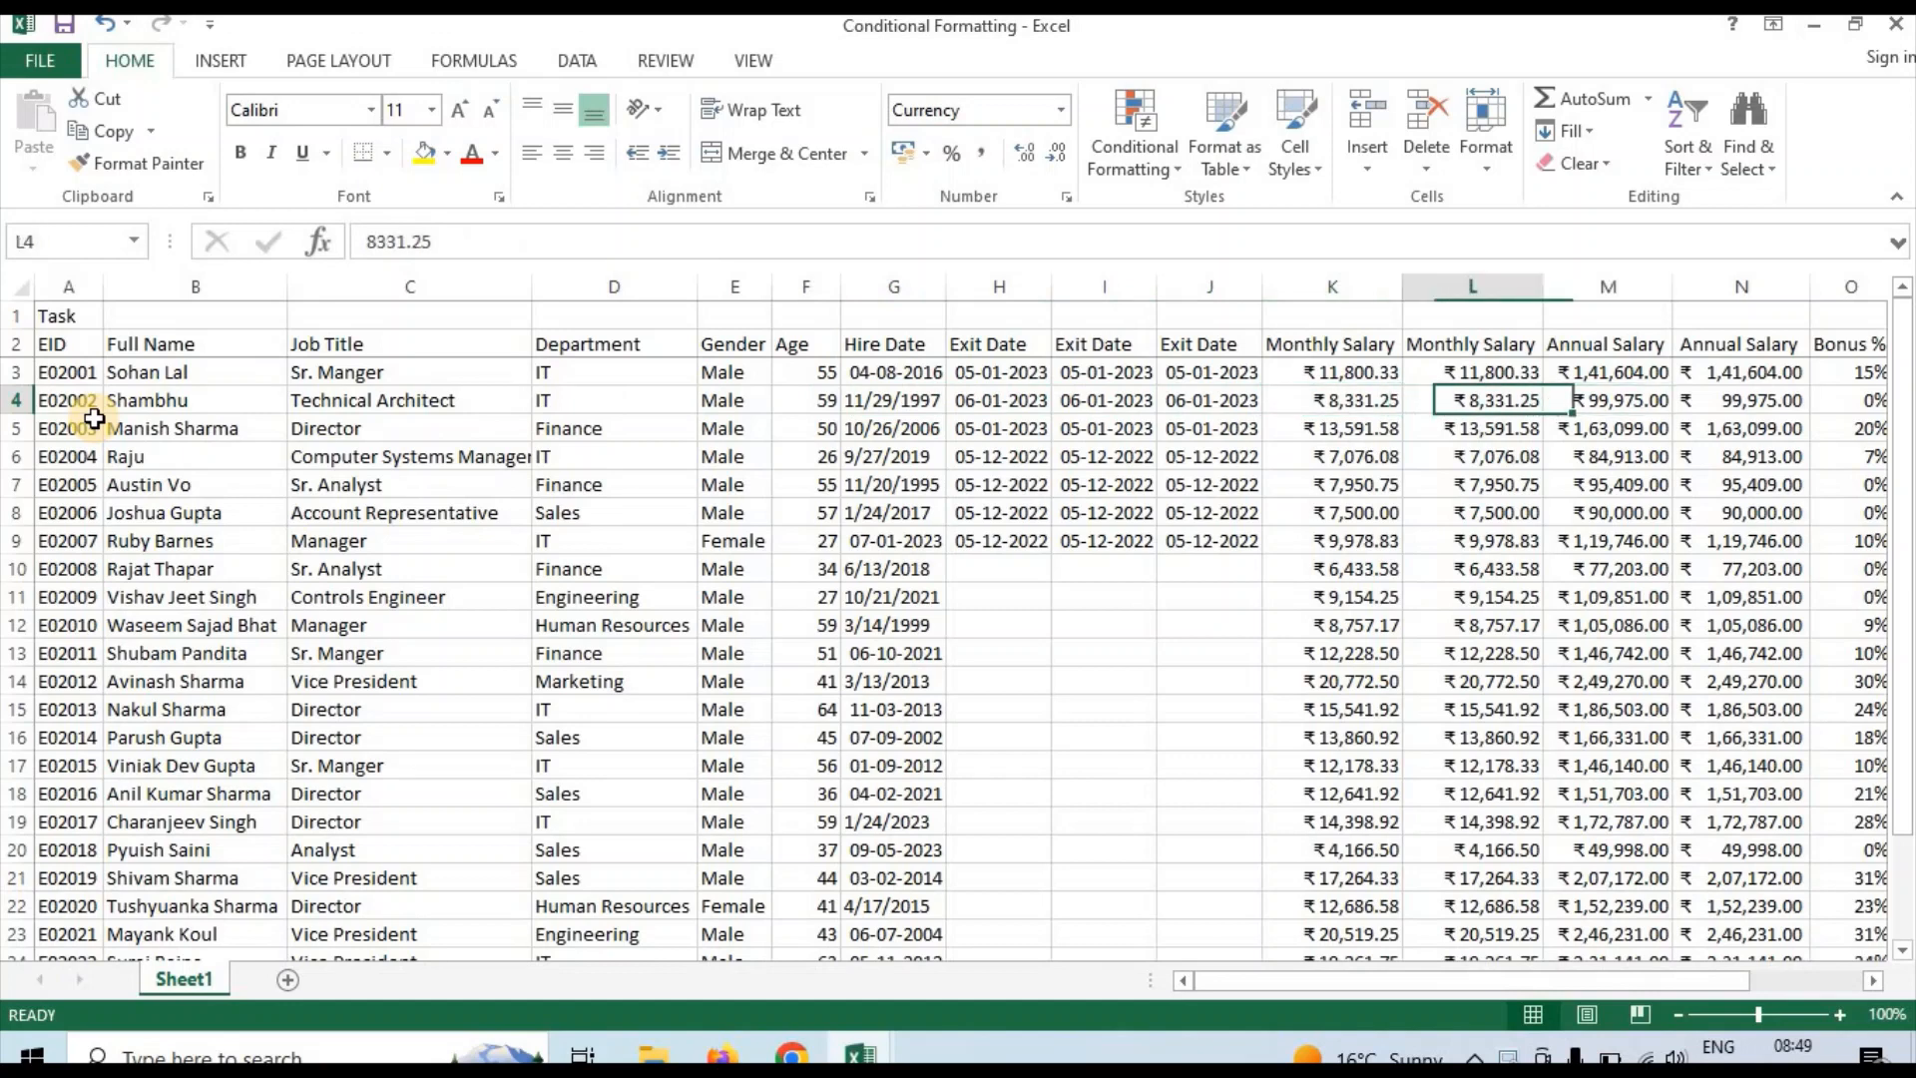
{"action": "key", "text": "Right"}
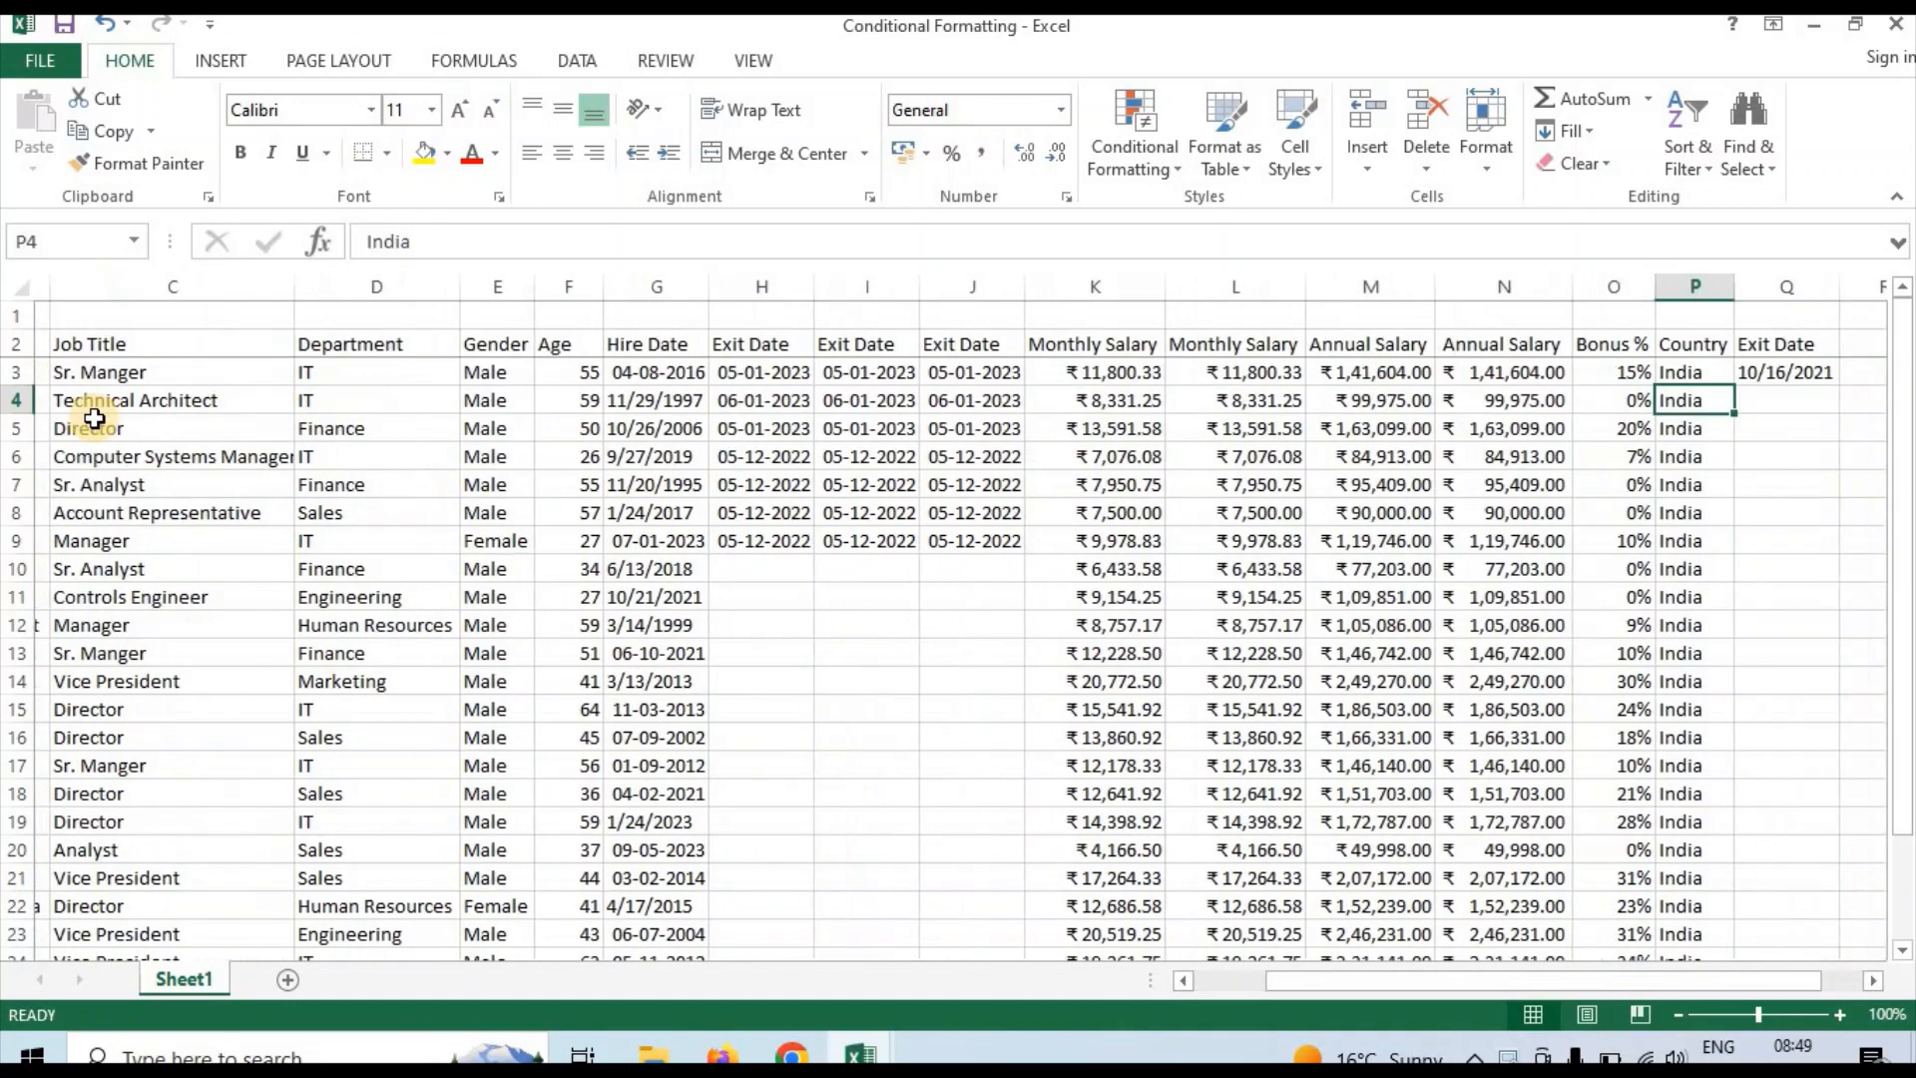
Review the employee table's columns across row 4, from EID through Country
{"action": "key", "text": "Left"}
{"action": "key", "text": "Left"}
{"action": "key", "text": "Left"}
{"action": "key", "text": "Left"}
{"action": "key", "text": "Left"}
{"action": "key", "text": "Left"}
{"action": "key", "text": "Left"}
{"action": "key", "text": "Left"}
{"action": "key", "text": "Left"}
{"action": "key", "text": "Left"}
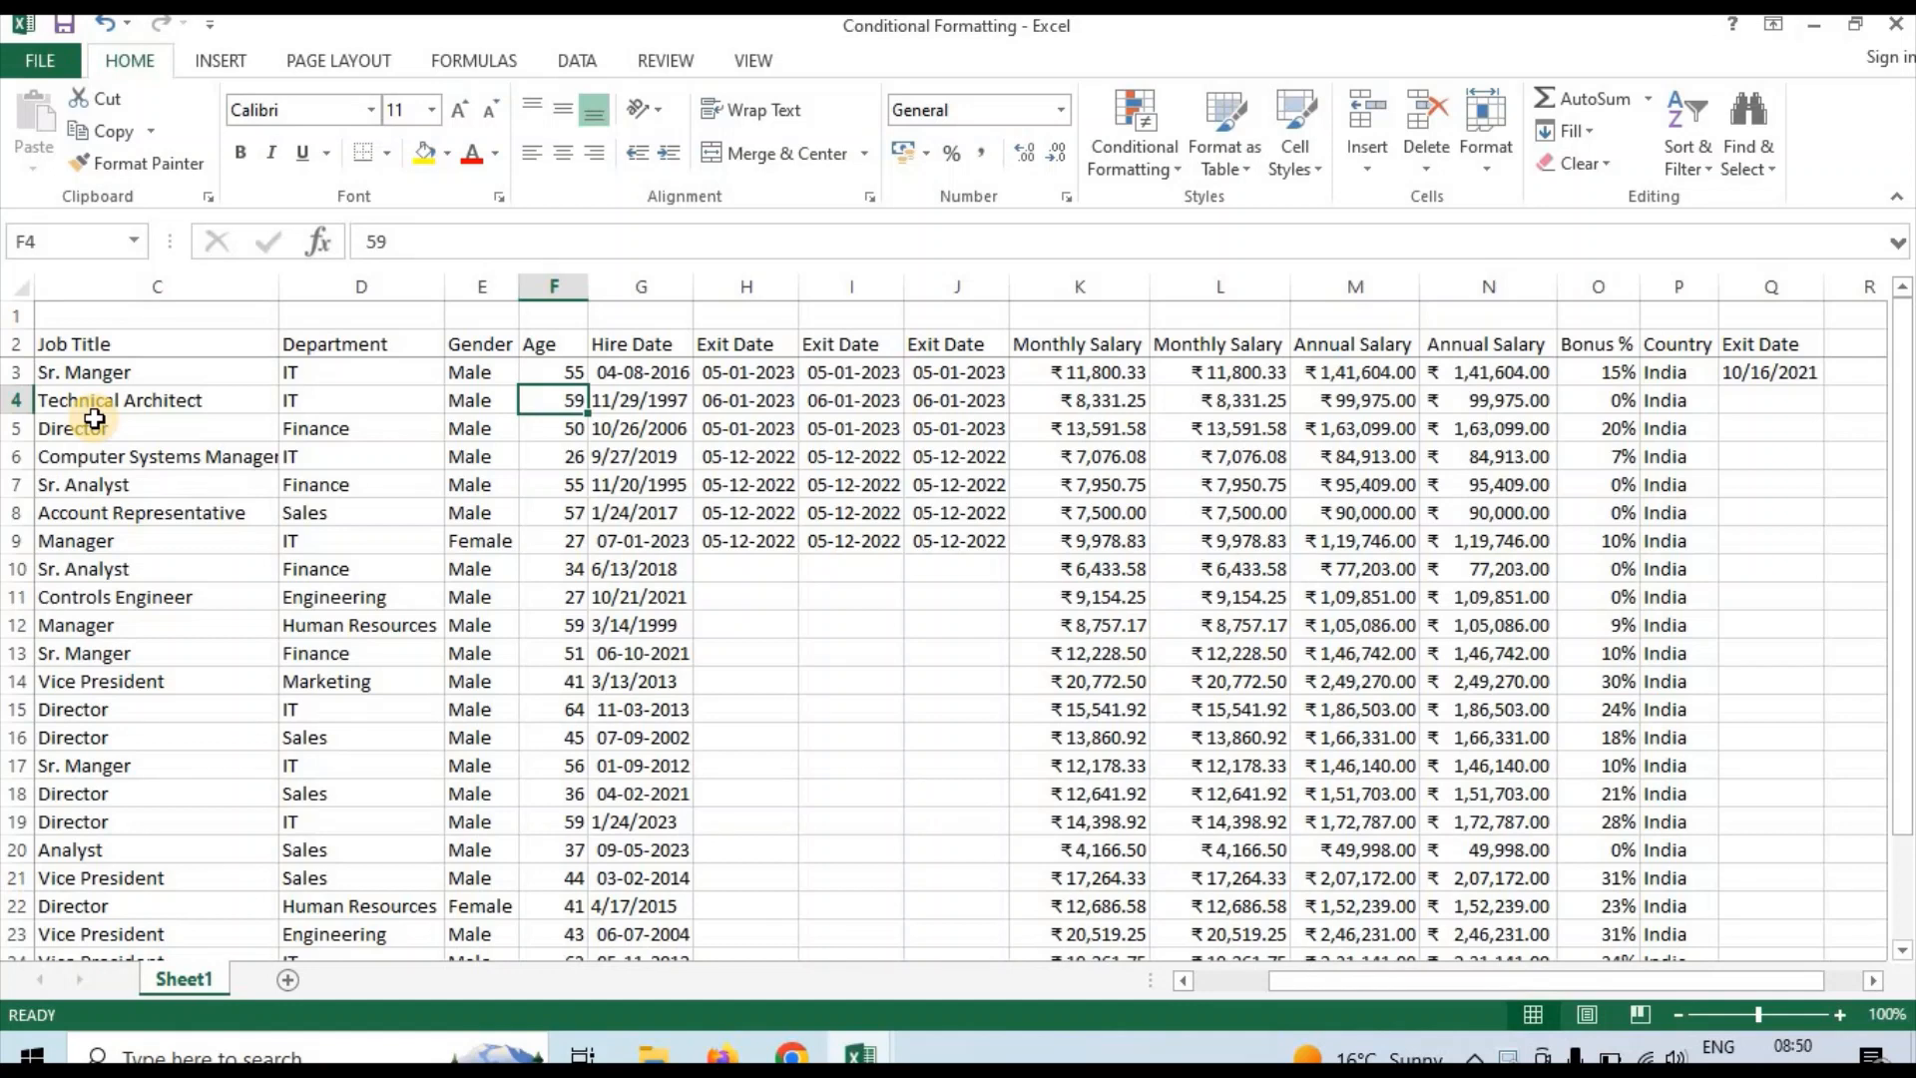
{"action": "key", "text": "Left"}
{"action": "key", "text": "Left"}
{"action": "key", "text": "Left"}
{"action": "key", "text": "Left"}
{"action": "key", "text": "Left"}
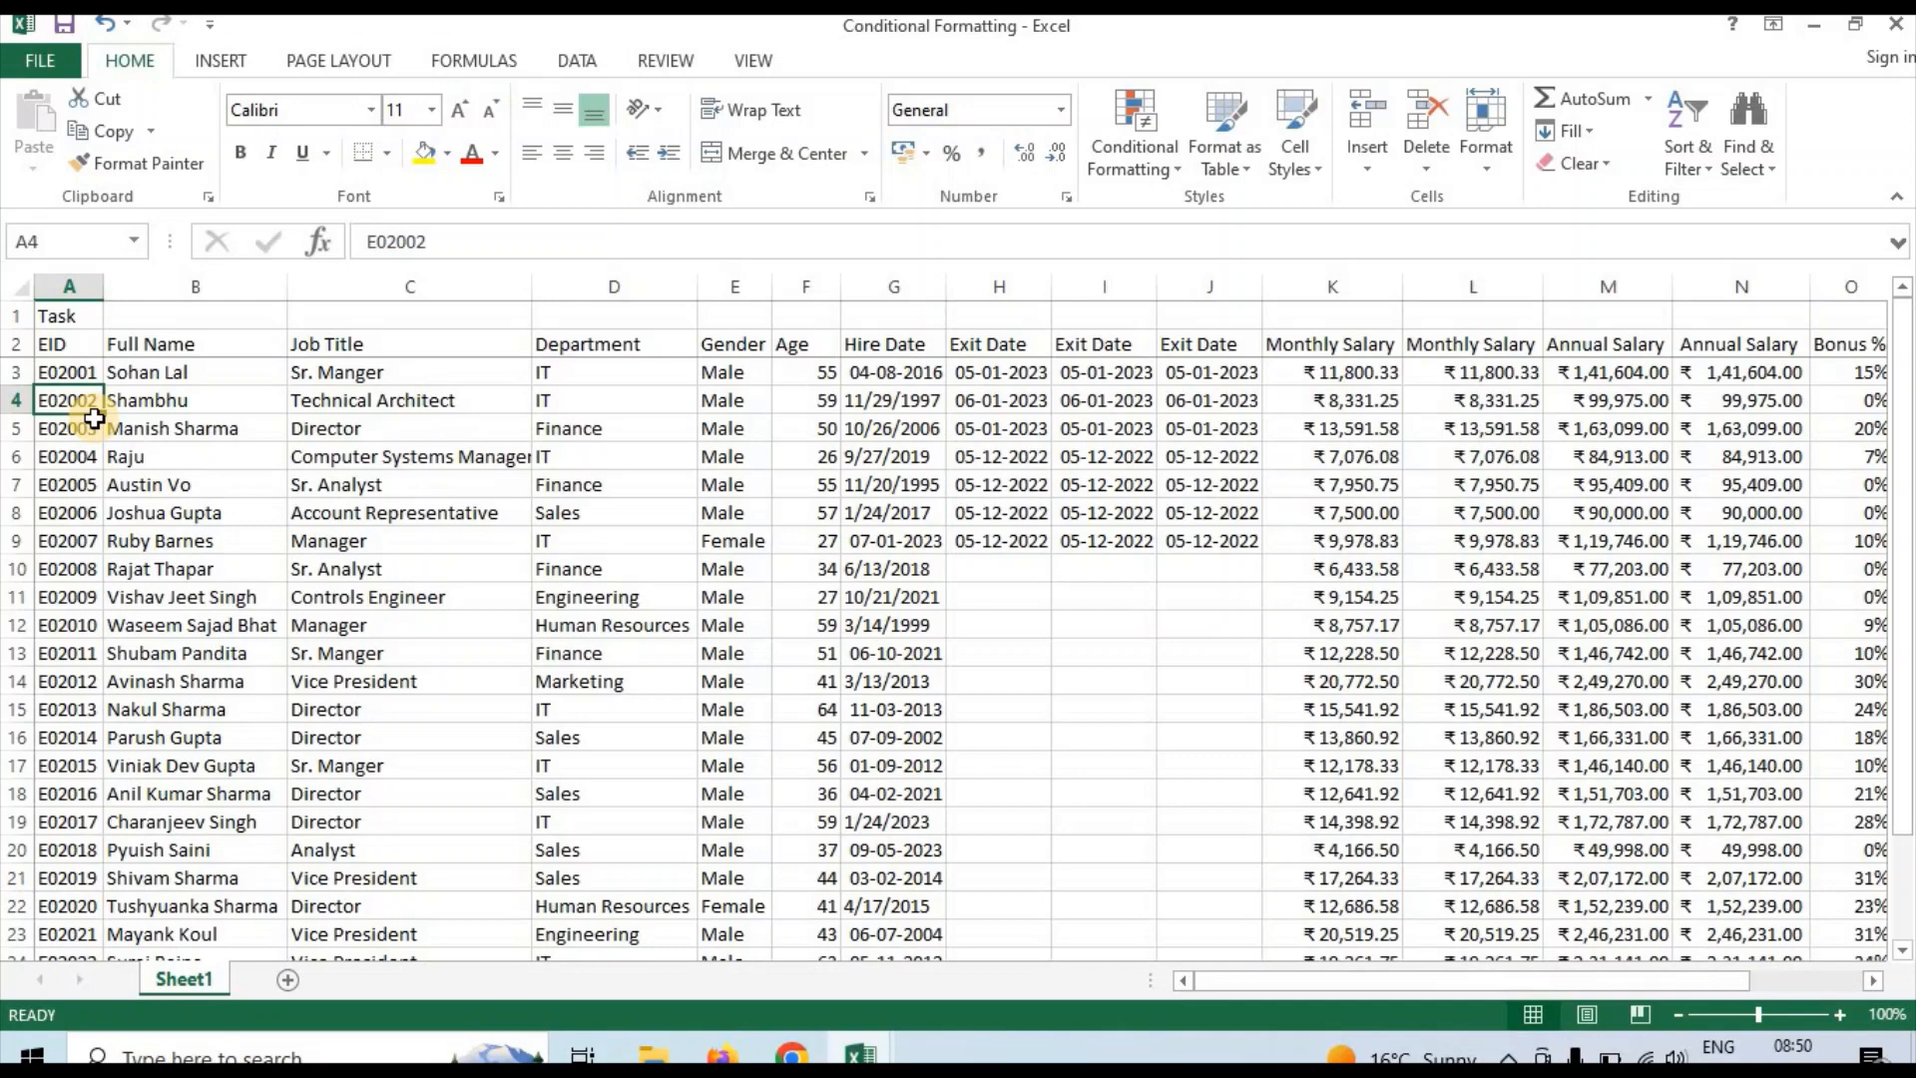
{"action": "key", "text": "Right"}
{"action": "key", "text": "Right"}
{"action": "key", "text": "Right"}
{"action": "key", "text": "Right"}
{"action": "key", "text": "Right"}
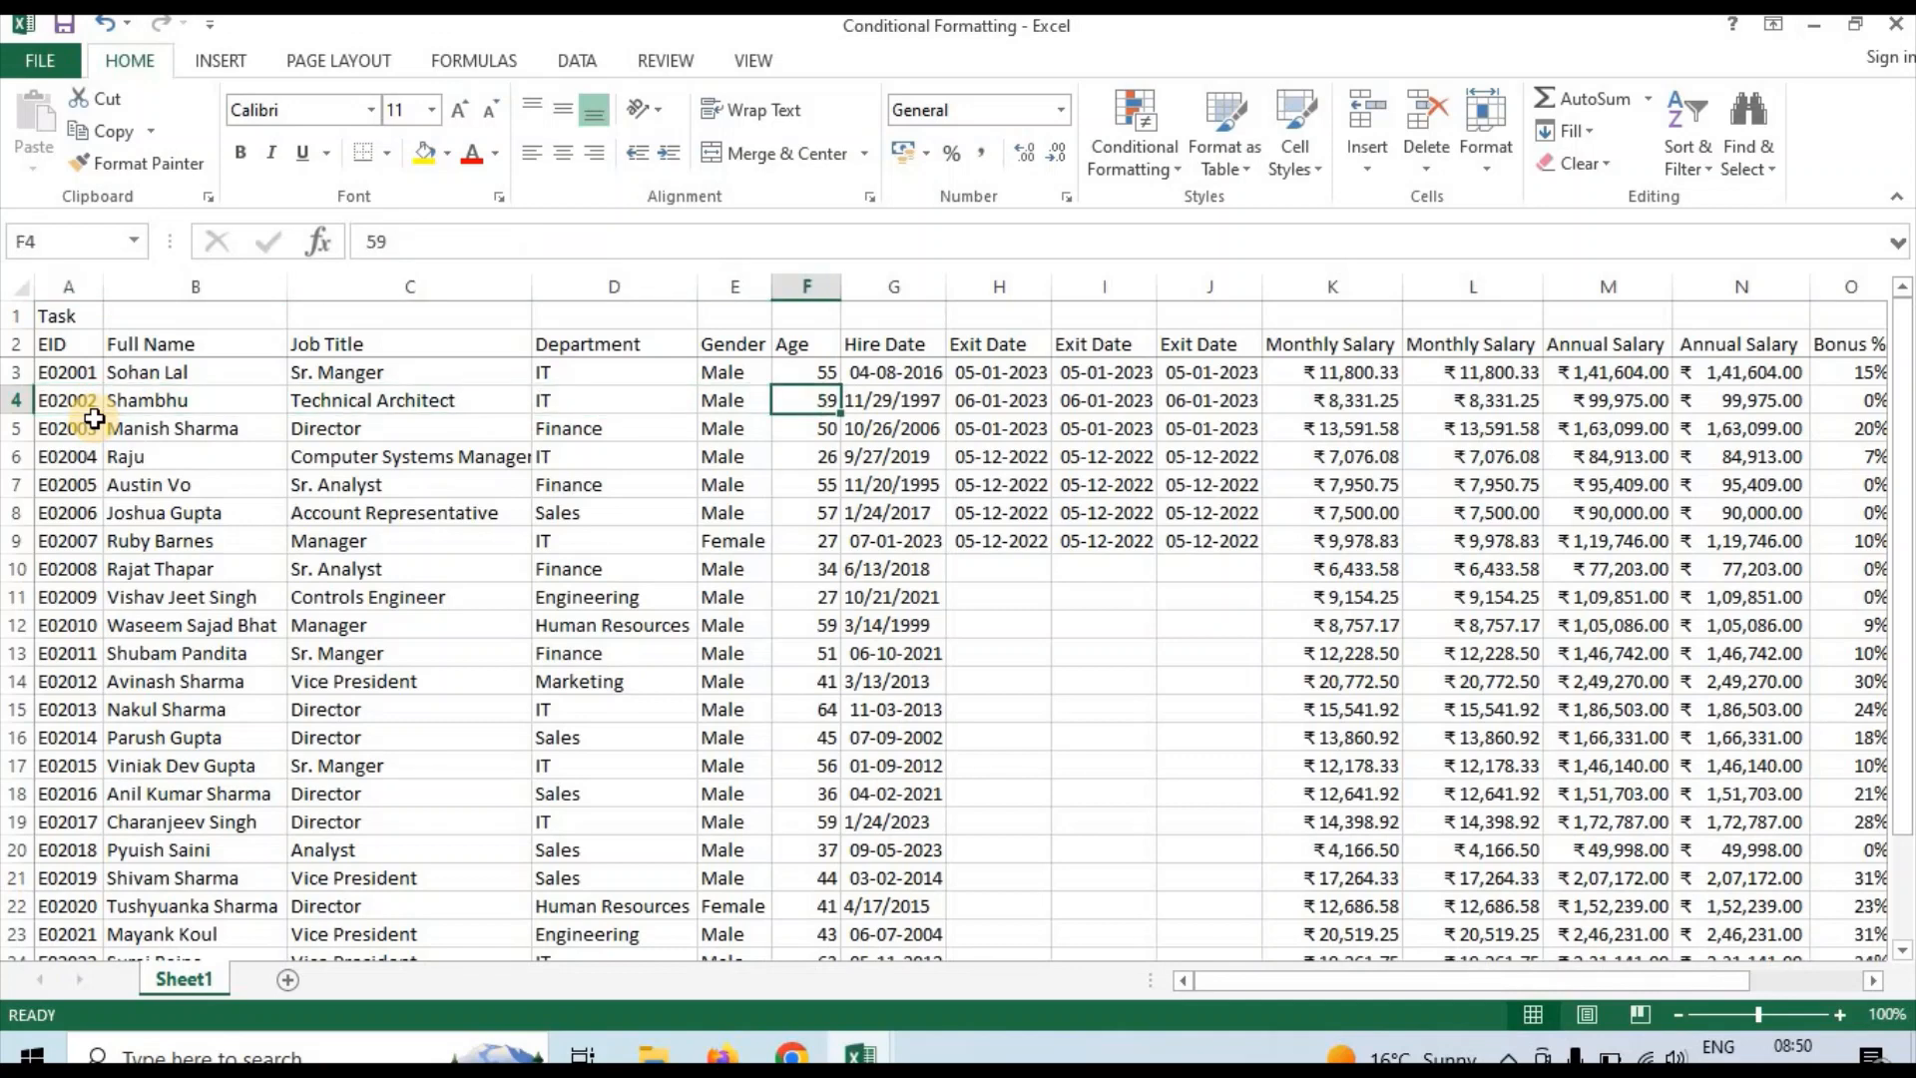
{"action": "key", "text": "Right"}
{"action": "key", "text": "Right"}
{"action": "key", "text": "Right"}
{"action": "key", "text": "Right"}
{"action": "key", "text": "Right"}
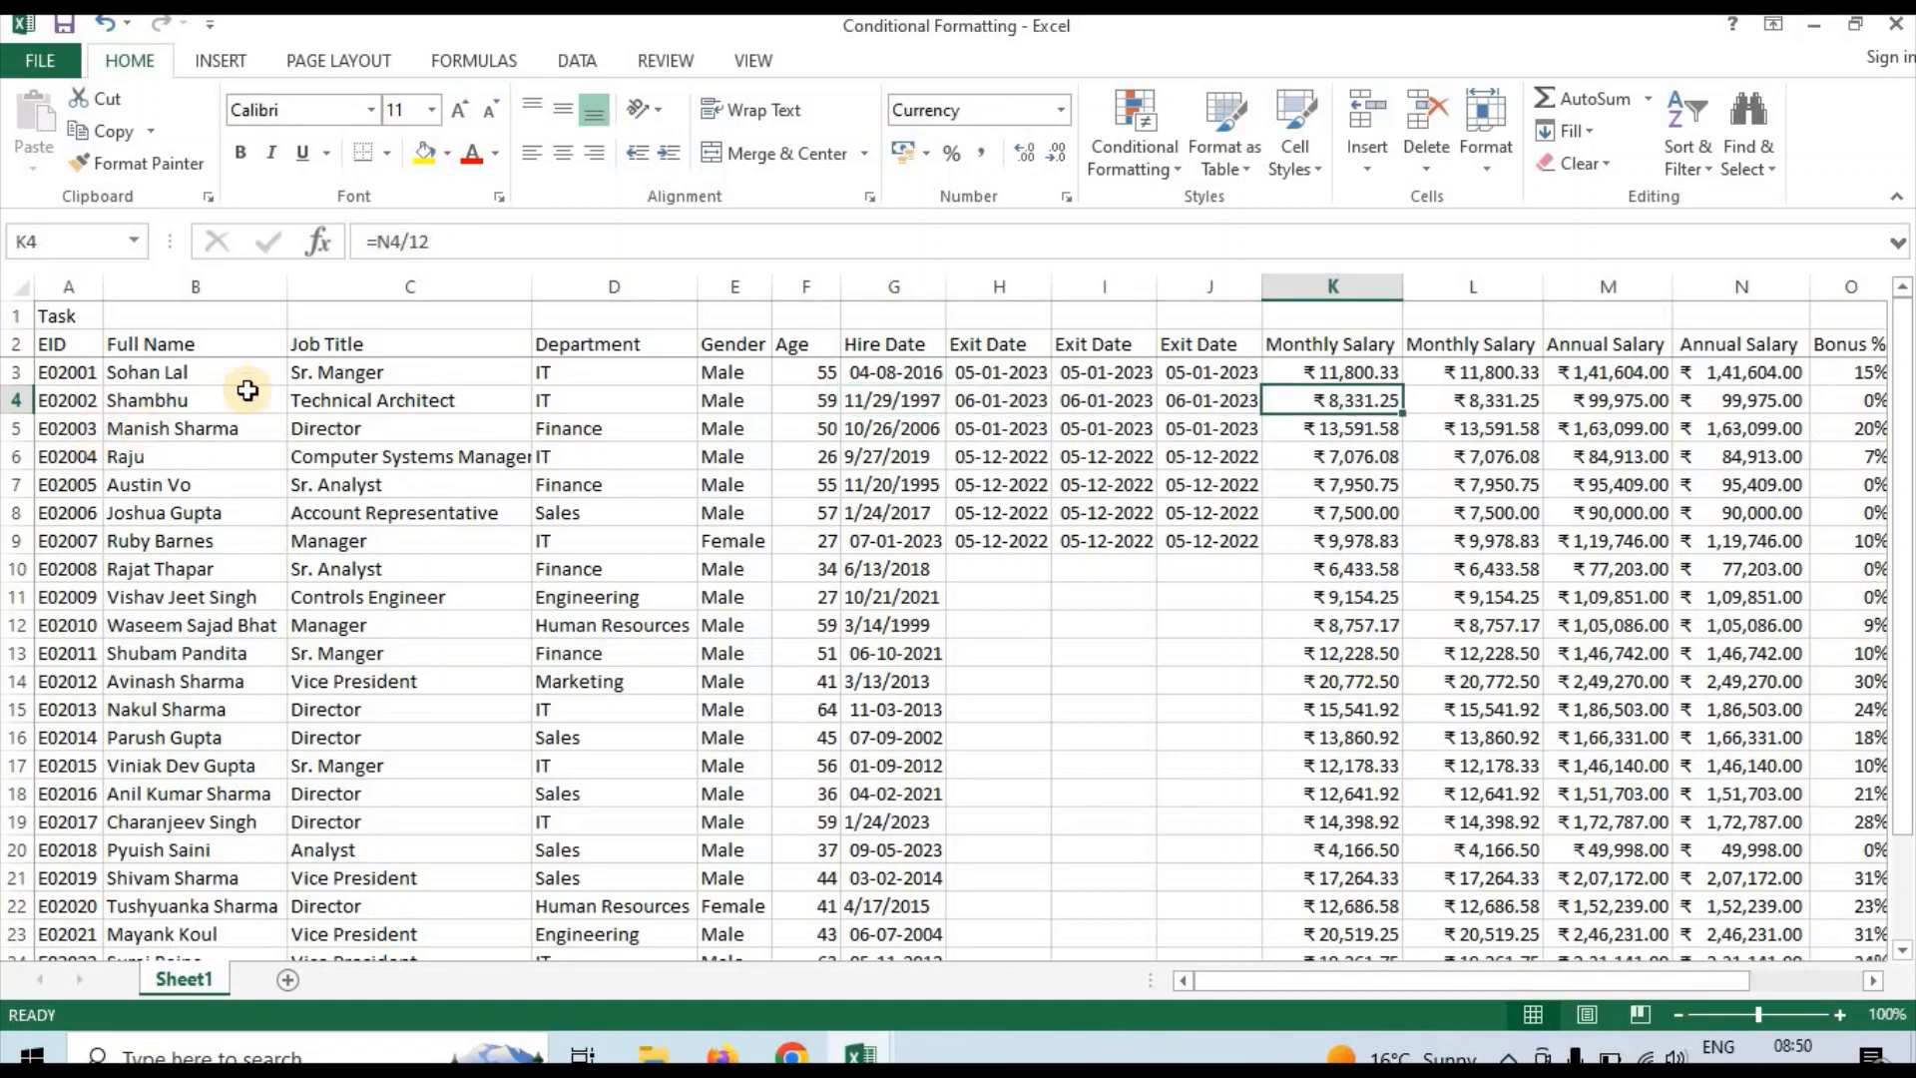
{"action": "left_click", "coordinate": [1166, 176]}
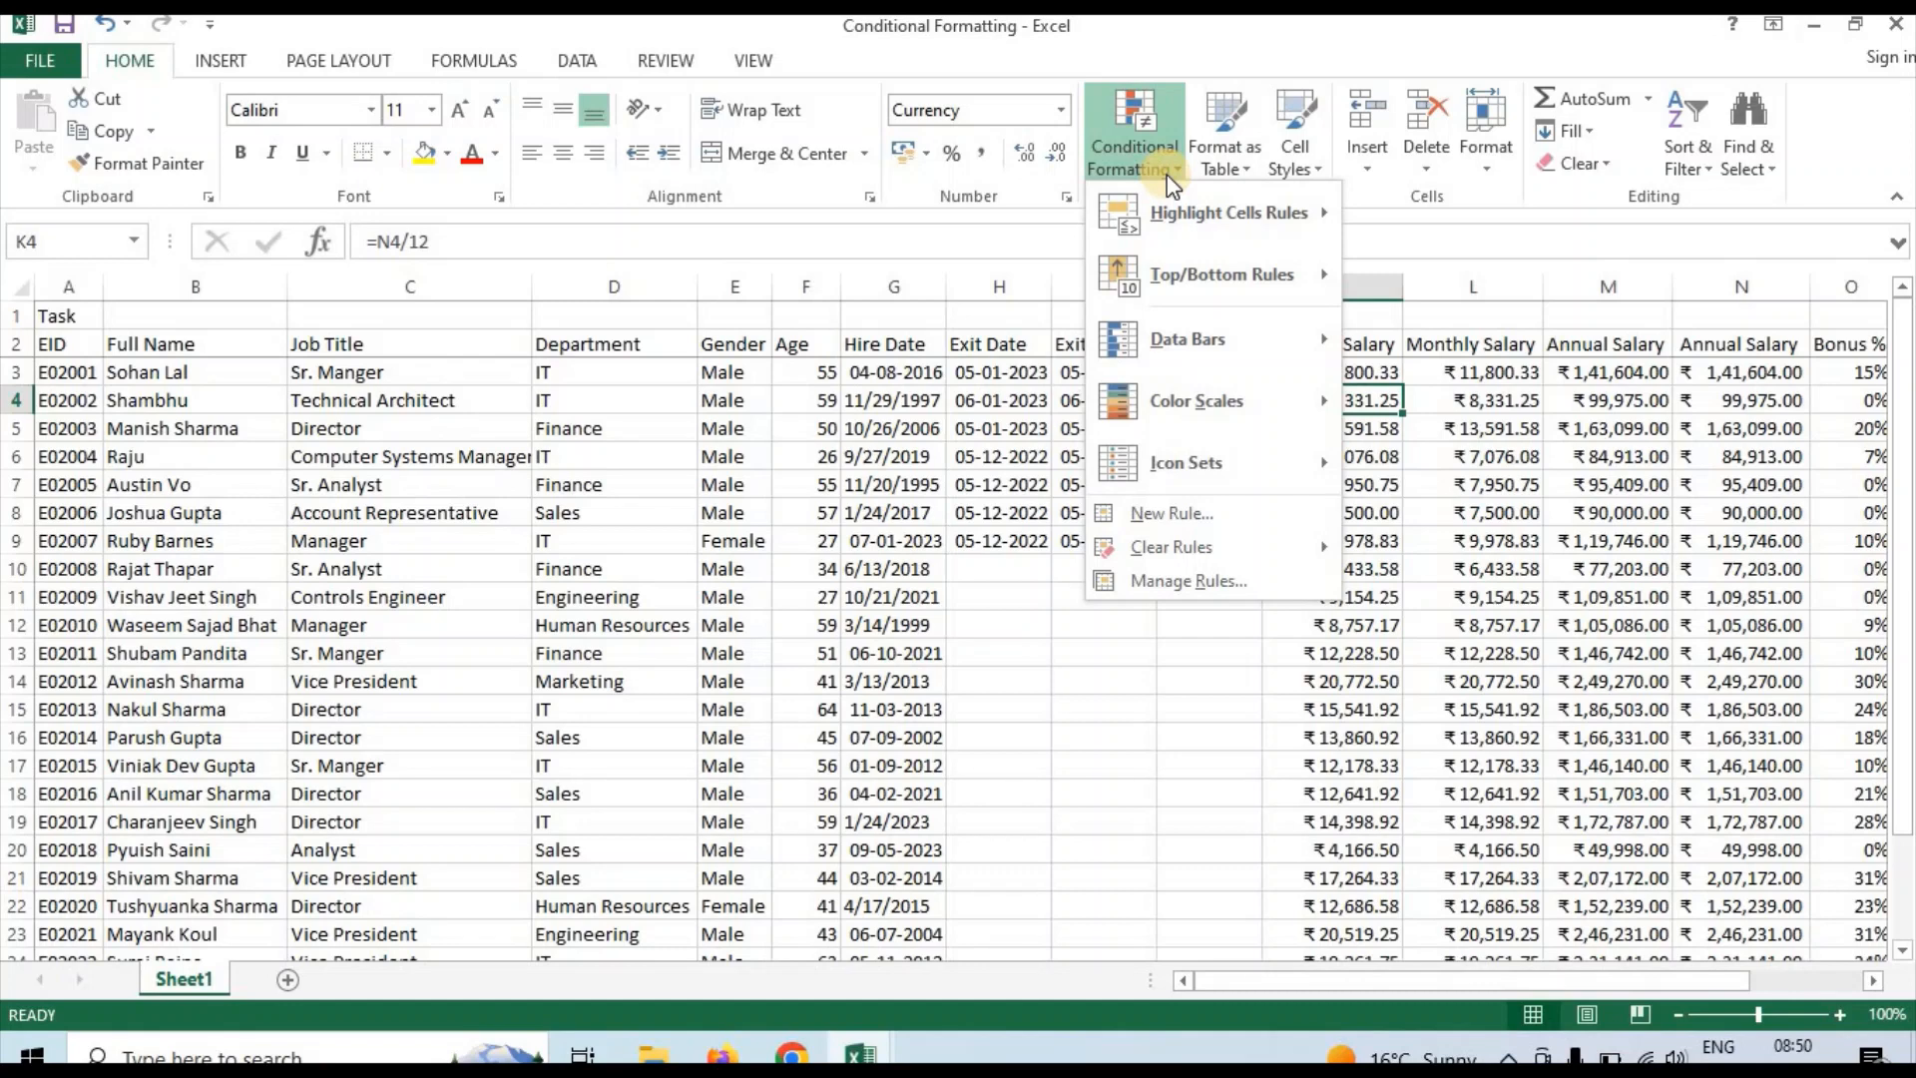
{"action": "mouse_move", "coordinate": [1196, 206]}
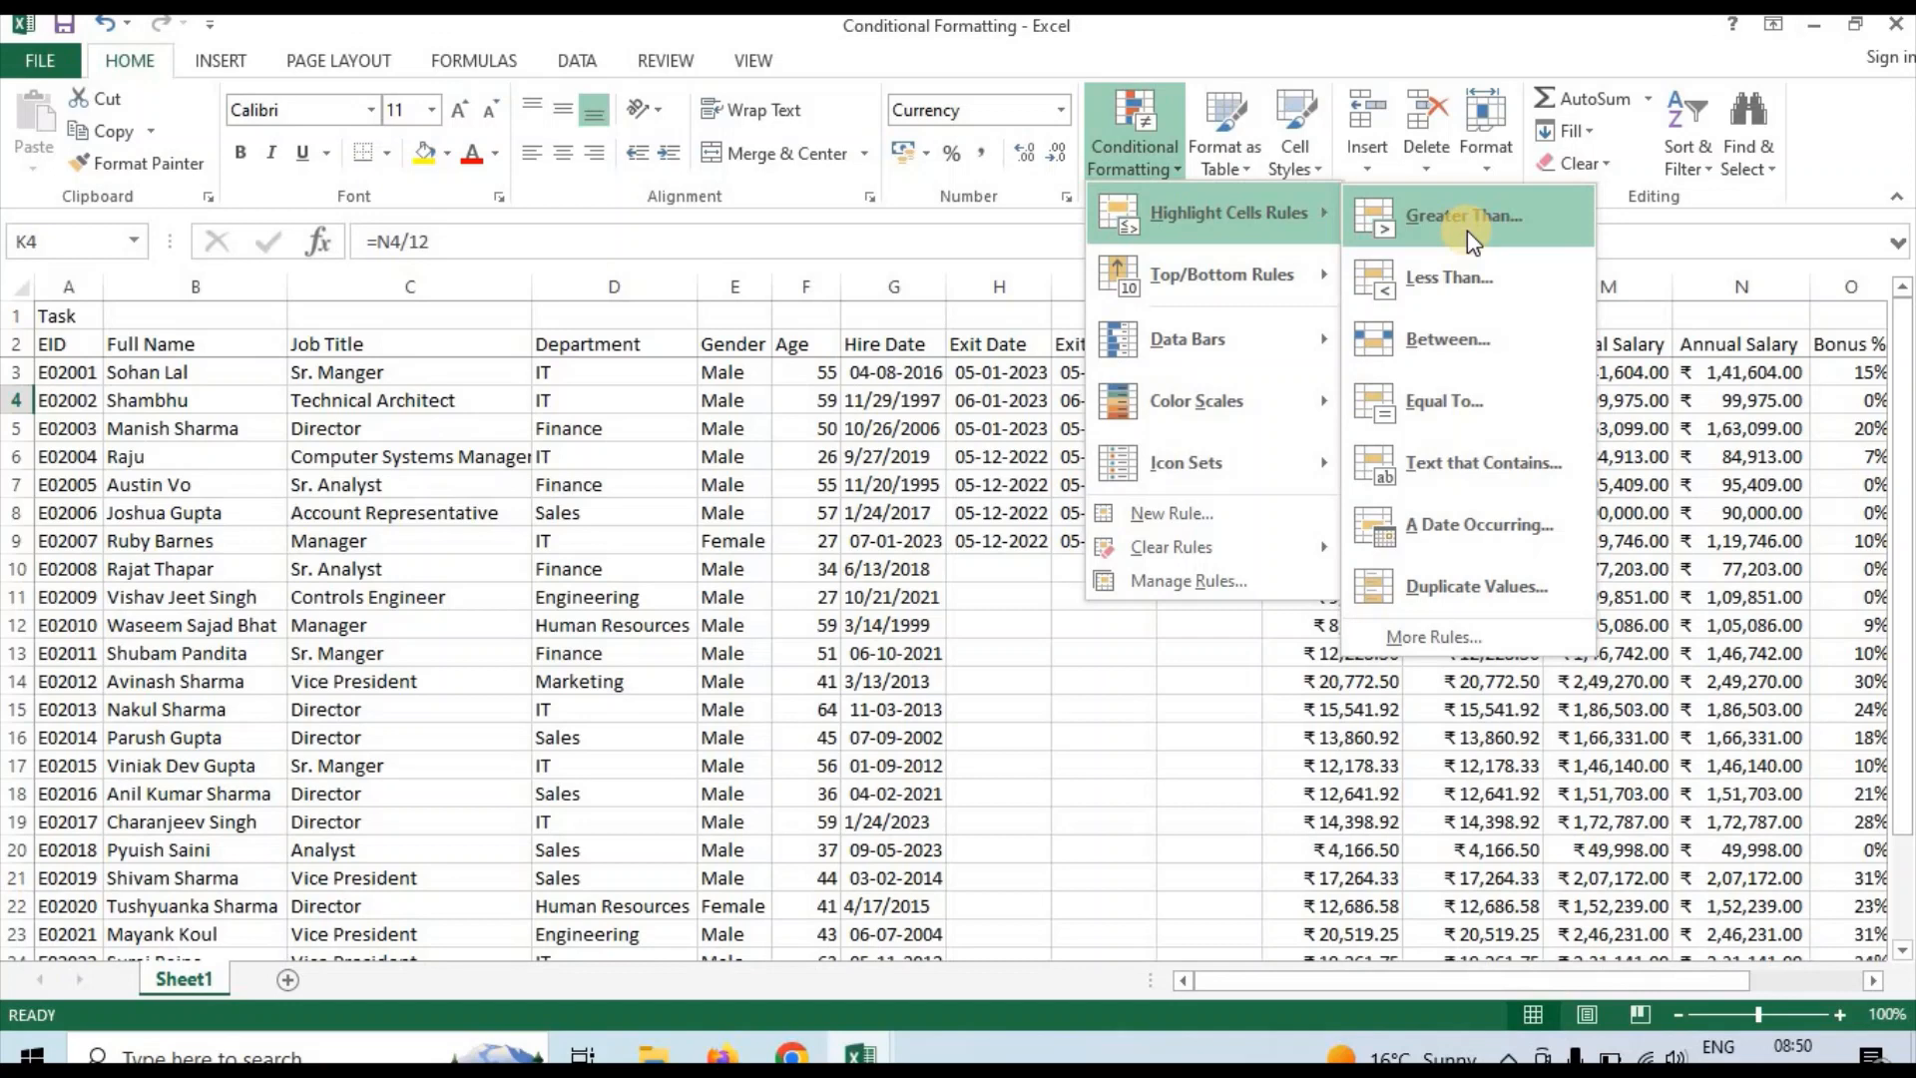
{"action": "left_click", "coordinate": [1619, 383]}
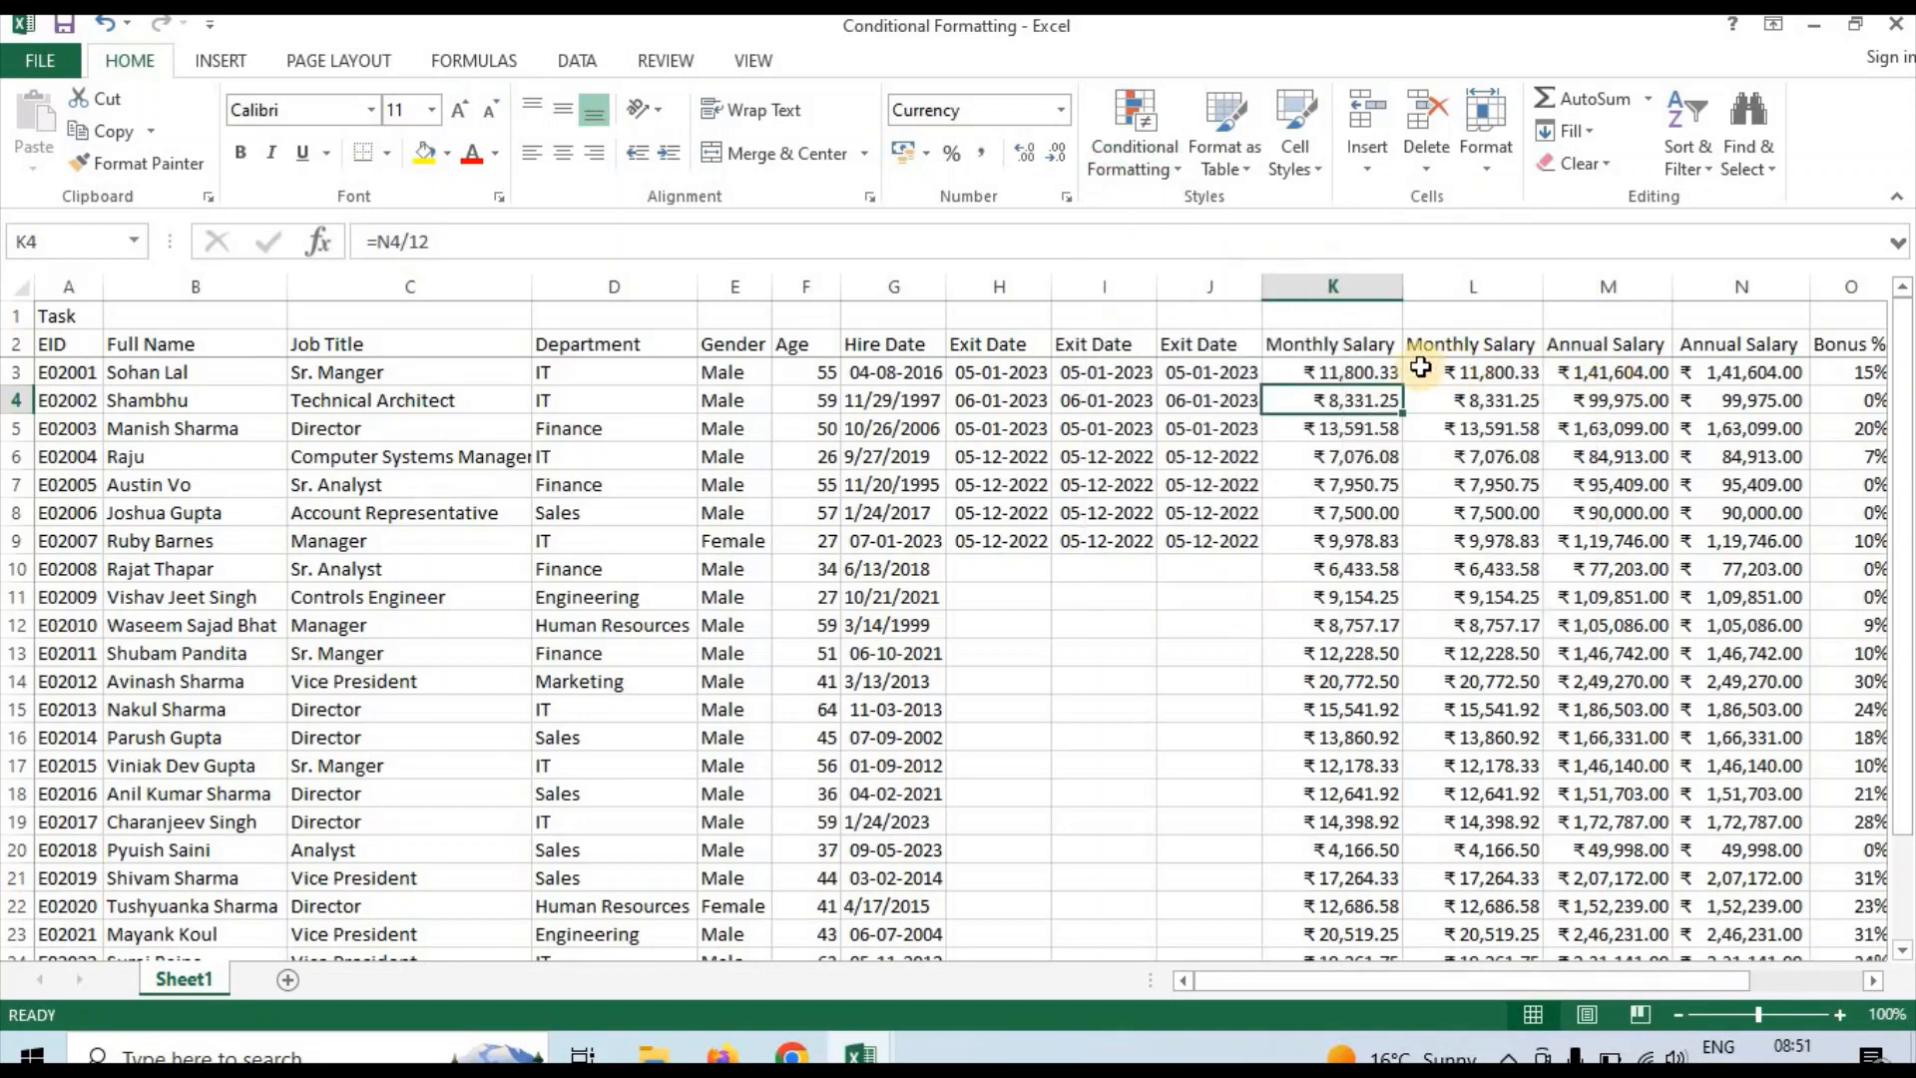
{"action": "left_click", "coordinate": [1326, 283]}
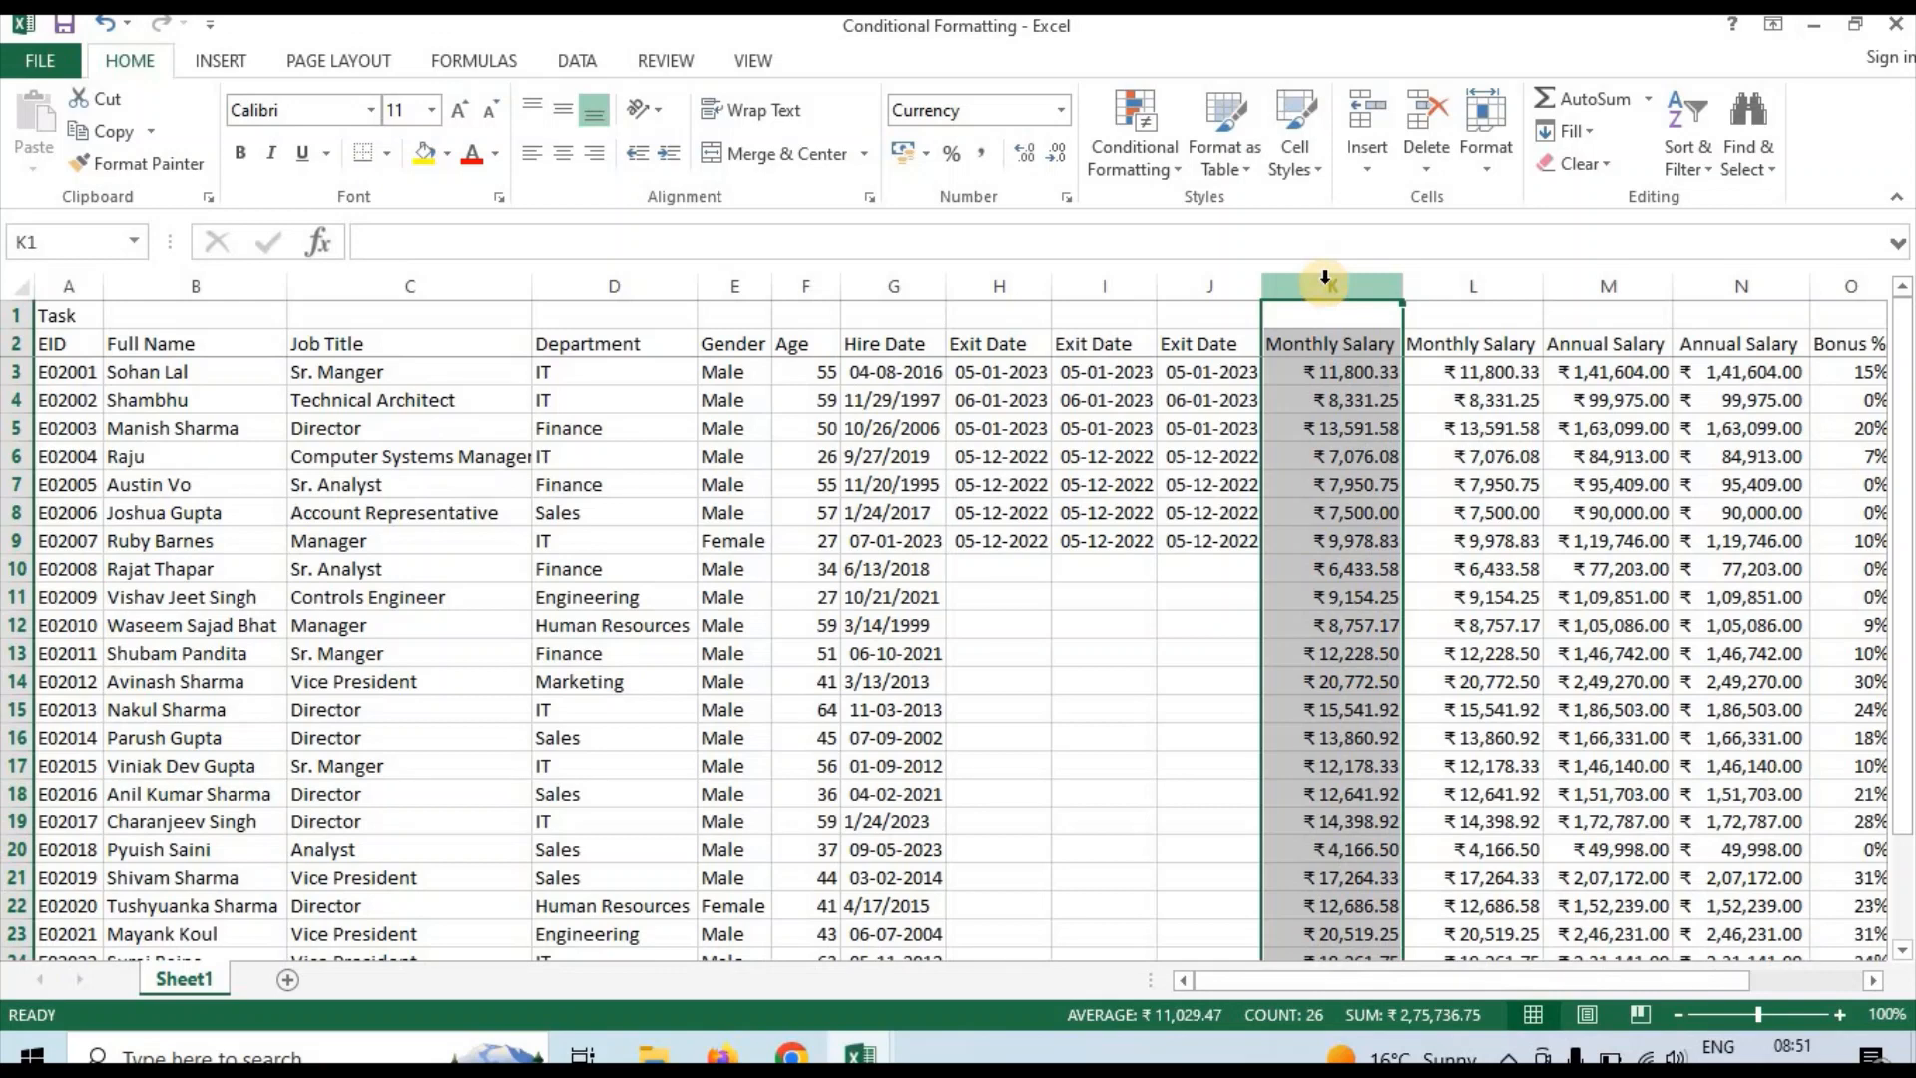
{"action": "left_click", "coordinate": [1146, 176]}
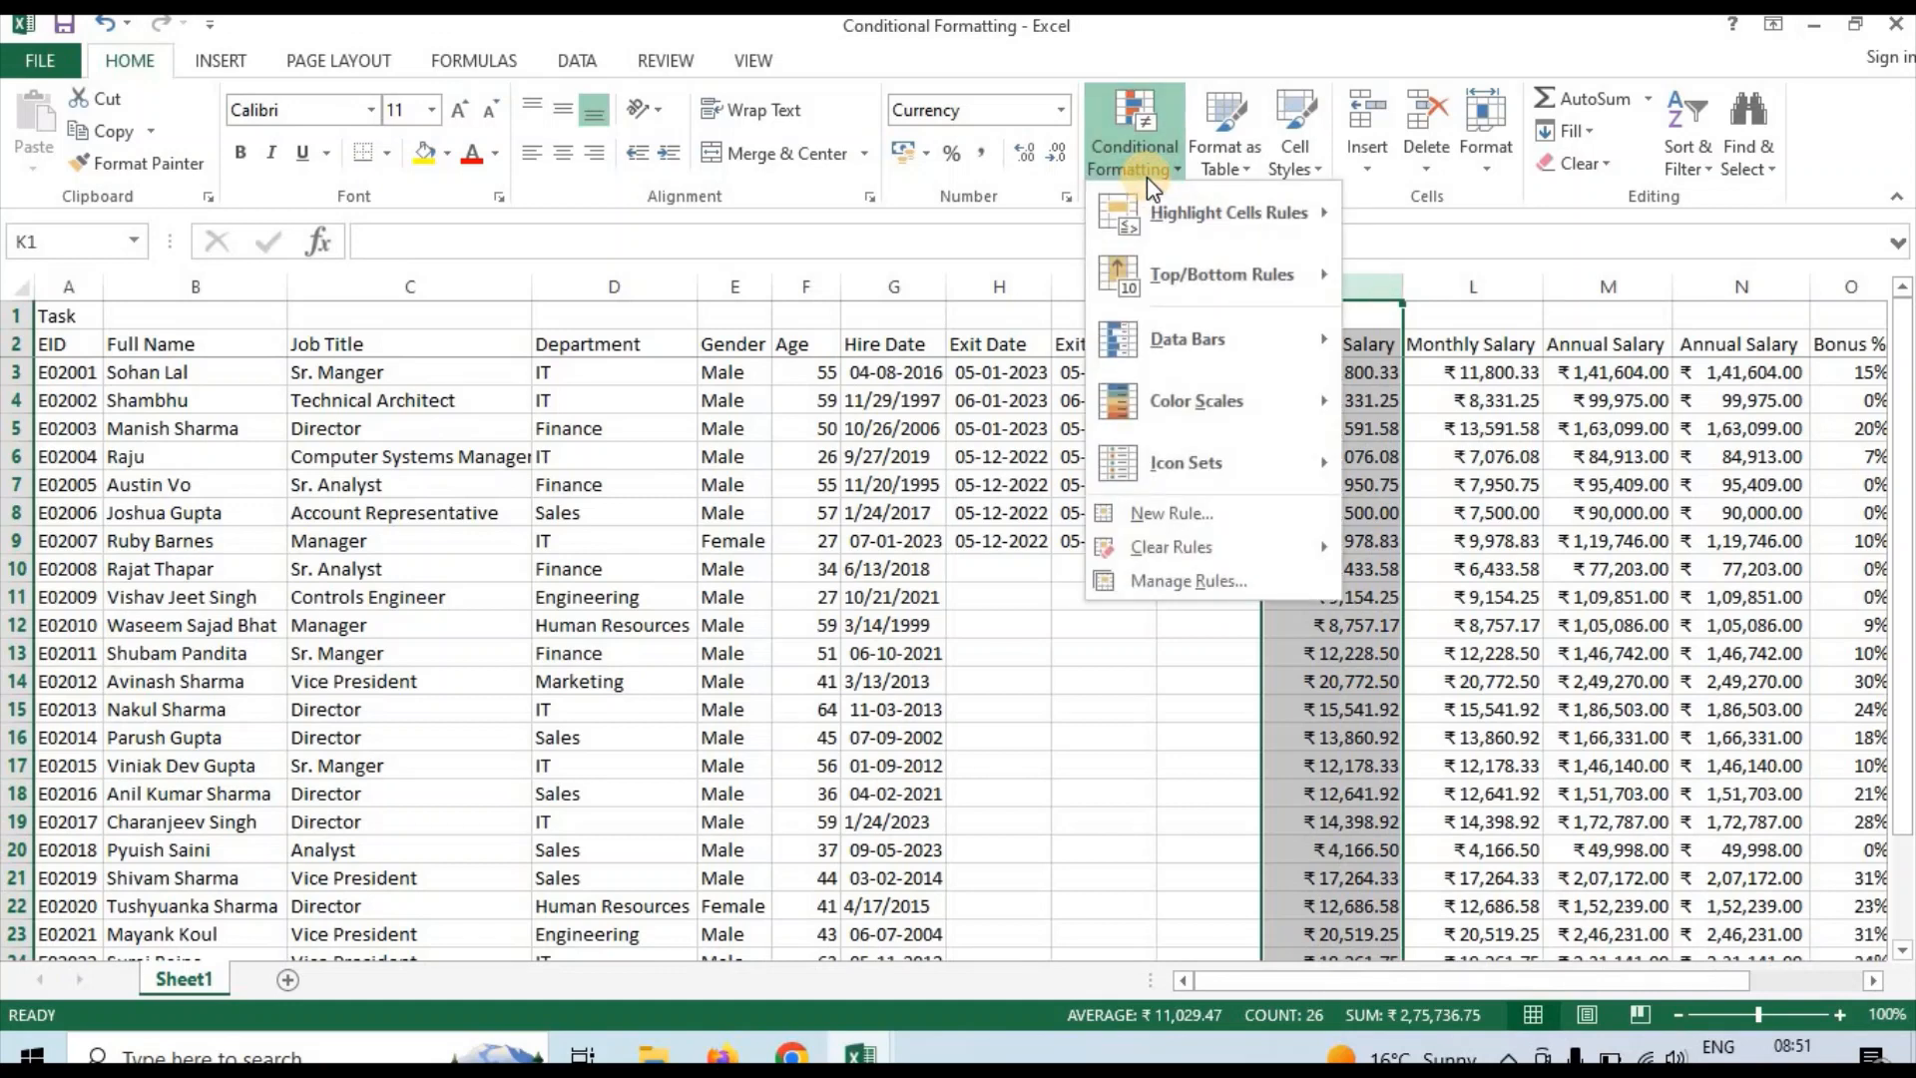
{"action": "left_click", "coordinate": [1314, 769]}
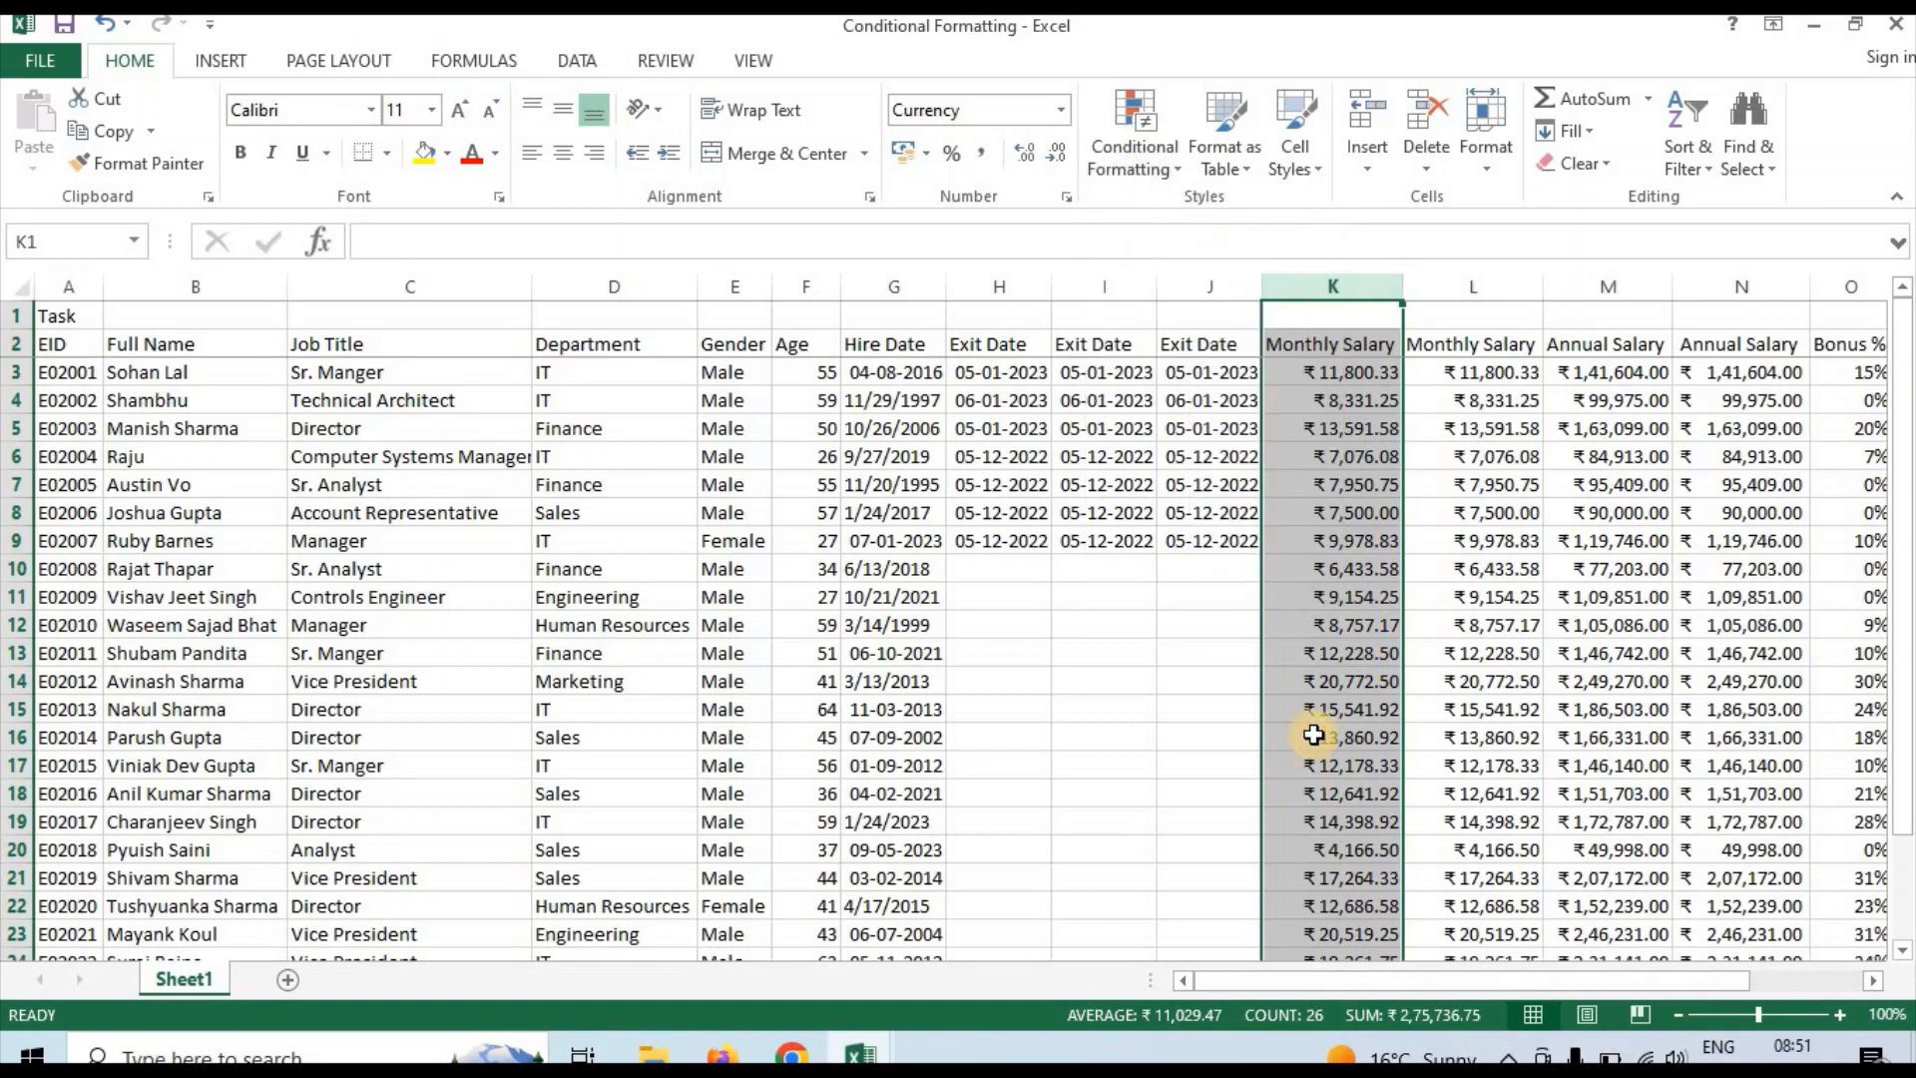
{"action": "left_click", "coordinate": [1322, 679]}
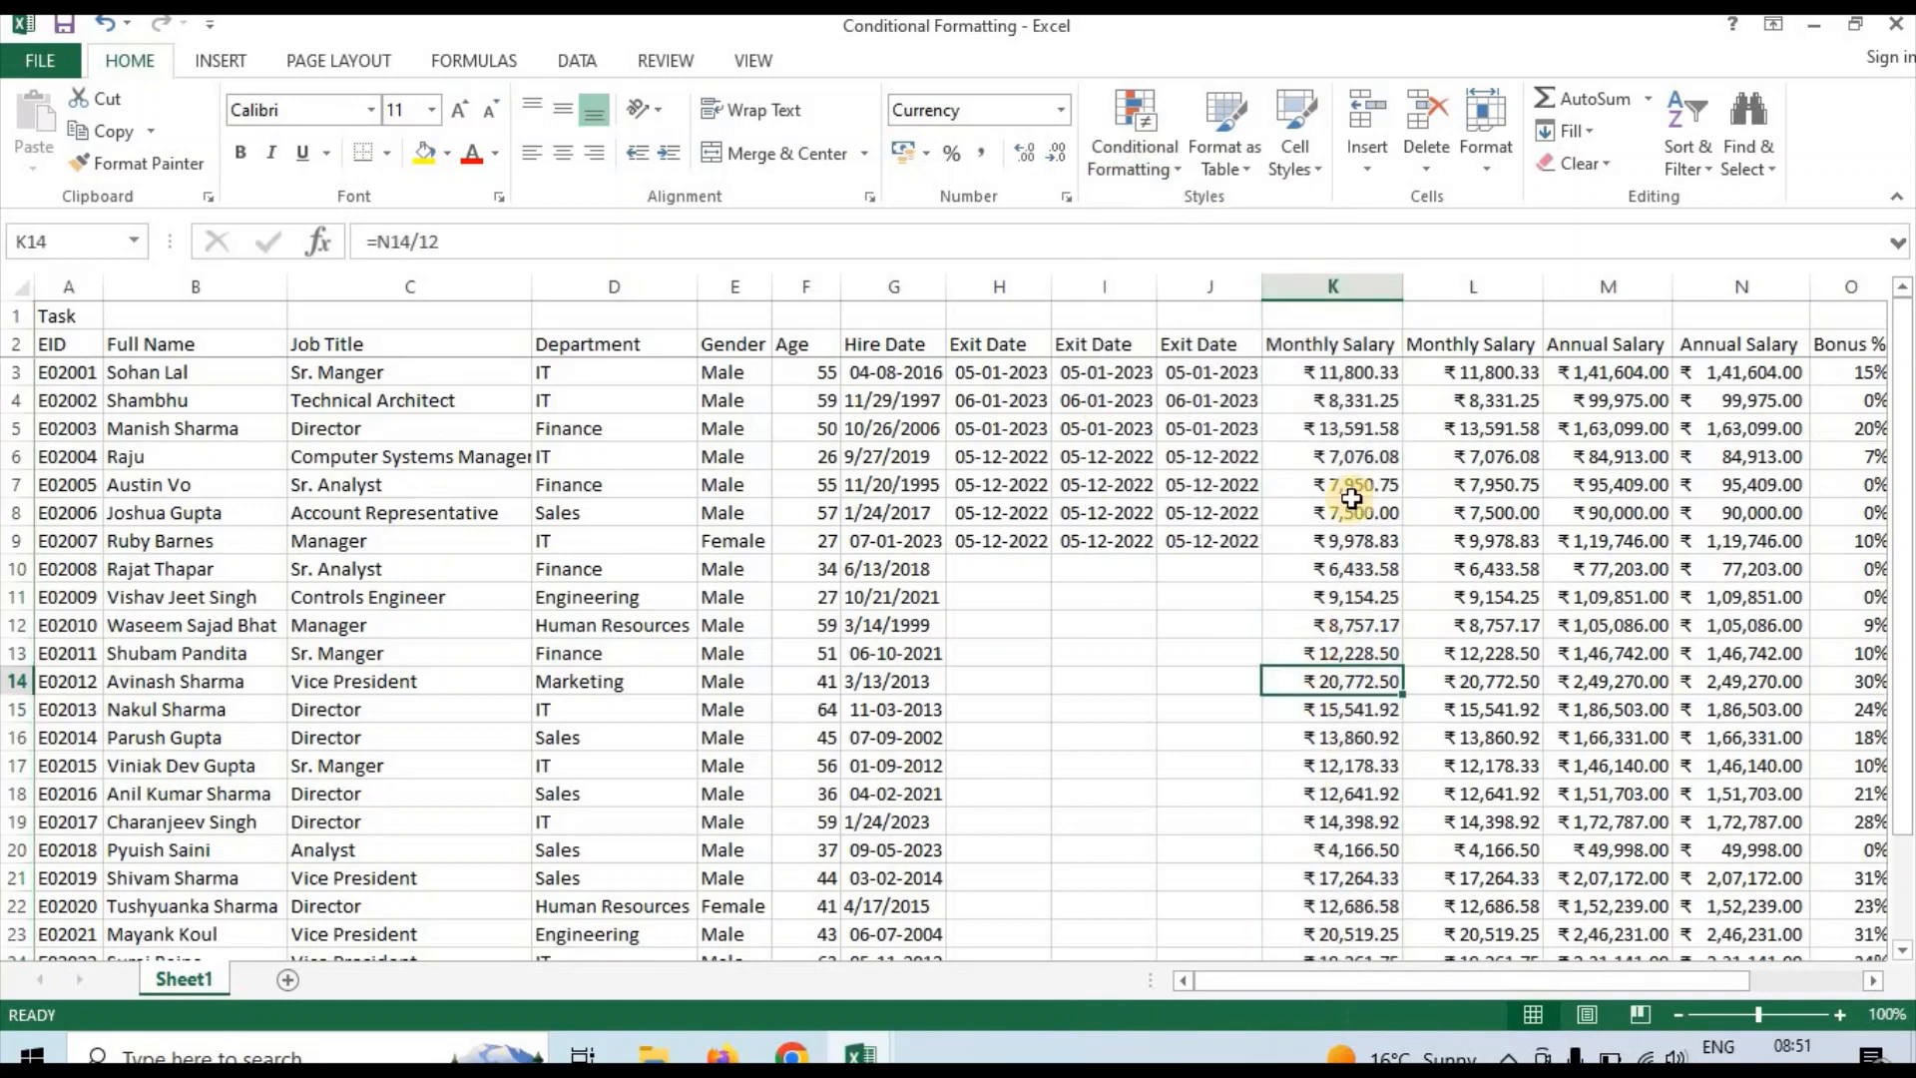
{"action": "left_click", "coordinate": [1349, 432]}
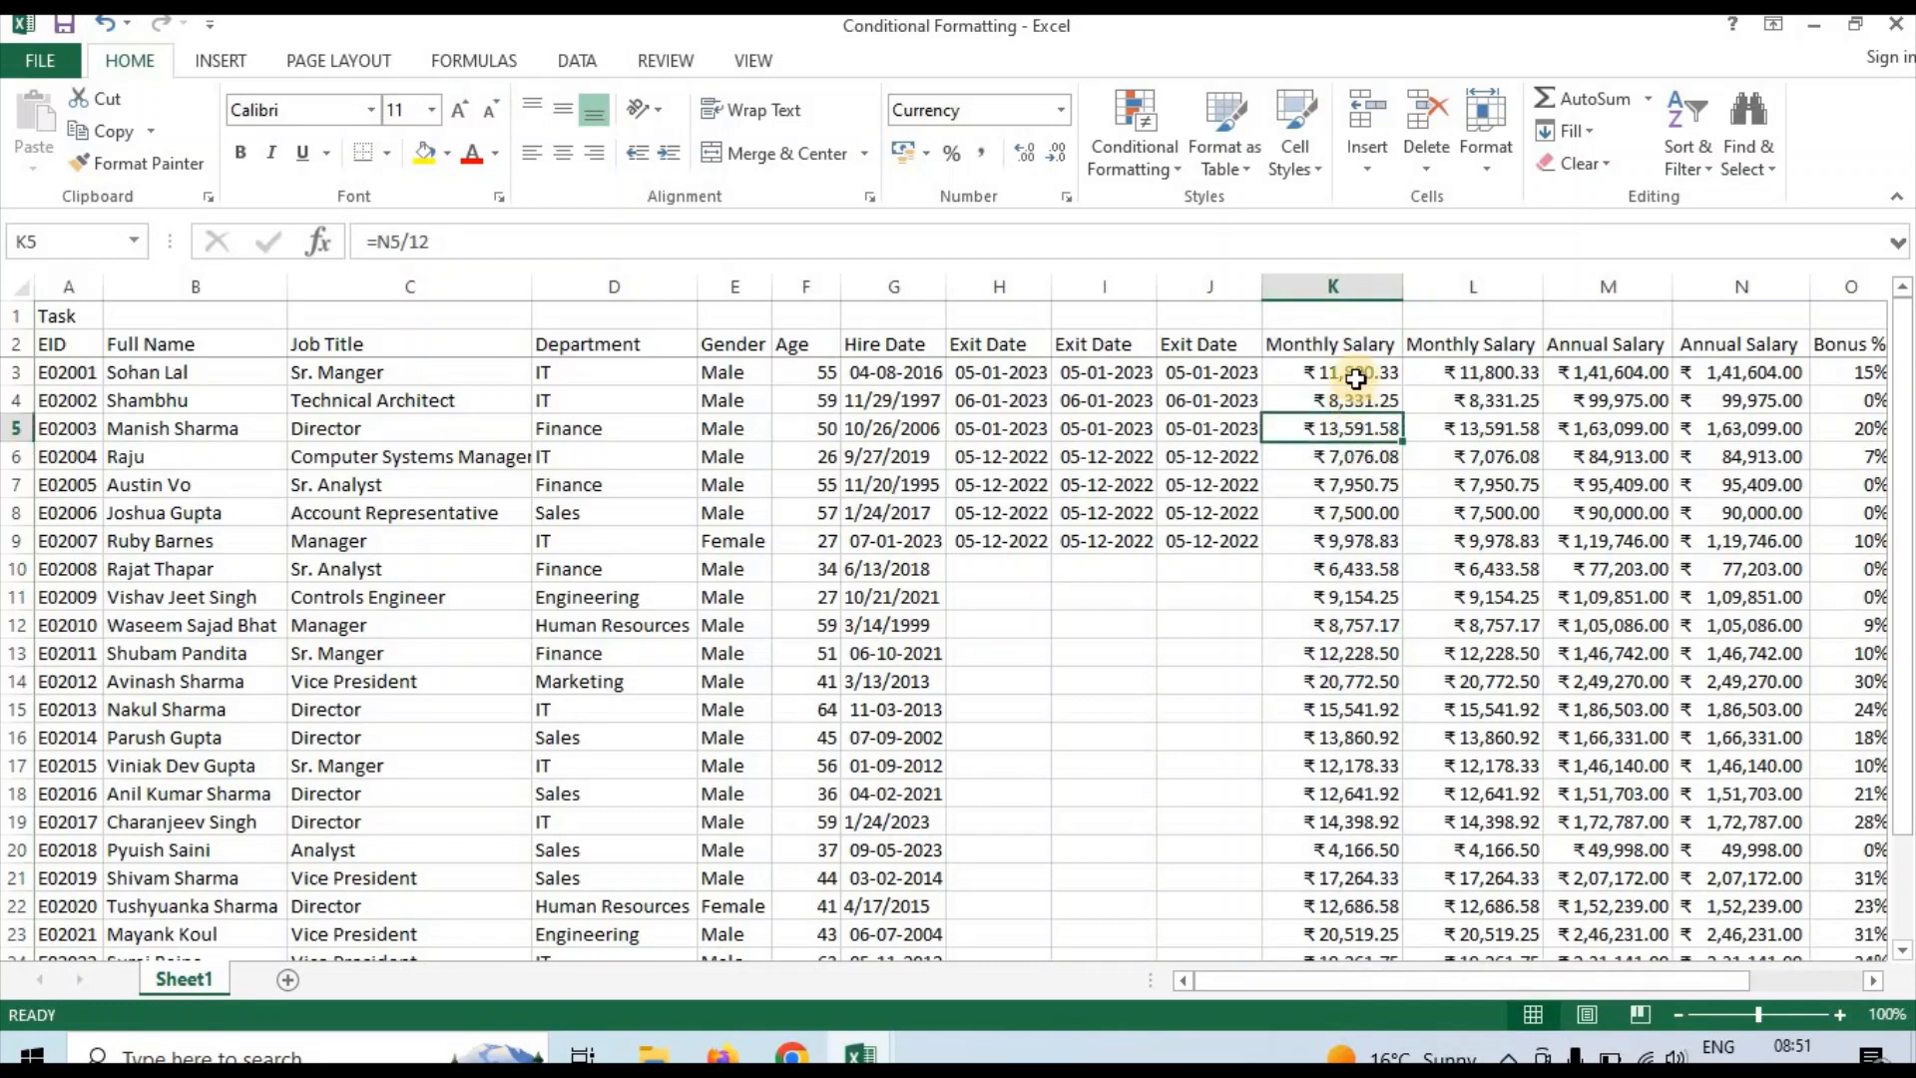
{"action": "left_click", "coordinate": [1337, 354]}
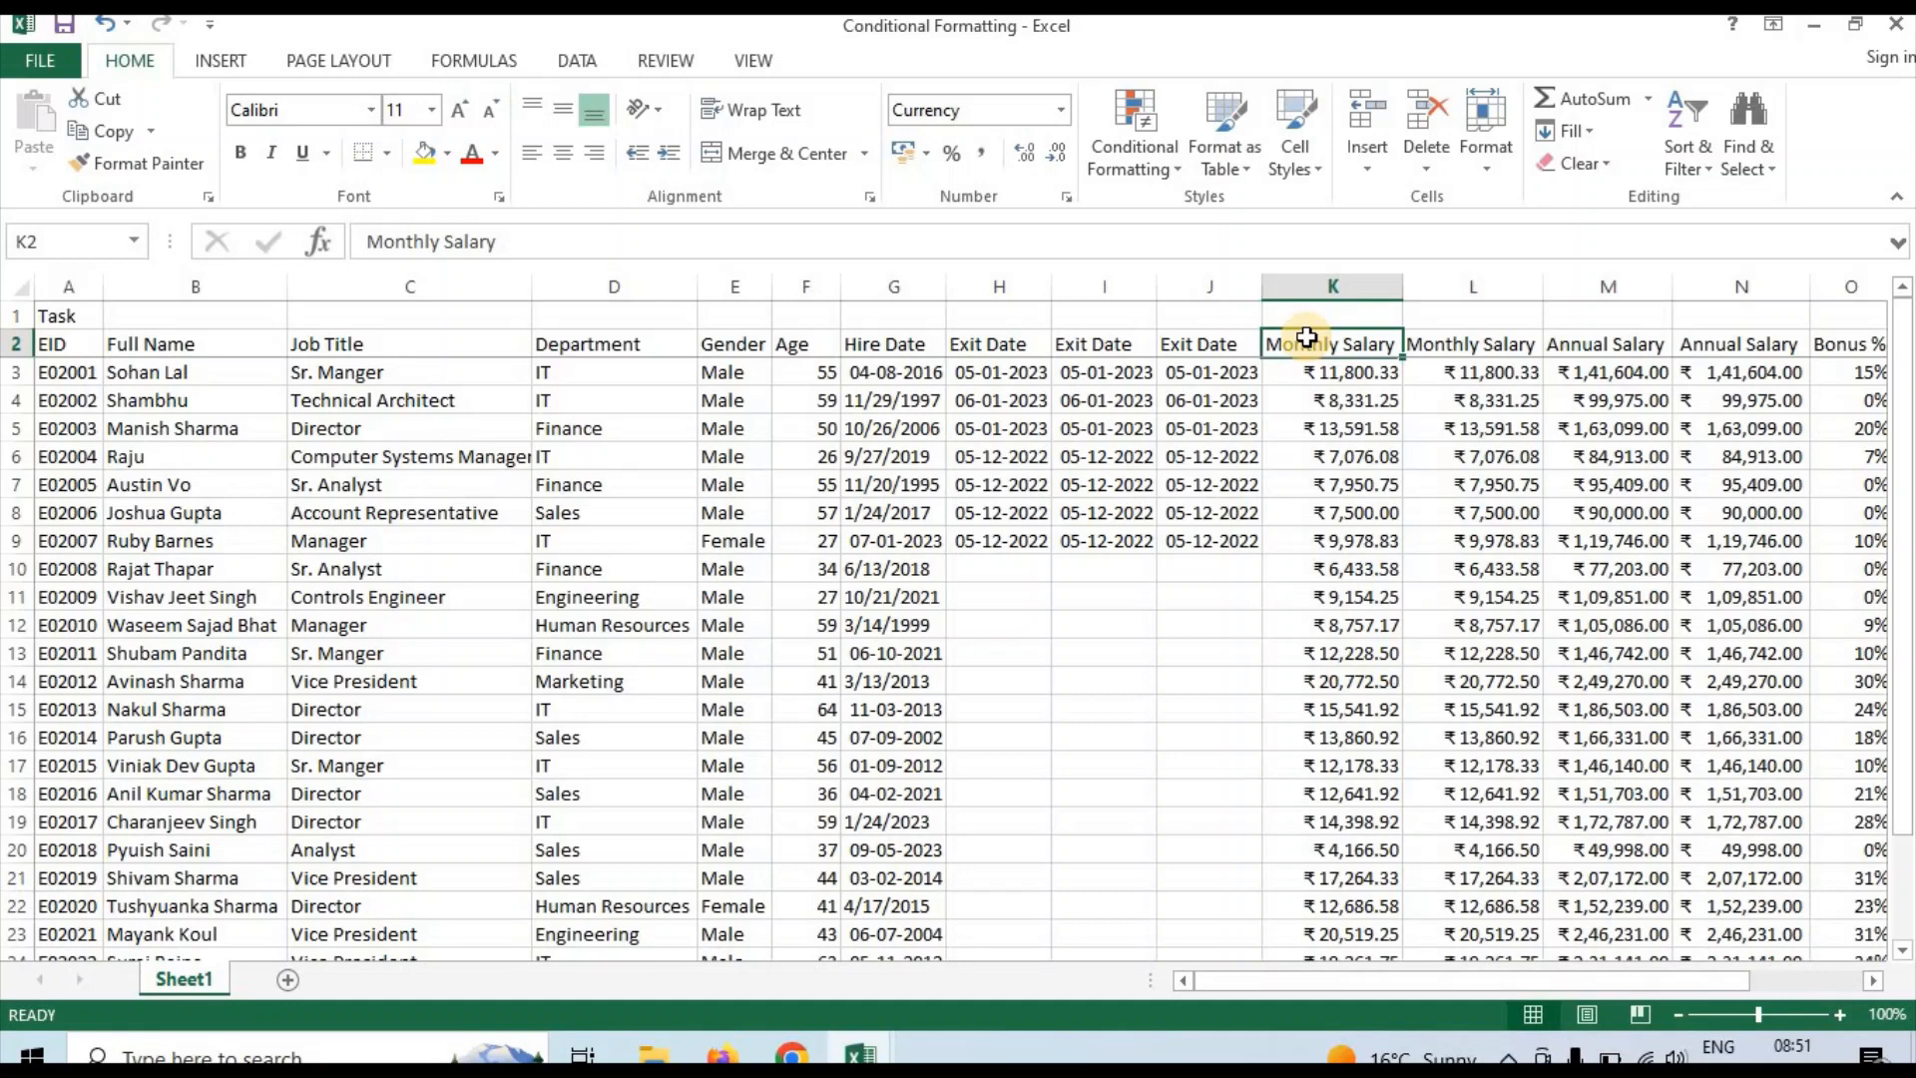
Start a Greater Than highlight rule on the whole Monthly Salary column K with a threshold of 15000
{"action": "left_click", "coordinate": [1324, 286]}
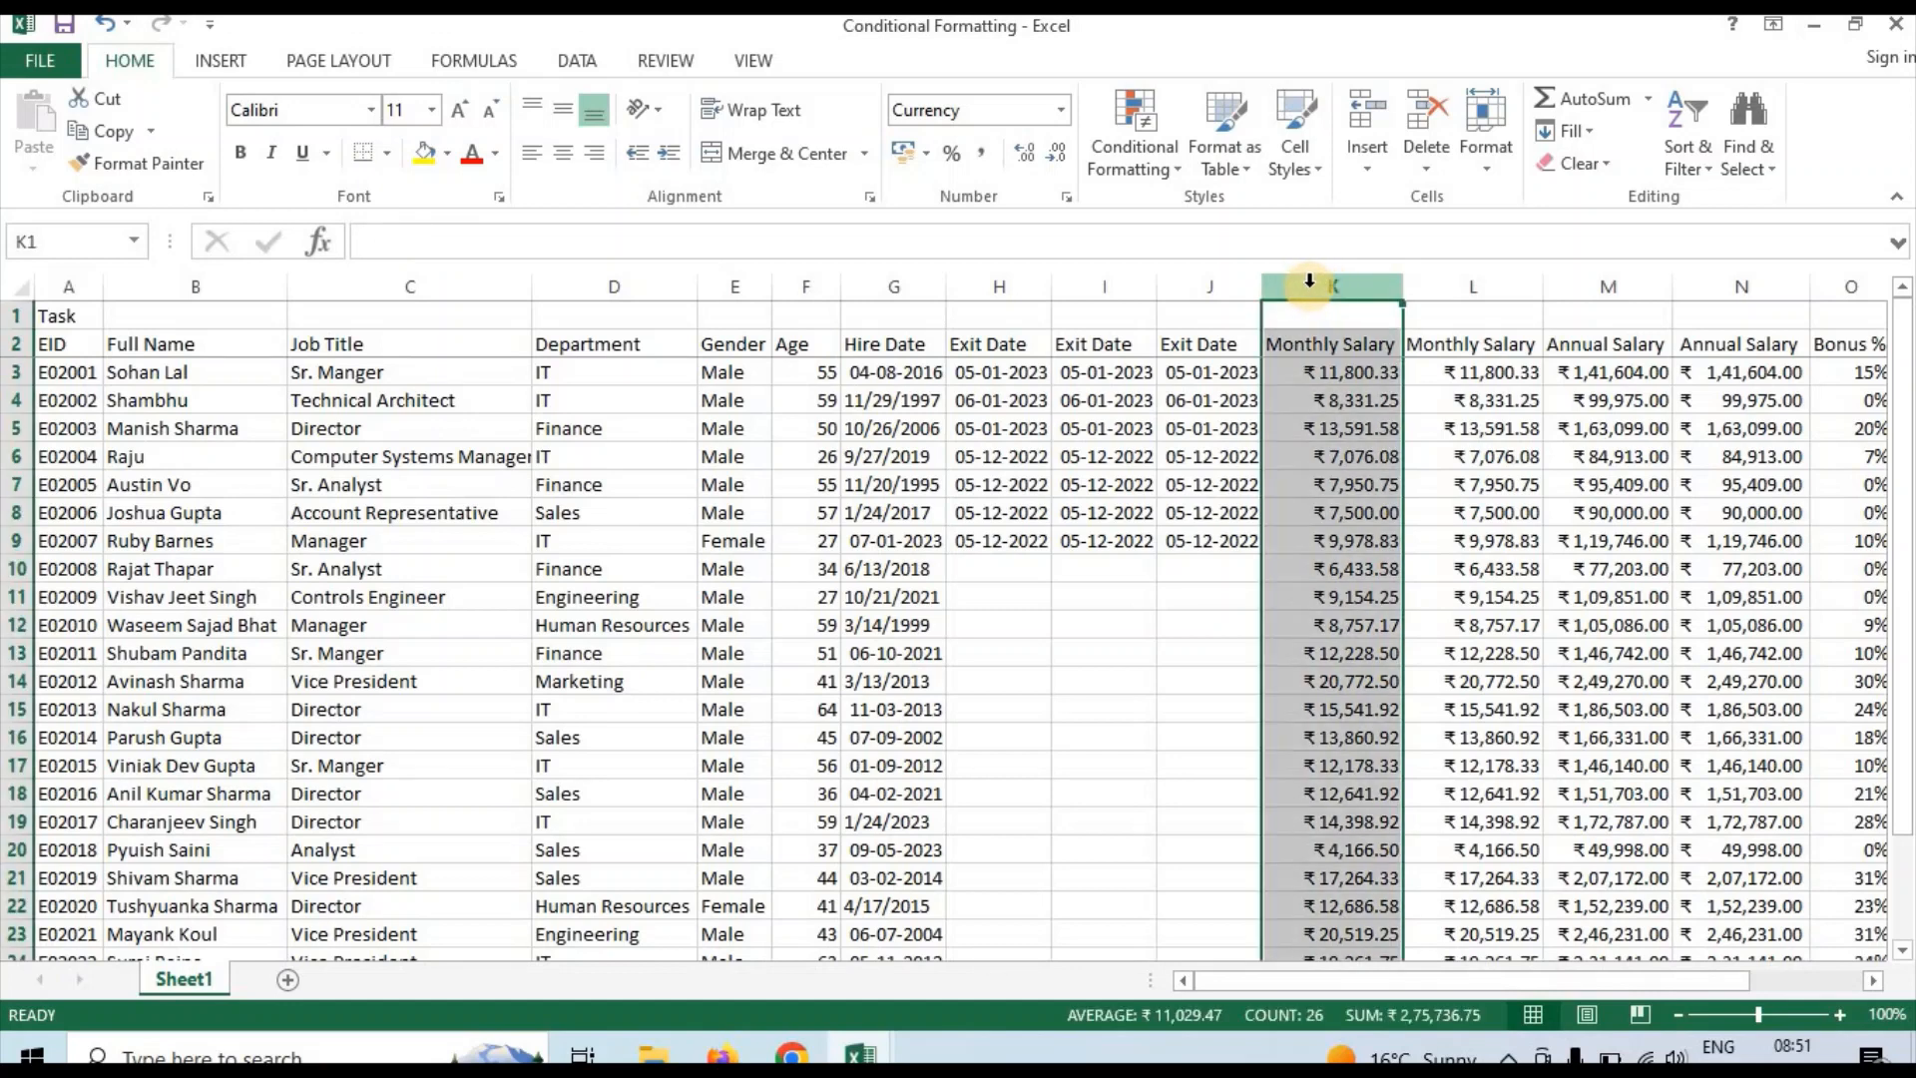
{"action": "left_click", "coordinate": [1174, 171]}
{"action": "mouse_move", "coordinate": [1218, 221]}
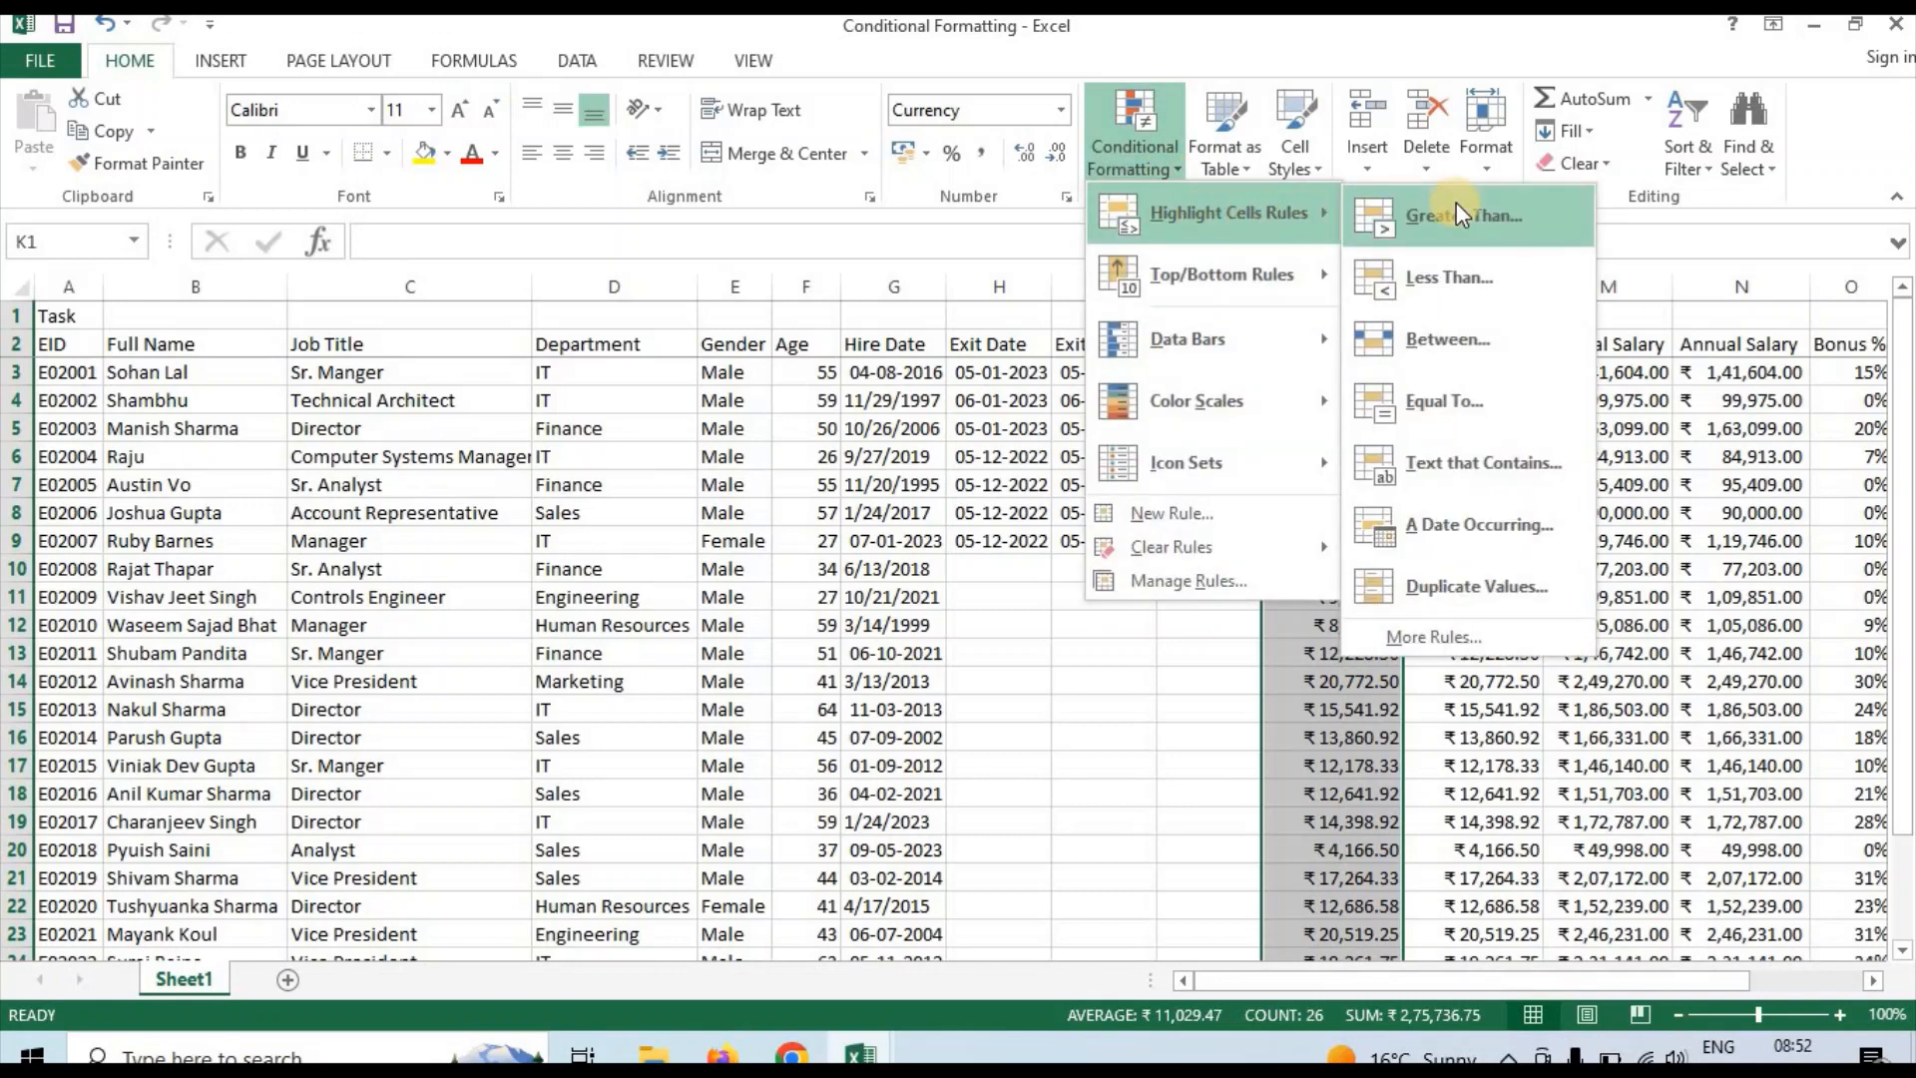
{"action": "left_click", "coordinate": [1458, 212]}
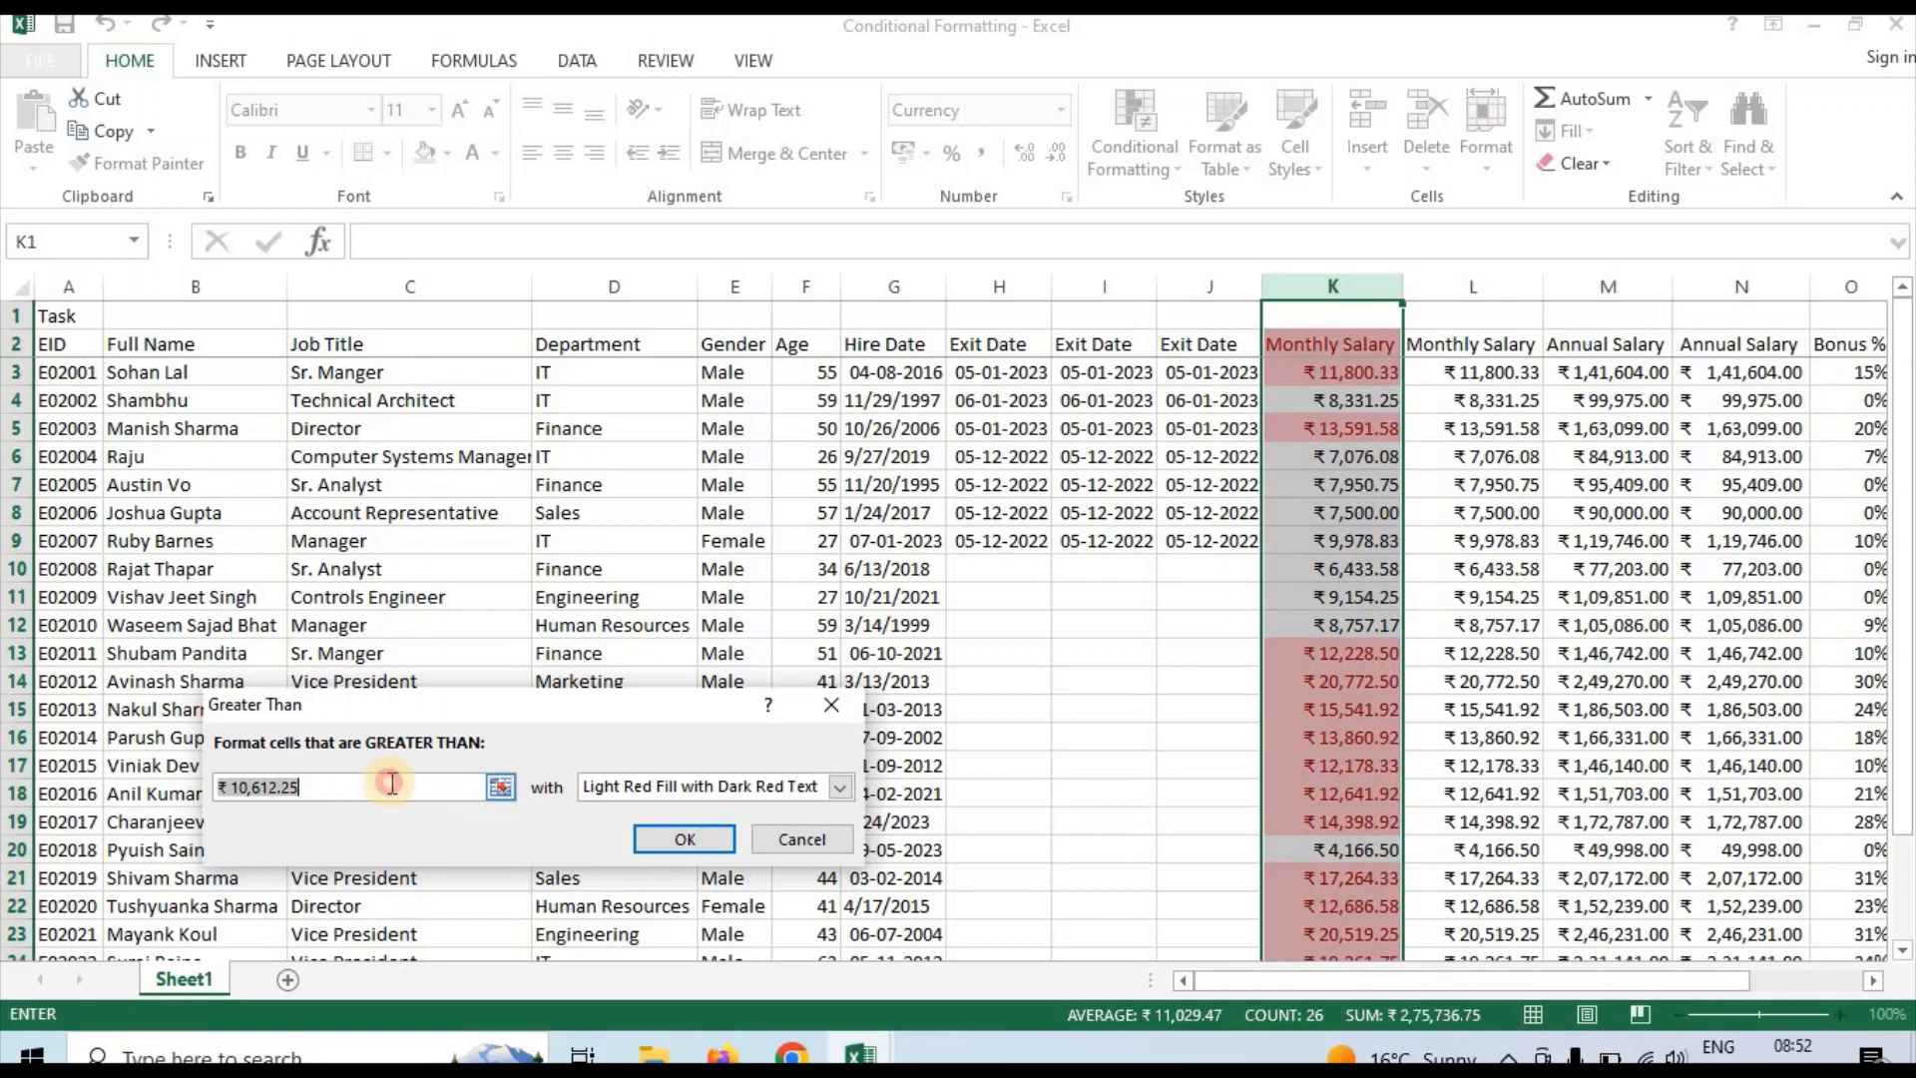
{"action": "left_click", "coordinate": [393, 783]}
{"action": "key", "text": "BackSpace"}
{"action": "key", "text": "BackSpace"}
{"action": "key", "text": "BackSpace"}
{"action": "key", "text": "BackSpace"}
{"action": "key", "text": "BackSpace"}
{"action": "key", "text": "BackSpace"}
{"action": "key", "text": "BackSpace"}
{"action": "key", "text": "BackSpace"}
{"action": "key", "text": "BackSpace"}
{"action": "key", "text": "BackSpace"}
{"action": "key", "text": "BackSpace"}
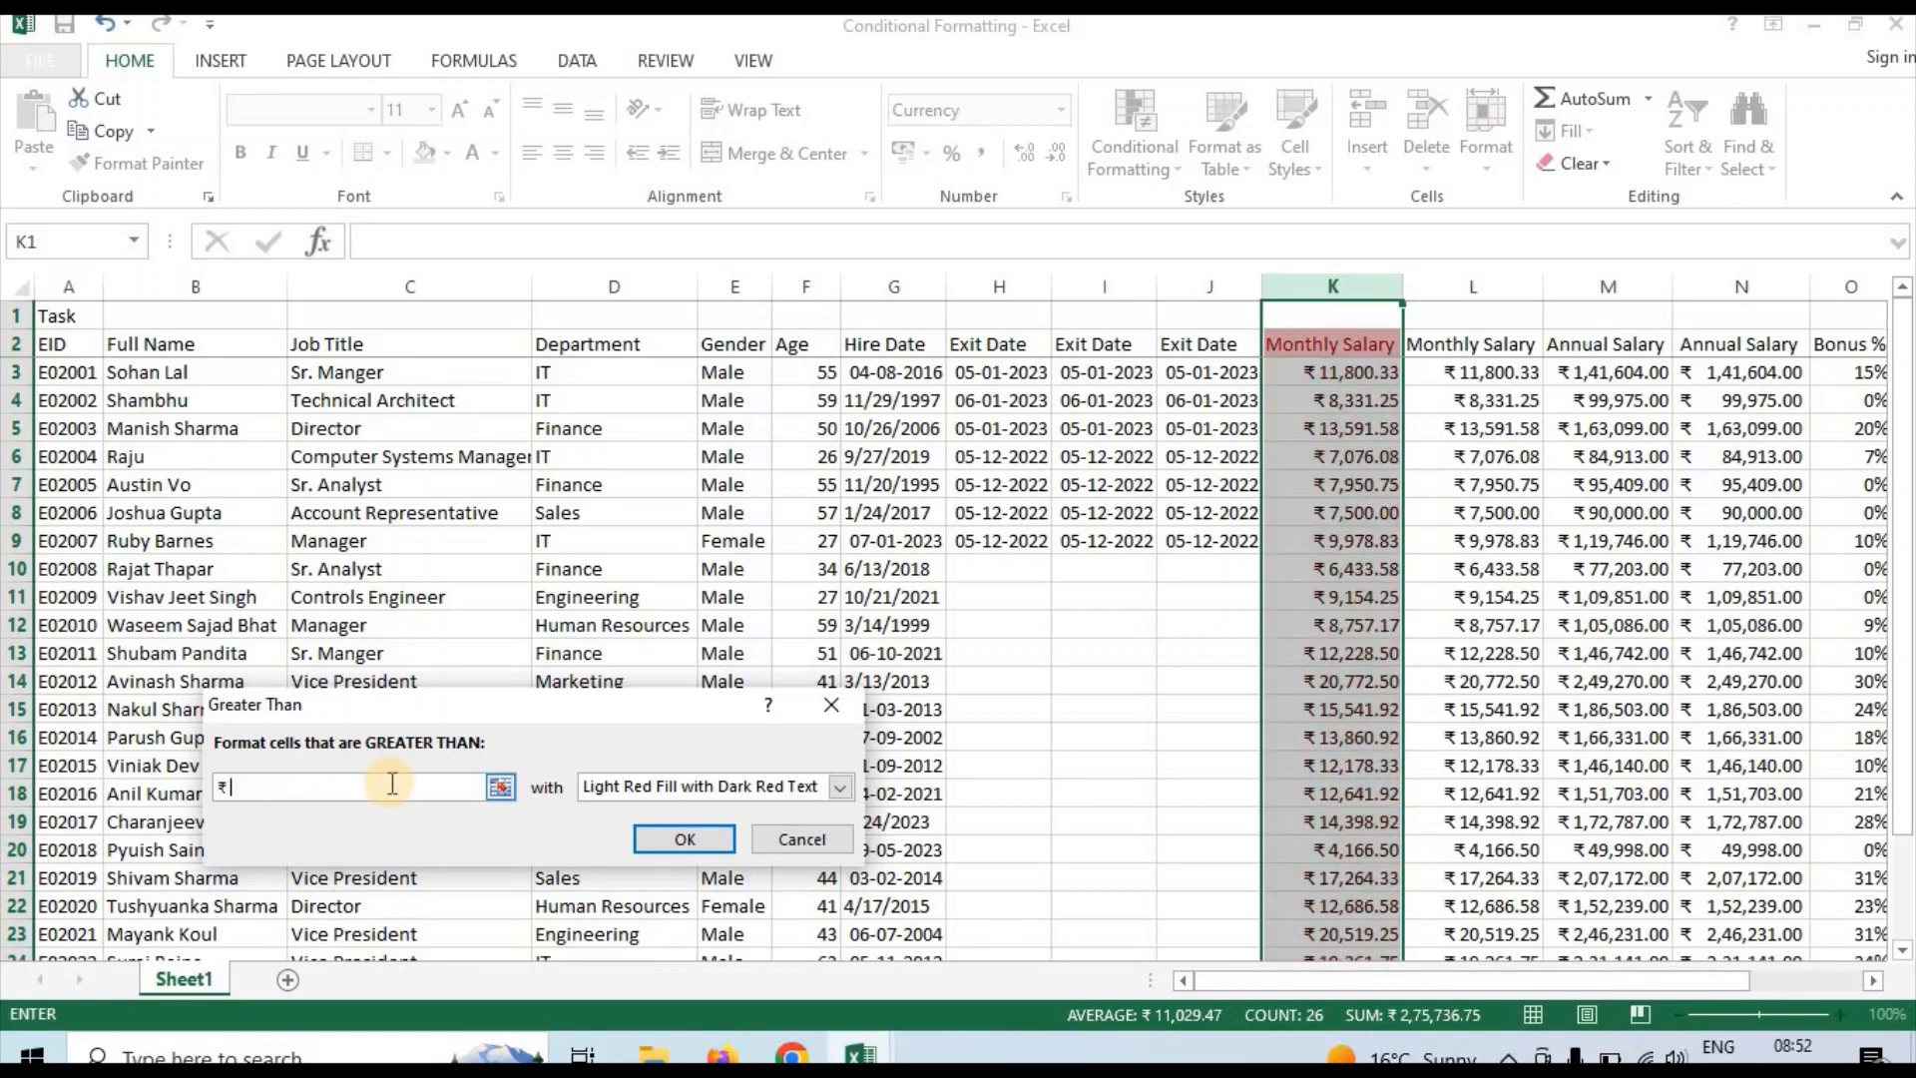
{"action": "type", "text": "150"}
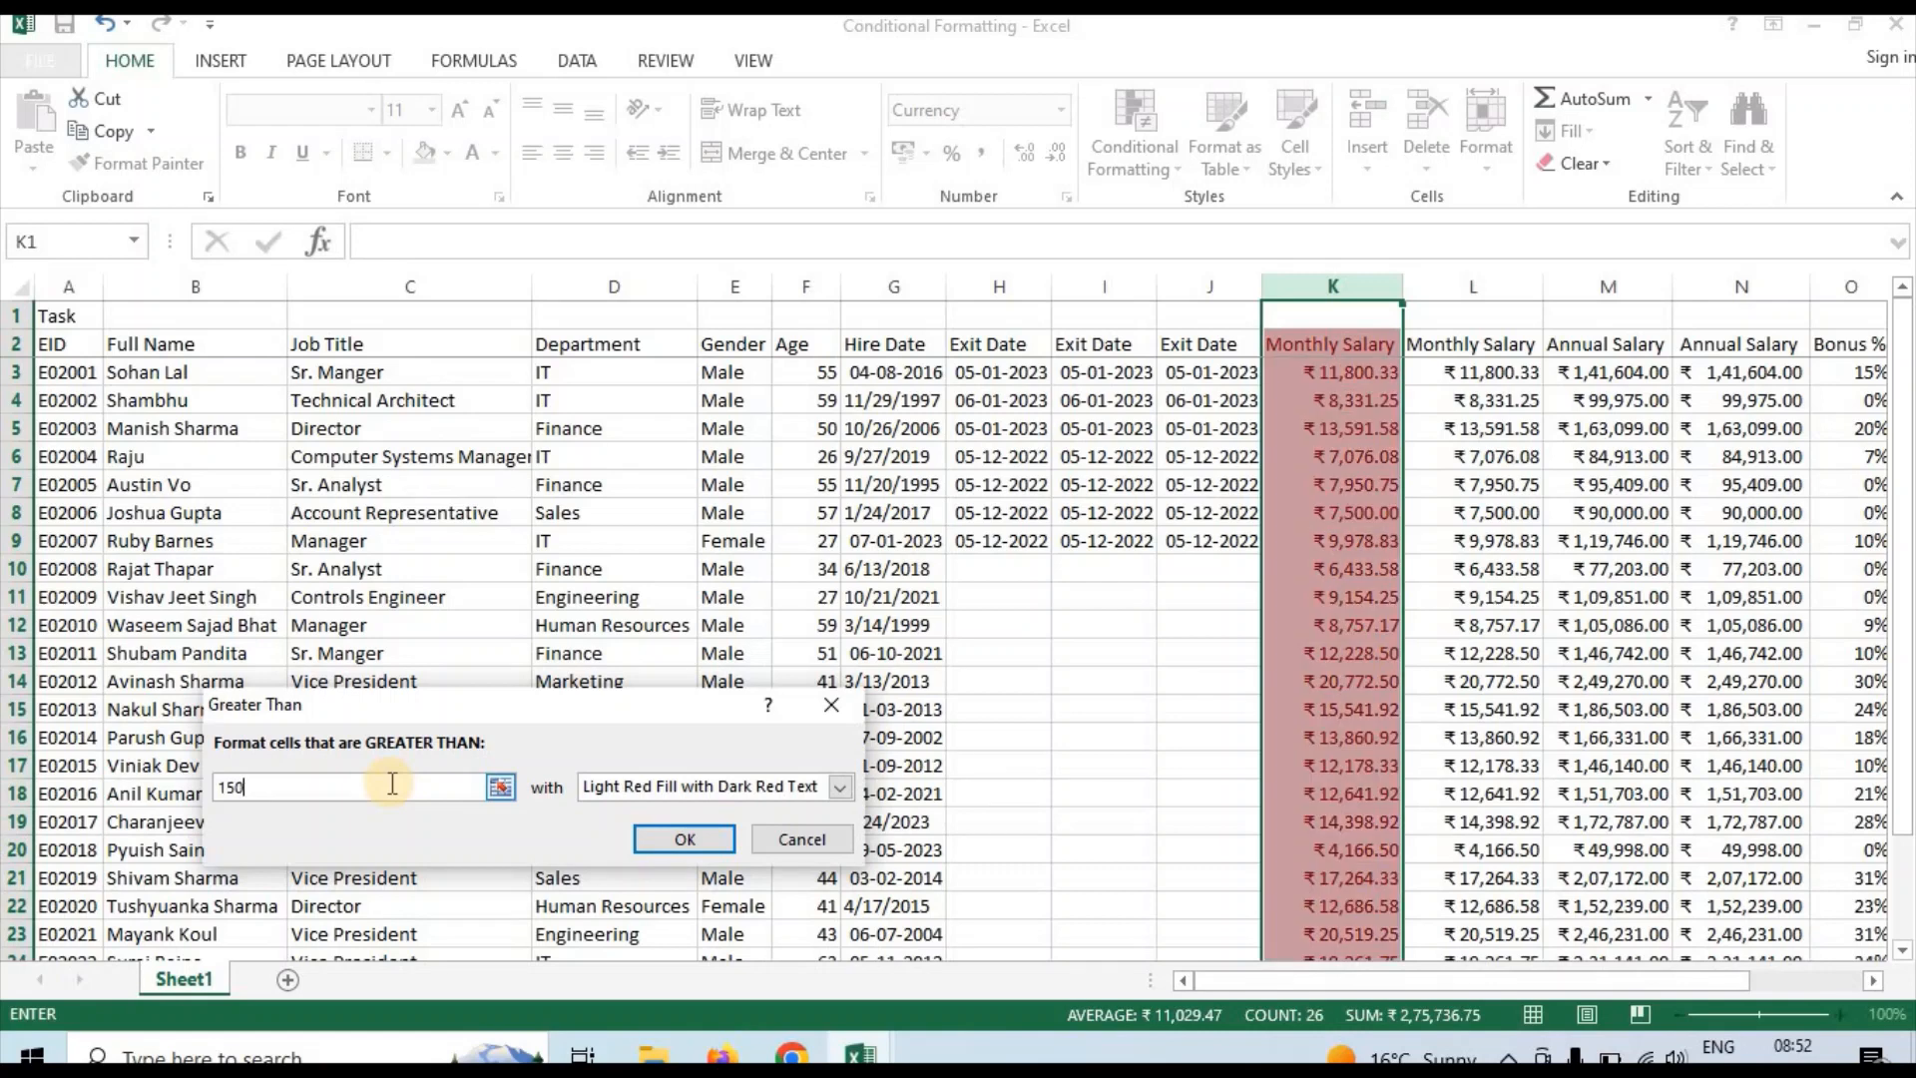
{"action": "type", "text": "00"}
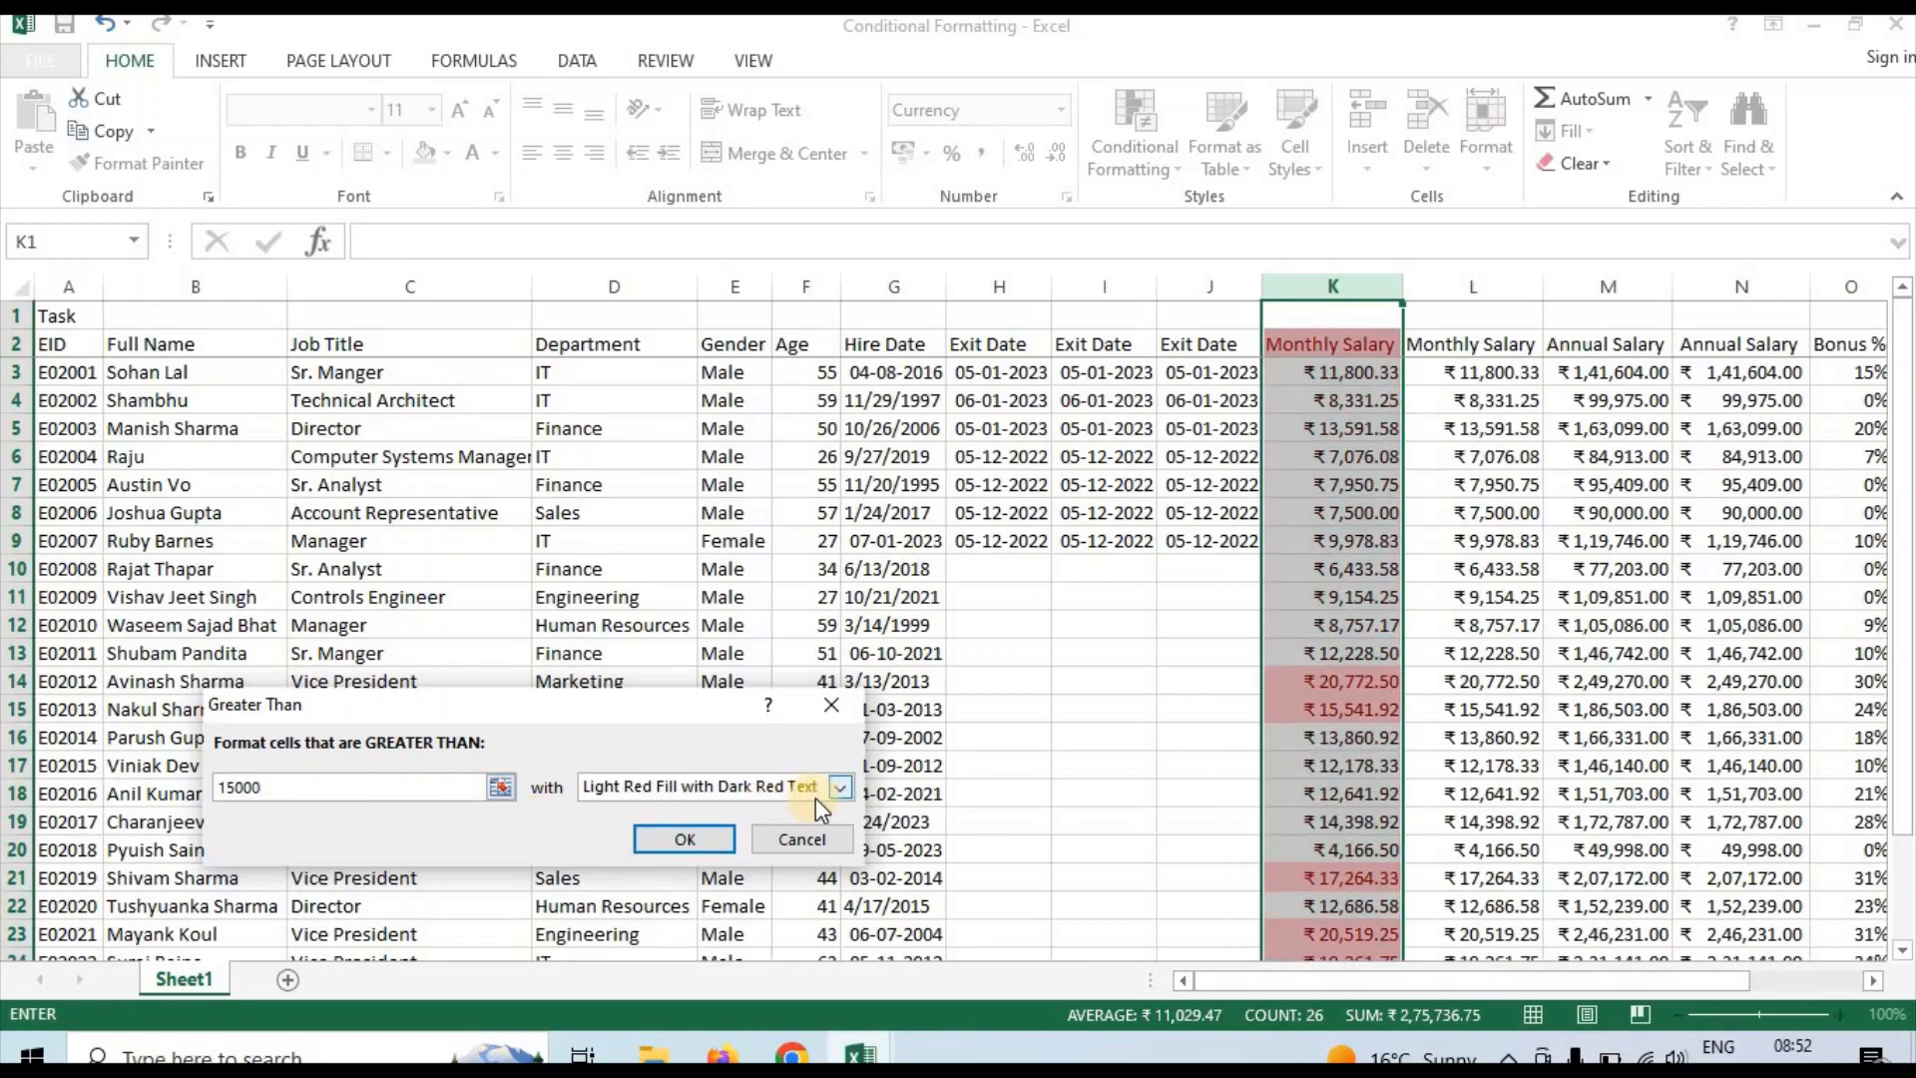
Look through the number, font, border and fill options of a custom format for the rule and accept it without choosing any
{"action": "left_click", "coordinate": [840, 792]}
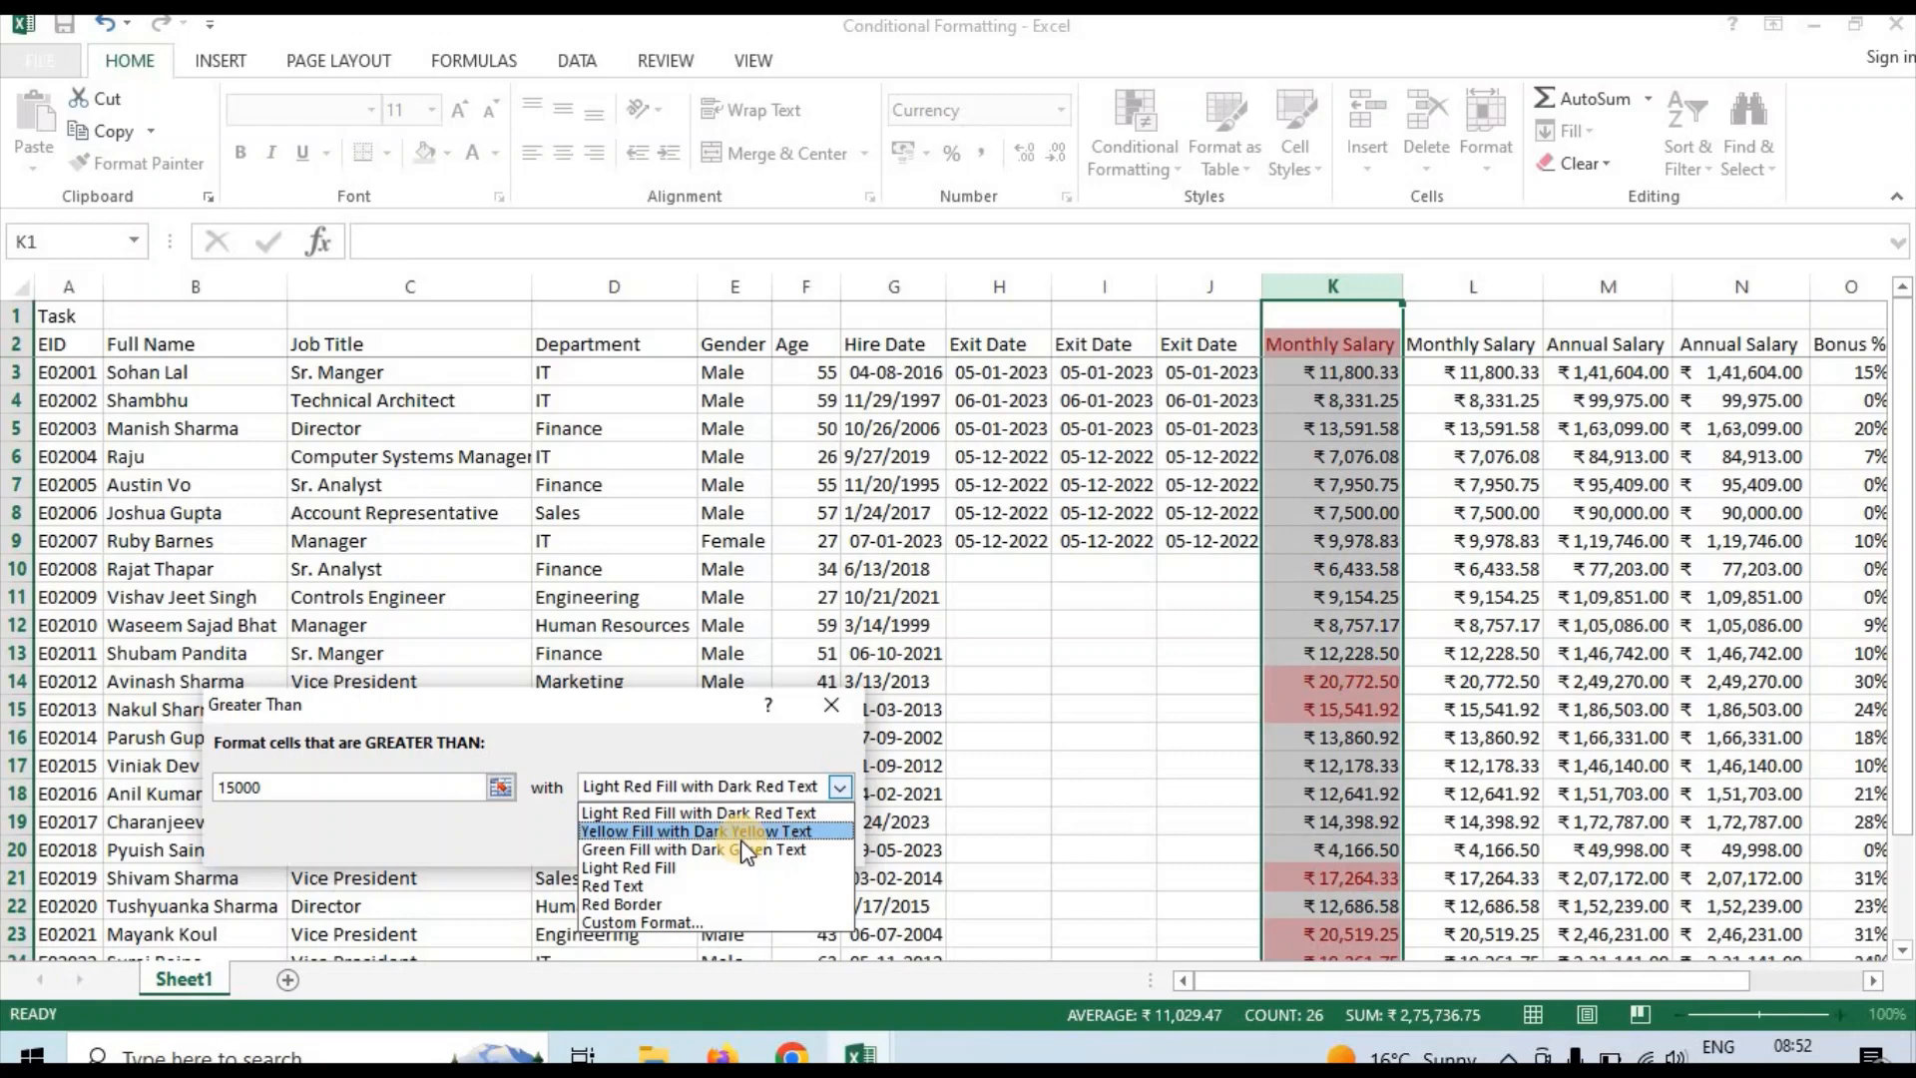
{"action": "left_click", "coordinate": [666, 924]}
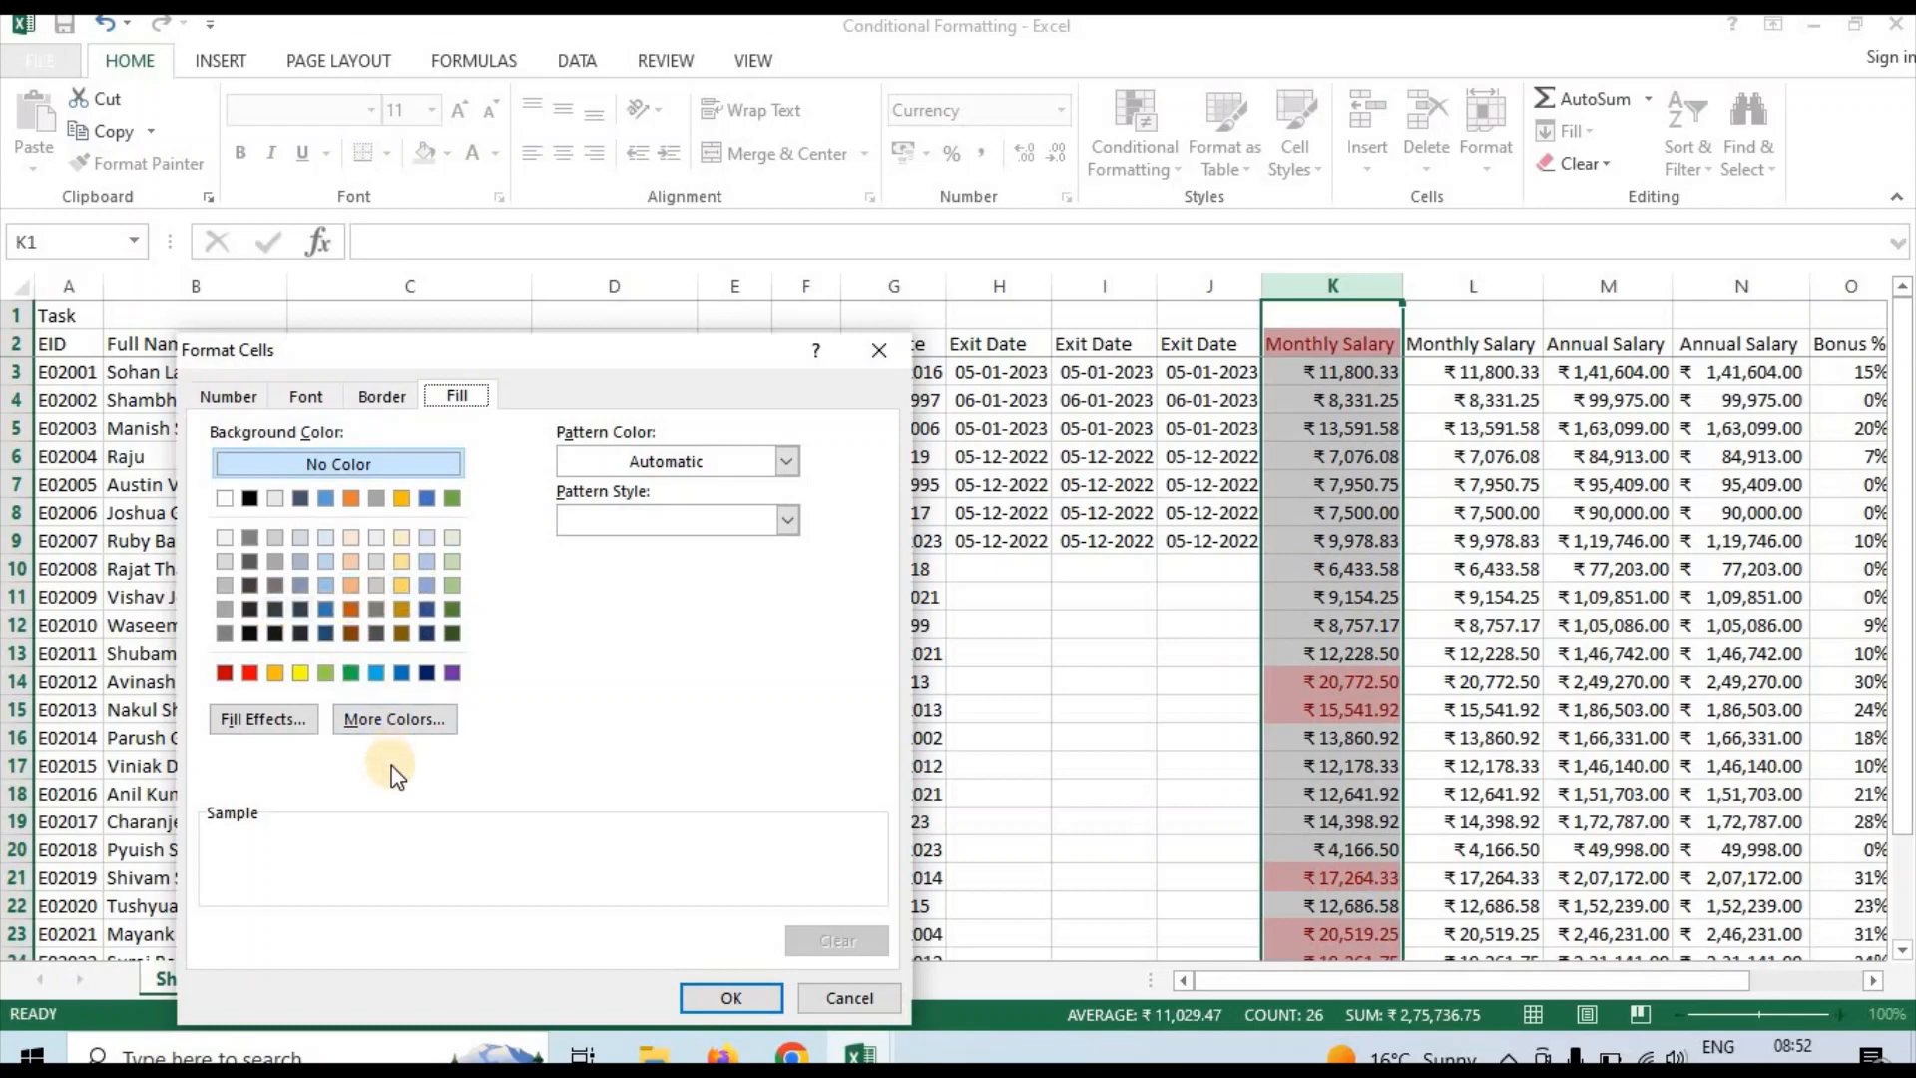
{"action": "left_click", "coordinate": [233, 398]}
{"action": "left_click", "coordinate": [290, 397]}
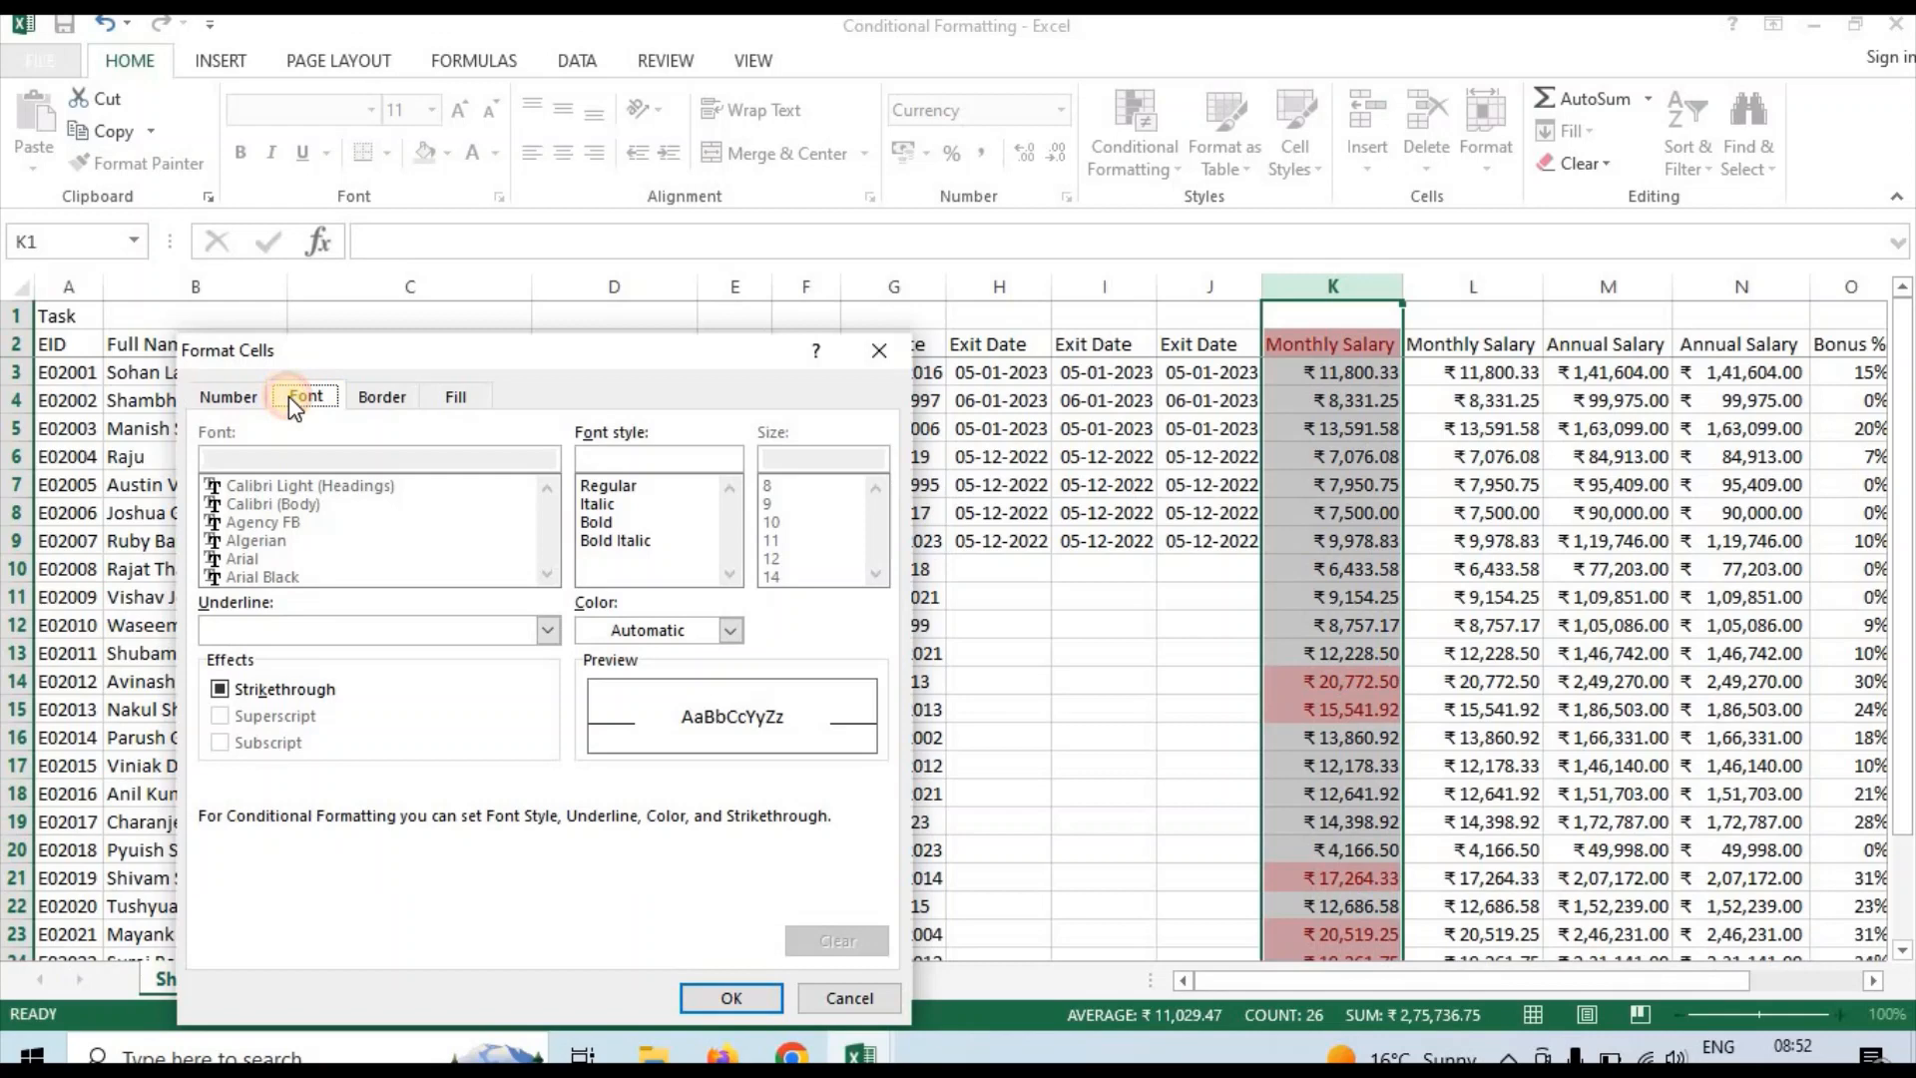
{"action": "left_click", "coordinate": [399, 396]}
{"action": "left_click", "coordinate": [437, 398]}
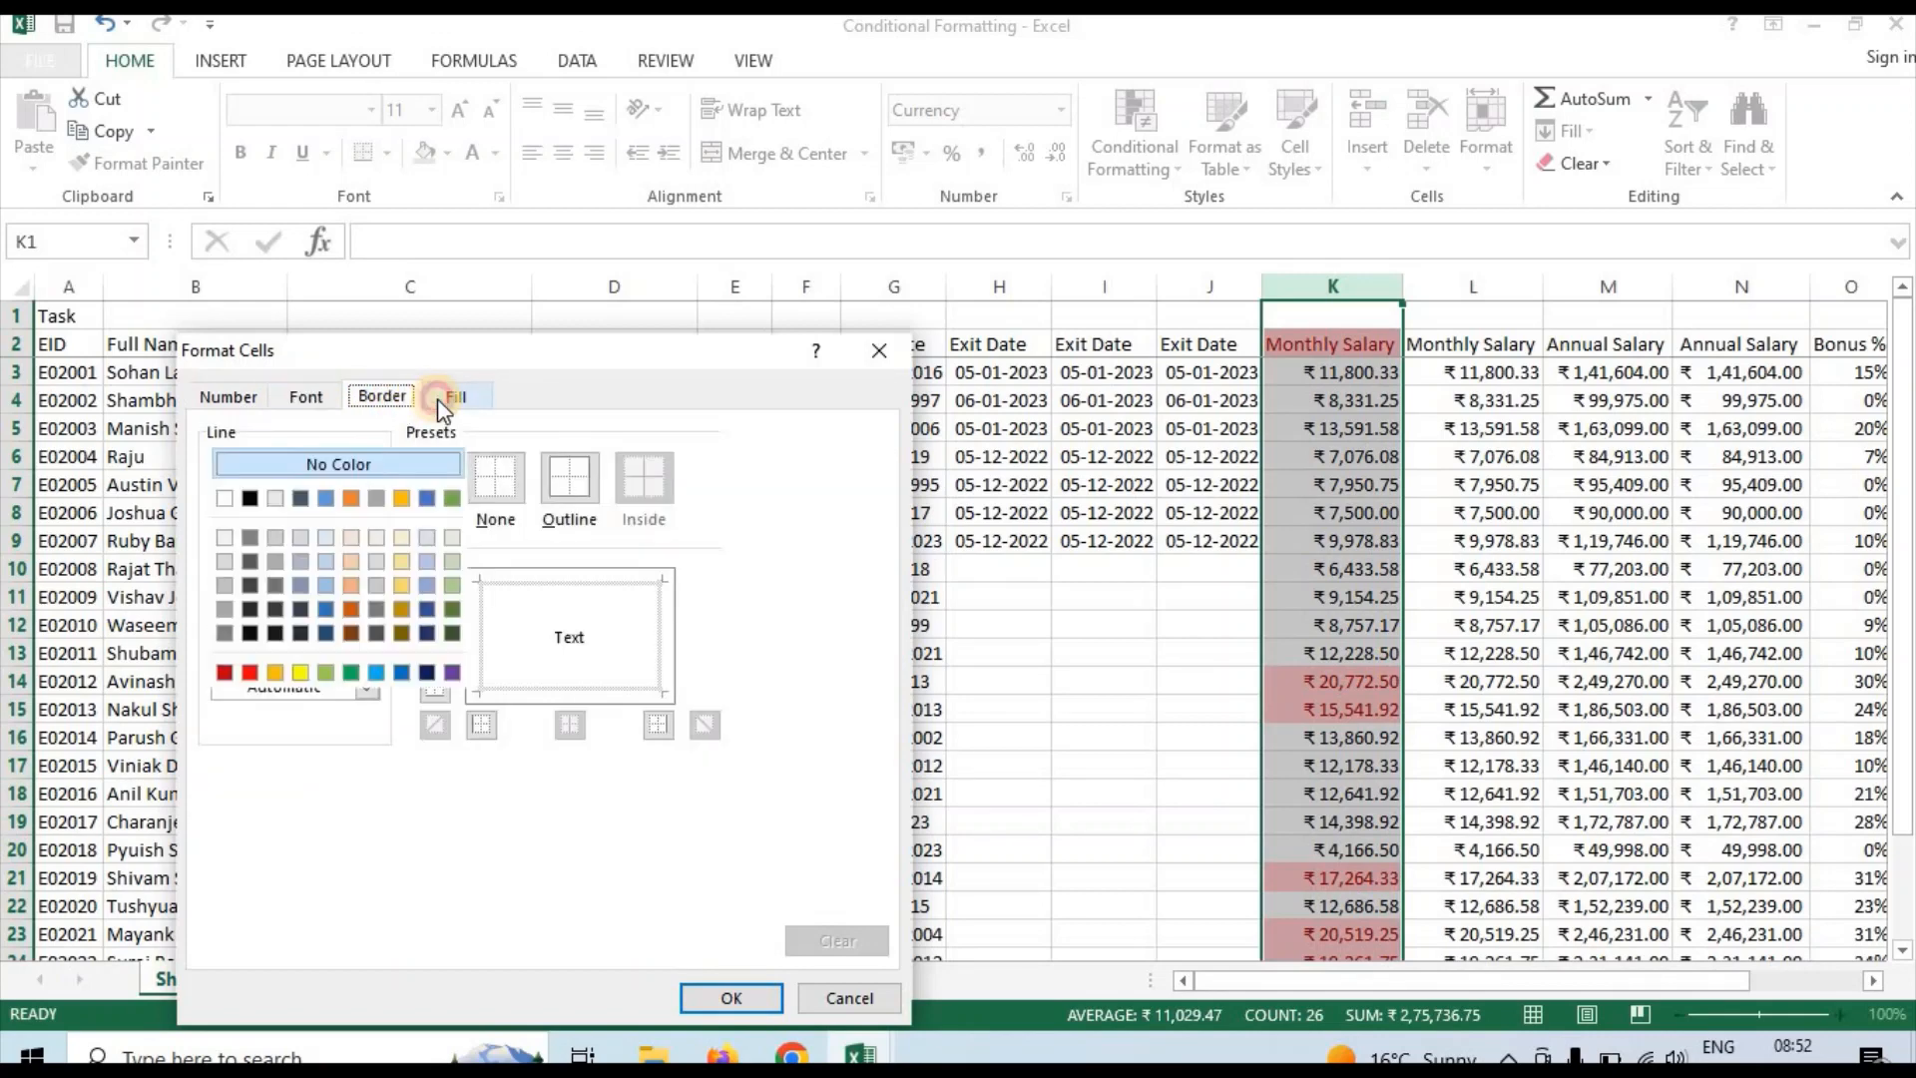
{"action": "left_click", "coordinate": [709, 998]}
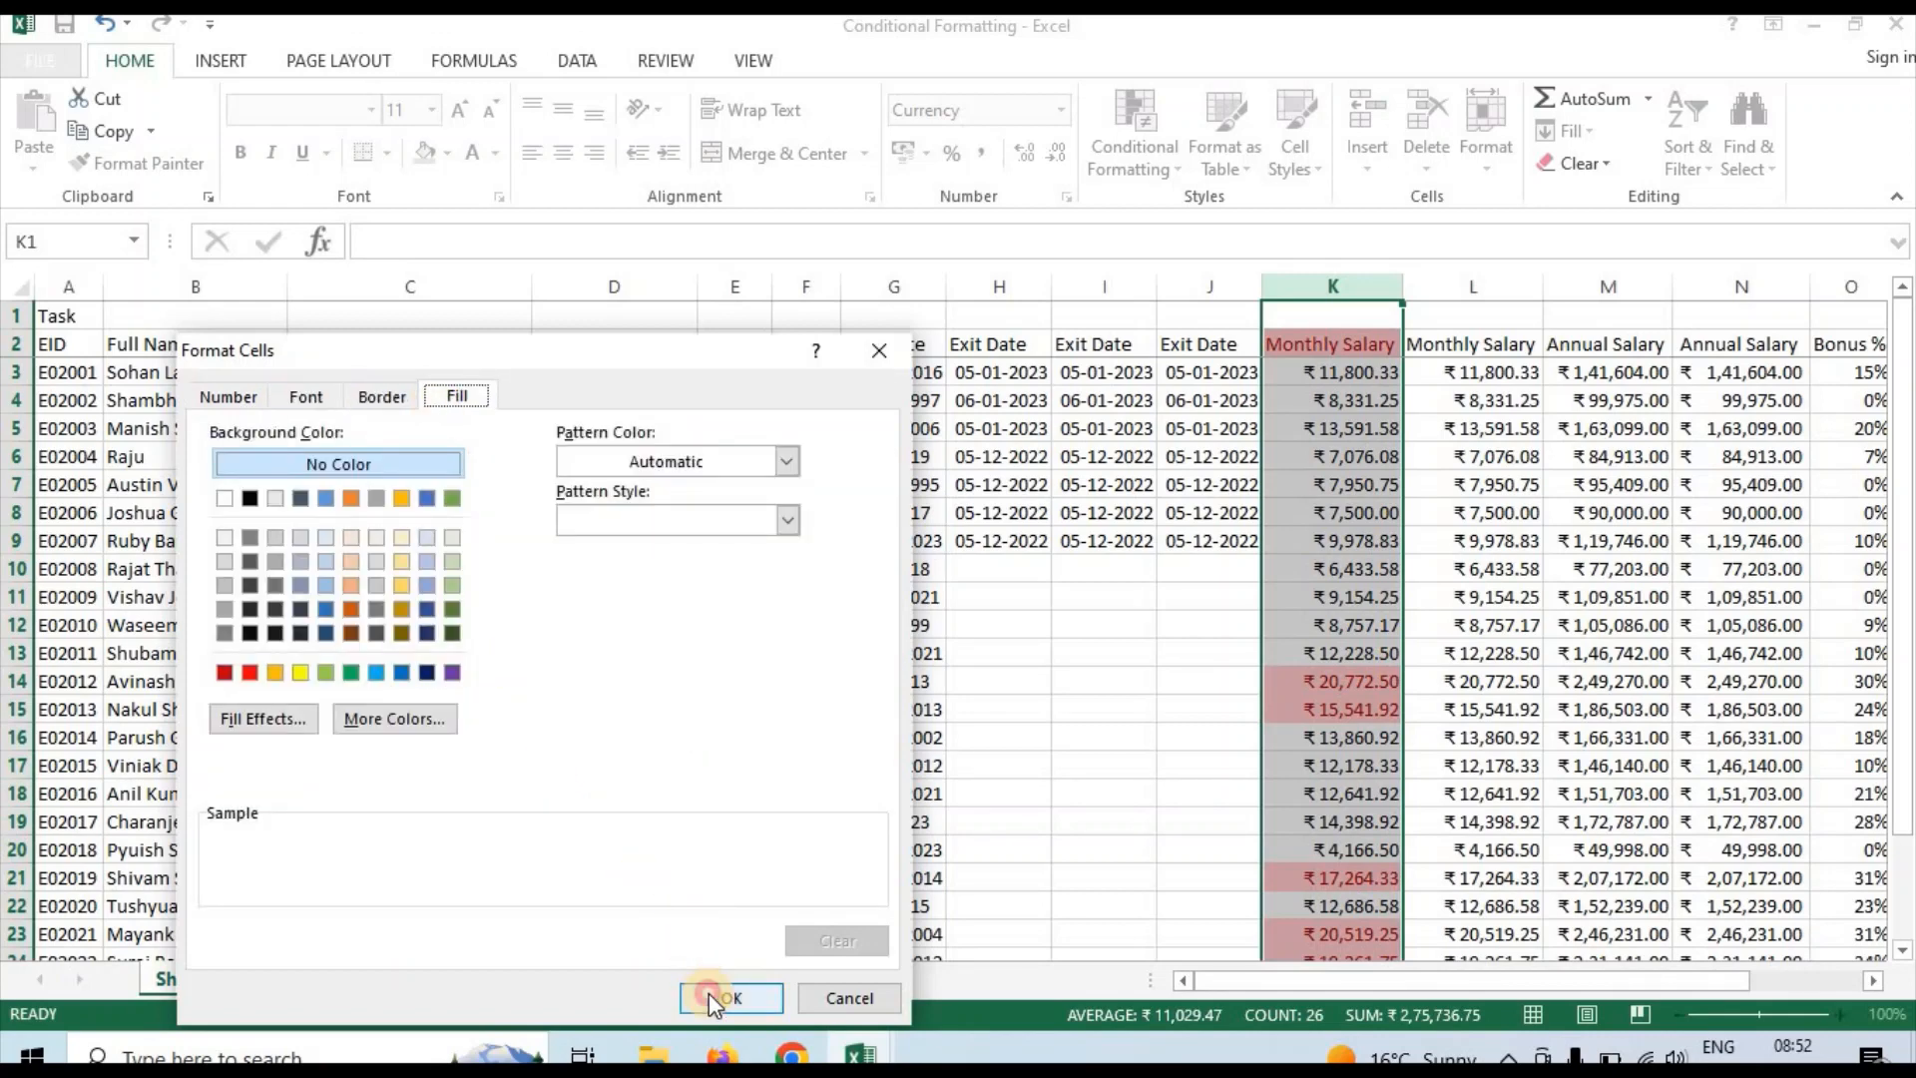
Format the matching salaries with Yellow Fill with Dark Yellow Text and apply the rule
{"action": "left_click", "coordinate": [636, 789]}
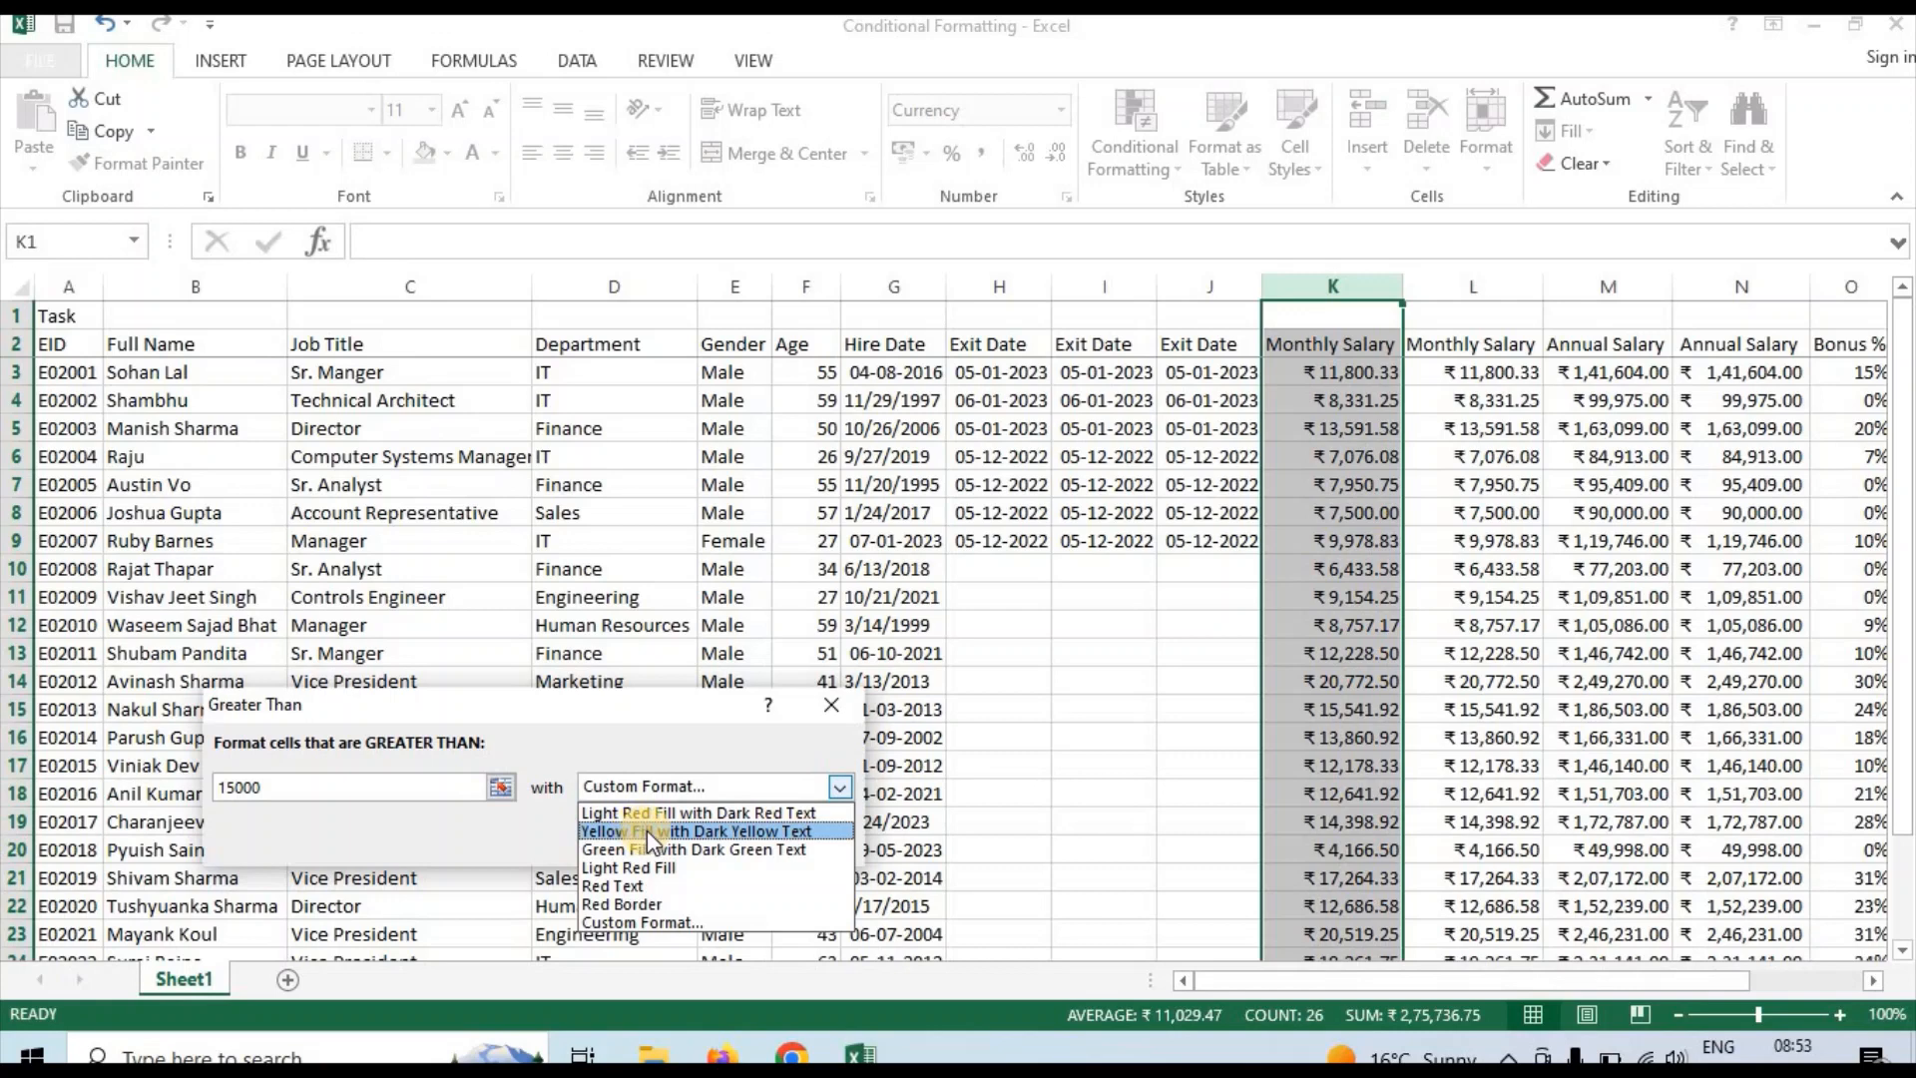
{"action": "left_click", "coordinate": [646, 830]}
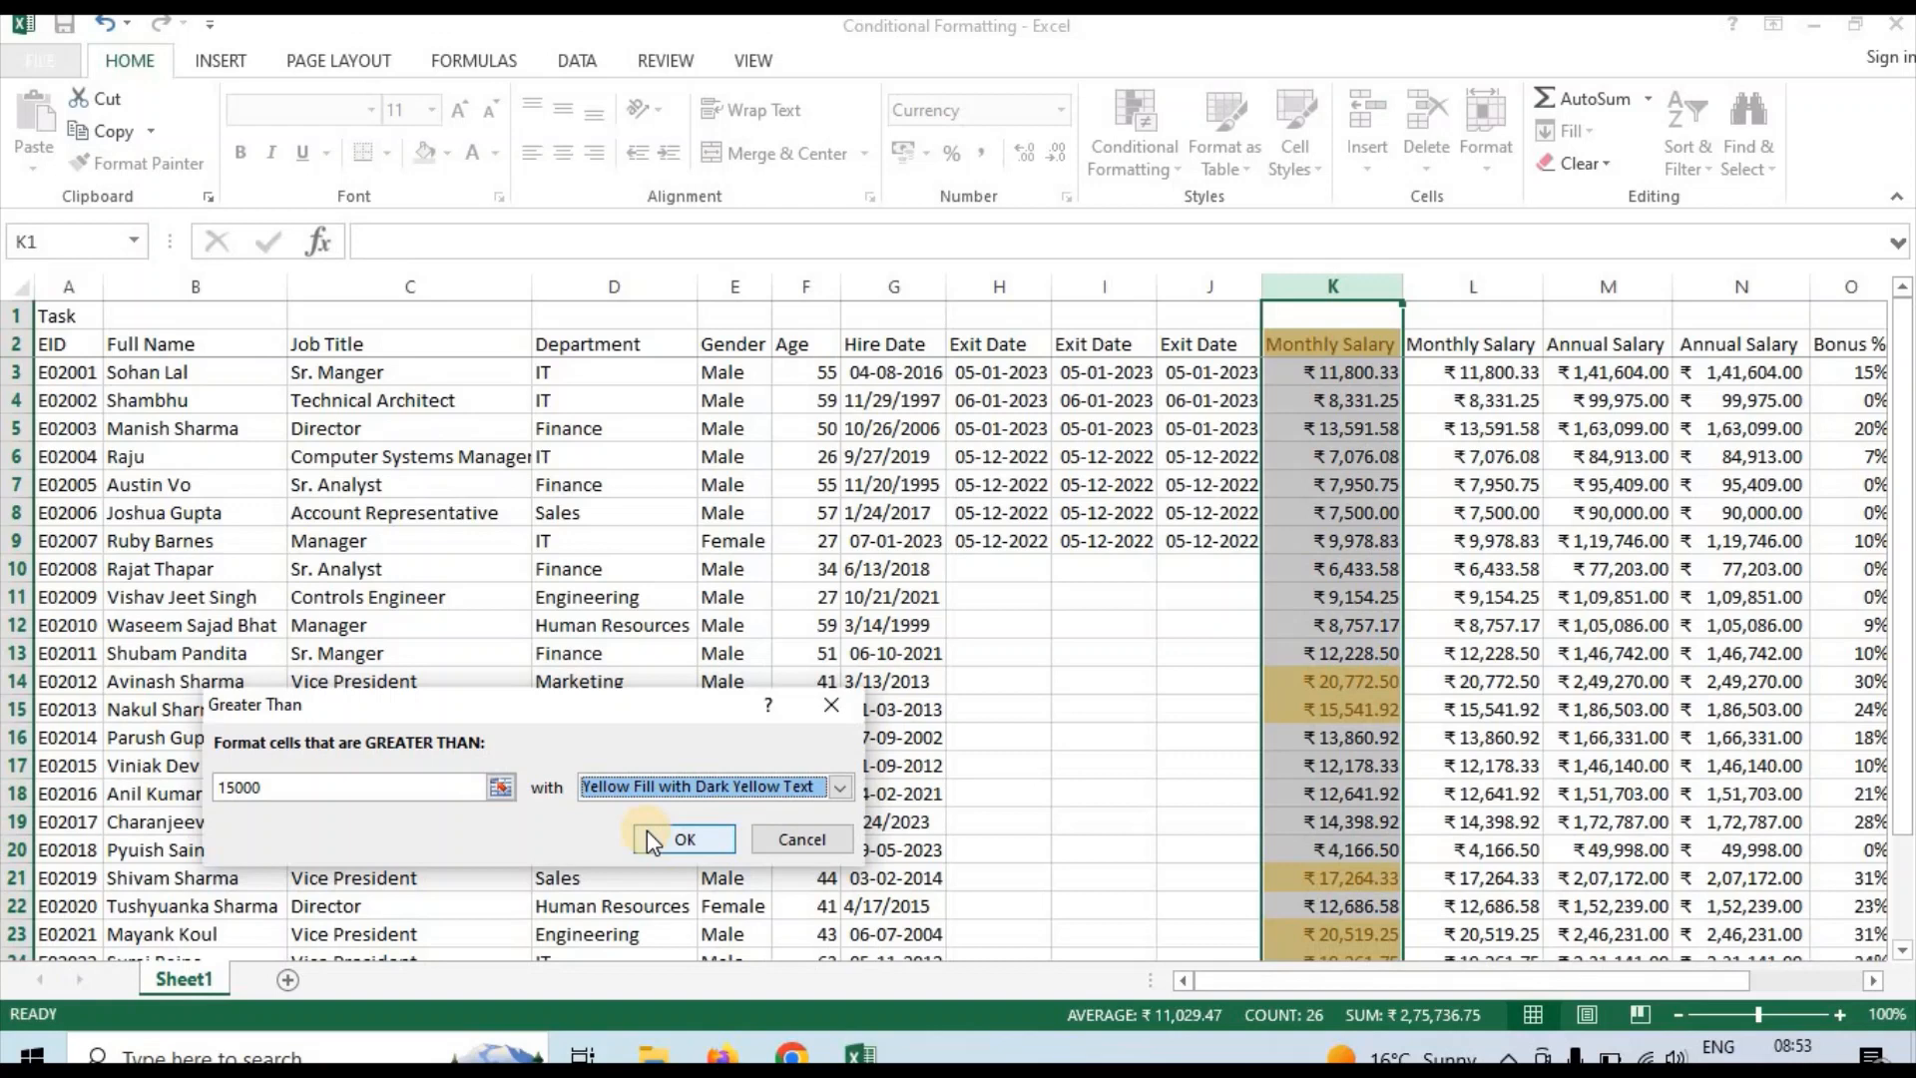
{"action": "left_click", "coordinate": [661, 834]}
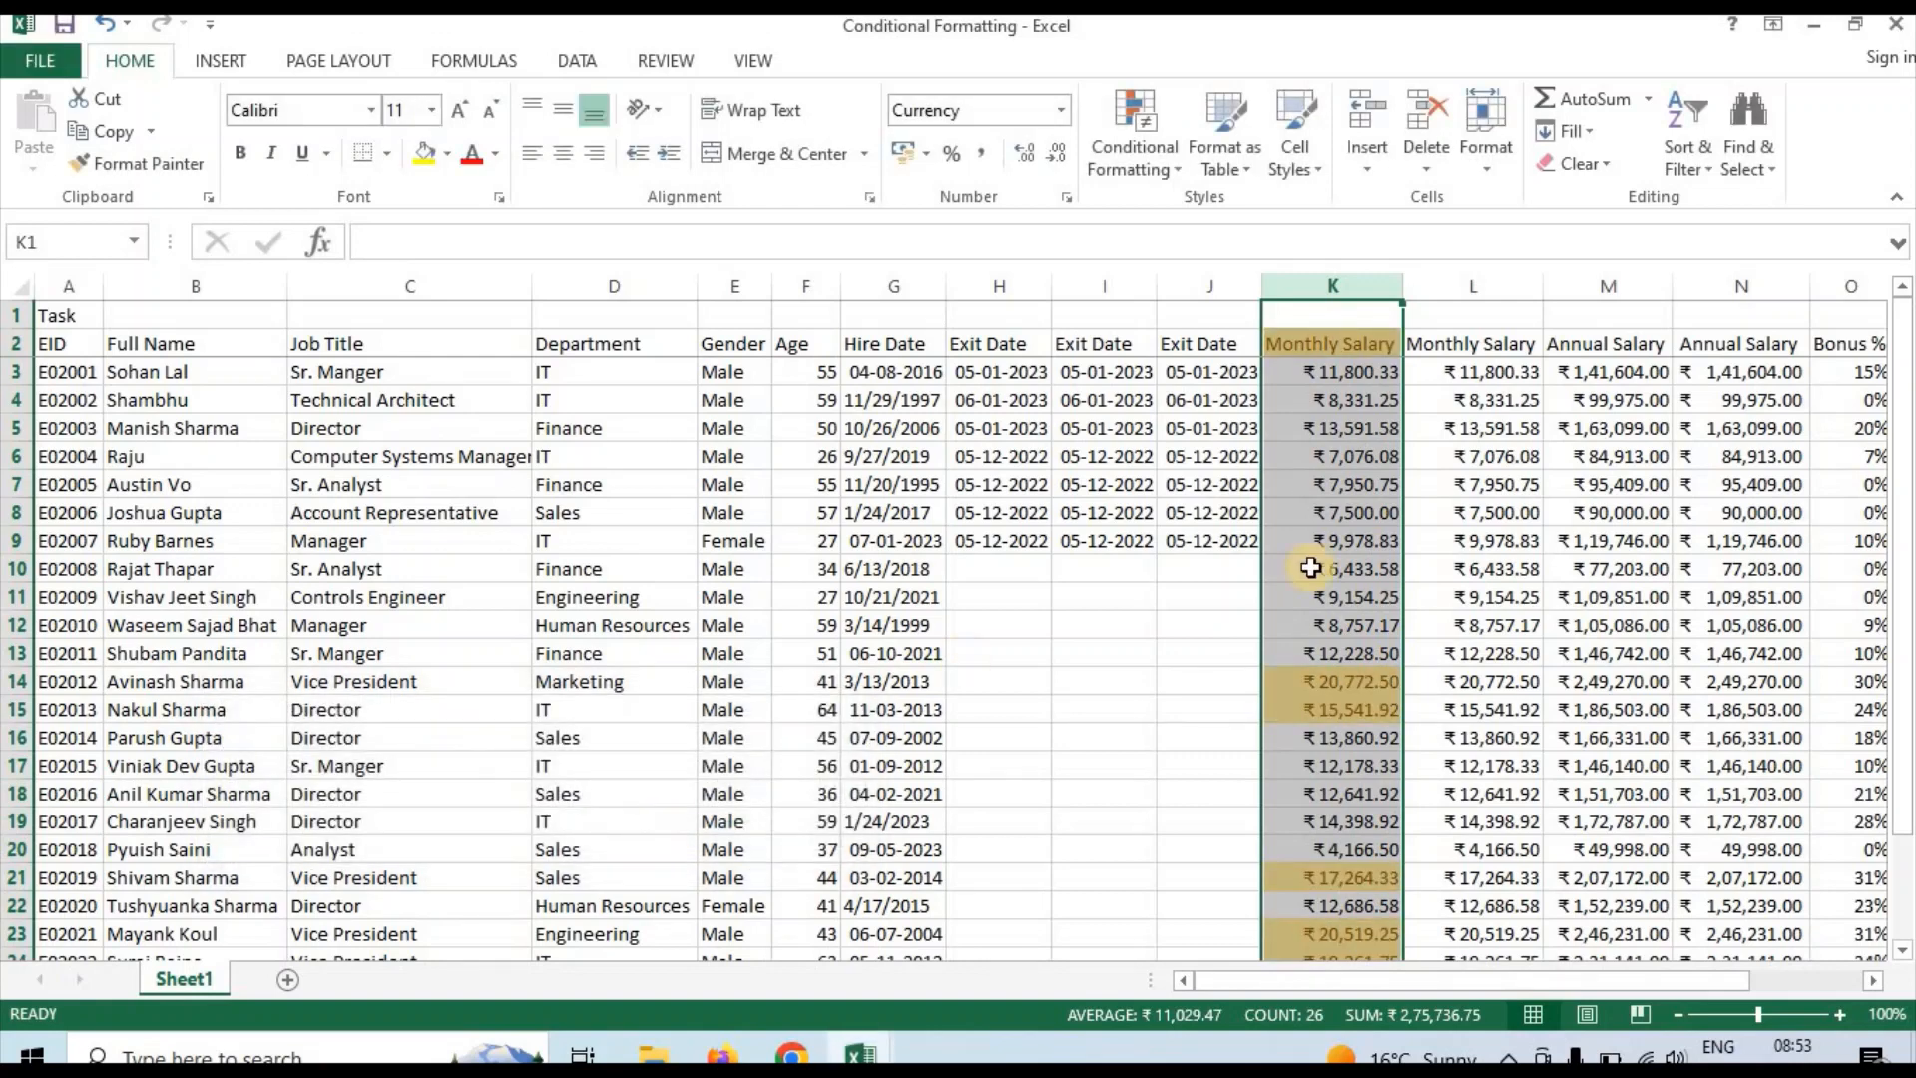
Examine the conditional highlighting down the Monthly Salary column K, including the empty rows below the data
{"action": "left_click", "coordinate": [1344, 562]}
{"action": "key", "text": "Down"}
{"action": "key", "text": "Down"}
{"action": "key", "text": "Down"}
{"action": "key", "text": "Down"}
{"action": "key", "text": "Down"}
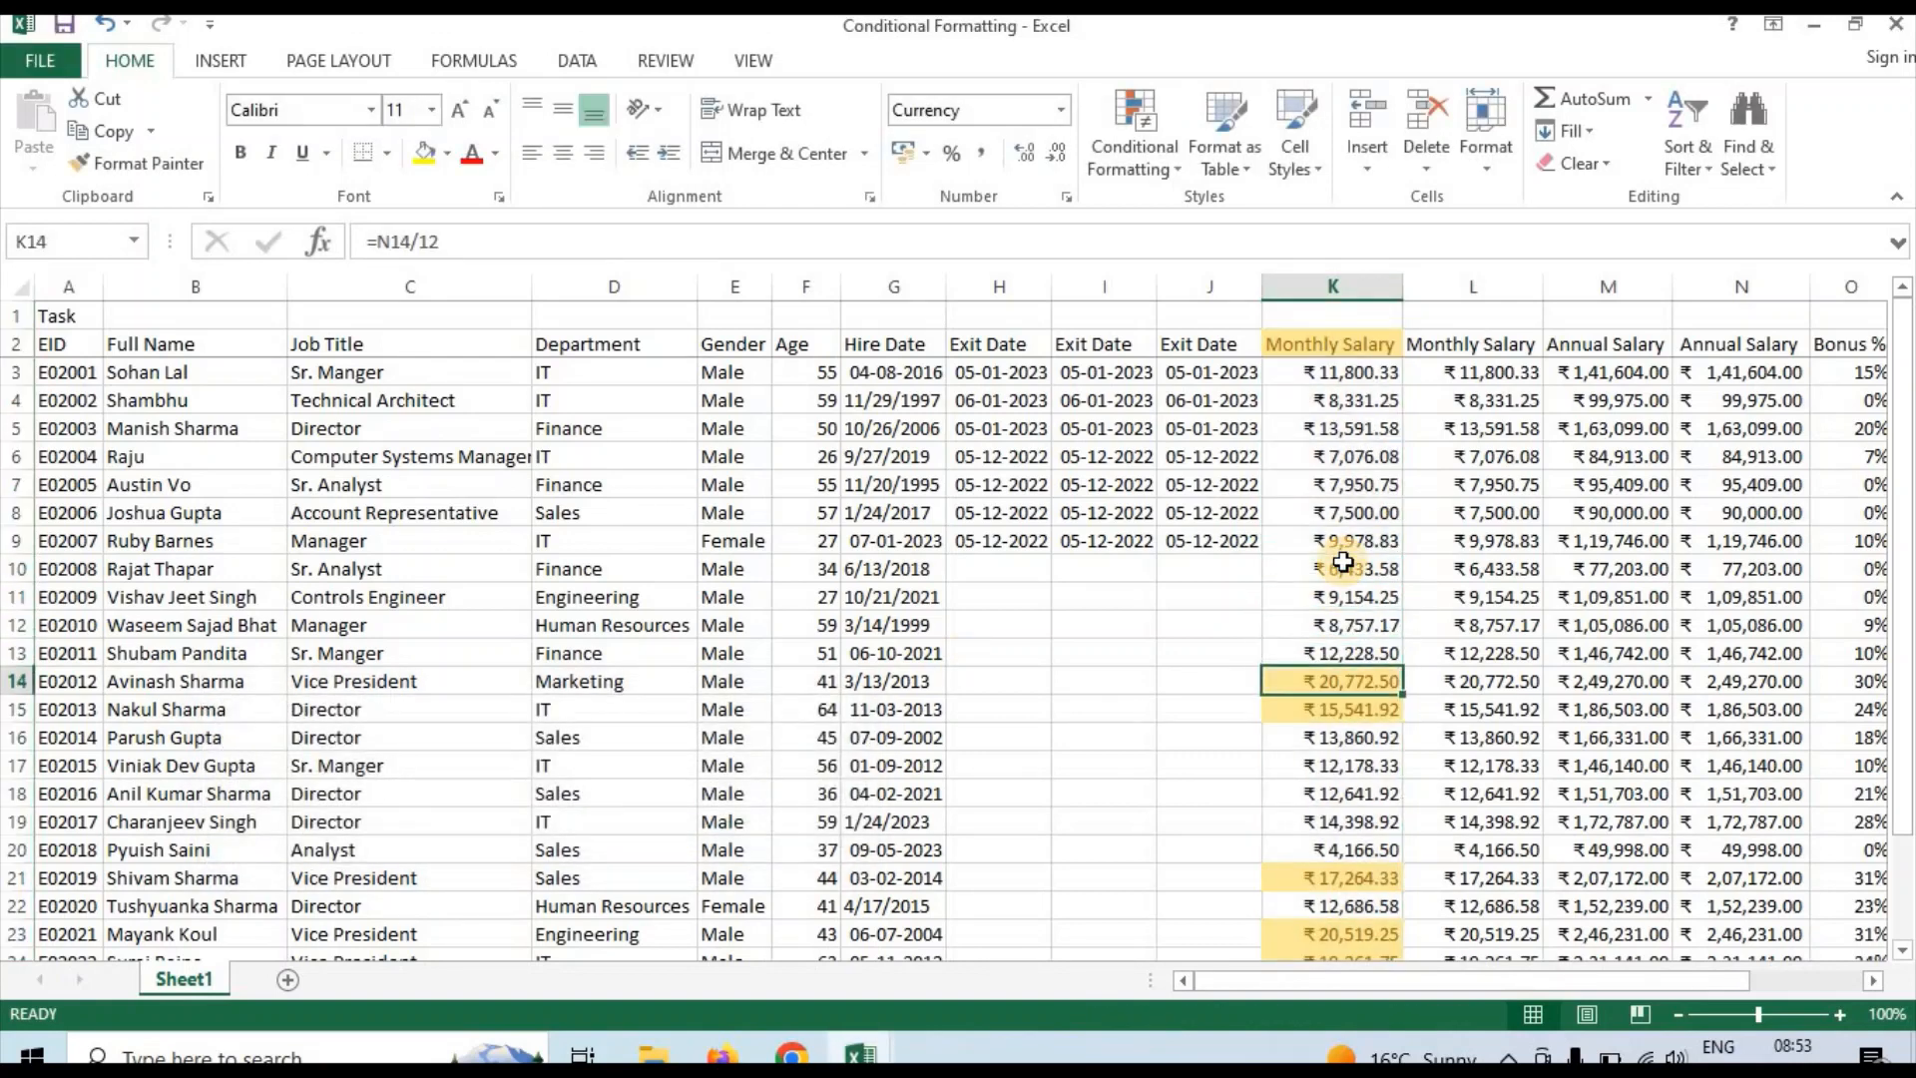
{"action": "key", "text": "Down"}
{"action": "key", "text": "Down"}
{"action": "key", "text": "Down"}
{"action": "key", "text": "Down"}
{"action": "key", "text": "Down"}
{"action": "key", "text": "Down"}
{"action": "key", "text": "Down"}
{"action": "key", "text": "Down"}
{"action": "key", "text": "Down"}
{"action": "key", "text": "Down"}
{"action": "key", "text": "Down"}
{"action": "key", "text": "Down"}
{"action": "key", "text": "Down"}
{"action": "key", "text": "Down"}
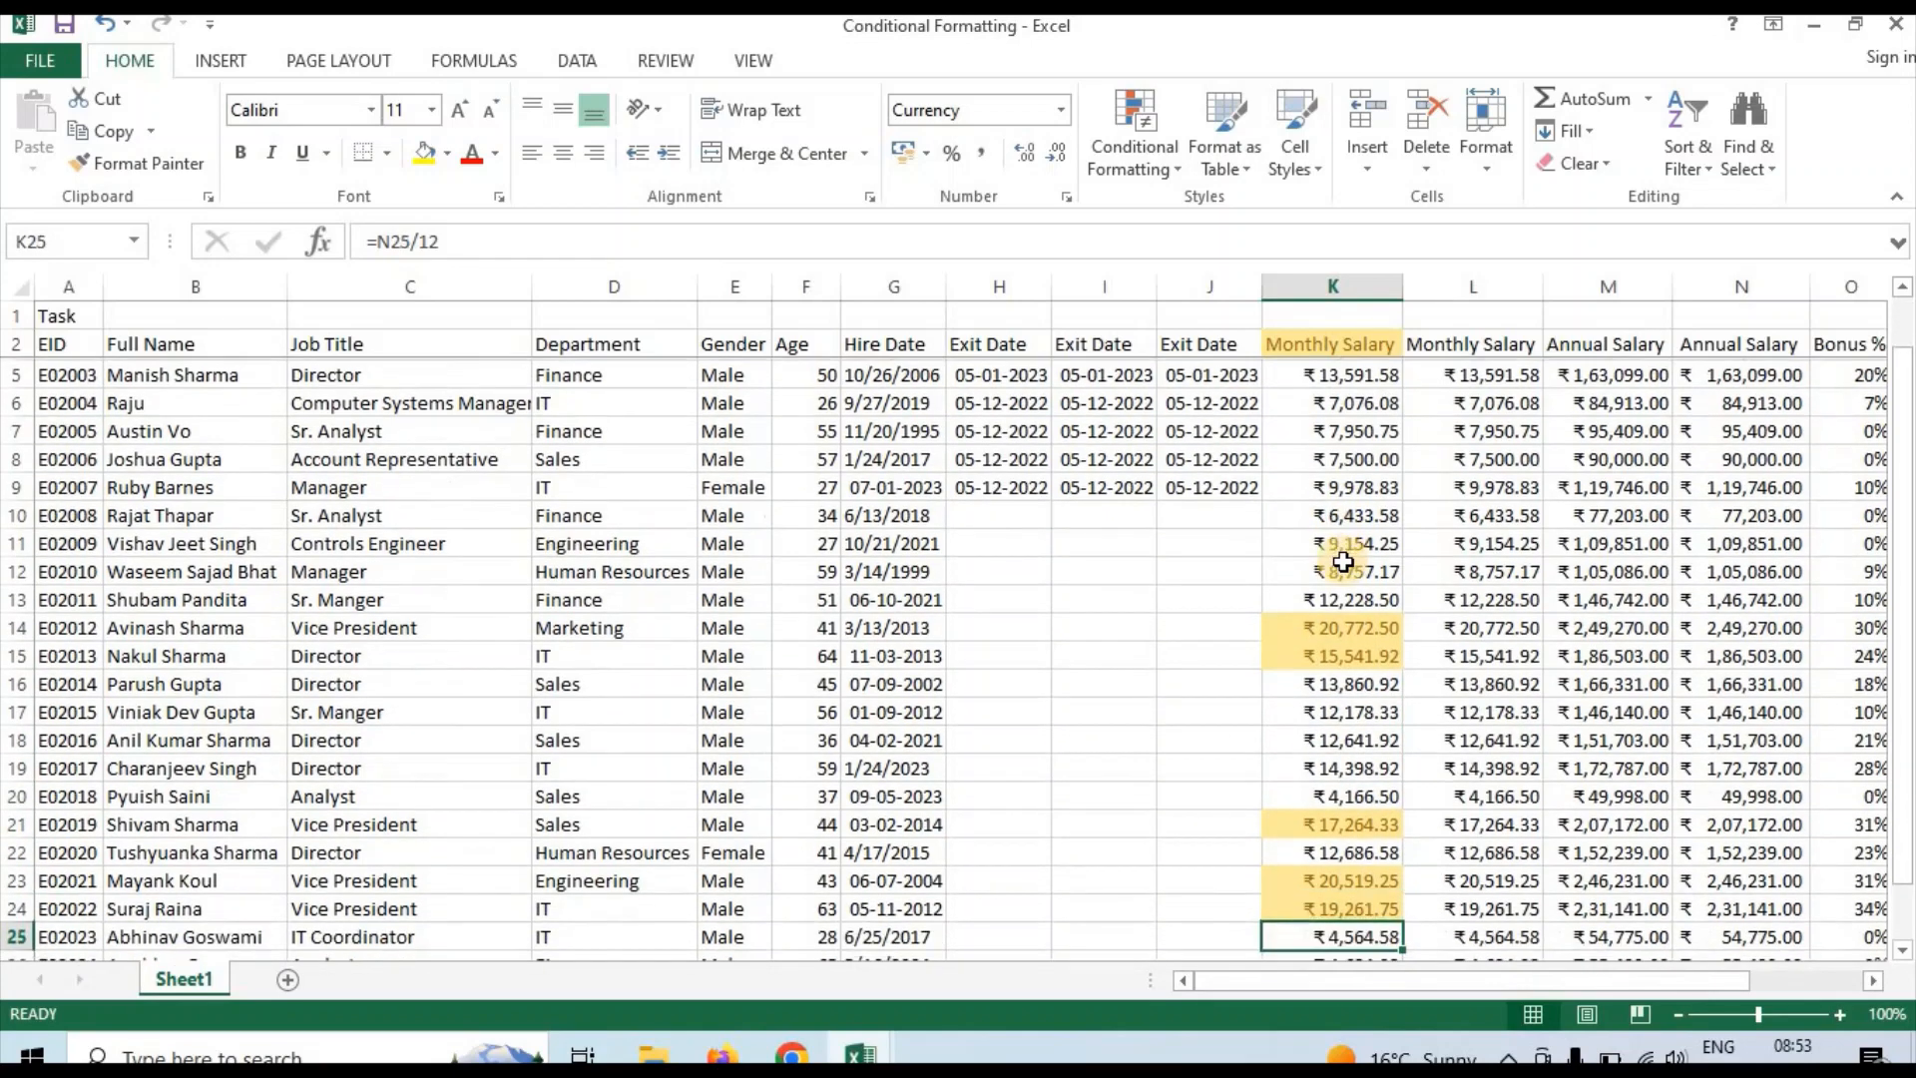
{"action": "key", "text": "Down"}
{"action": "key", "text": "Down"}
{"action": "key", "text": "Down"}
{"action": "key", "text": "Up"}
{"action": "key", "text": "Up"}
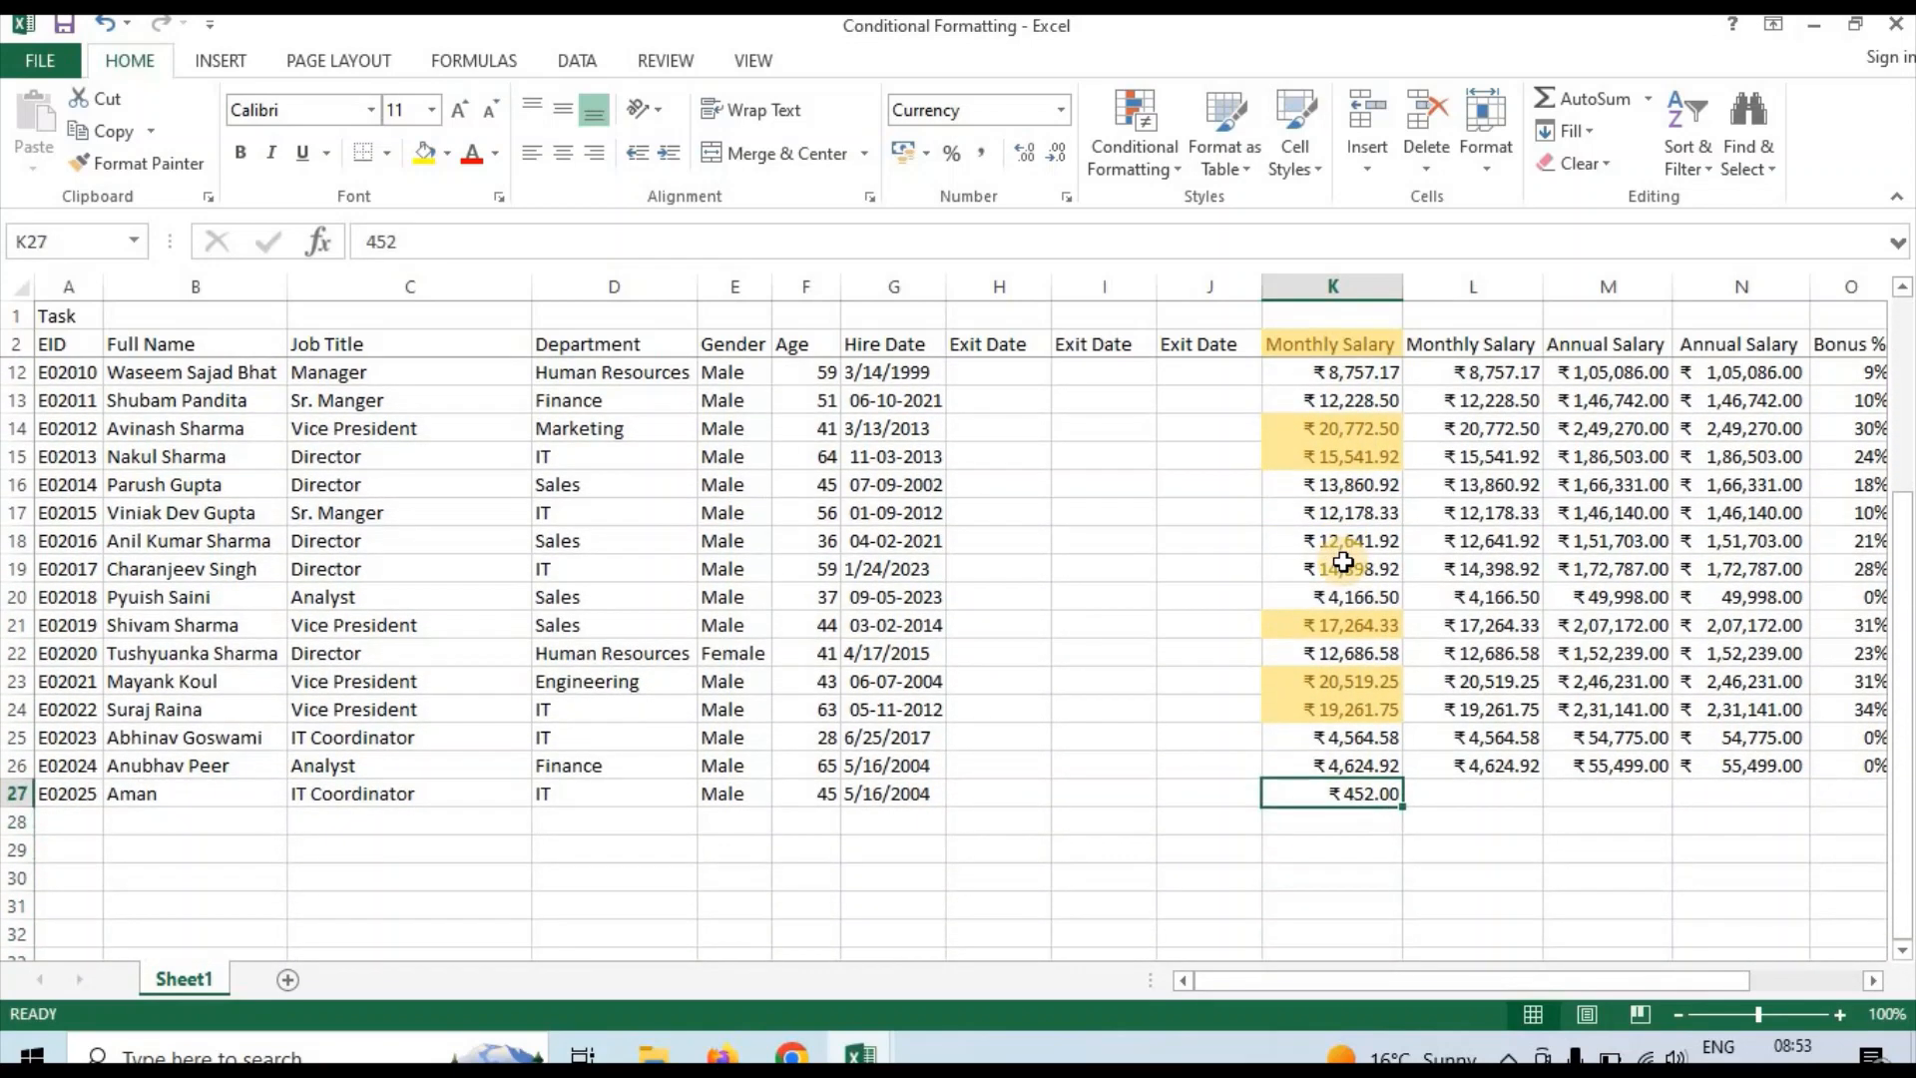
{"action": "key", "text": "Down"}
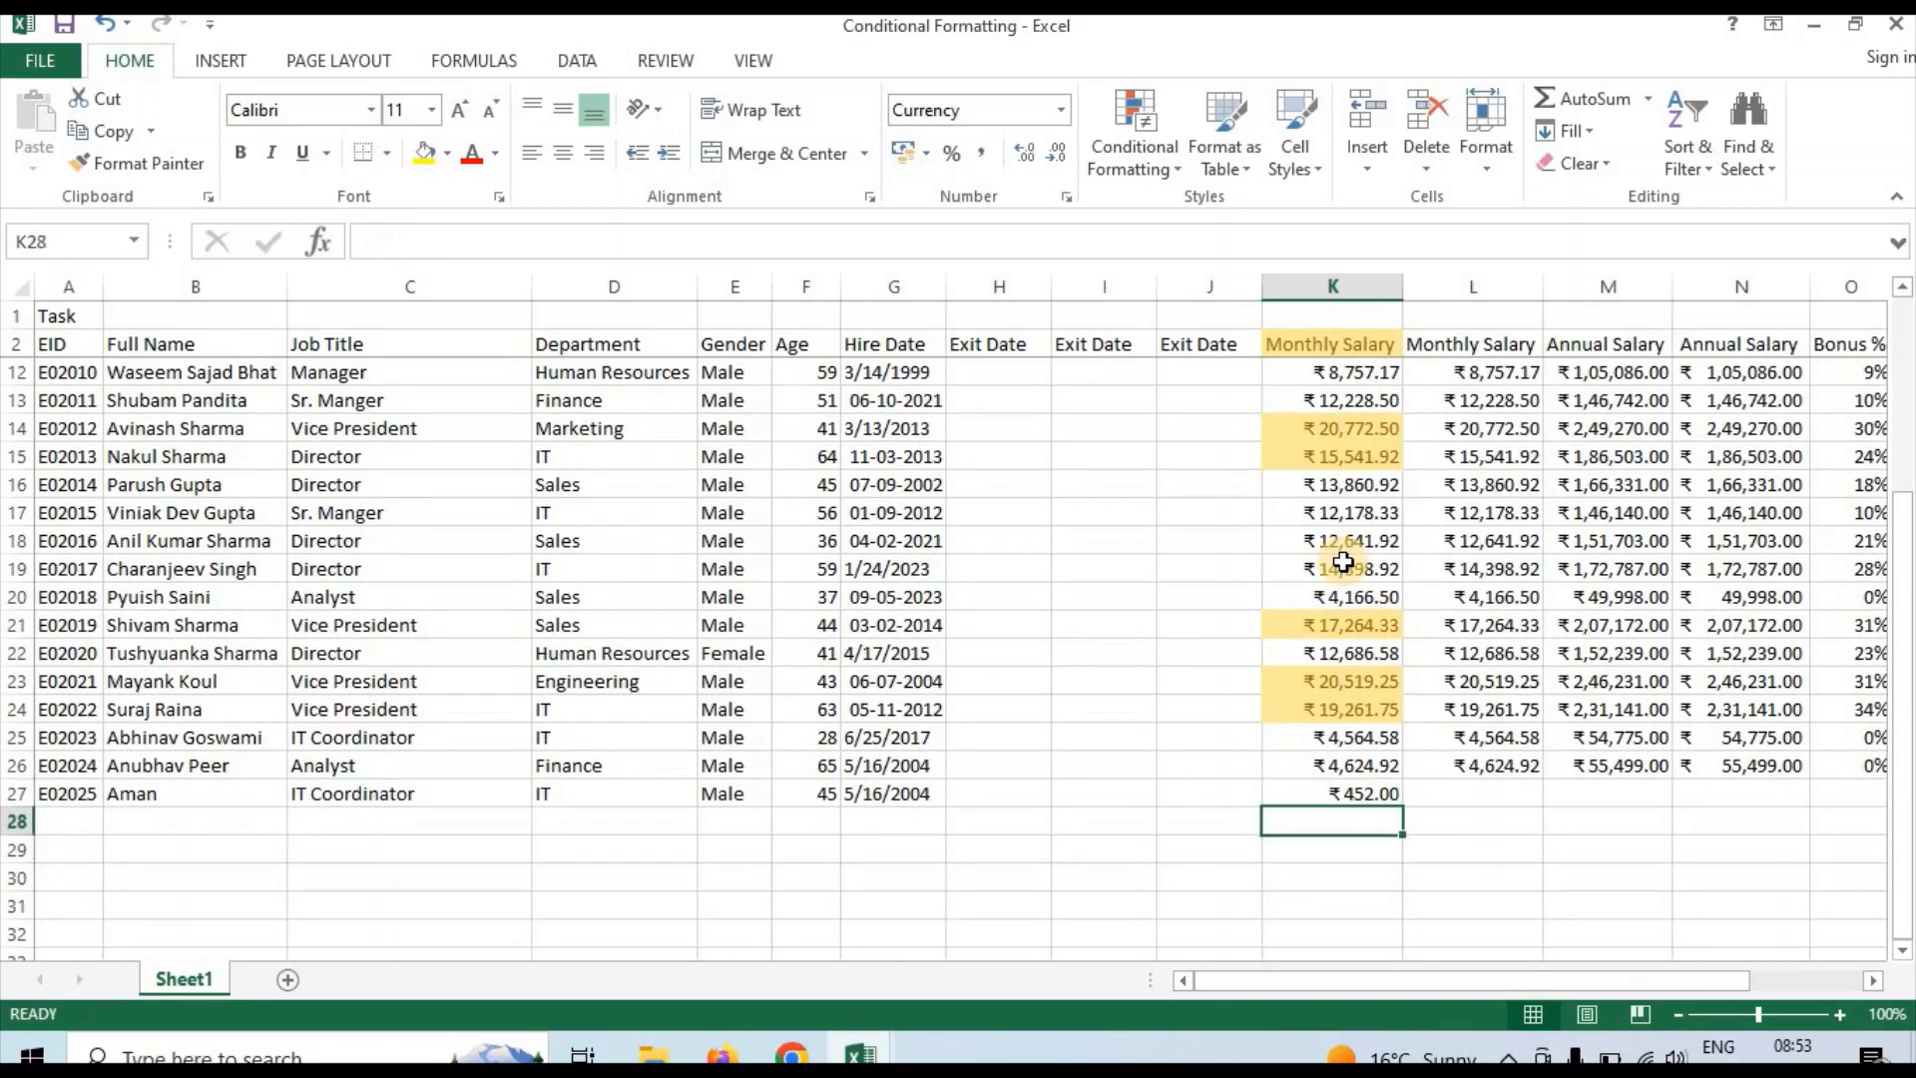
{"action": "left_click", "coordinate": [1351, 286]}
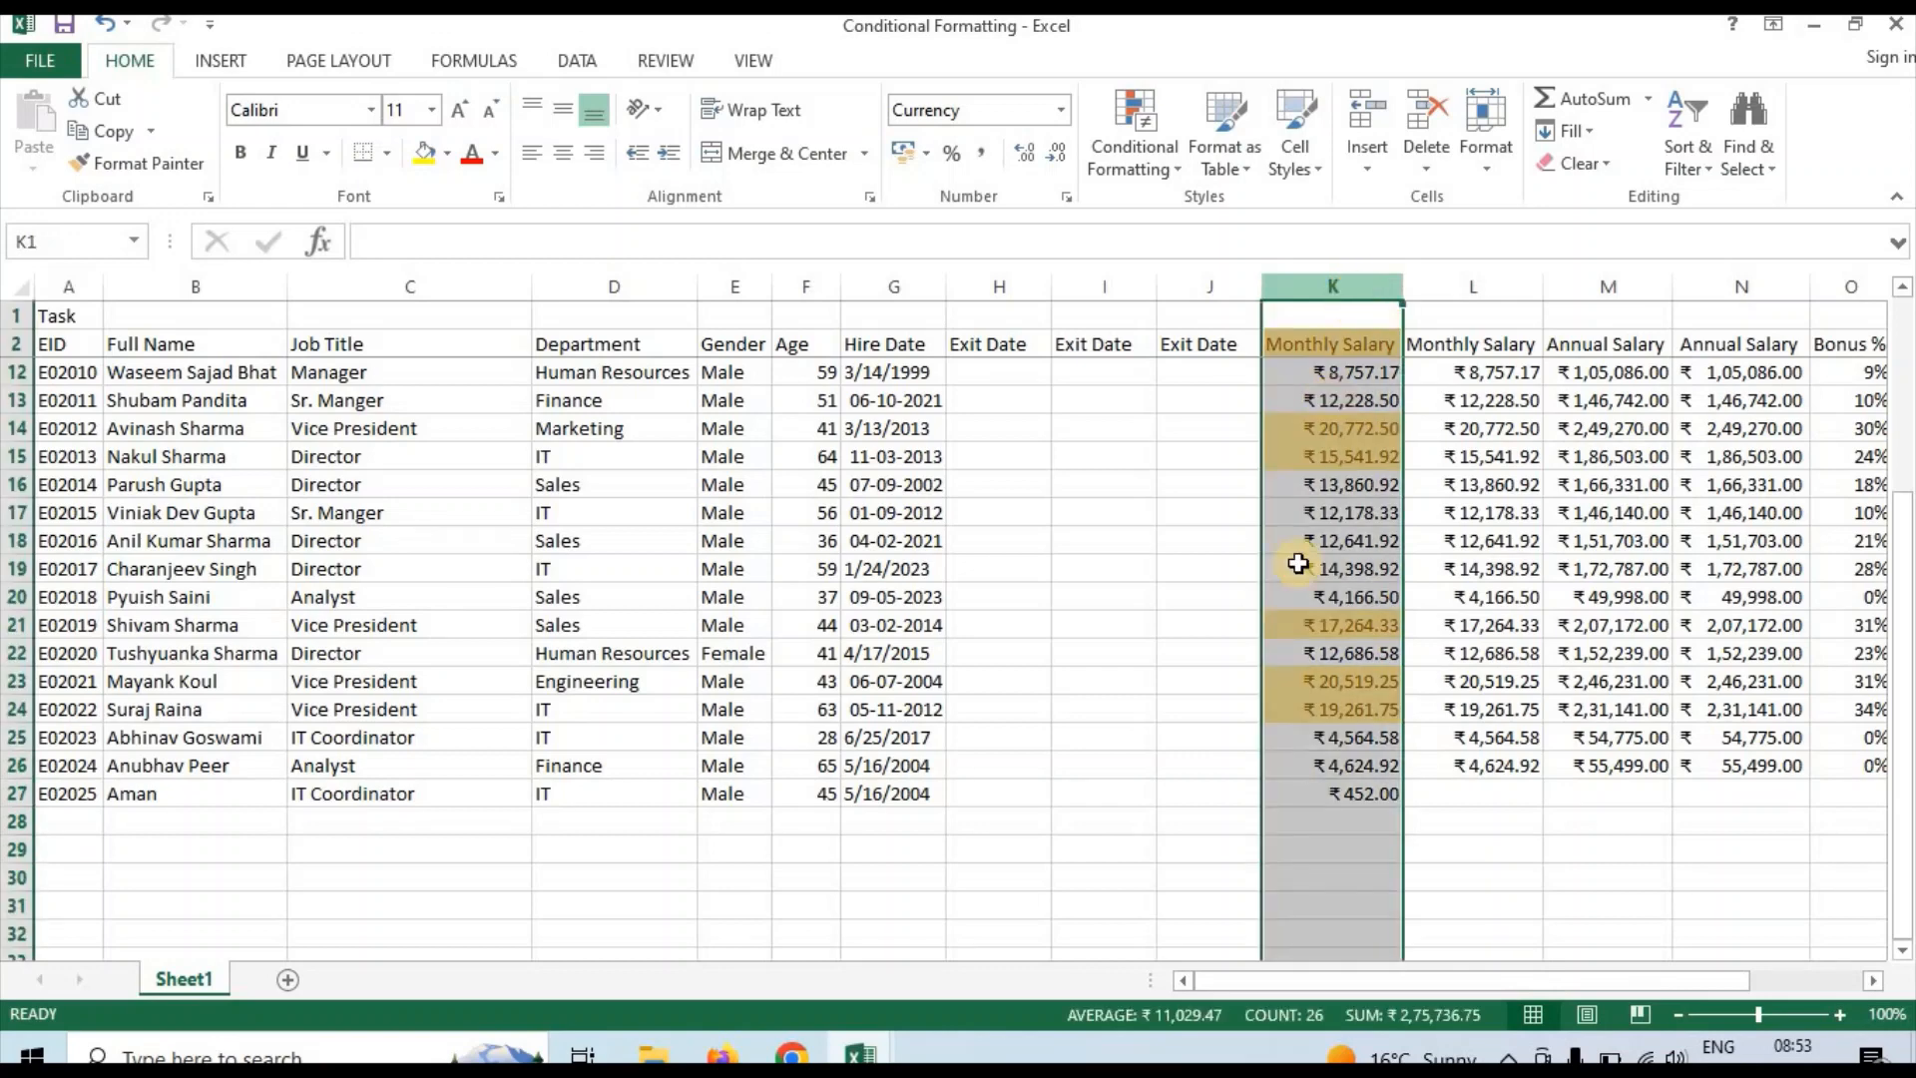
{"action": "left_click", "coordinate": [1306, 840]}
{"action": "key", "text": "Down"}
{"action": "key", "text": "Down"}
{"action": "key", "text": "Down"}
{"action": "key", "text": "Down"}
{"action": "key", "text": "Down"}
{"action": "key", "text": "Down"}
{"action": "key", "text": "Down"}
{"action": "key", "text": "Down"}
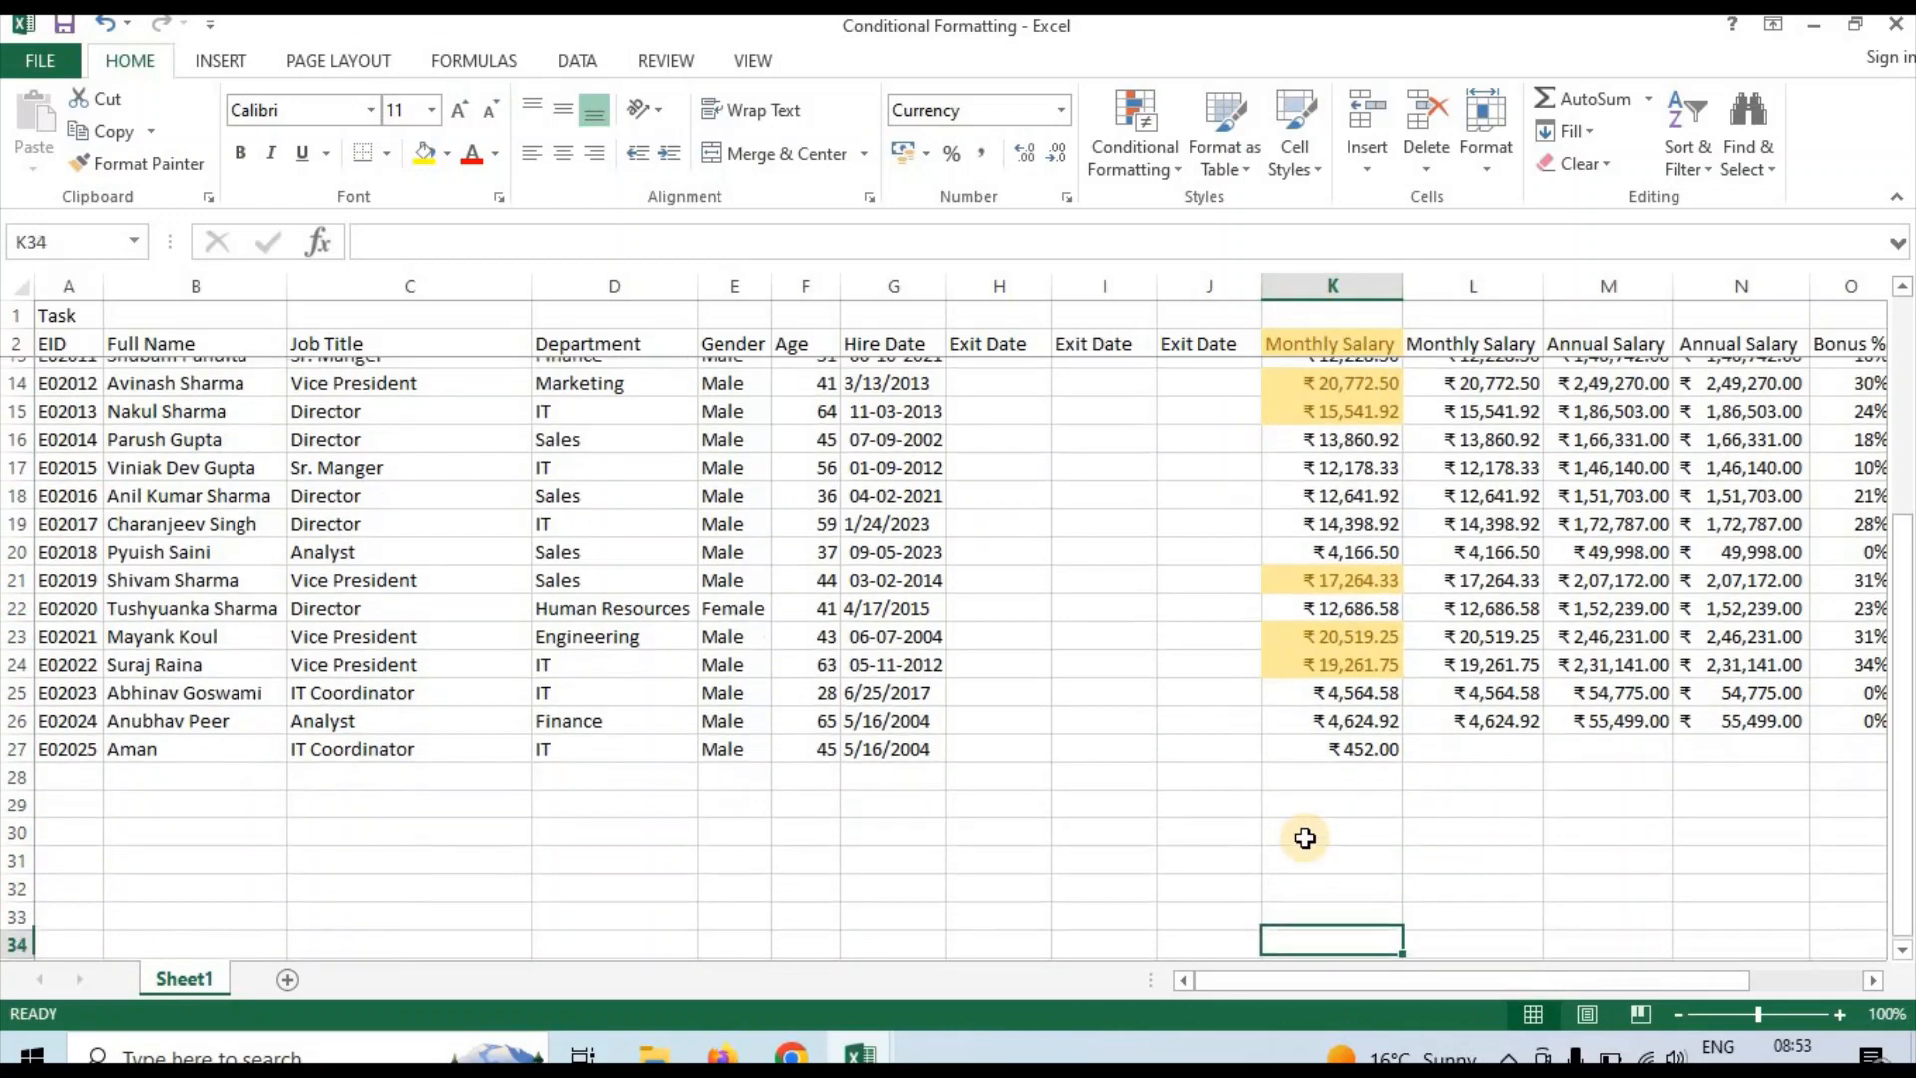
{"action": "key", "text": "Up"}
{"action": "key", "text": "Up"}
{"action": "key", "text": "Up"}
{"action": "key", "text": "Up"}
{"action": "key", "text": "Up"}
{"action": "key", "text": "Up"}
{"action": "key", "text": "Up"}
{"action": "key", "text": "Up"}
{"action": "key", "text": "Up"}
{"action": "key", "text": "Up"}
{"action": "key", "text": "Up"}
{"action": "key", "text": "Up"}
{"action": "key", "text": "Up"}
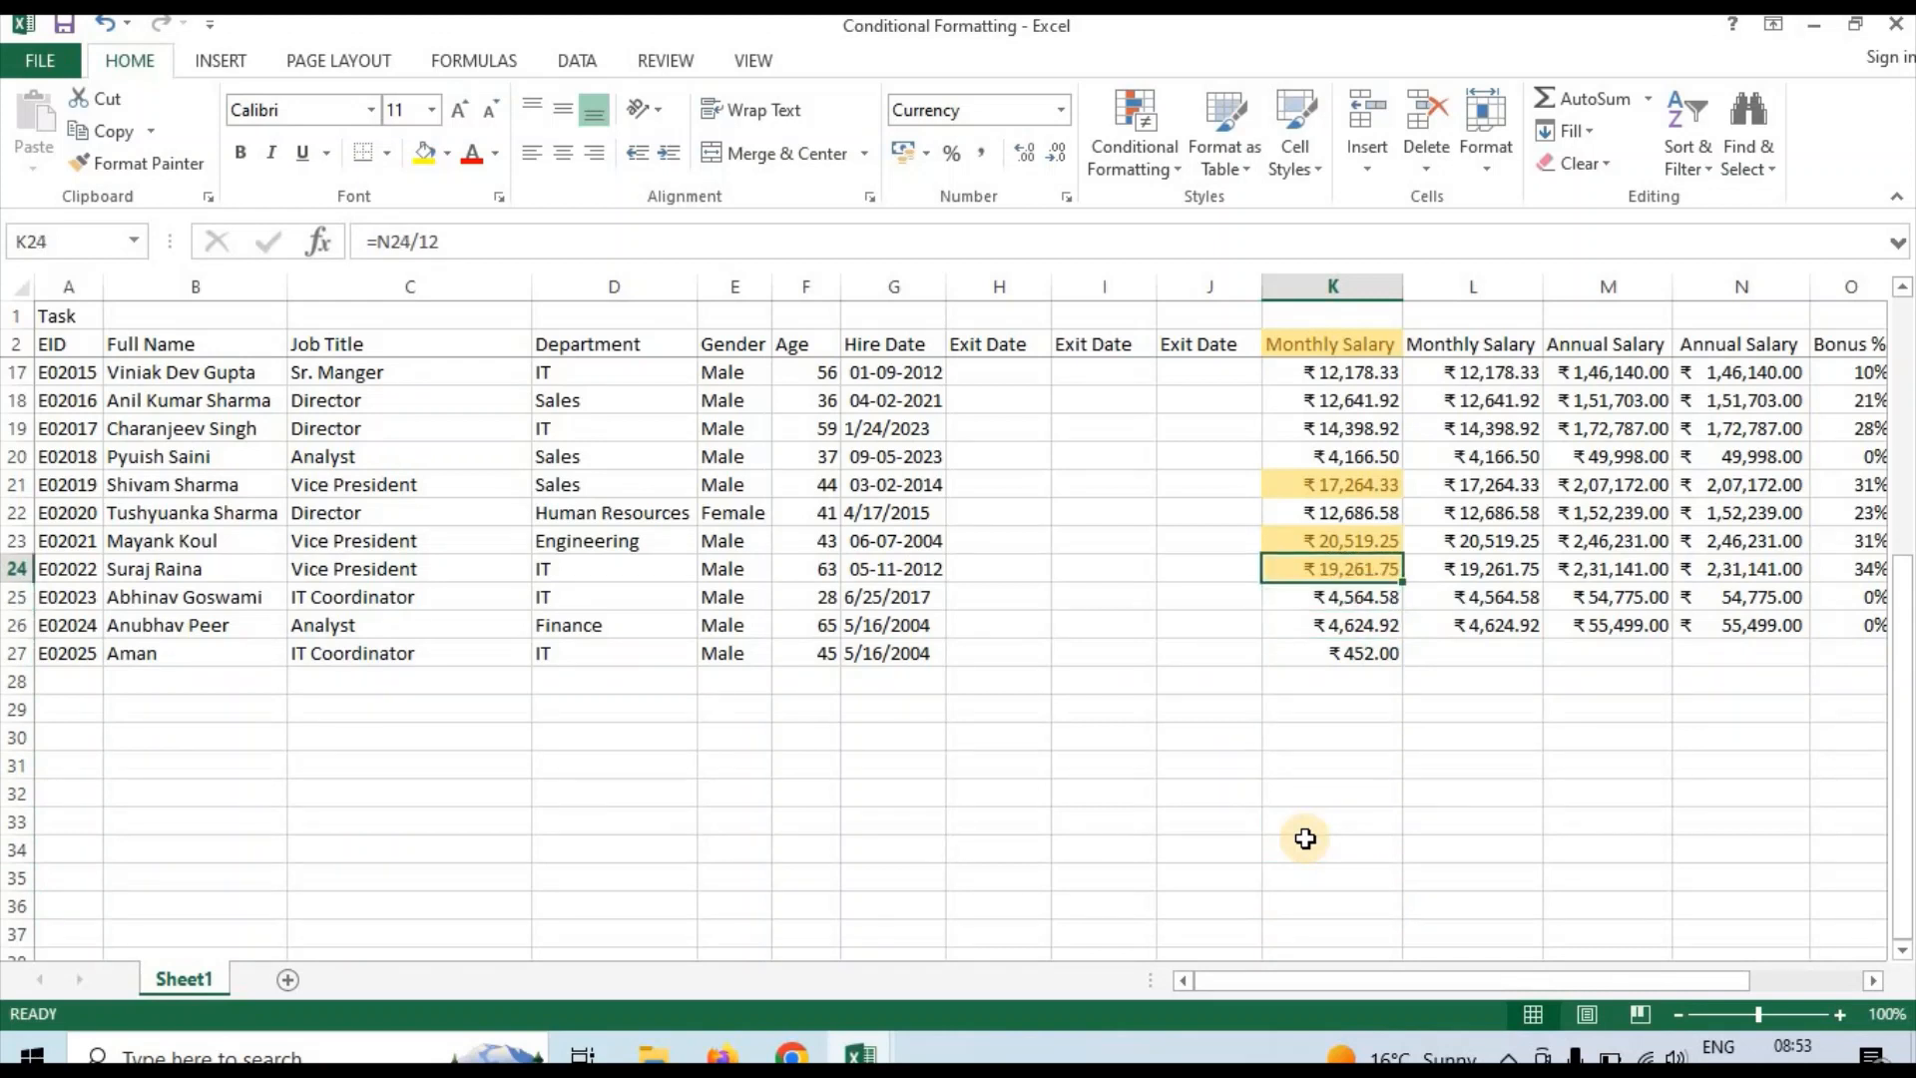
Extend the employee ID series into row 28 and enter the new employee's full name beside it
{"action": "key", "text": "Down"}
{"action": "key", "text": "Down"}
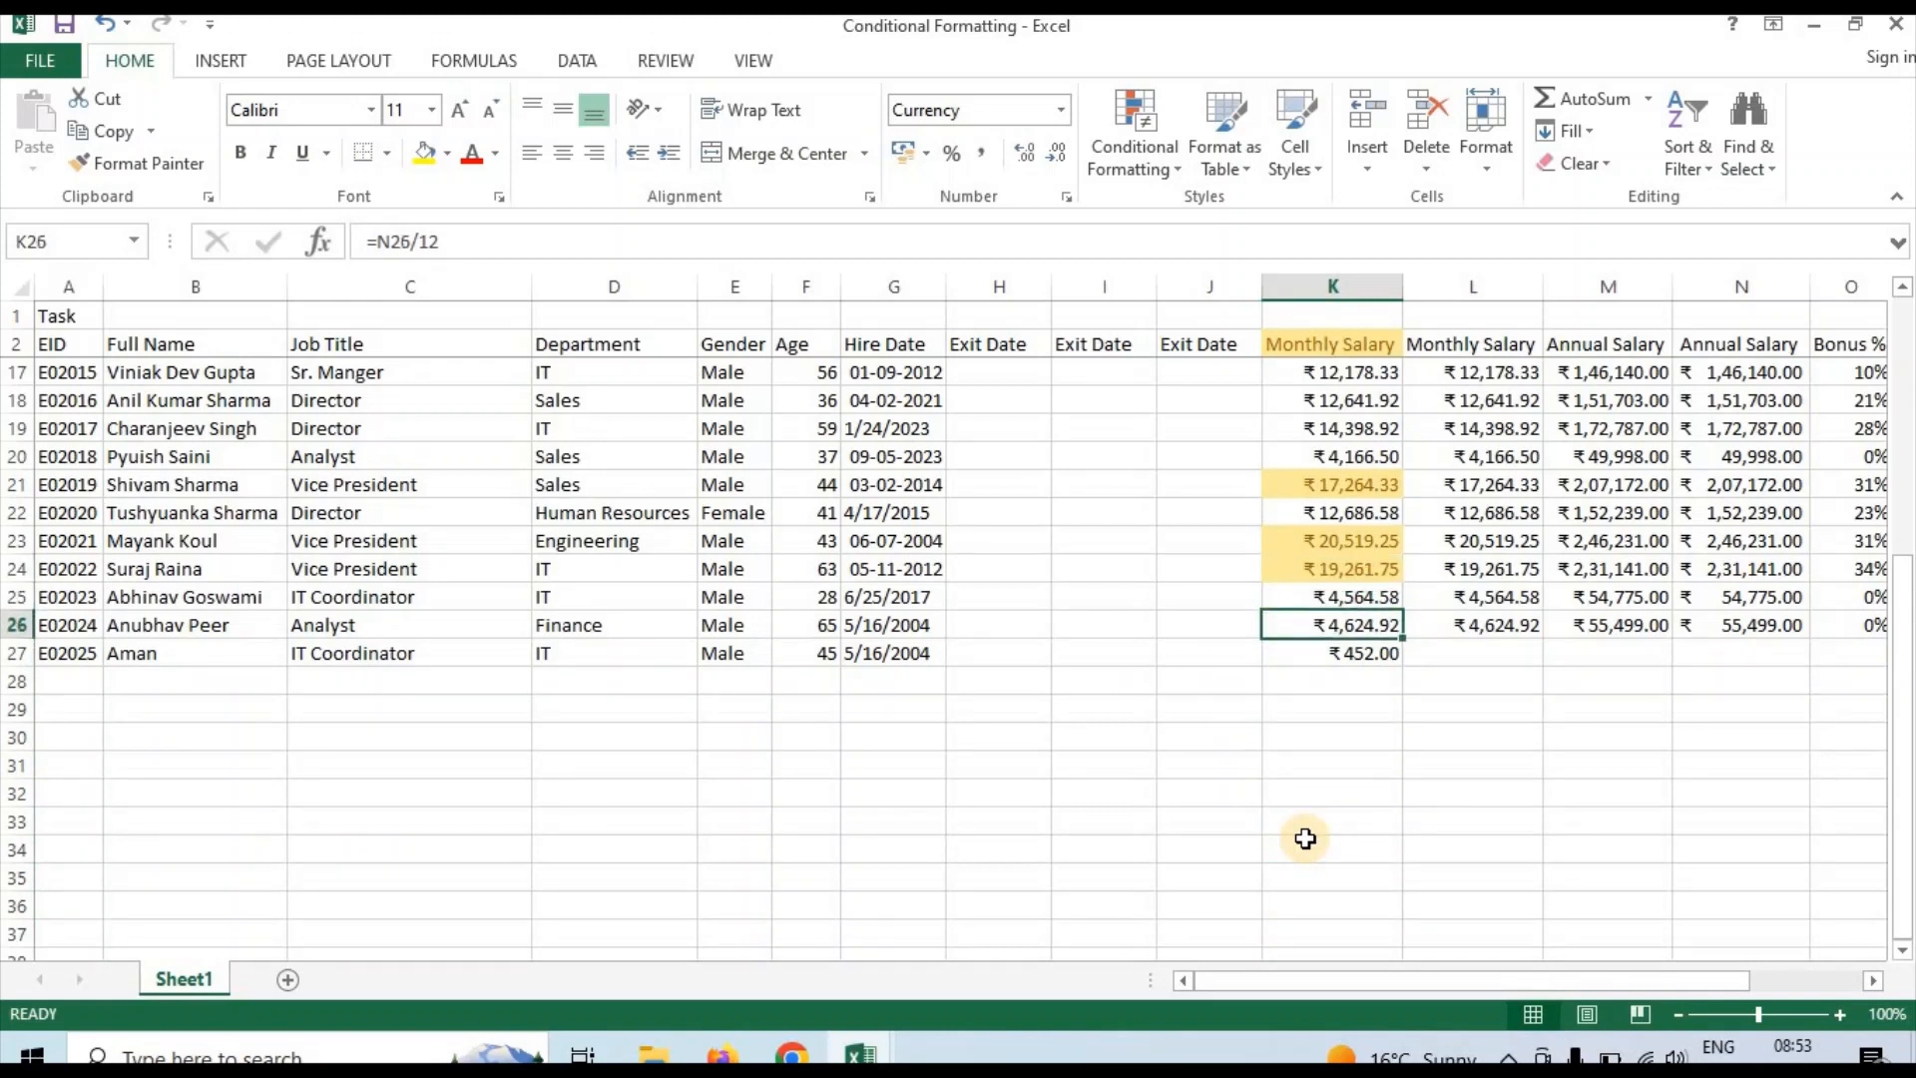
{"action": "left_click", "coordinate": [75, 682]}
{"action": "left_click", "coordinate": [97, 660]}
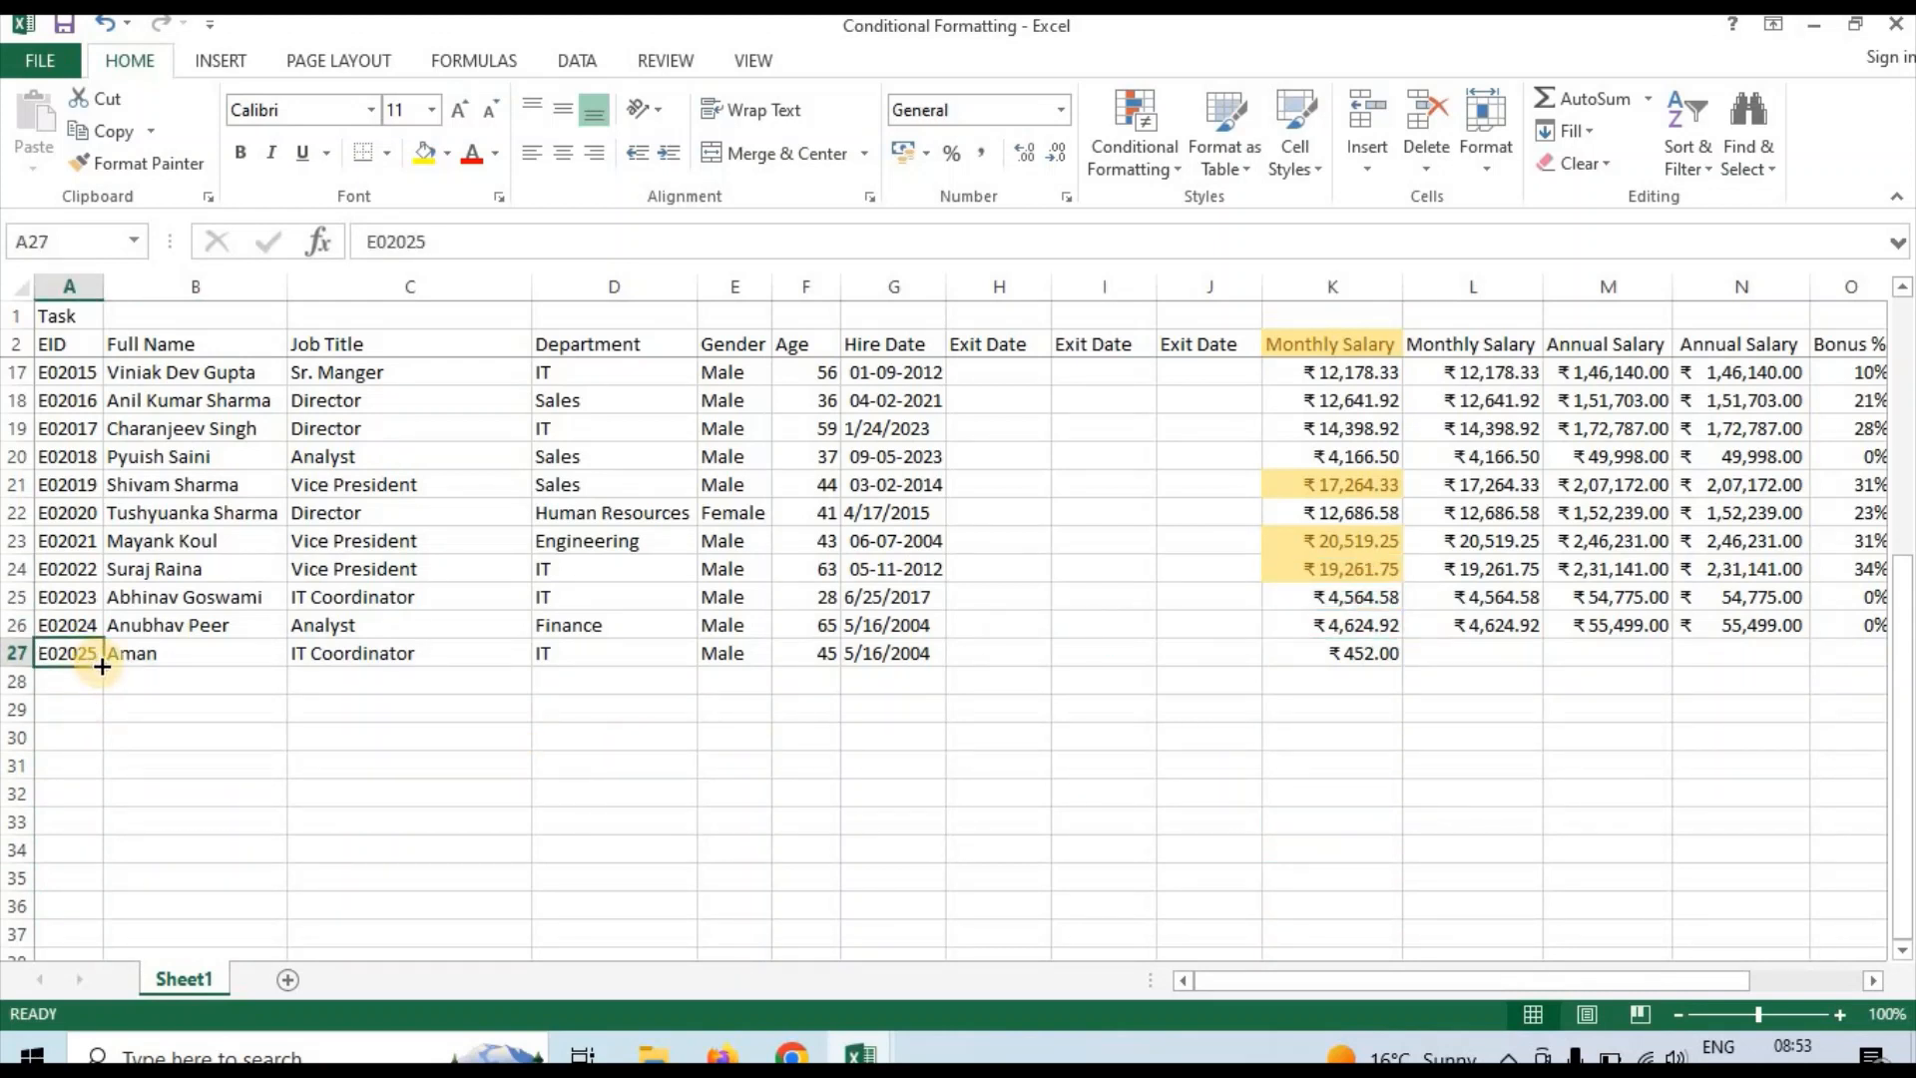
{"action": "left_click", "coordinate": [86, 680]}
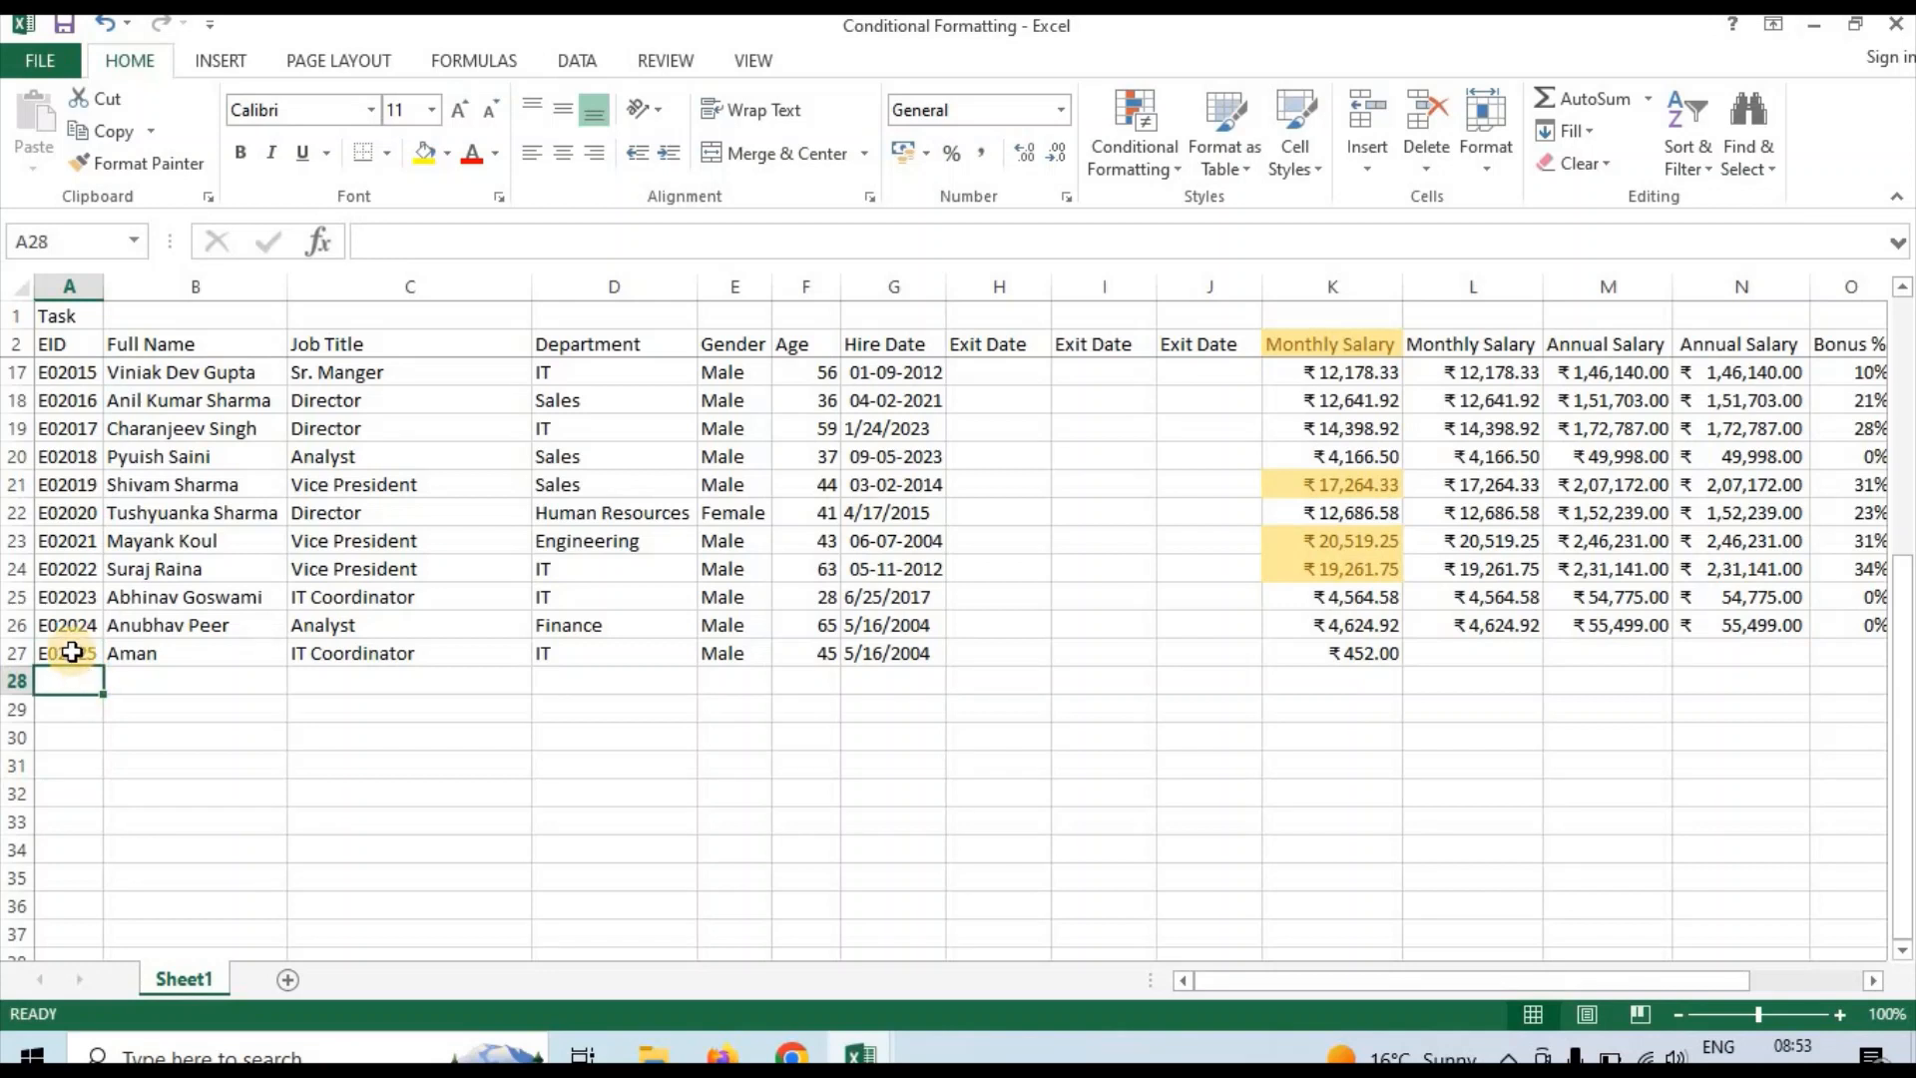
{"action": "left_click", "coordinate": [70, 653]}
{"action": "left_click_drag", "start_coordinate": [104, 682], "coordinate": [104, 685]}
{"action": "left_click", "coordinate": [141, 683]}
{"action": "type", "text": "Sa"}
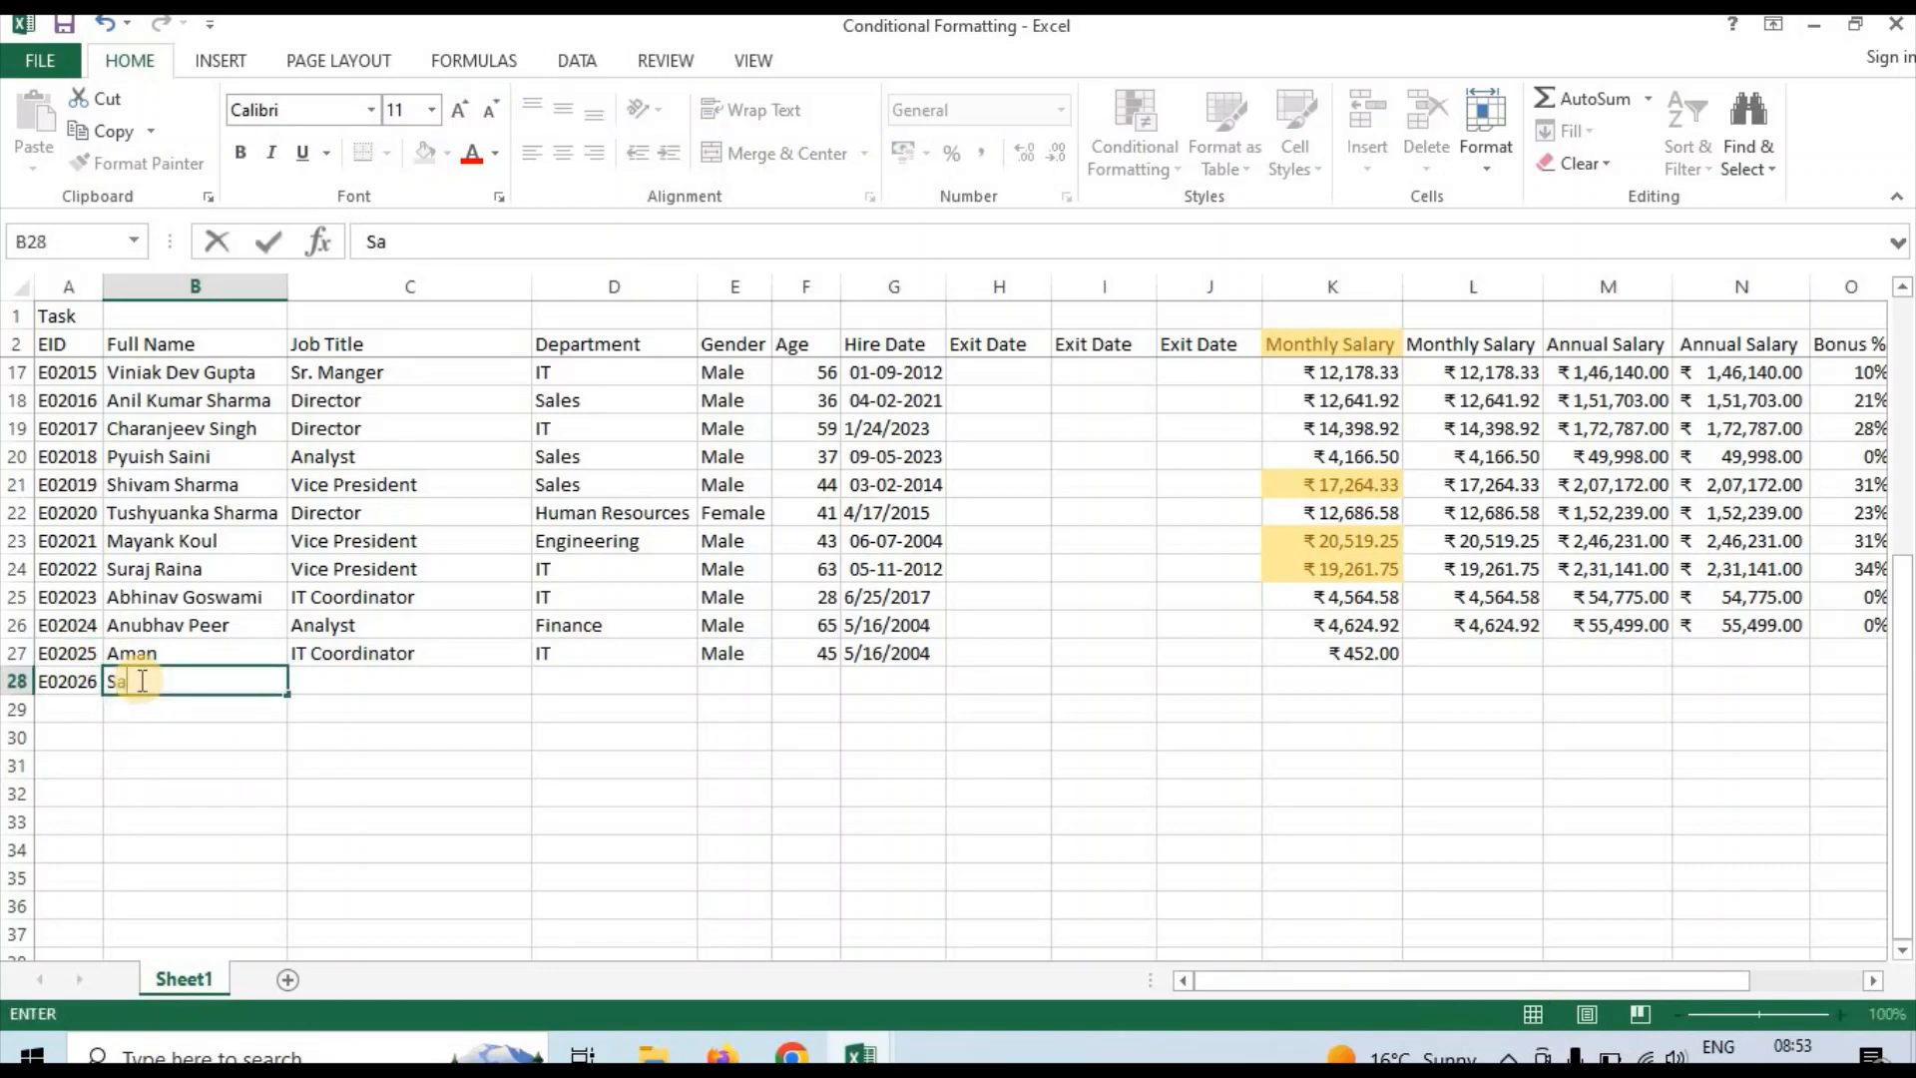
{"action": "type", "text": "roj"}
{"action": "key", "text": "Tab"}
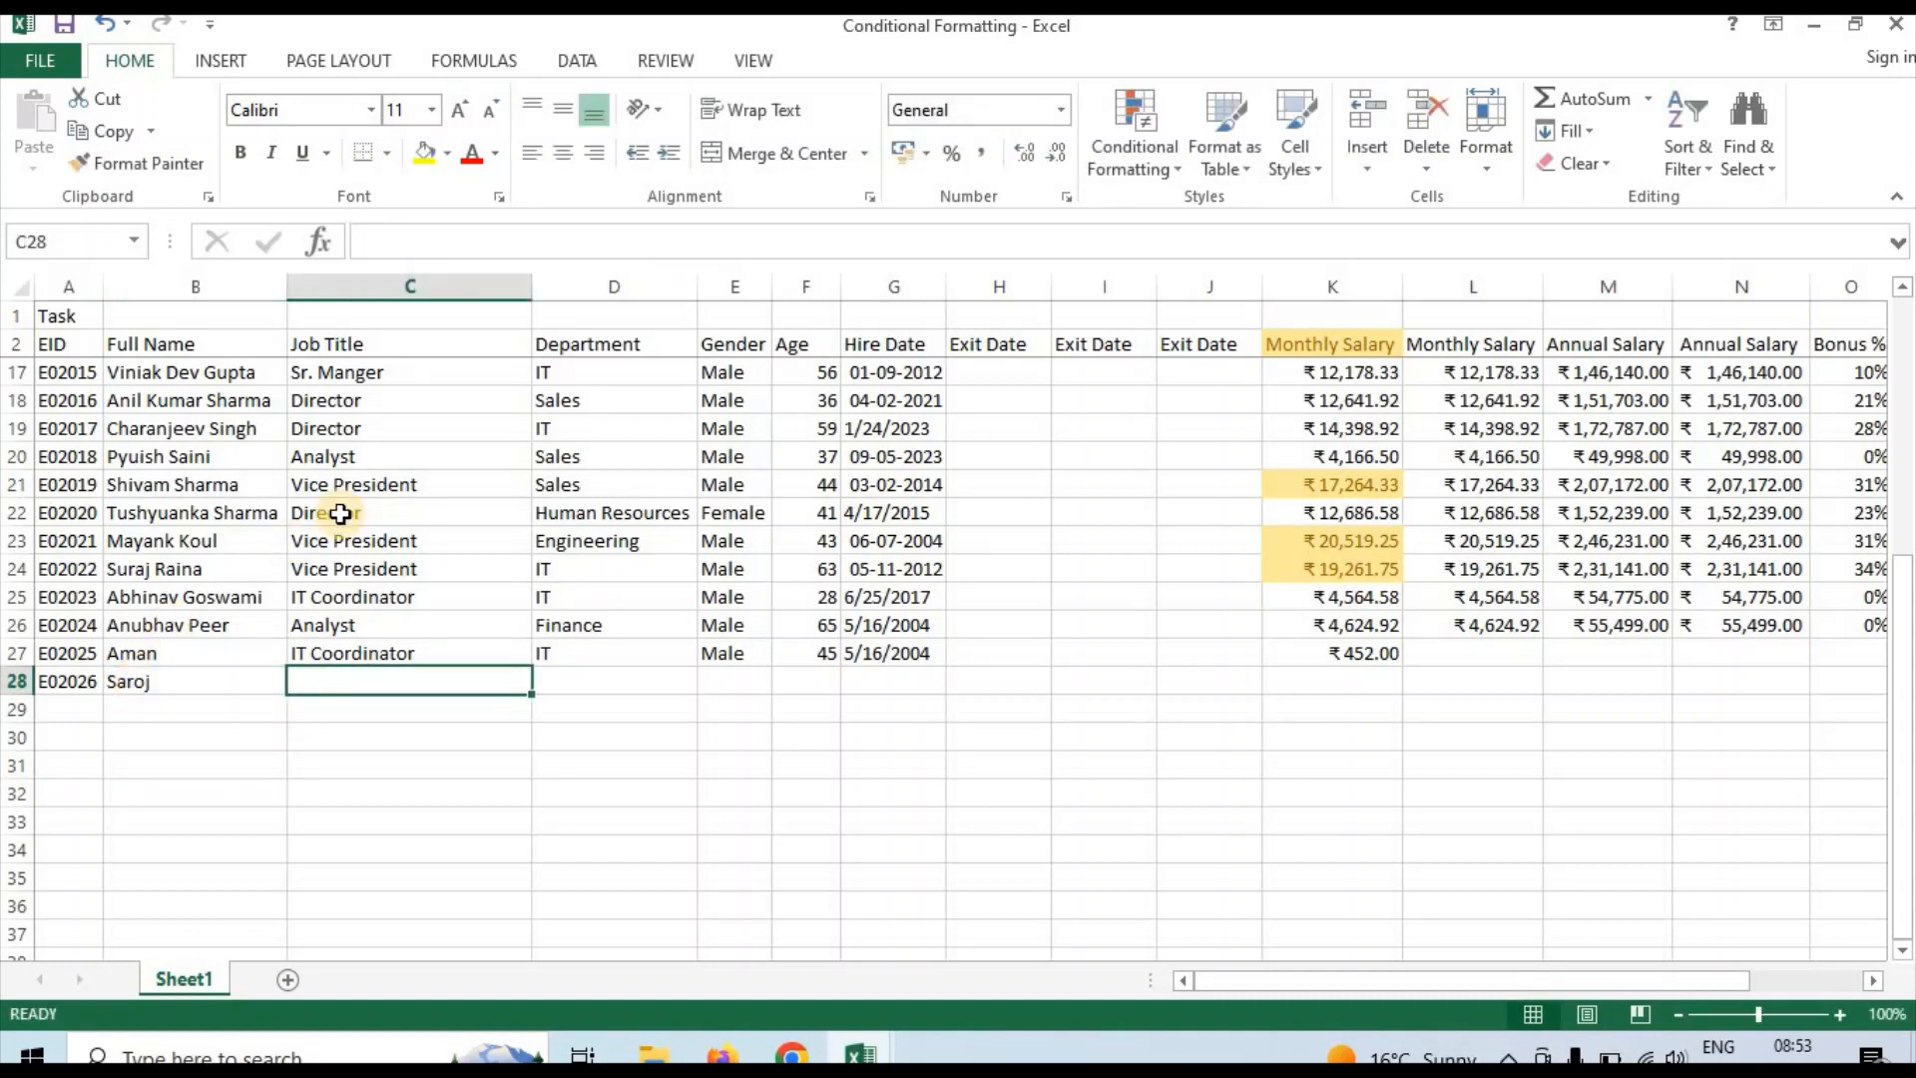
Fill in the new employee's job title Manager, department Sales, gender Male and age 42 in row 28
{"action": "type", "text": "Manager"}
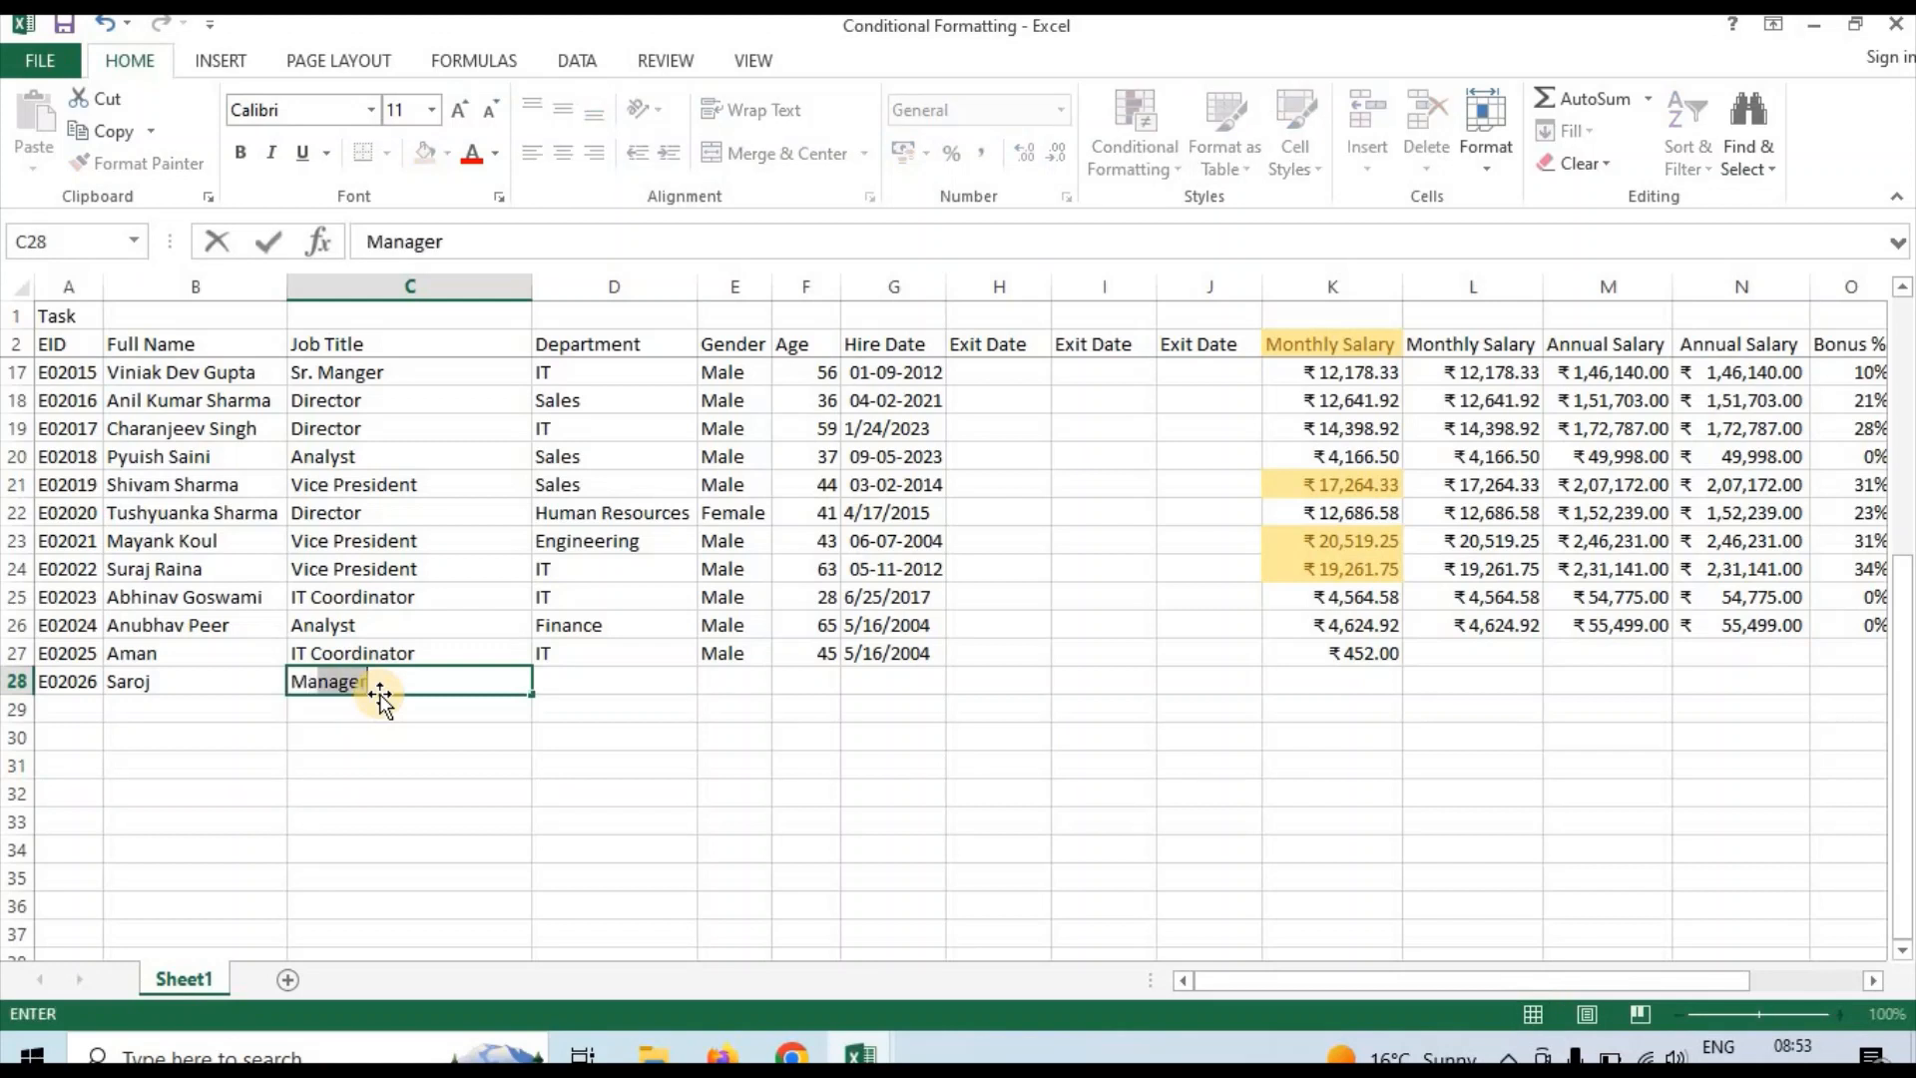
{"action": "key", "text": "Tab"}
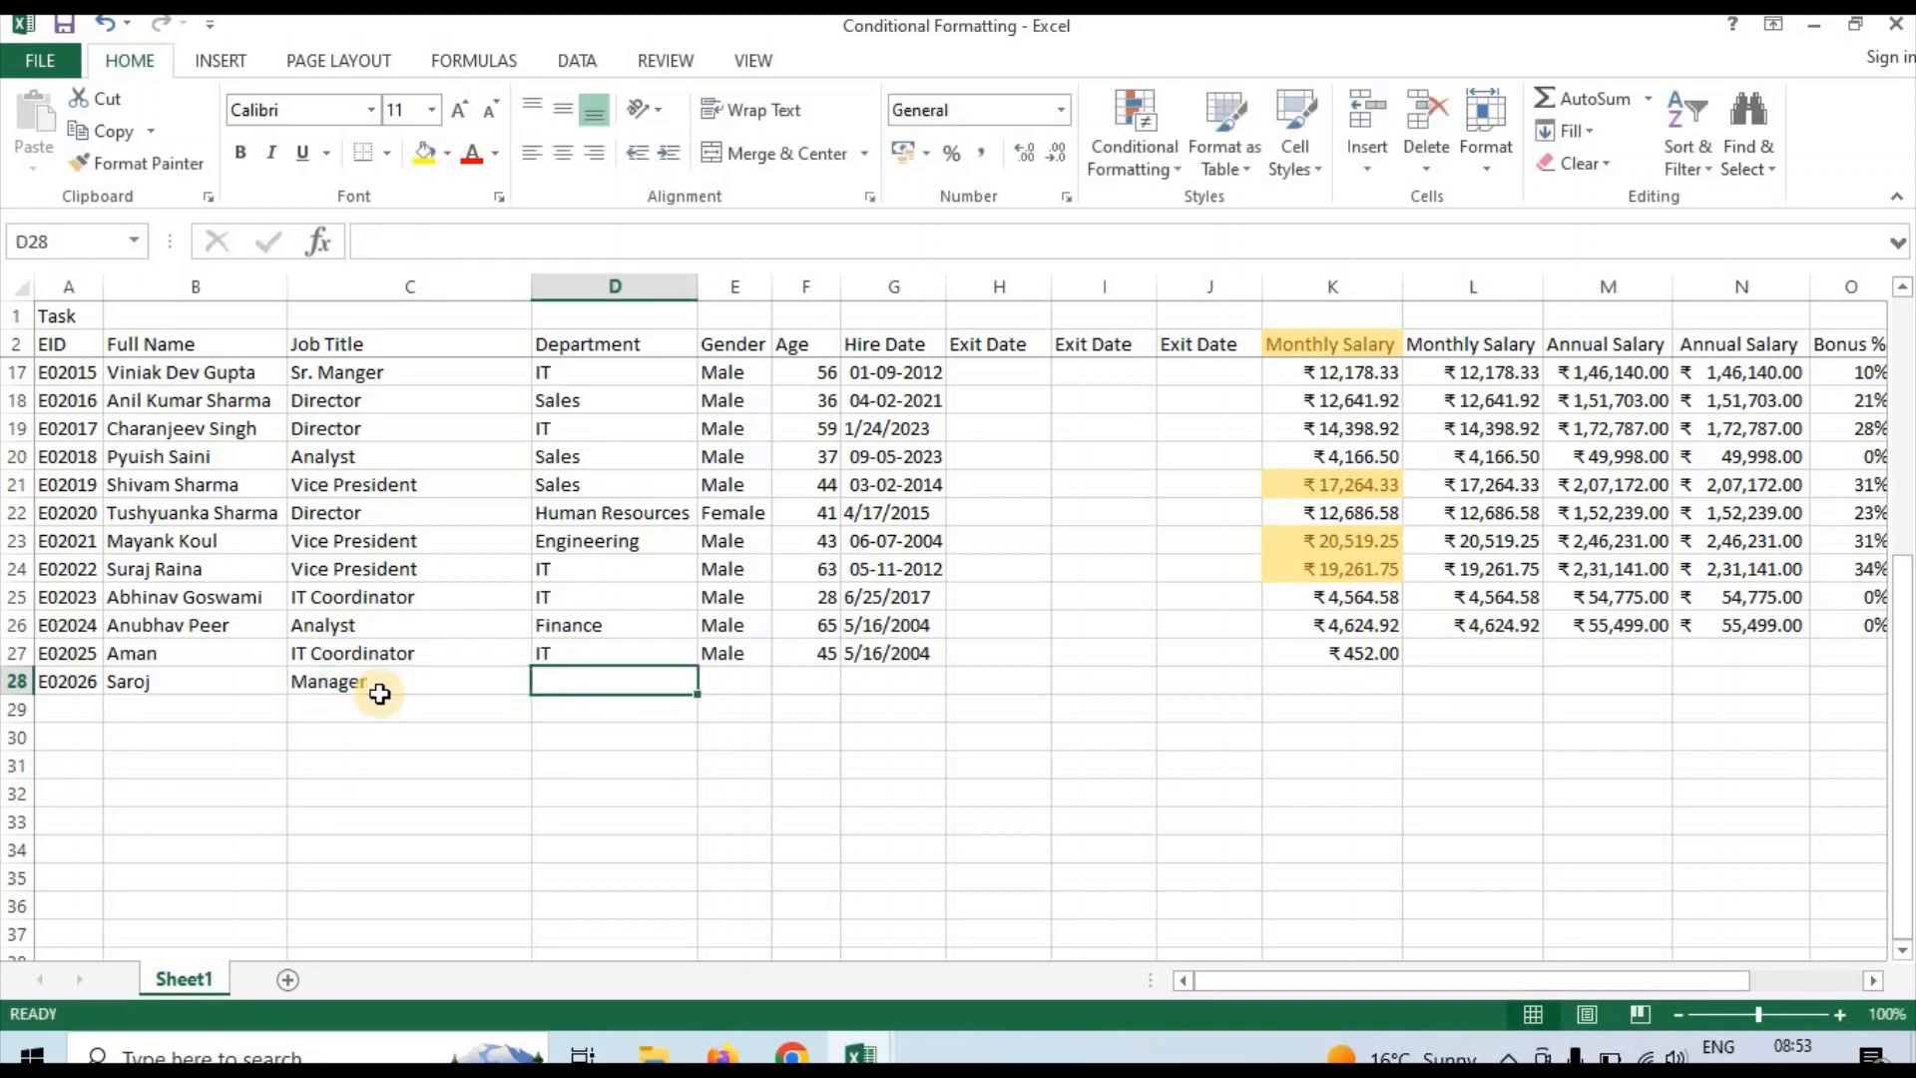
{"action": "type", "text": "Sales"}
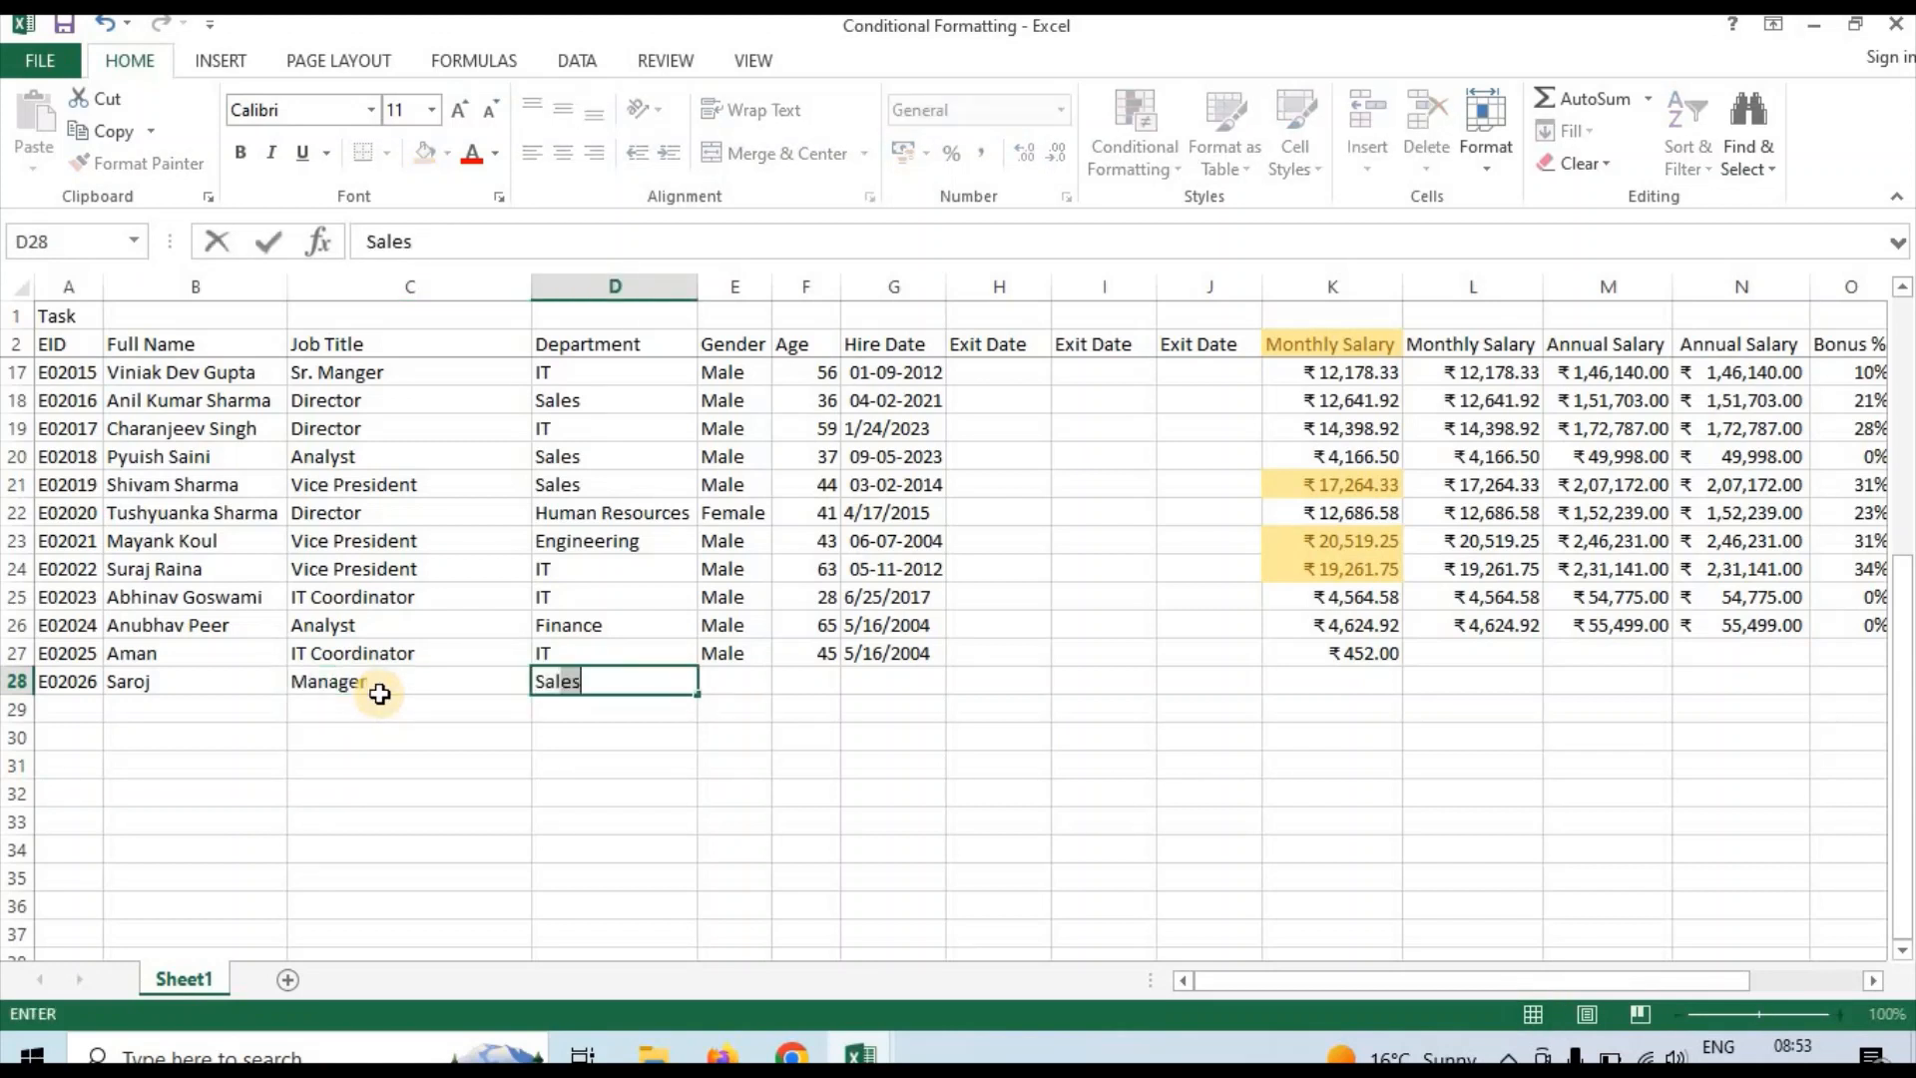
{"action": "key", "text": "Tab"}
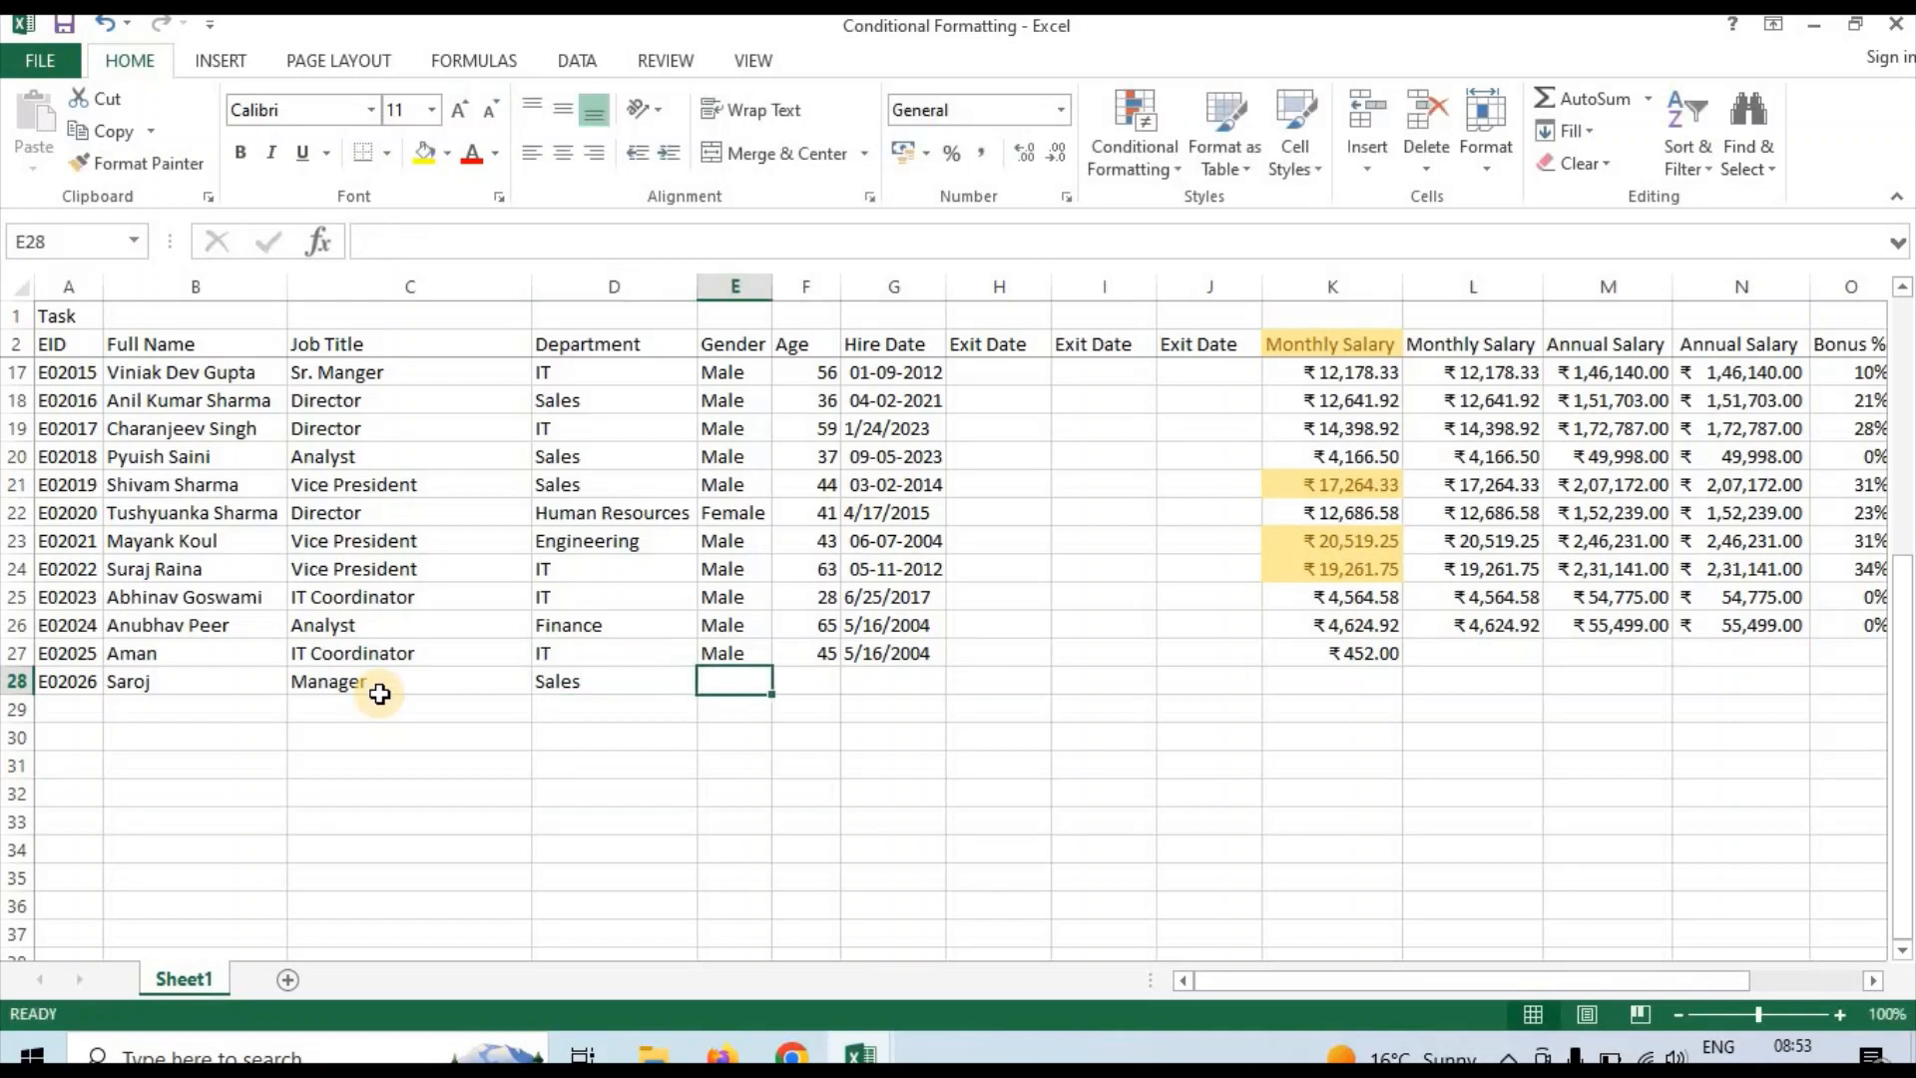
{"action": "type", "text": "Male"}
{"action": "key", "text": "Tab"}
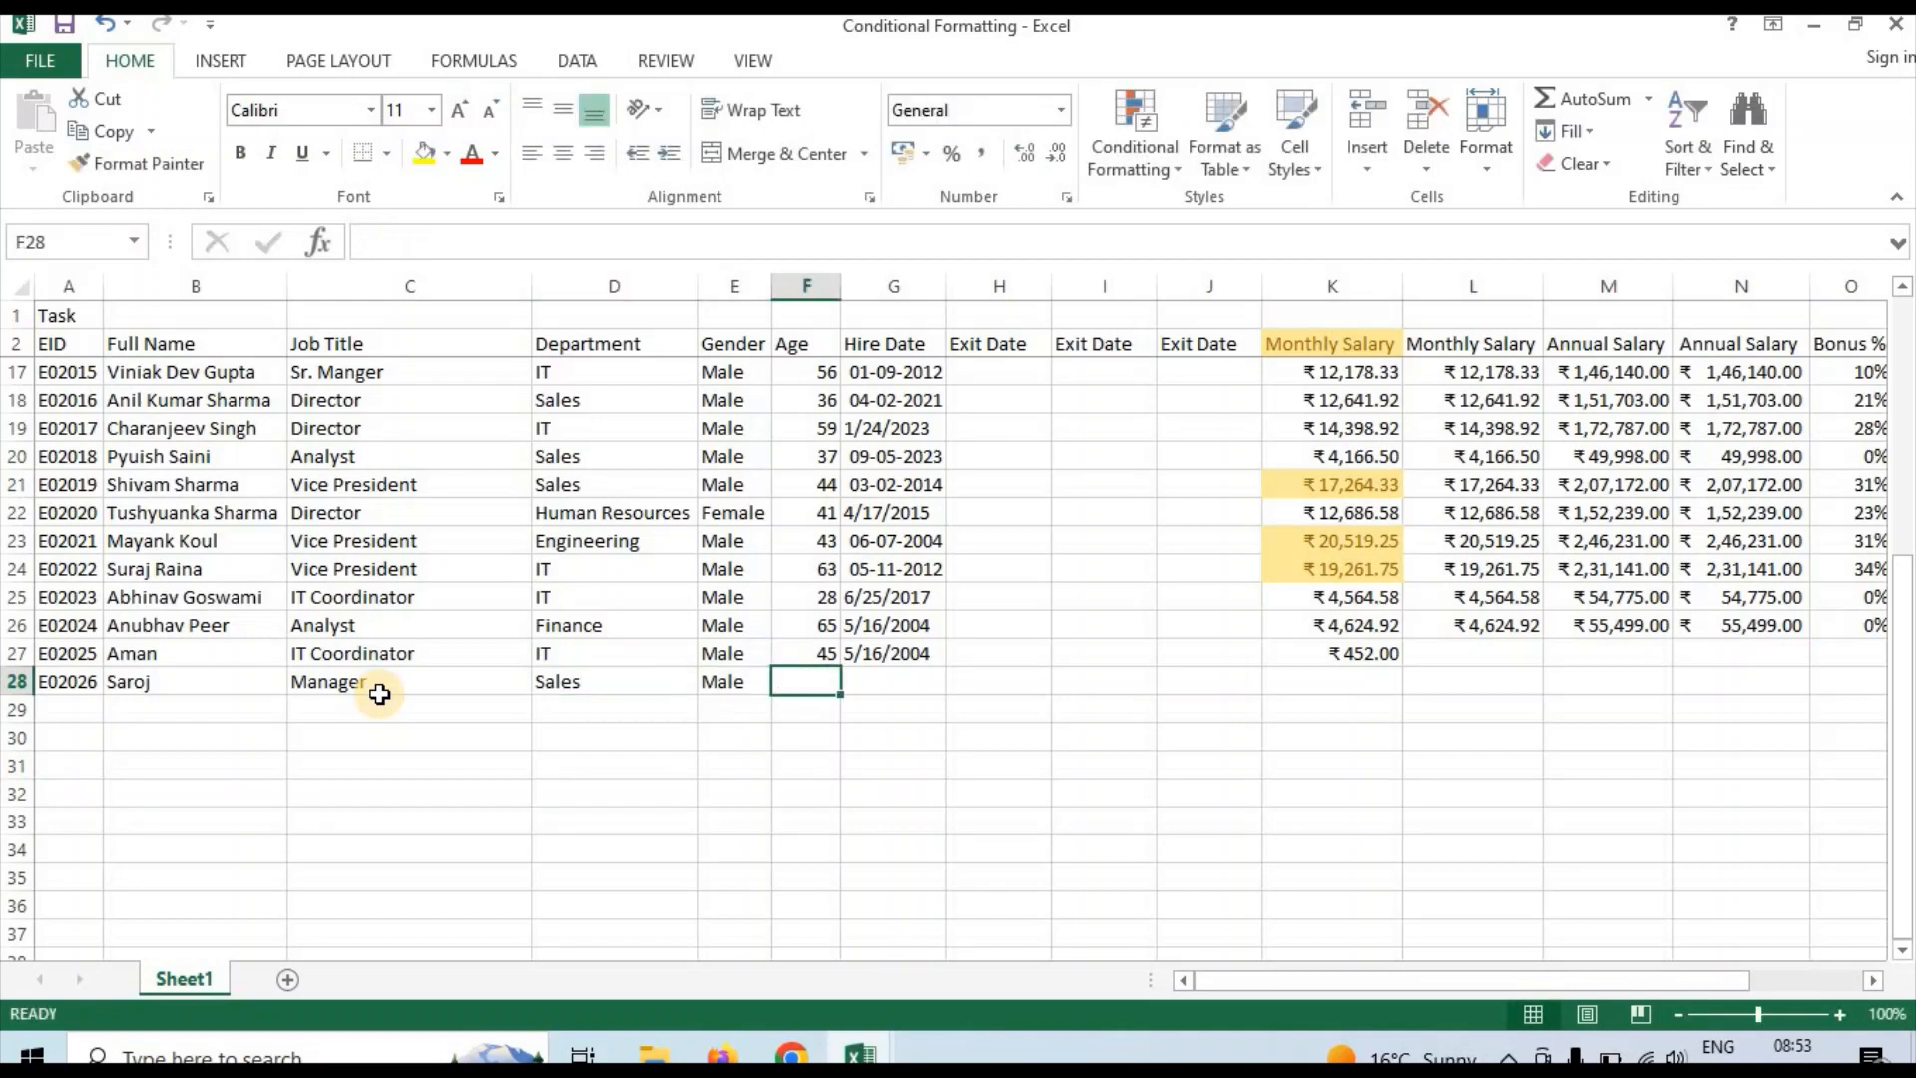
{"action": "type", "text": "42"}
{"action": "key", "text": "Tab"}
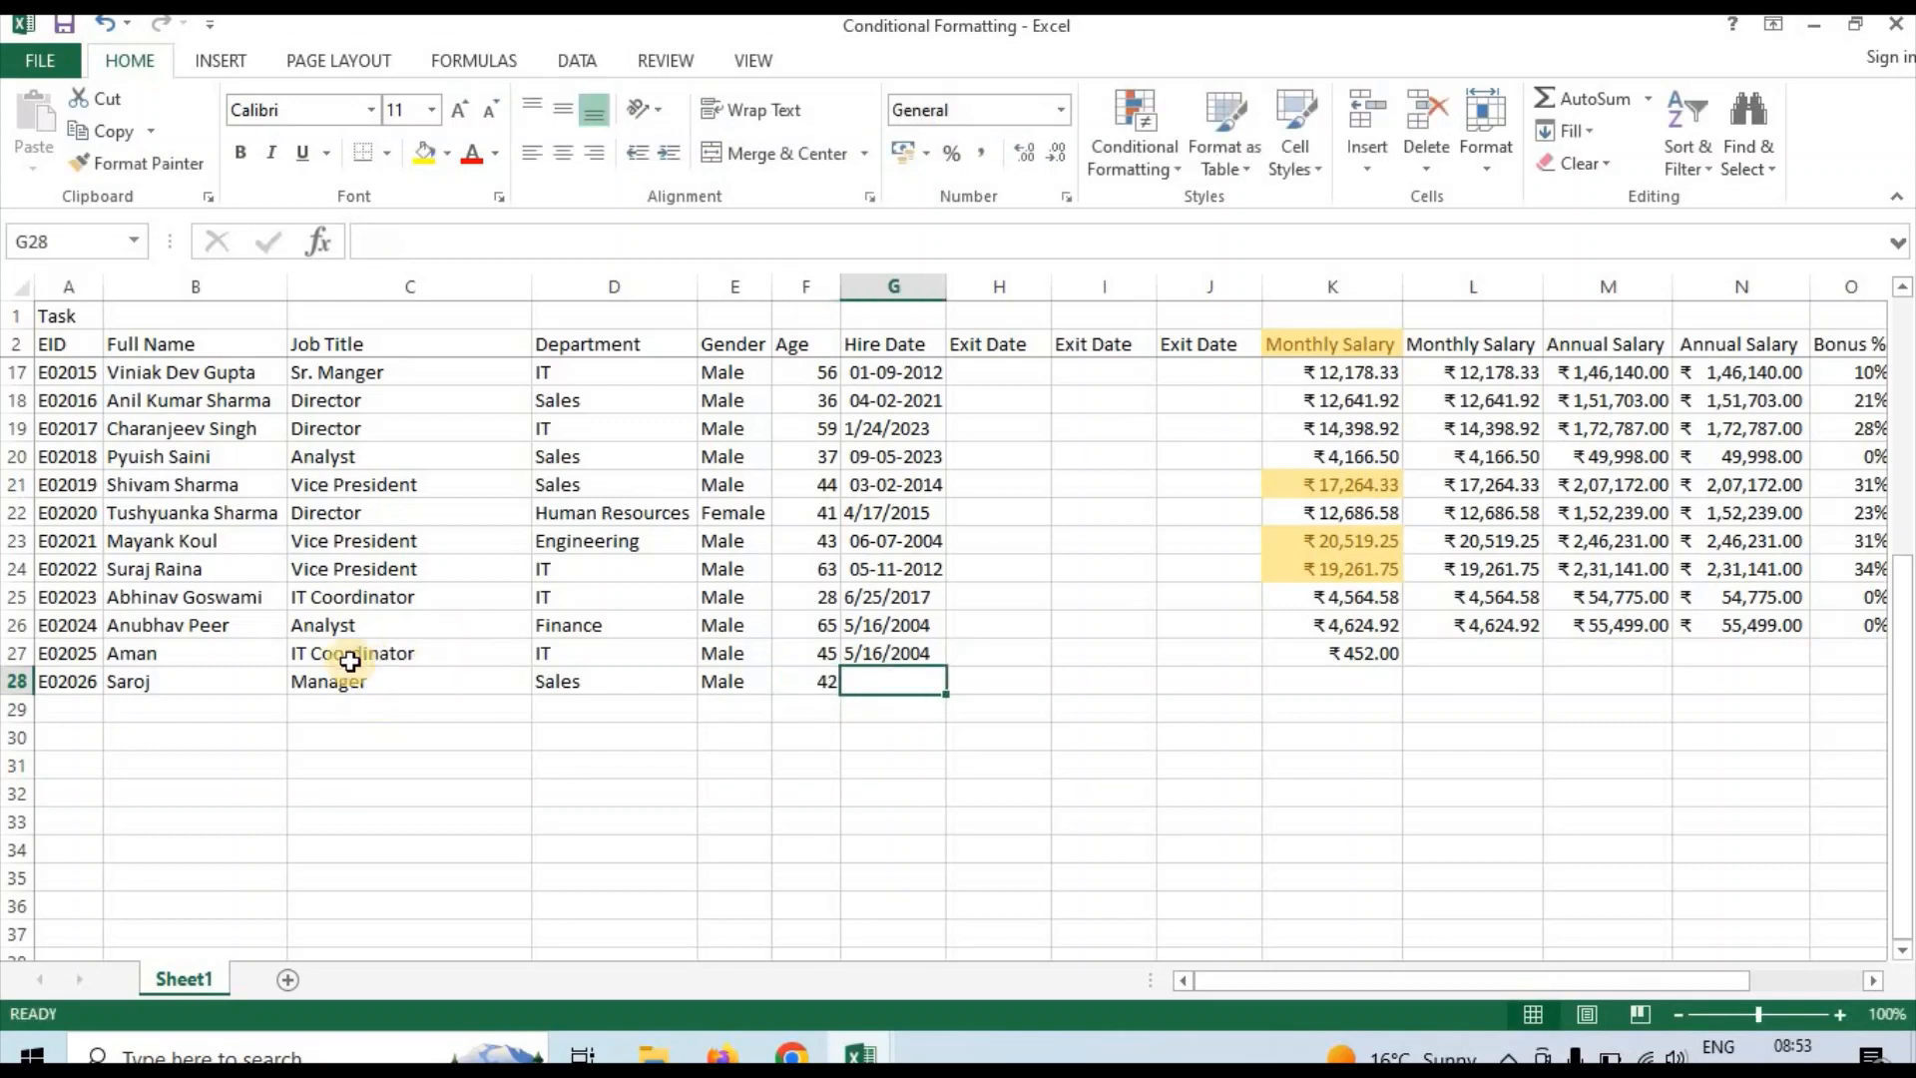
Enter 01/01/2023 as the new employee's hire date in row 28
{"action": "double_click", "coordinate": [884, 686]}
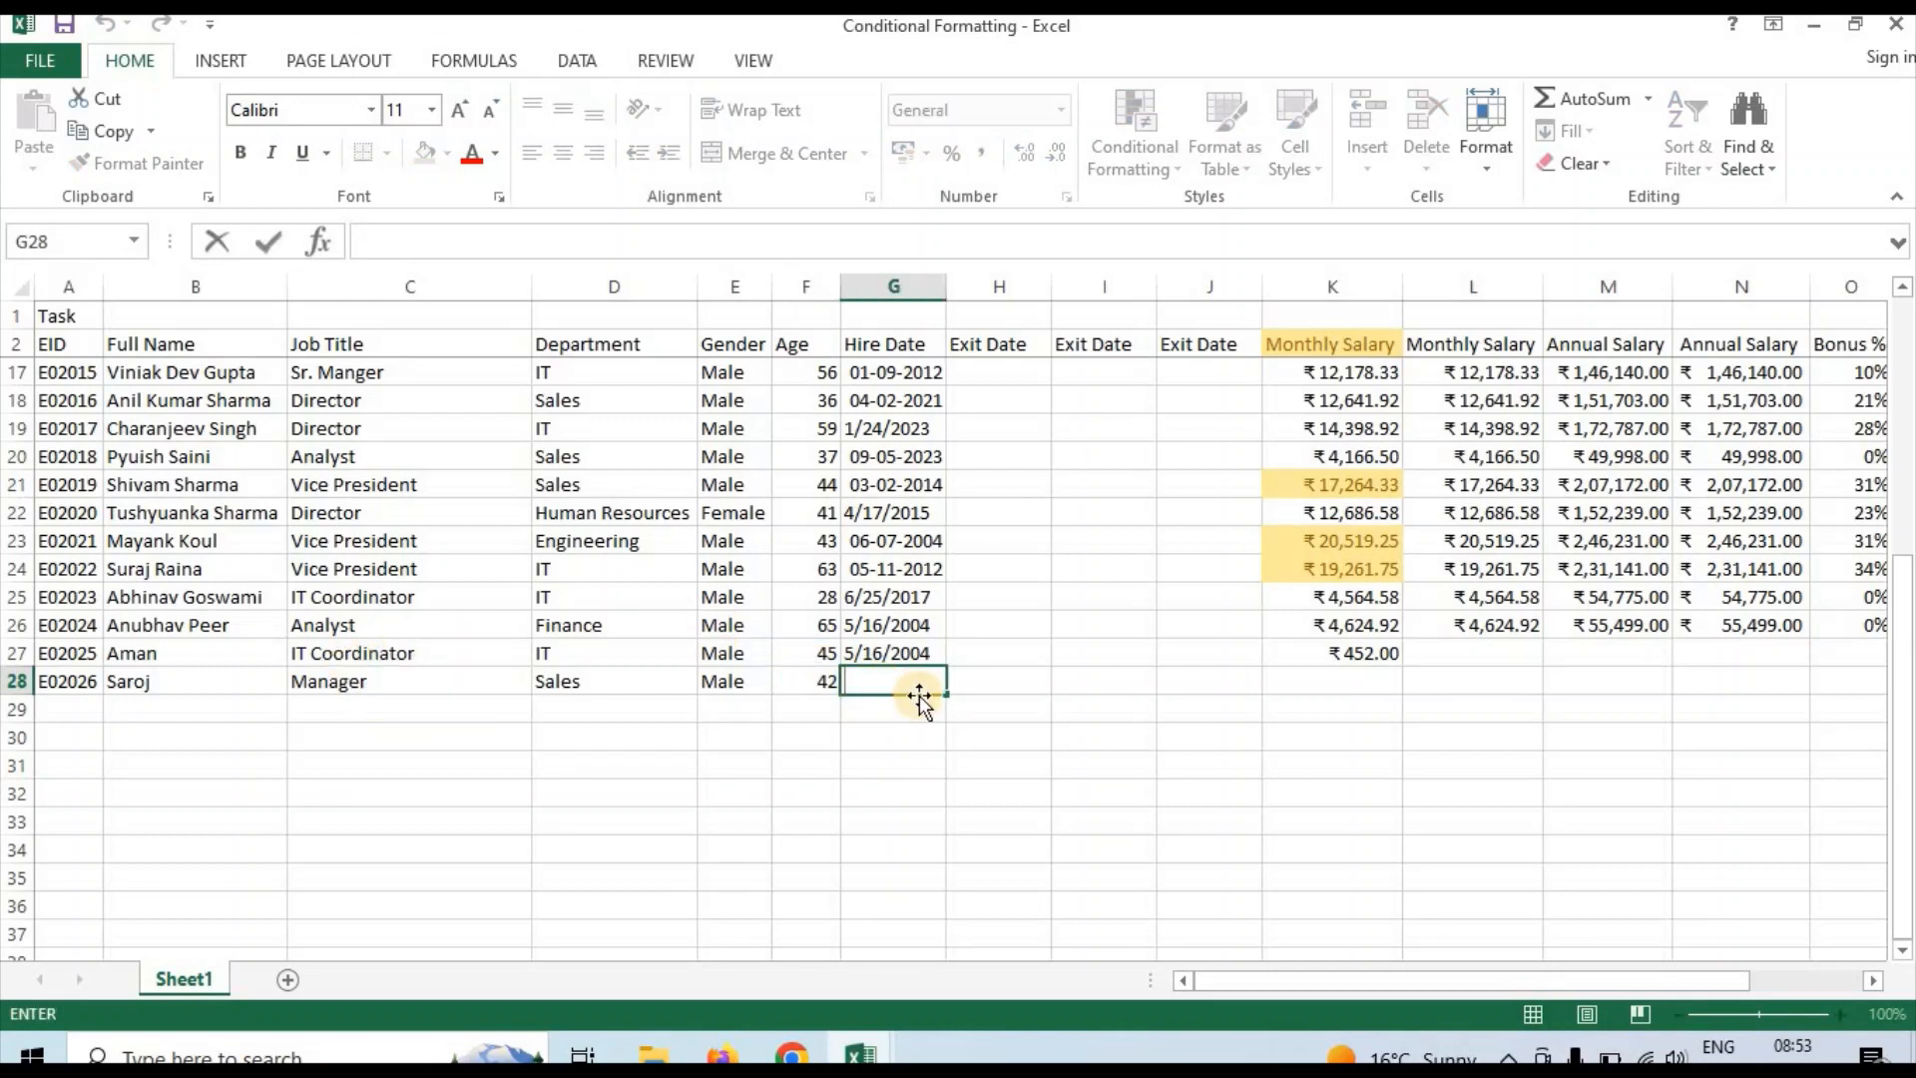
{"action": "type", "text": "01/01/2023"}
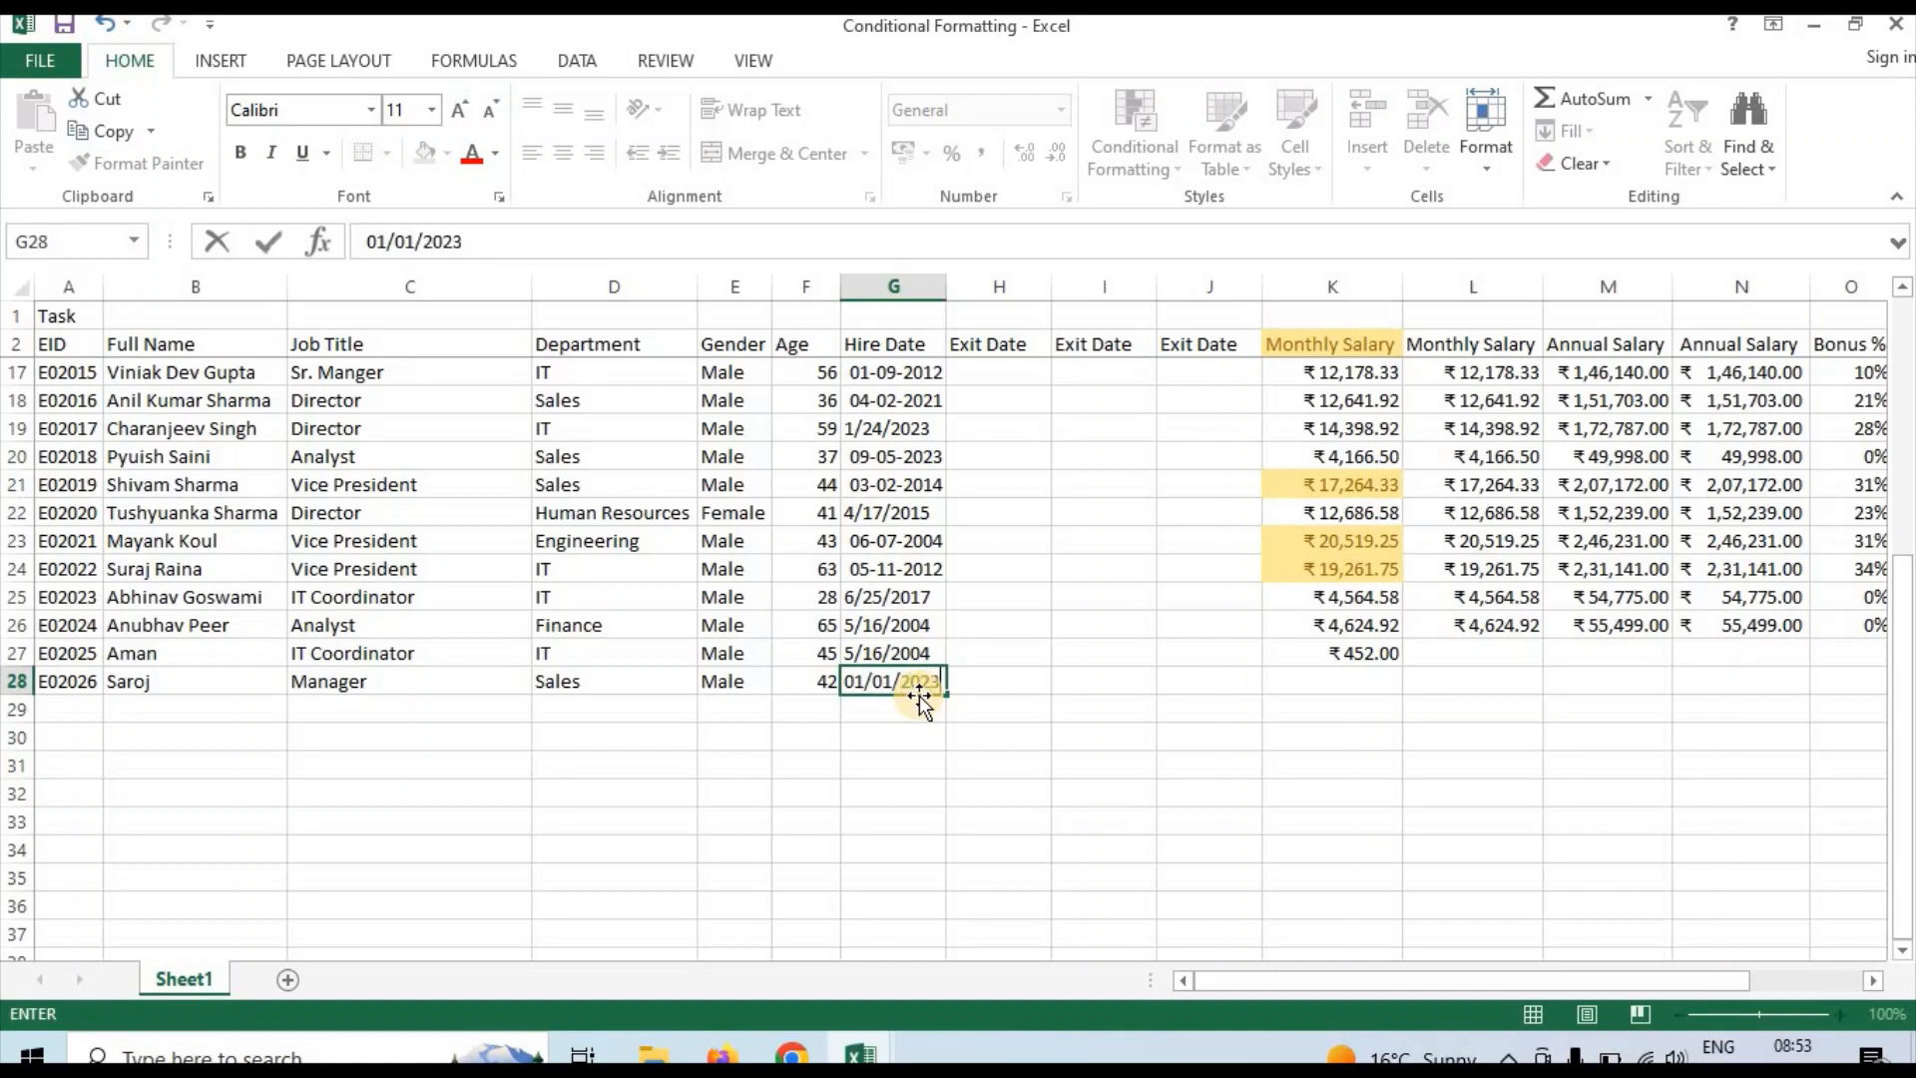
{"action": "key", "text": "Tab"}
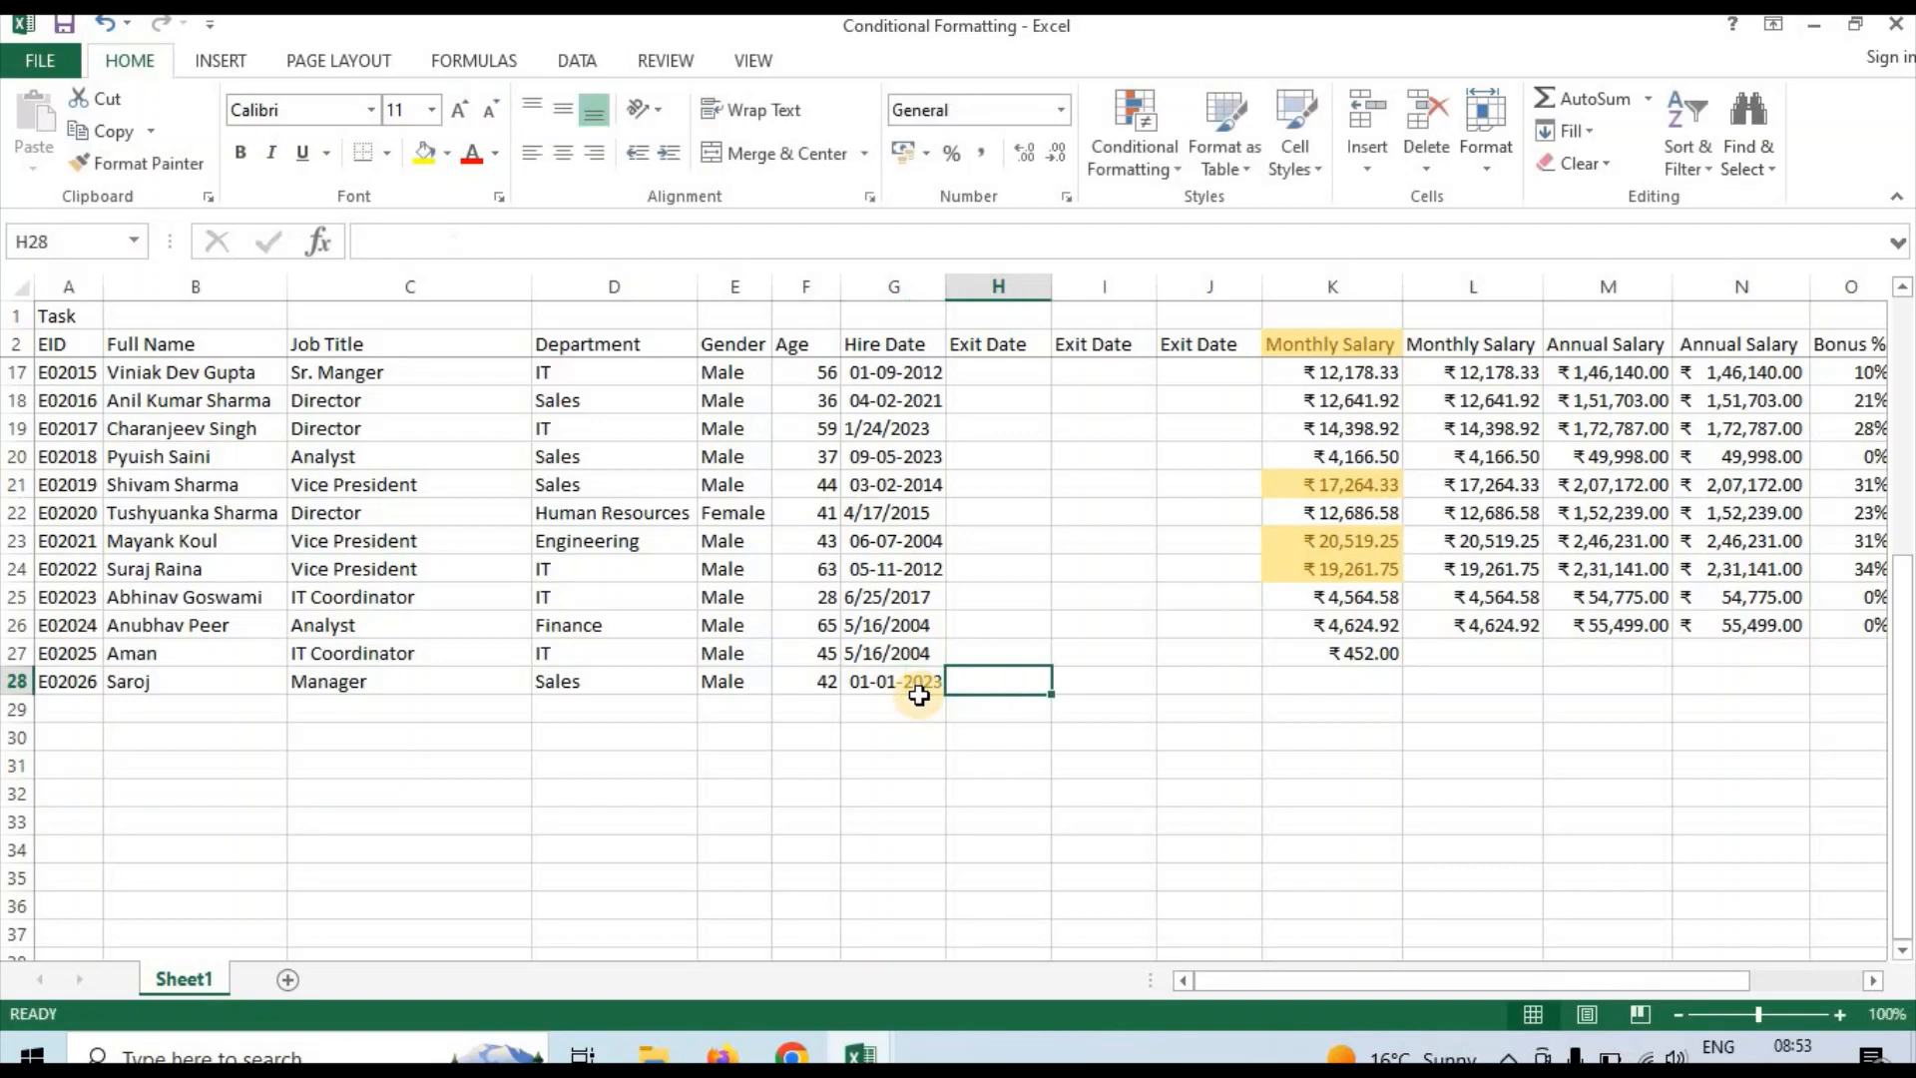
Enter 19000 as the new employee's monthly salary in K28 to test the highlight rule
{"action": "left_click", "coordinate": [1193, 685]}
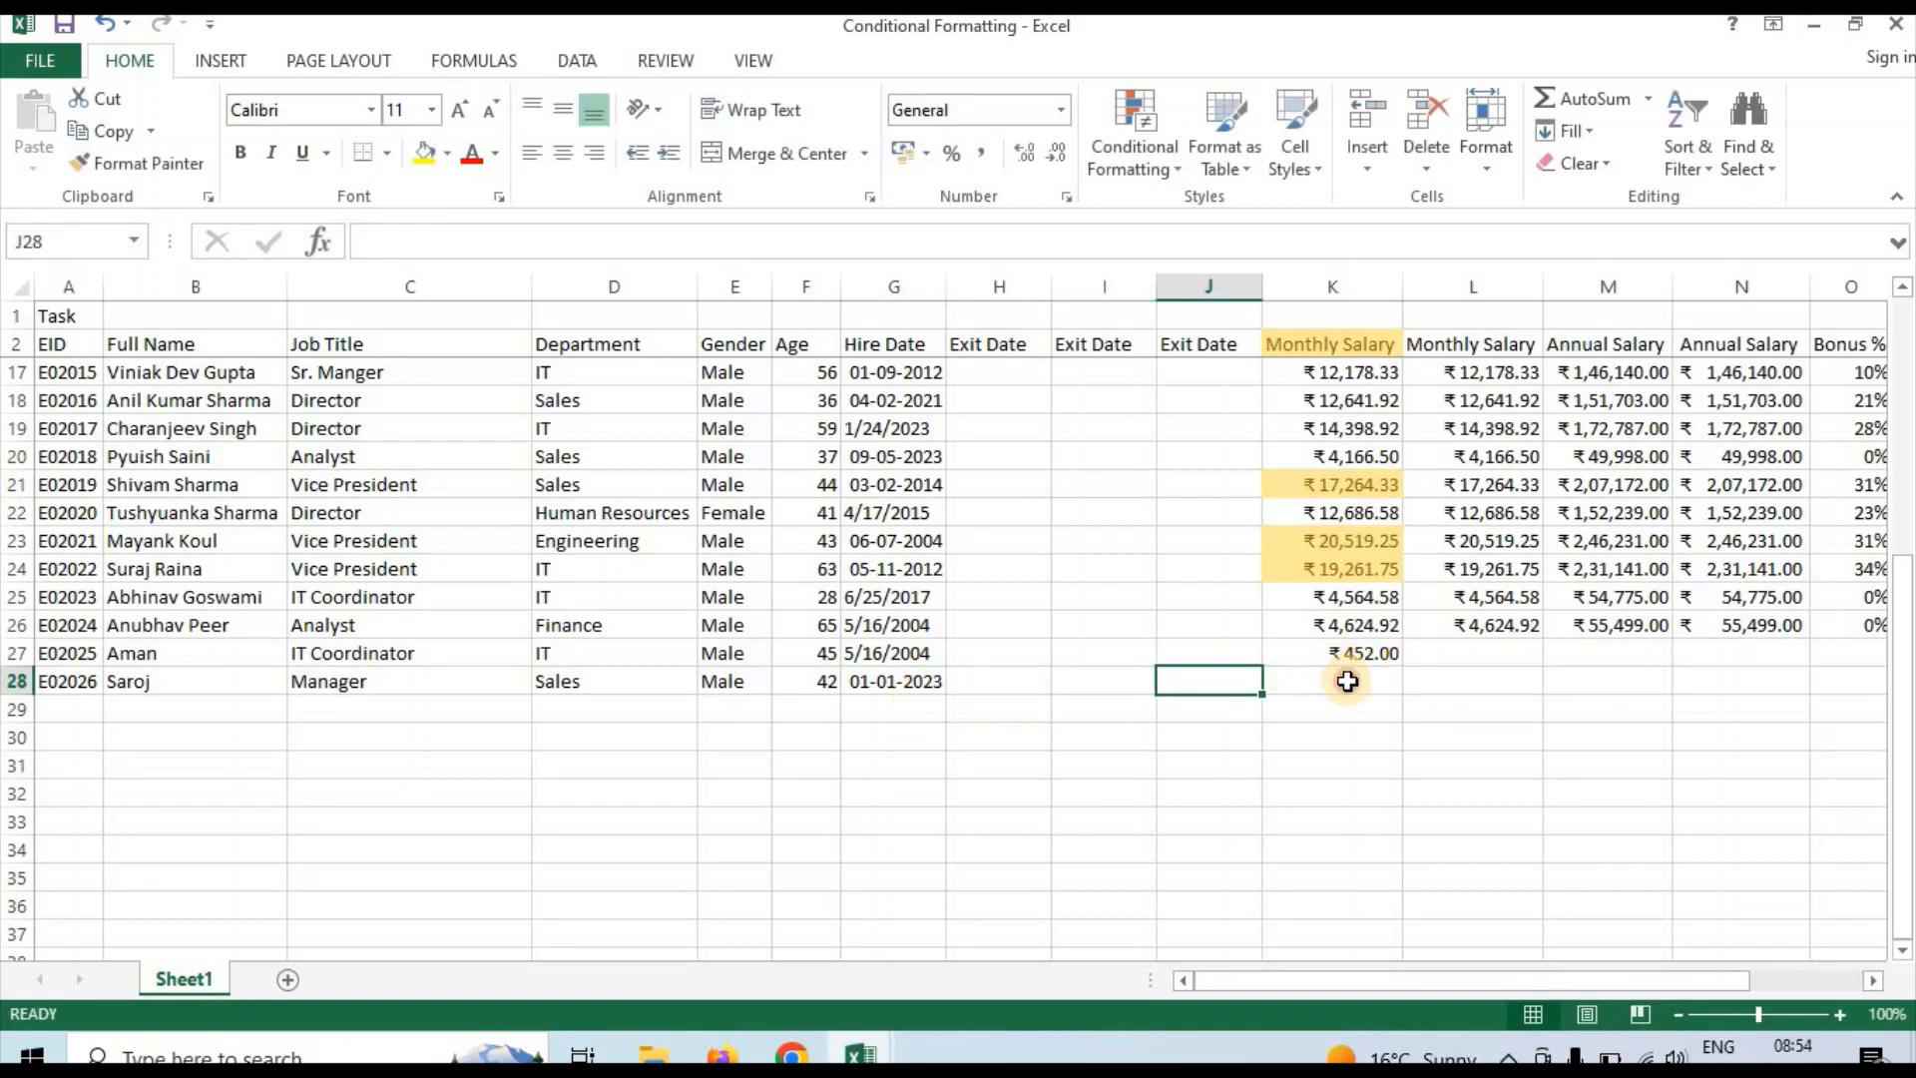
{"action": "left_click", "coordinate": [1348, 680]}
{"action": "type", "text": "1"}
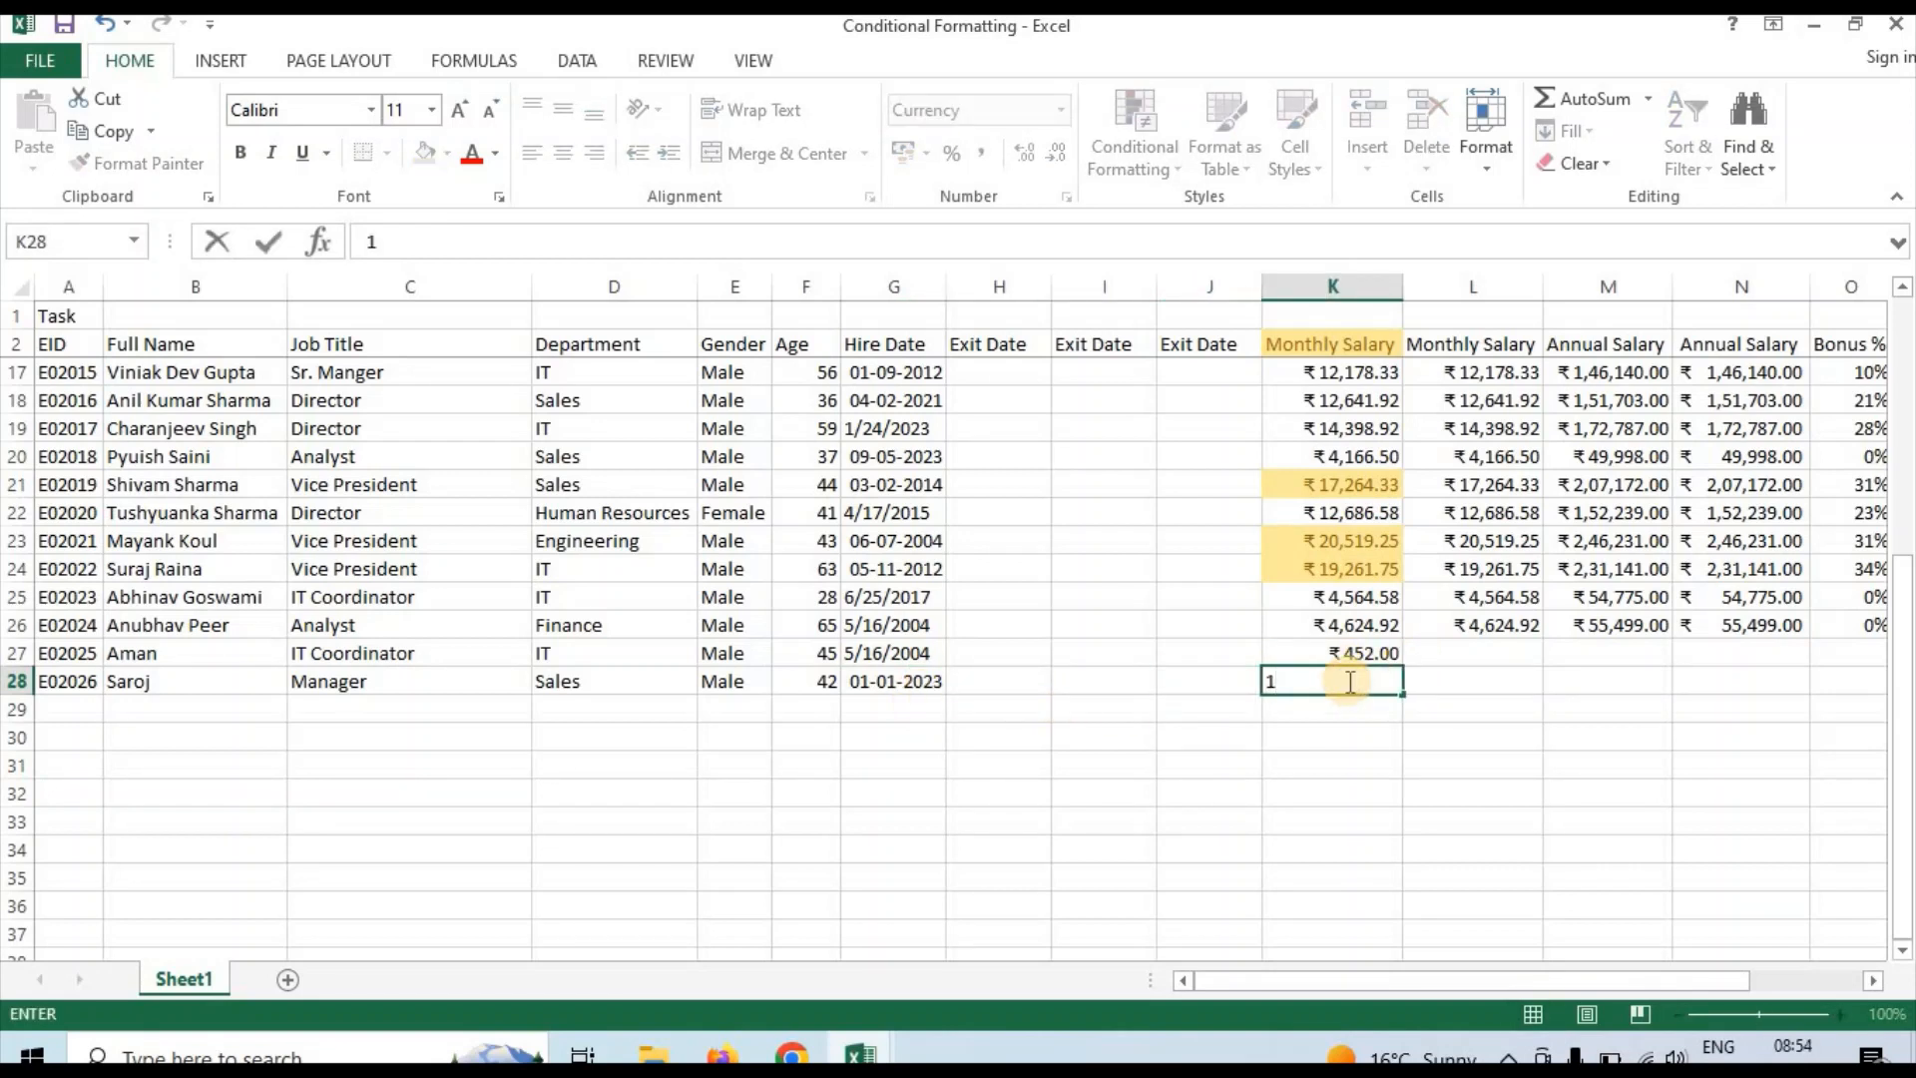
{"action": "type", "text": "9000"}
{"action": "key", "text": "Return"}
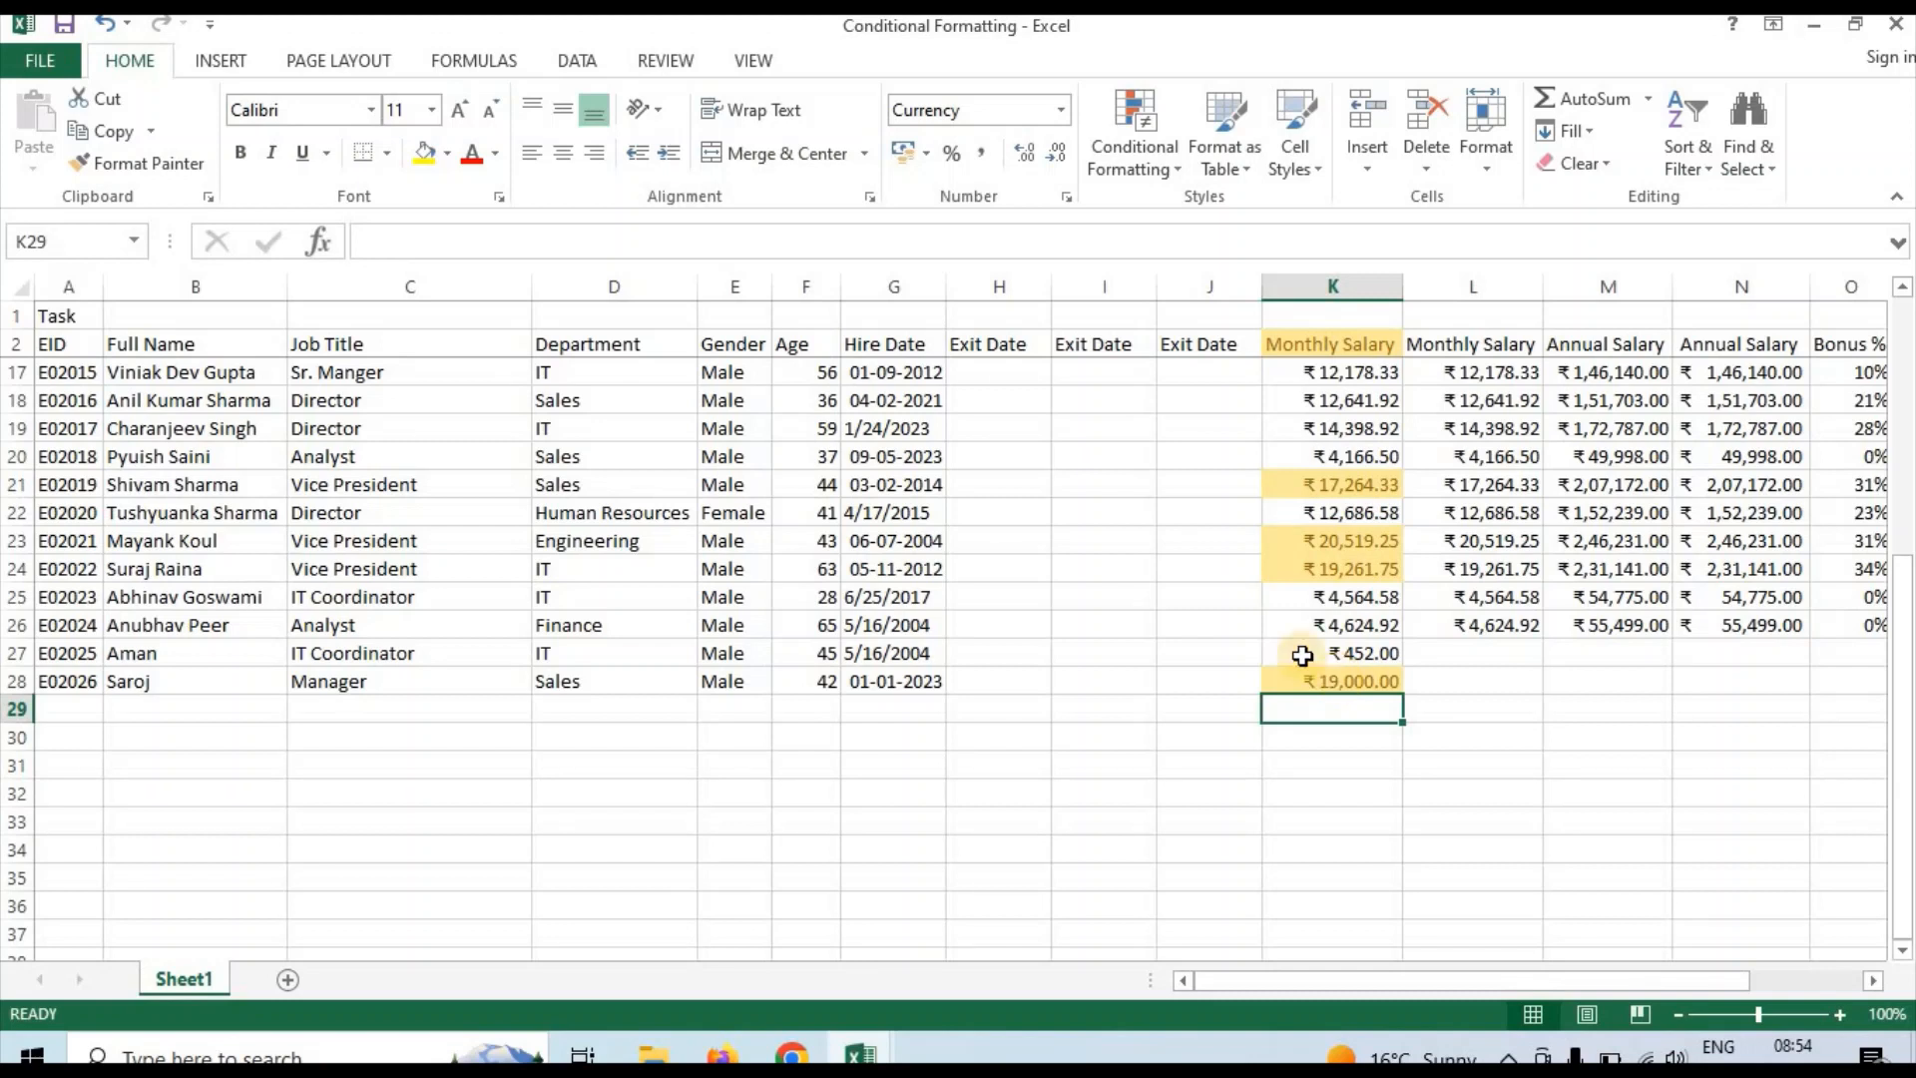
Compare the highlighting in Monthly Salary column K with the neighbouring monthly and annual salary columns
{"action": "left_click", "coordinate": [1347, 653]}
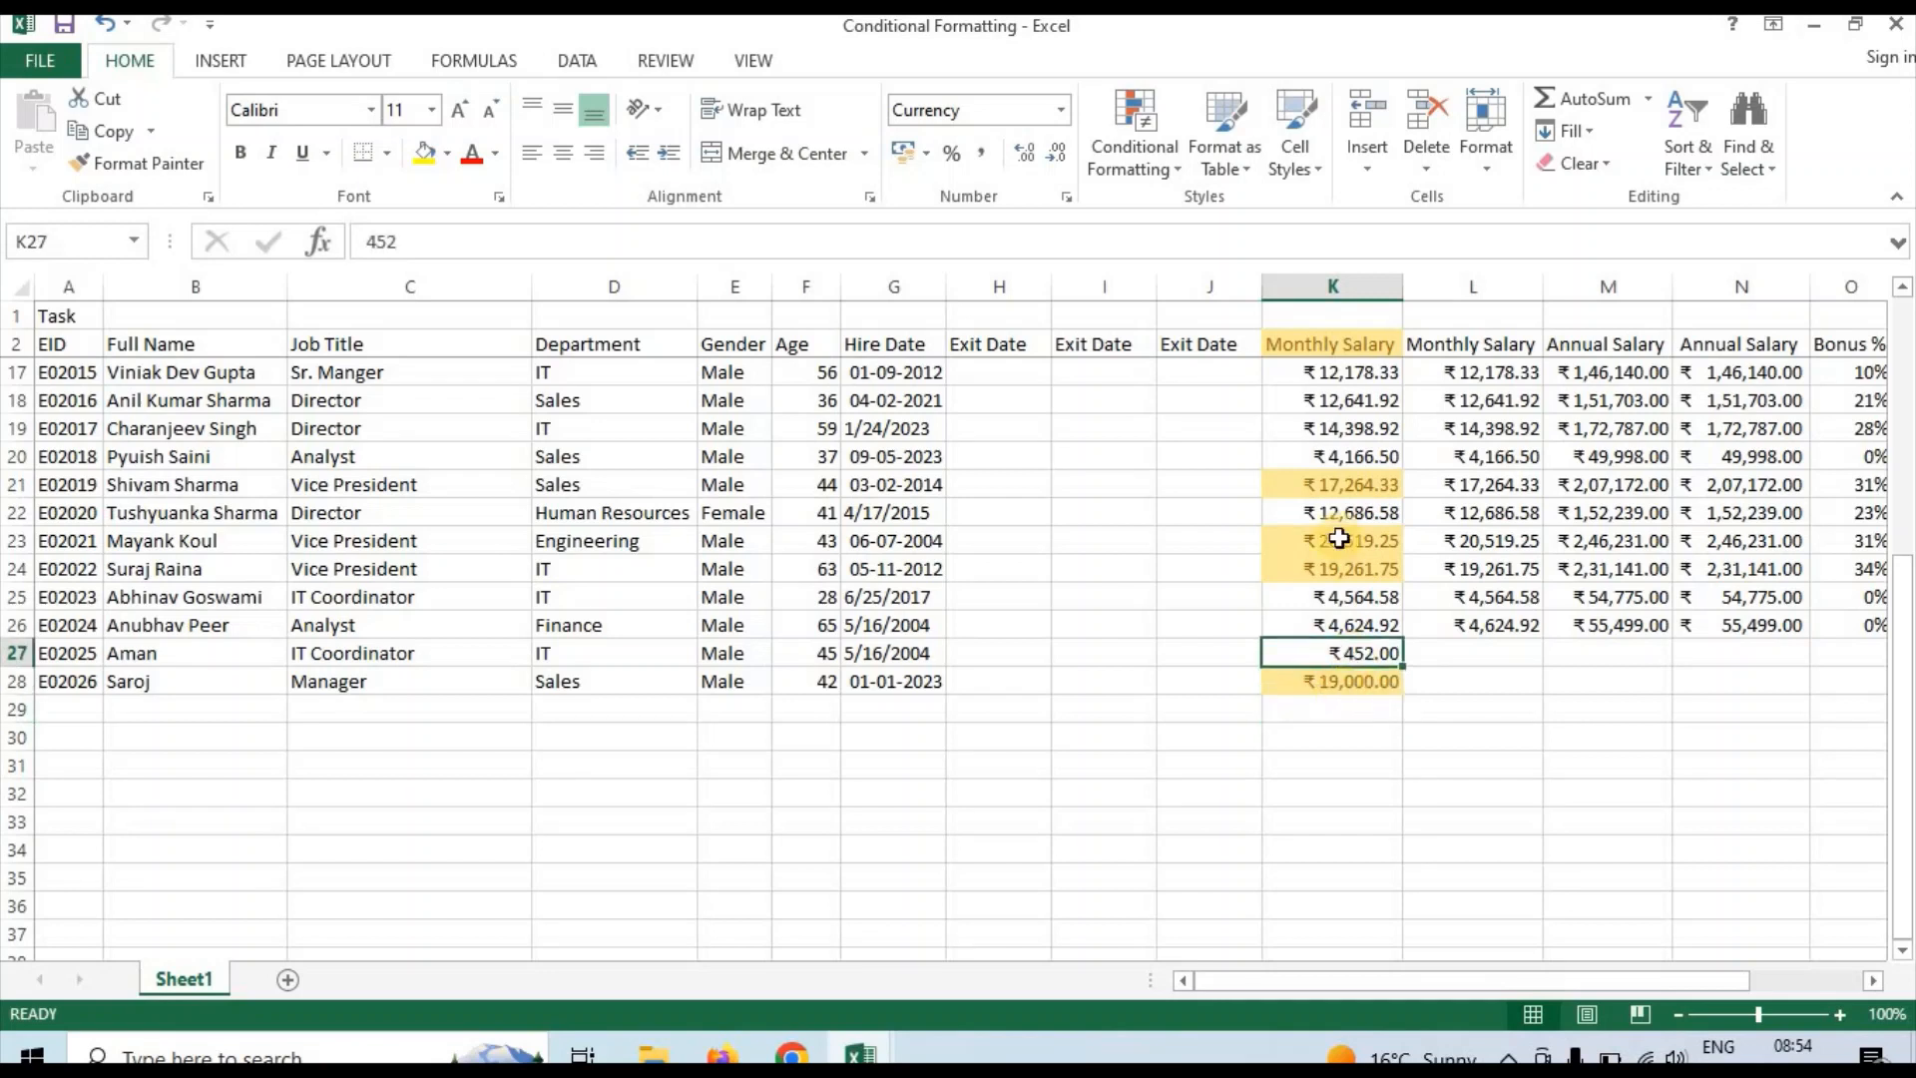
{"action": "left_click", "coordinate": [1339, 457]}
{"action": "key", "text": "Right"}
{"action": "key", "text": "Right"}
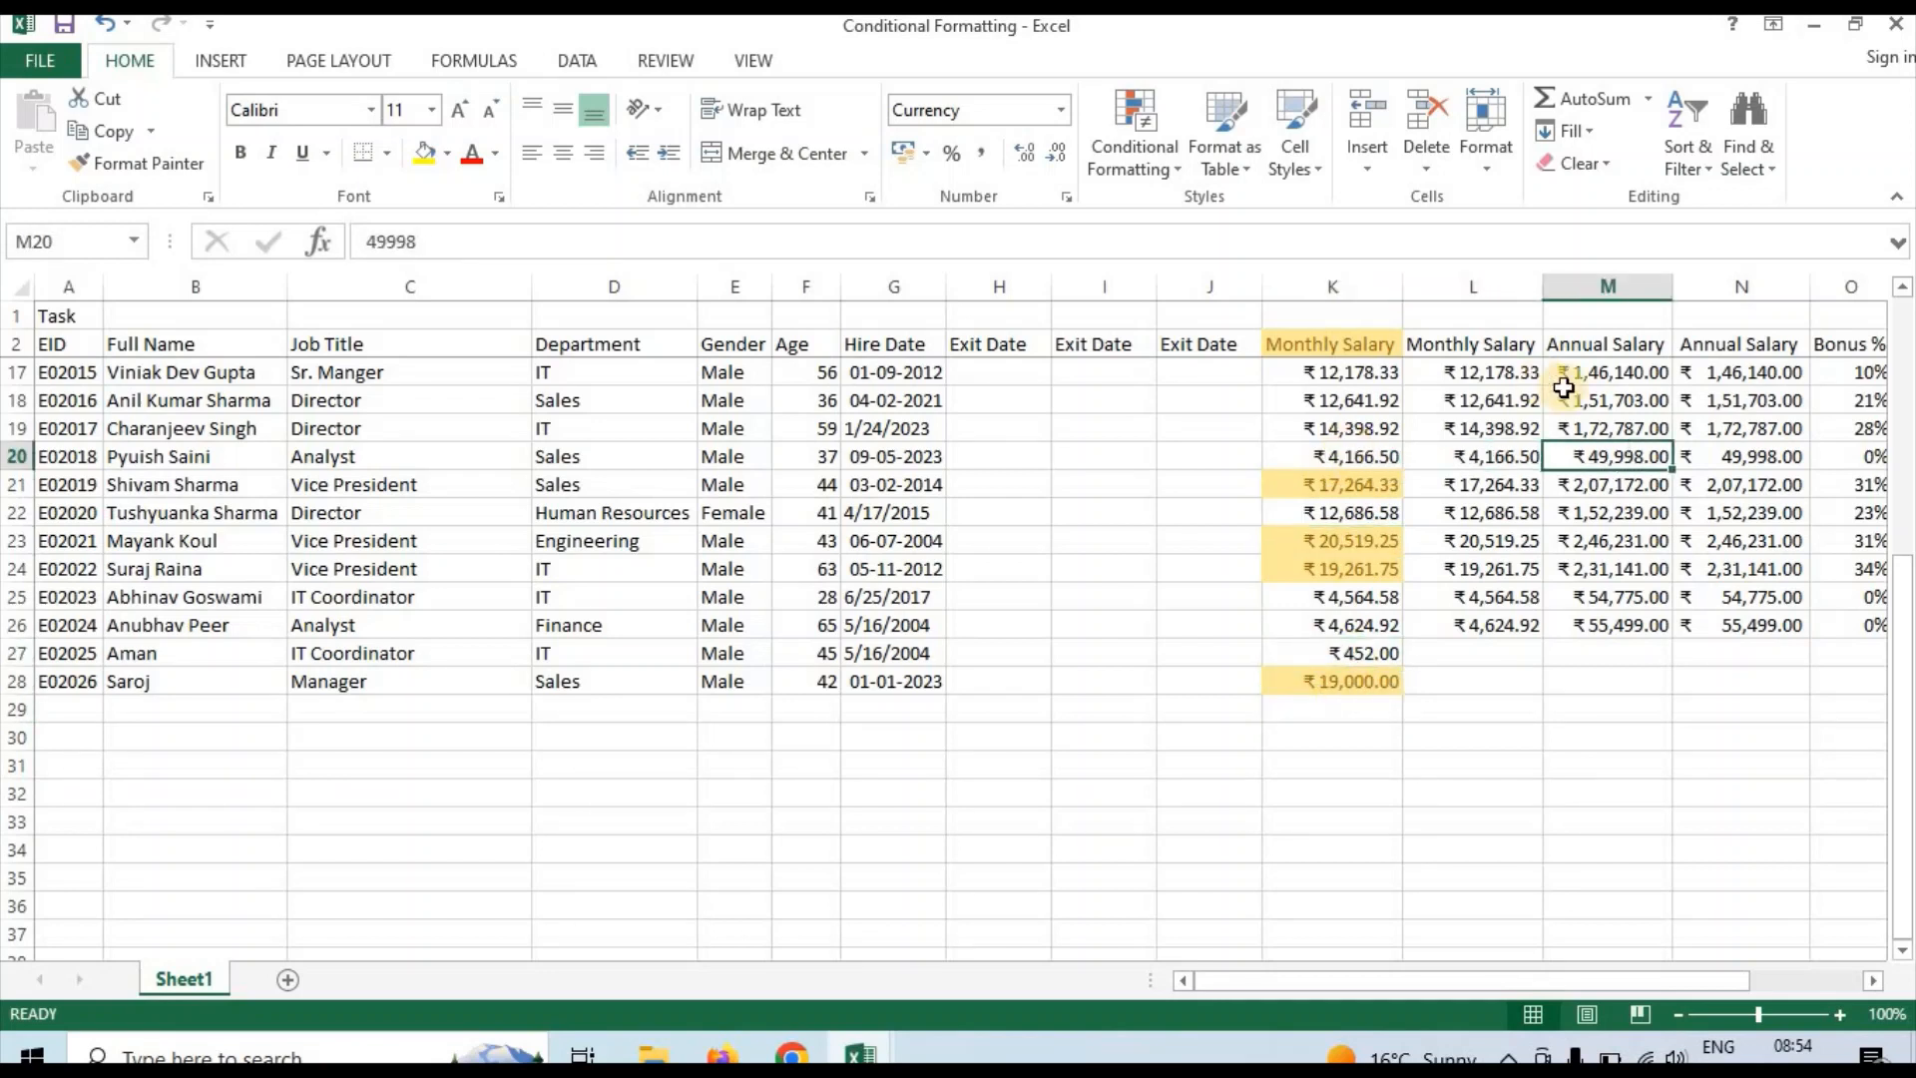
{"action": "left_click", "coordinate": [1502, 399]}
{"action": "left_click", "coordinate": [1456, 339]}
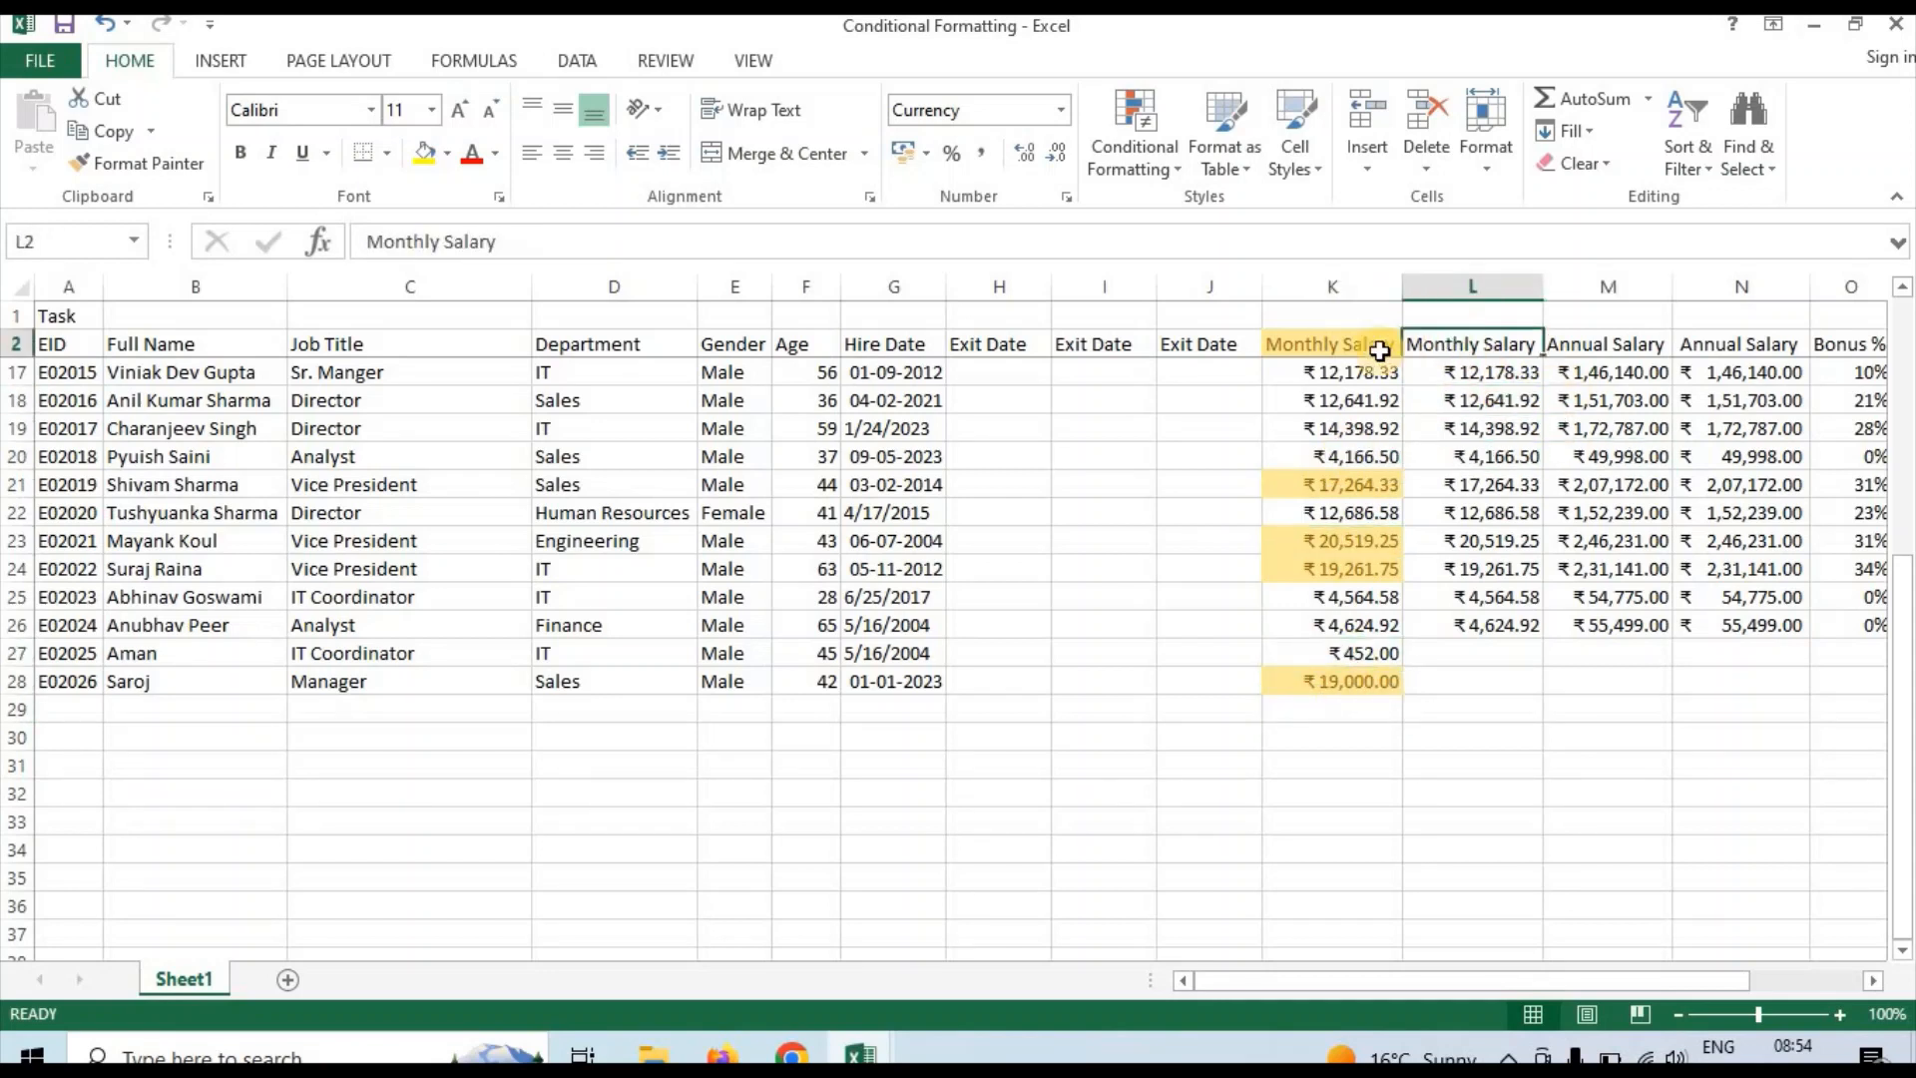
{"action": "left_click", "coordinate": [1357, 343]}
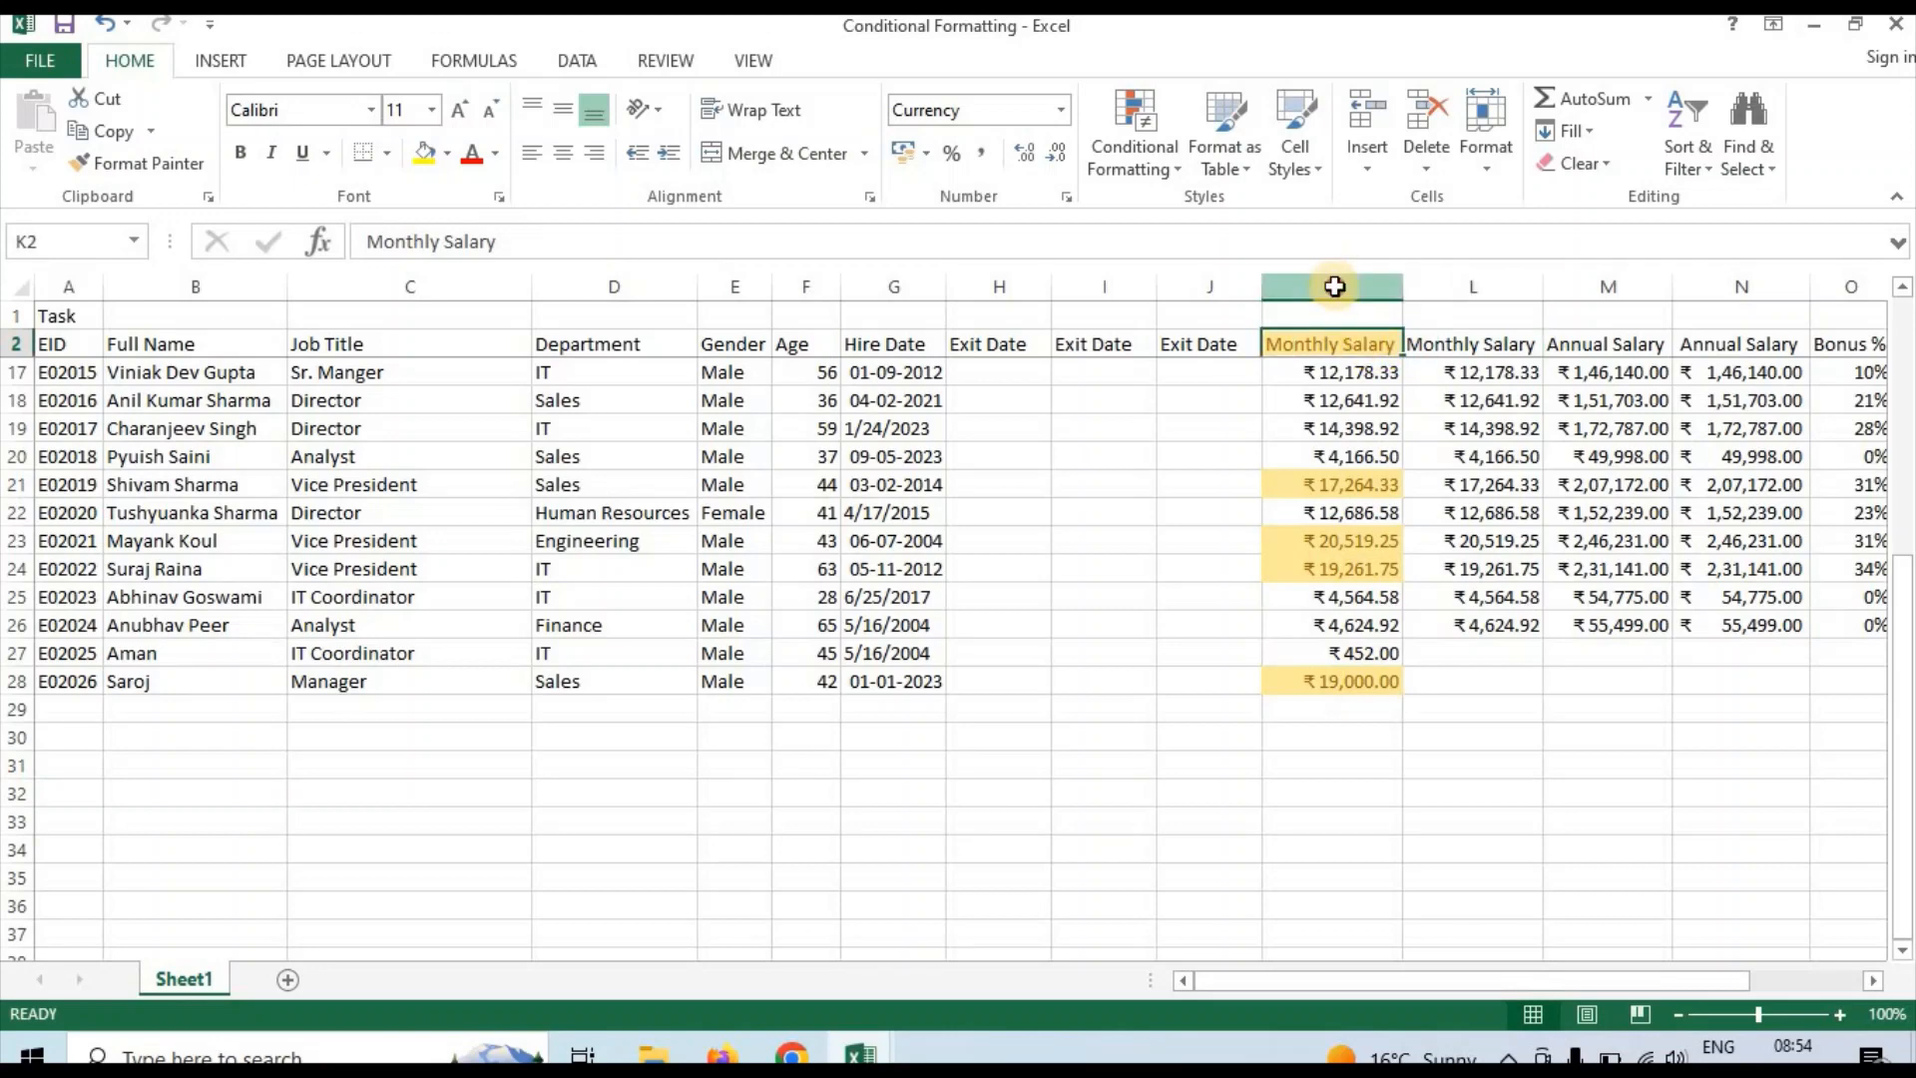
{"action": "left_click", "coordinate": [1335, 284]}
{"action": "left_click", "coordinate": [1472, 344]}
{"action": "key", "text": "Right"}
{"action": "key", "text": "Right"}
{"action": "key", "text": "Right"}
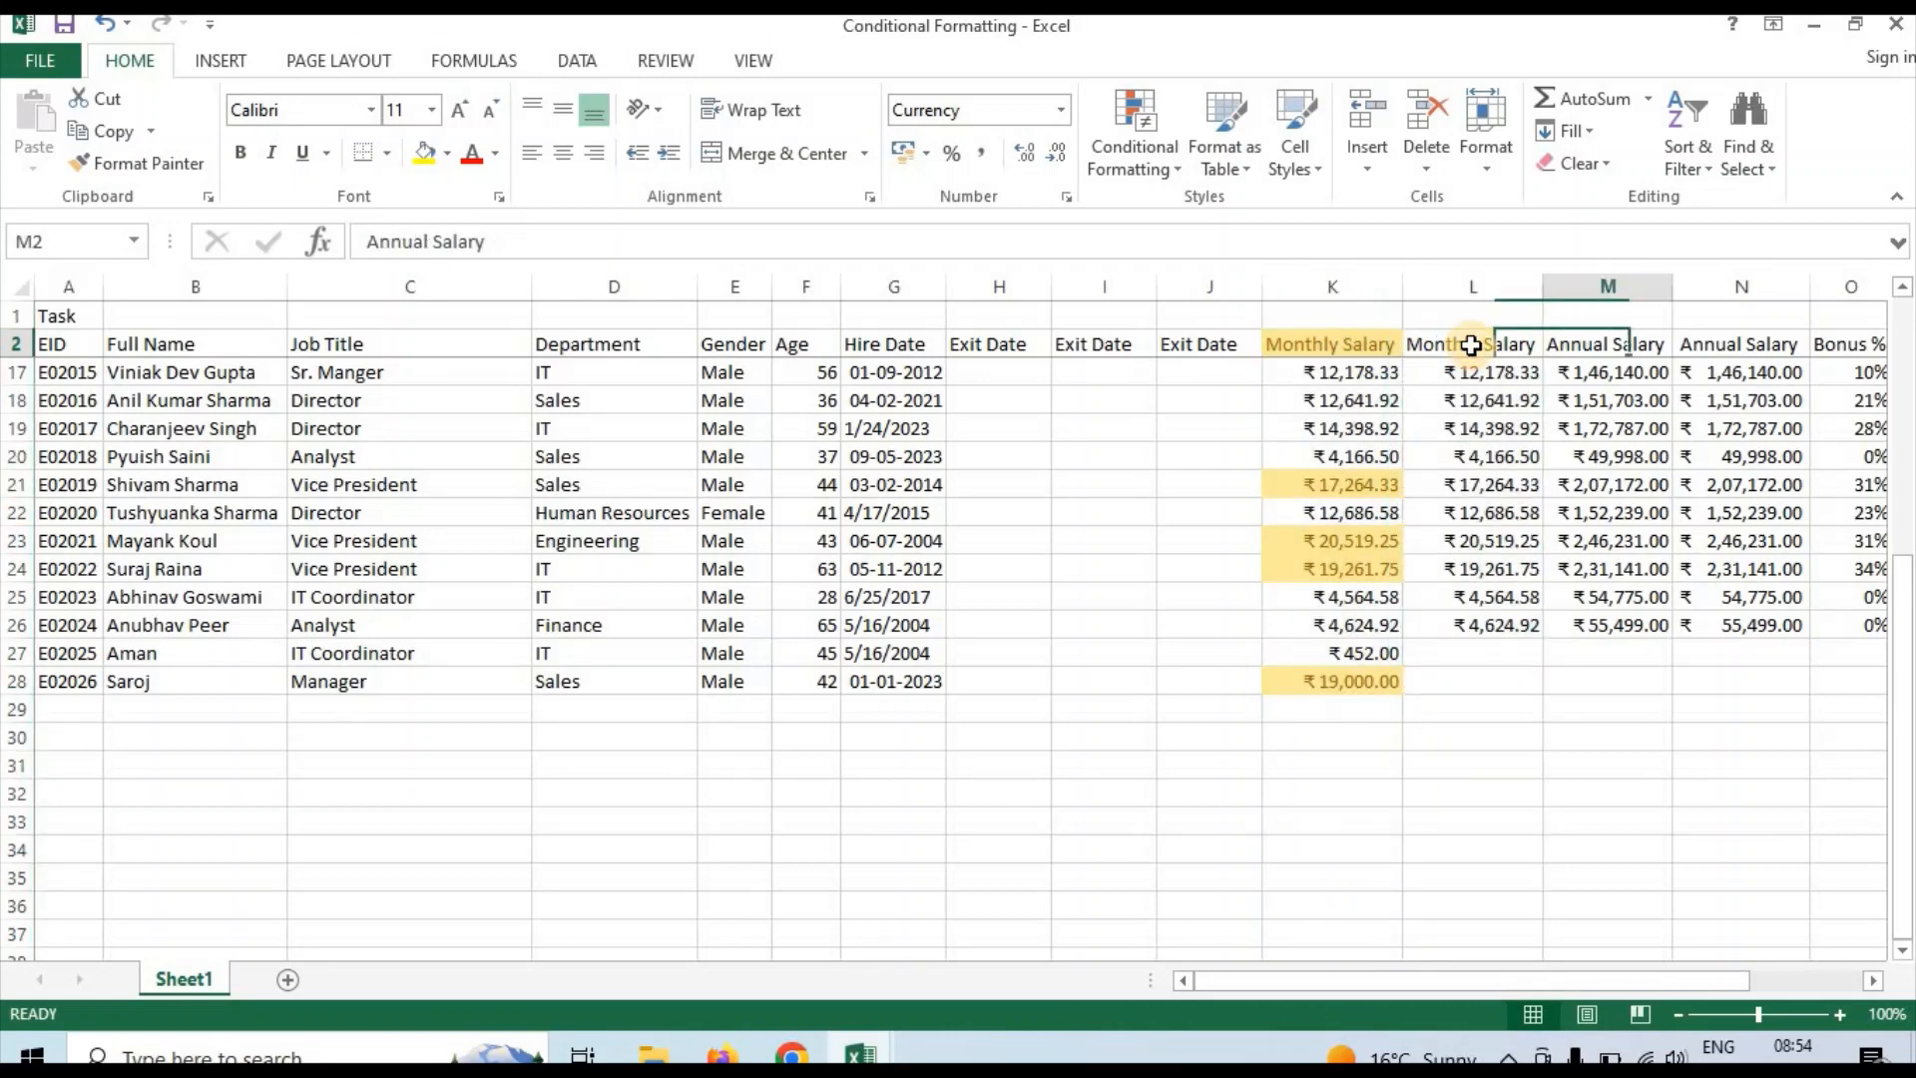
{"action": "key", "text": "Left"}
{"action": "key", "text": "Left"}
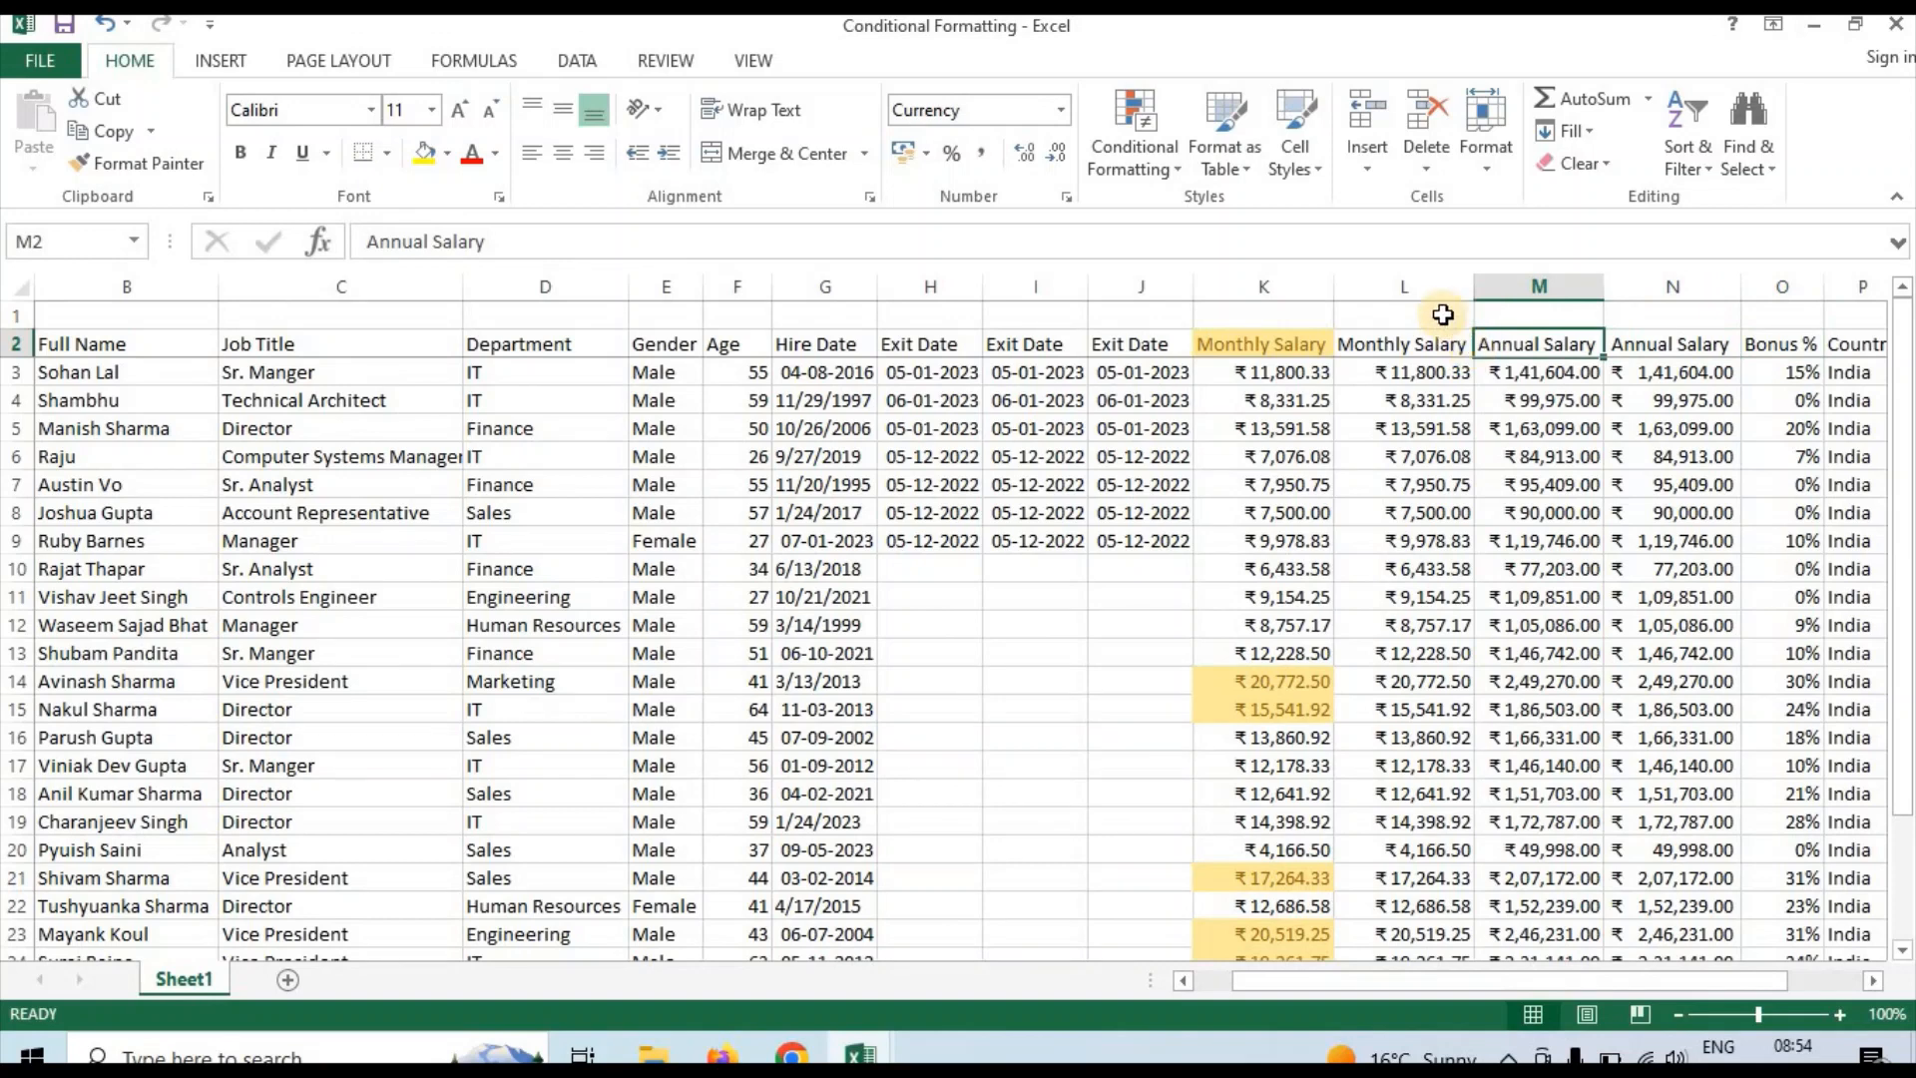
Apply a Less Than highlight rule of 15000 to the whole Monthly Salary column L with Light Red Fill with Dark Red Text
{"action": "left_click", "coordinate": [1425, 287]}
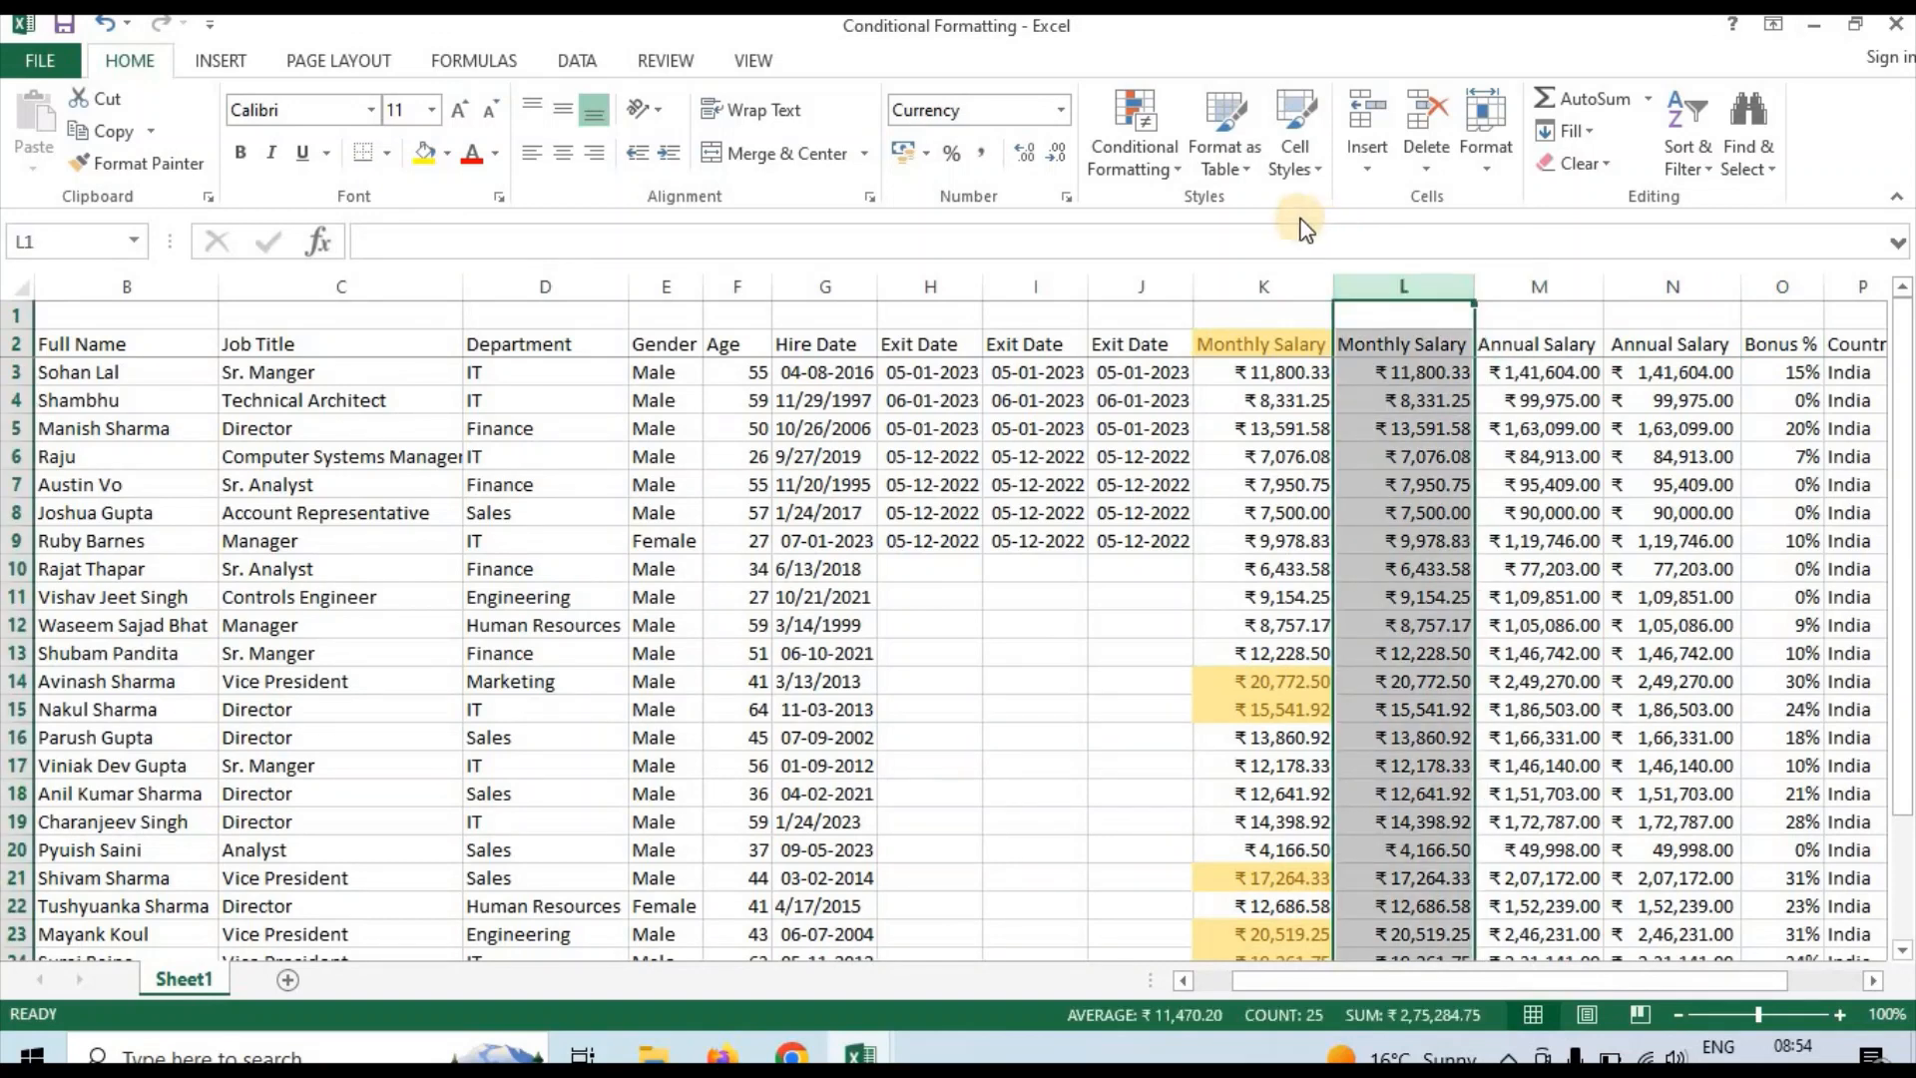
{"action": "left_click", "coordinate": [1154, 178]}
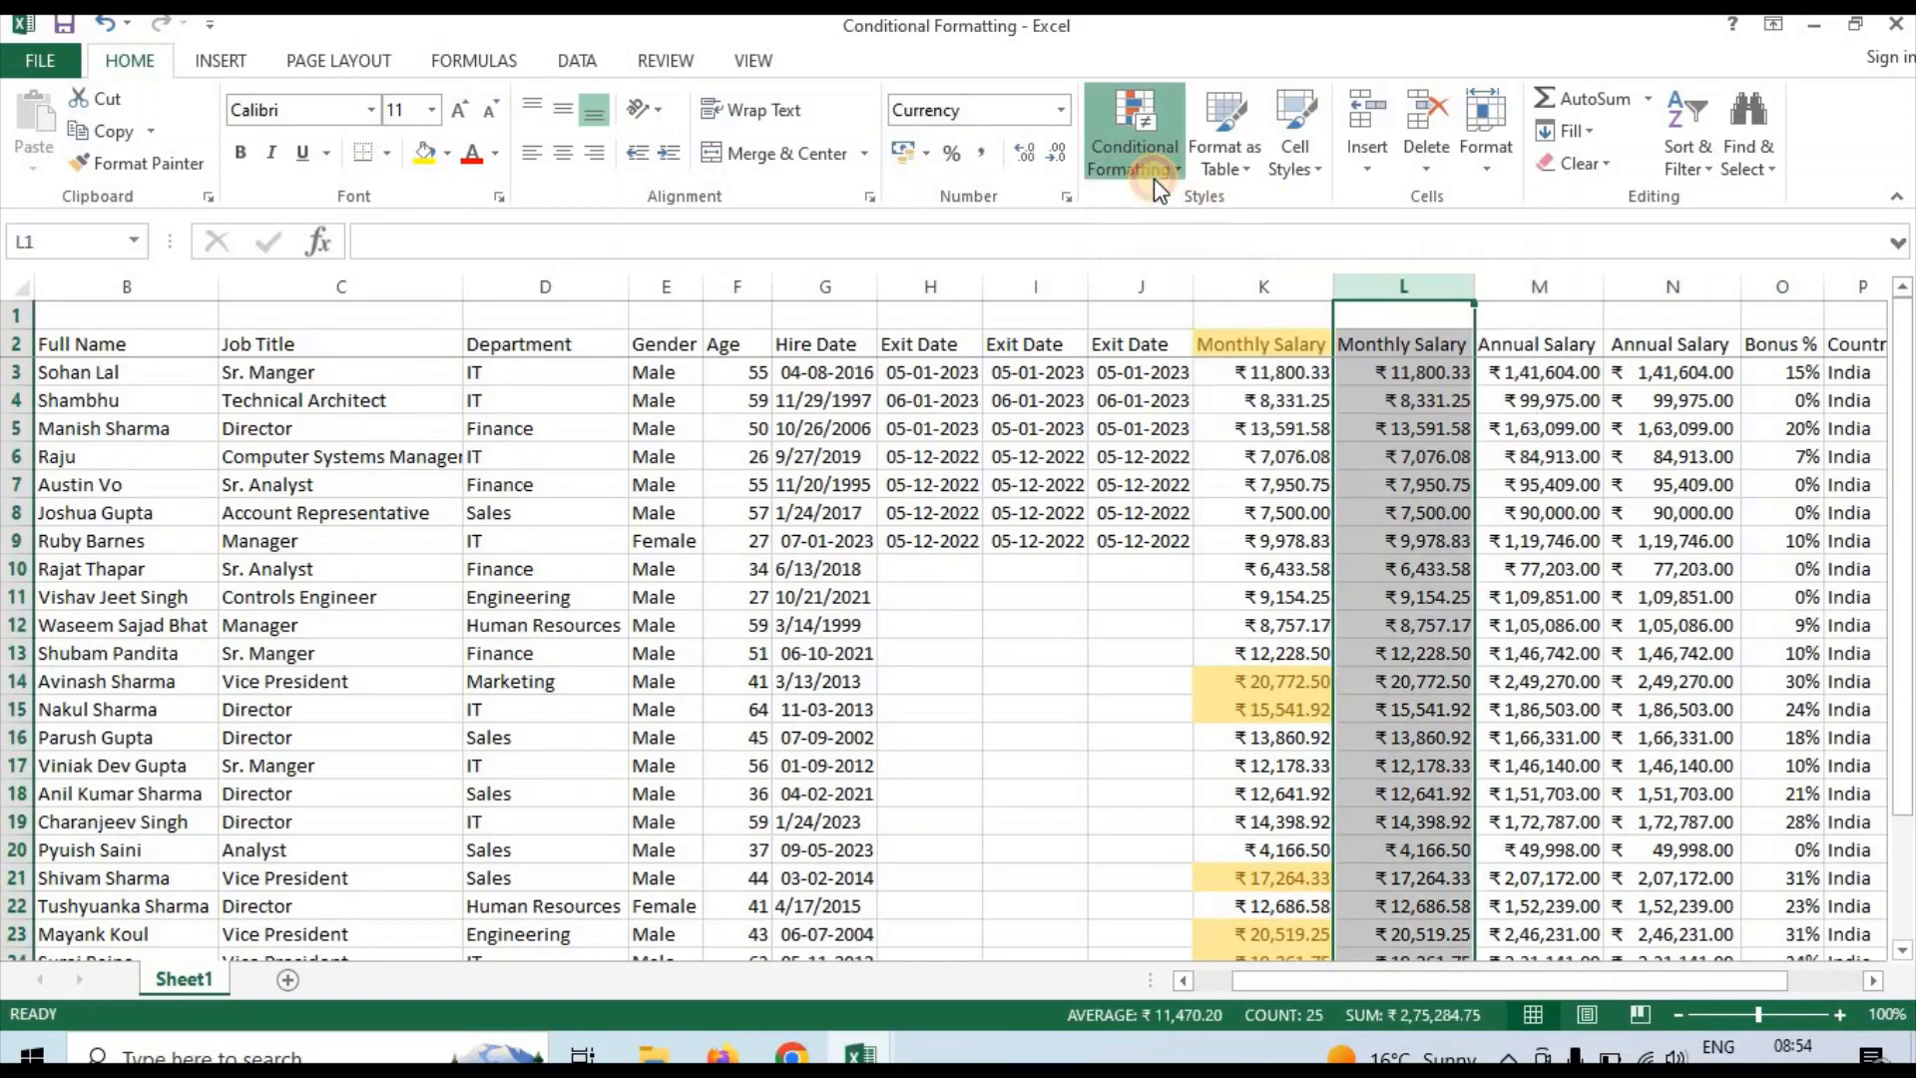
{"action": "mouse_move", "coordinate": [1197, 212]}
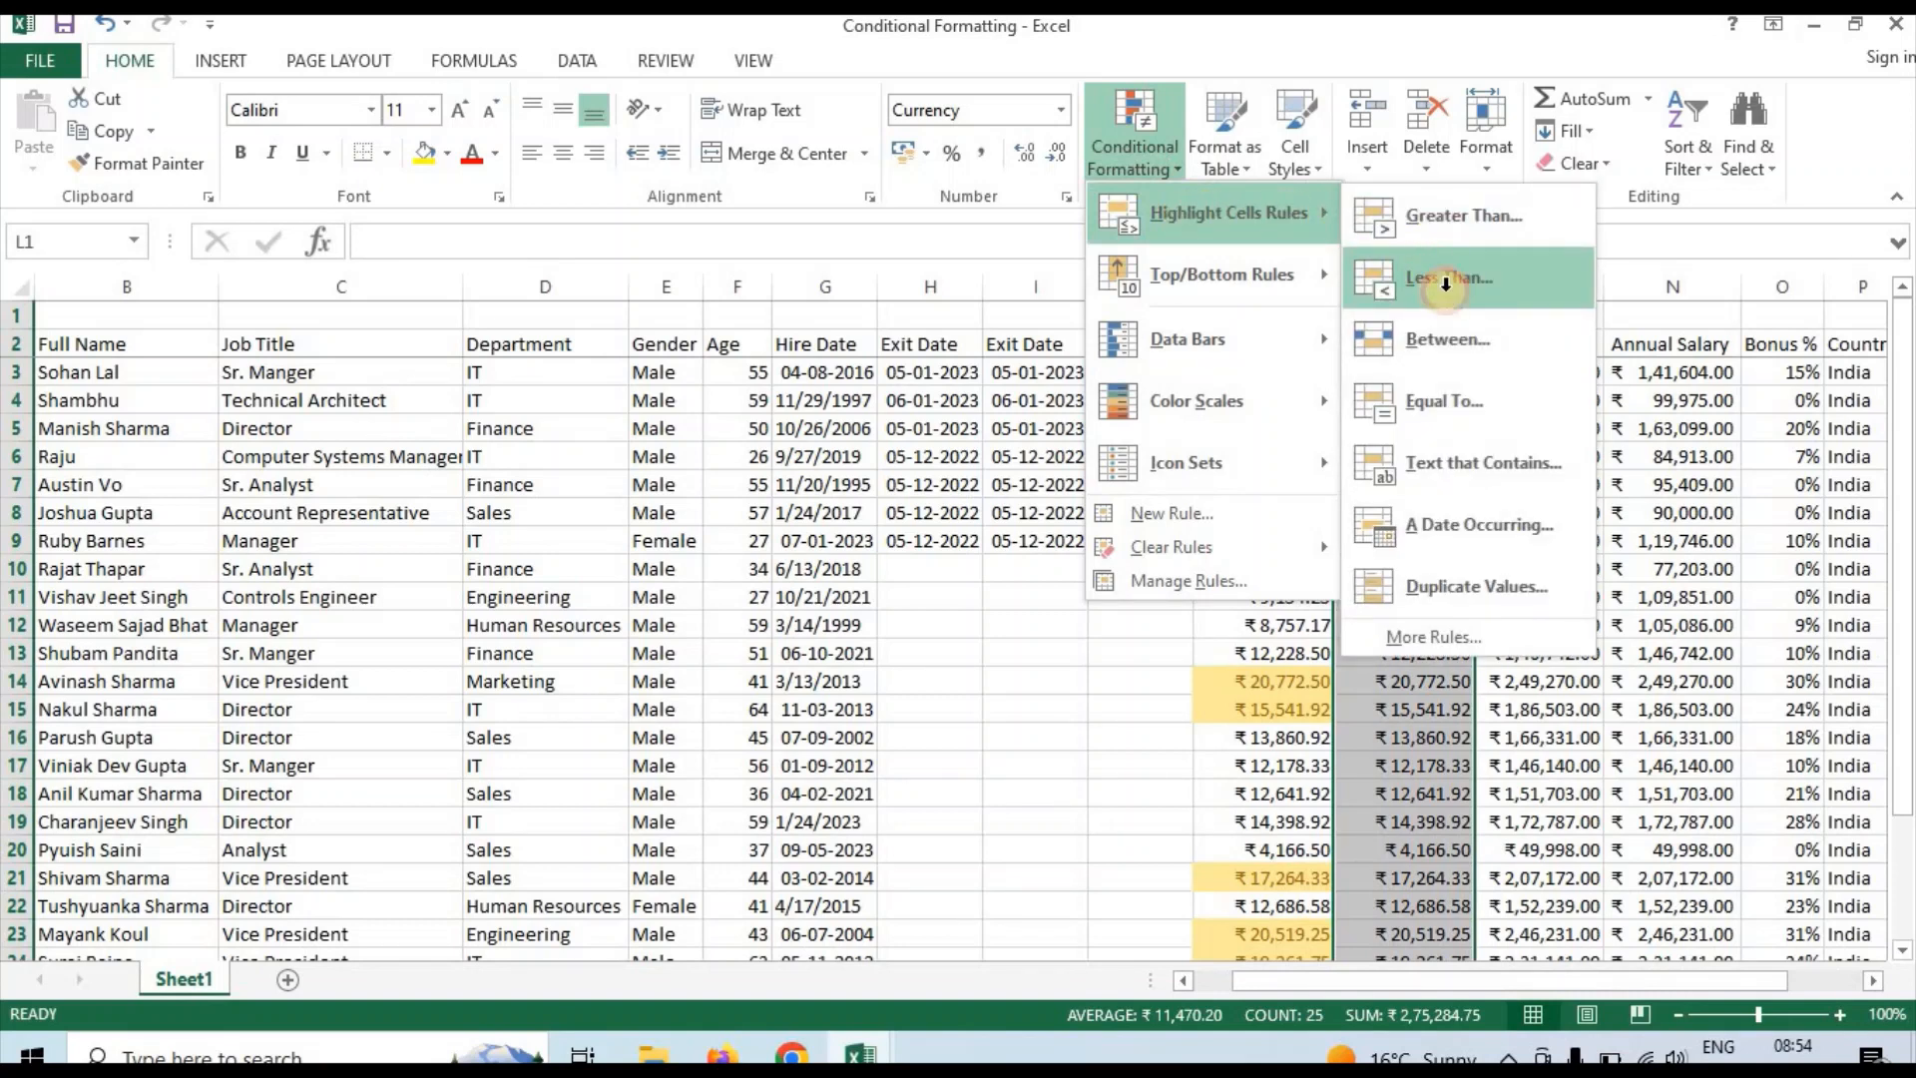
{"action": "left_click", "coordinate": [1446, 278]}
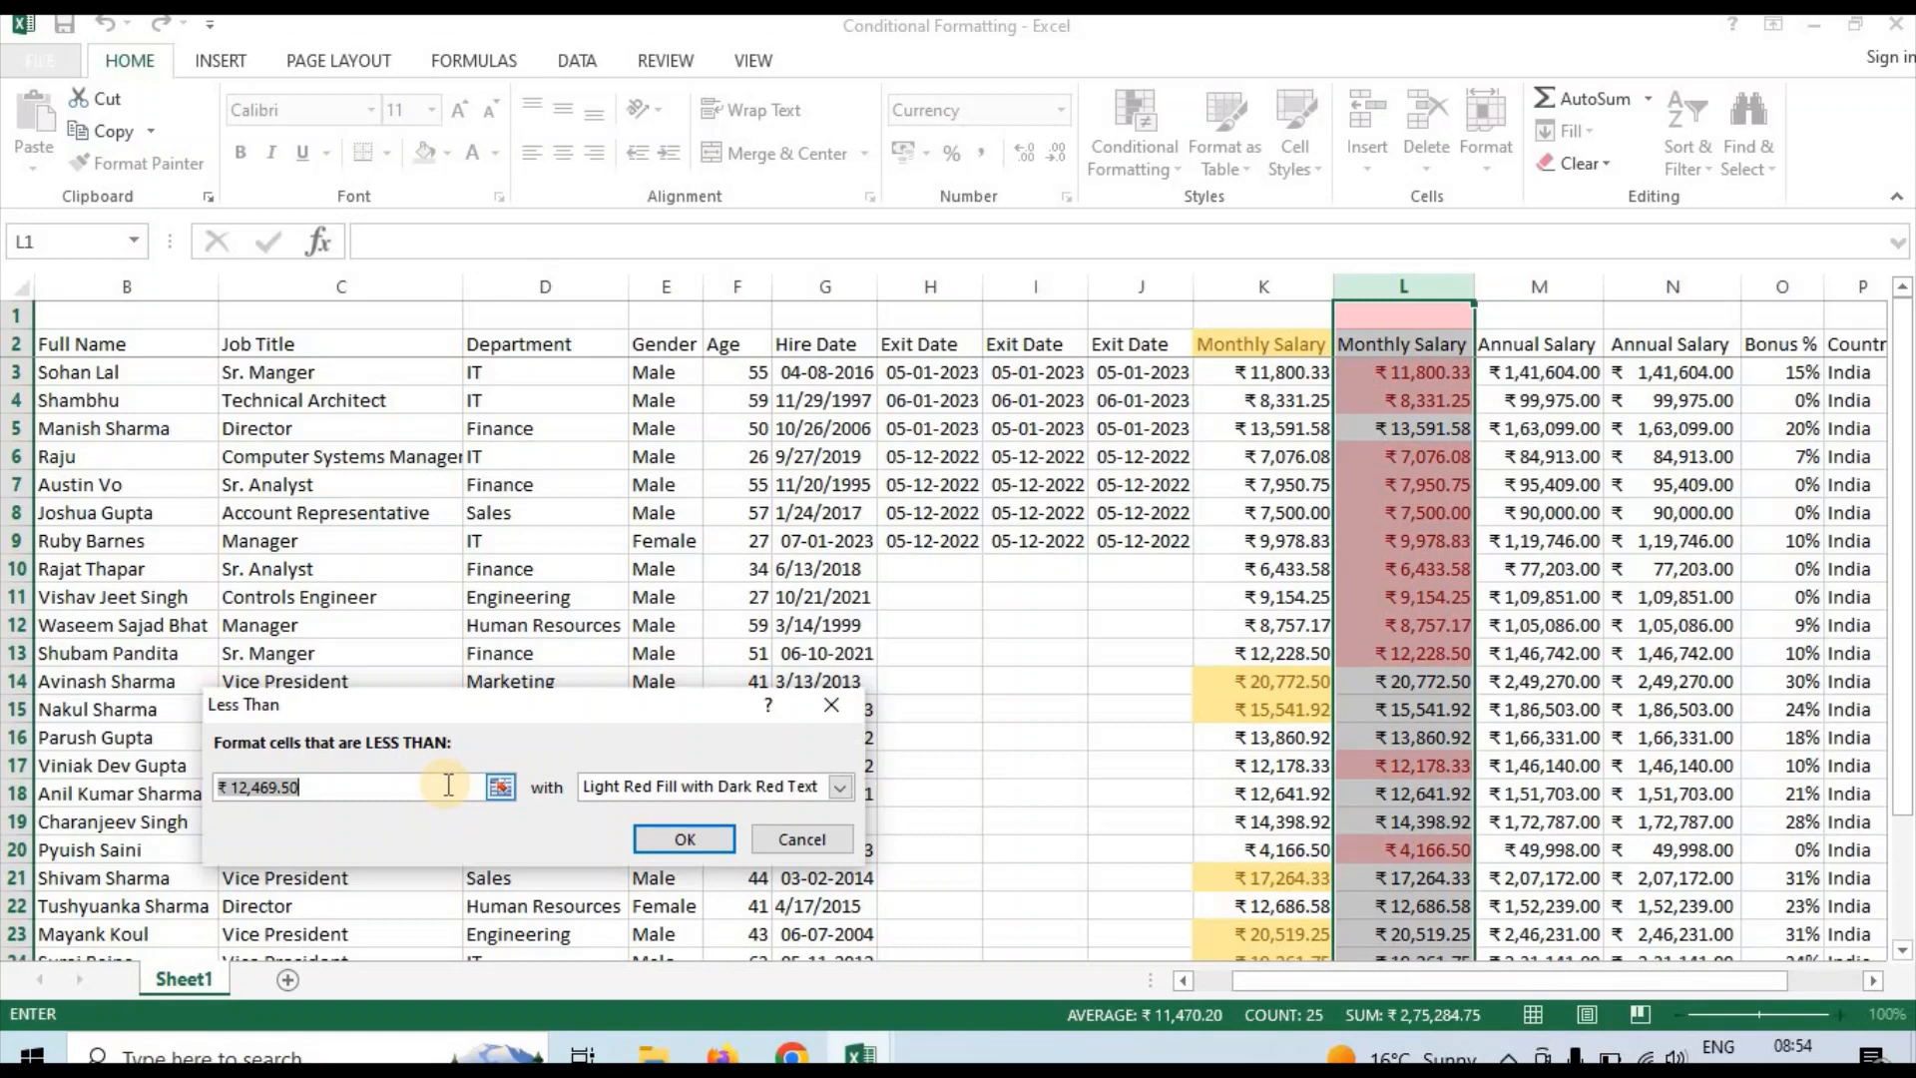
{"action": "type", "text": "15000"}
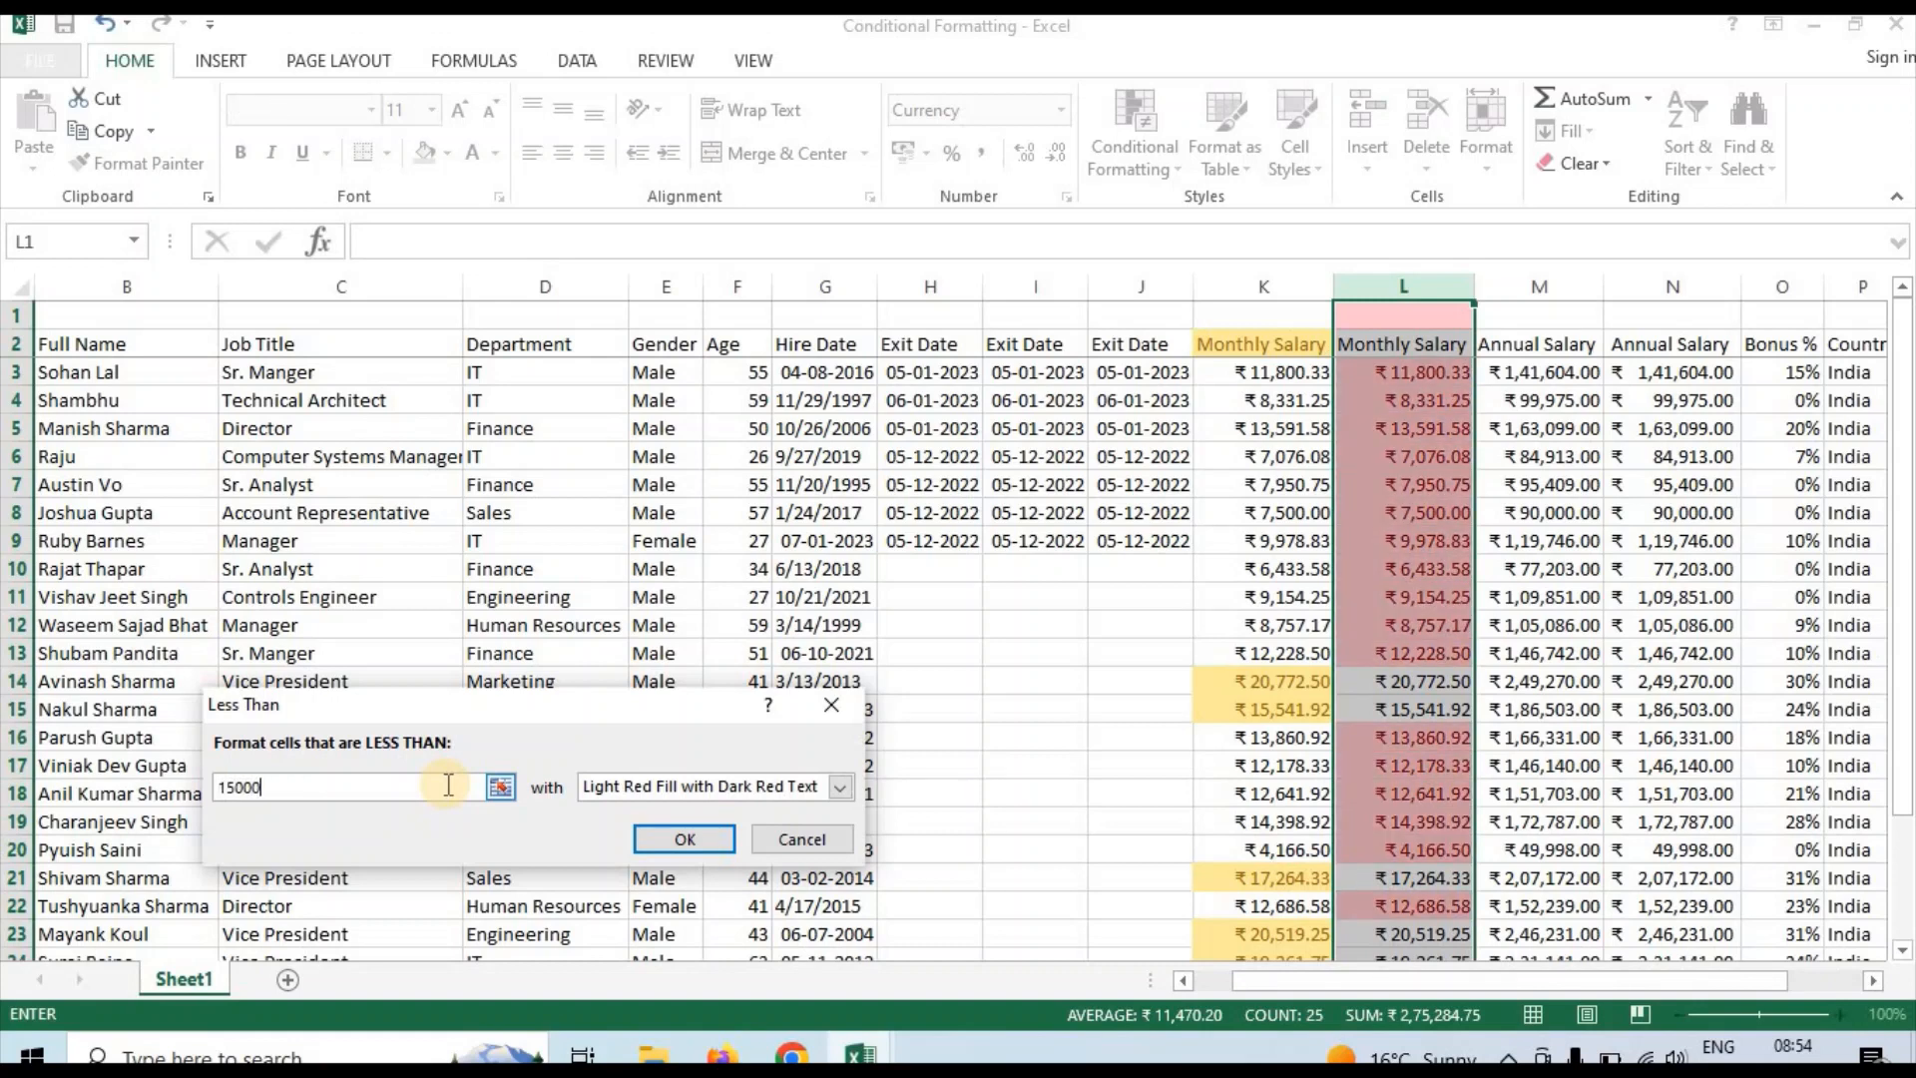
{"action": "left_click", "coordinate": [679, 844]}
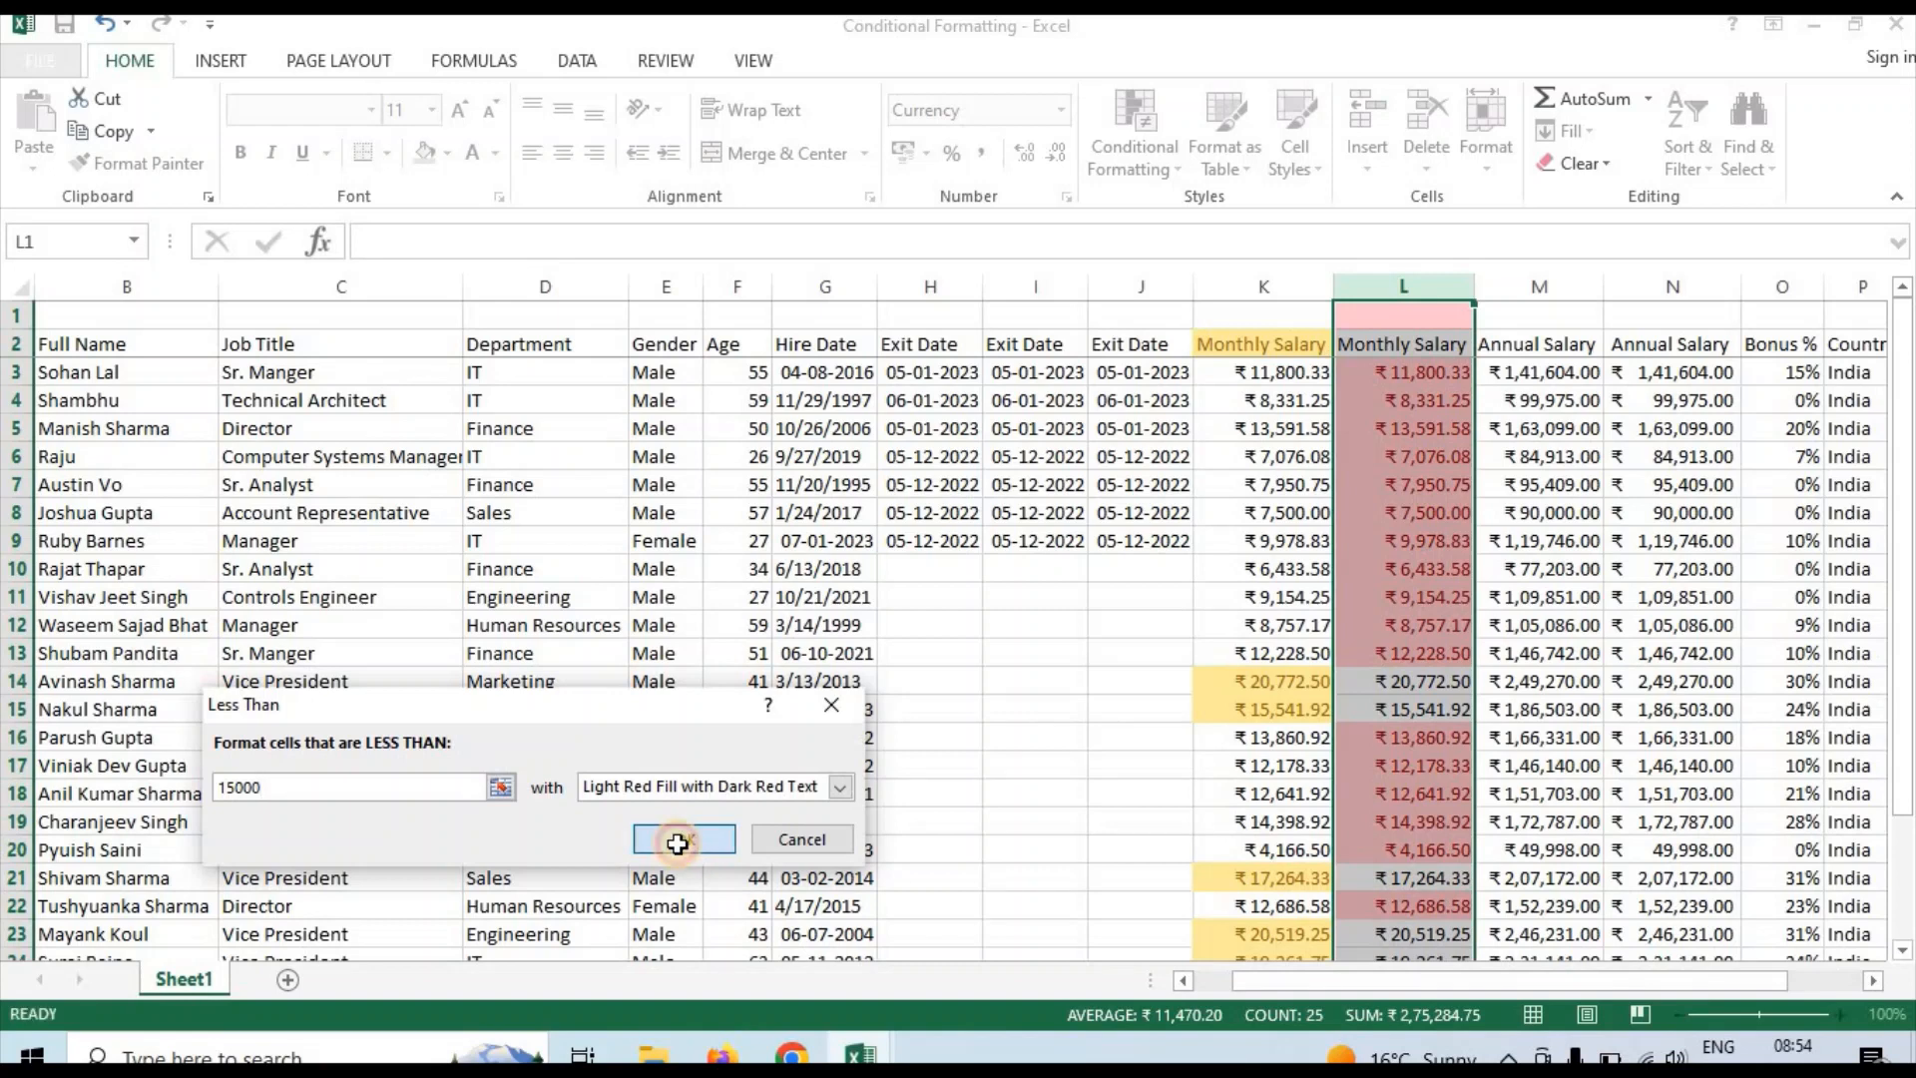
Examine the conditional highlighting down Monthly Salary column L, including the empty cells below the data and above the header
{"action": "left_click", "coordinate": [1463, 574]}
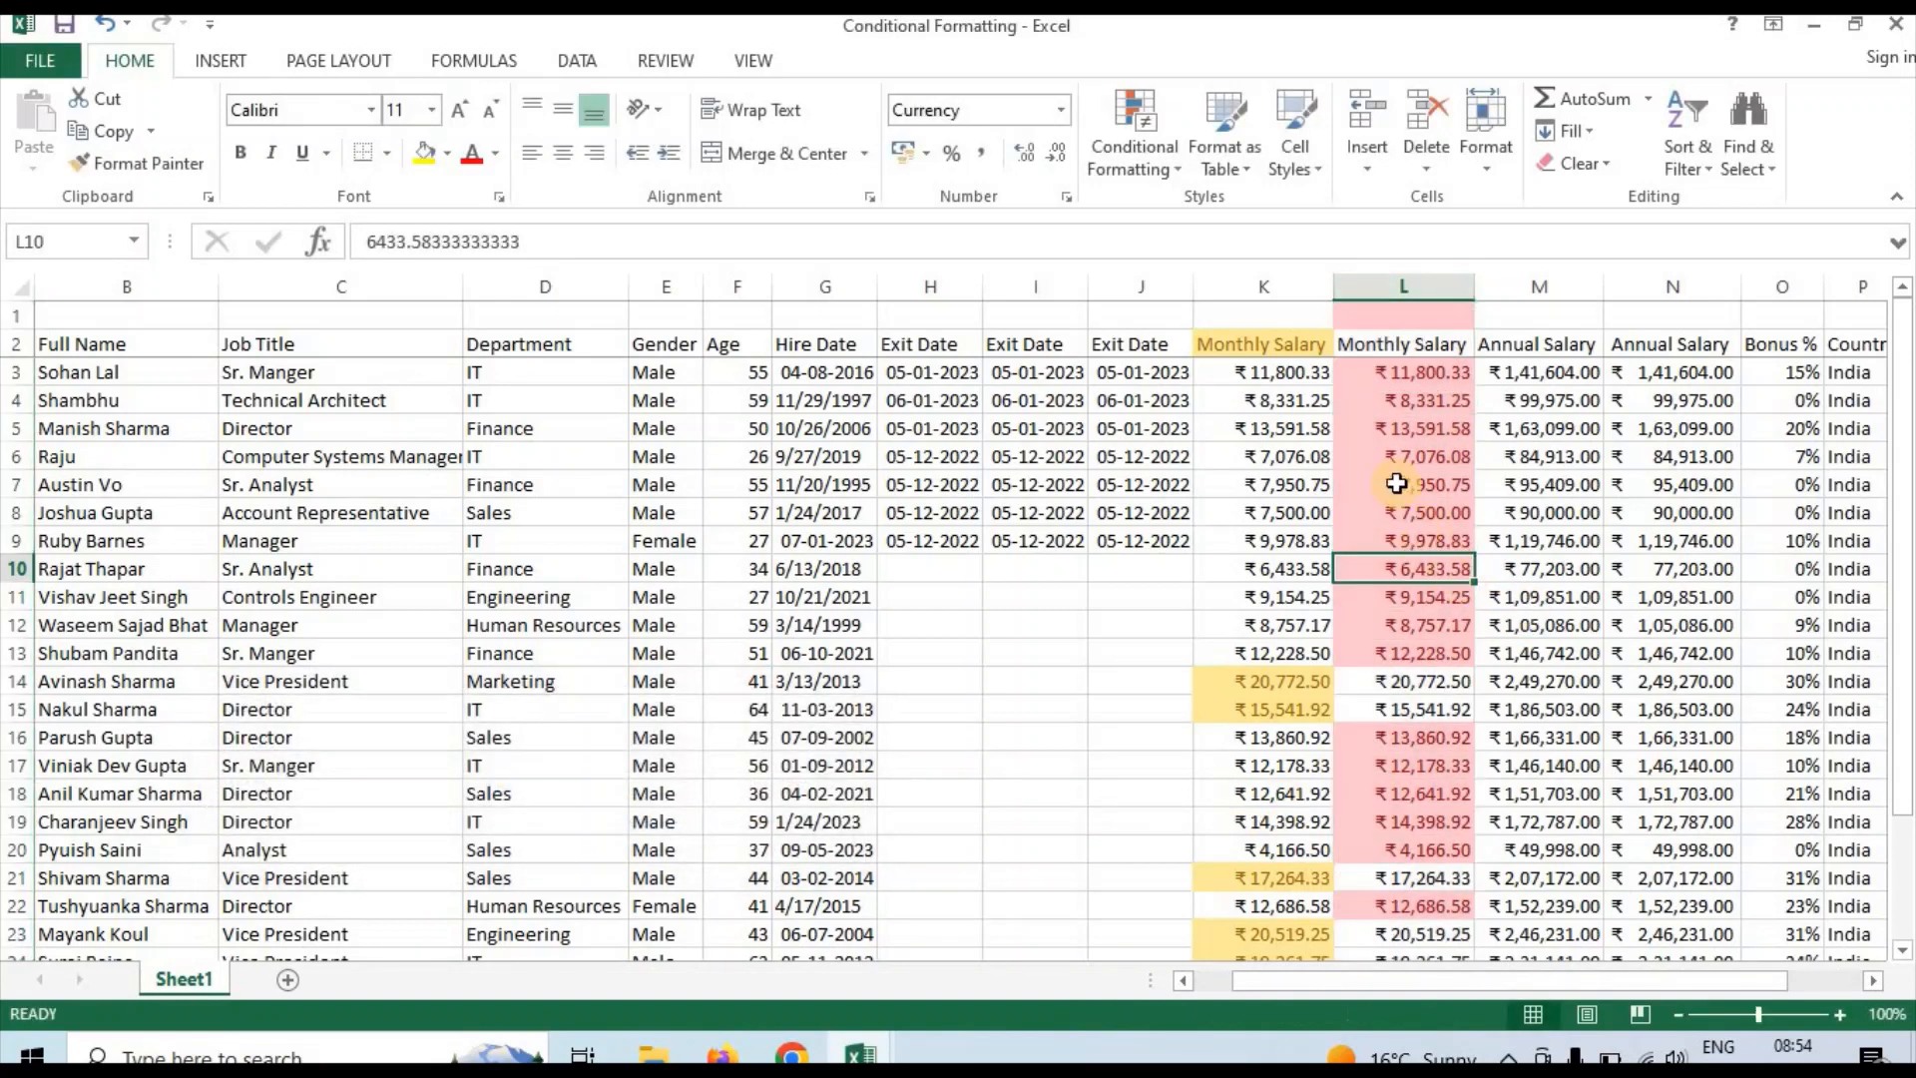
{"action": "left_click", "coordinate": [1397, 483]}
{"action": "key", "text": "Up"}
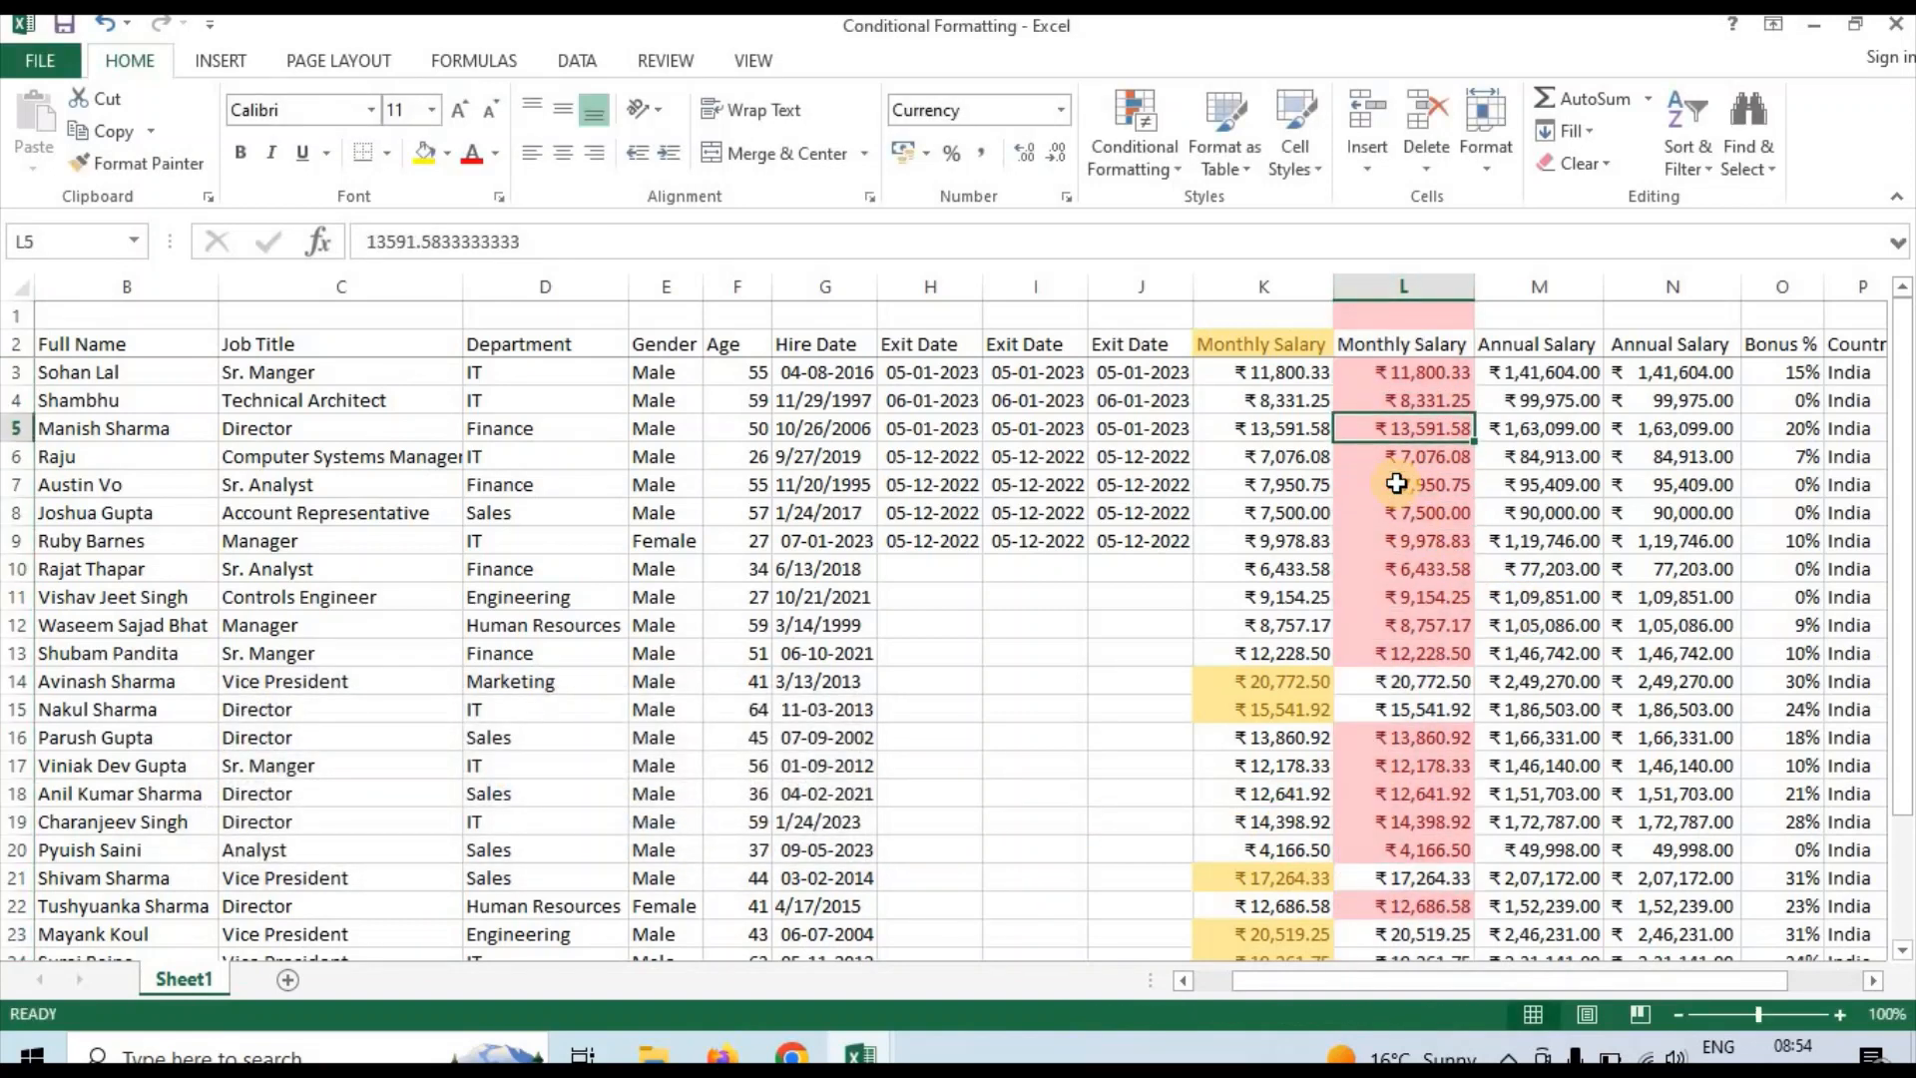
{"action": "key", "text": "Down"}
{"action": "key", "text": "Down"}
{"action": "key", "text": "Down"}
{"action": "key", "text": "Down"}
{"action": "key", "text": "Down"}
{"action": "key", "text": "Down"}
{"action": "key", "text": "Down"}
{"action": "key", "text": "Down"}
{"action": "key", "text": "Down"}
{"action": "key", "text": "Down"}
{"action": "key", "text": "Down"}
{"action": "key", "text": "Down"}
{"action": "key", "text": "Down"}
{"action": "key", "text": "Down"}
{"action": "key", "text": "Down"}
{"action": "key", "text": "Down"}
{"action": "key", "text": "Down"}
{"action": "key", "text": "Down"}
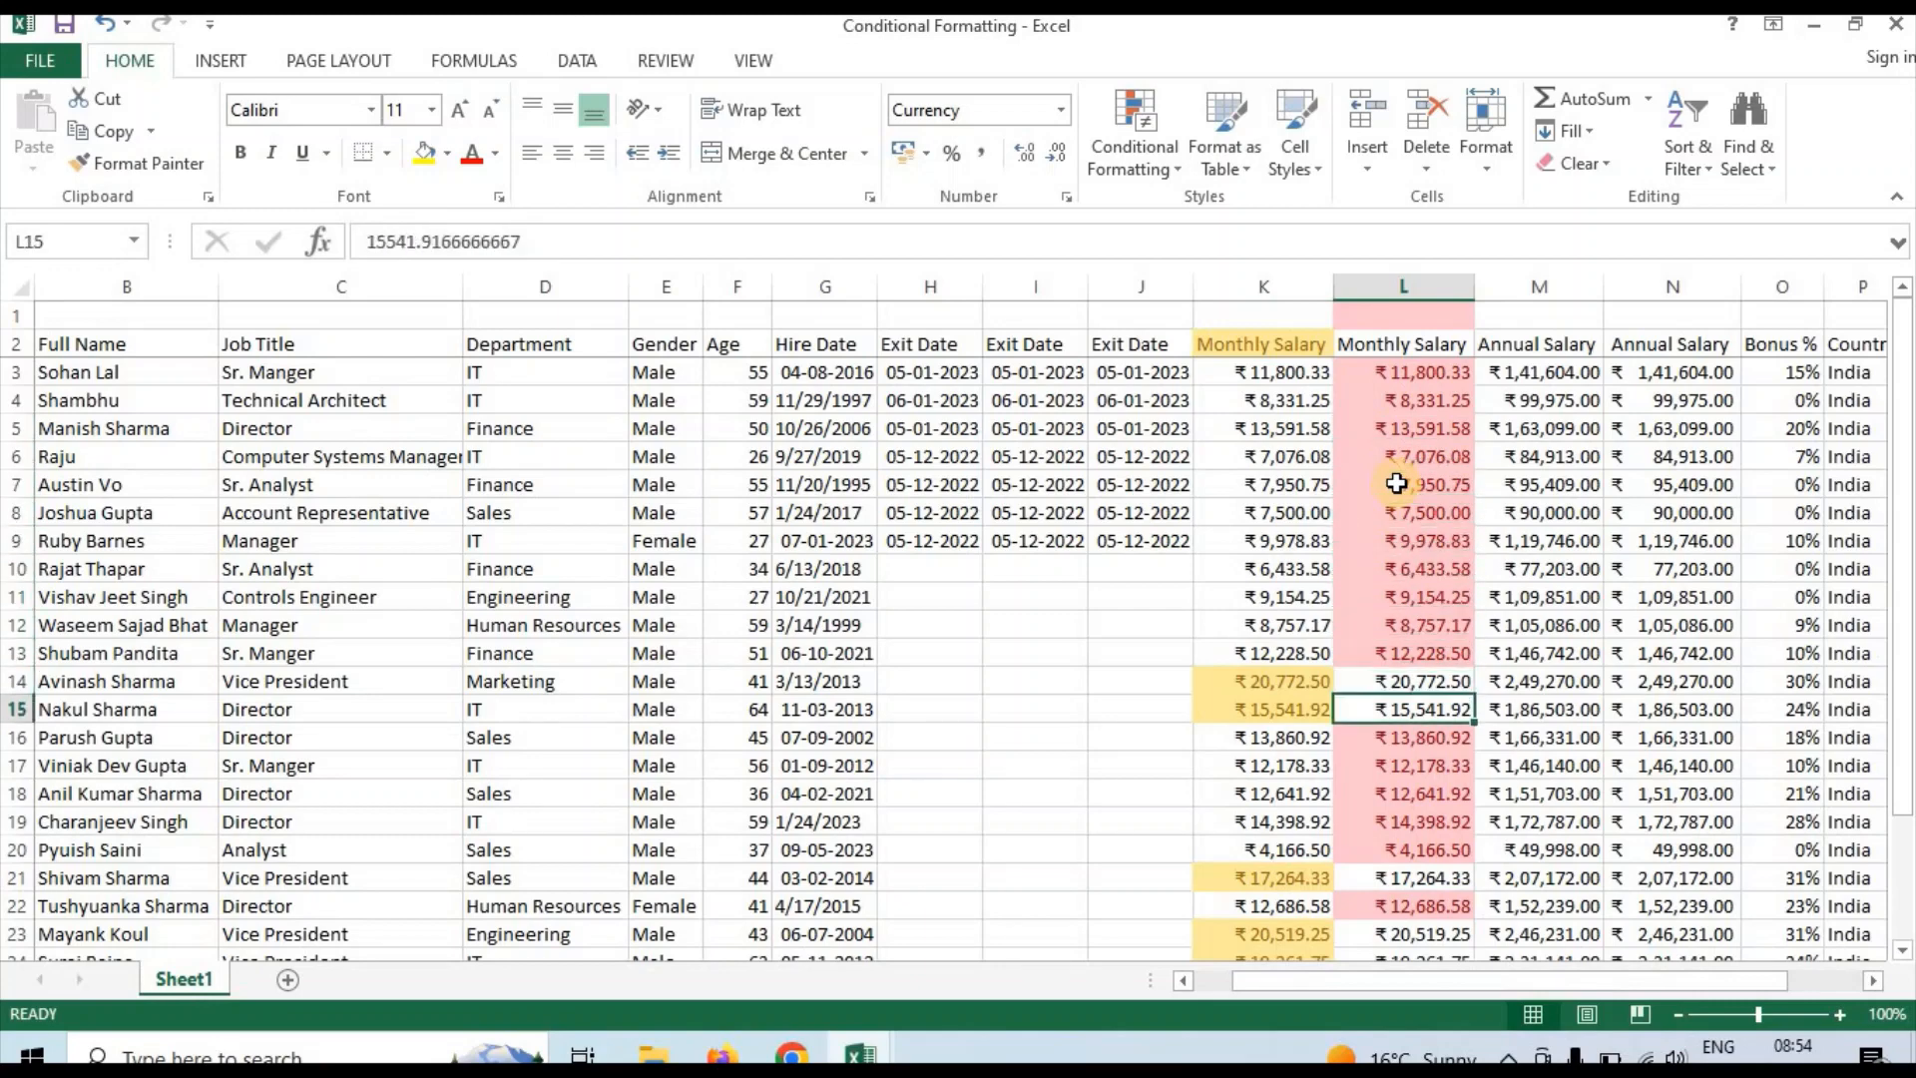
{"action": "key", "text": "Down"}
{"action": "key", "text": "Down"}
{"action": "key", "text": "Down"}
{"action": "key", "text": "Down"}
{"action": "key", "text": "Down"}
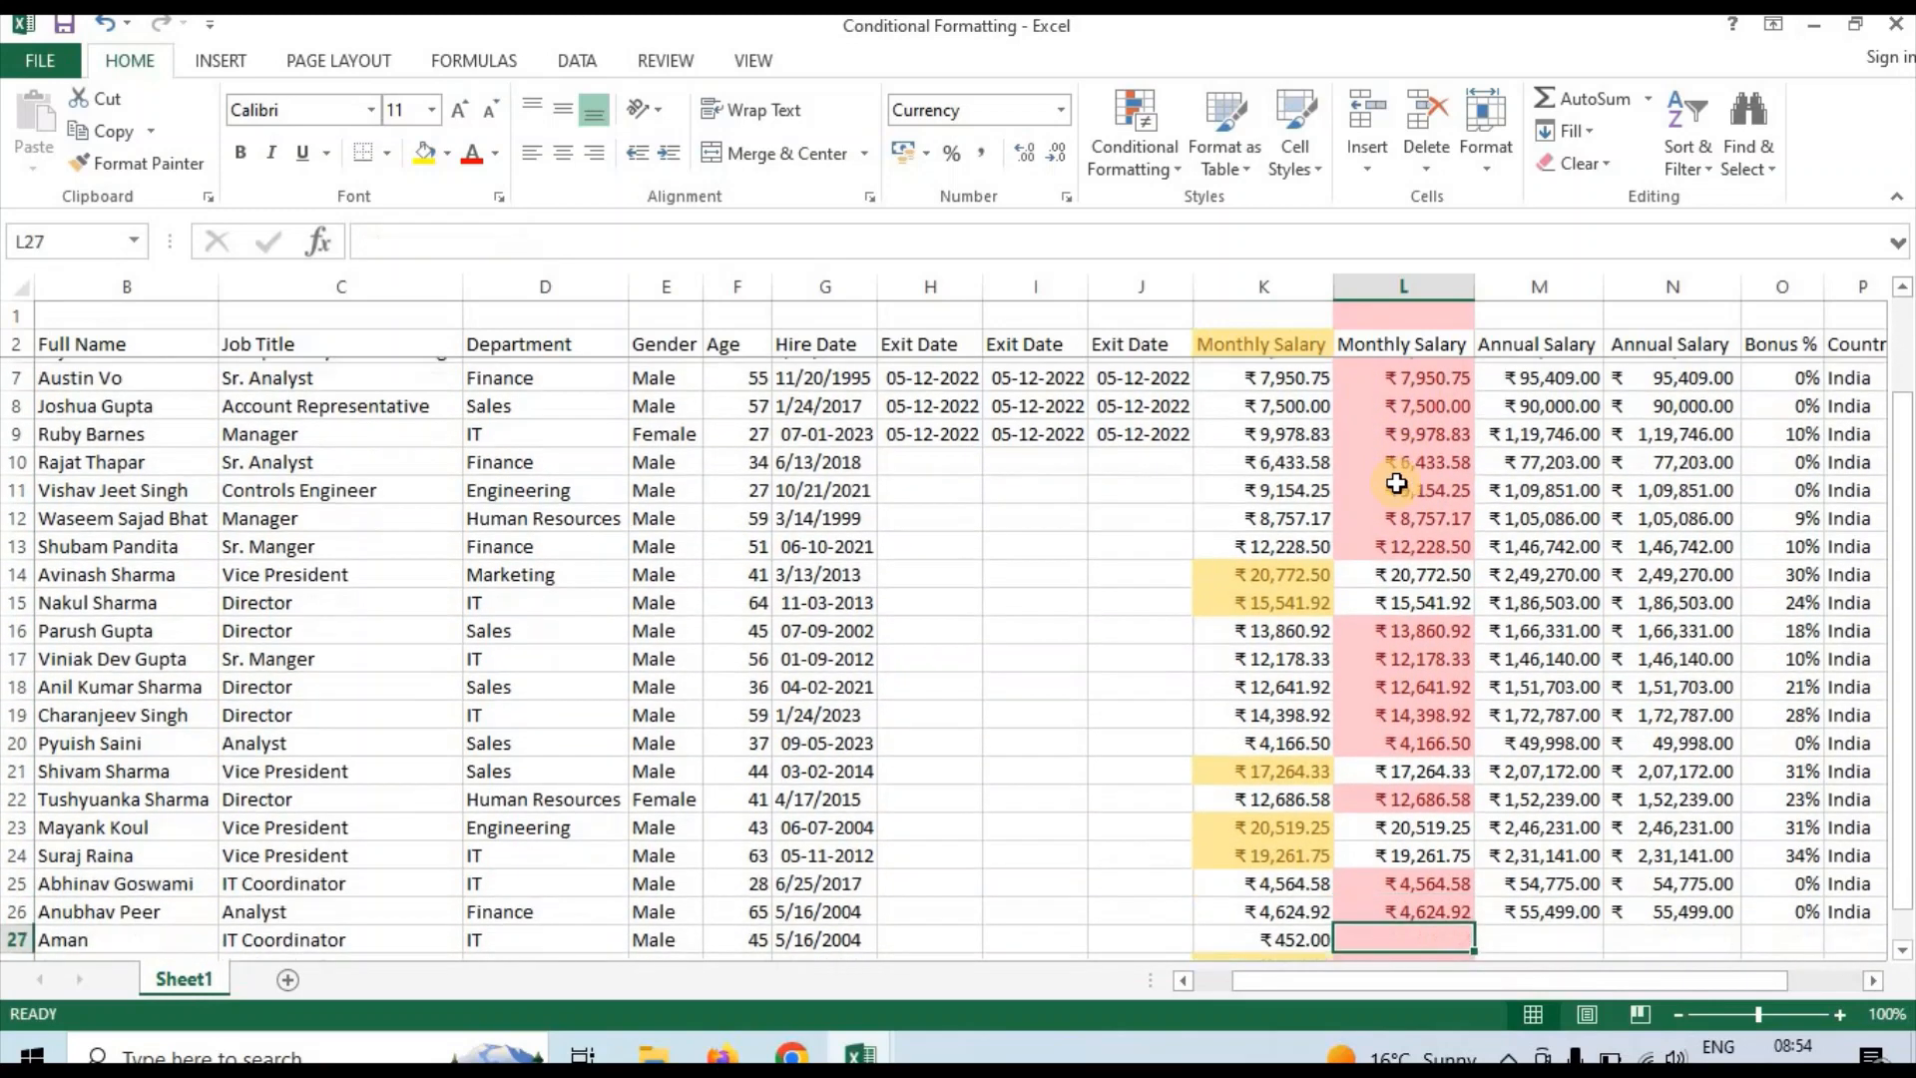
{"action": "key", "text": "Up"}
{"action": "key", "text": "Up"}
{"action": "key", "text": "Up"}
{"action": "key", "text": "Up"}
{"action": "key", "text": "Up"}
{"action": "key", "text": "Up"}
{"action": "key", "text": "Up"}
{"action": "key", "text": "Up"}
{"action": "key", "text": "Up"}
{"action": "key", "text": "Up"}
{"action": "key", "text": "Up"}
{"action": "key", "text": "Up"}
{"action": "key", "text": "Up"}
{"action": "key", "text": "Up"}
{"action": "key", "text": "Up"}
{"action": "key", "text": "Up"}
{"action": "key", "text": "Up"}
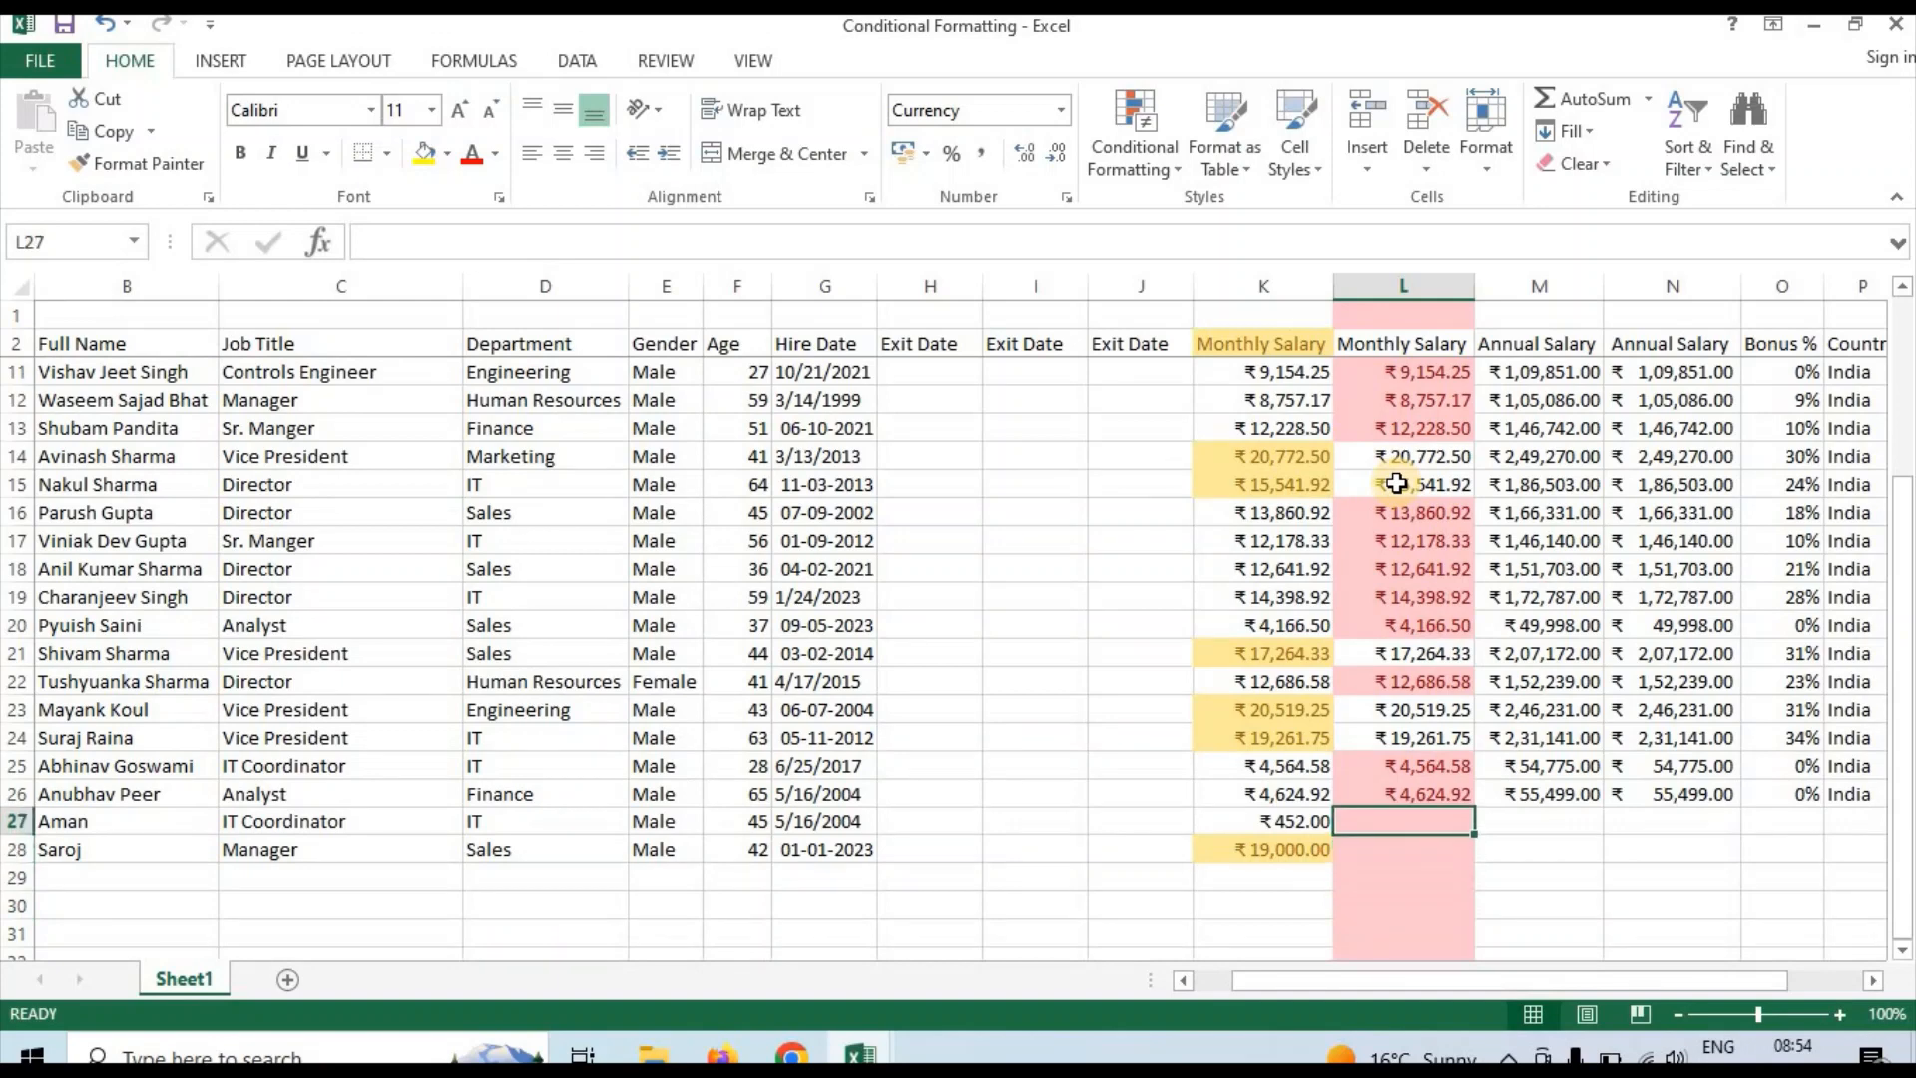
{"action": "key", "text": "Up"}
{"action": "key", "text": "Up"}
{"action": "key", "text": "Up"}
{"action": "key", "text": "Up"}
{"action": "key", "text": "Up"}
{"action": "key", "text": "Up"}
{"action": "key", "text": "Up"}
{"action": "key", "text": "Up"}
{"action": "key", "text": "Up"}
{"action": "key", "text": "Up"}
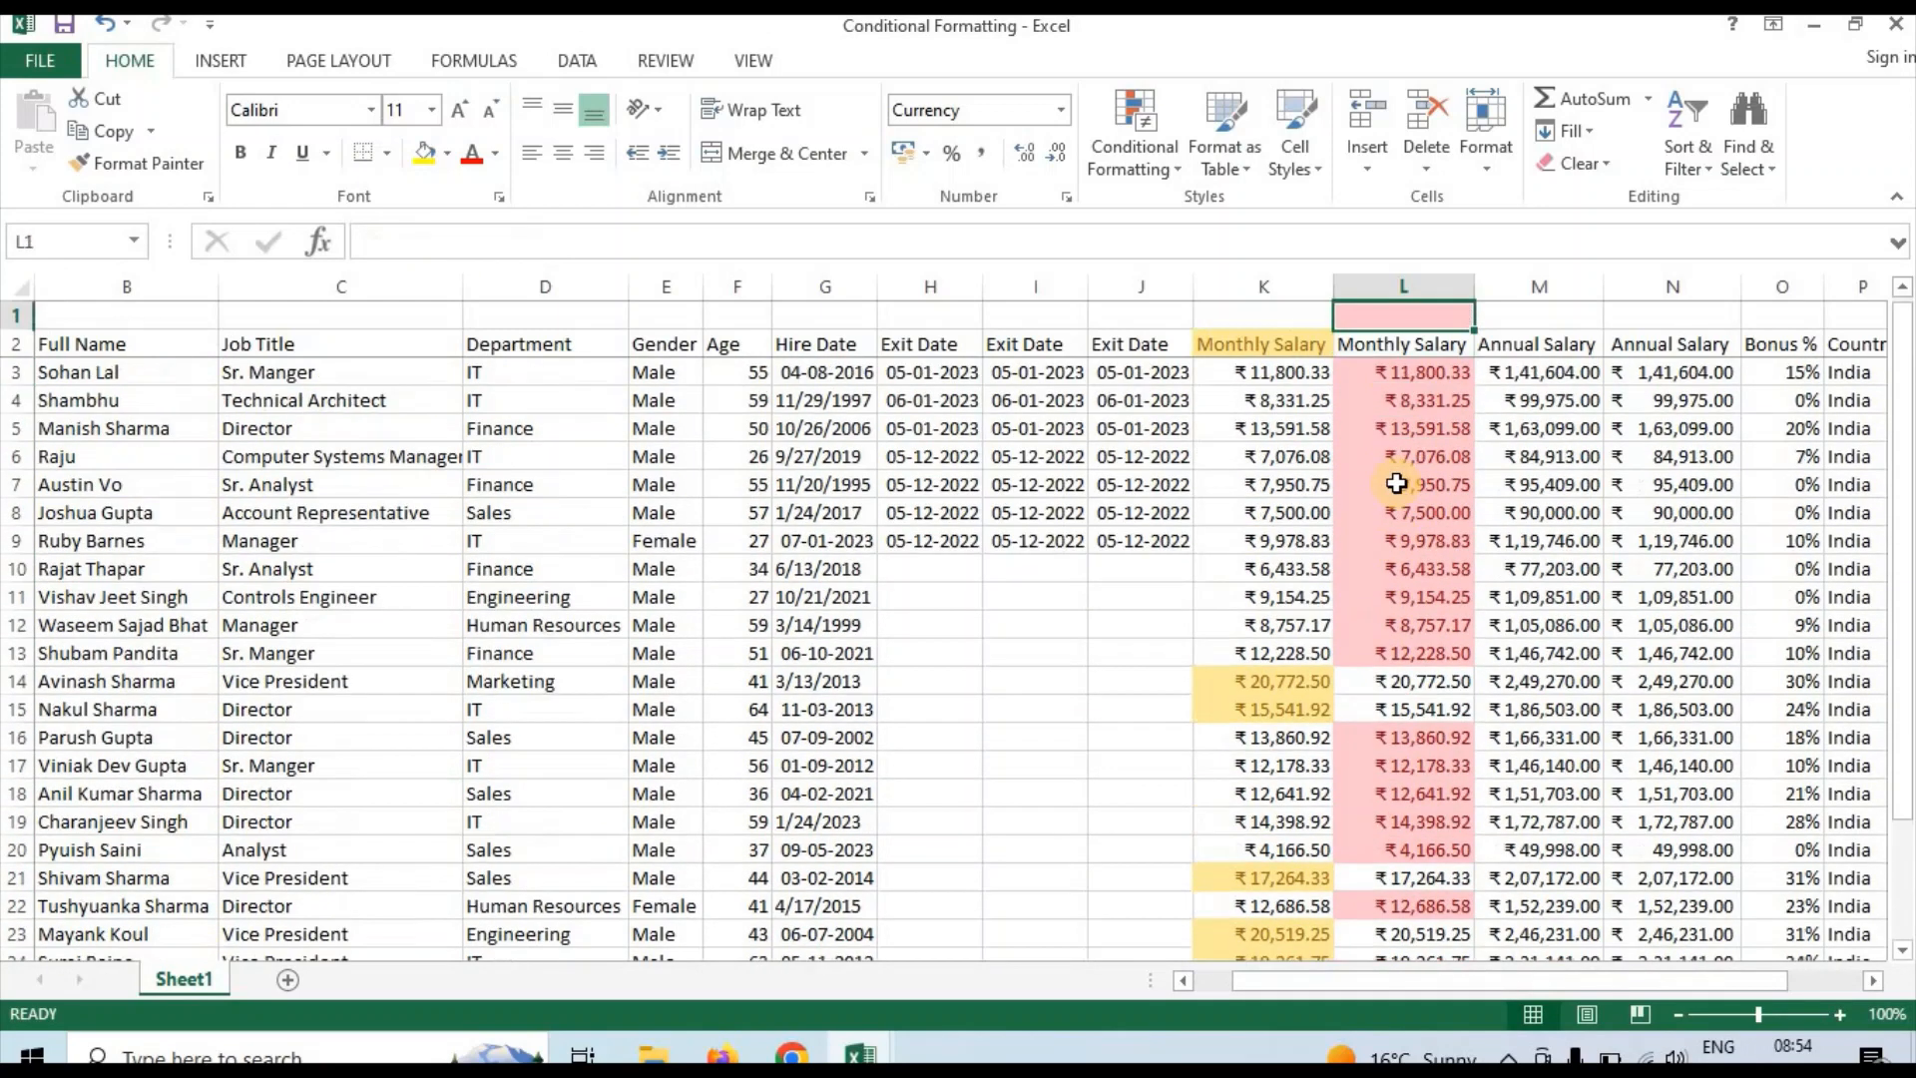
Check the upper rows of Monthly Salary column L against the less-than-15000 highlight rule
{"action": "key", "text": "Down"}
{"action": "key", "text": "Down"}
{"action": "key", "text": "Down"}
{"action": "key", "text": "Down"}
{"action": "key", "text": "Down"}
{"action": "key", "text": "Down"}
{"action": "key", "text": "Down"}
{"action": "key", "text": "Down"}
{"action": "key", "text": "Down"}
{"action": "key", "text": "Down"}
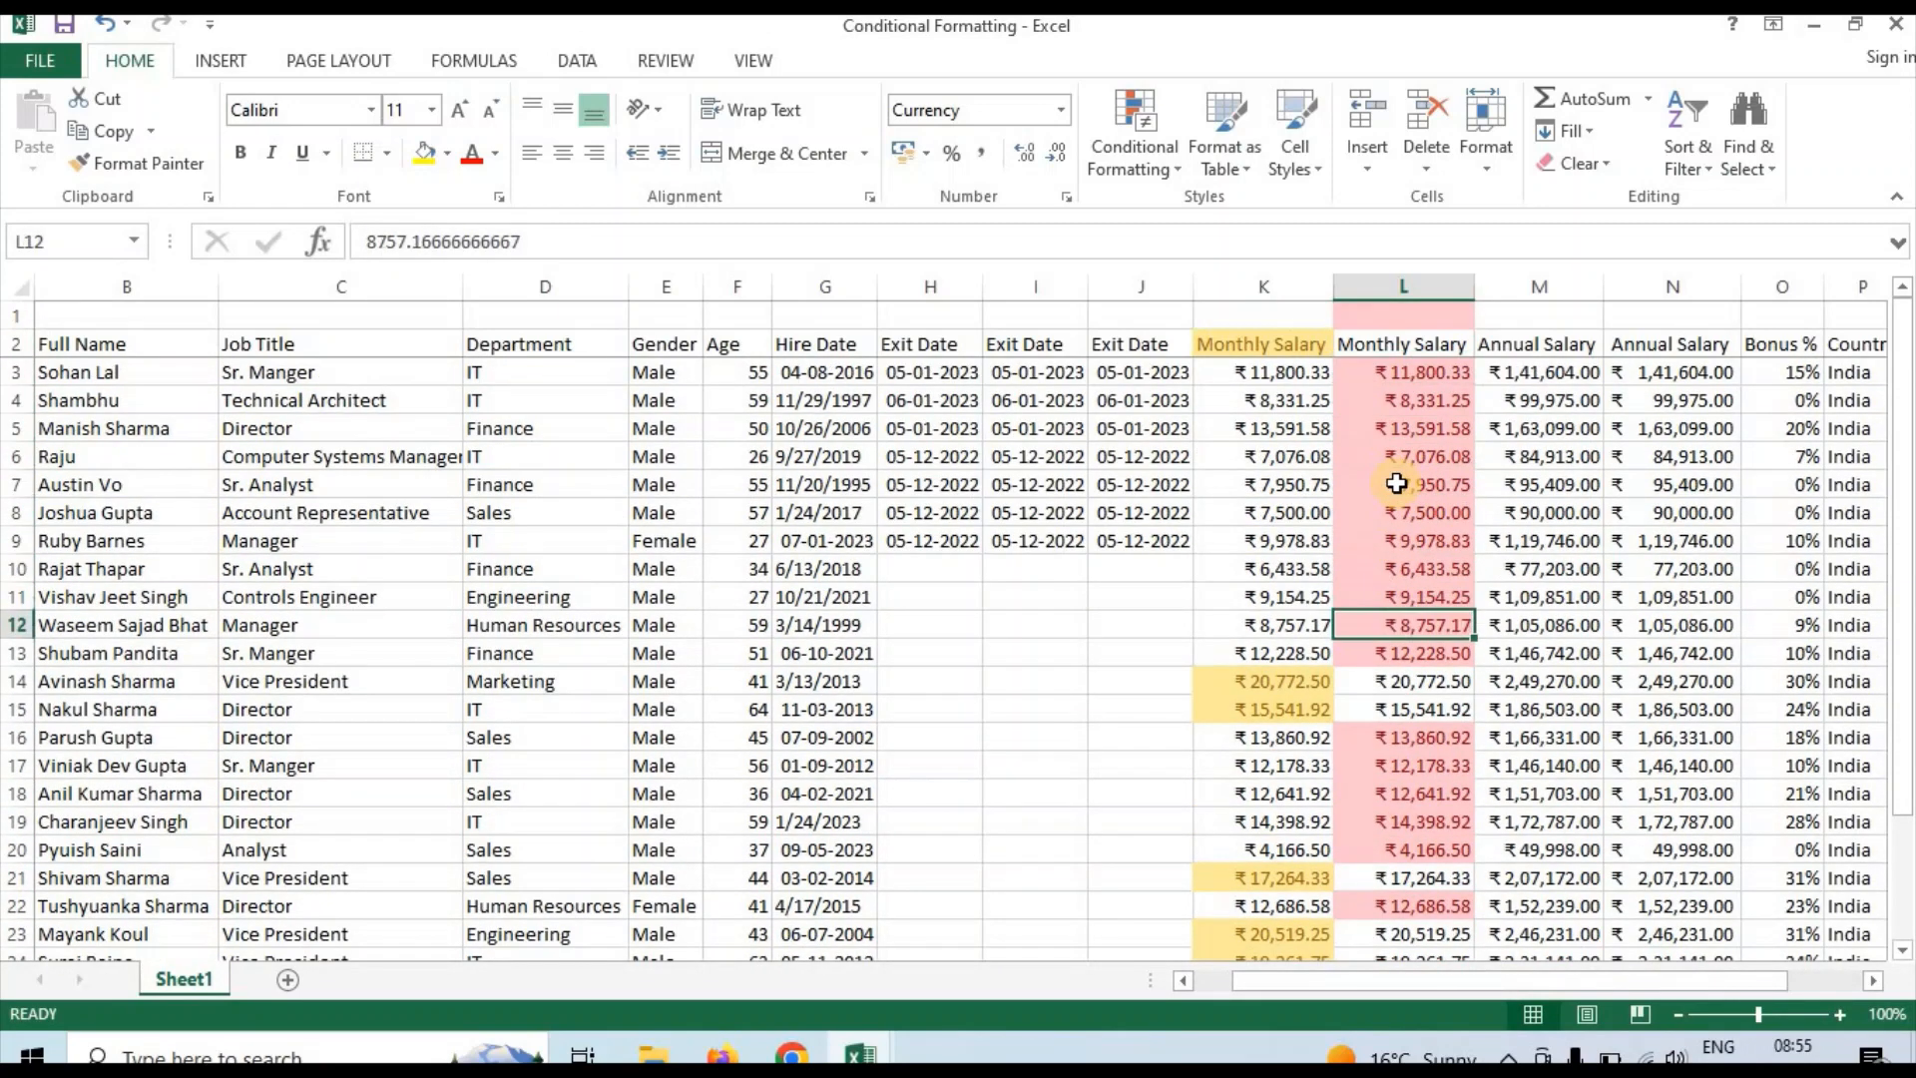
Start a Between highlight rule on the whole Annual Salary column M with a lower limit of 150000
{"action": "left_click", "coordinate": [1516, 479]}
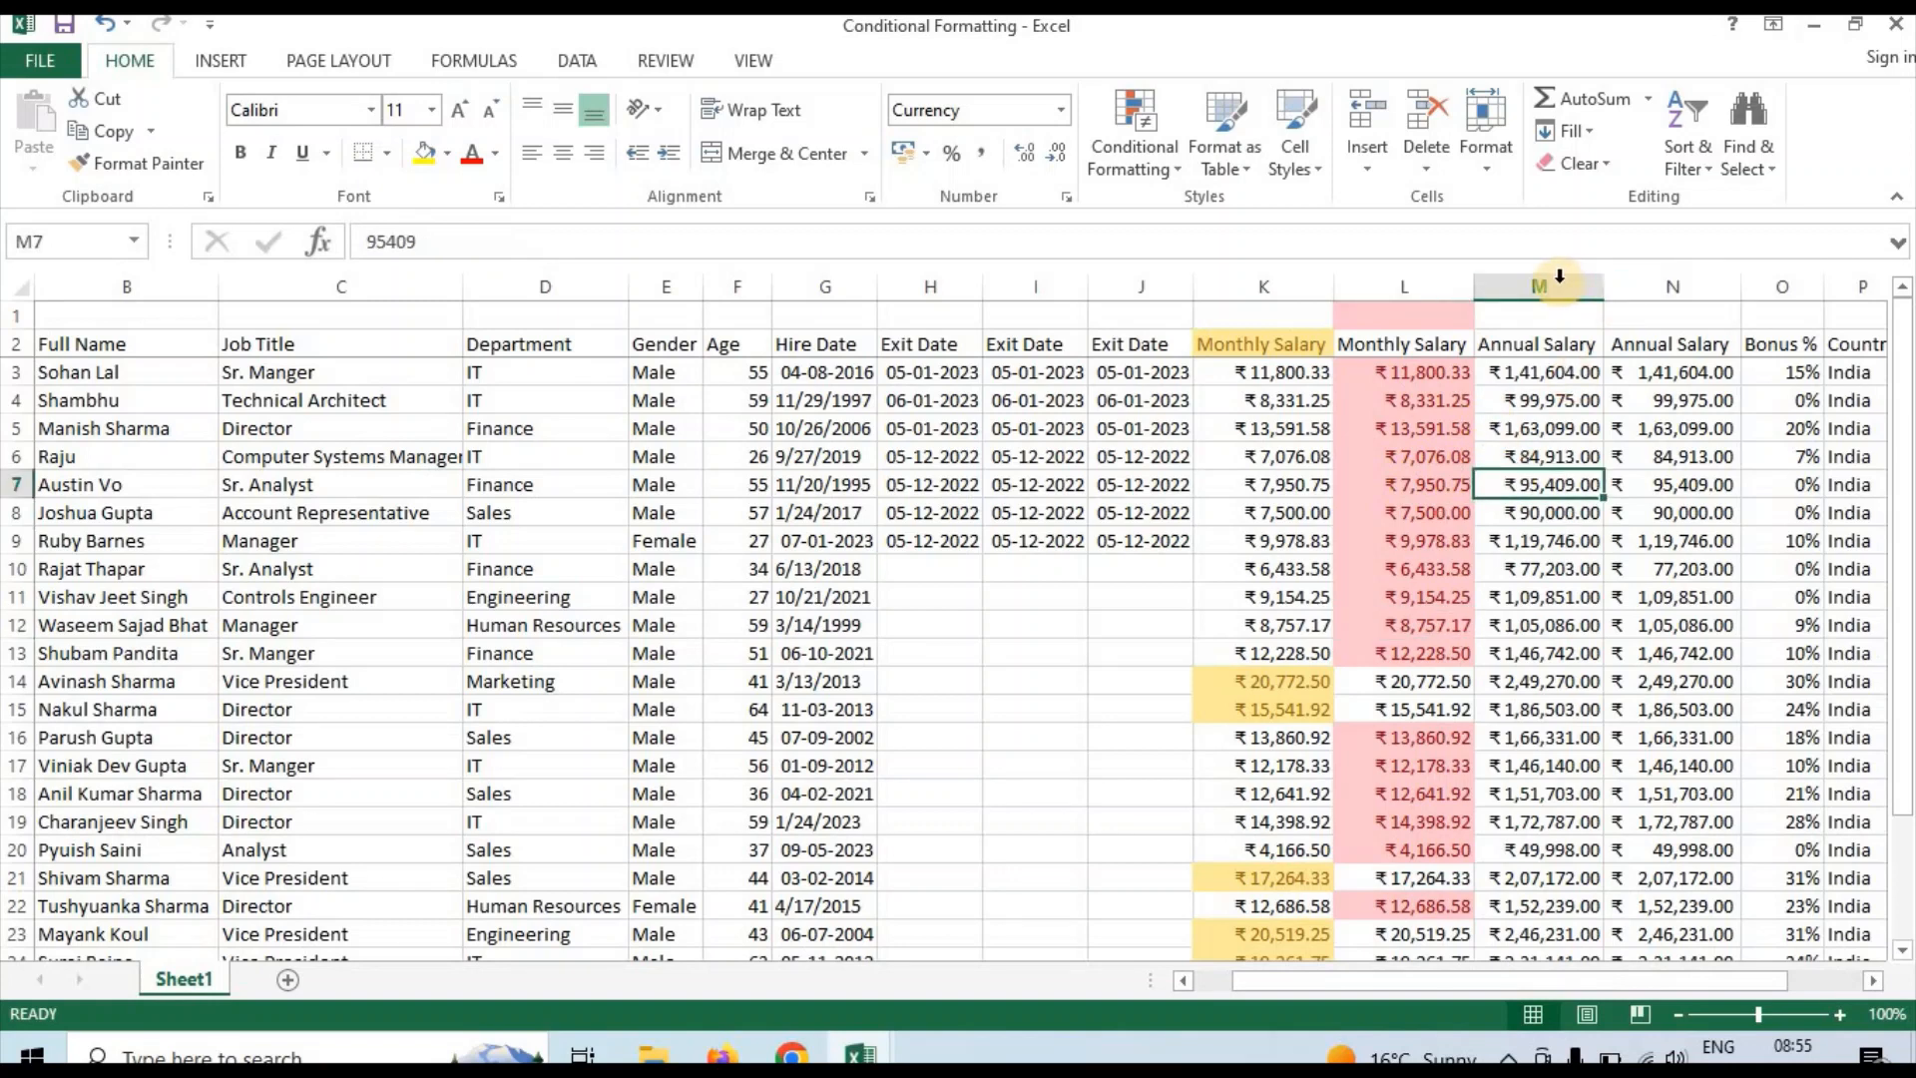
{"action": "left_click", "coordinate": [1558, 280]}
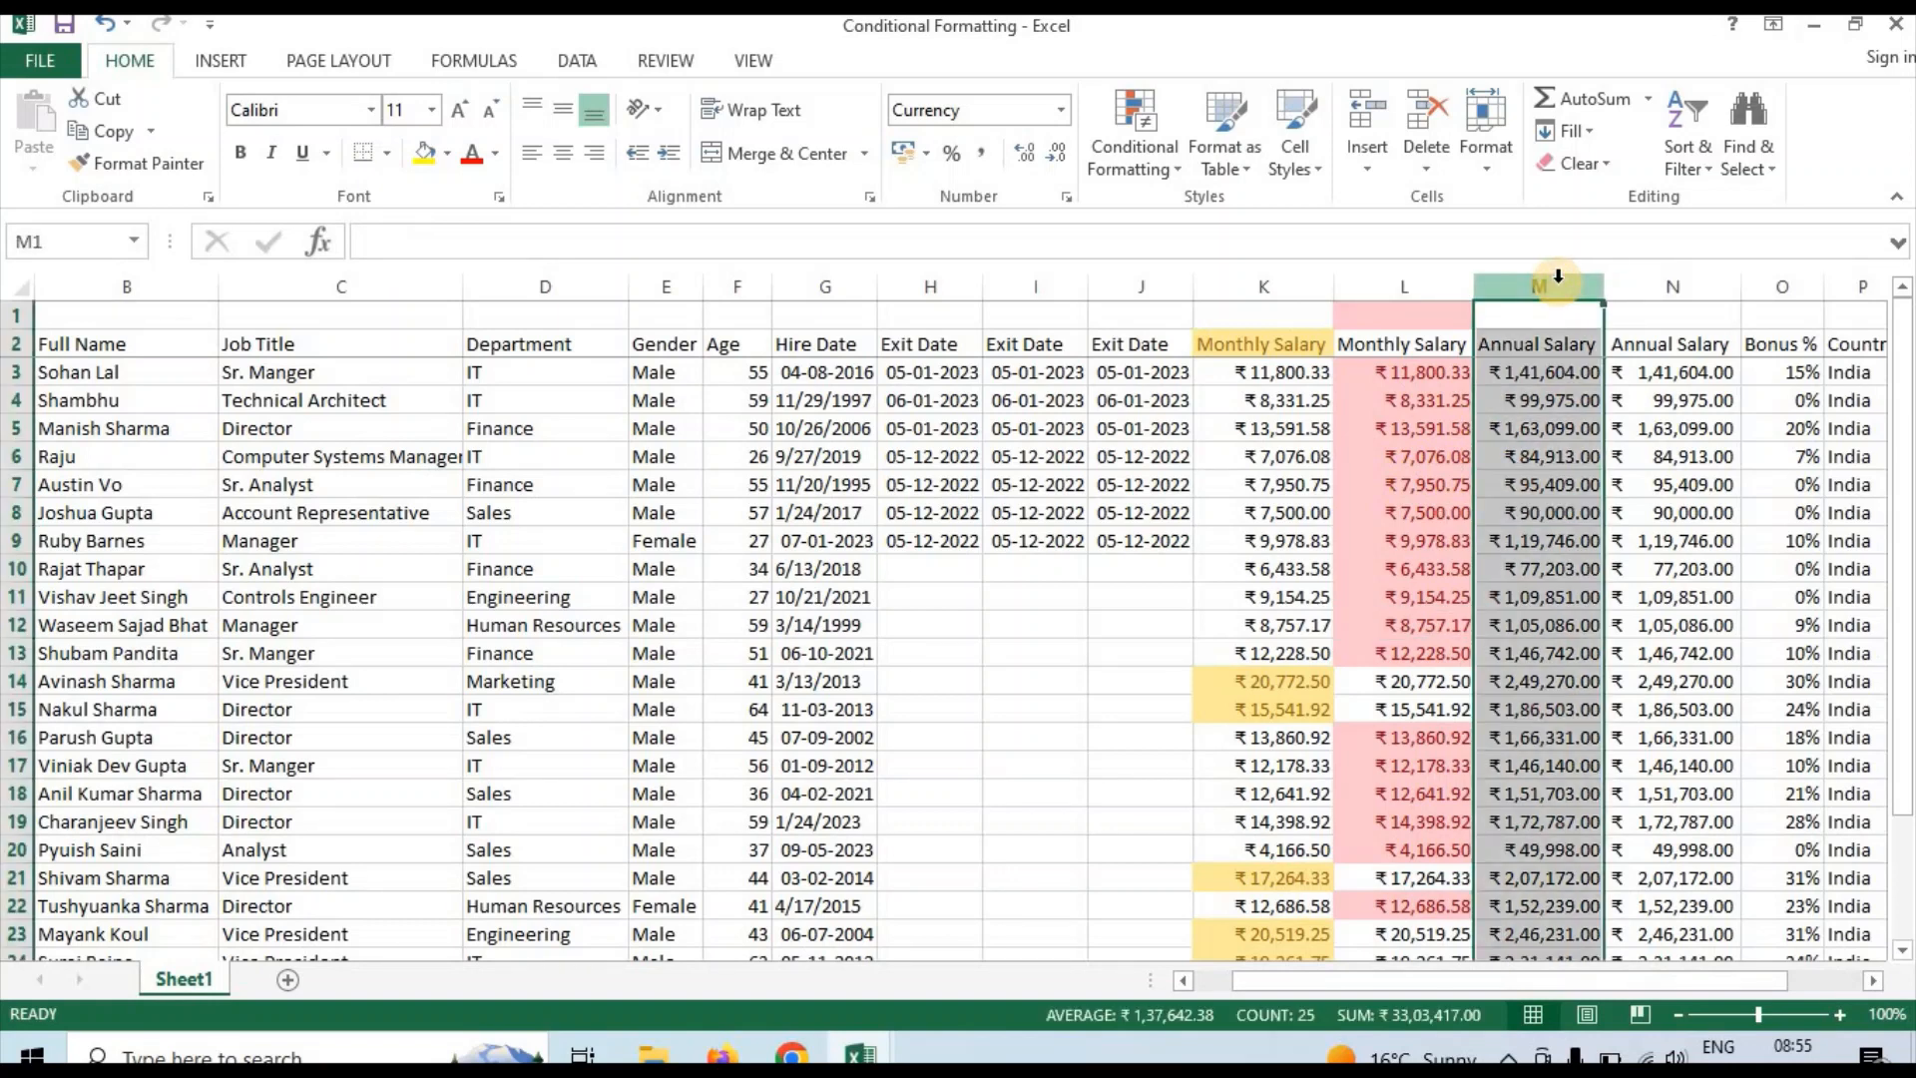
{"action": "left_click", "coordinate": [1155, 178]}
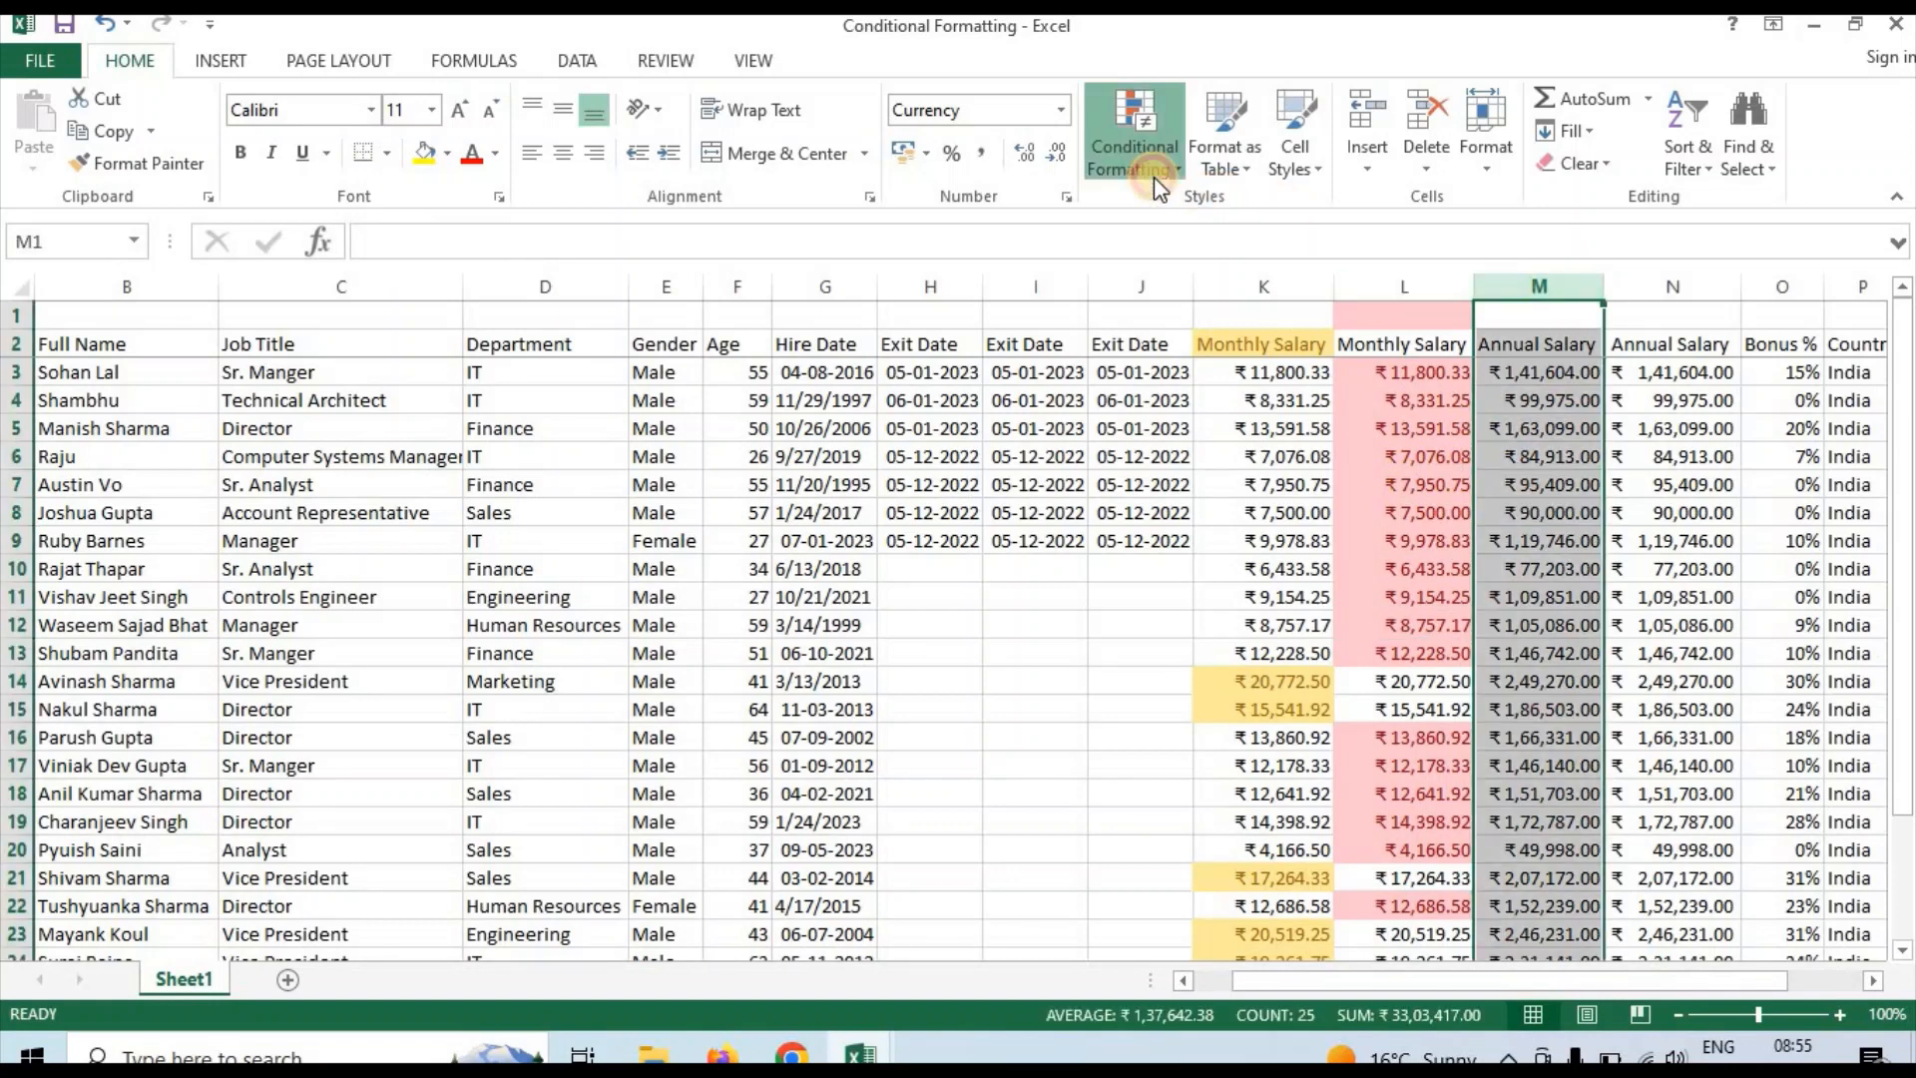
{"action": "mouse_move", "coordinate": [1175, 219]}
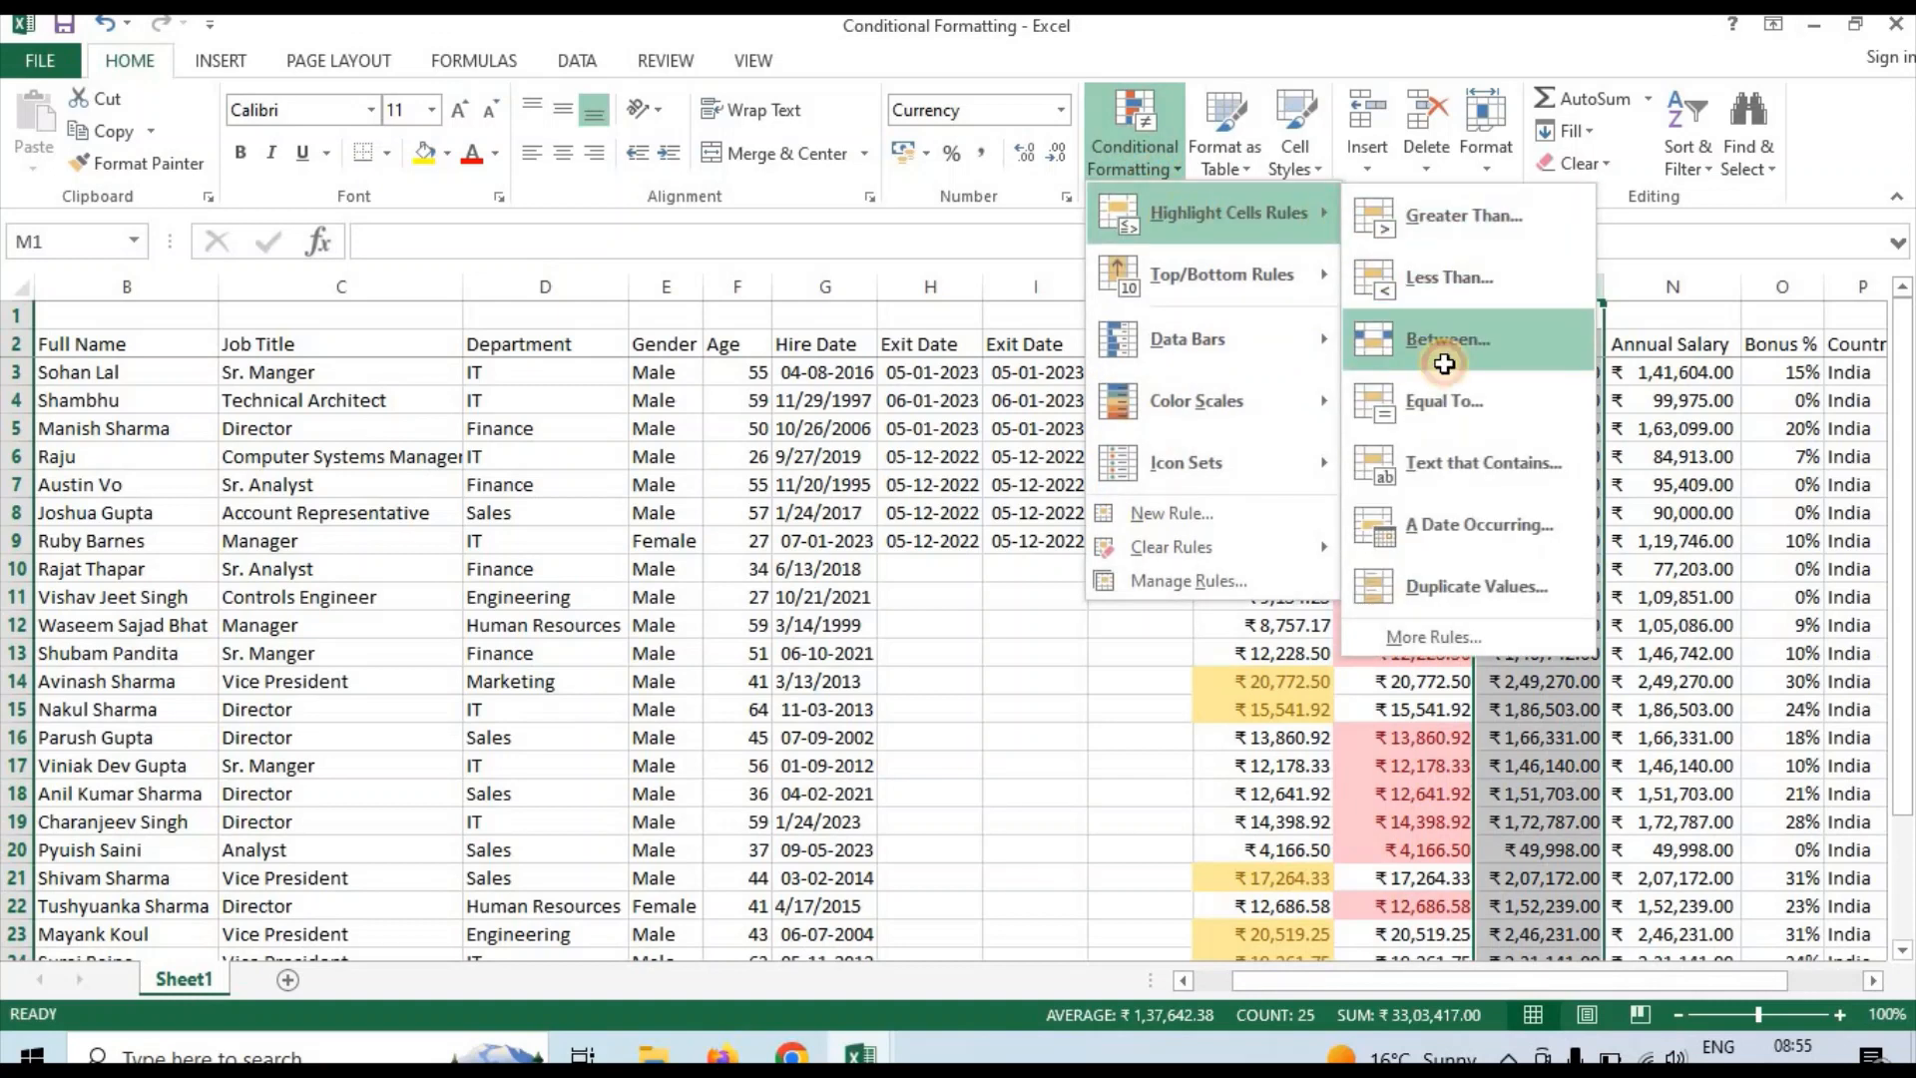
{"action": "left_click", "coordinate": [1447, 362]}
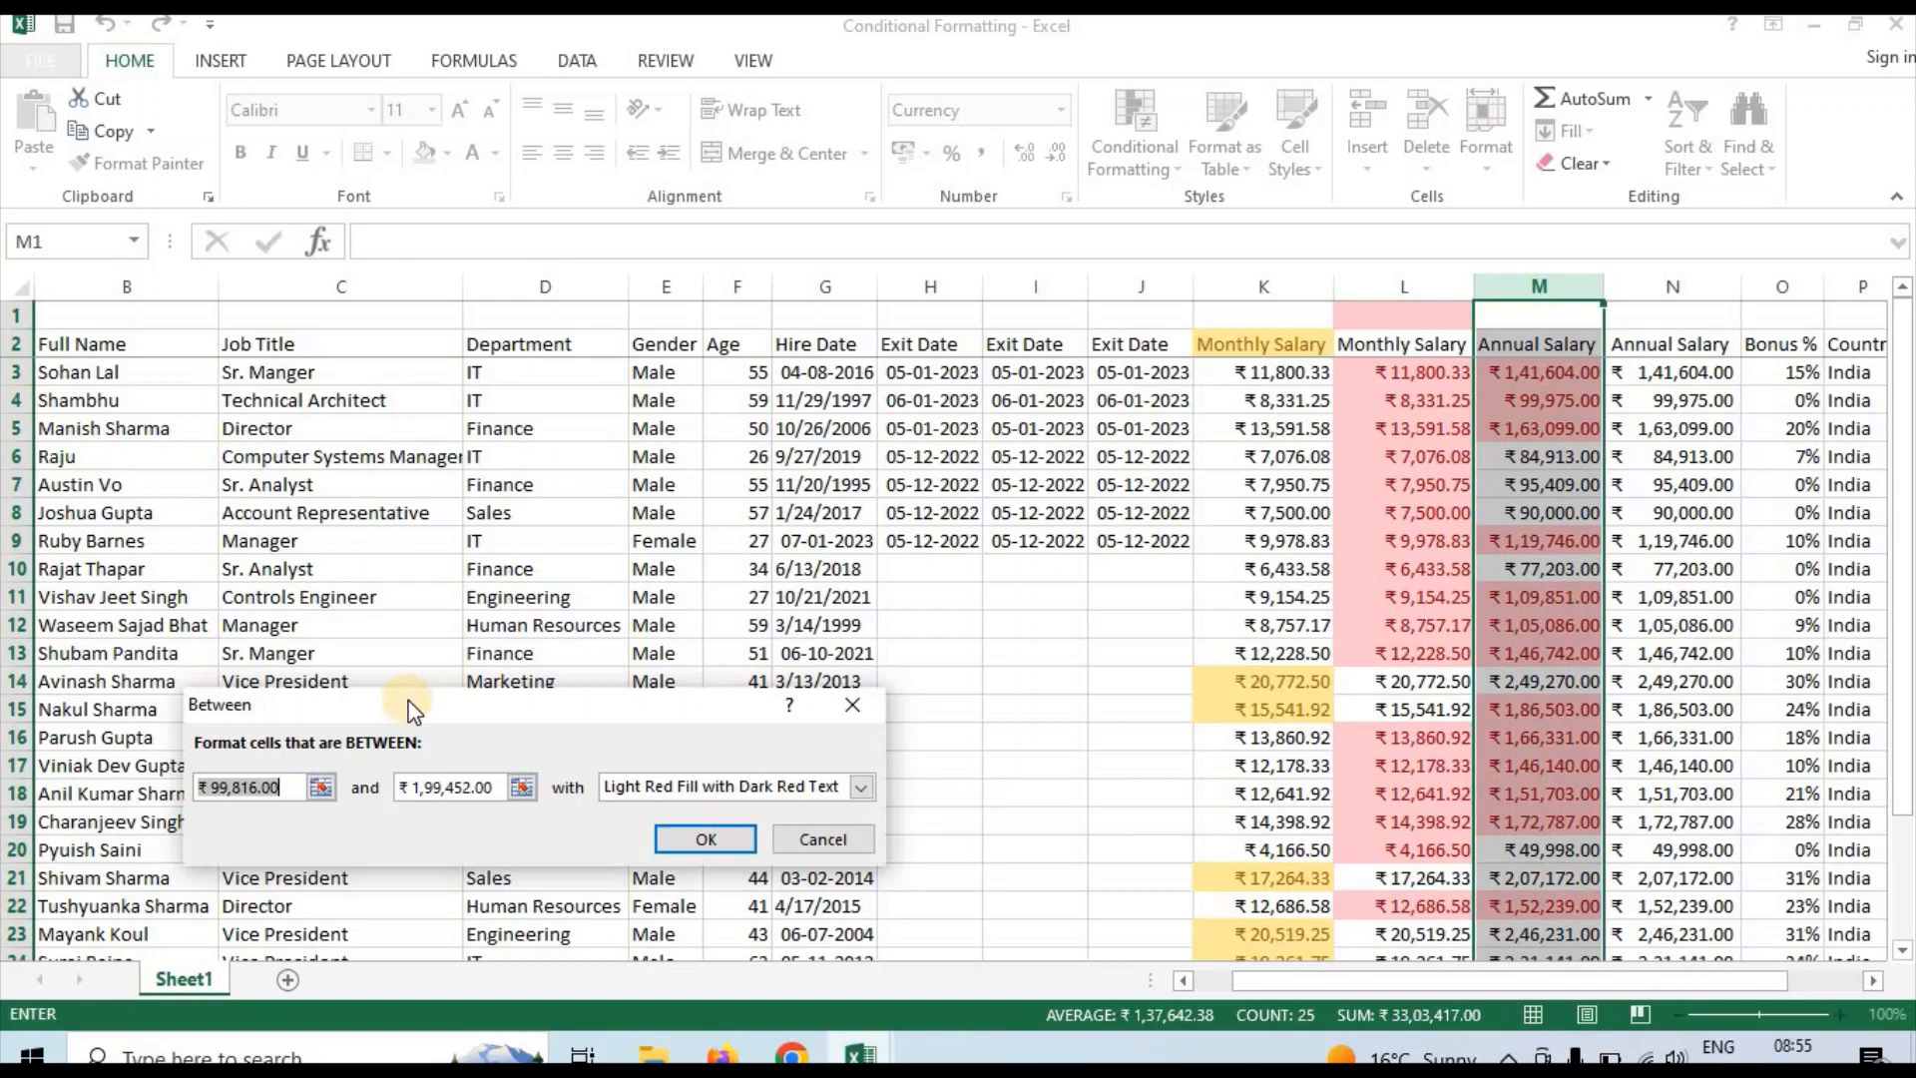
{"action": "type", "text": "1"}
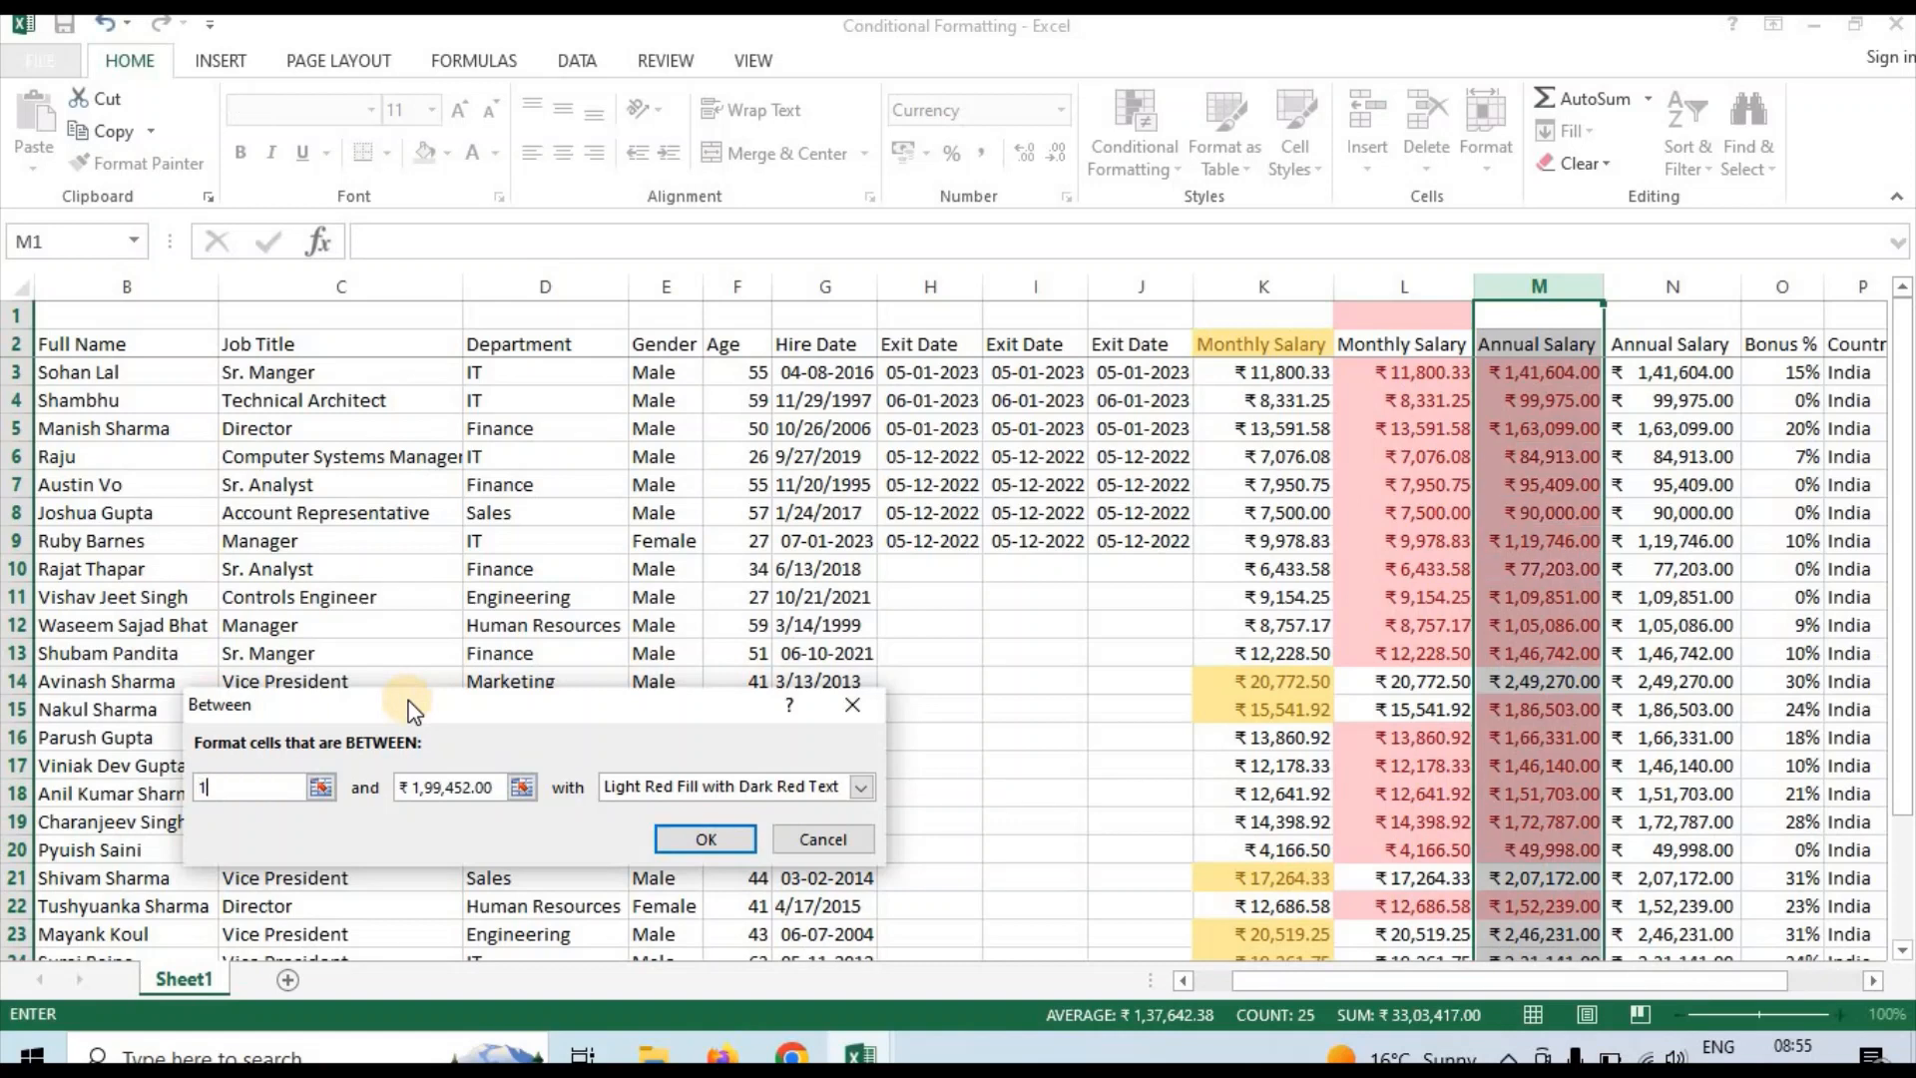
{"action": "type", "text": "50000"}
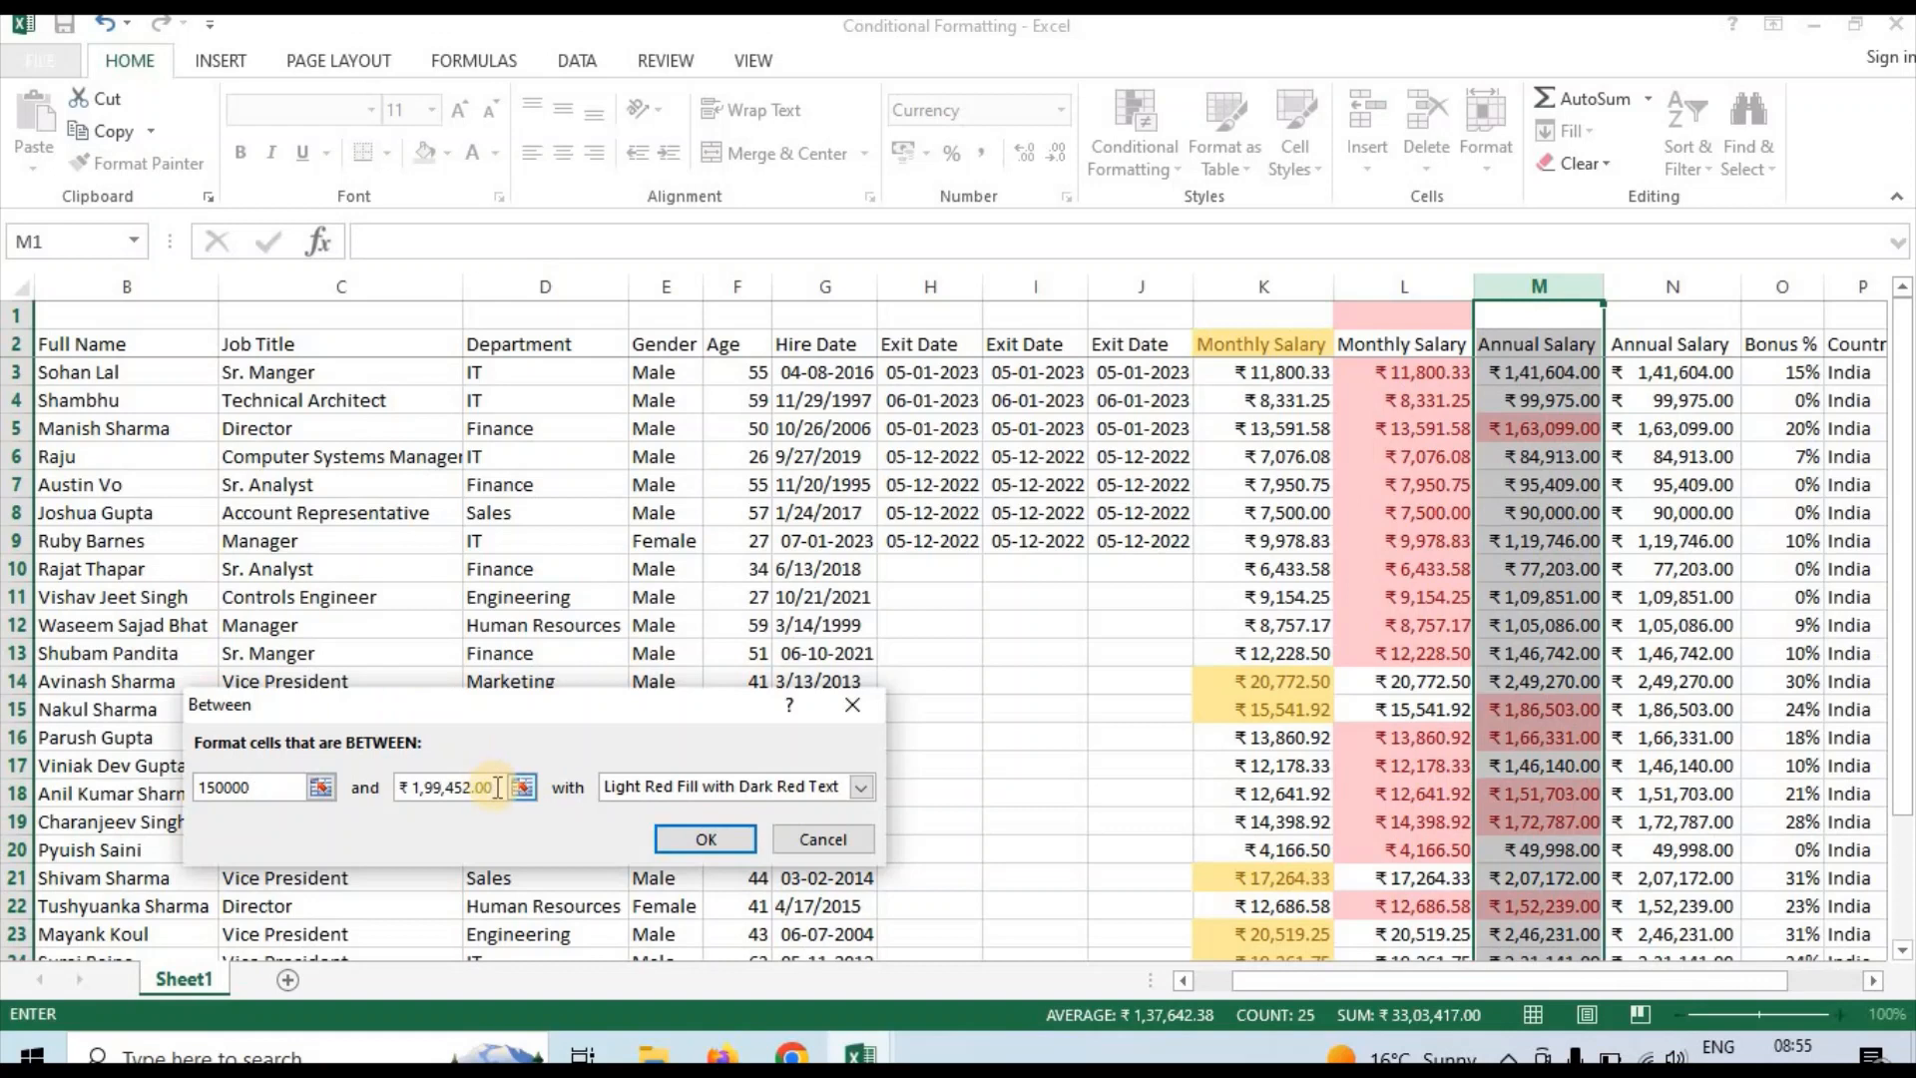
Set the Between rule's upper limit to 200000 and apply it with Green Fill with Dark Green Text
{"action": "key", "text": "BackSpace"}
{"action": "key", "text": "BackSpace"}
{"action": "key", "text": "BackSpace"}
{"action": "key", "text": "BackSpace"}
{"action": "key", "text": "BackSpace"}
{"action": "key", "text": "BackSpace"}
{"action": "key", "text": "BackSpace"}
{"action": "key", "text": "BackSpace"}
{"action": "key", "text": "BackSpace"}
{"action": "key", "text": "BackSpace"}
{"action": "key", "text": "BackSpace"}
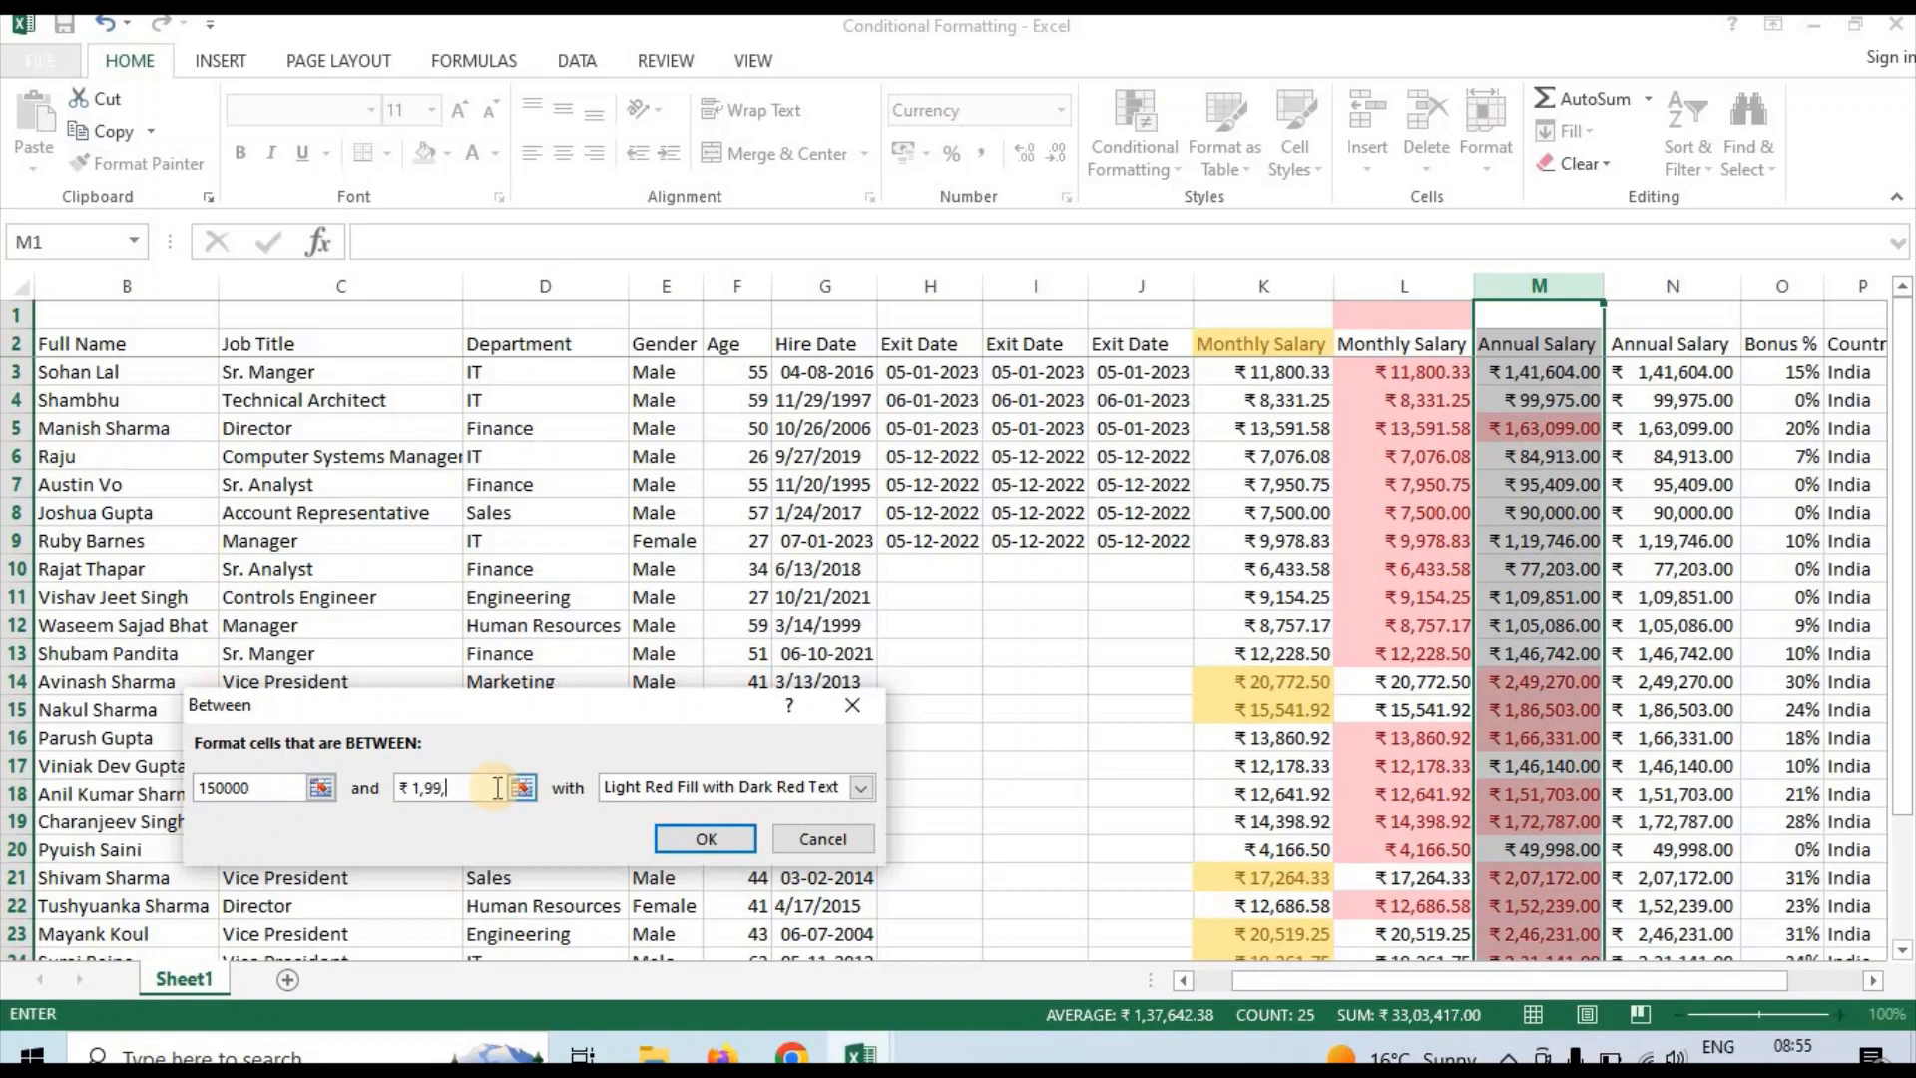
{"action": "key", "text": "BackSpace"}
{"action": "type", "text": "20000"}
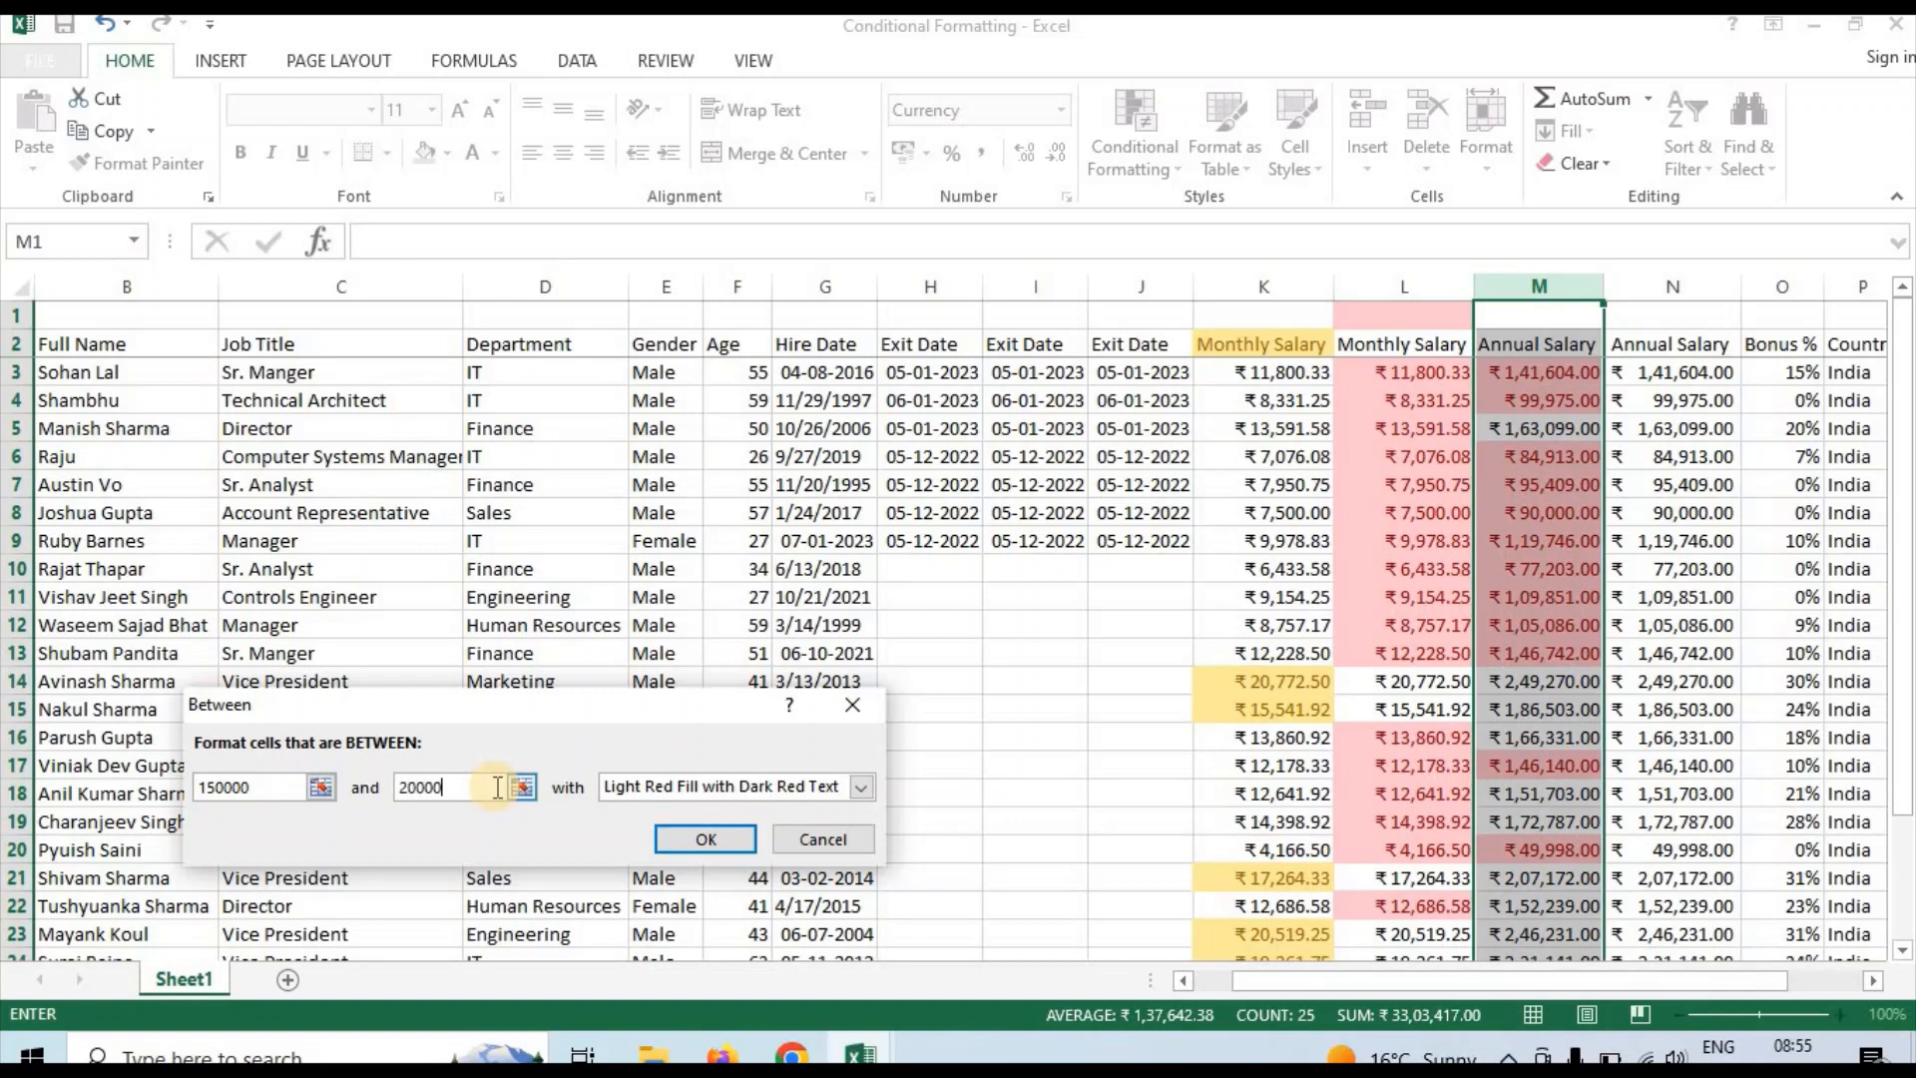
{"action": "type", "text": "0"}
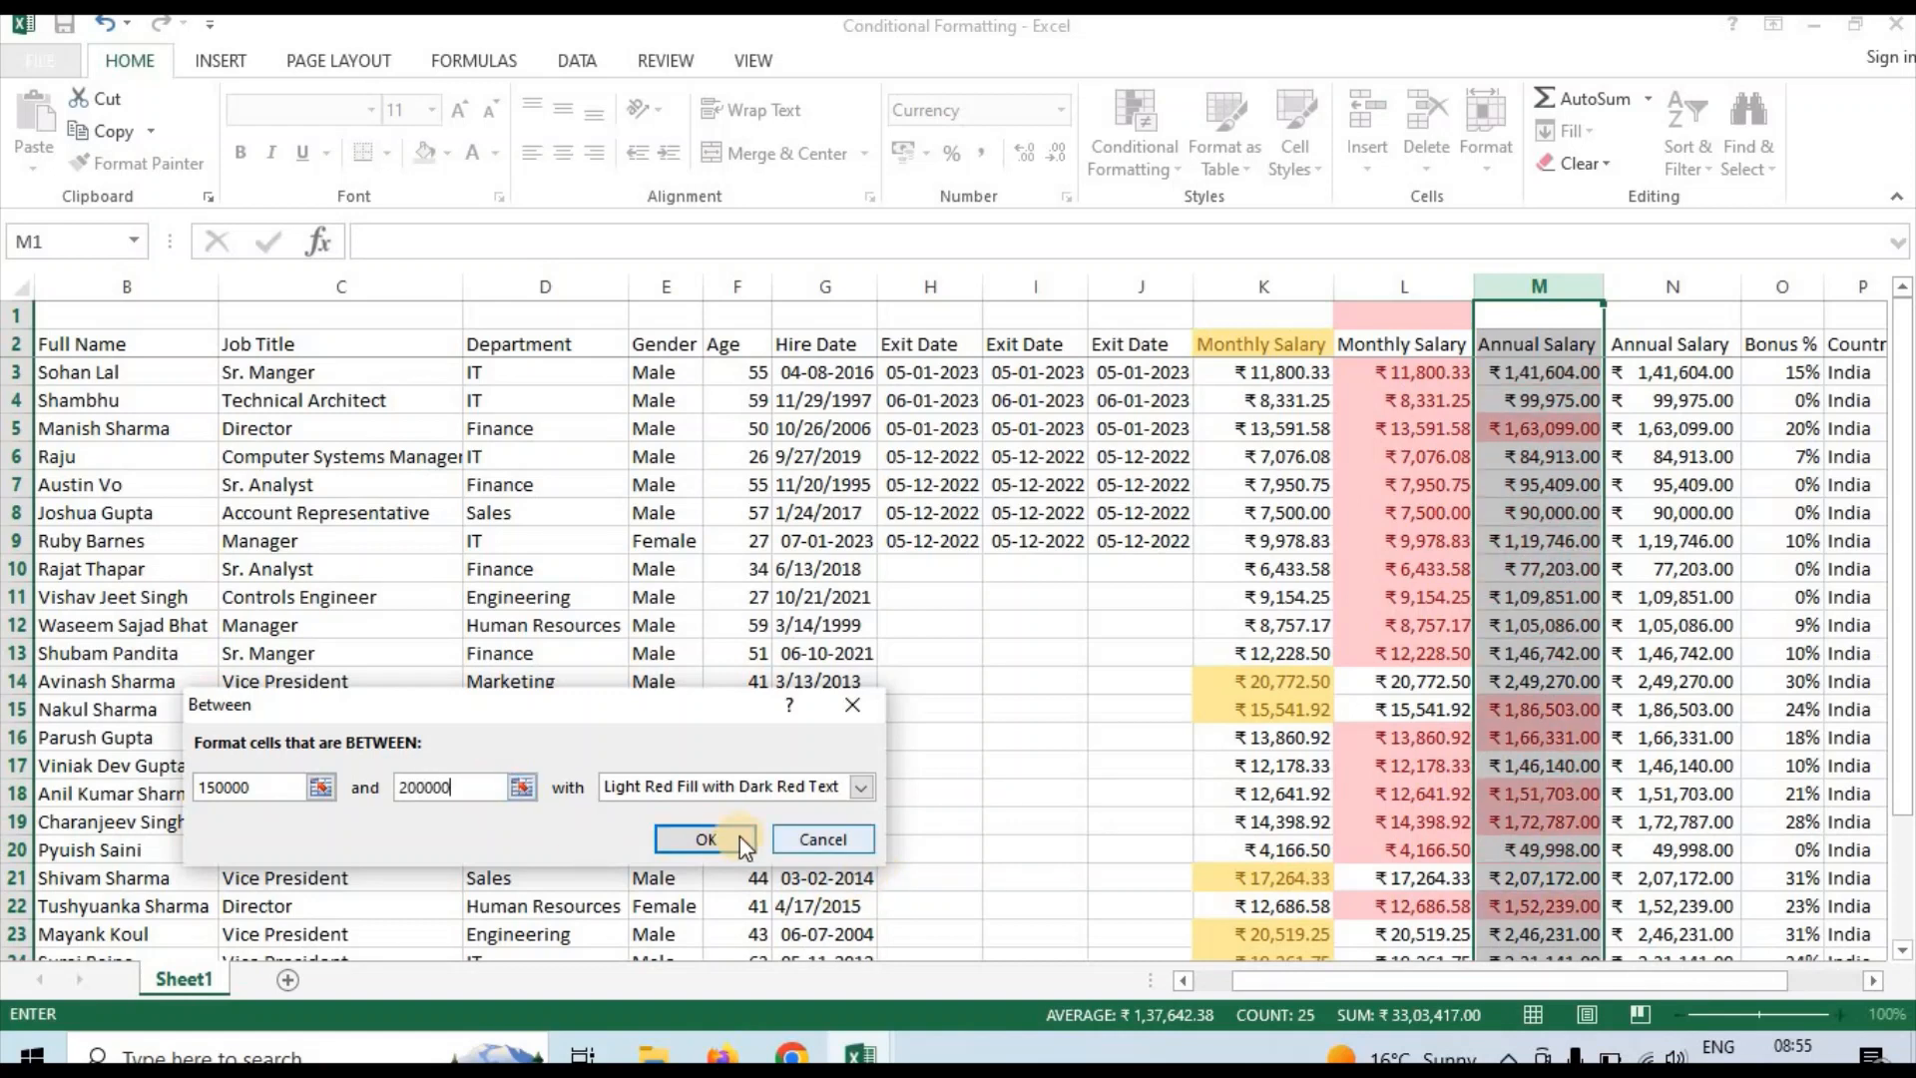
{"action": "left_click", "coordinate": [853, 784]}
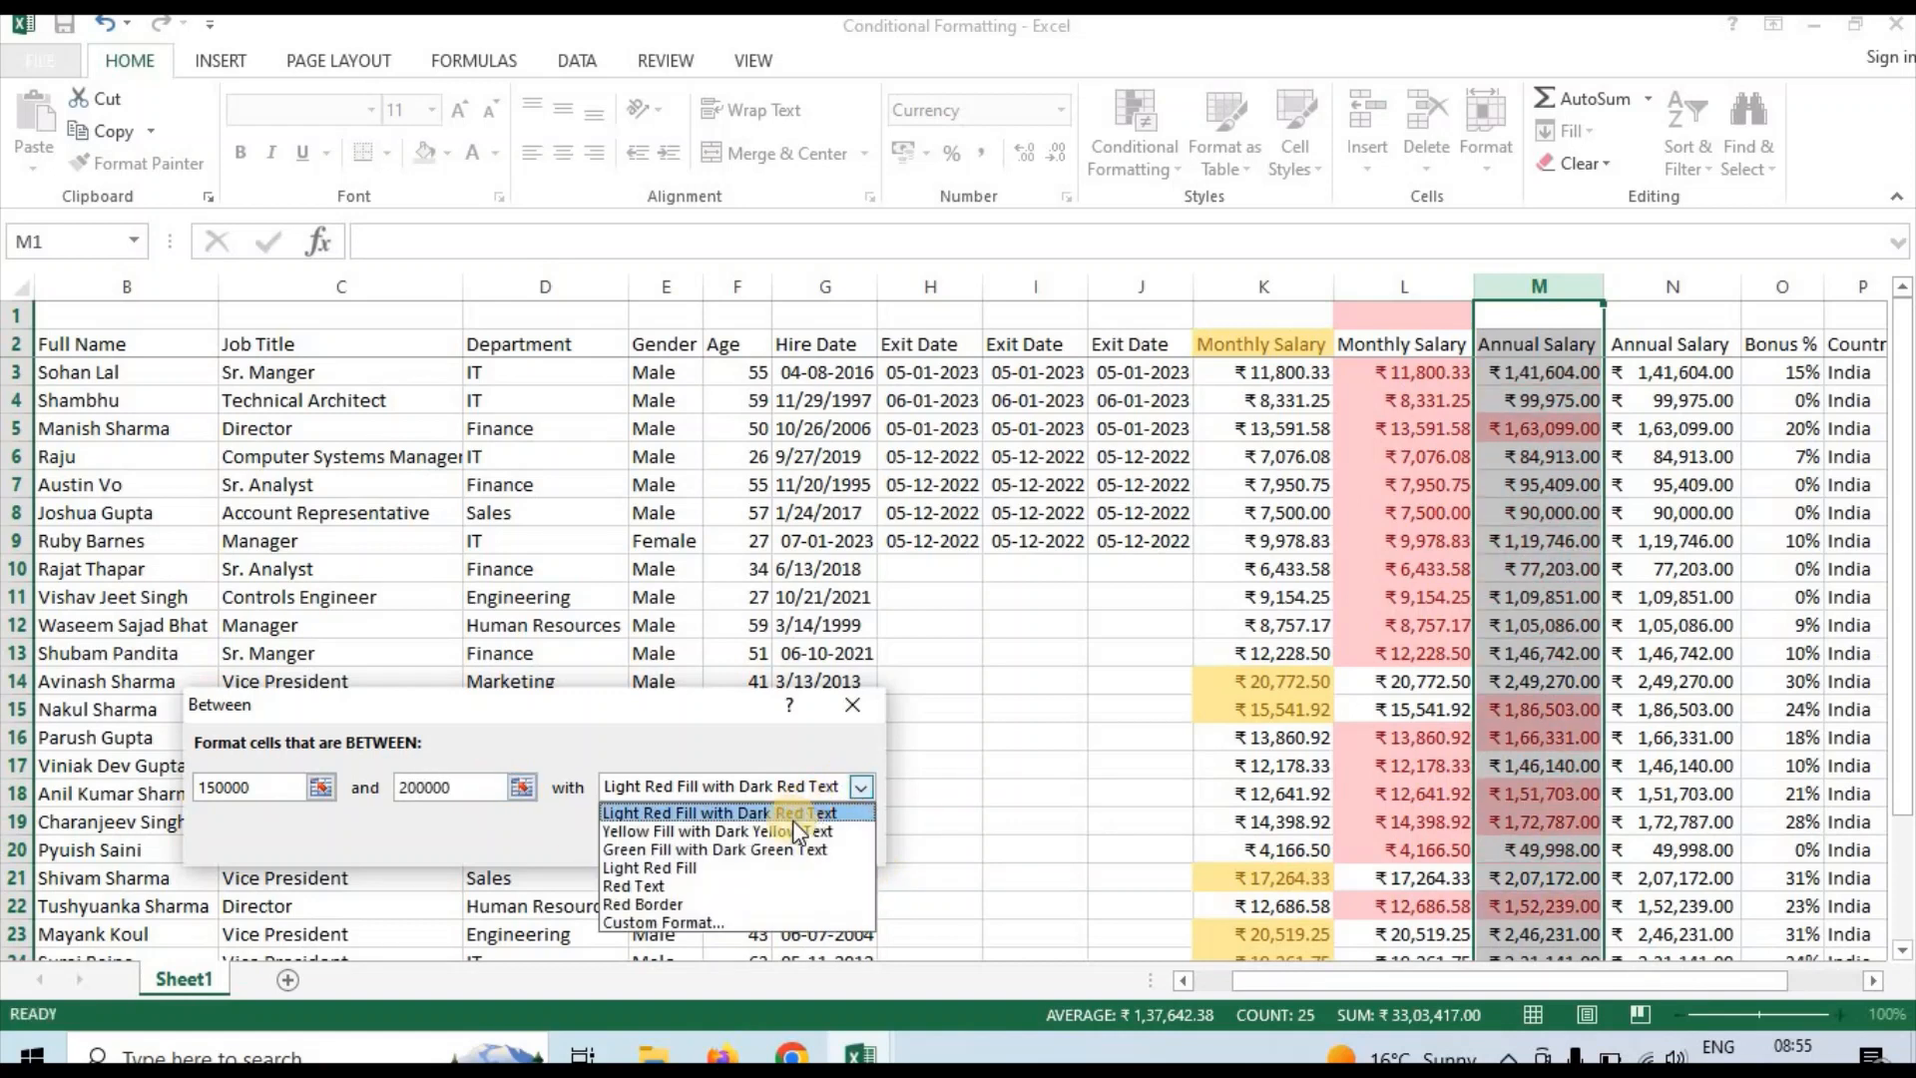
{"action": "left_click", "coordinate": [768, 850]}
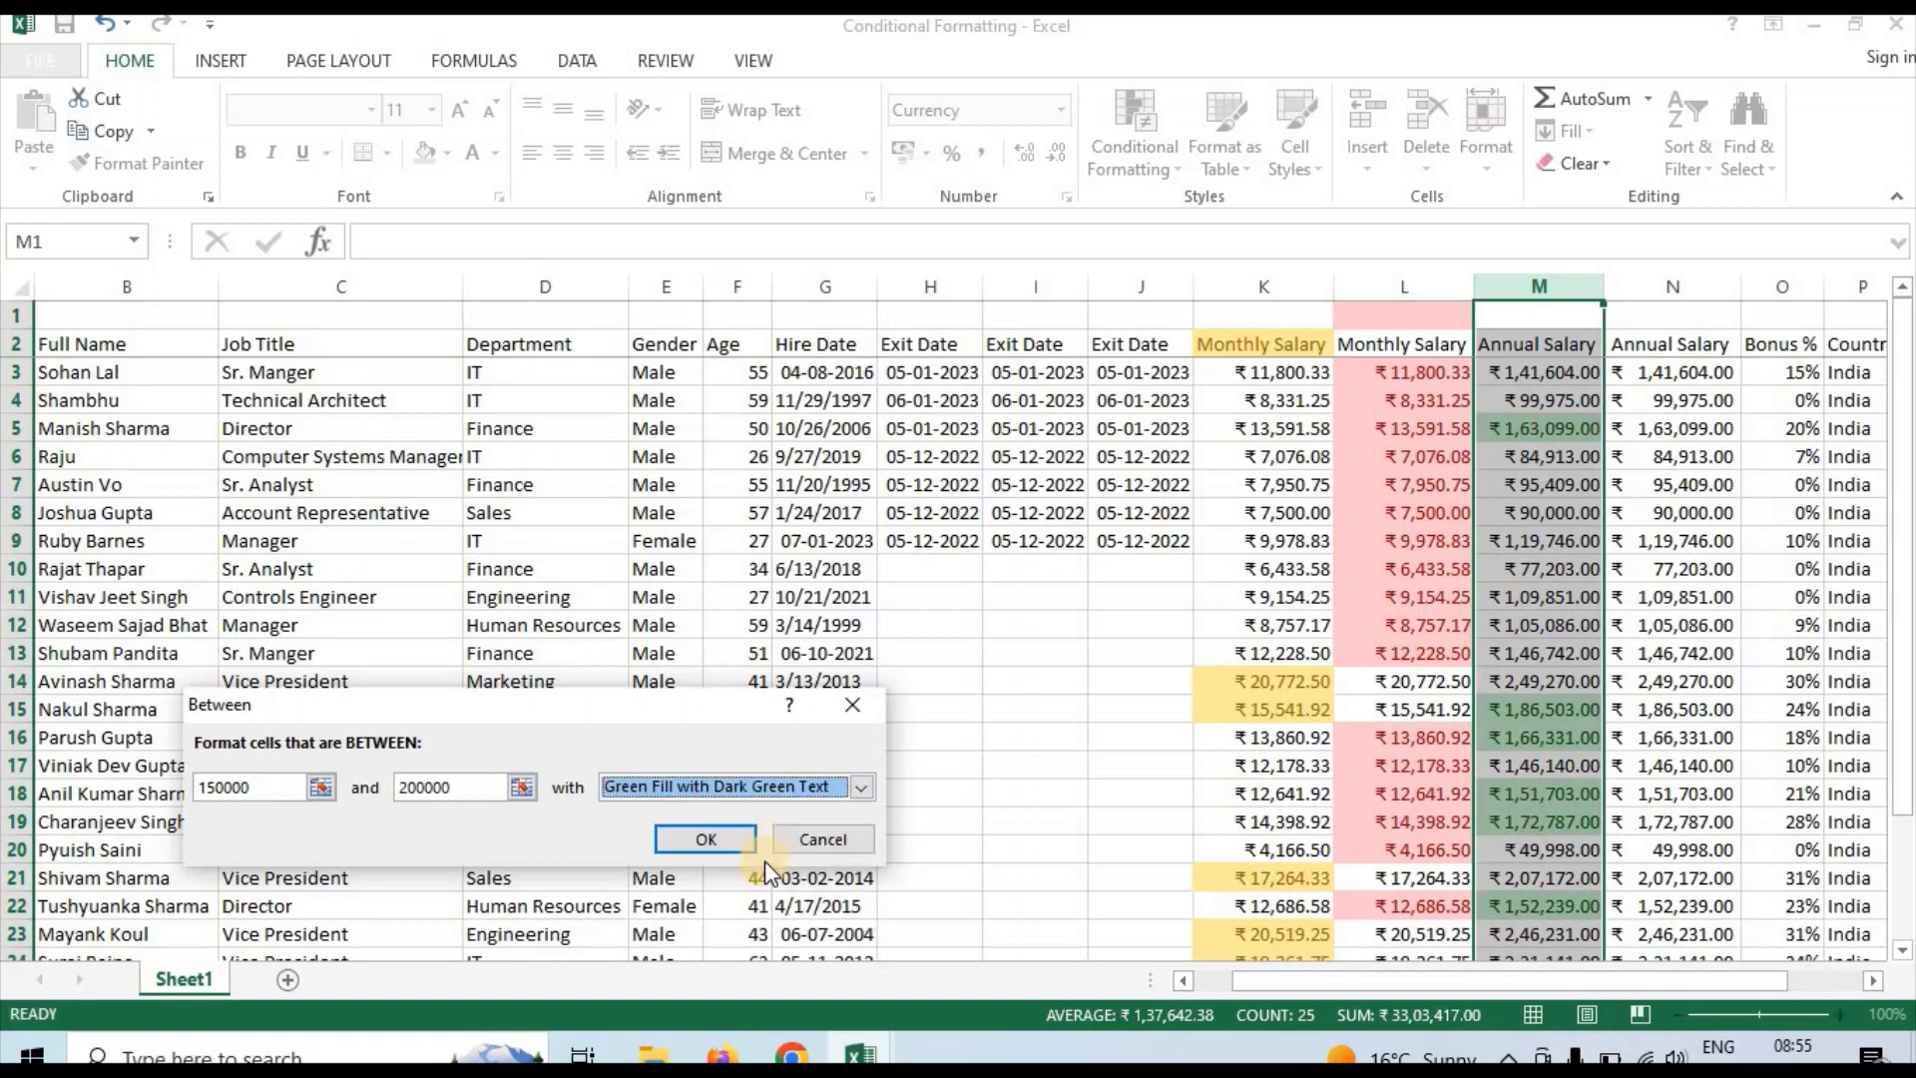
{"action": "left_click", "coordinate": [675, 830]}
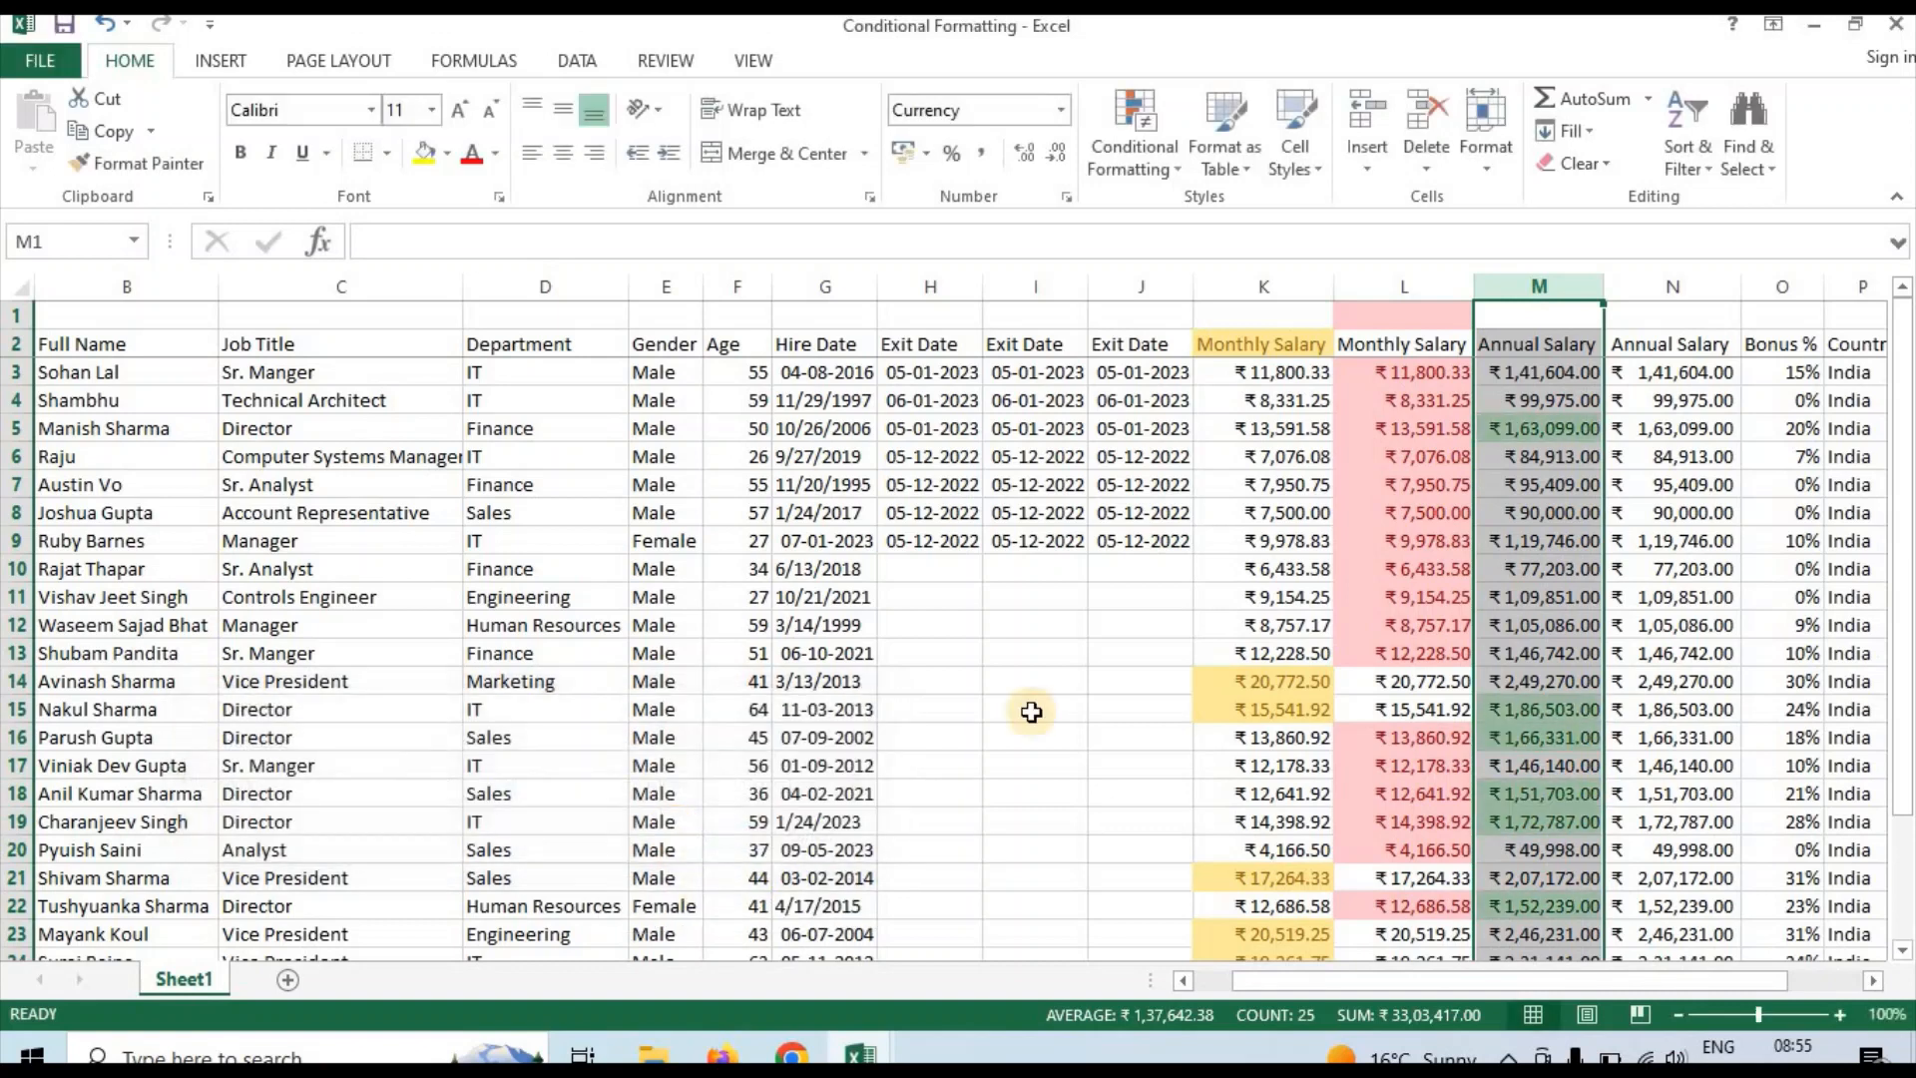
Examine which salaries in Annual Salary column M are highlighted, from the header down to the empty cells below the data
{"action": "left_click", "coordinate": [1576, 561]}
{"action": "key", "text": "Up"}
{"action": "key", "text": "Up"}
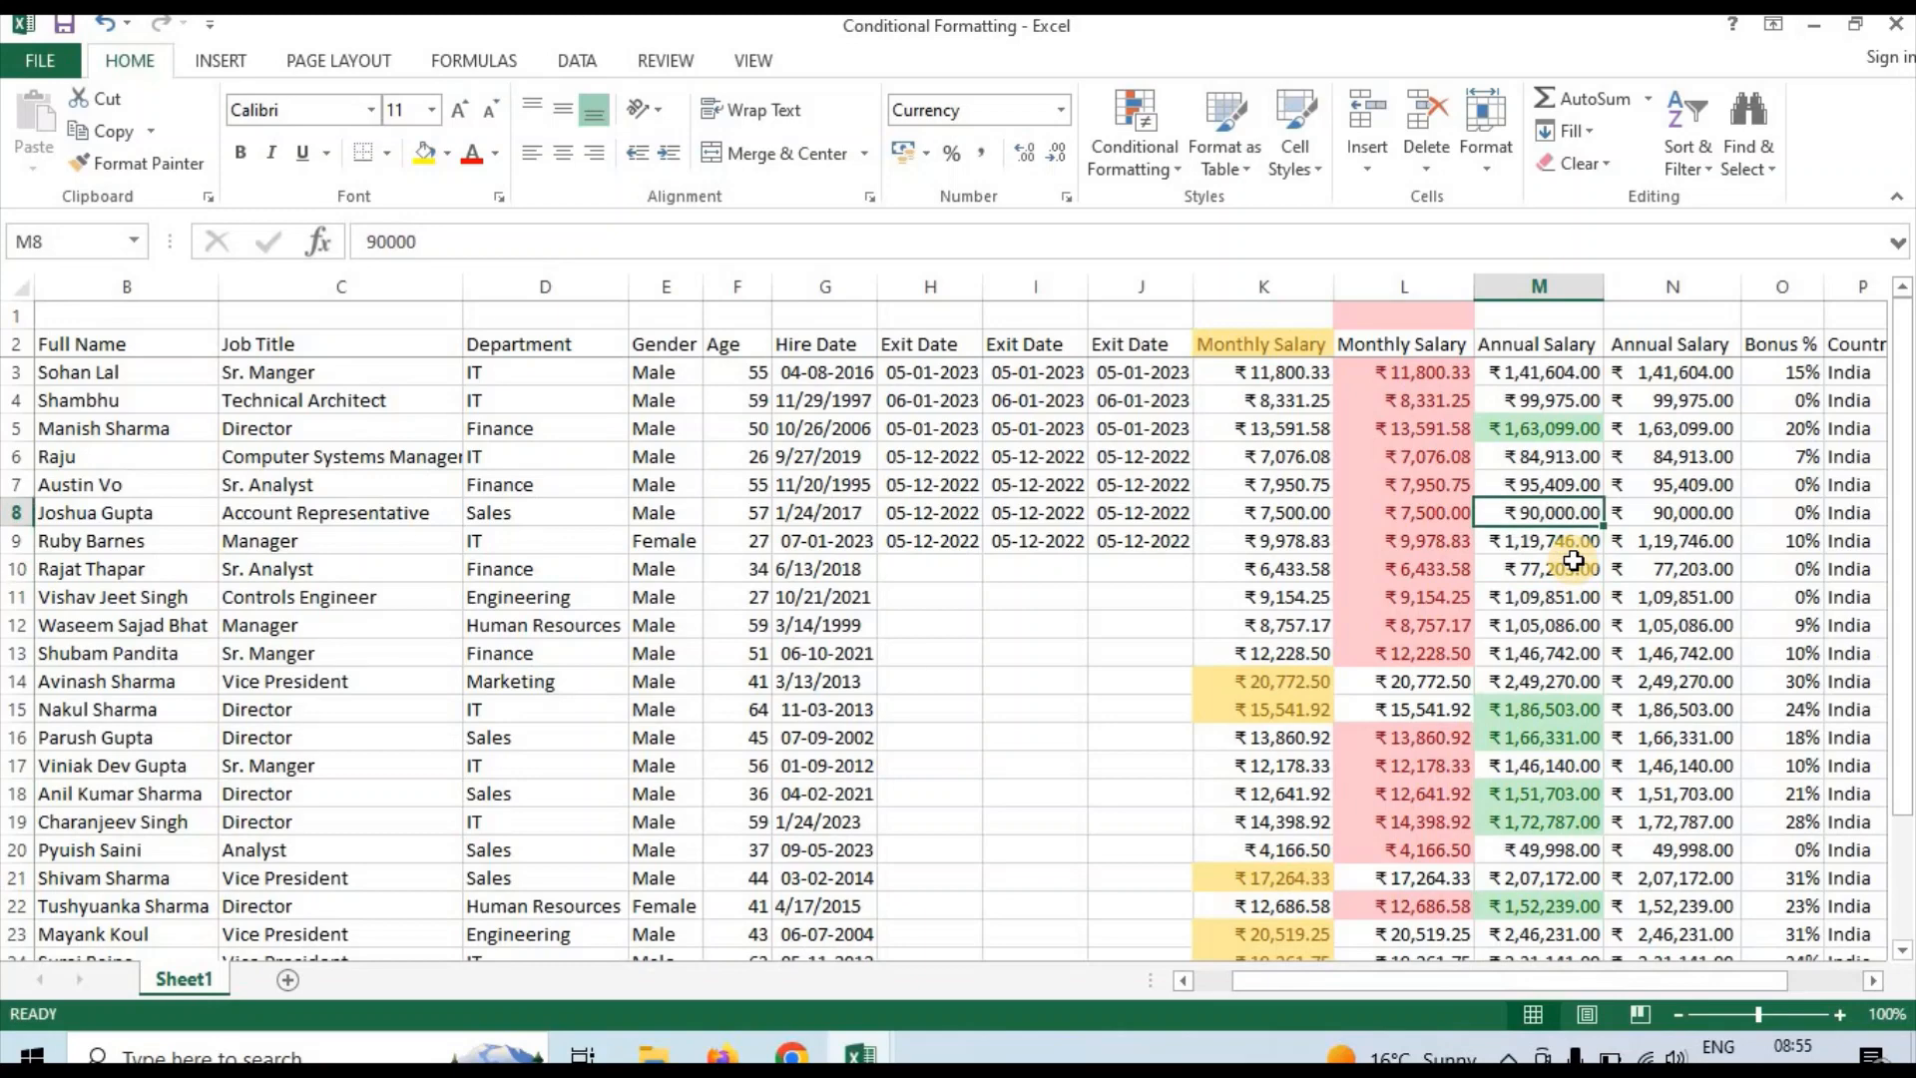
{"action": "key", "text": "ctrl+Up"}
{"action": "key", "text": "Down"}
{"action": "key", "text": "Down"}
{"action": "key", "text": "Down"}
{"action": "key", "text": "Down"}
{"action": "key", "text": "Down"}
{"action": "key", "text": "Down"}
{"action": "key", "text": "Down"}
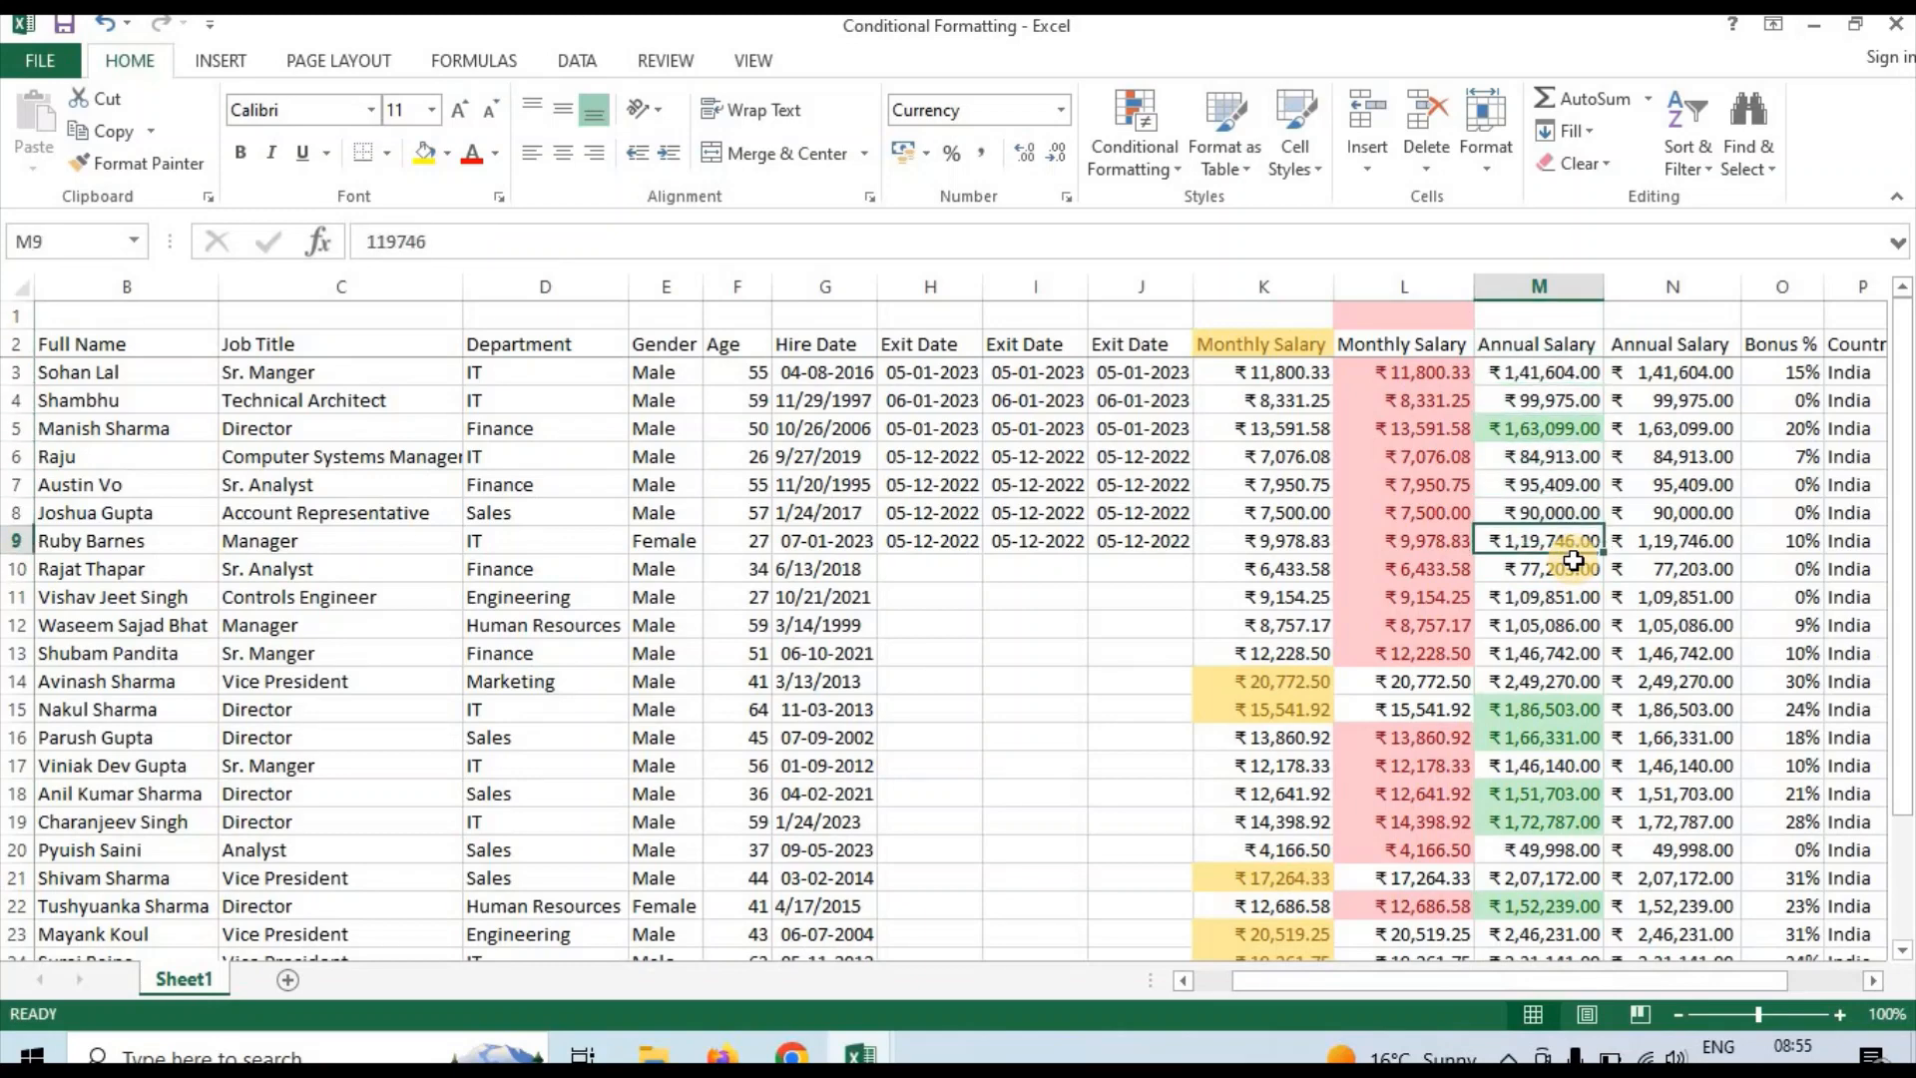
{"action": "key", "text": "Down"}
{"action": "key", "text": "Down"}
{"action": "key", "text": "Down"}
{"action": "key", "text": "Down"}
{"action": "key", "text": "Down"}
{"action": "key", "text": "Down"}
{"action": "key", "text": "Down"}
{"action": "key", "text": "Down"}
{"action": "key", "text": "Down"}
{"action": "key", "text": "Down"}
{"action": "key", "text": "Down"}
{"action": "key", "text": "Down"}
{"action": "key", "text": "Down"}
{"action": "key", "text": "Down"}
{"action": "key", "text": "Down"}
{"action": "key", "text": "Down"}
{"action": "key", "text": "Down"}
{"action": "key", "text": "Down"}
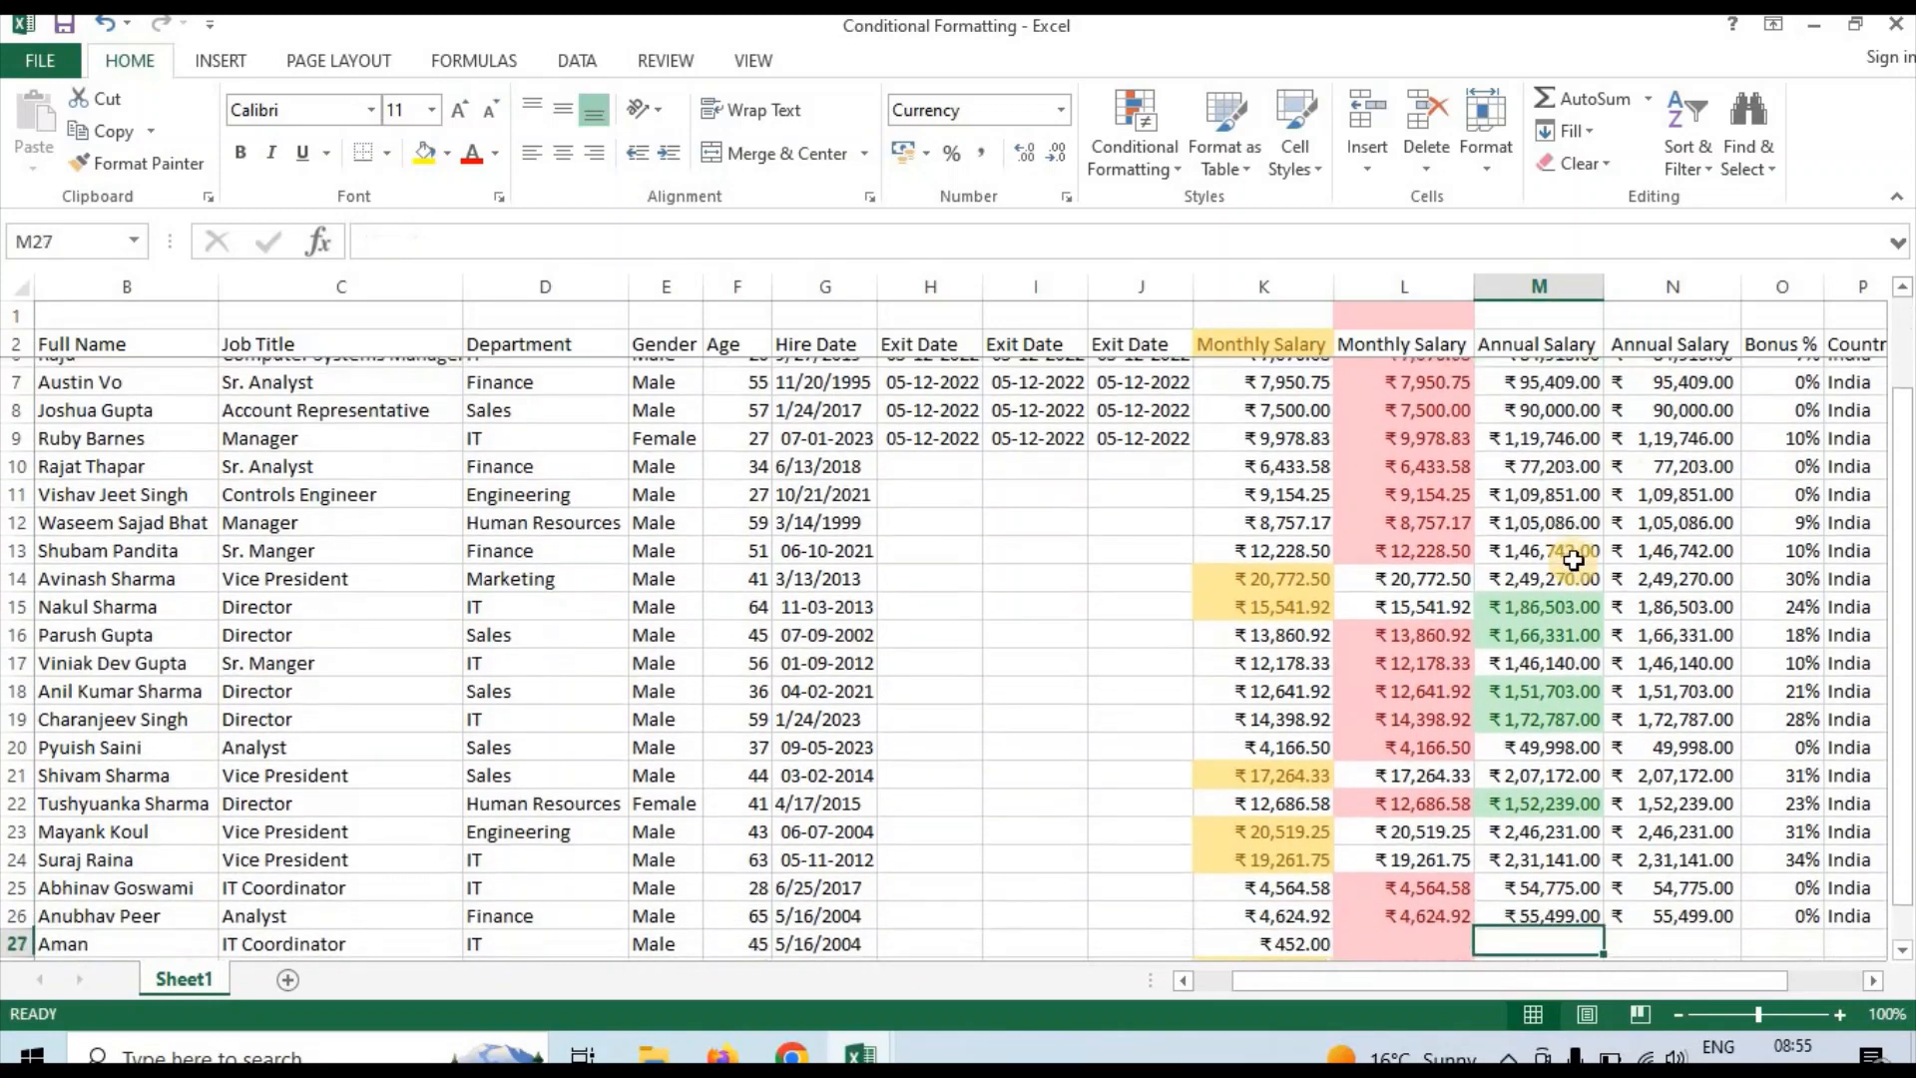
{"action": "scroll", "coordinate": [1574, 561], "scroll_direction": "down", "scroll_amount": 1}
{"action": "key", "text": "Up"}
{"action": "key", "text": "Up"}
{"action": "key", "text": "Up"}
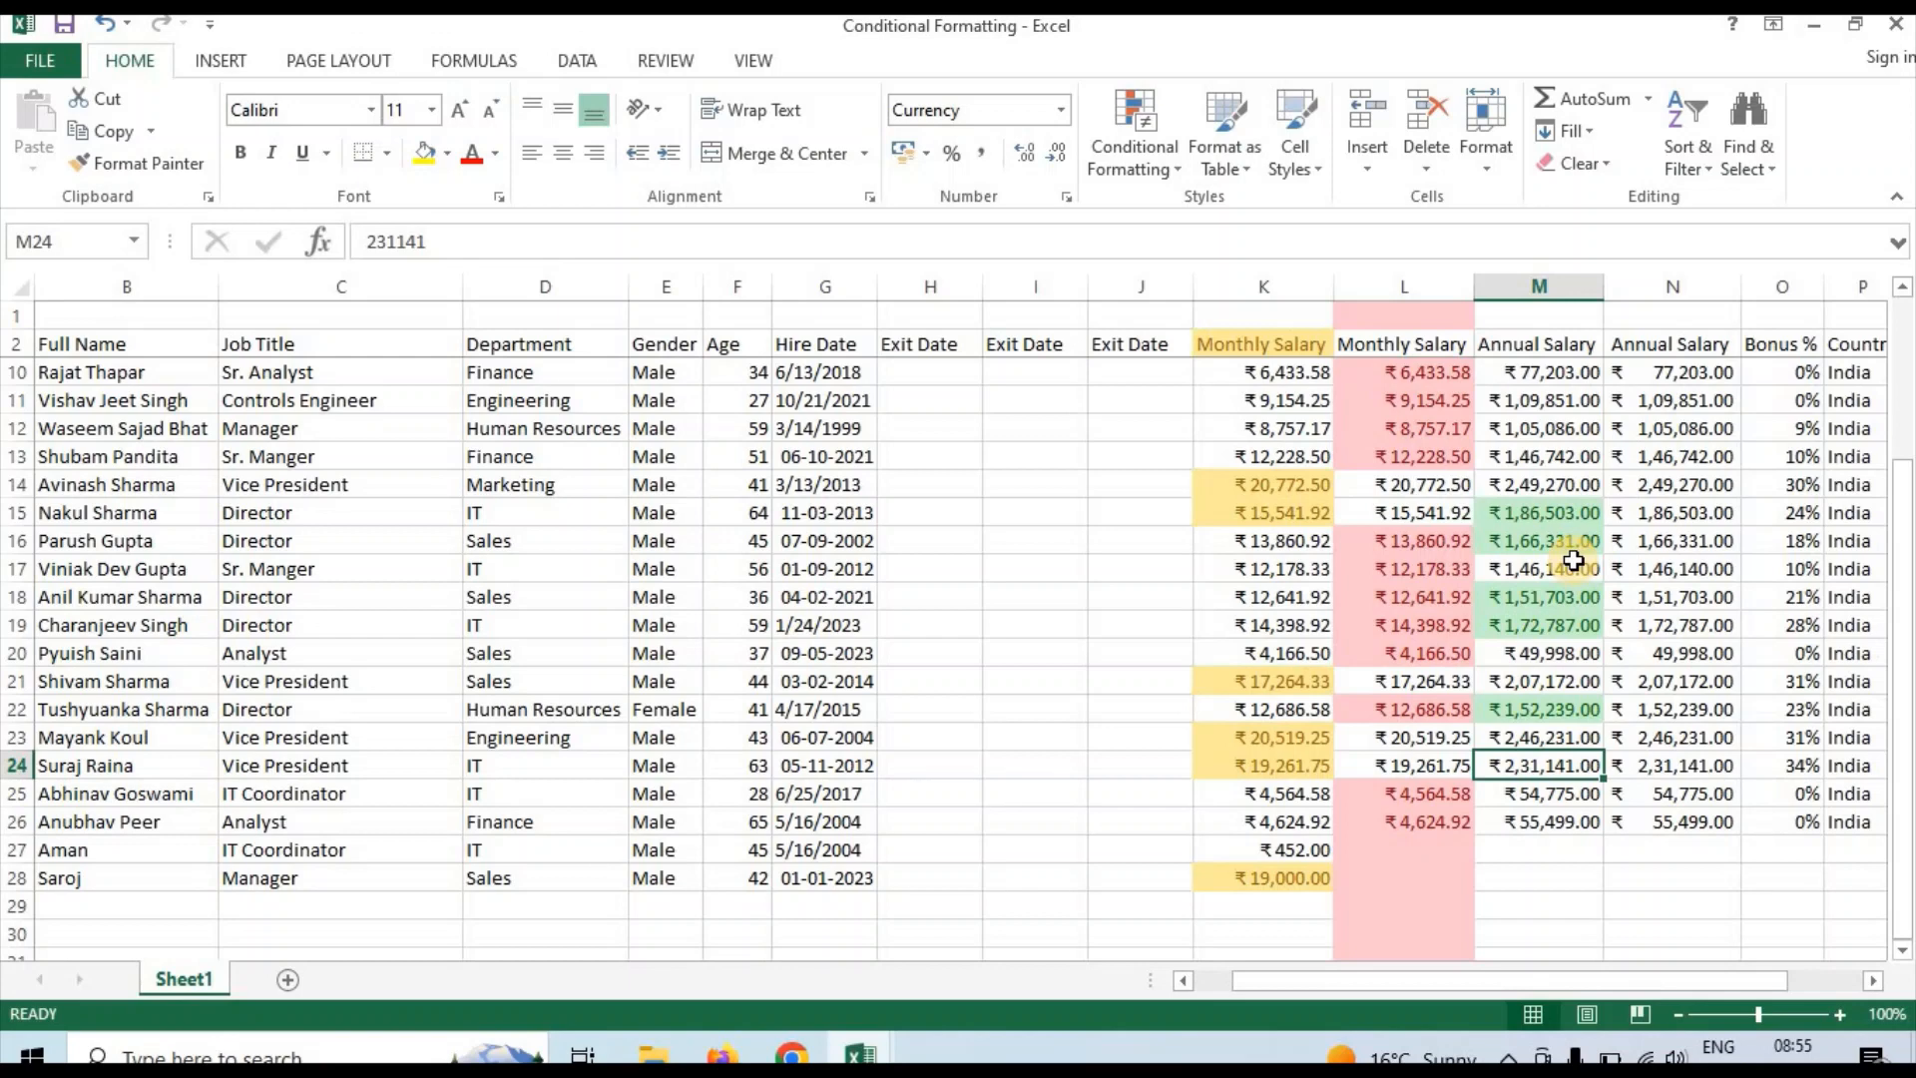
{"action": "key", "text": "Up"}
{"action": "key", "text": "Up"}
{"action": "key", "text": "Up"}
{"action": "key", "text": "Up"}
{"action": "key", "text": "Up"}
{"action": "key", "text": "Up"}
{"action": "key", "text": "Up"}
{"action": "key", "text": "Up"}
{"action": "key", "text": "Up"}
{"action": "key", "text": "Up"}
{"action": "key", "text": "Up"}
{"action": "key", "text": "Up"}
{"action": "key", "text": "Up"}
{"action": "key", "text": "Up"}
{"action": "key", "text": "Up"}
{"action": "key", "text": "Up"}
{"action": "key", "text": "Up"}
{"action": "key", "text": "Up"}
{"action": "key", "text": "Up"}
{"action": "key", "text": "Up"}
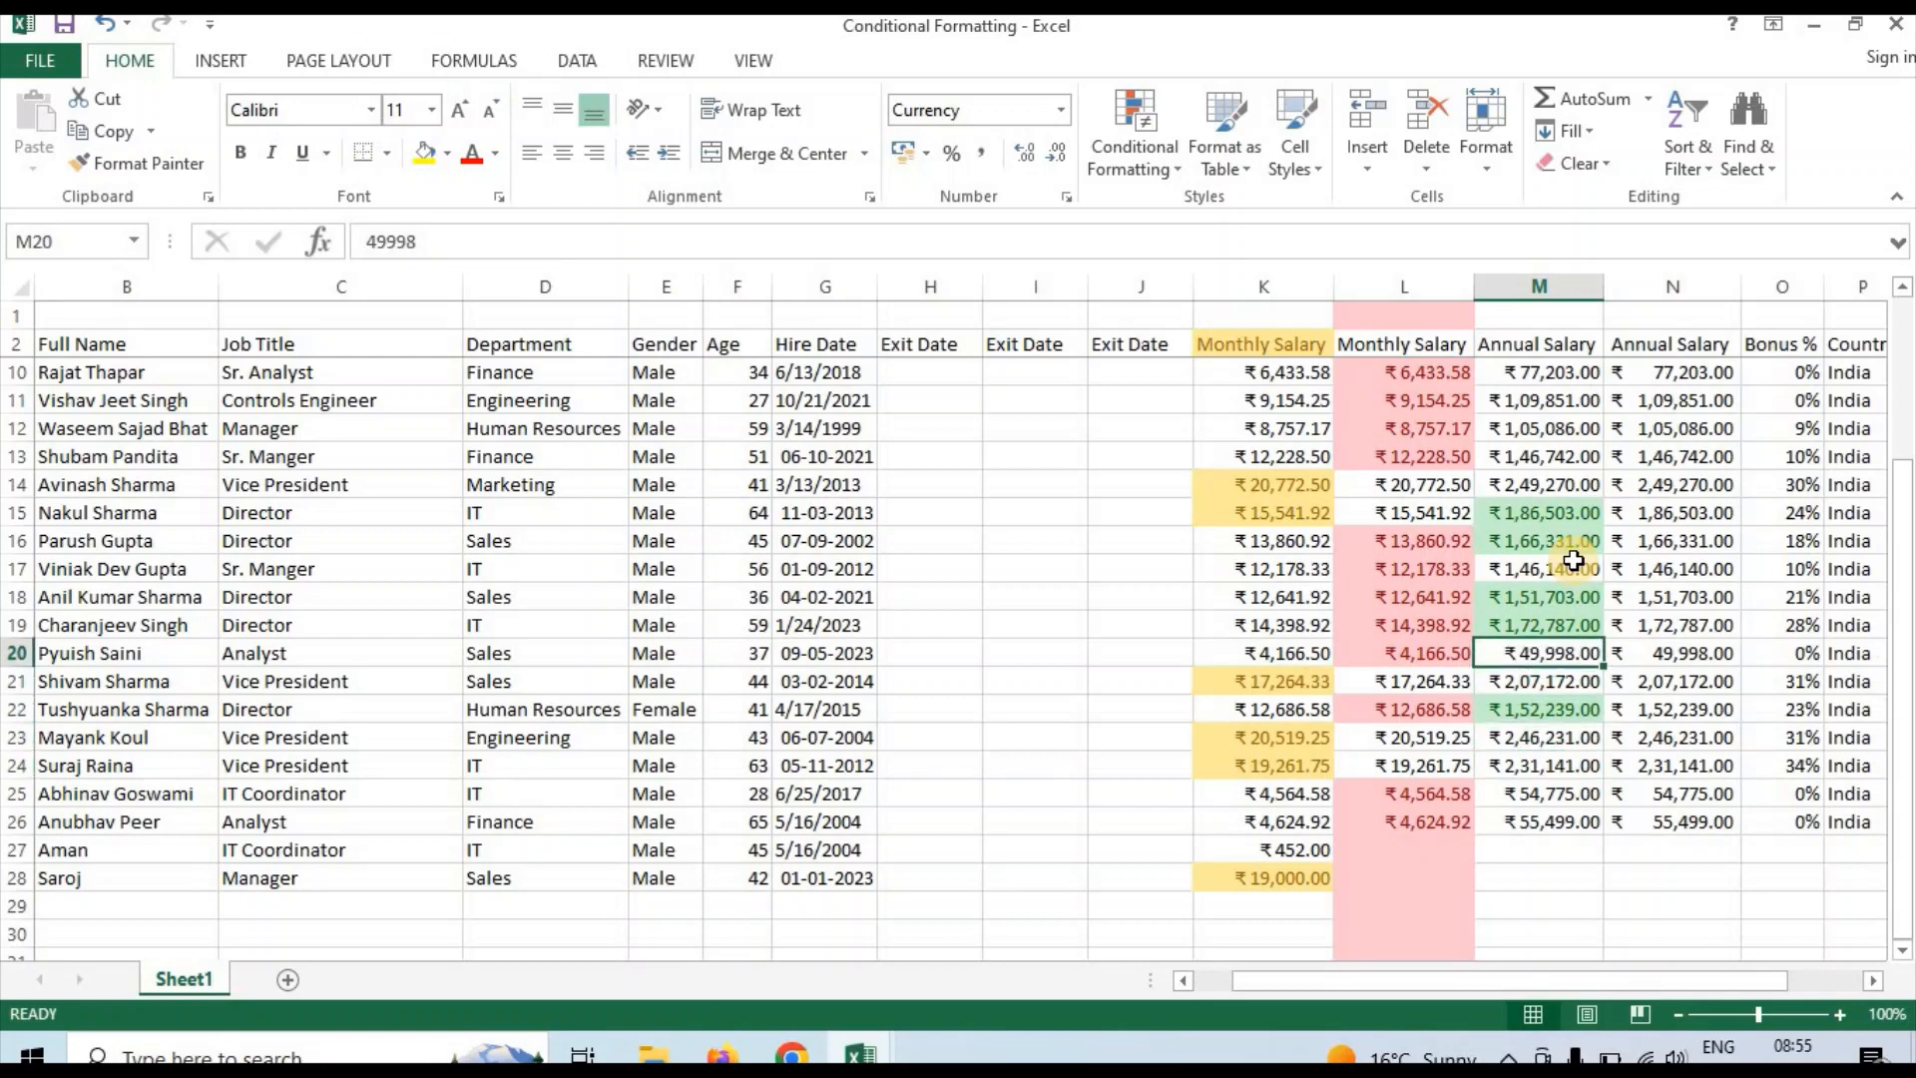
{"action": "key", "text": "Down"}
{"action": "key", "text": "Down"}
{"action": "key", "text": "Down"}
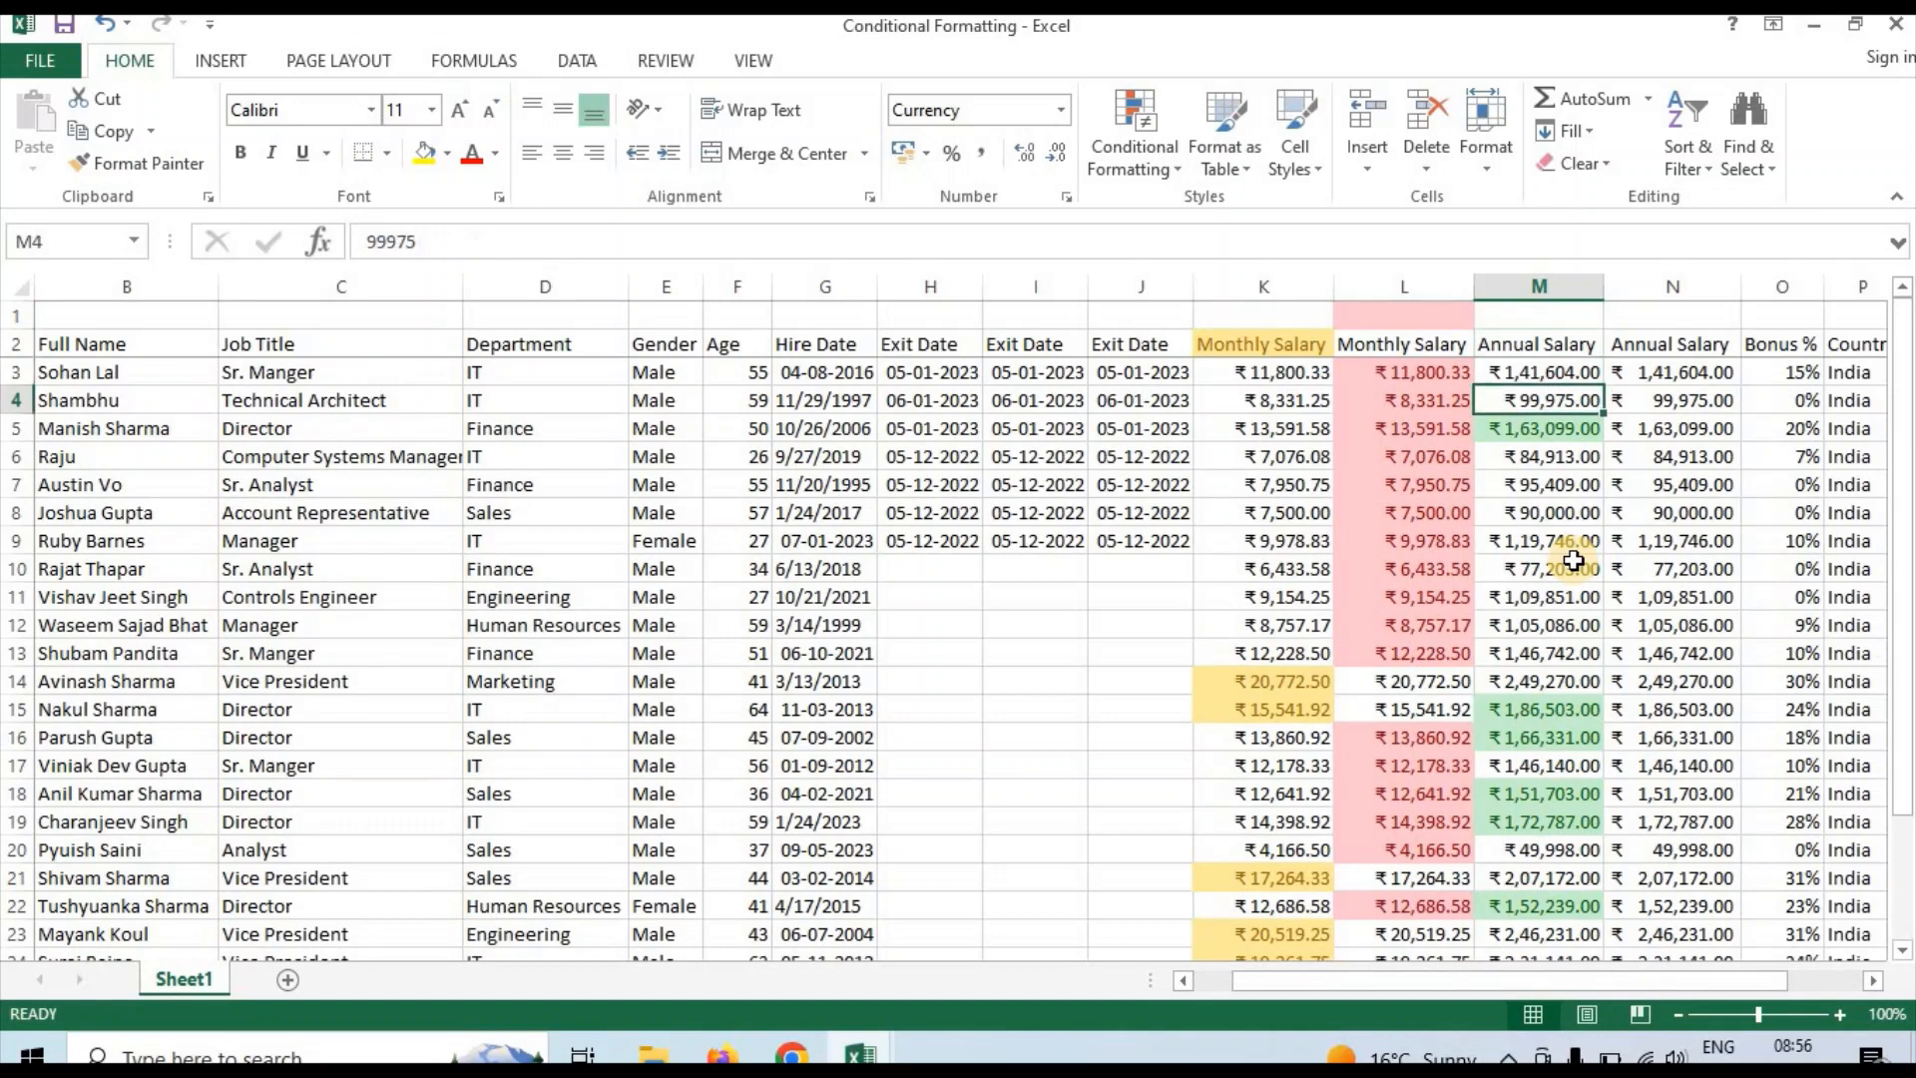
{"action": "left_click", "coordinate": [1767, 431]}
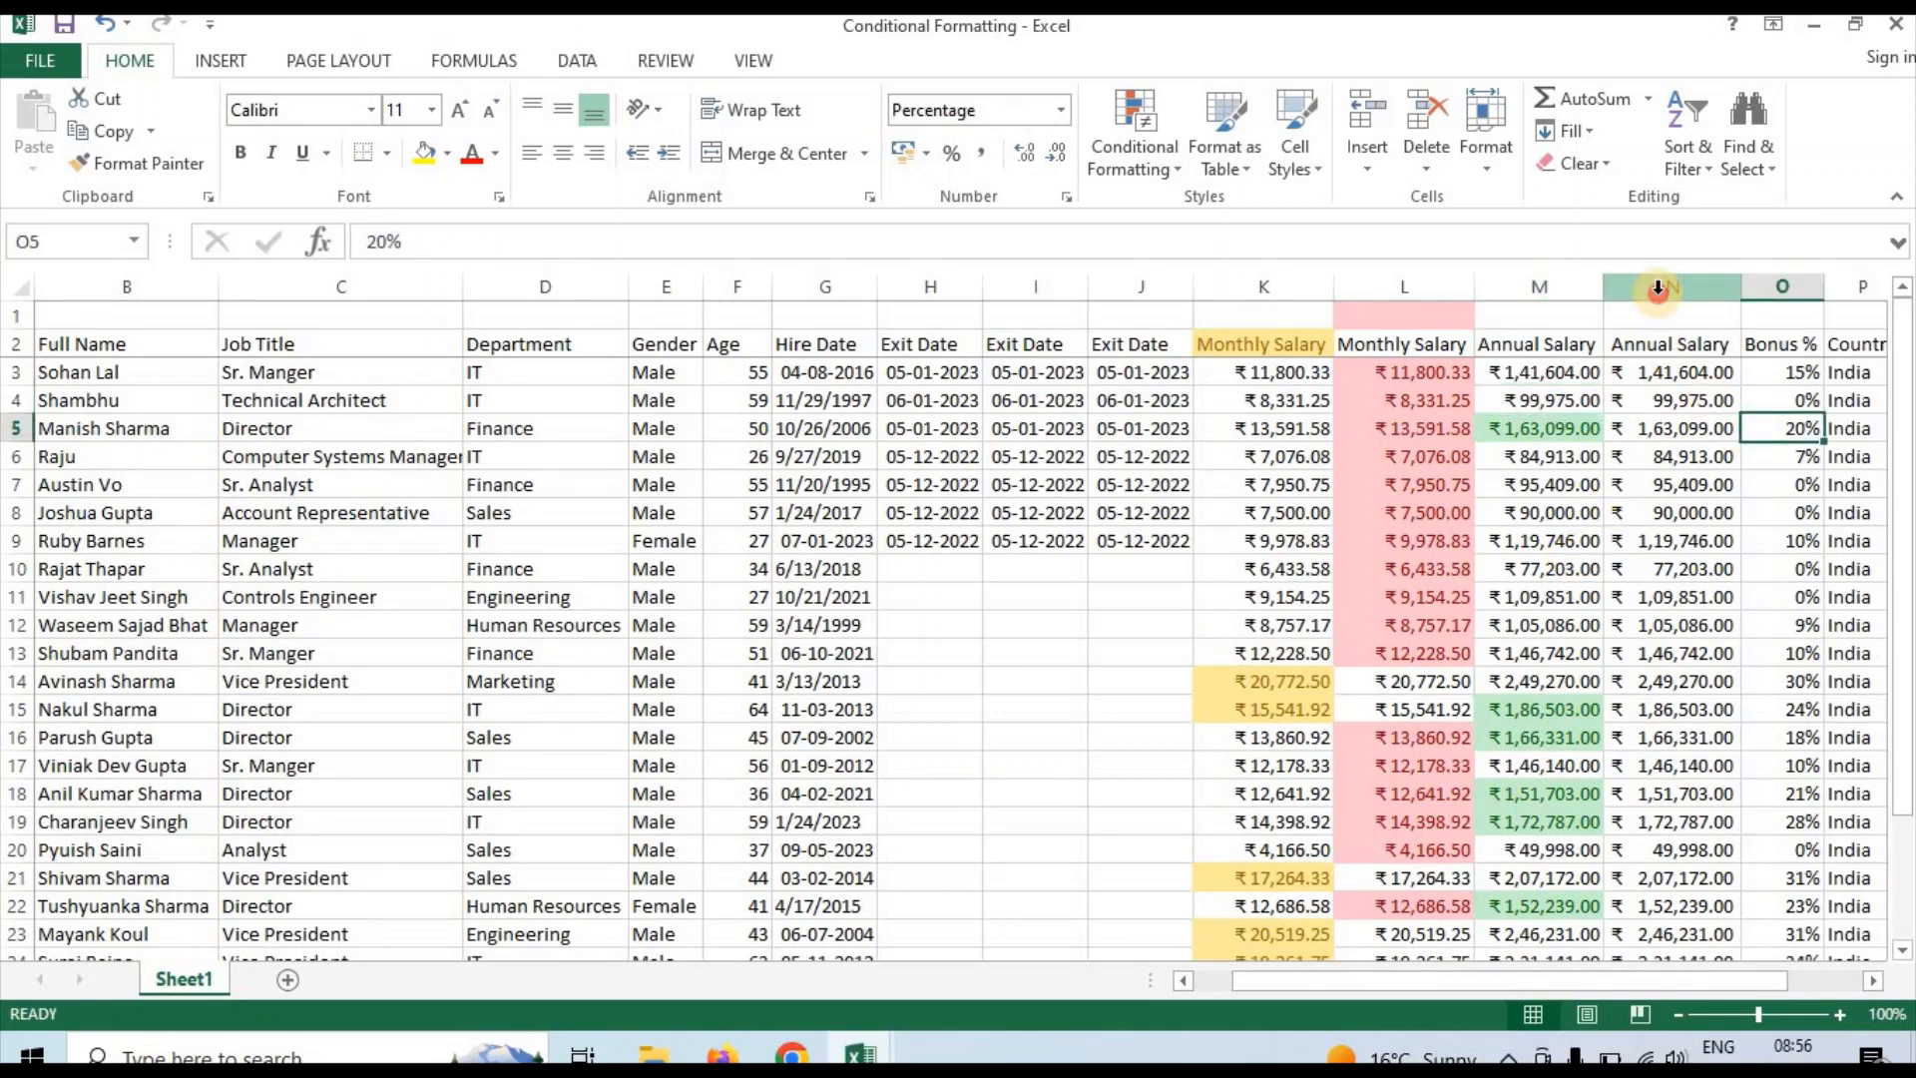
{"action": "left_click", "coordinate": [1662, 288]}
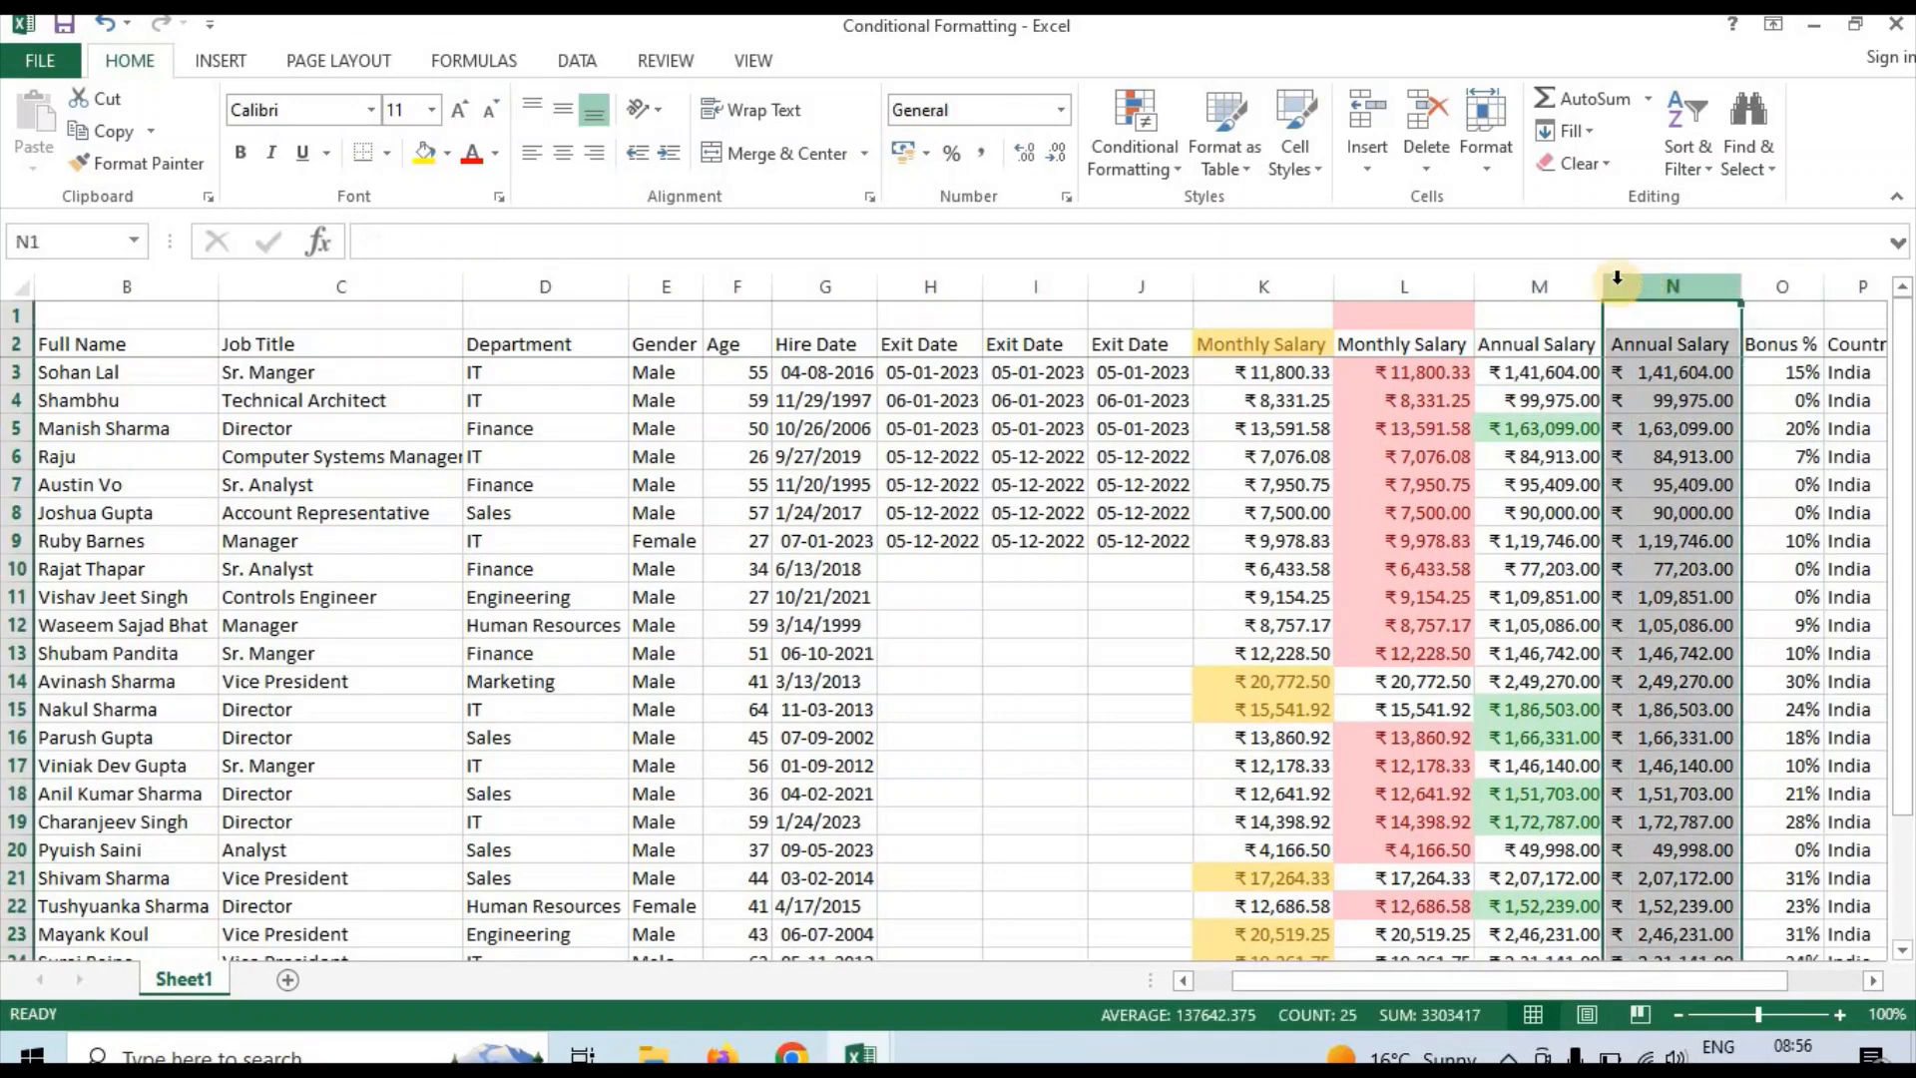
{"action": "left_click", "coordinate": [1167, 172]}
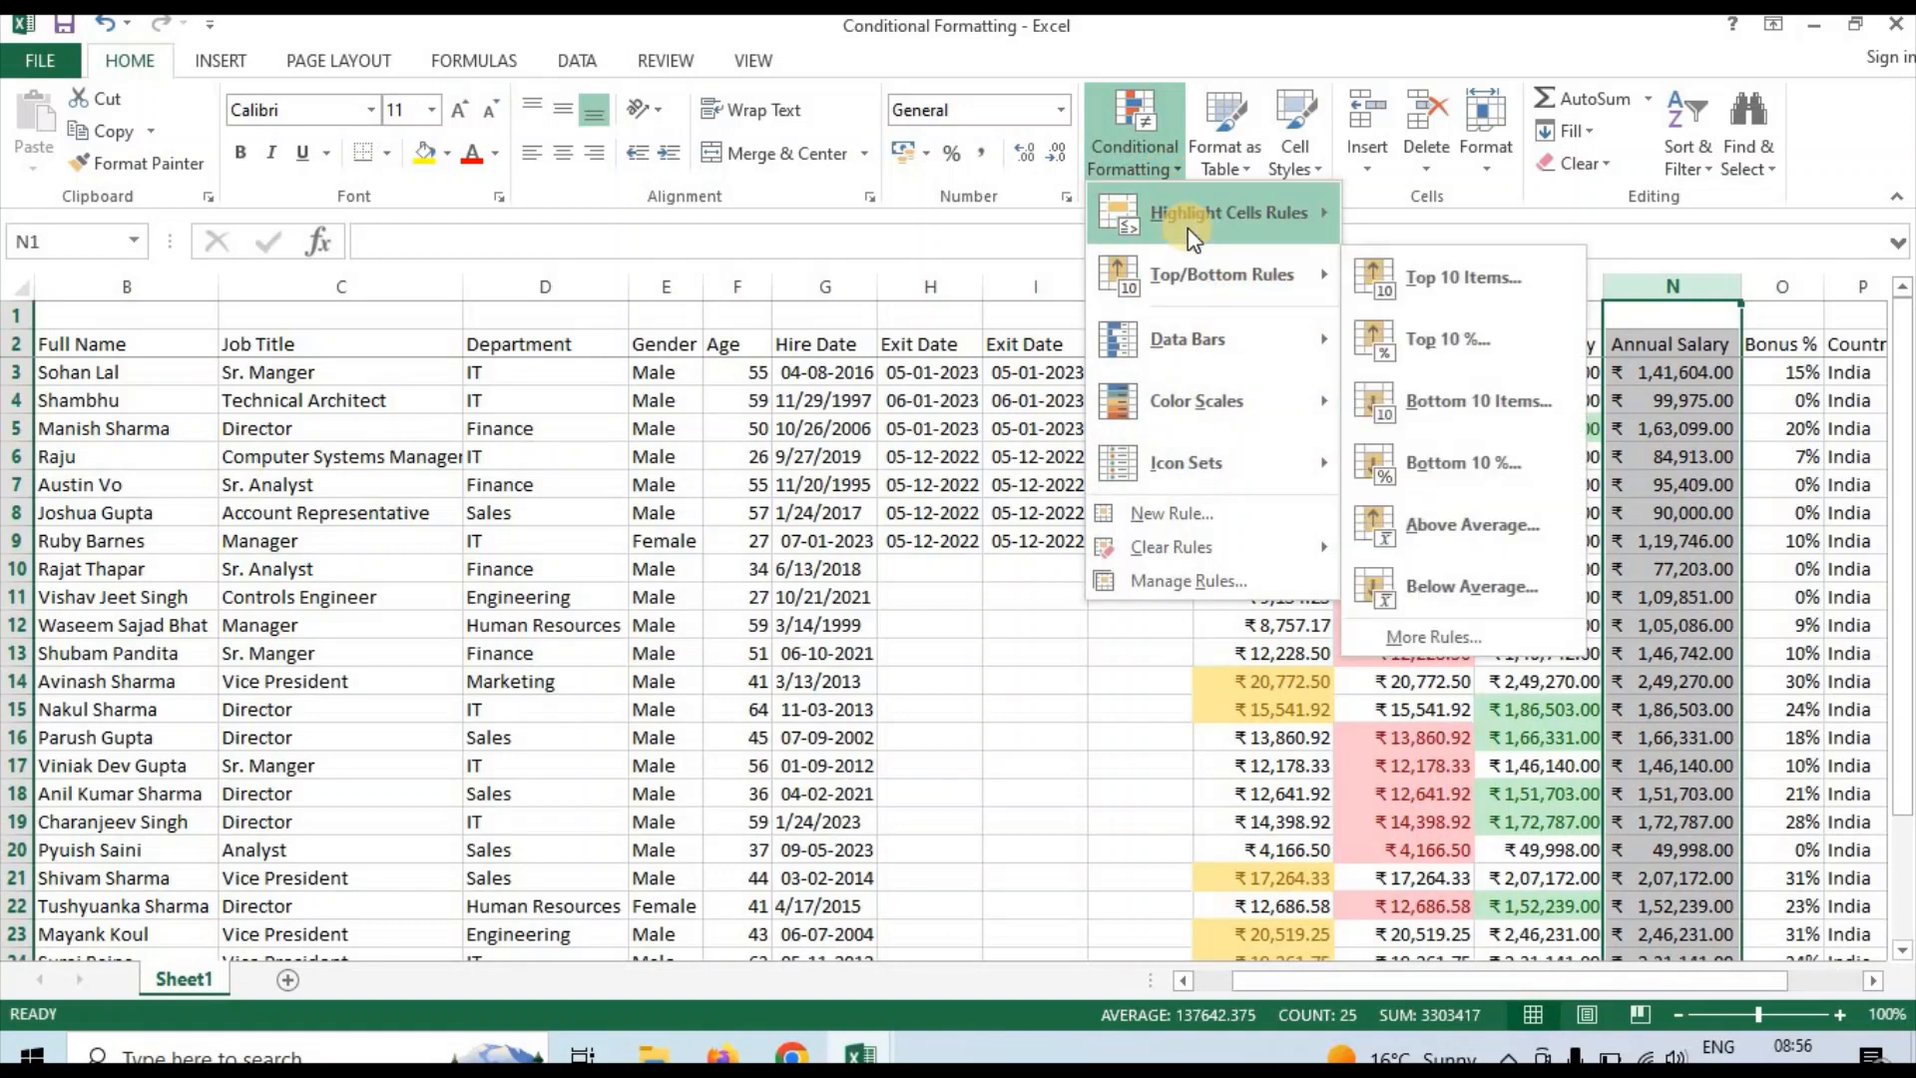
{"action": "mouse_move", "coordinate": [1188, 228]}
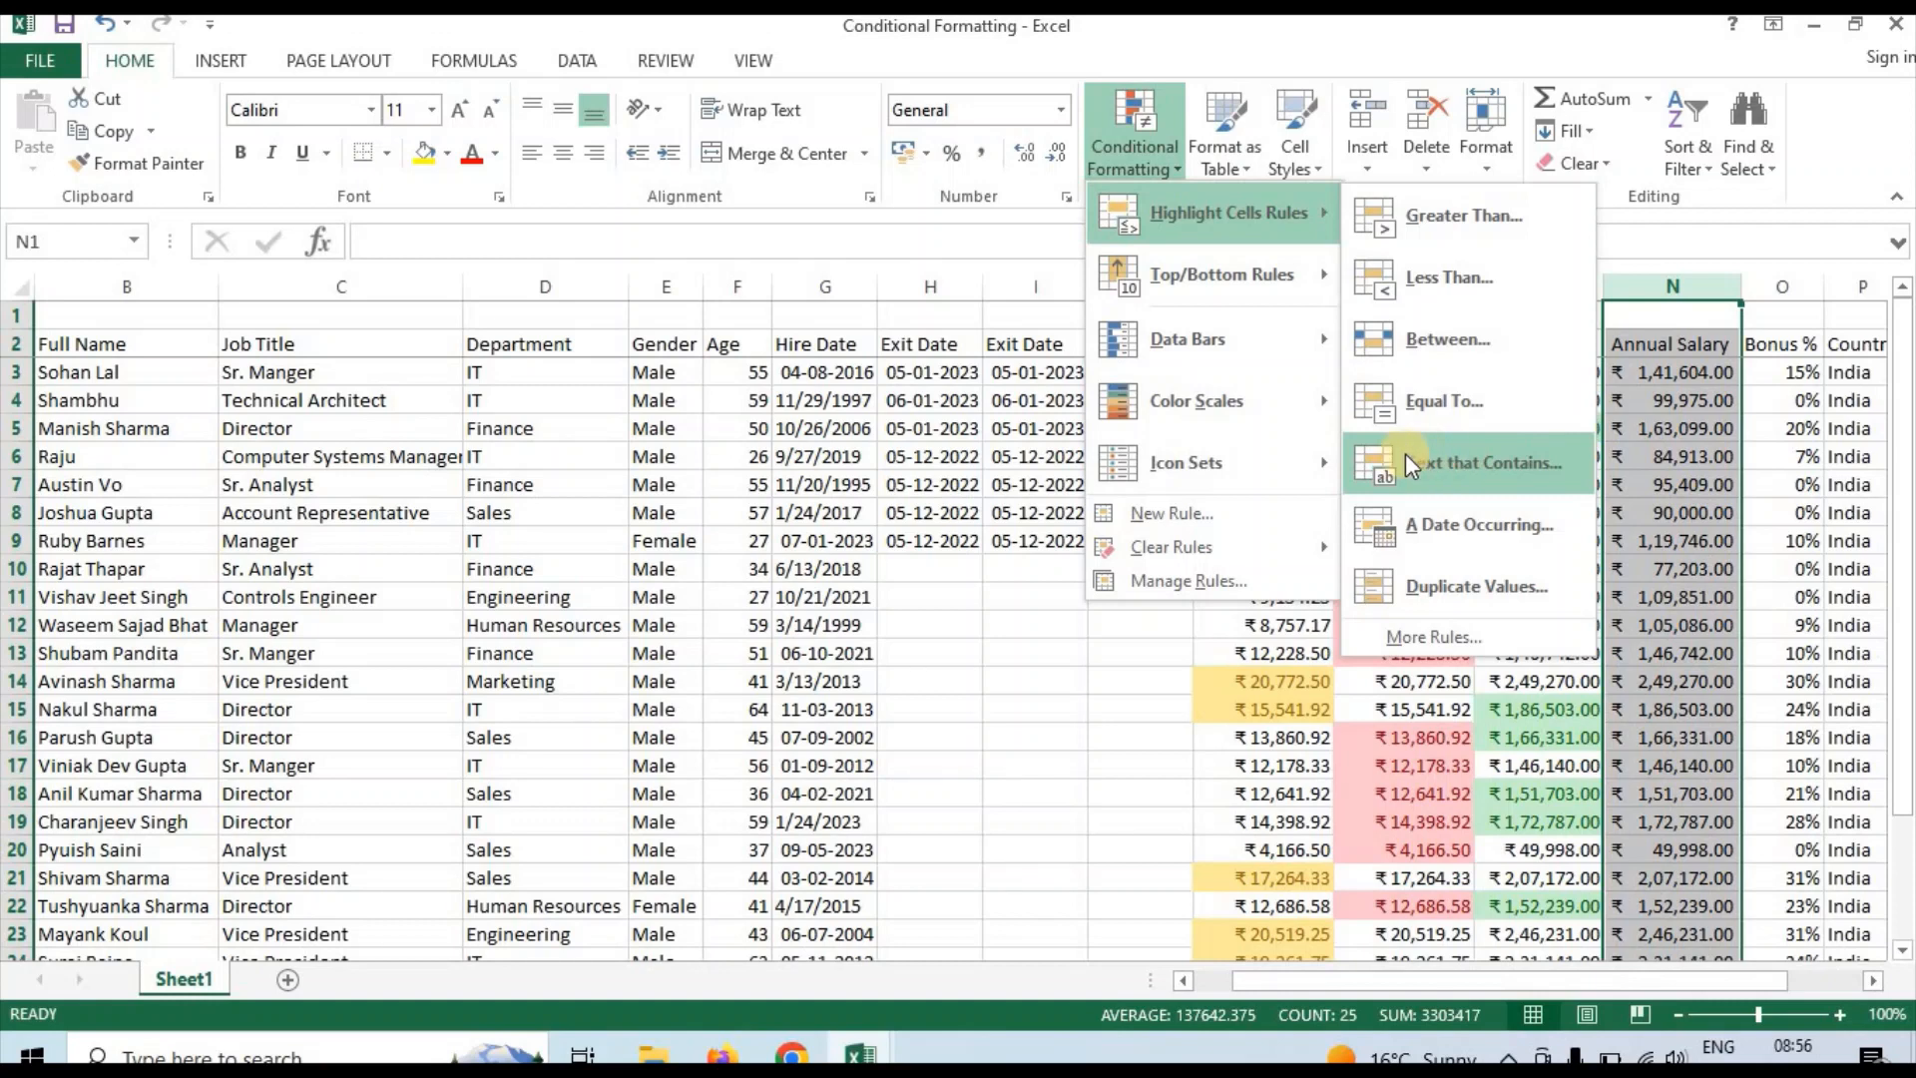
{"action": "left_click", "coordinate": [879, 461]}
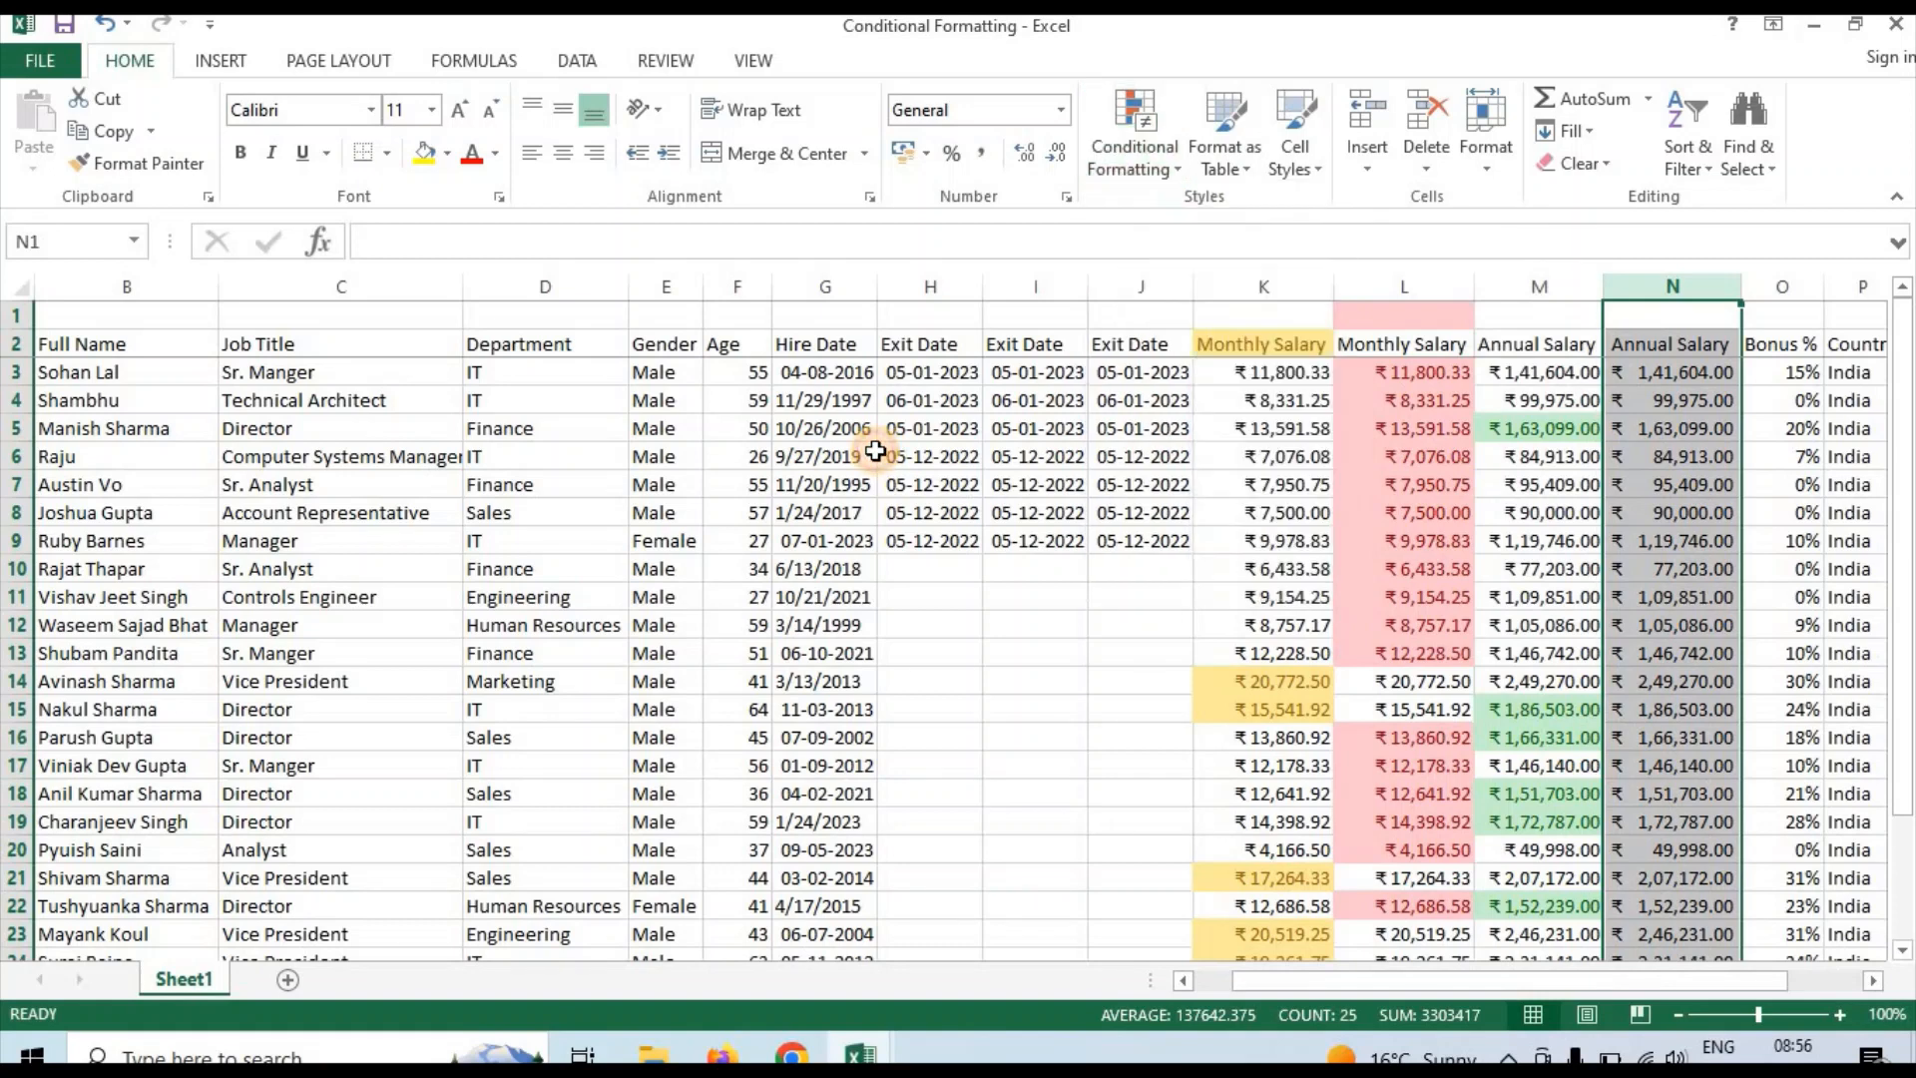
{"action": "left_click", "coordinate": [581, 430]}
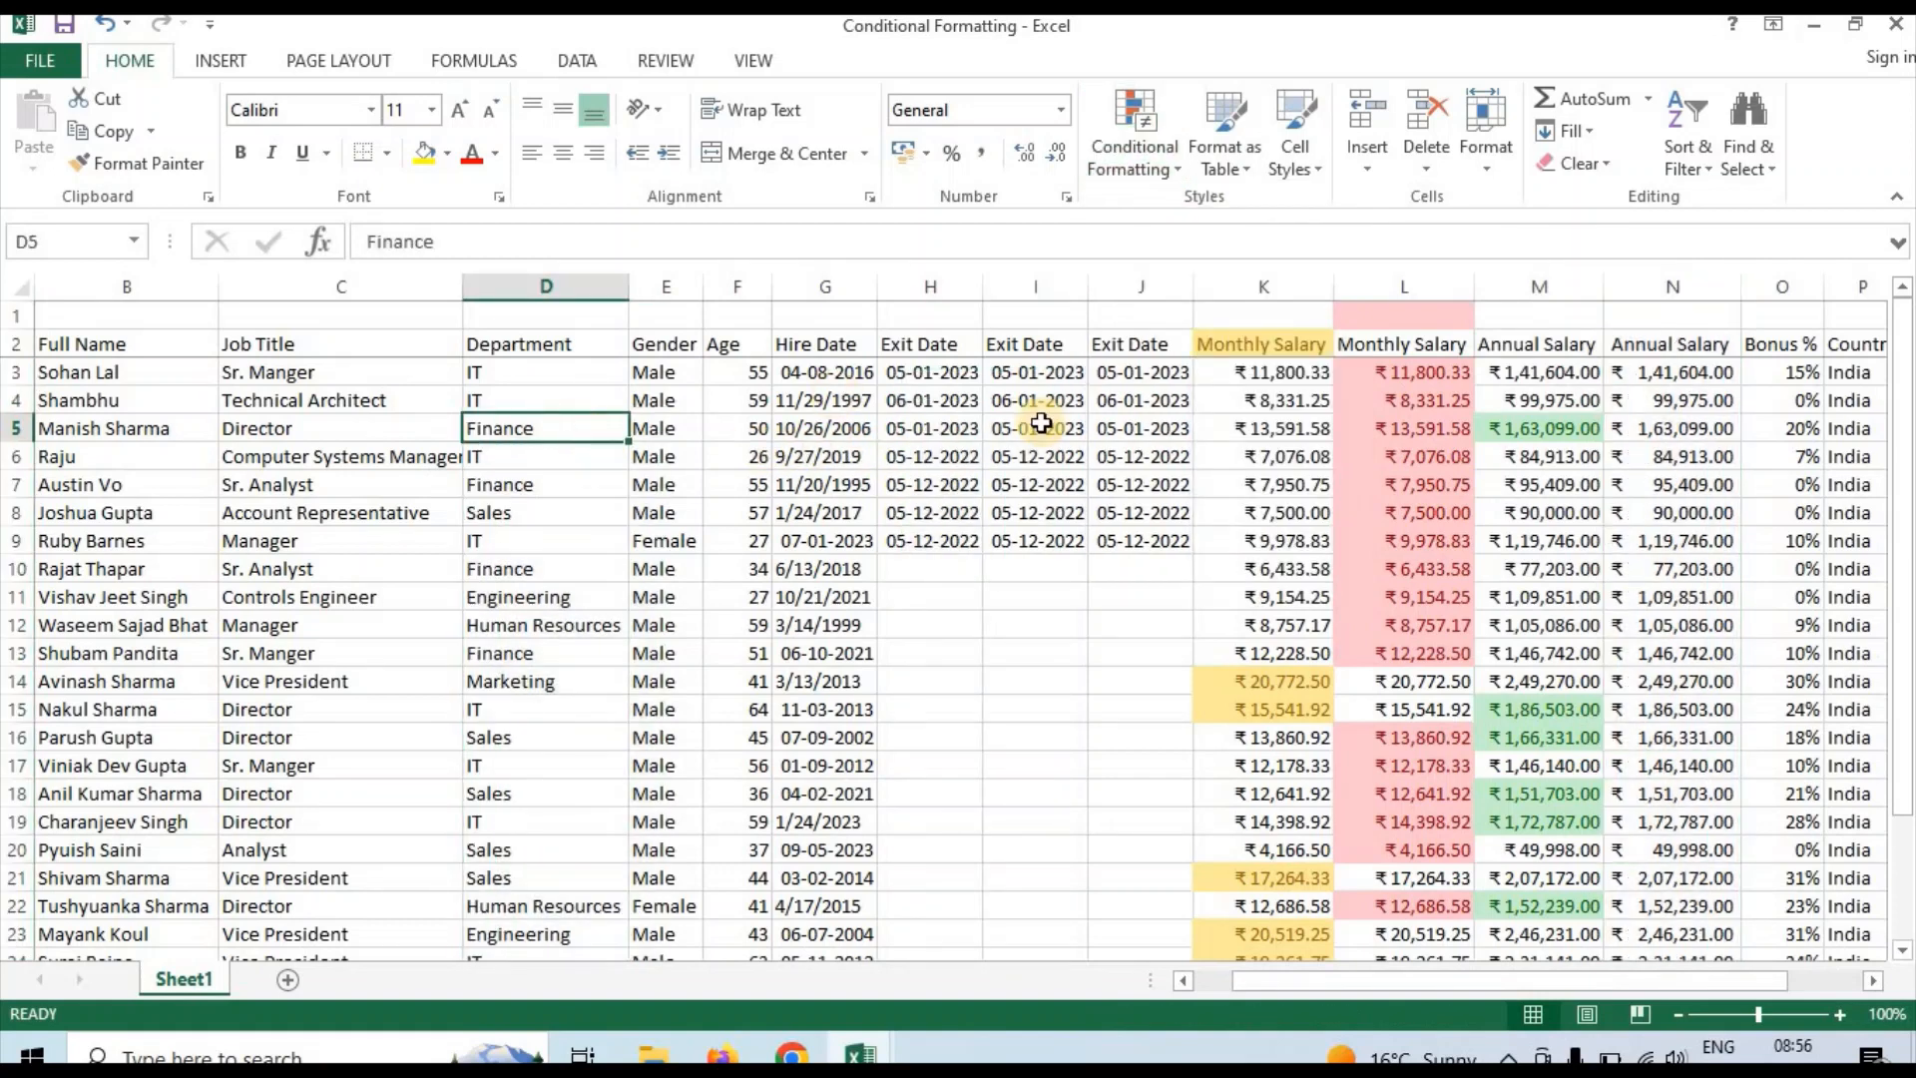
{"action": "left_click", "coordinate": [1733, 374]}
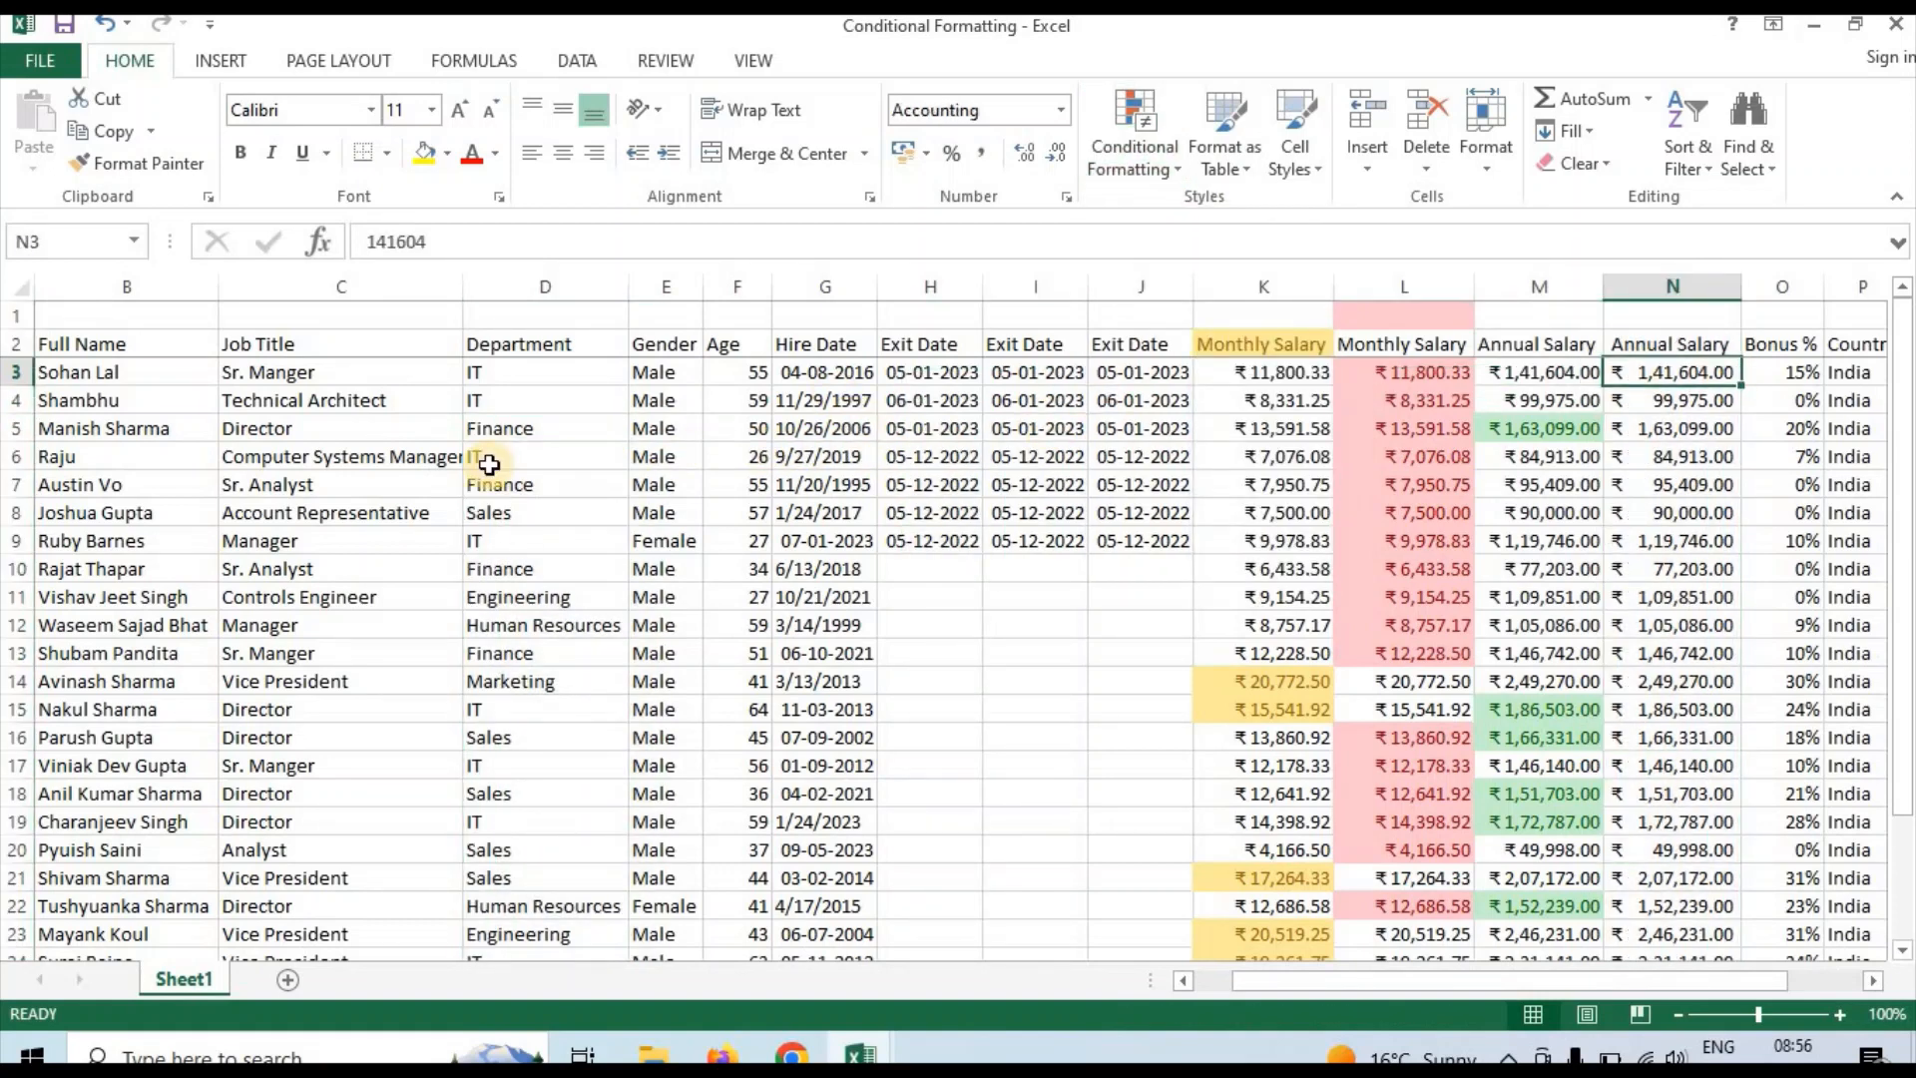
Apply an Equal To highlight rule for Sales to the whole Department column D with Light Red Fill with Dark Red Text
{"action": "left_click", "coordinate": [547, 457]}
{"action": "left_click", "coordinate": [536, 286]}
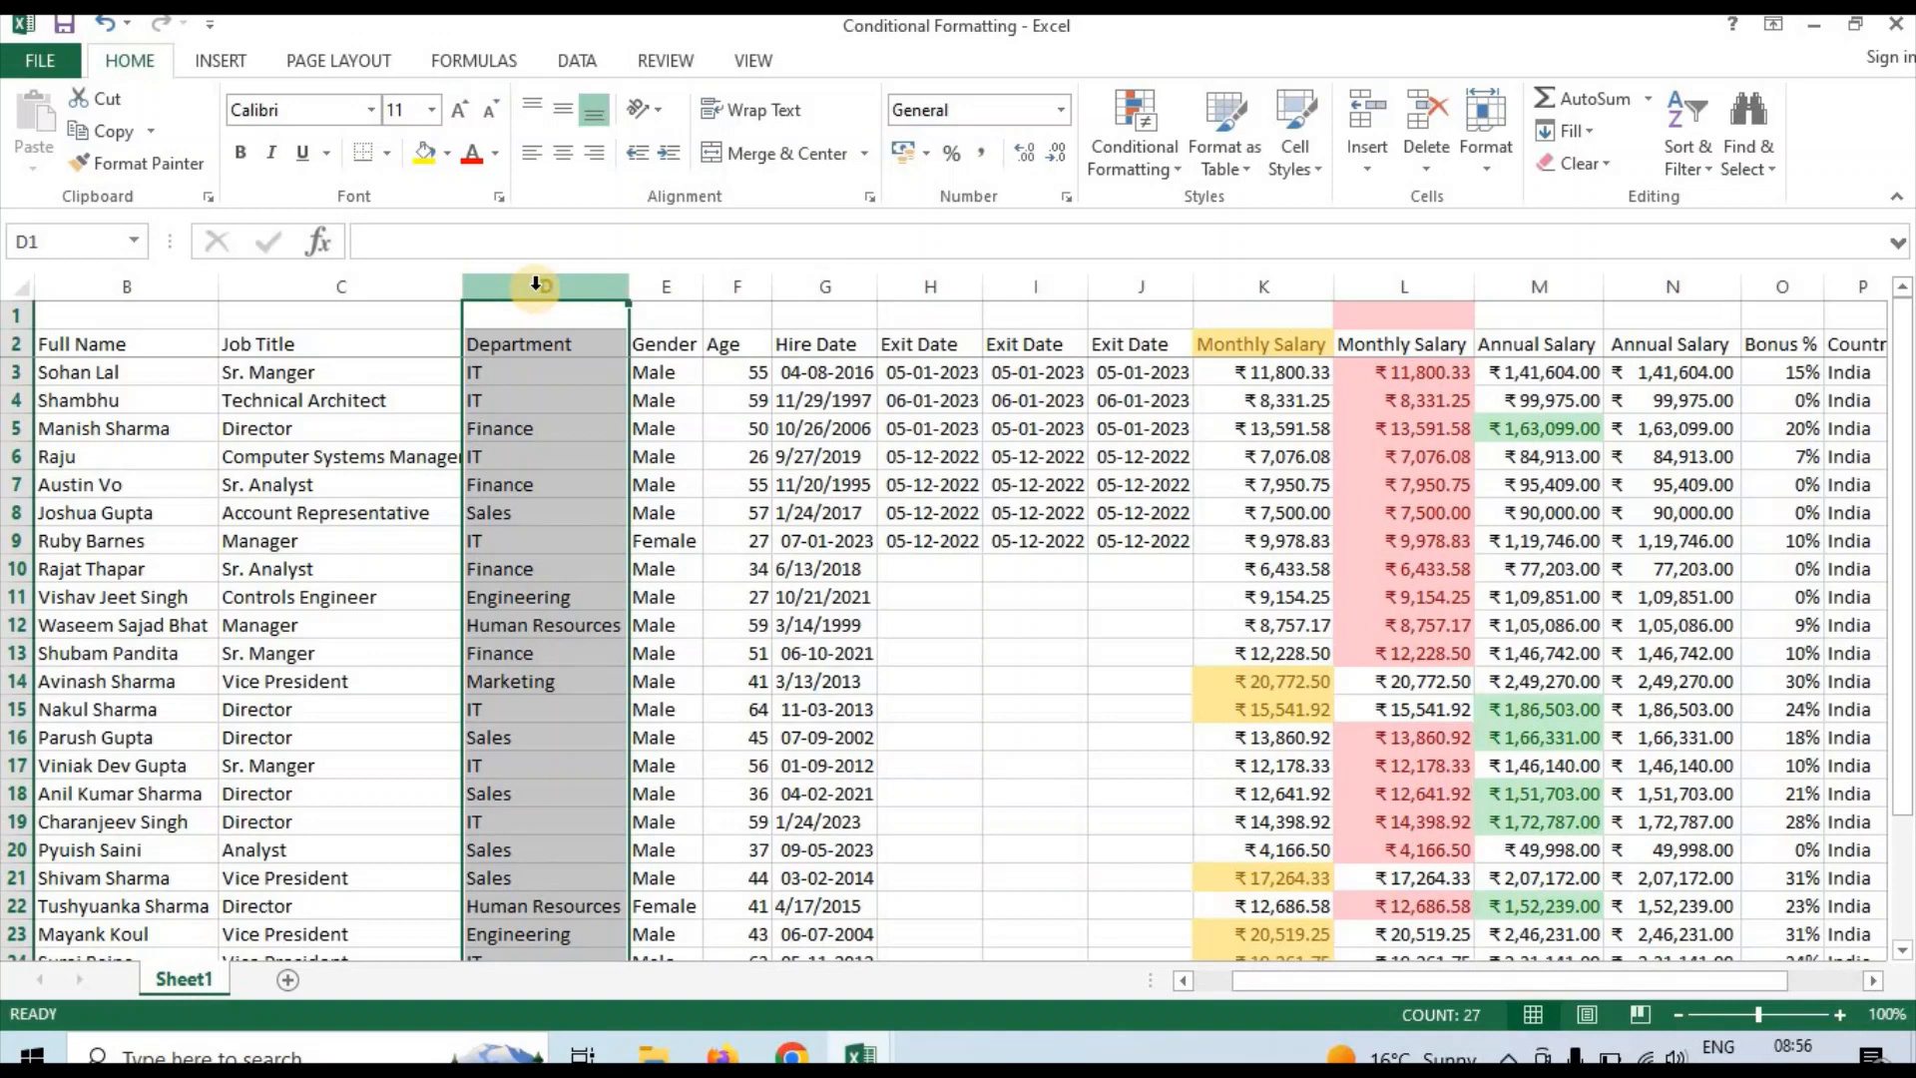
{"action": "left_click", "coordinate": [1146, 182]}
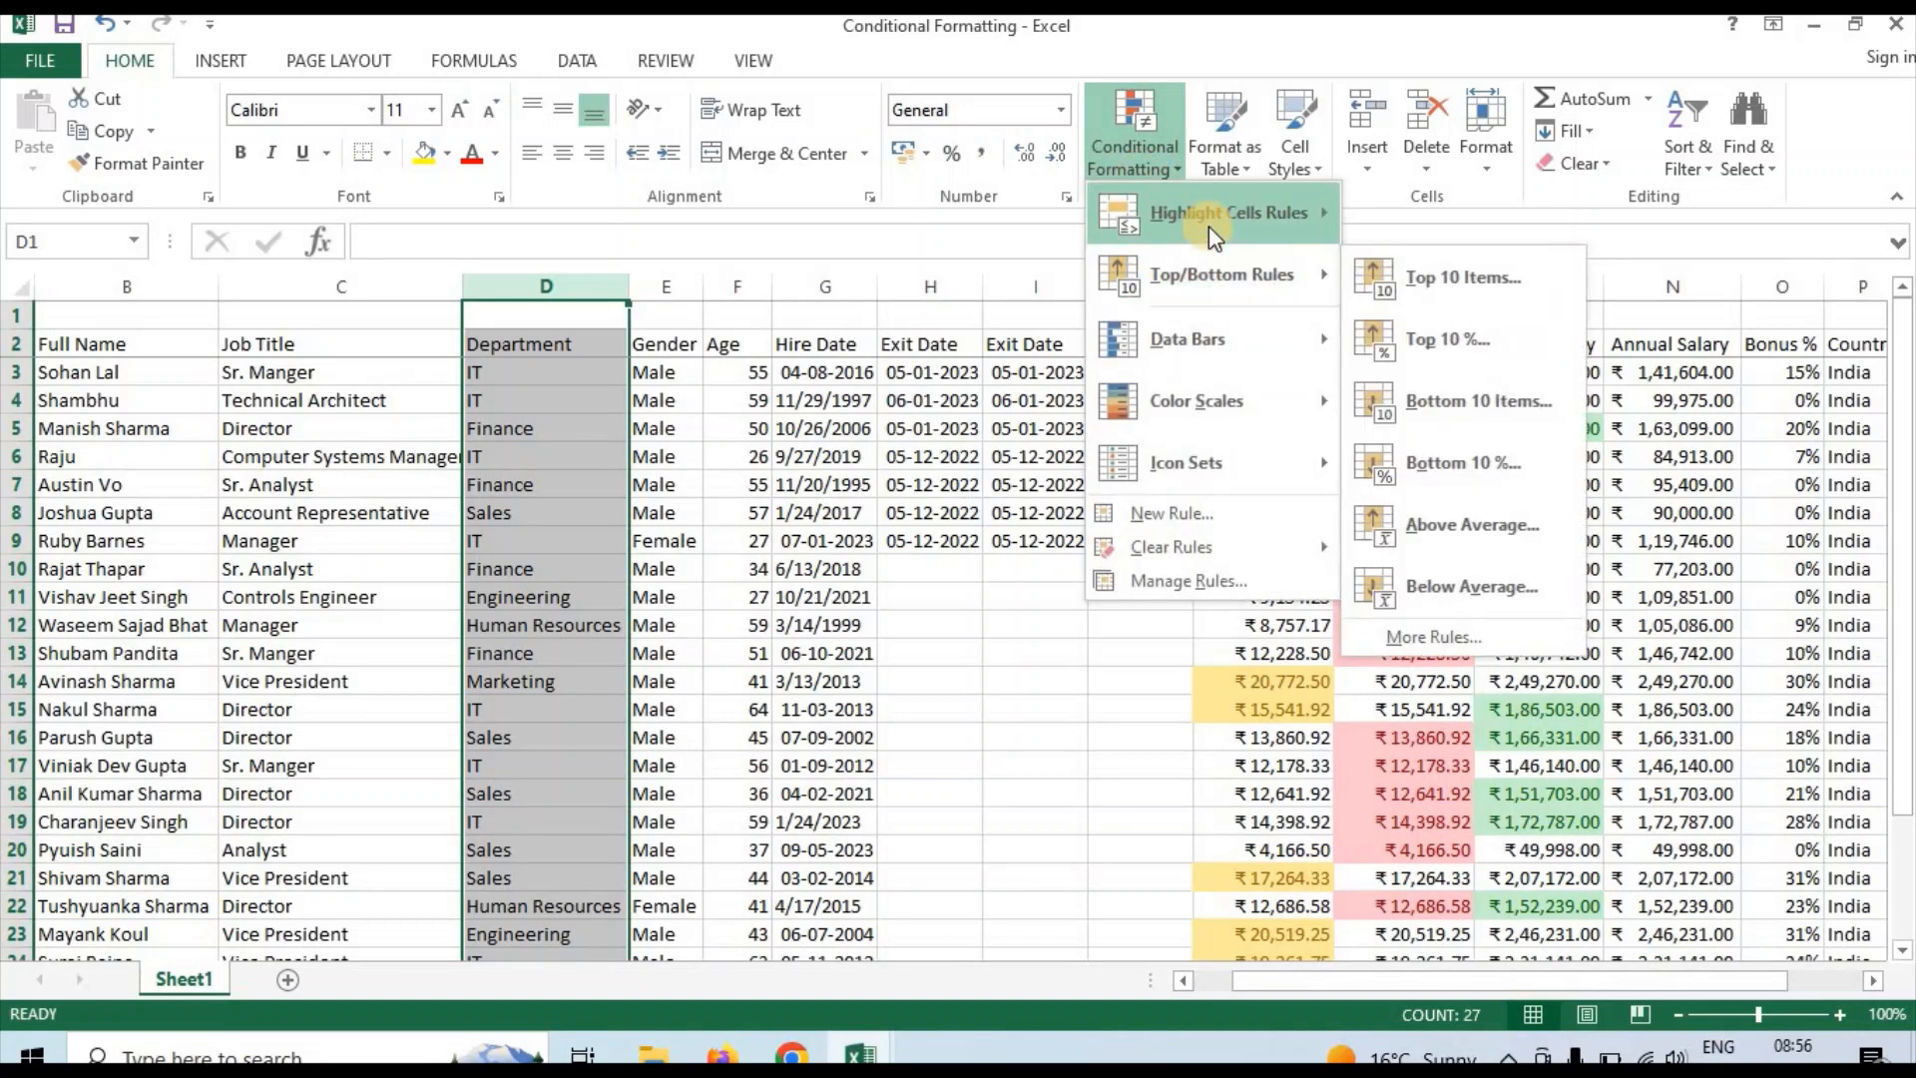
{"action": "mouse_move", "coordinate": [1289, 228]}
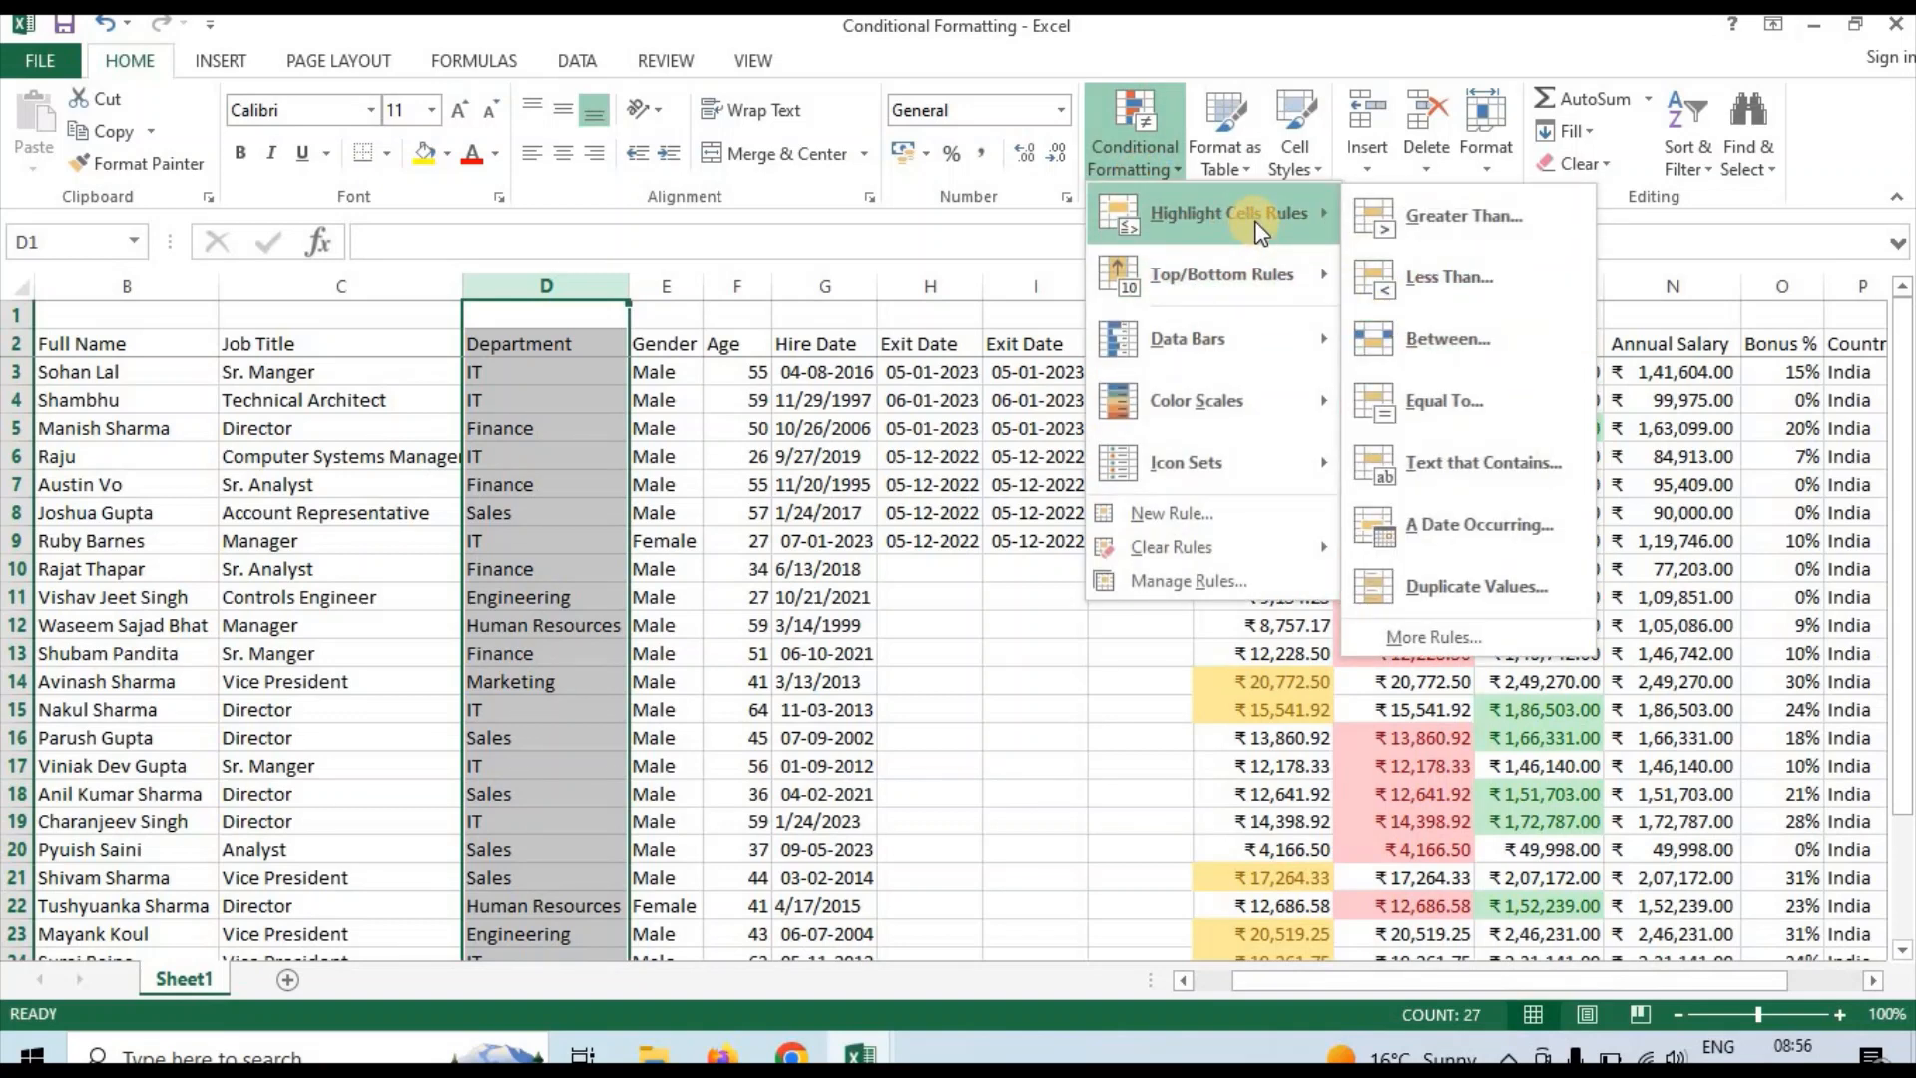
{"action": "left_click", "coordinate": [1458, 399]}
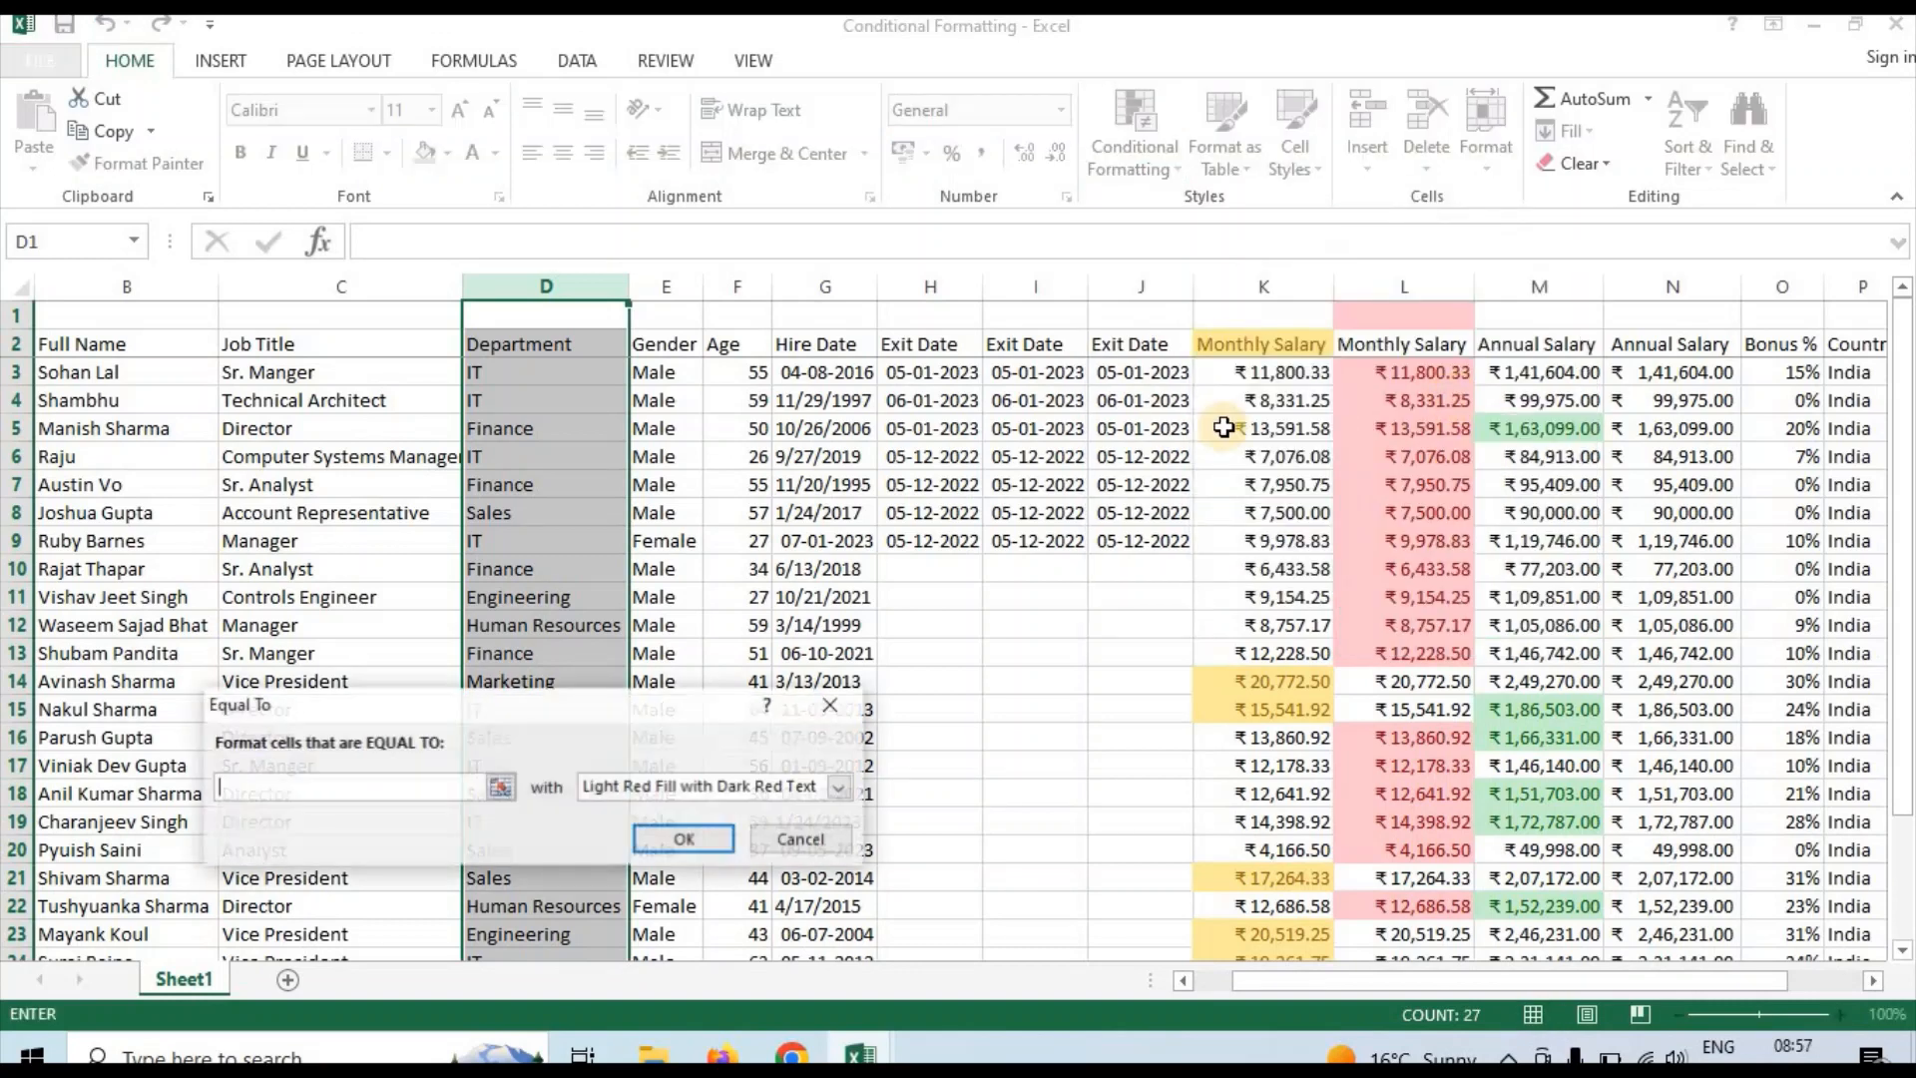
{"action": "type", "text": "Sales"}
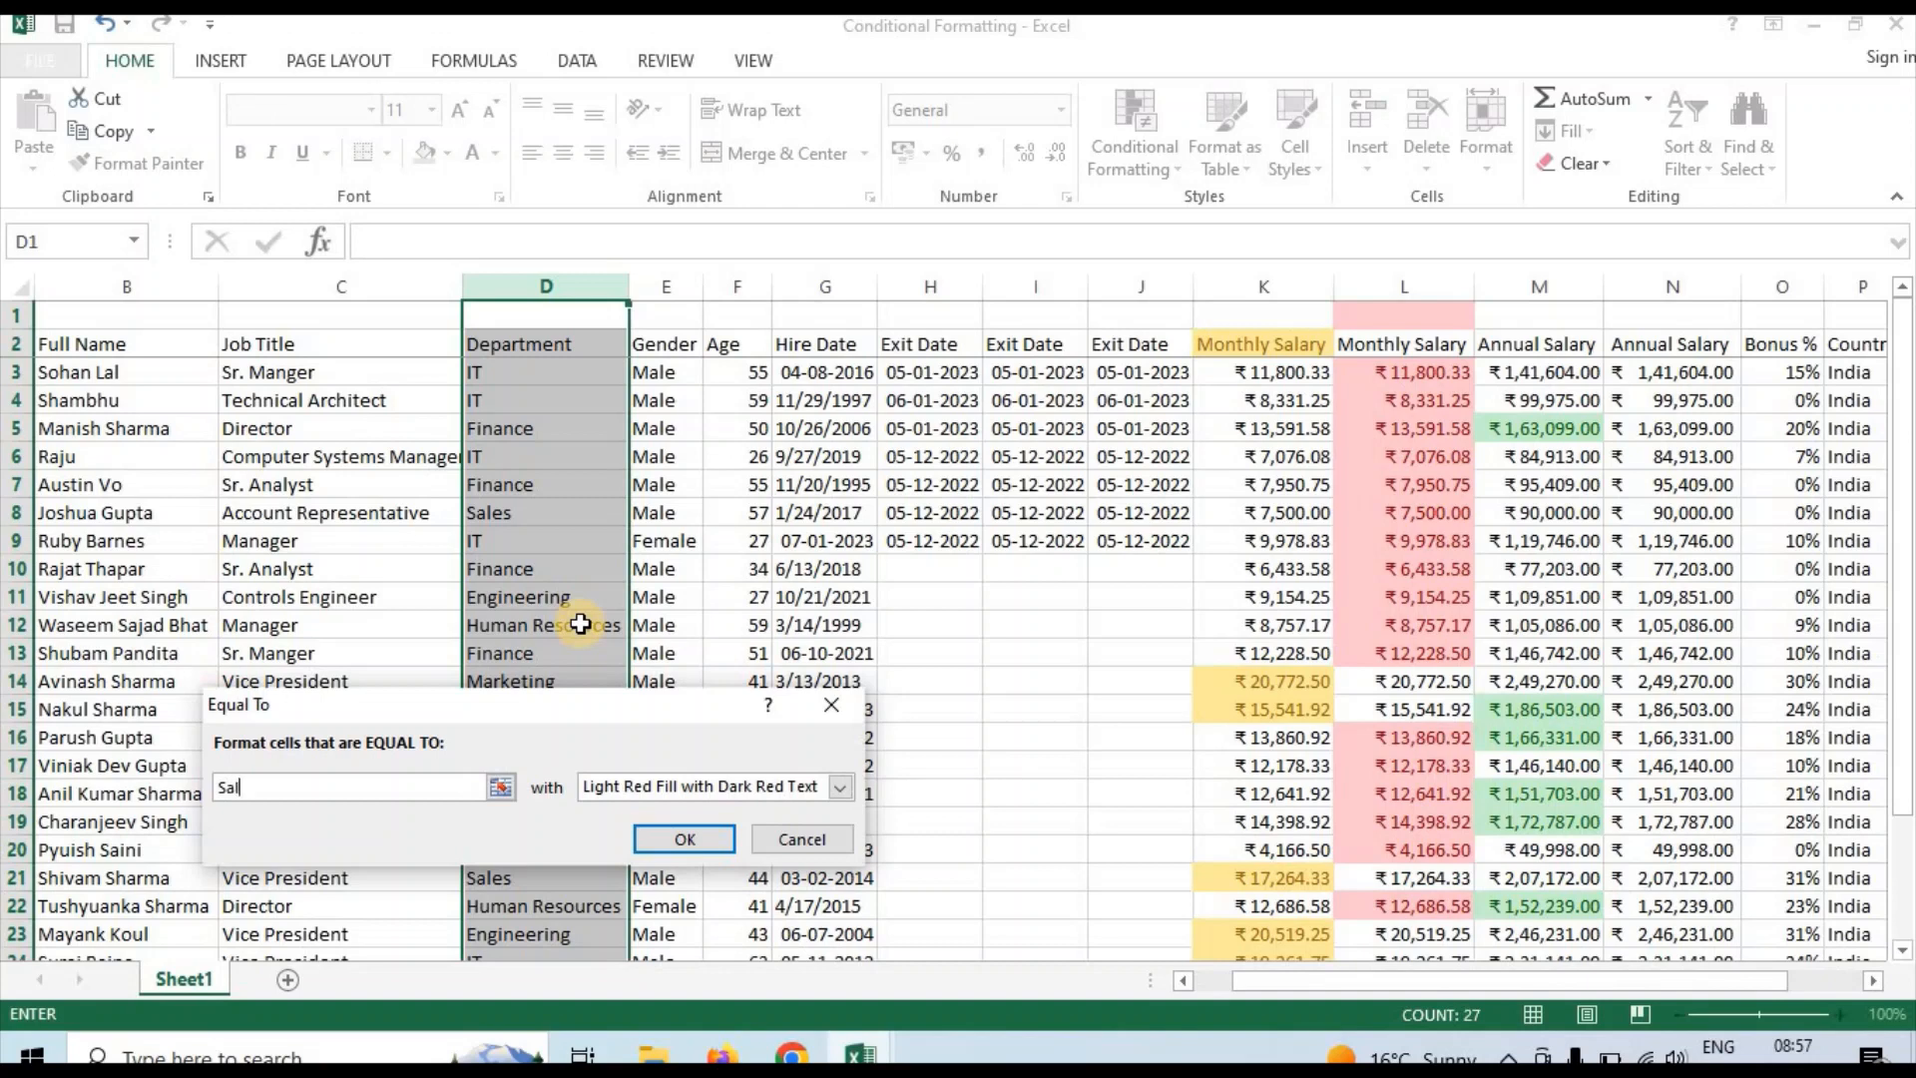
{"action": "left_click", "coordinate": [689, 837]}
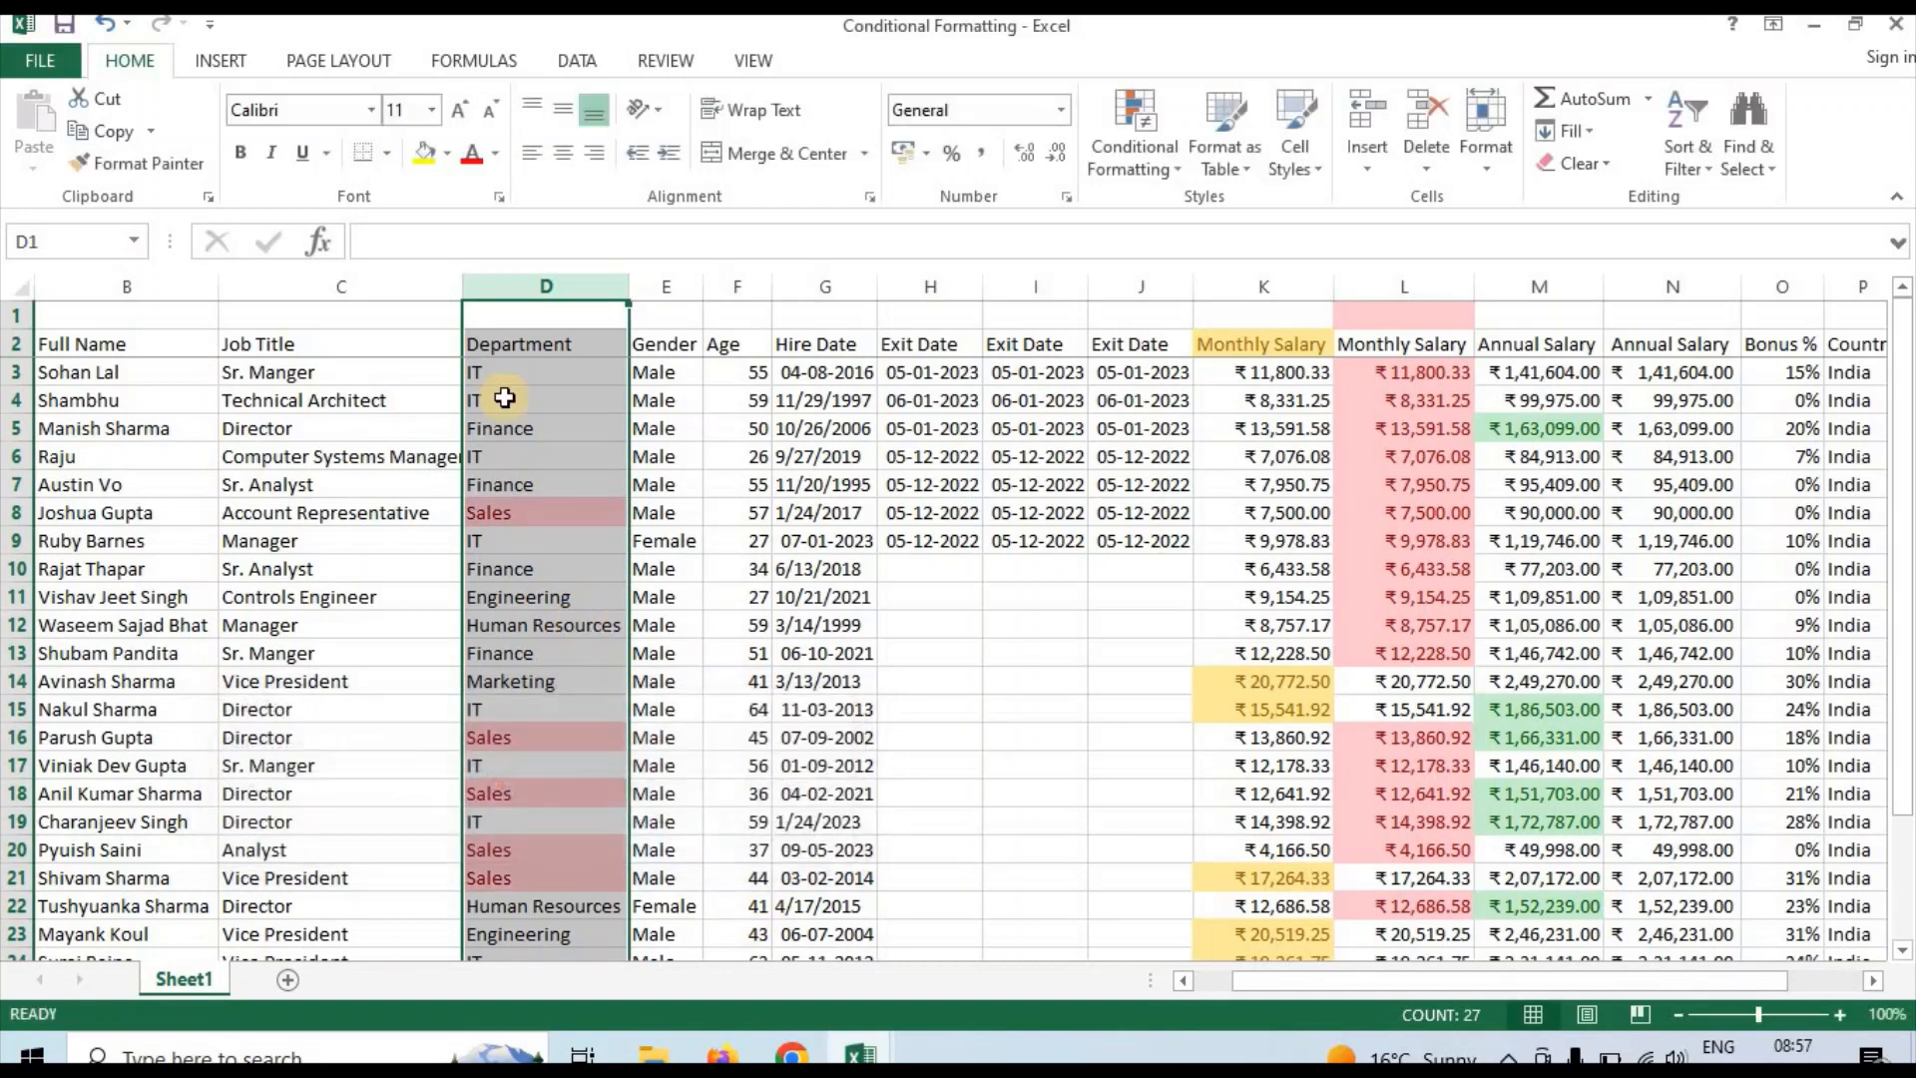
{"action": "left_click", "coordinate": [537, 560]}
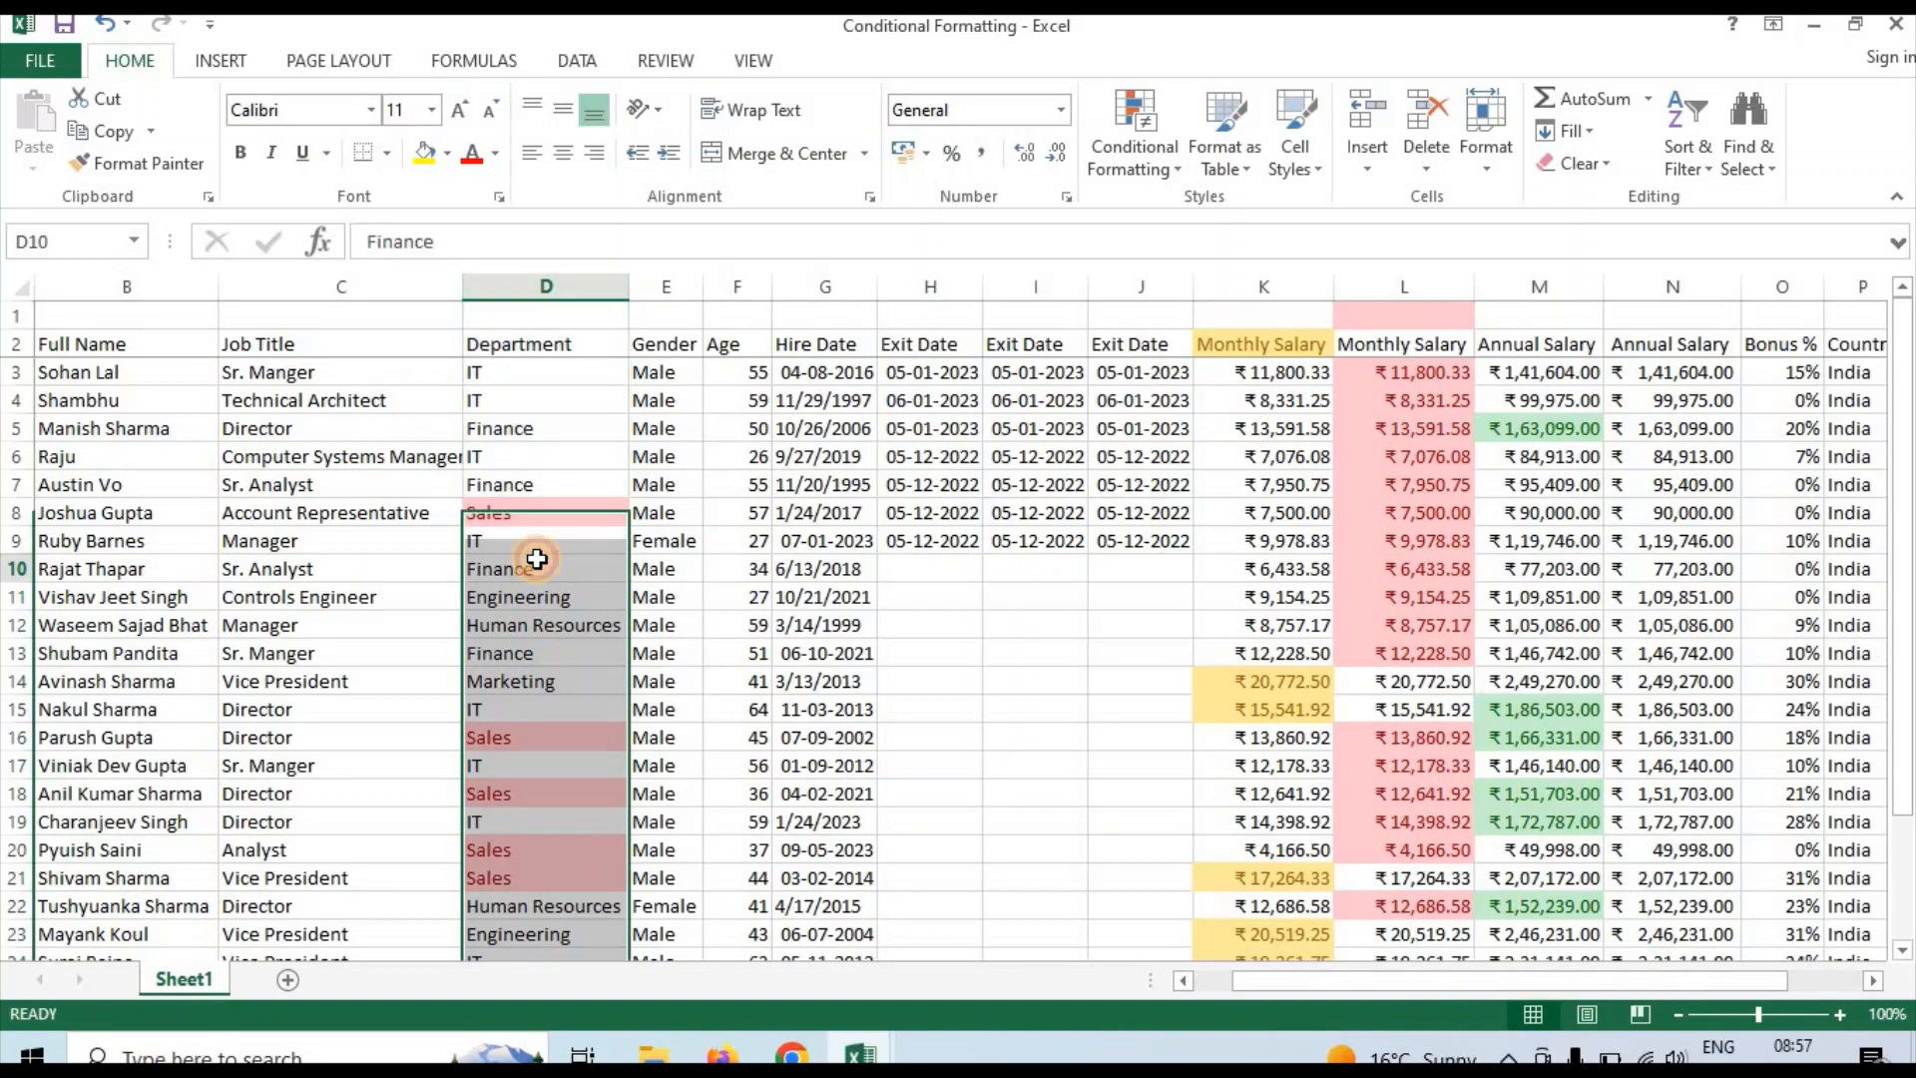
{"action": "left_click", "coordinate": [524, 283]}
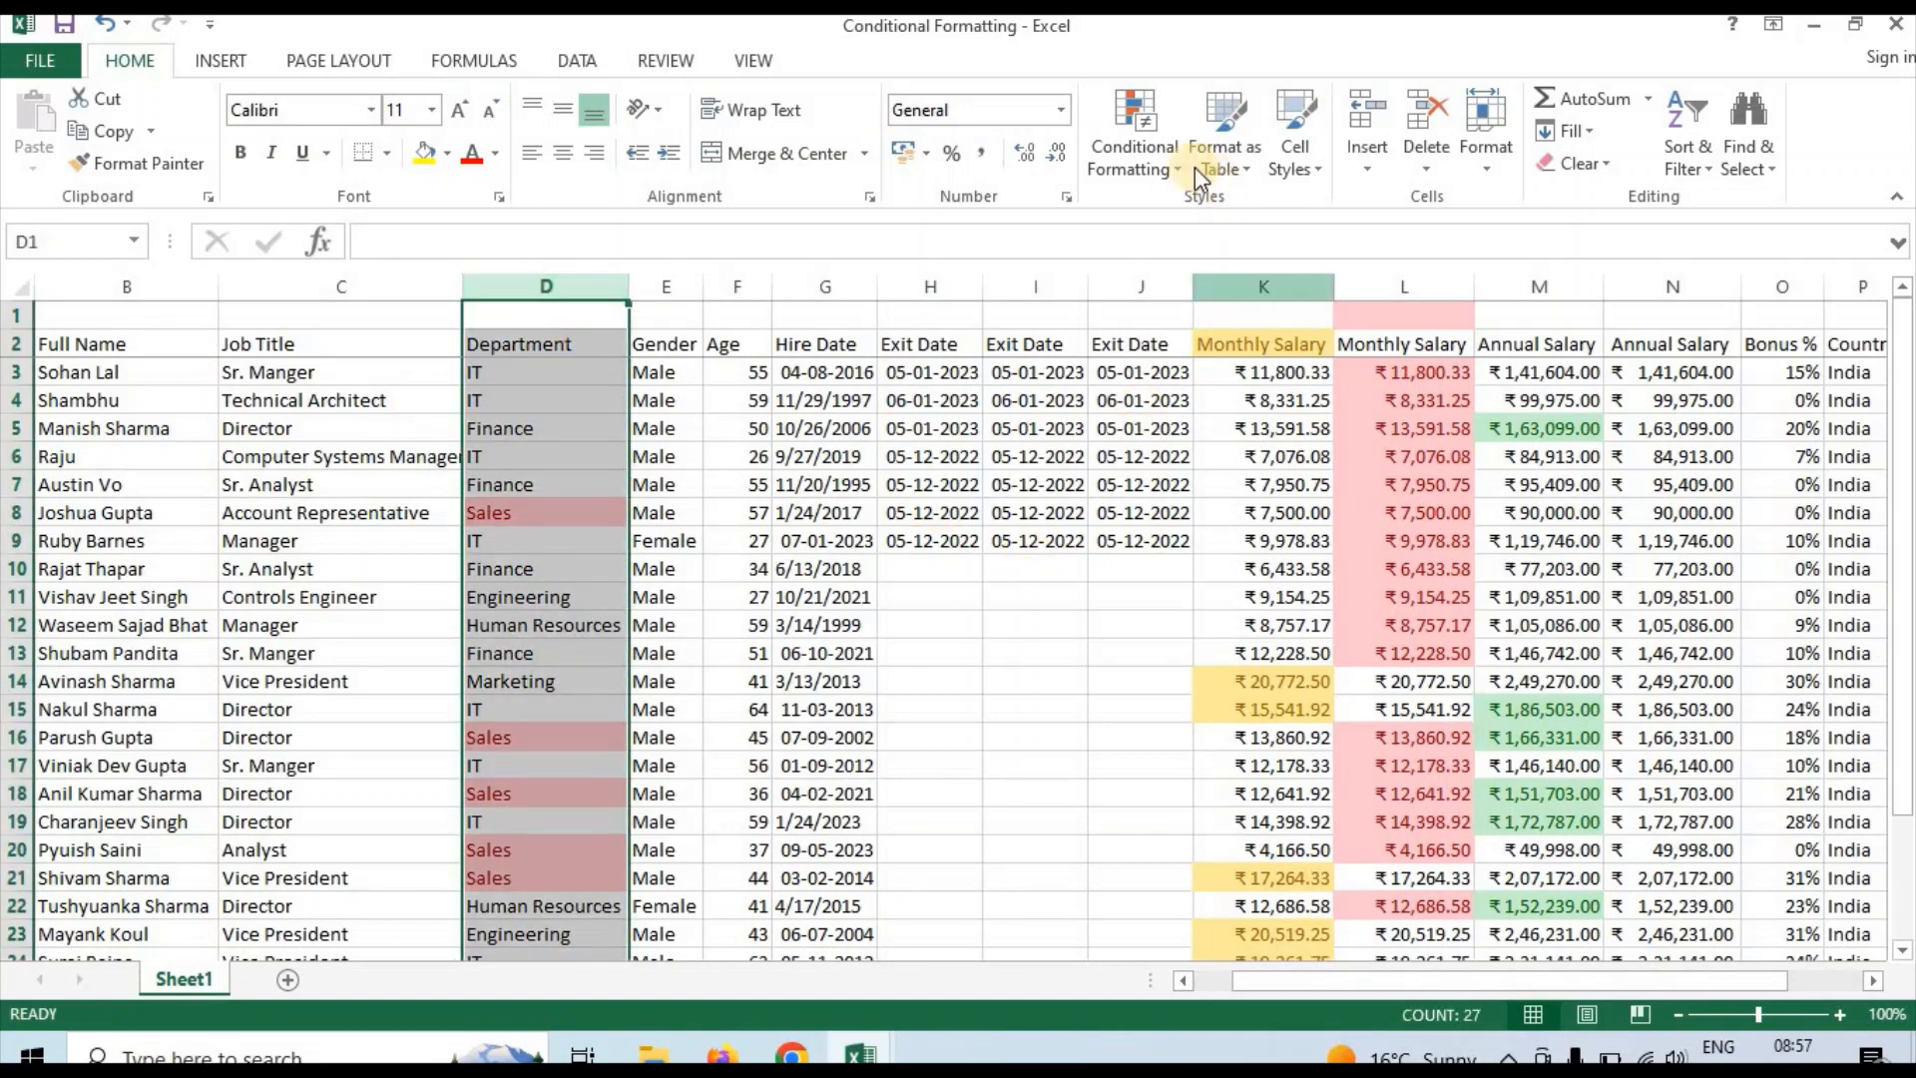
{"action": "left_click", "coordinate": [1155, 179]}
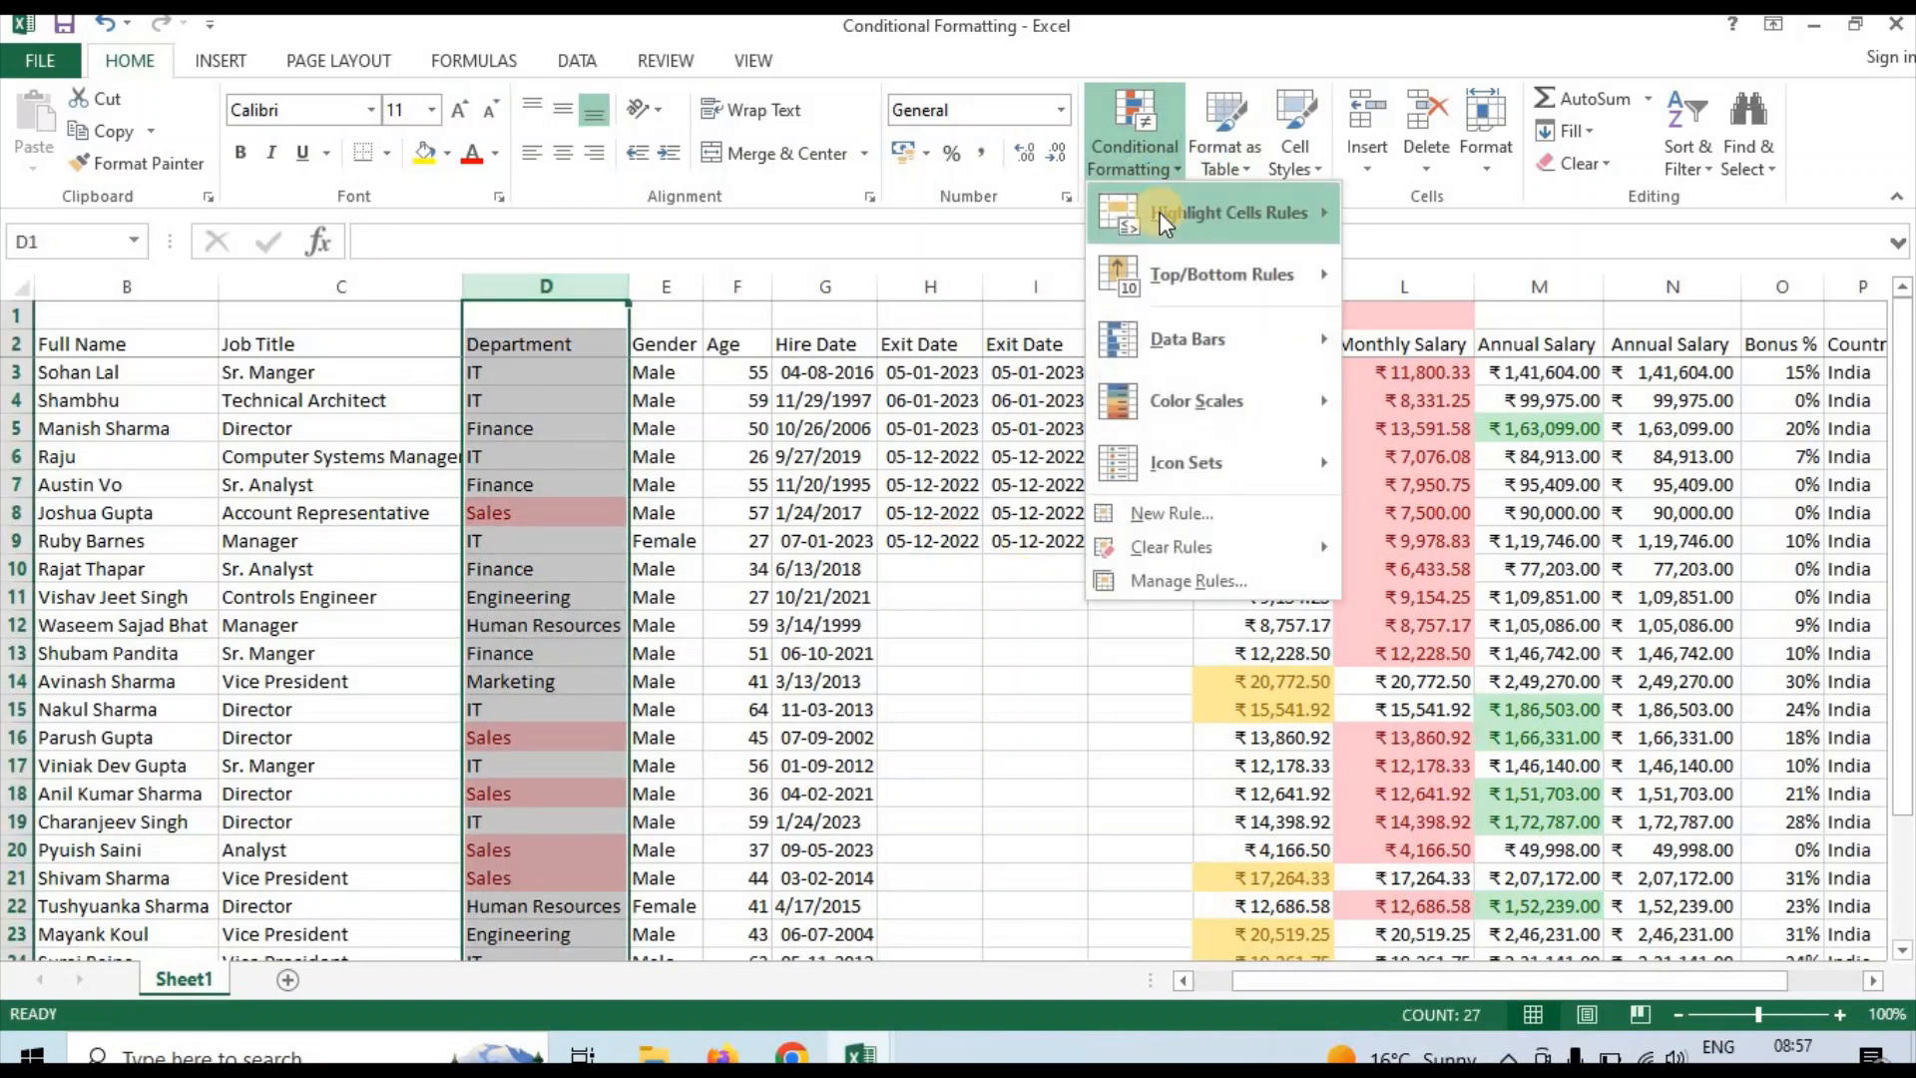
{"action": "mouse_move", "coordinate": [1160, 212]}
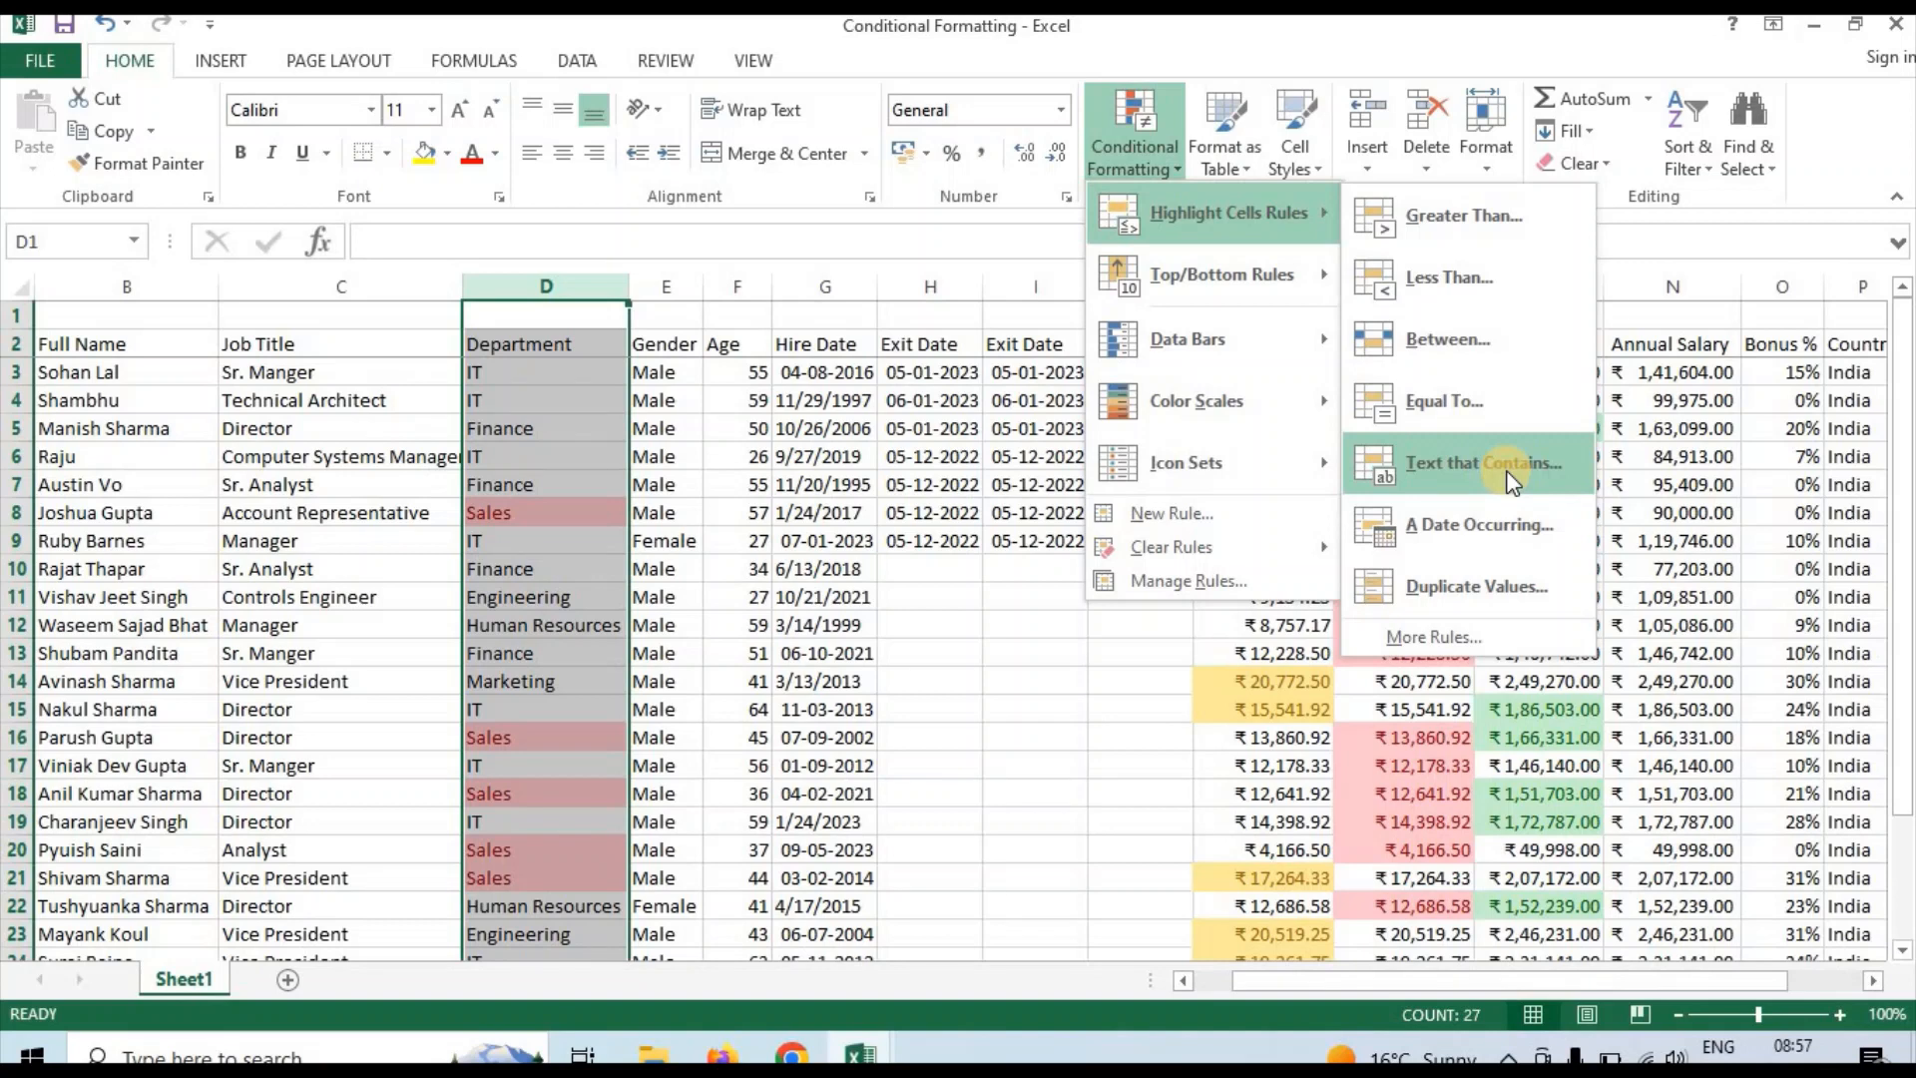
{"action": "left_click", "coordinate": [548, 585]}
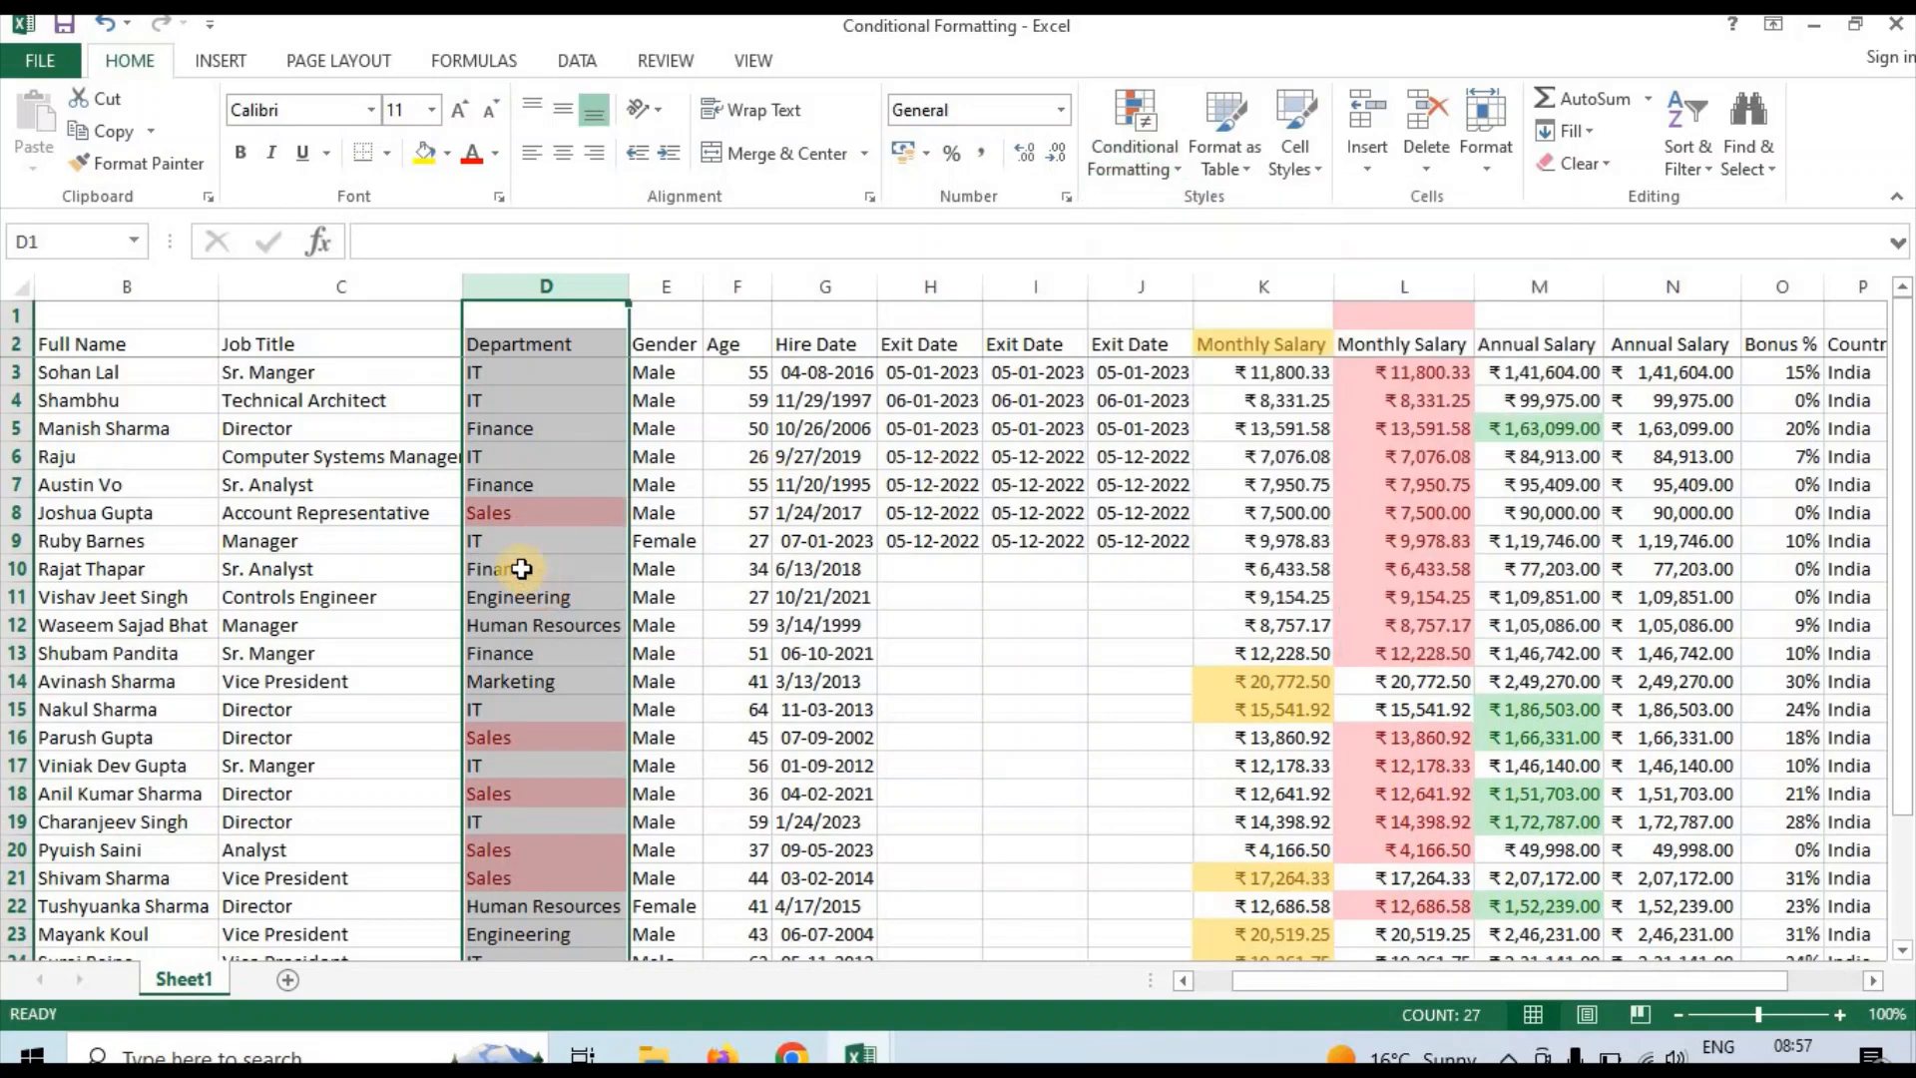
Examine the entries in the Department column D from the upper rows down to the last employee
{"action": "left_click", "coordinate": [521, 569]}
{"action": "left_click", "coordinate": [543, 456]}
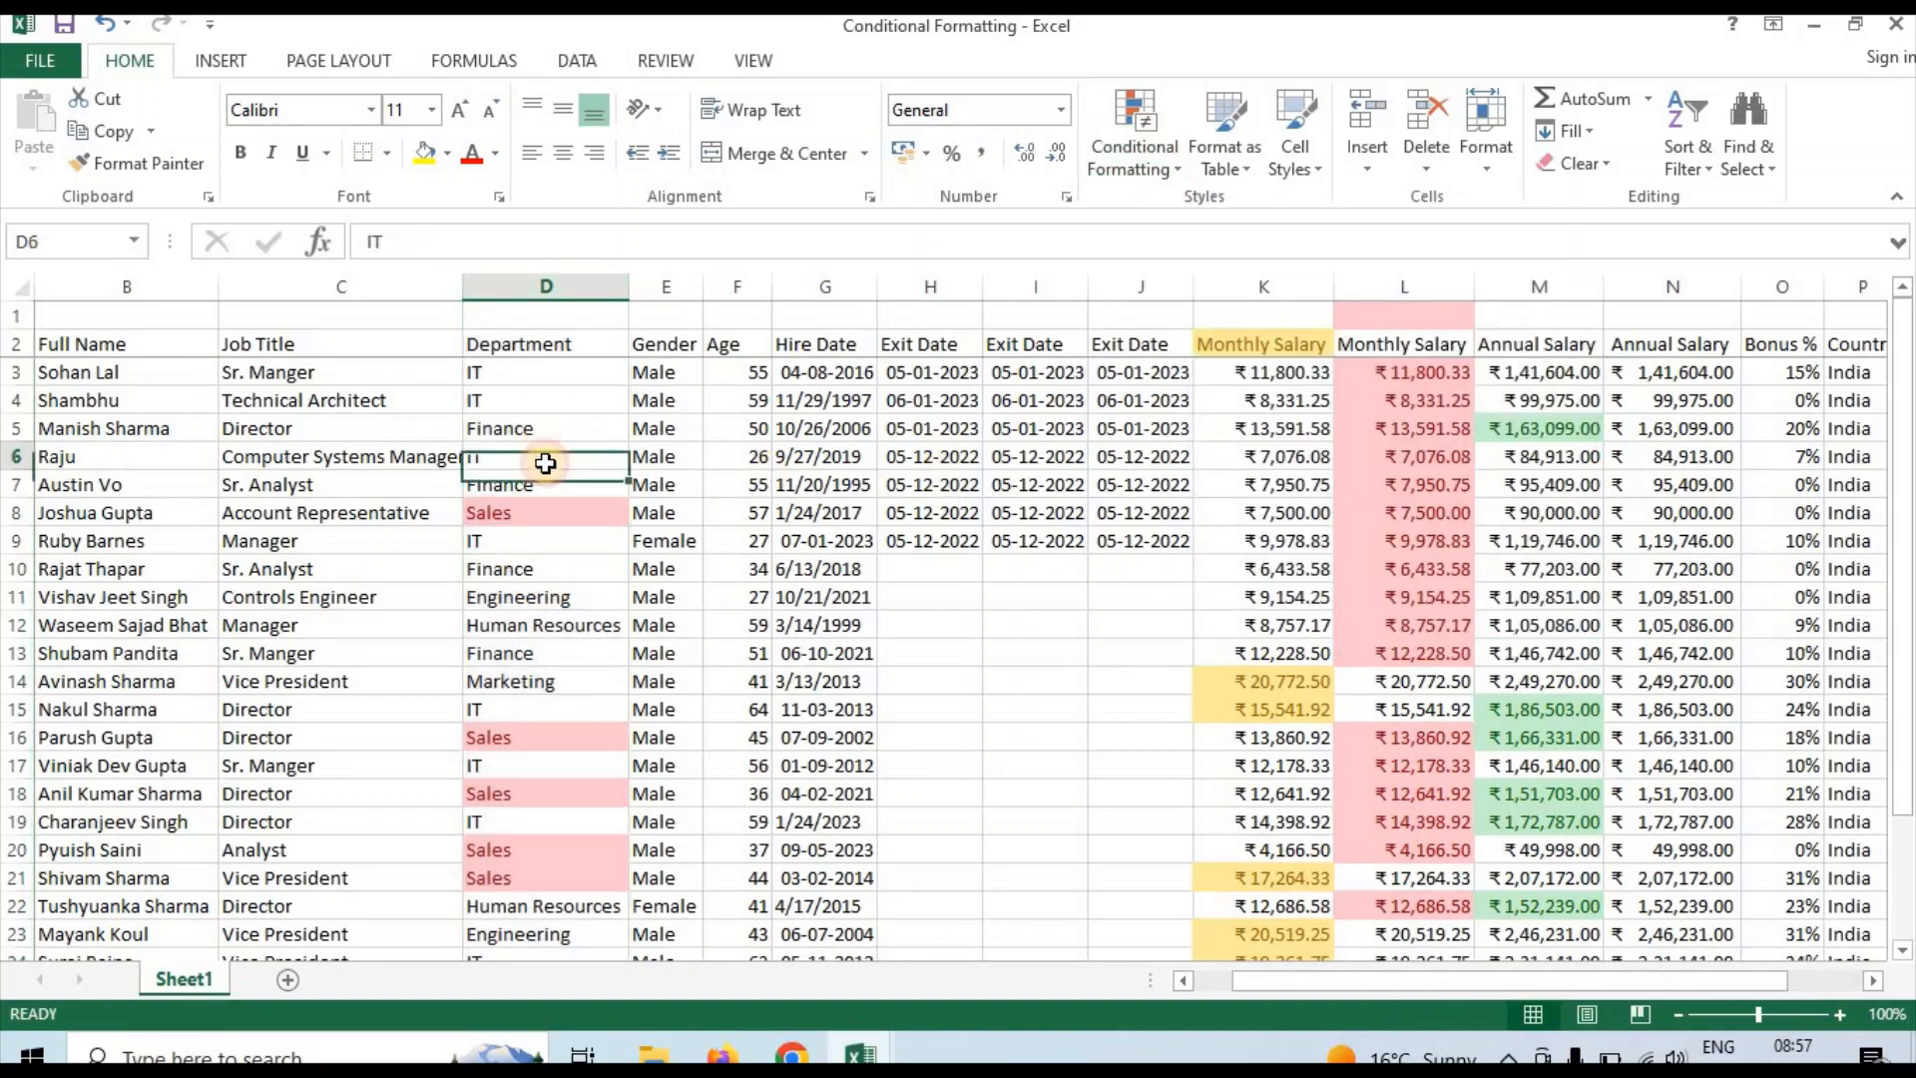
{"action": "left_click", "coordinate": [556, 594]}
{"action": "key", "text": "Down"}
{"action": "key", "text": "Down"}
{"action": "key", "text": "Down"}
{"action": "key", "text": "Down"}
{"action": "key", "text": "Down"}
{"action": "key", "text": "Down"}
{"action": "key", "text": "Down"}
{"action": "key", "text": "Down"}
{"action": "key", "text": "Down"}
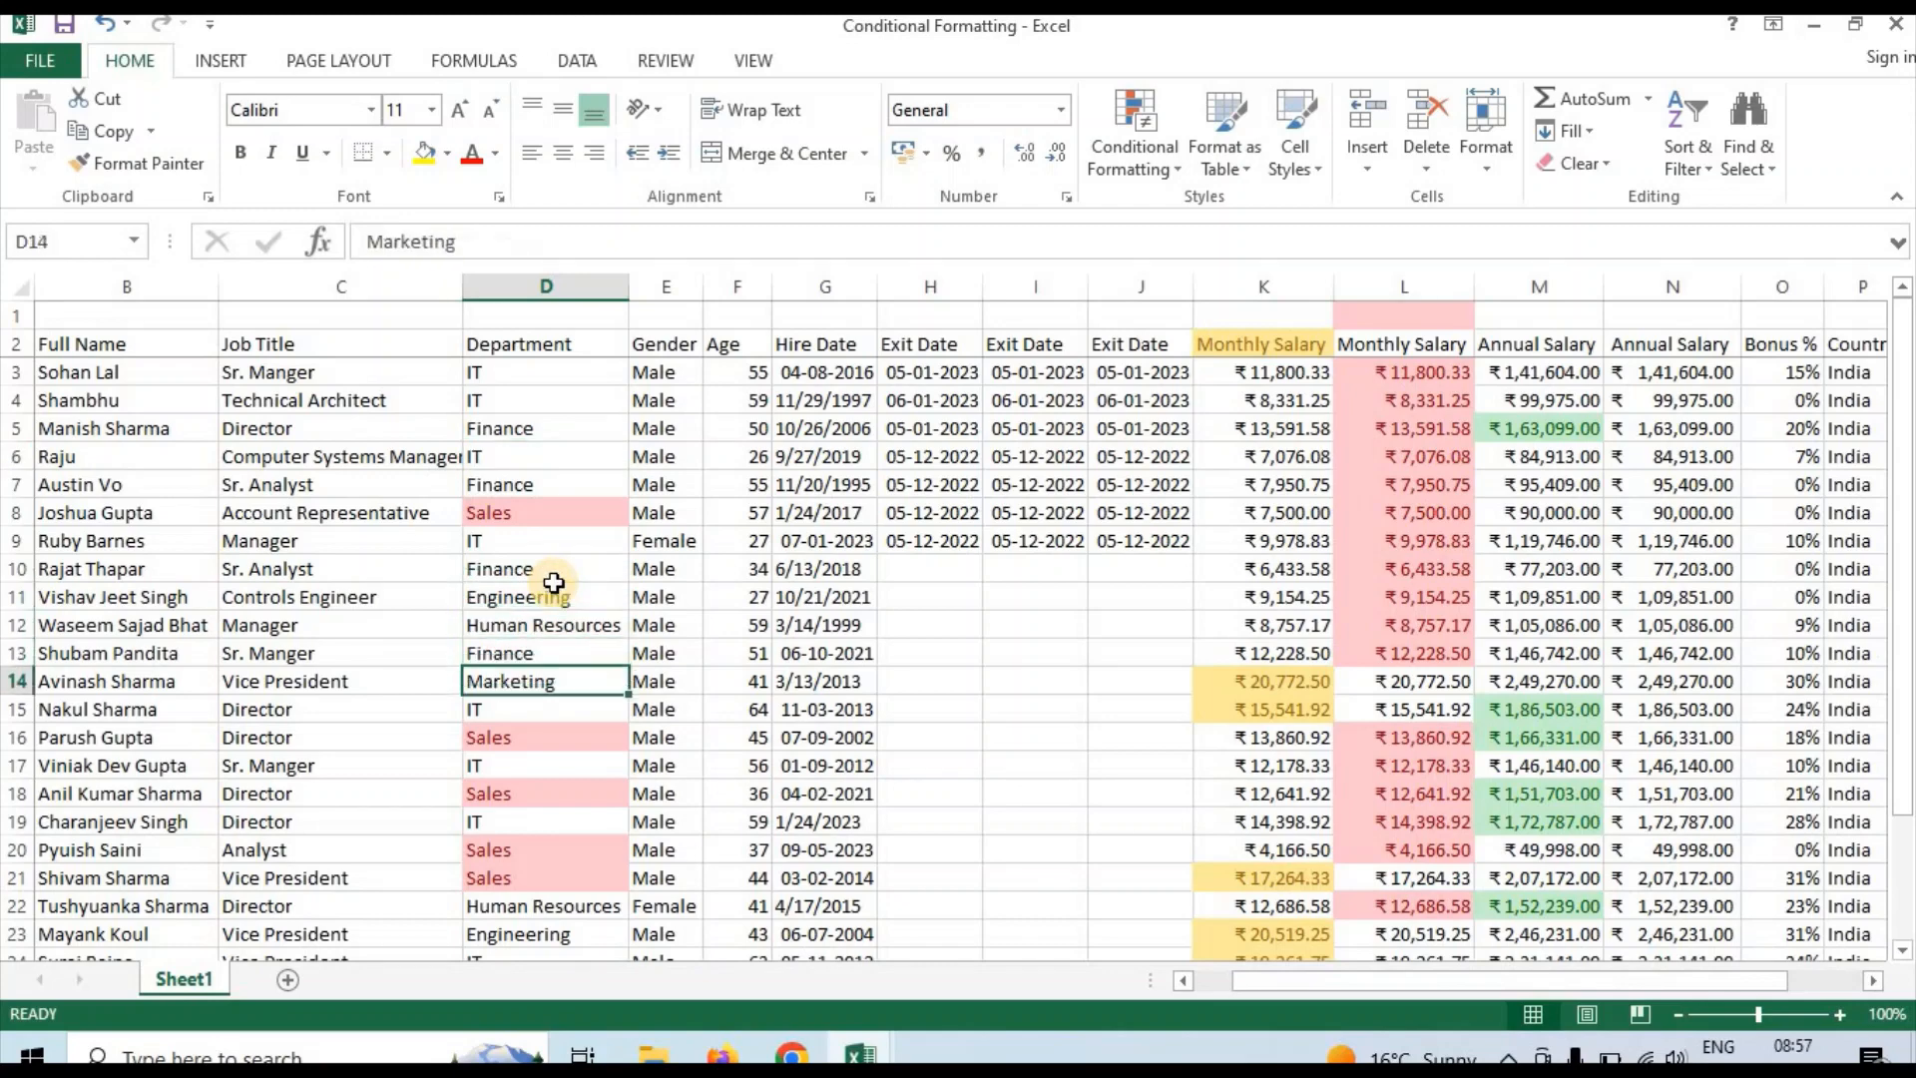
{"action": "key", "text": "Down"}
{"action": "key", "text": "Down"}
{"action": "key", "text": "Down"}
{"action": "key", "text": "Down"}
{"action": "key", "text": "Down"}
{"action": "key", "text": "Down"}
{"action": "key", "text": "Down"}
{"action": "key", "text": "Down"}
{"action": "key", "text": "Down"}
{"action": "key", "text": "Down"}
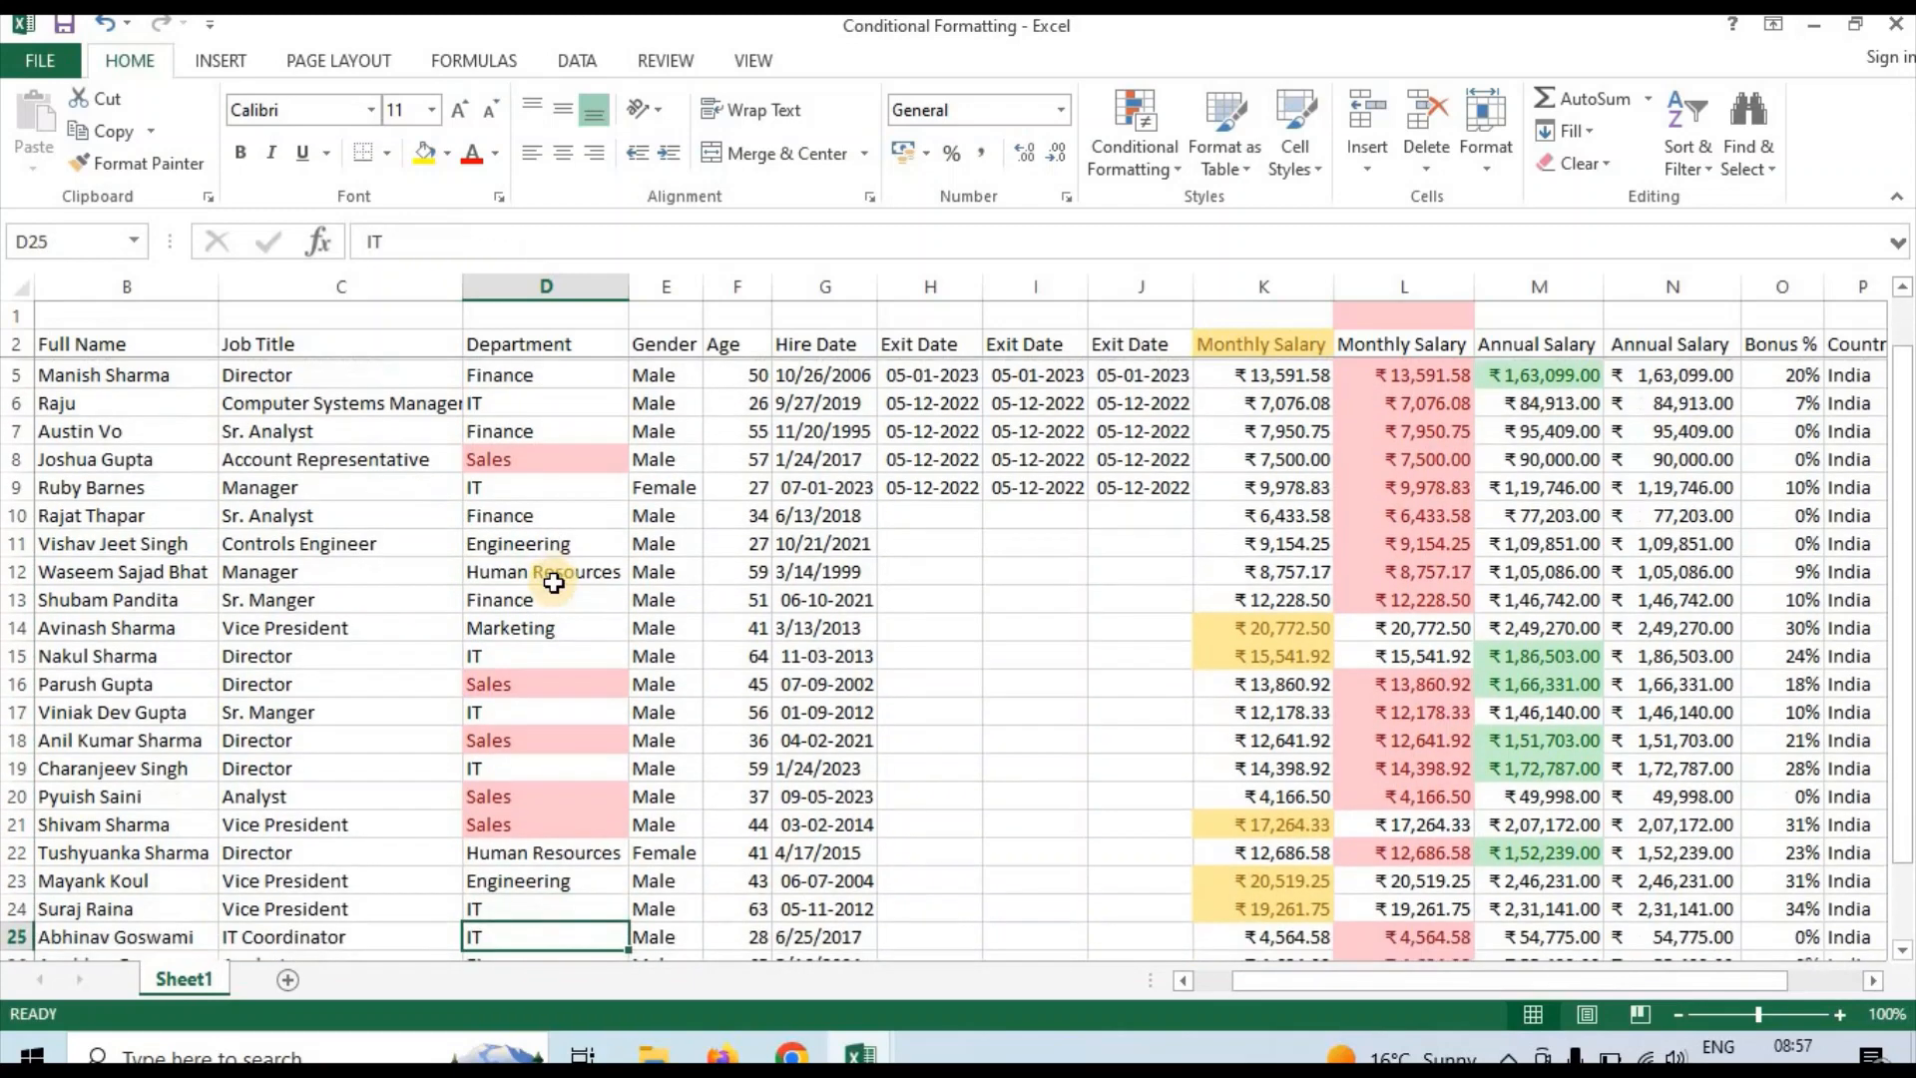
{"action": "key", "text": "Up"}
{"action": "key", "text": "Up"}
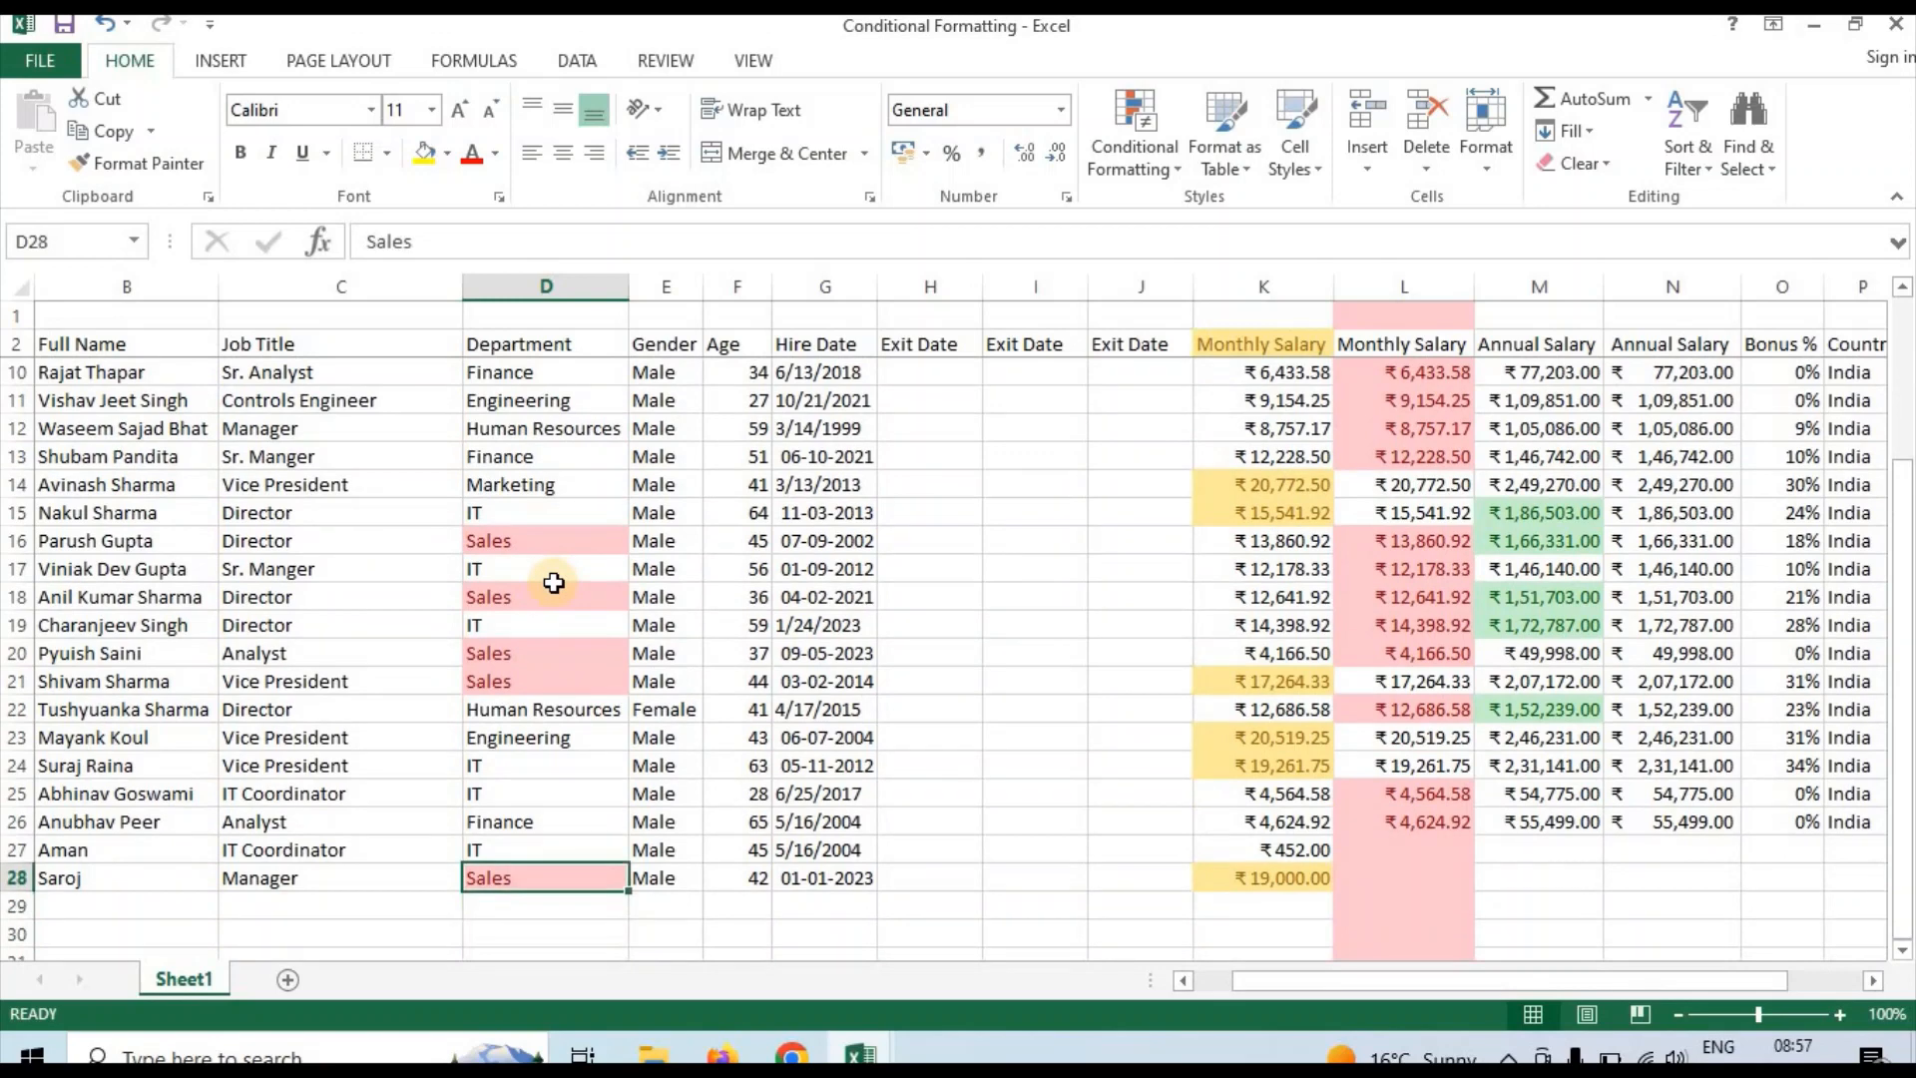
Apply a Text that Contains highlight rule for "ce" to the whole Department column D with Light Red Fill with Dark Red Text
{"action": "left_click", "coordinate": [557, 279]}
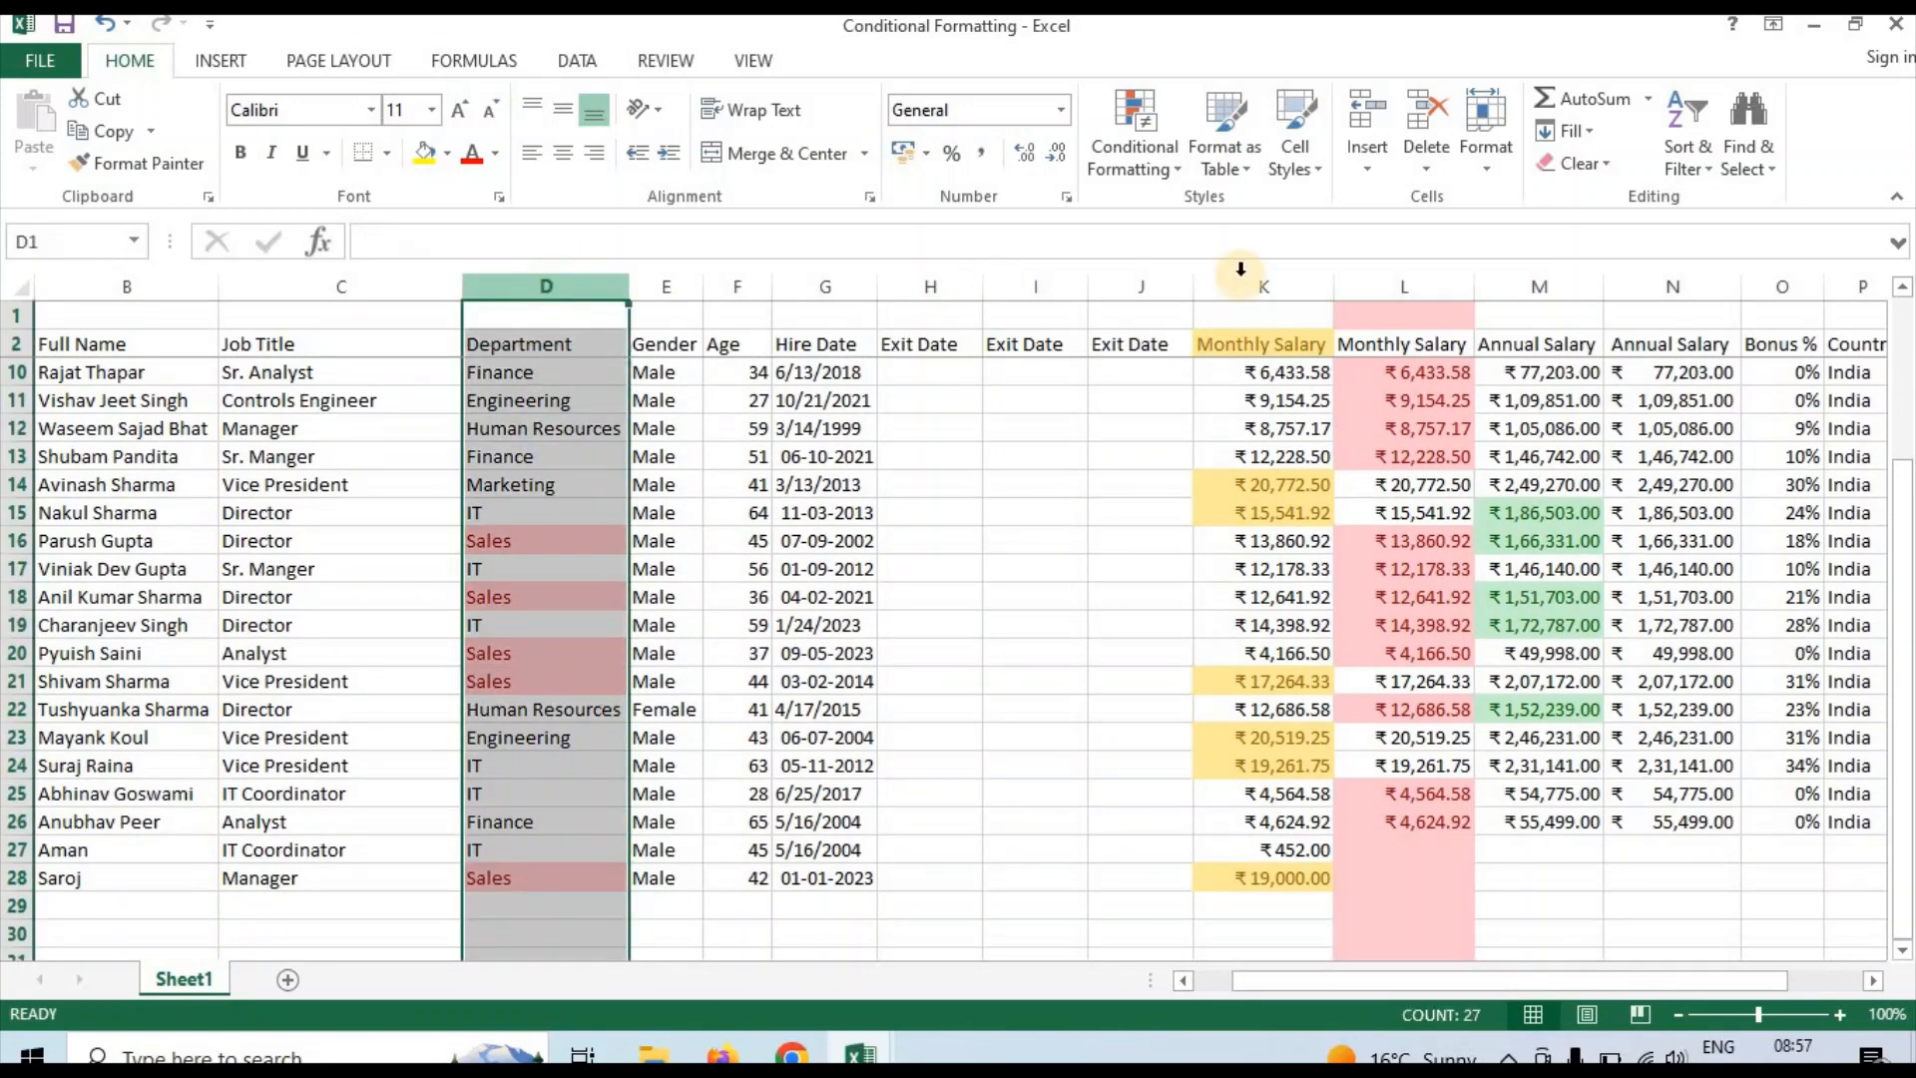
{"action": "left_click", "coordinate": [1139, 178]}
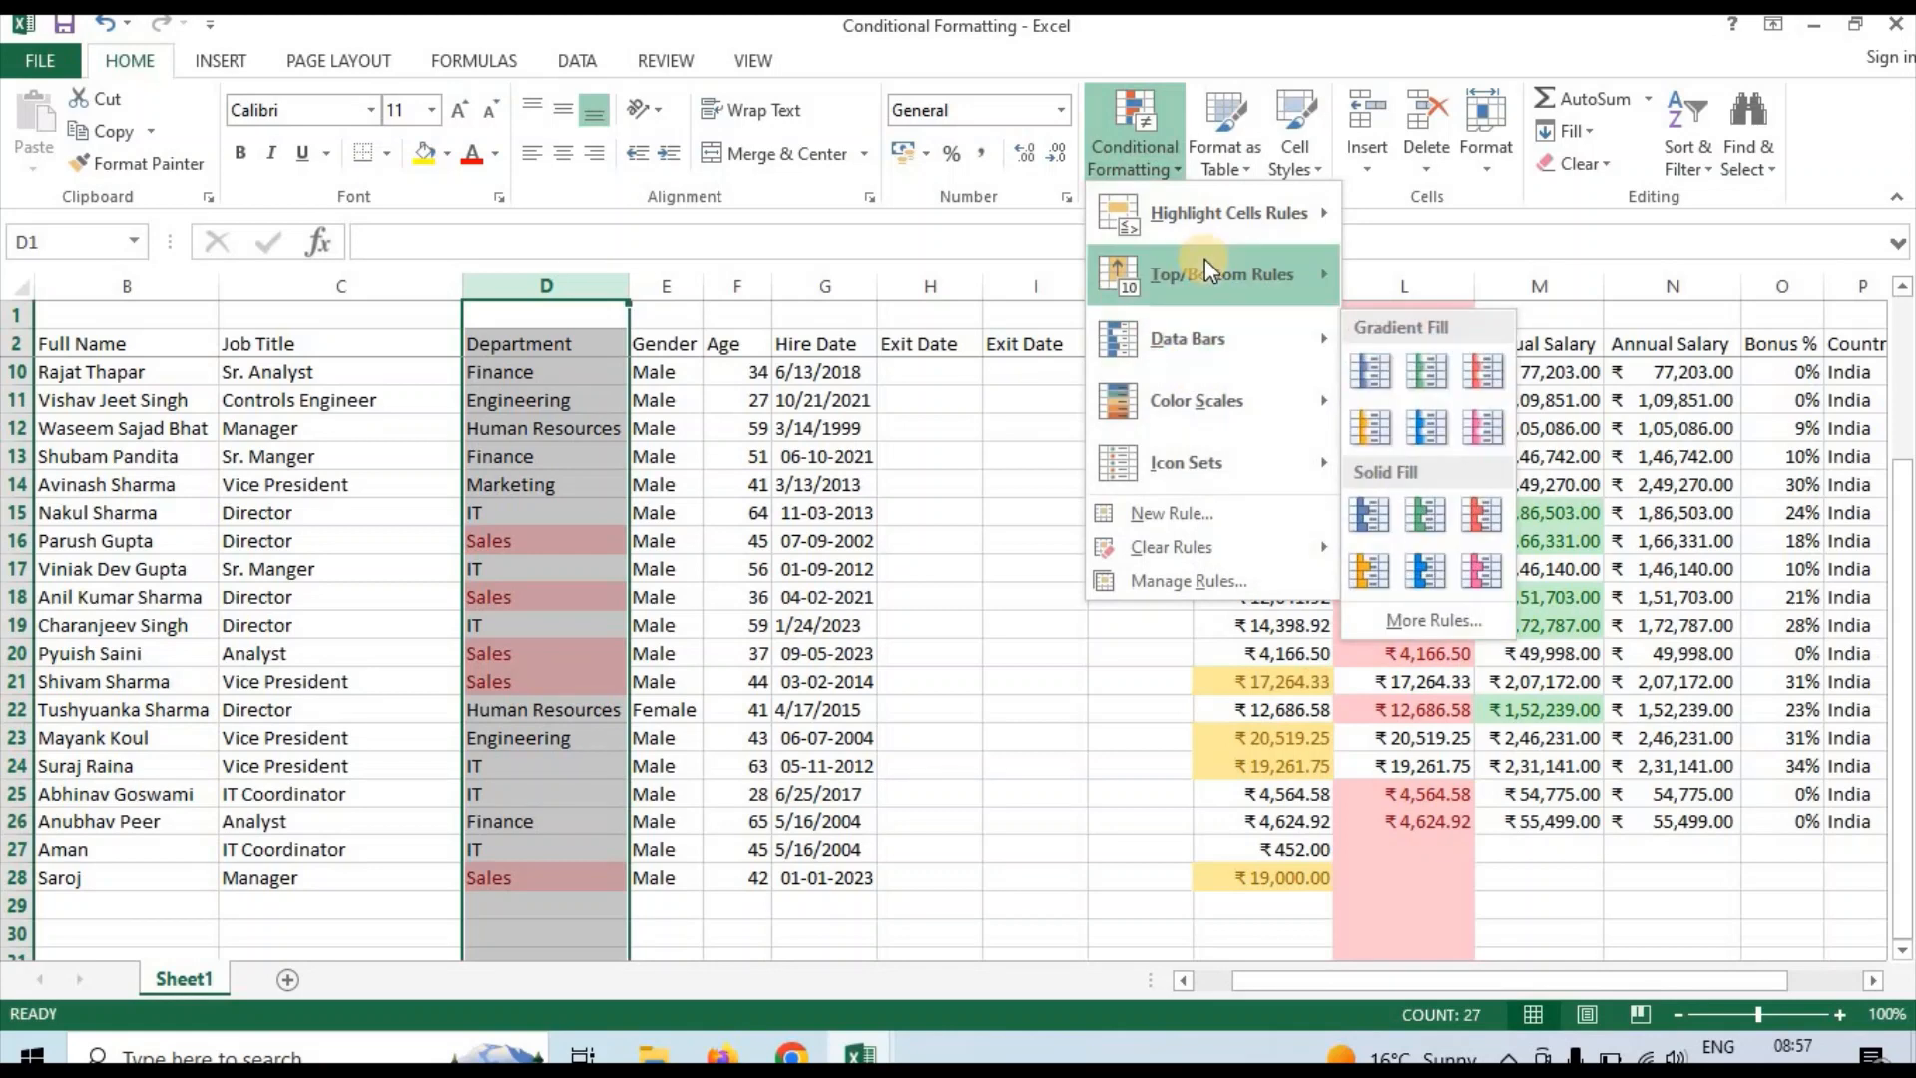
{"action": "mouse_move", "coordinate": [1218, 211]}
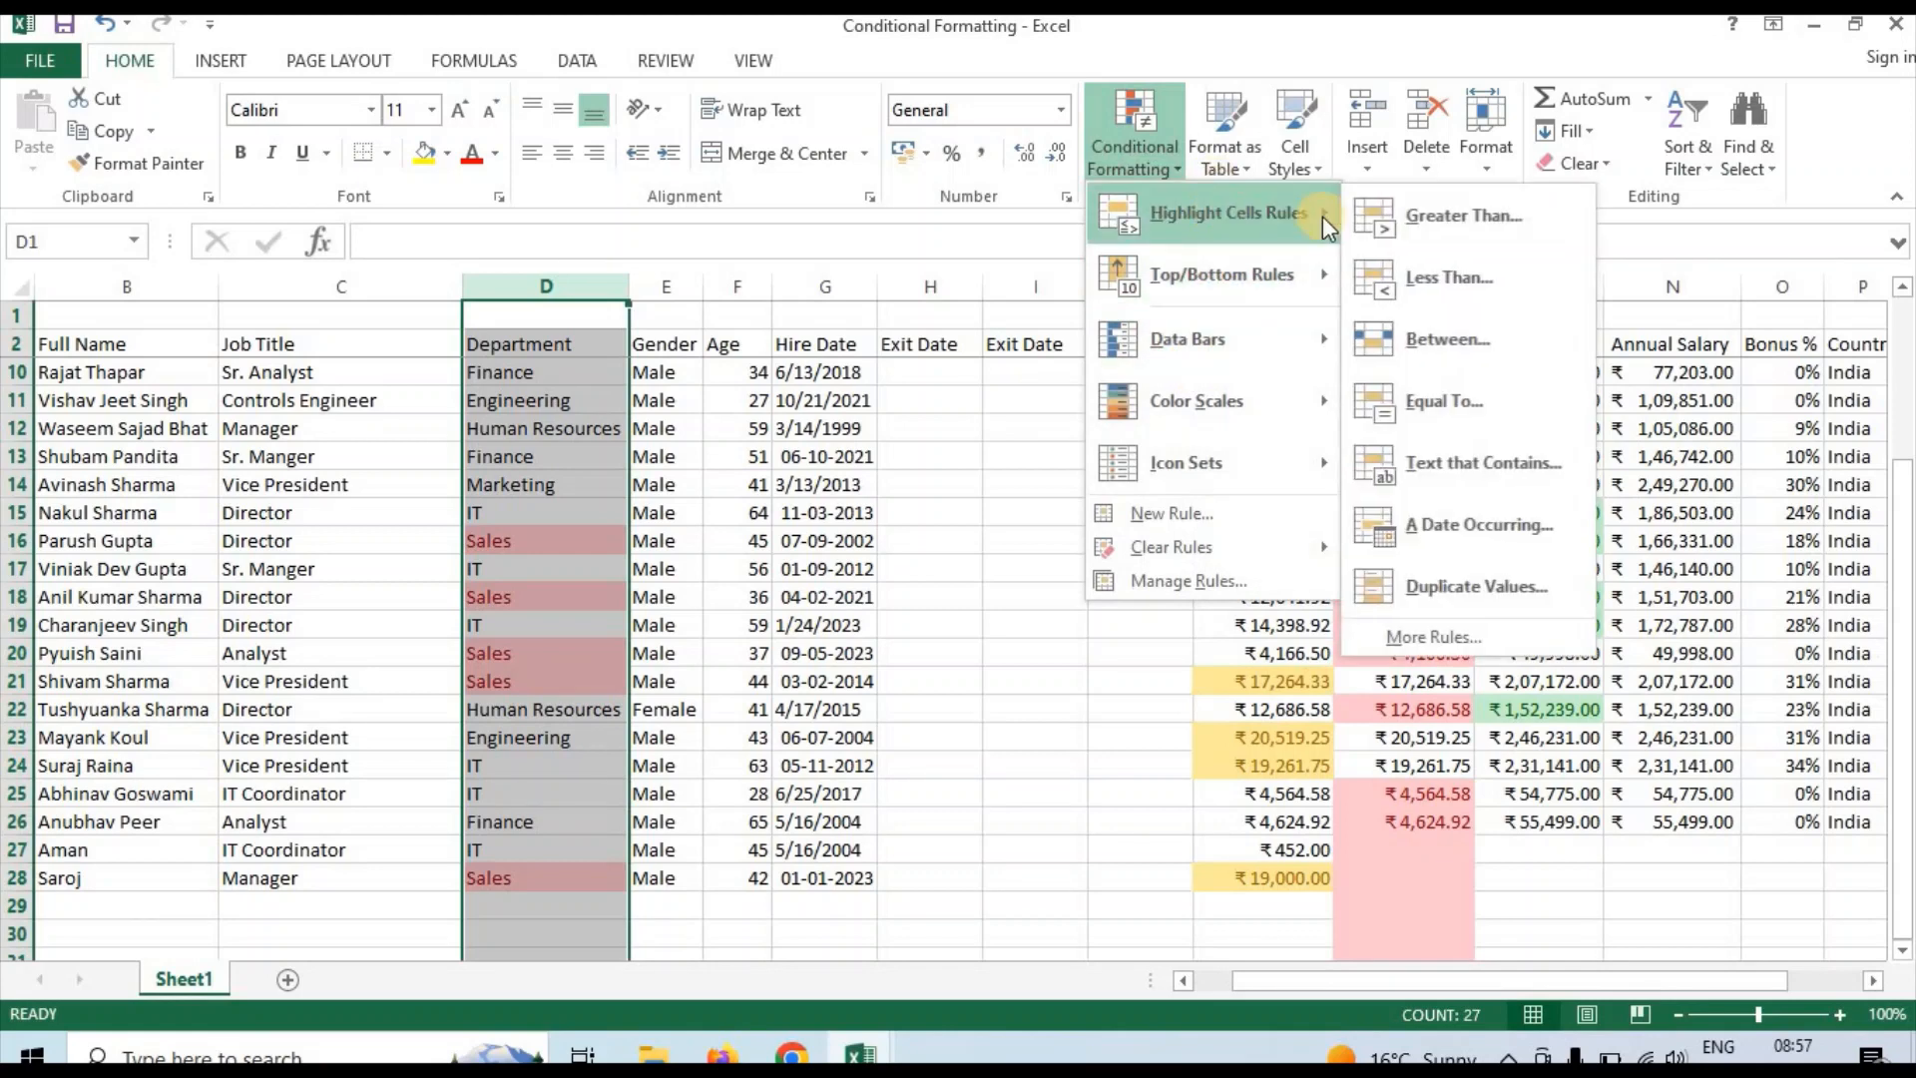
{"action": "left_click", "coordinate": [1470, 457]}
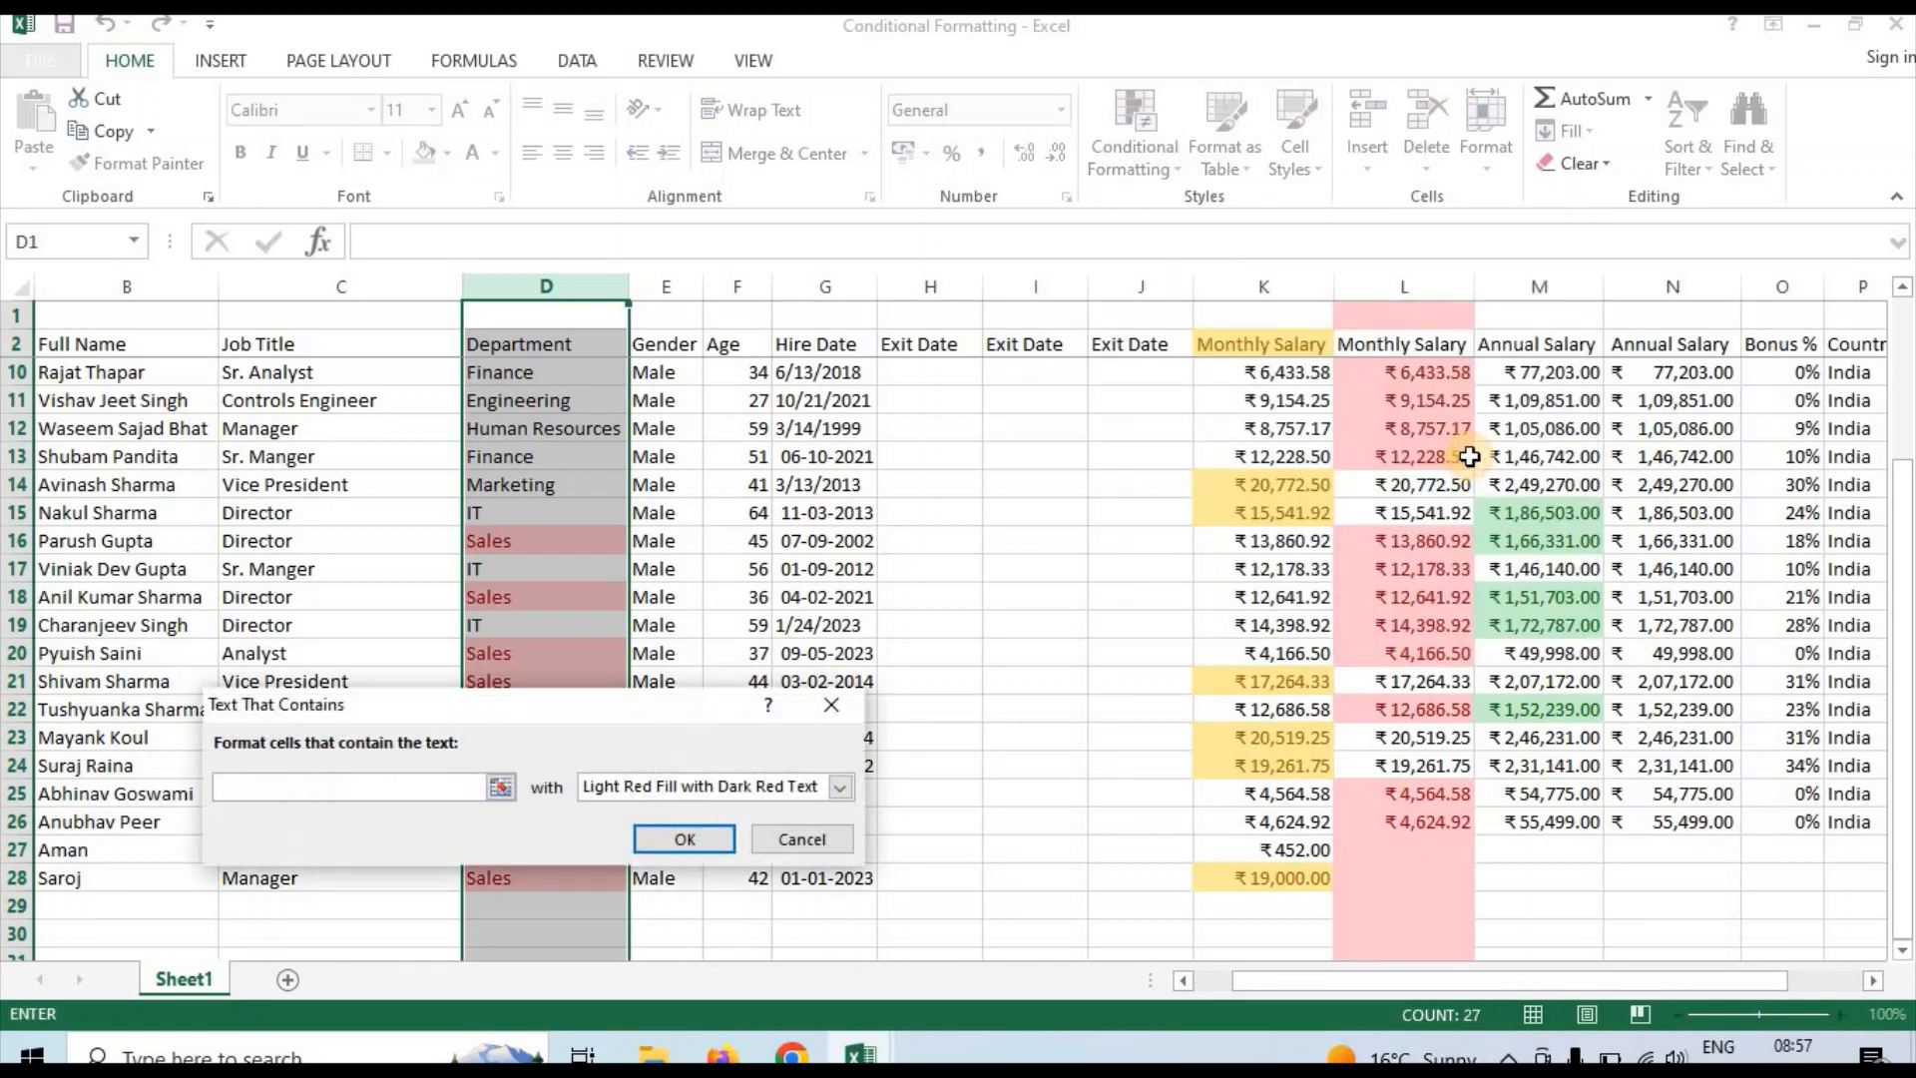
{"action": "type", "text": "ce"}
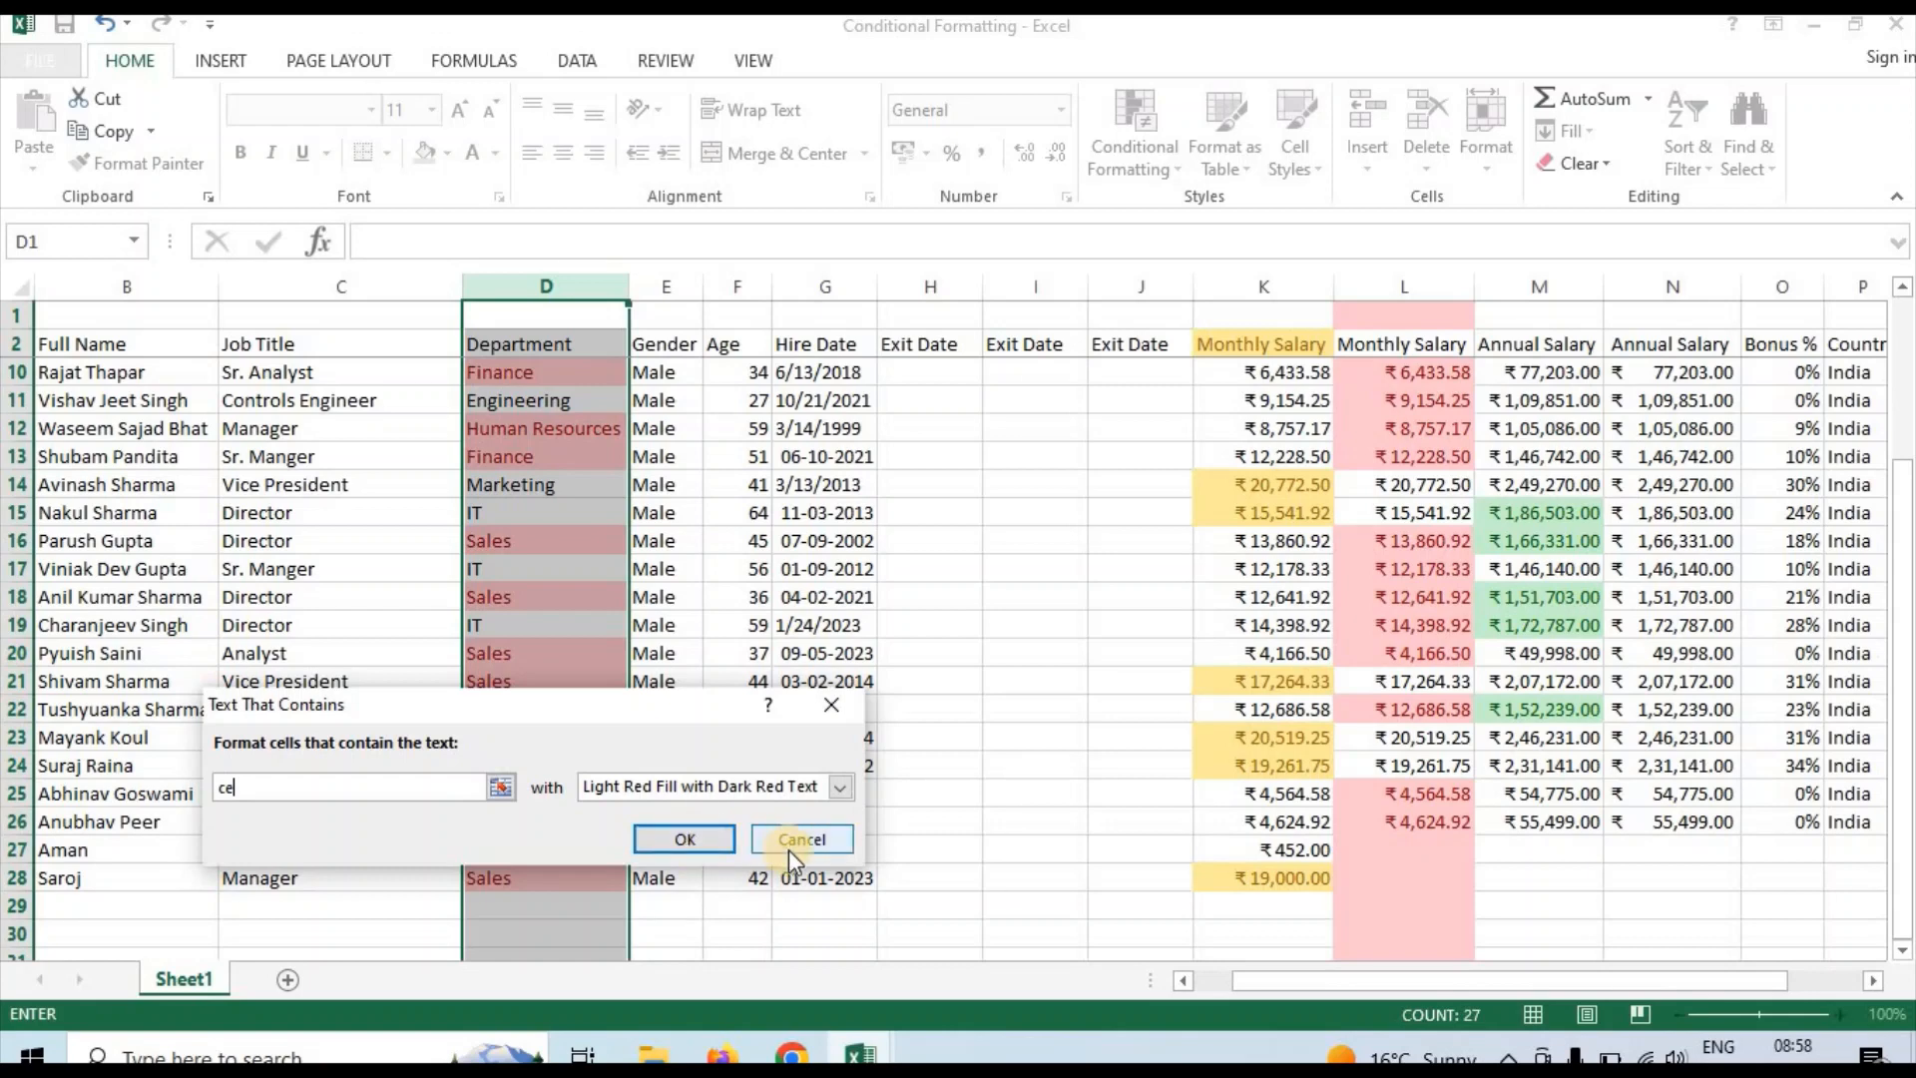
{"action": "left_click", "coordinate": [701, 837]}
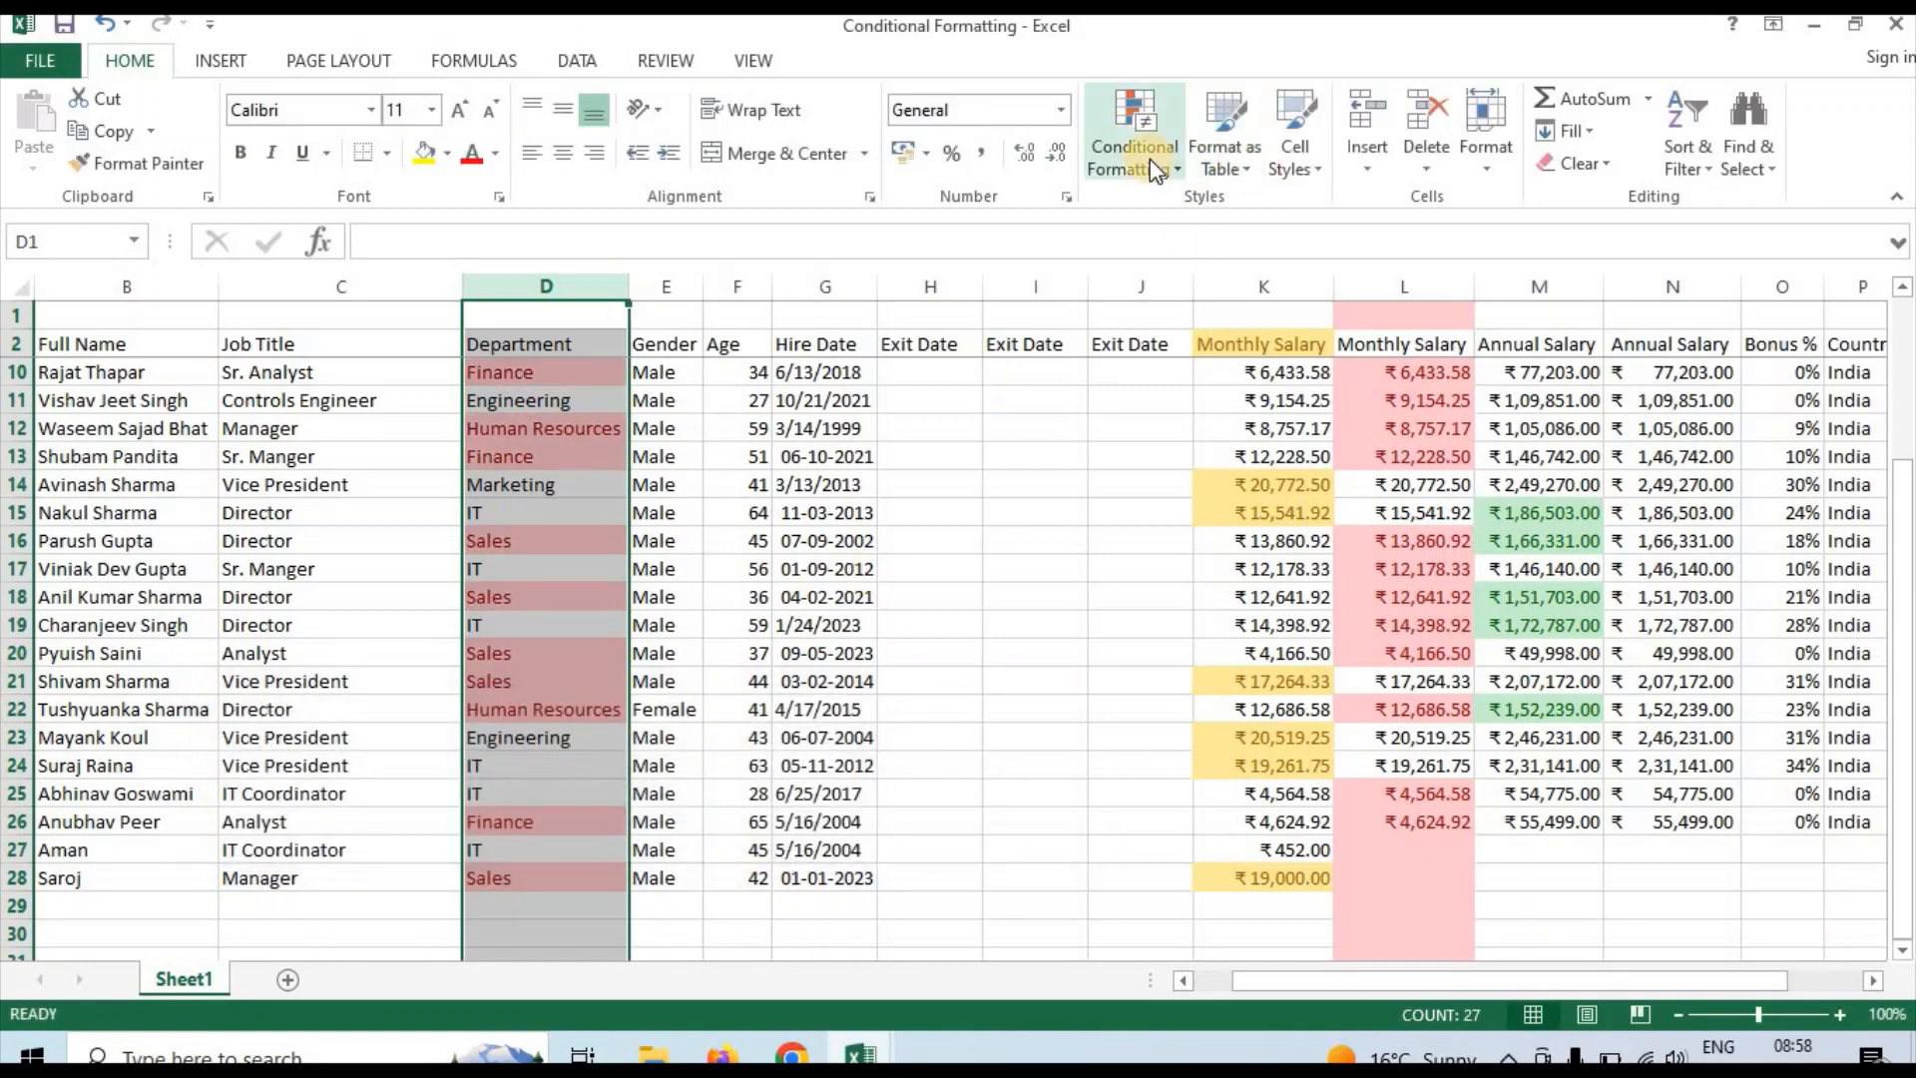
{"action": "left_click", "coordinate": [1158, 167]}
{"action": "mouse_move", "coordinate": [1246, 209]}
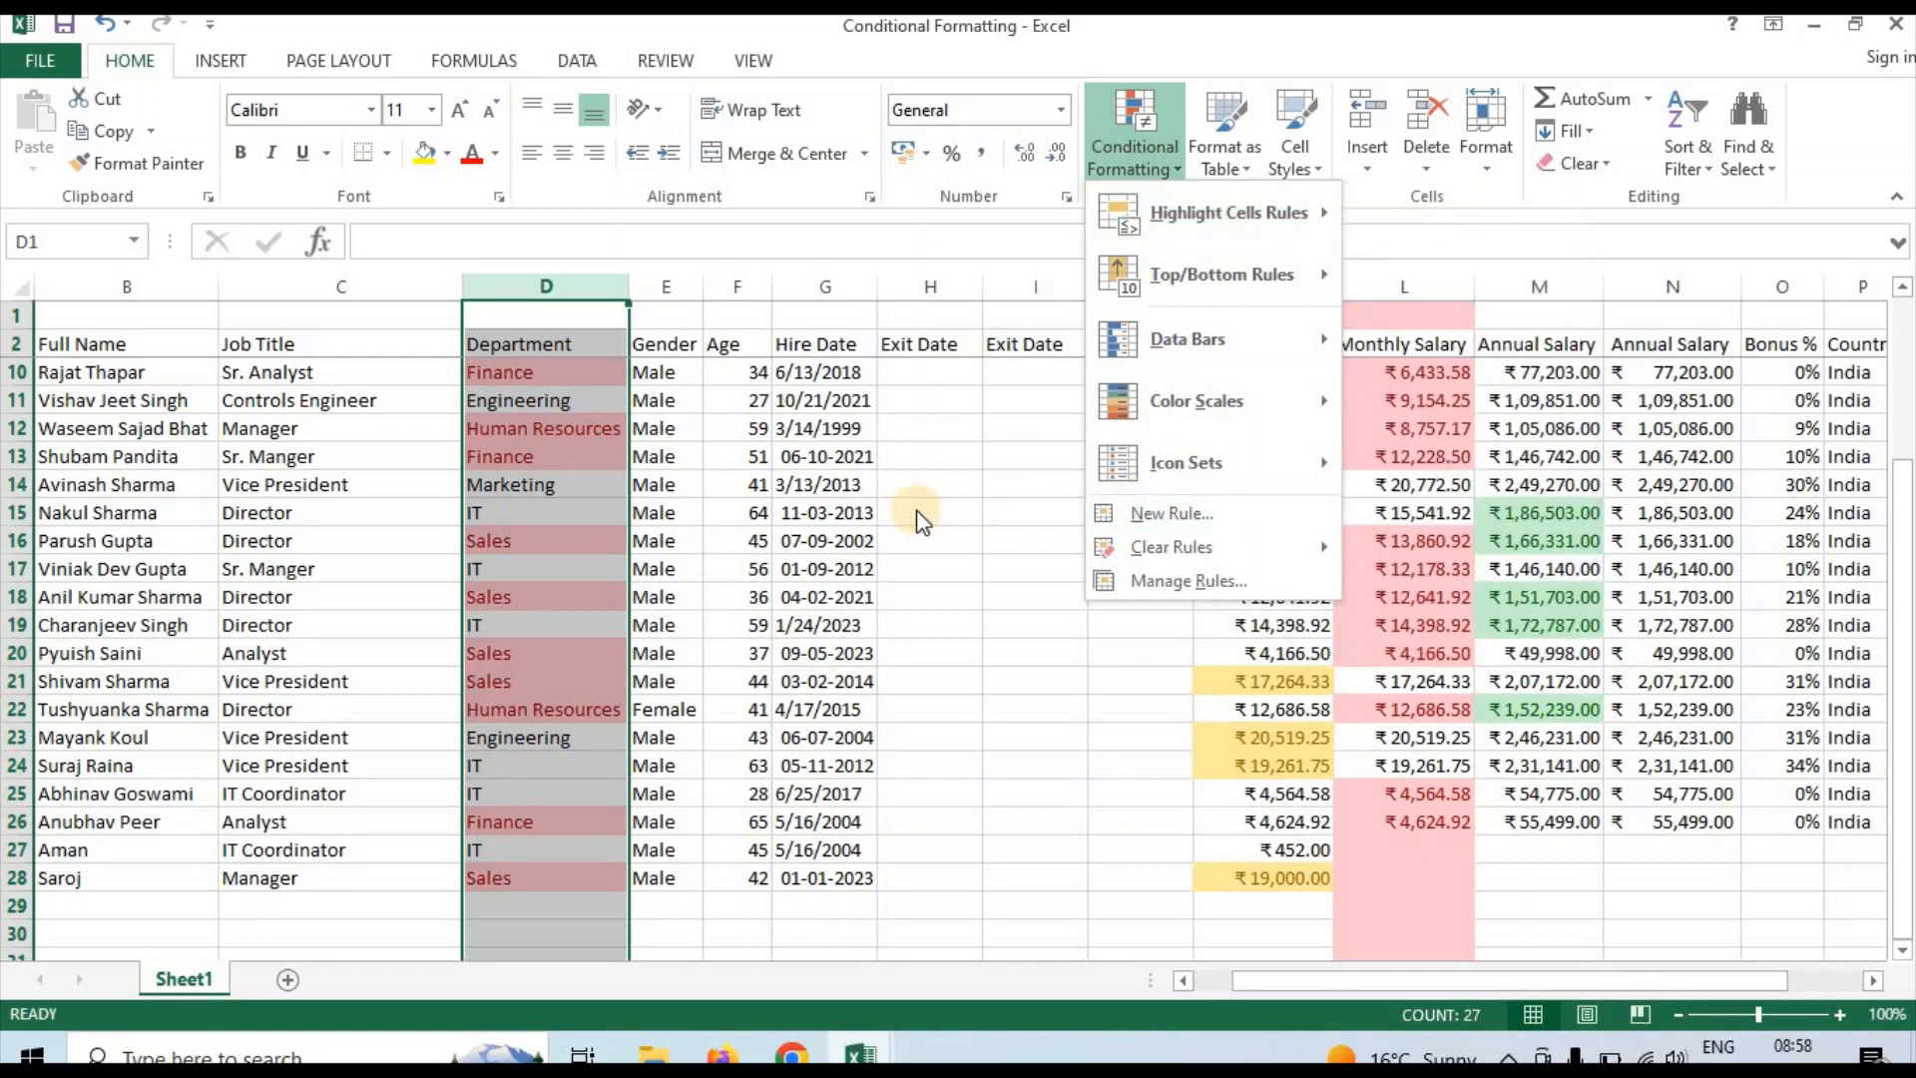
{"action": "left_click", "coordinate": [854, 514]}
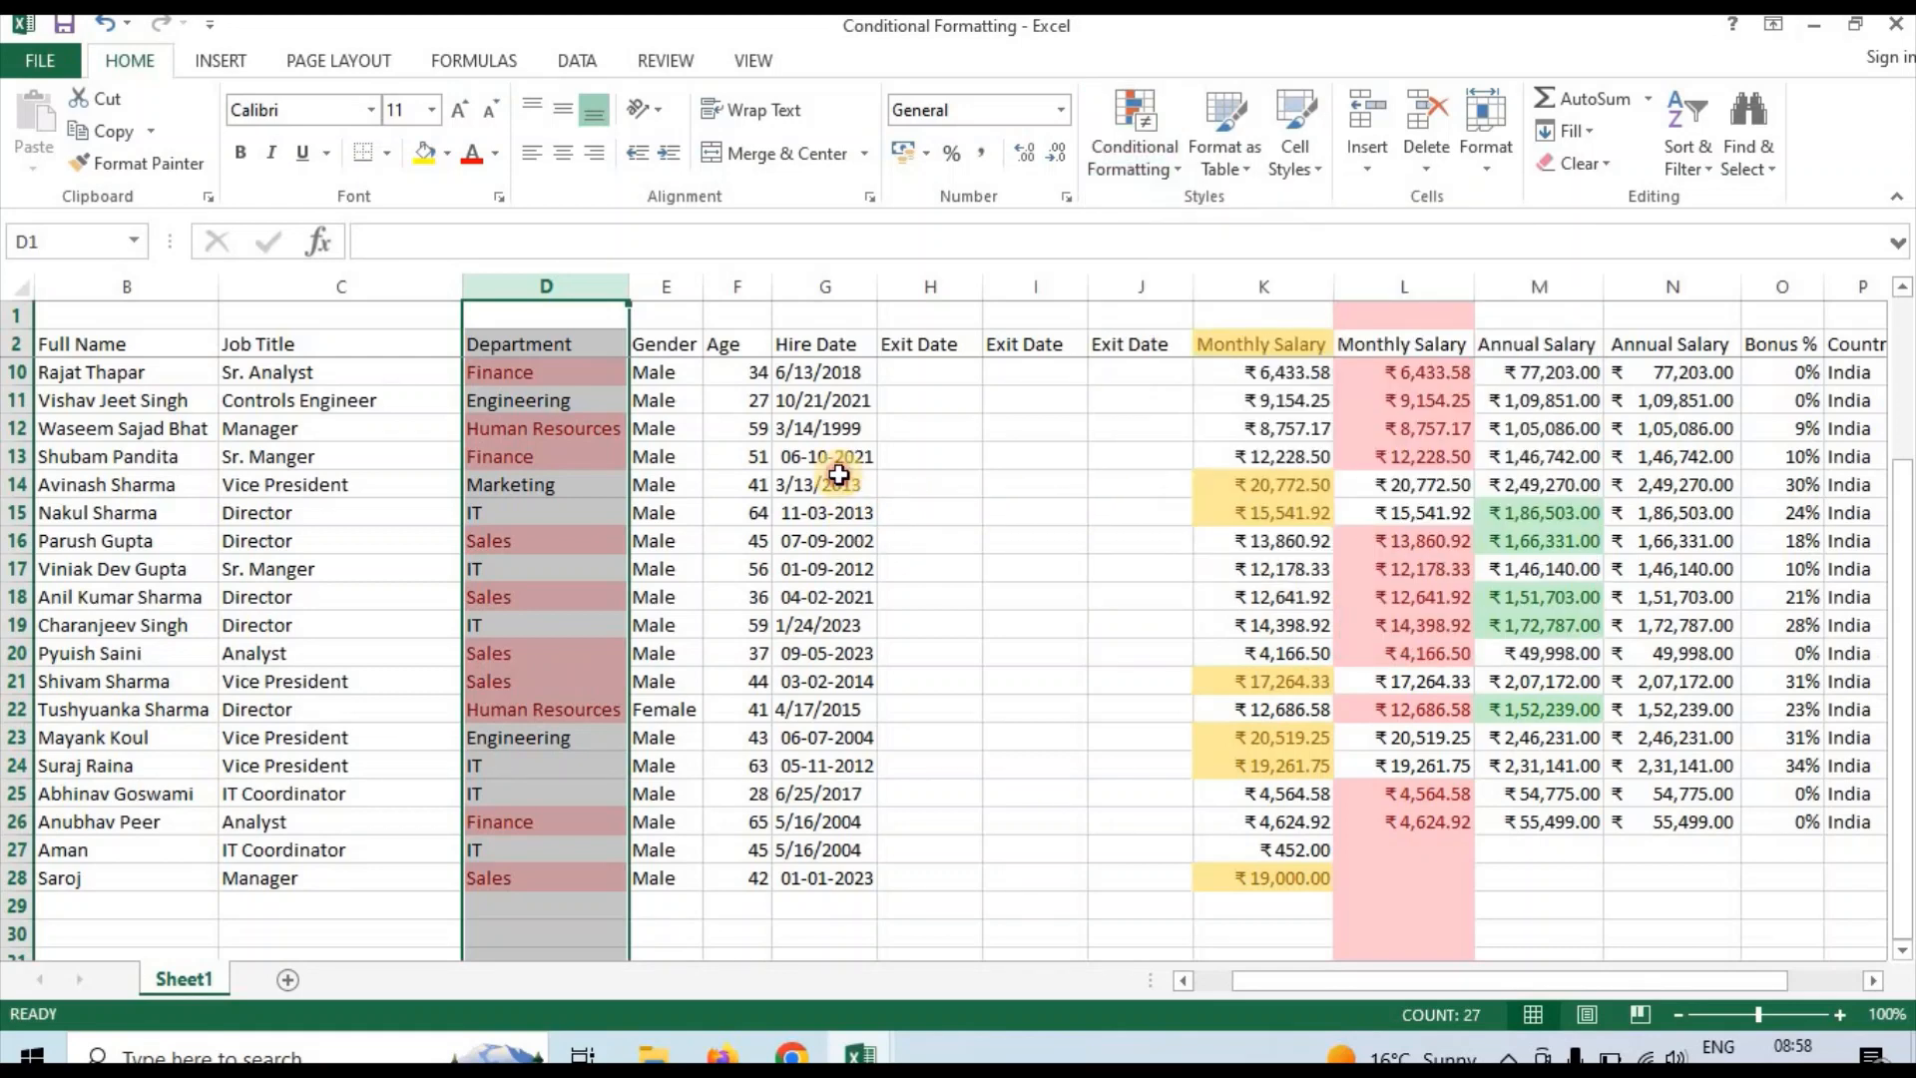
Examine the Hire Date column G and the other fields of the employee record in row 13
{"action": "left_click", "coordinate": [838, 475]}
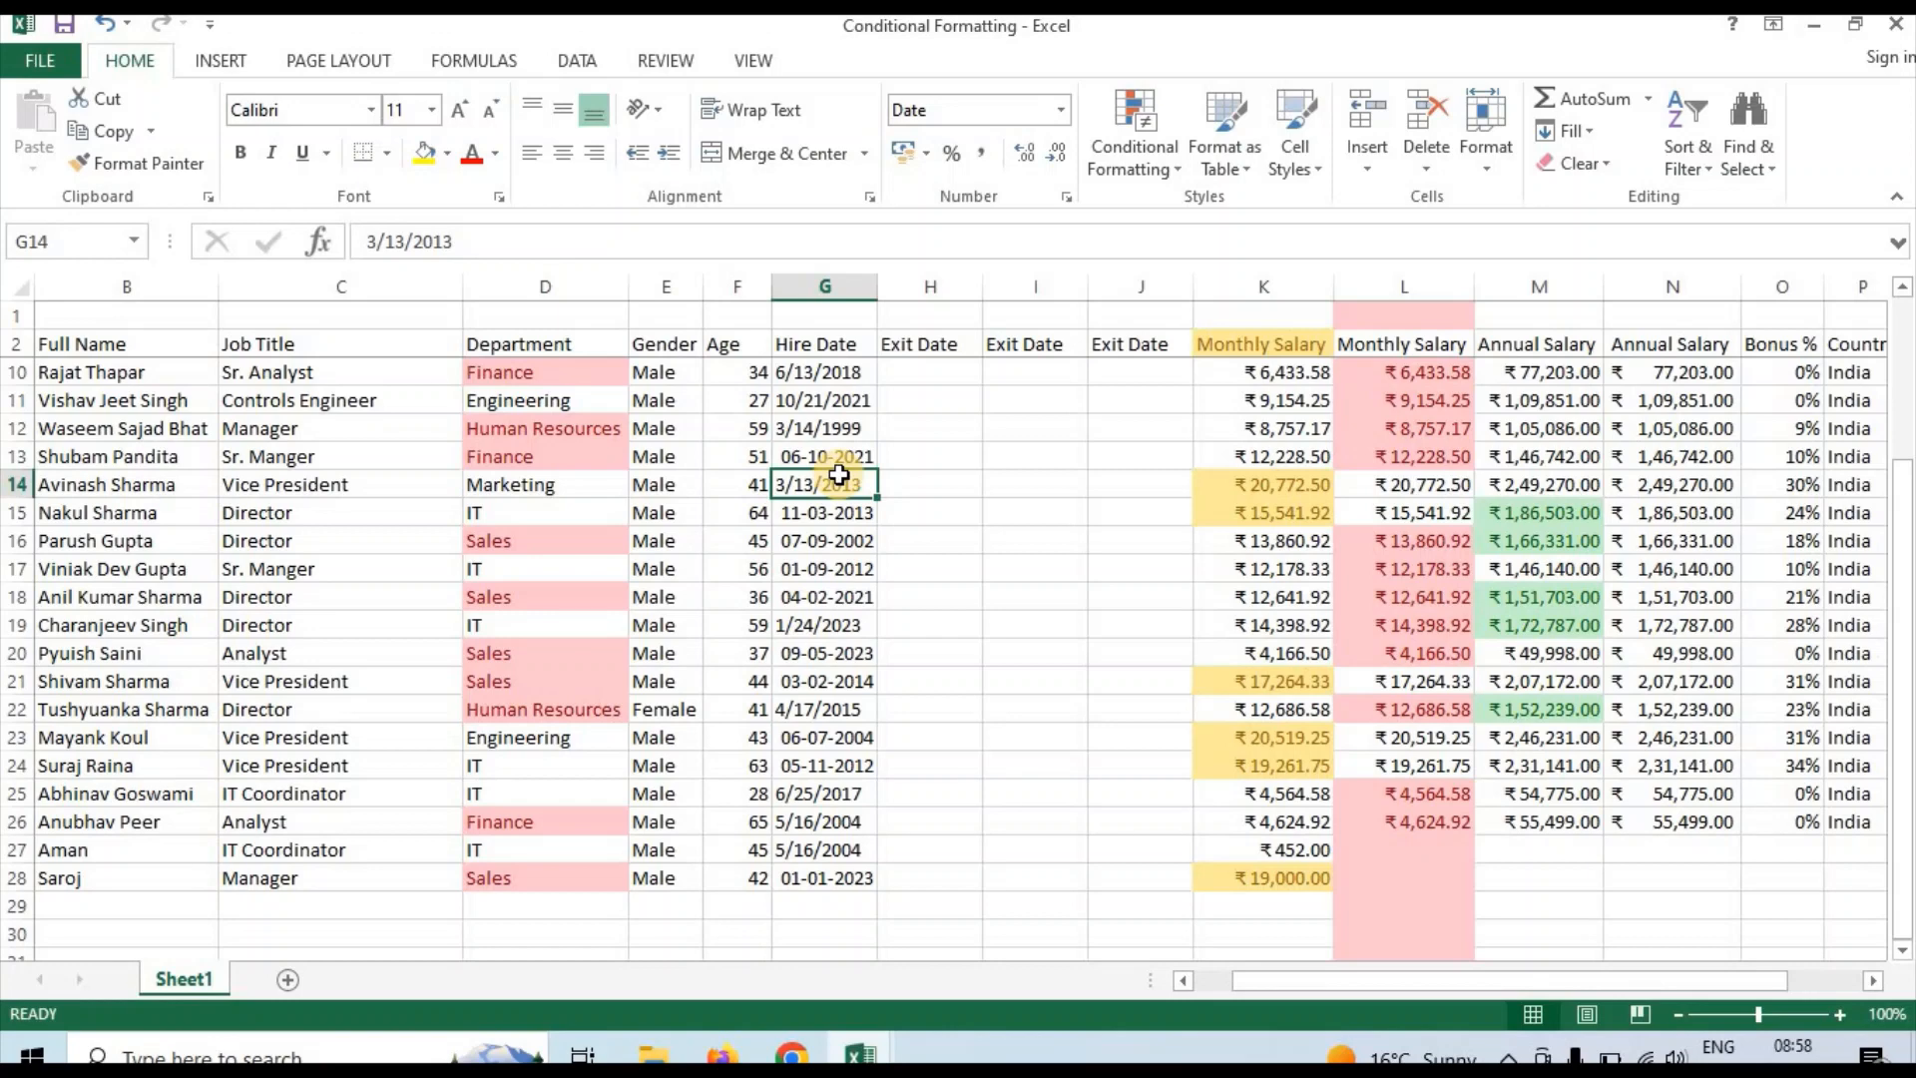
{"action": "left_click", "coordinate": [823, 282]}
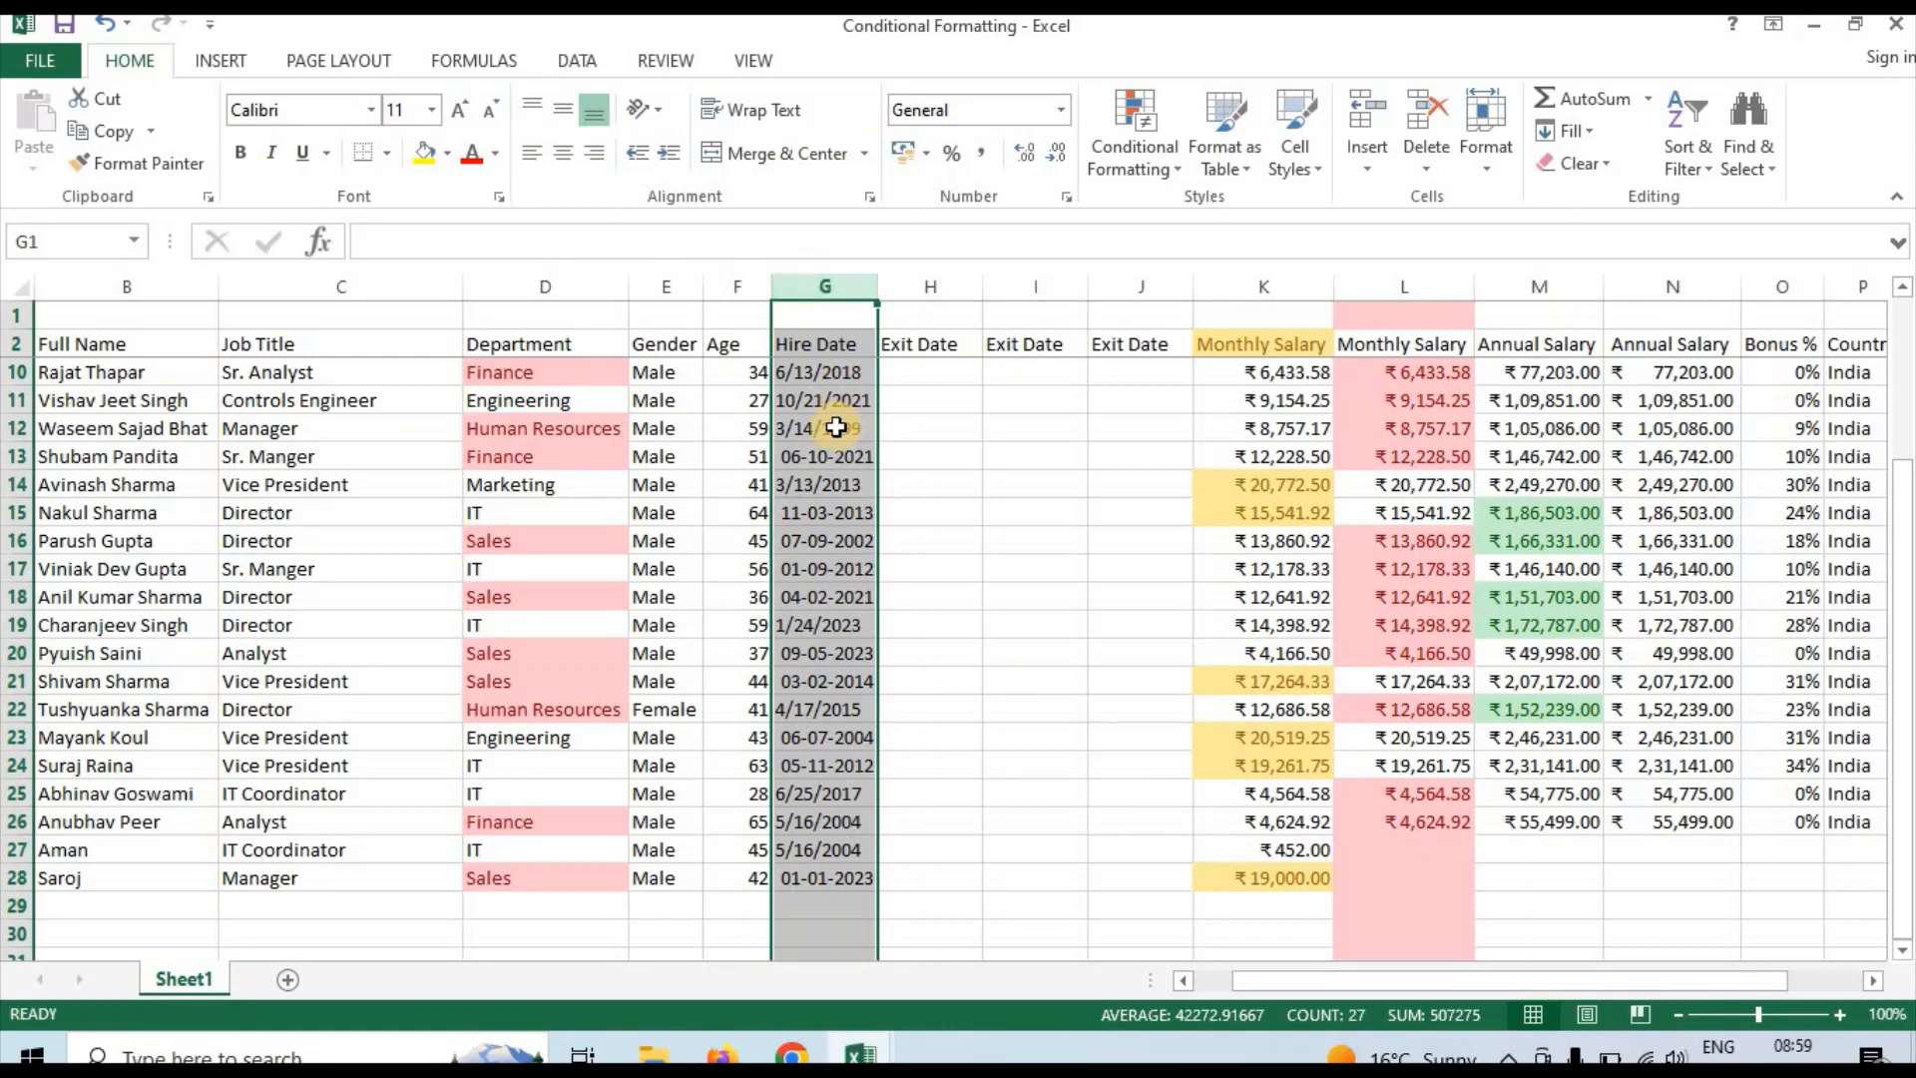
{"action": "left_click", "coordinate": [812, 342]}
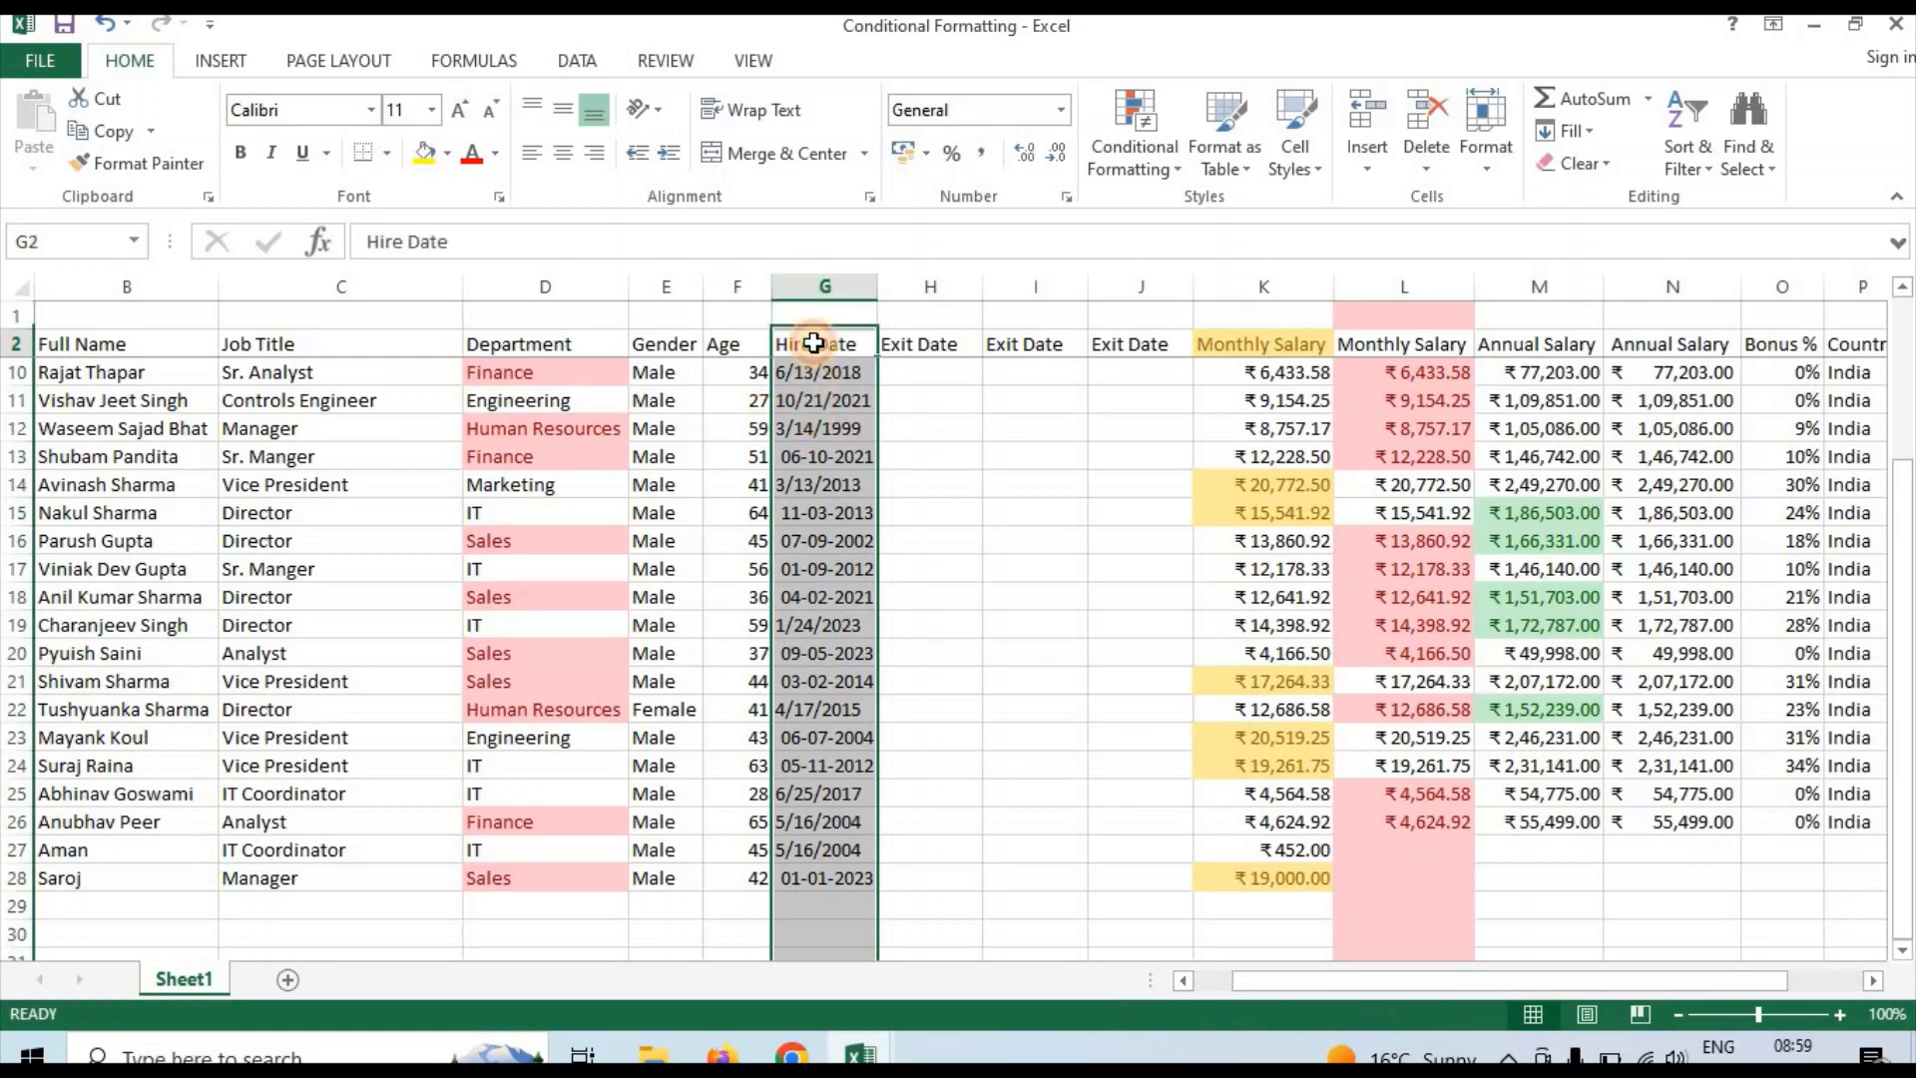
{"action": "left_click", "coordinate": [823, 521]}
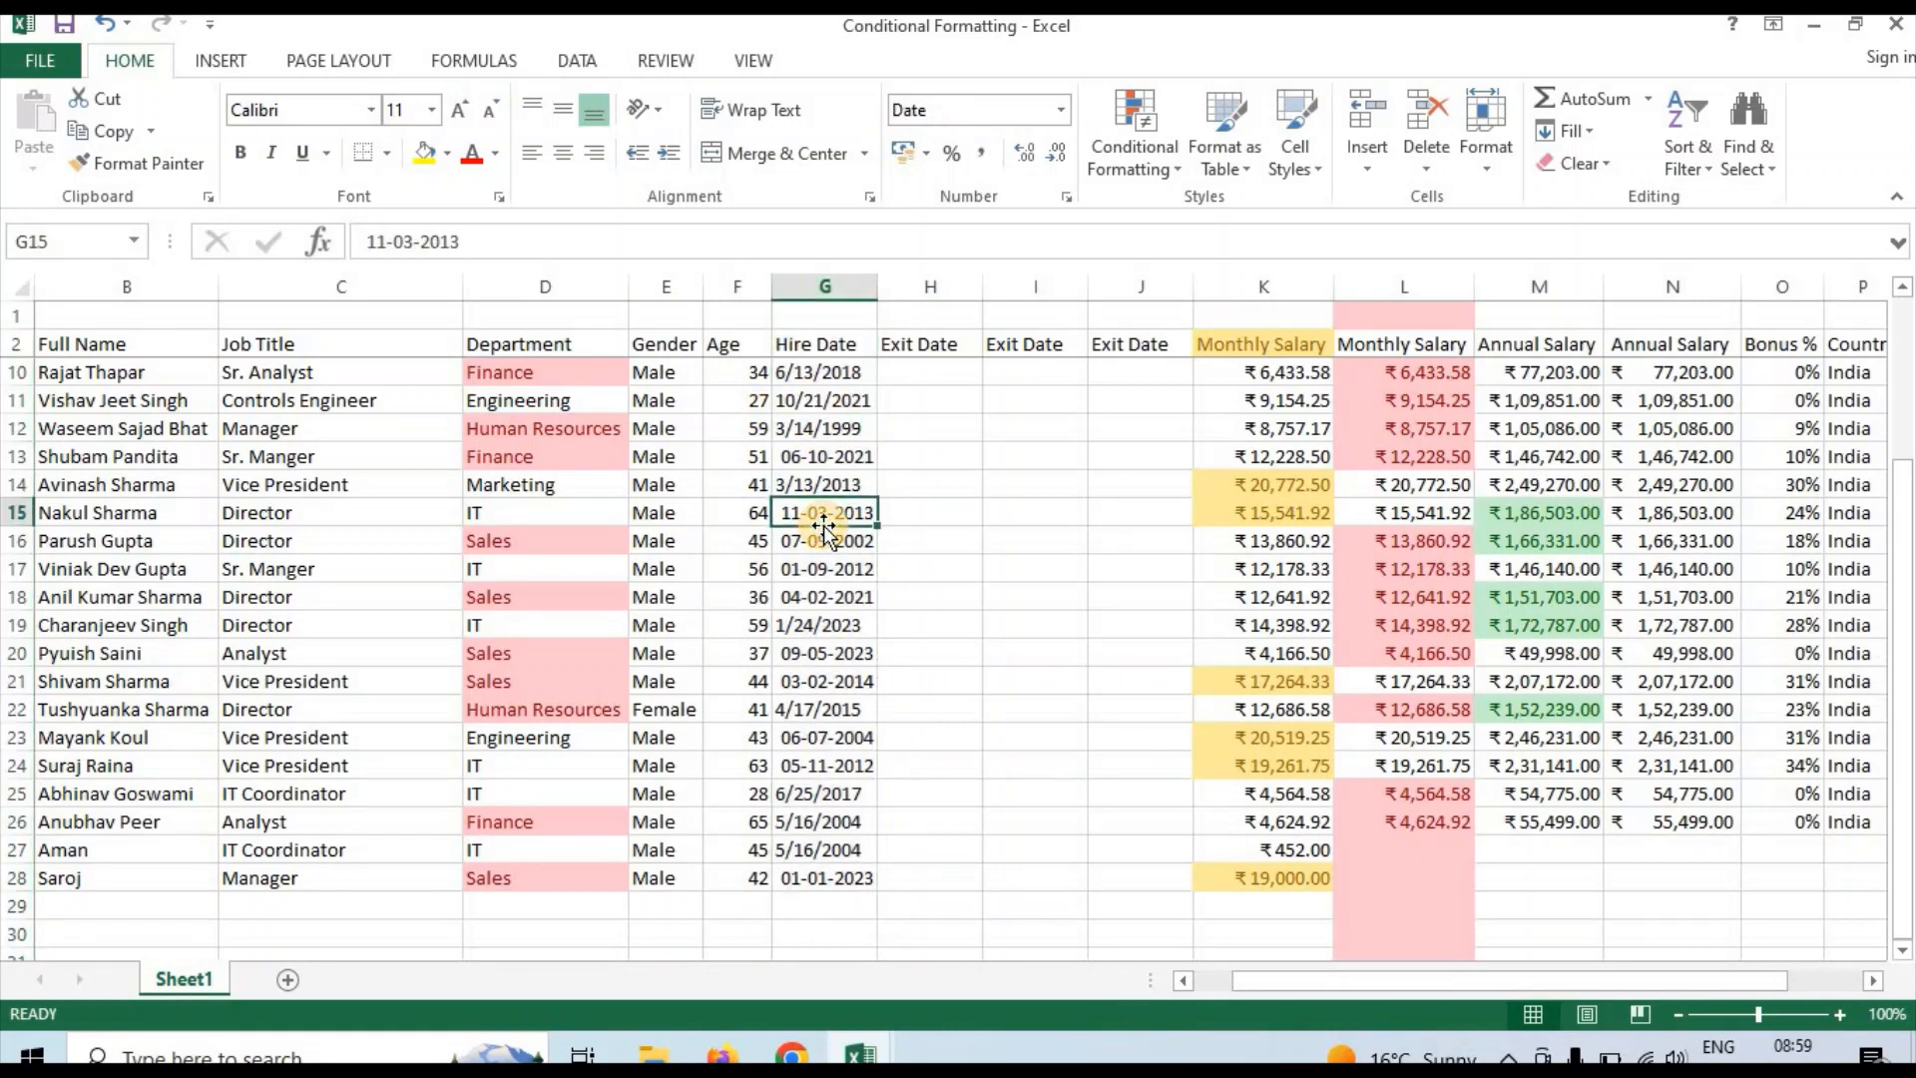
{"action": "left_click", "coordinate": [841, 461]}
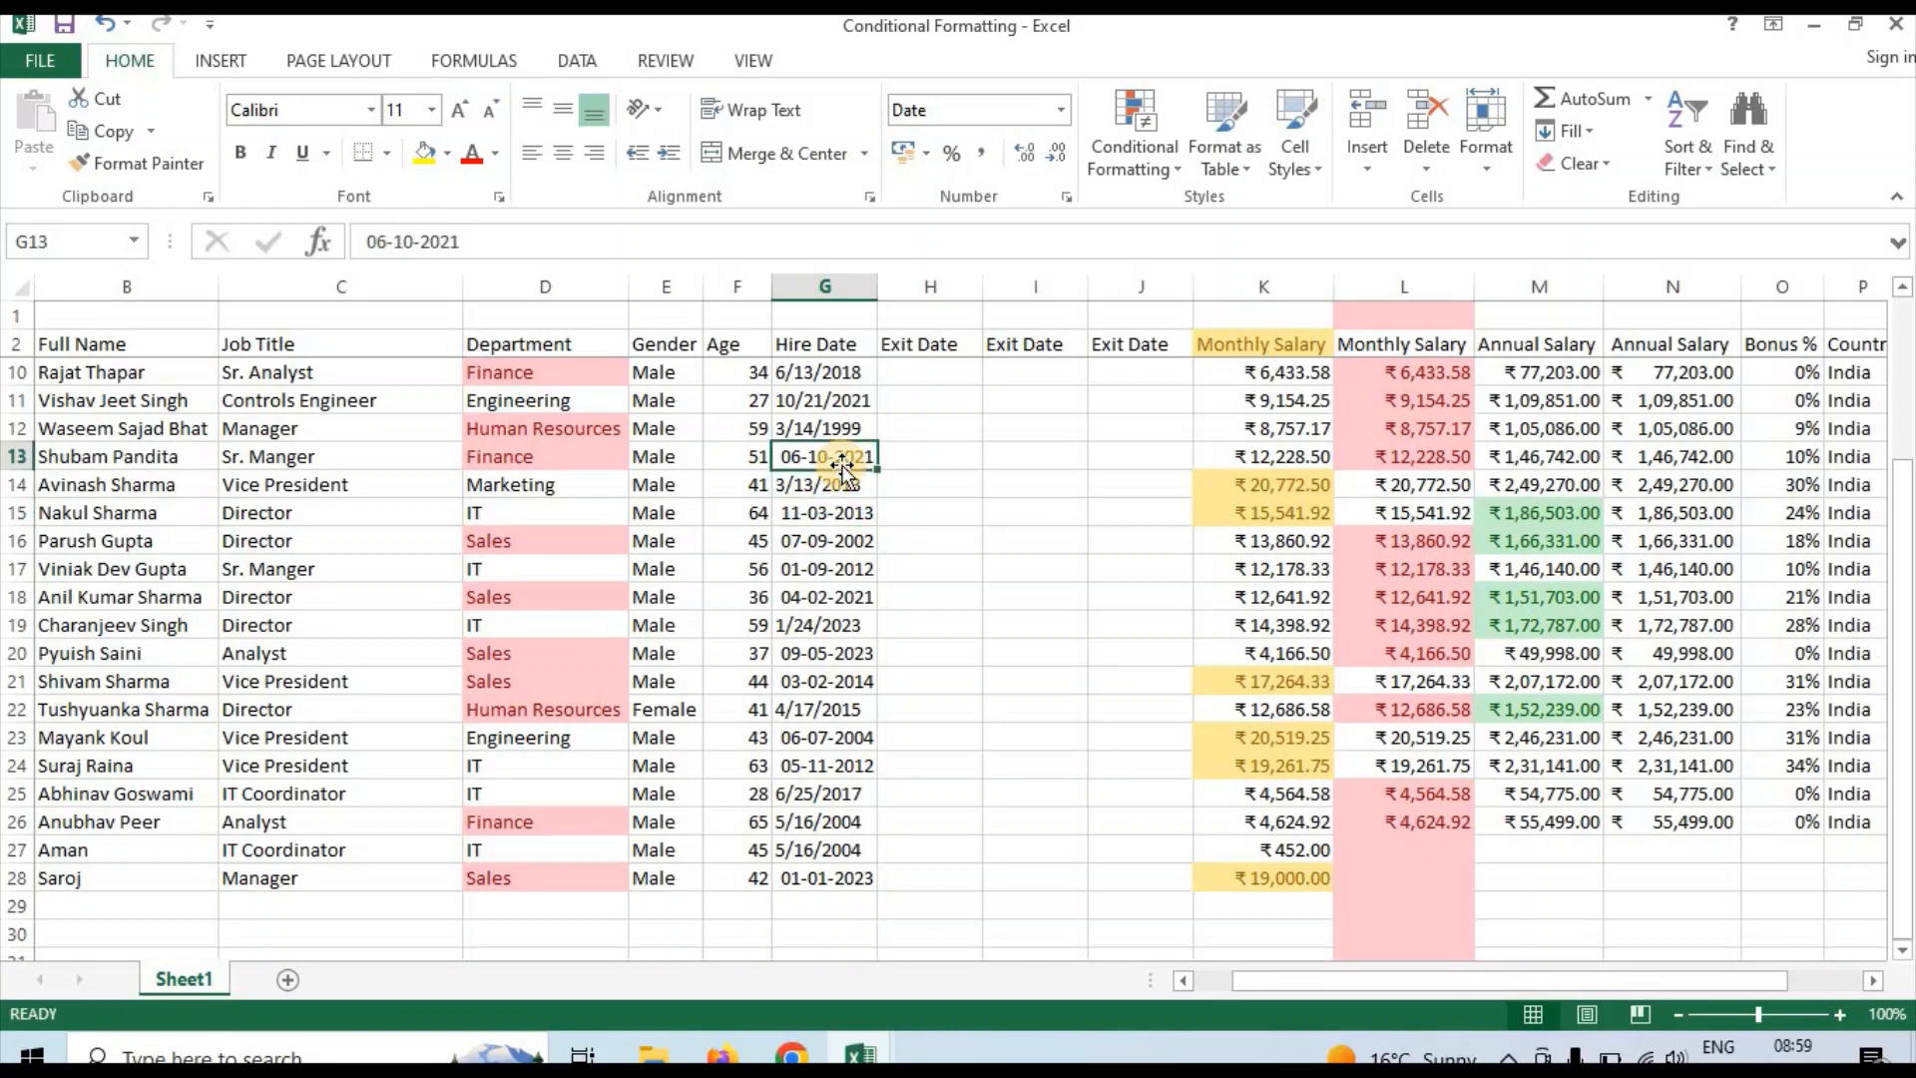
{"action": "key", "text": "Right"}
{"action": "key", "text": "Right"}
{"action": "key", "text": "Right"}
{"action": "key", "text": "Right"}
{"action": "key", "text": "Right"}
{"action": "key", "text": "Right"}
{"action": "key", "text": "Right"}
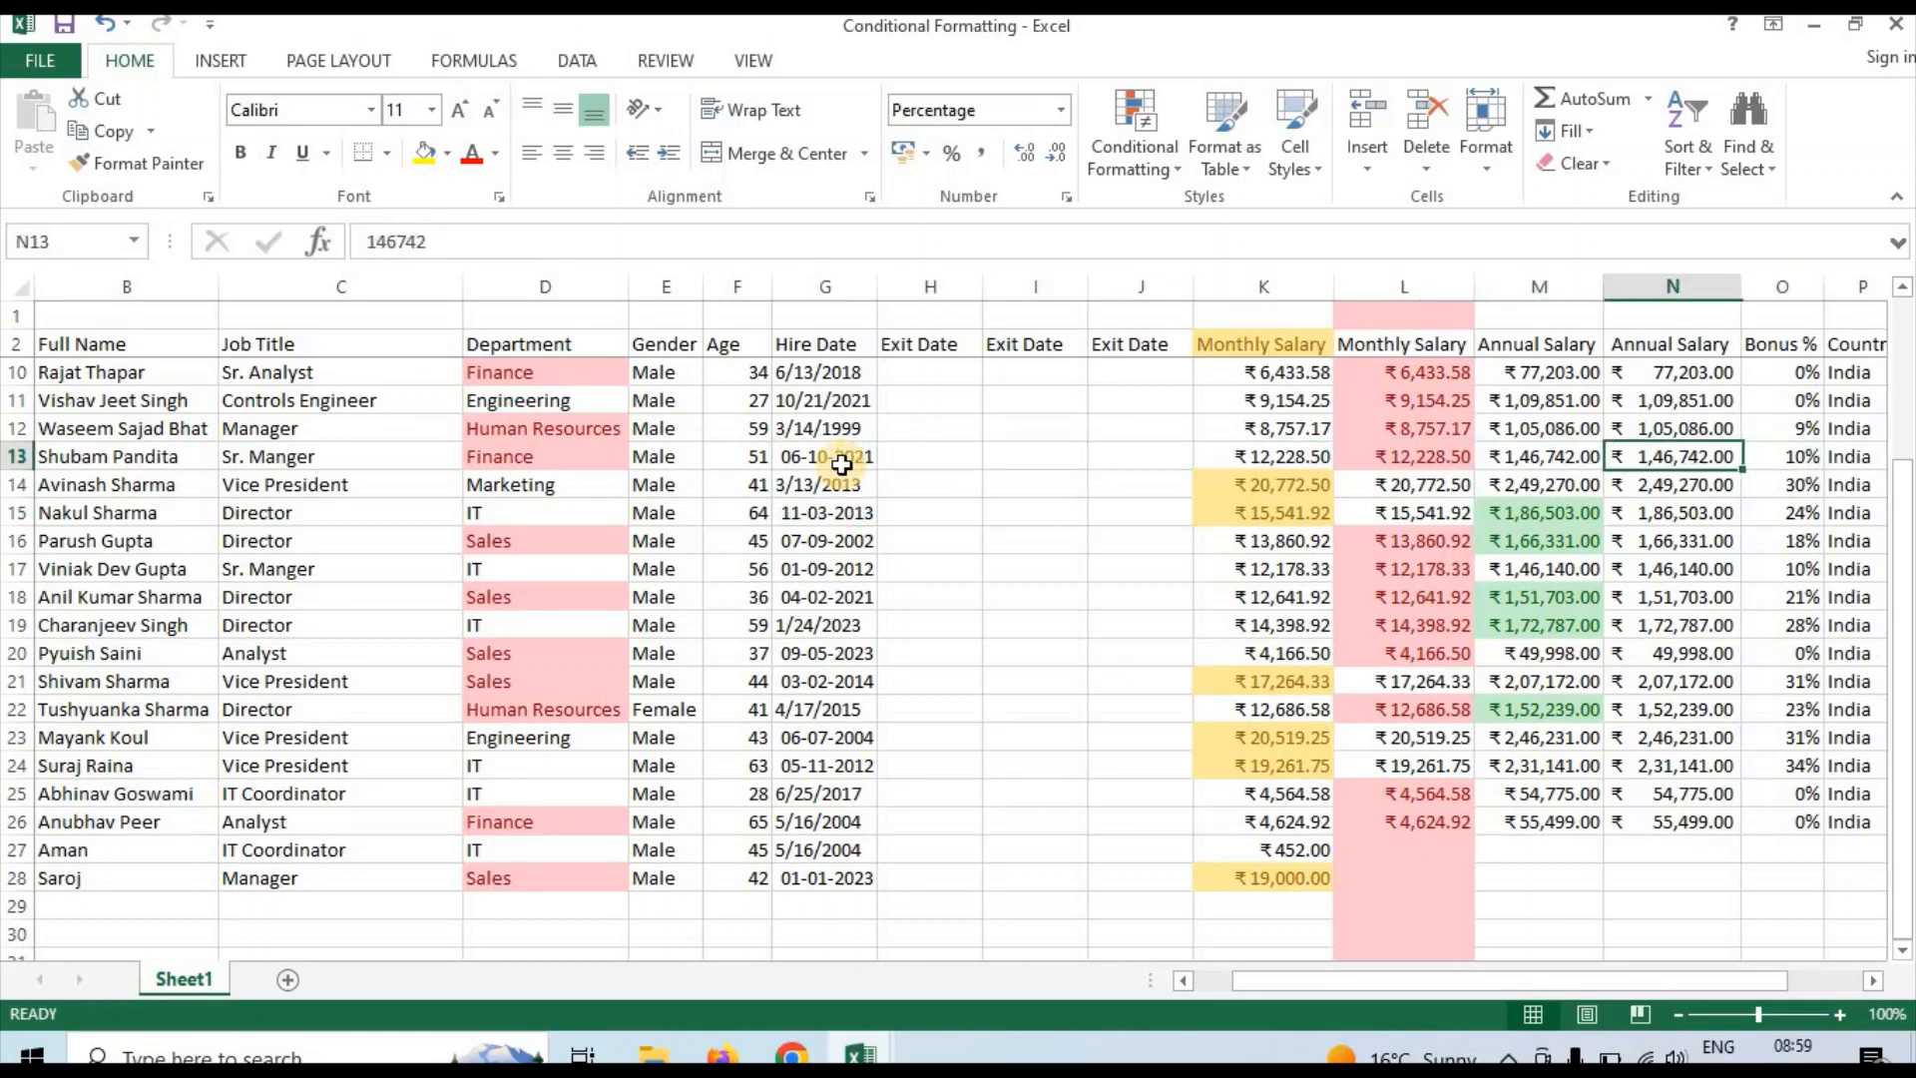
{"action": "key", "text": "Left"}
{"action": "key", "text": "Left"}
{"action": "key", "text": "Left"}
{"action": "key", "text": "Left"}
{"action": "key", "text": "Left"}
{"action": "key", "text": "Left"}
{"action": "key", "text": "Left"}
{"action": "key", "text": "Left"}
{"action": "key", "text": "Left"}
{"action": "key", "text": "Left"}
{"action": "key", "text": "Left"}
{"action": "key", "text": "Left"}
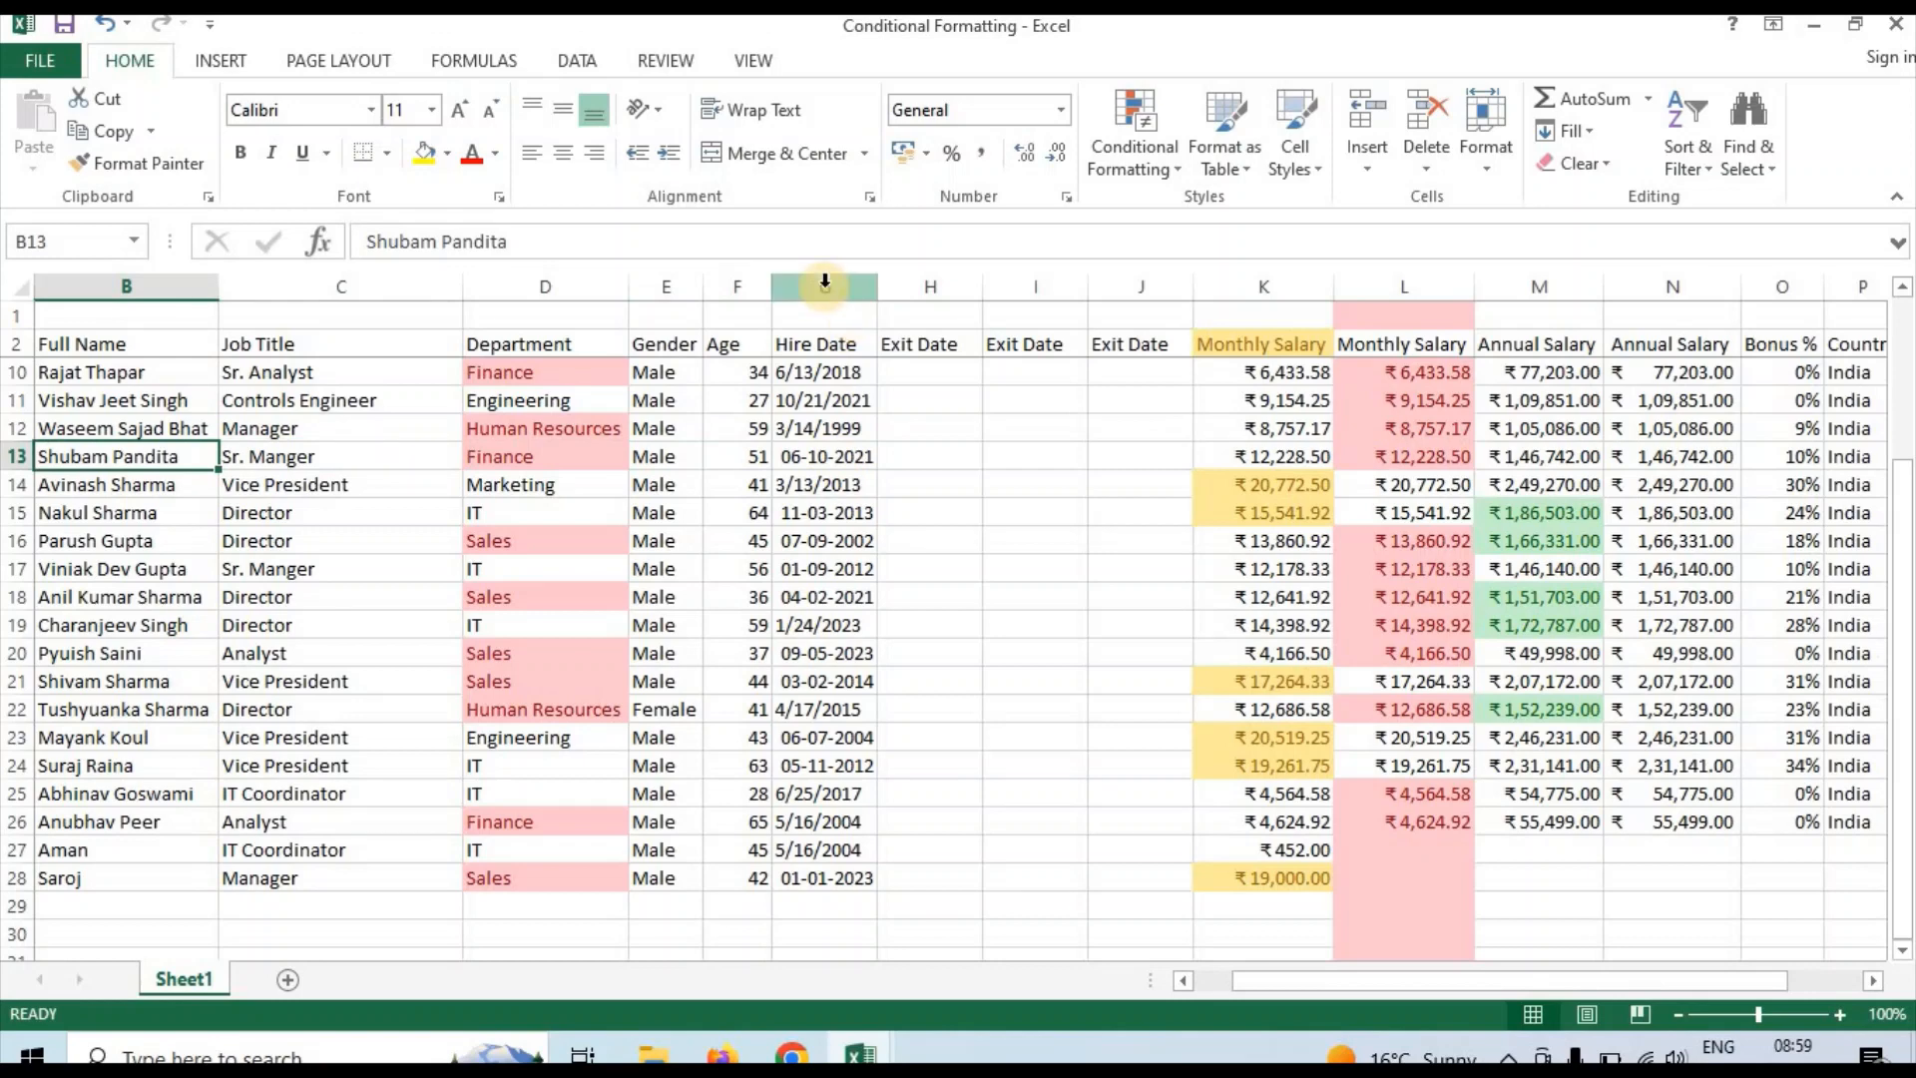
Replace the Hire Date header in cell G2 with Date of Birth
{"action": "left_click", "coordinate": [825, 283]}
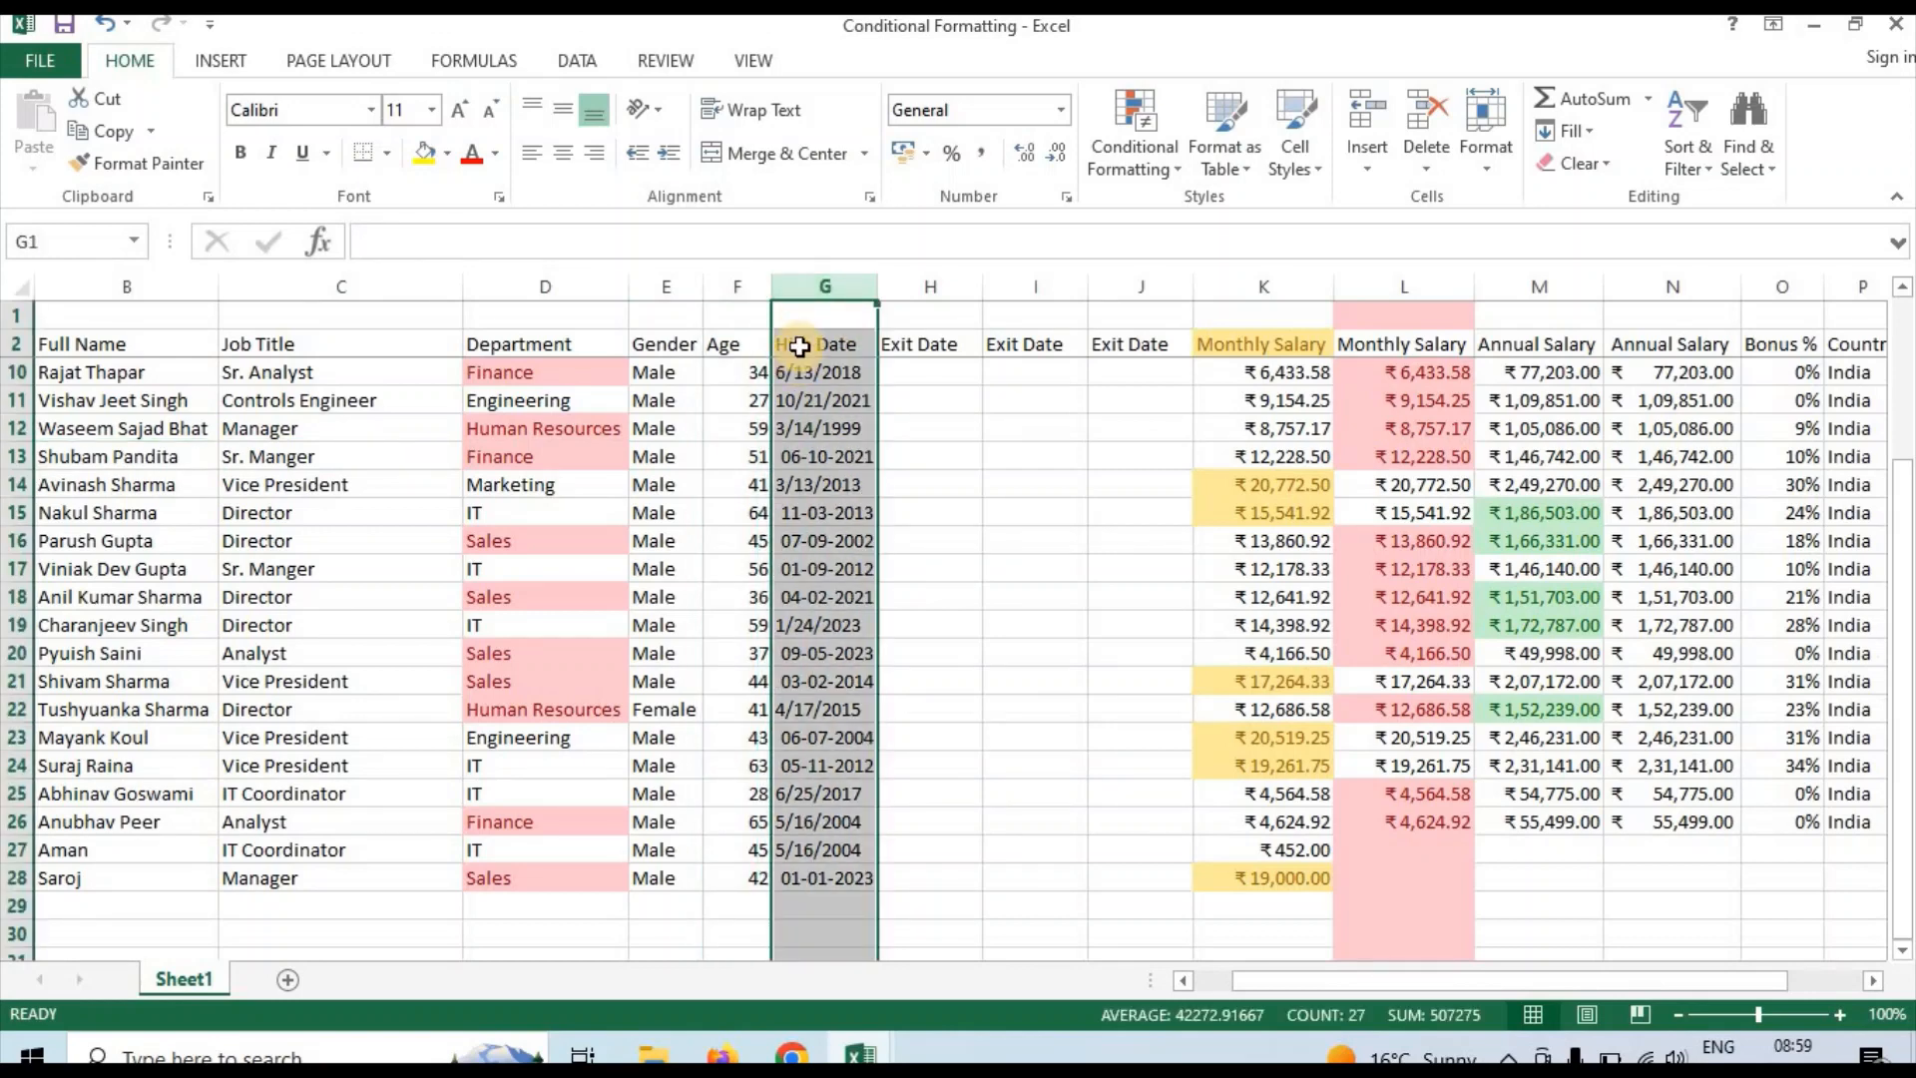
{"action": "left_click", "coordinate": [799, 346]}
{"action": "type", "text": "Da"}
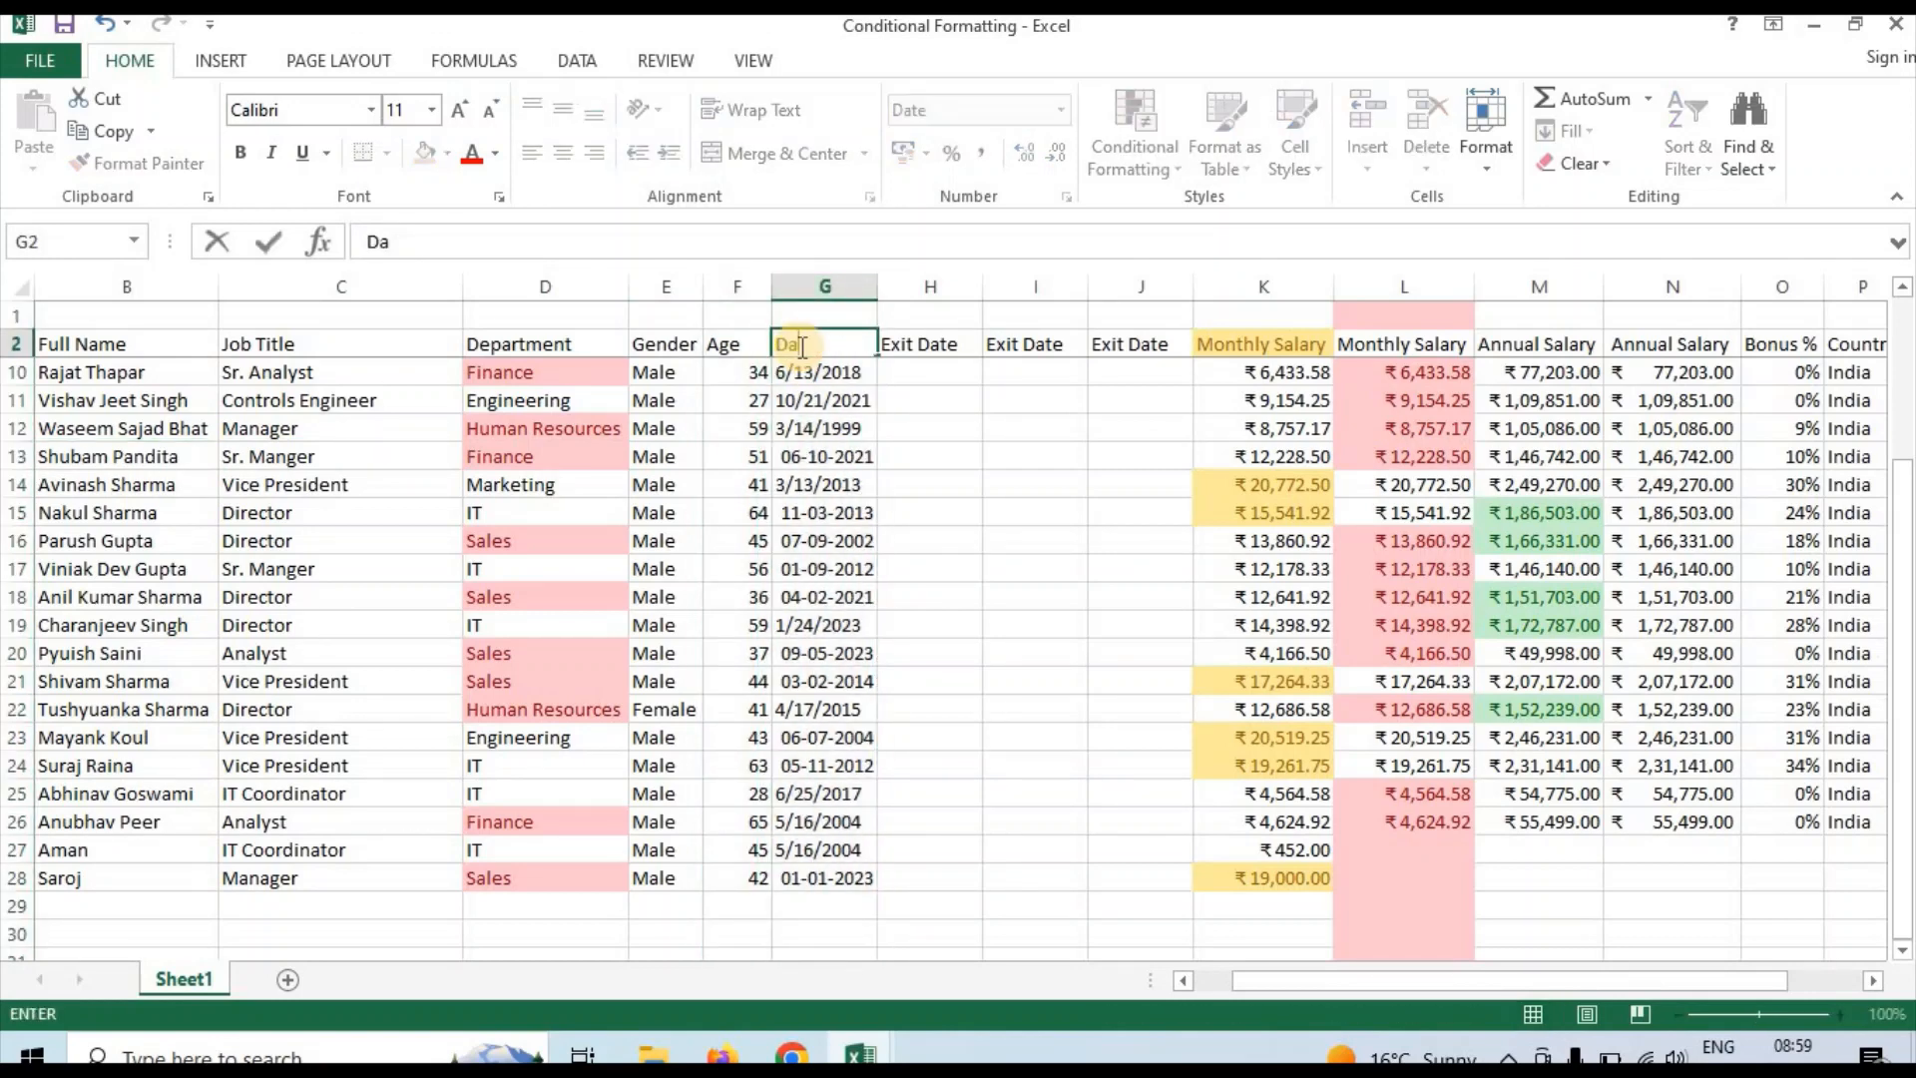
{"action": "type", "text": "te of Birth"}
{"action": "key", "text": "Return"}
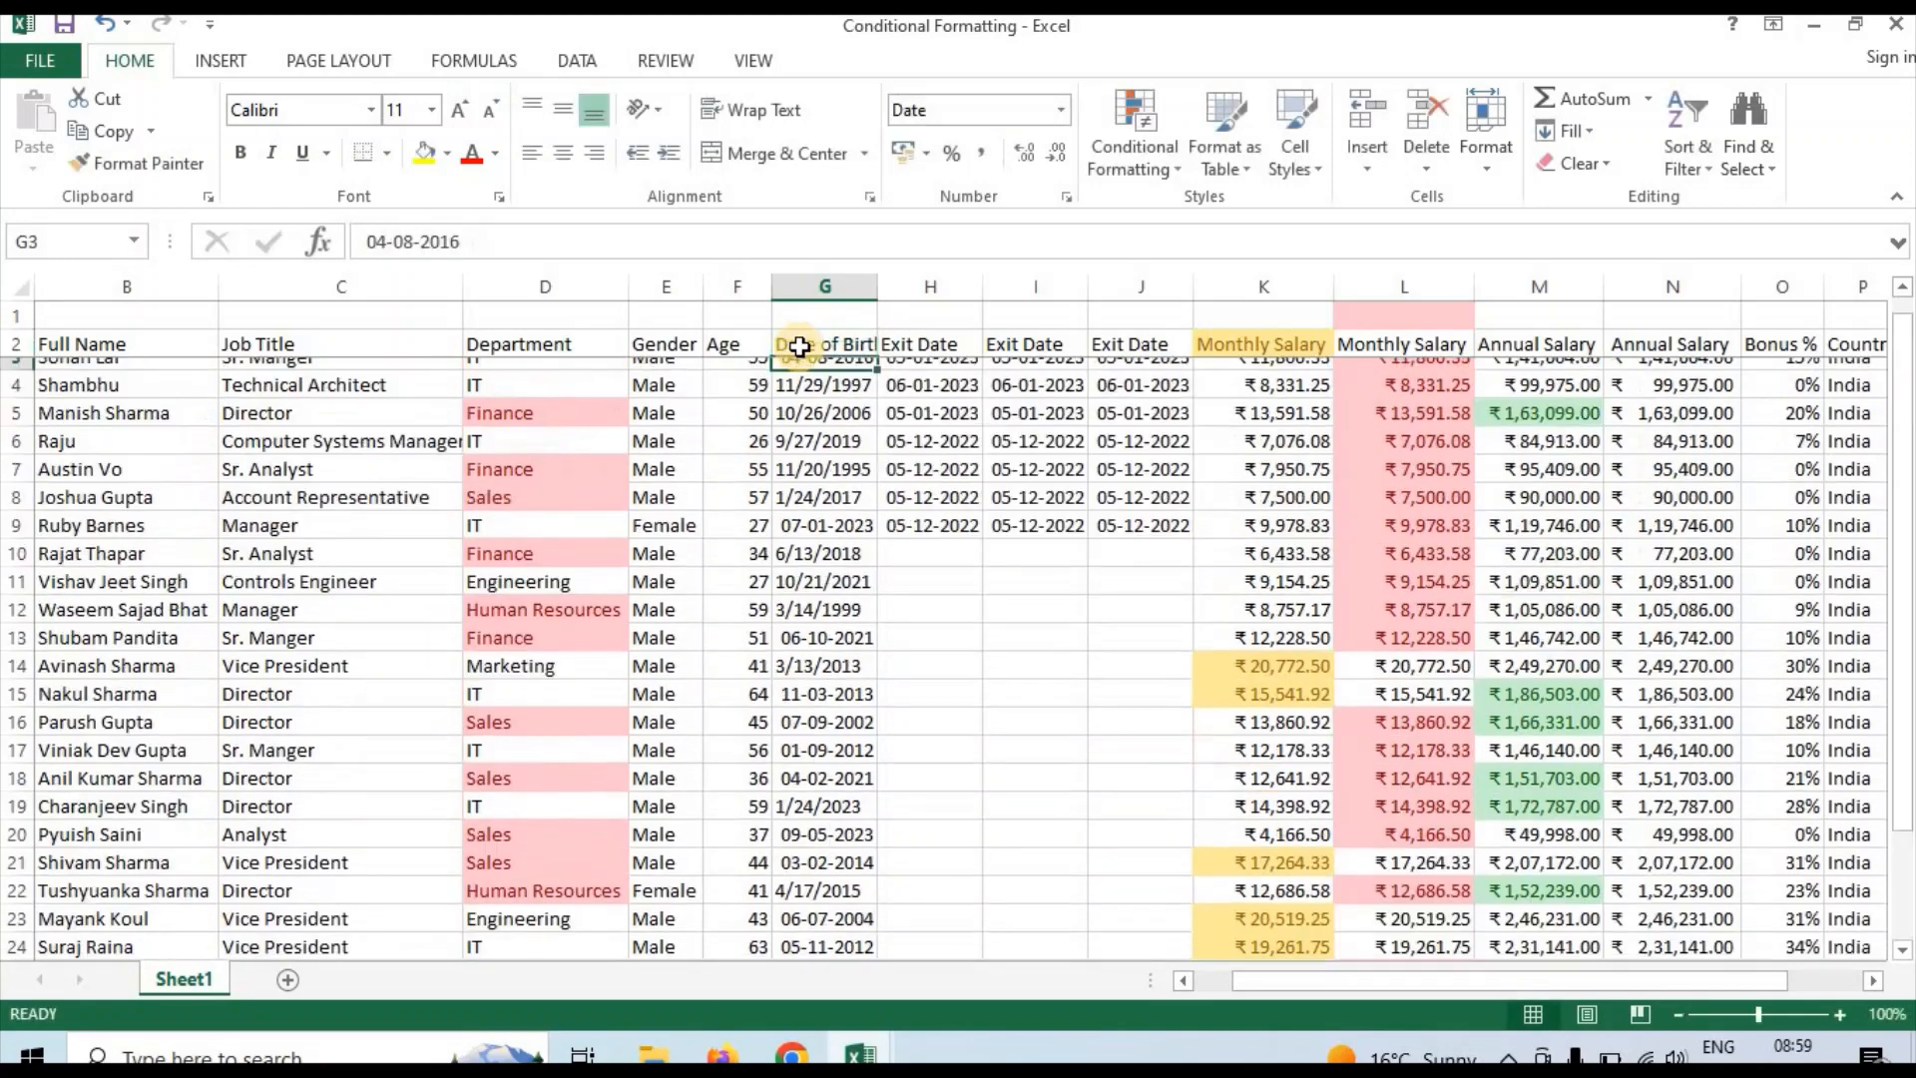
Examine the dates listed under the Date of Birth header in column G
{"action": "left_click", "coordinate": [809, 271]}
{"action": "left_click", "coordinate": [834, 402]}
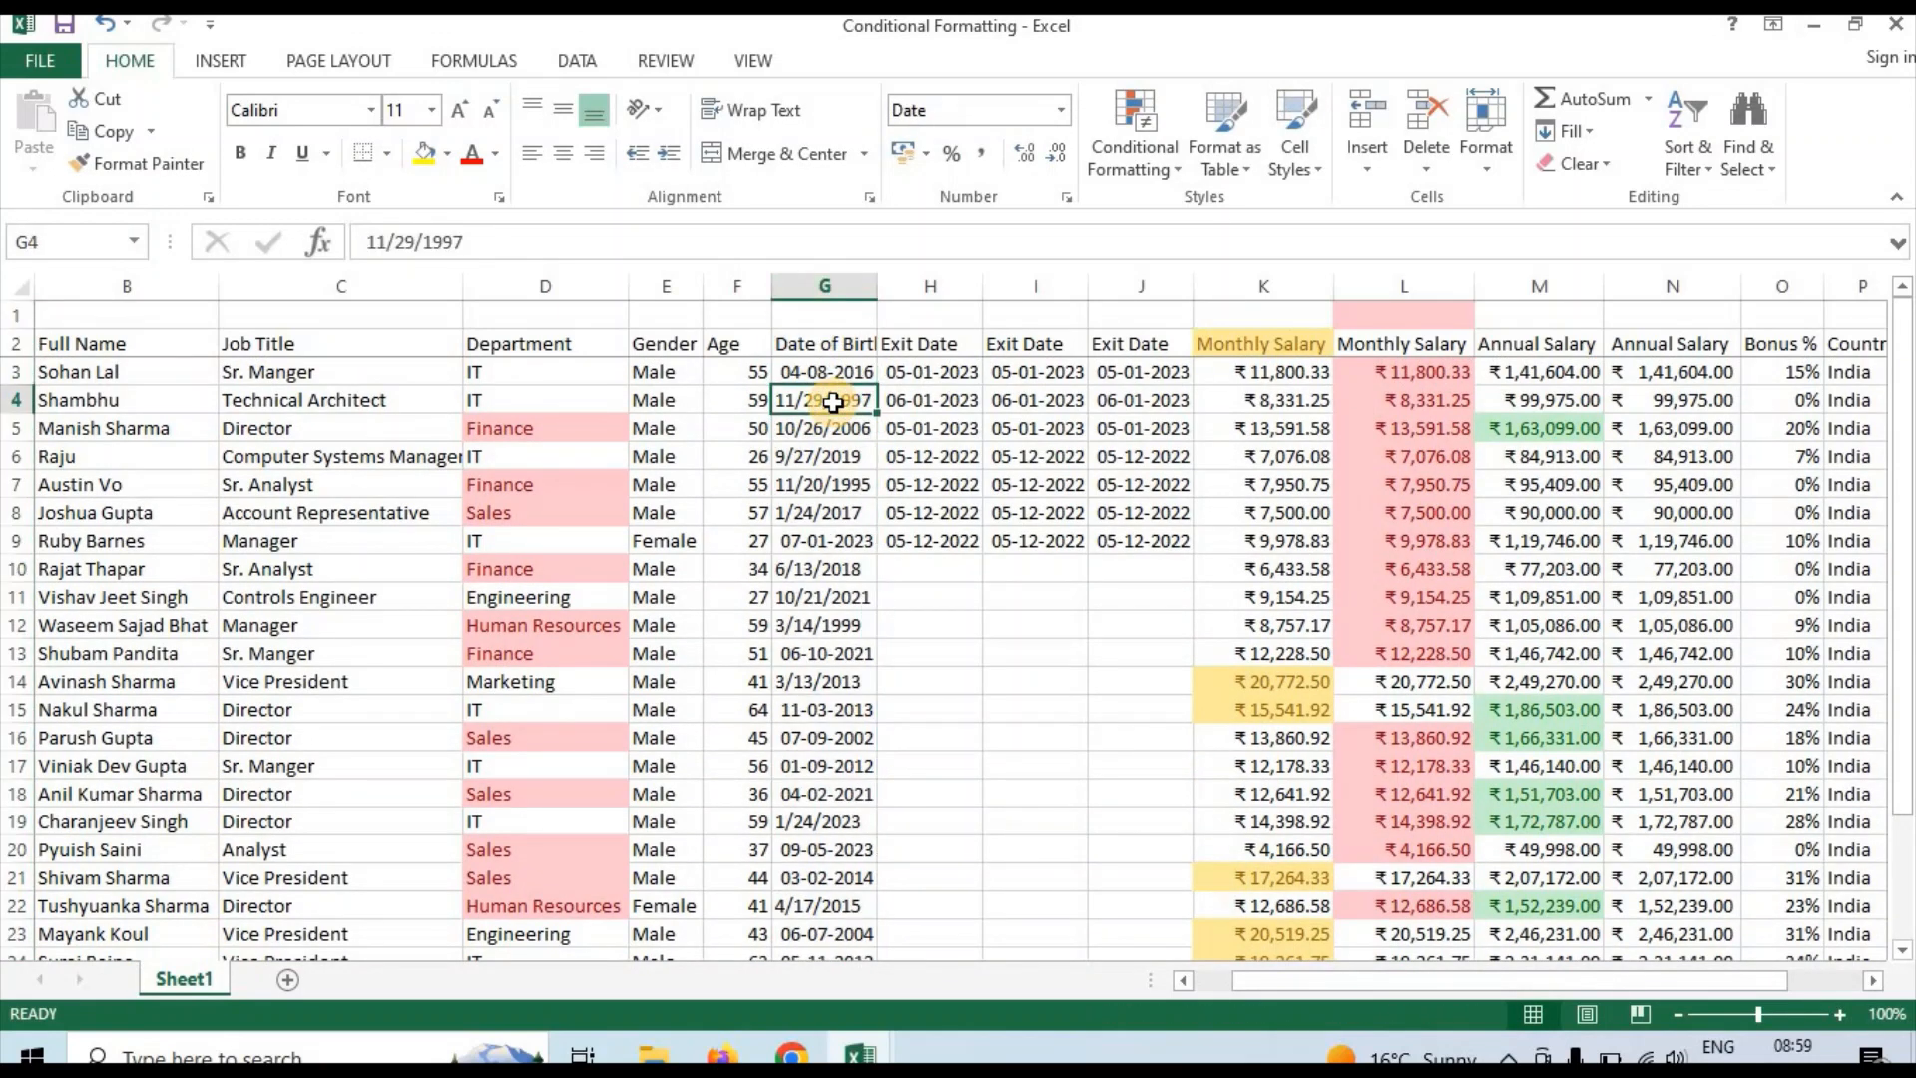
{"action": "key", "text": "Down"}
{"action": "key", "text": "Down"}
{"action": "key", "text": "Down"}
{"action": "key", "text": "Down"}
{"action": "key", "text": "Down"}
{"action": "key", "text": "Down"}
{"action": "key", "text": "Down"}
{"action": "key", "text": "Down"}
{"action": "key", "text": "Down"}
{"action": "key", "text": "Down"}
{"action": "key", "text": "Down"}
{"action": "key", "text": "Down"}
{"action": "key", "text": "Down"}
{"action": "key", "text": "Down"}
{"action": "key", "text": "Down"}
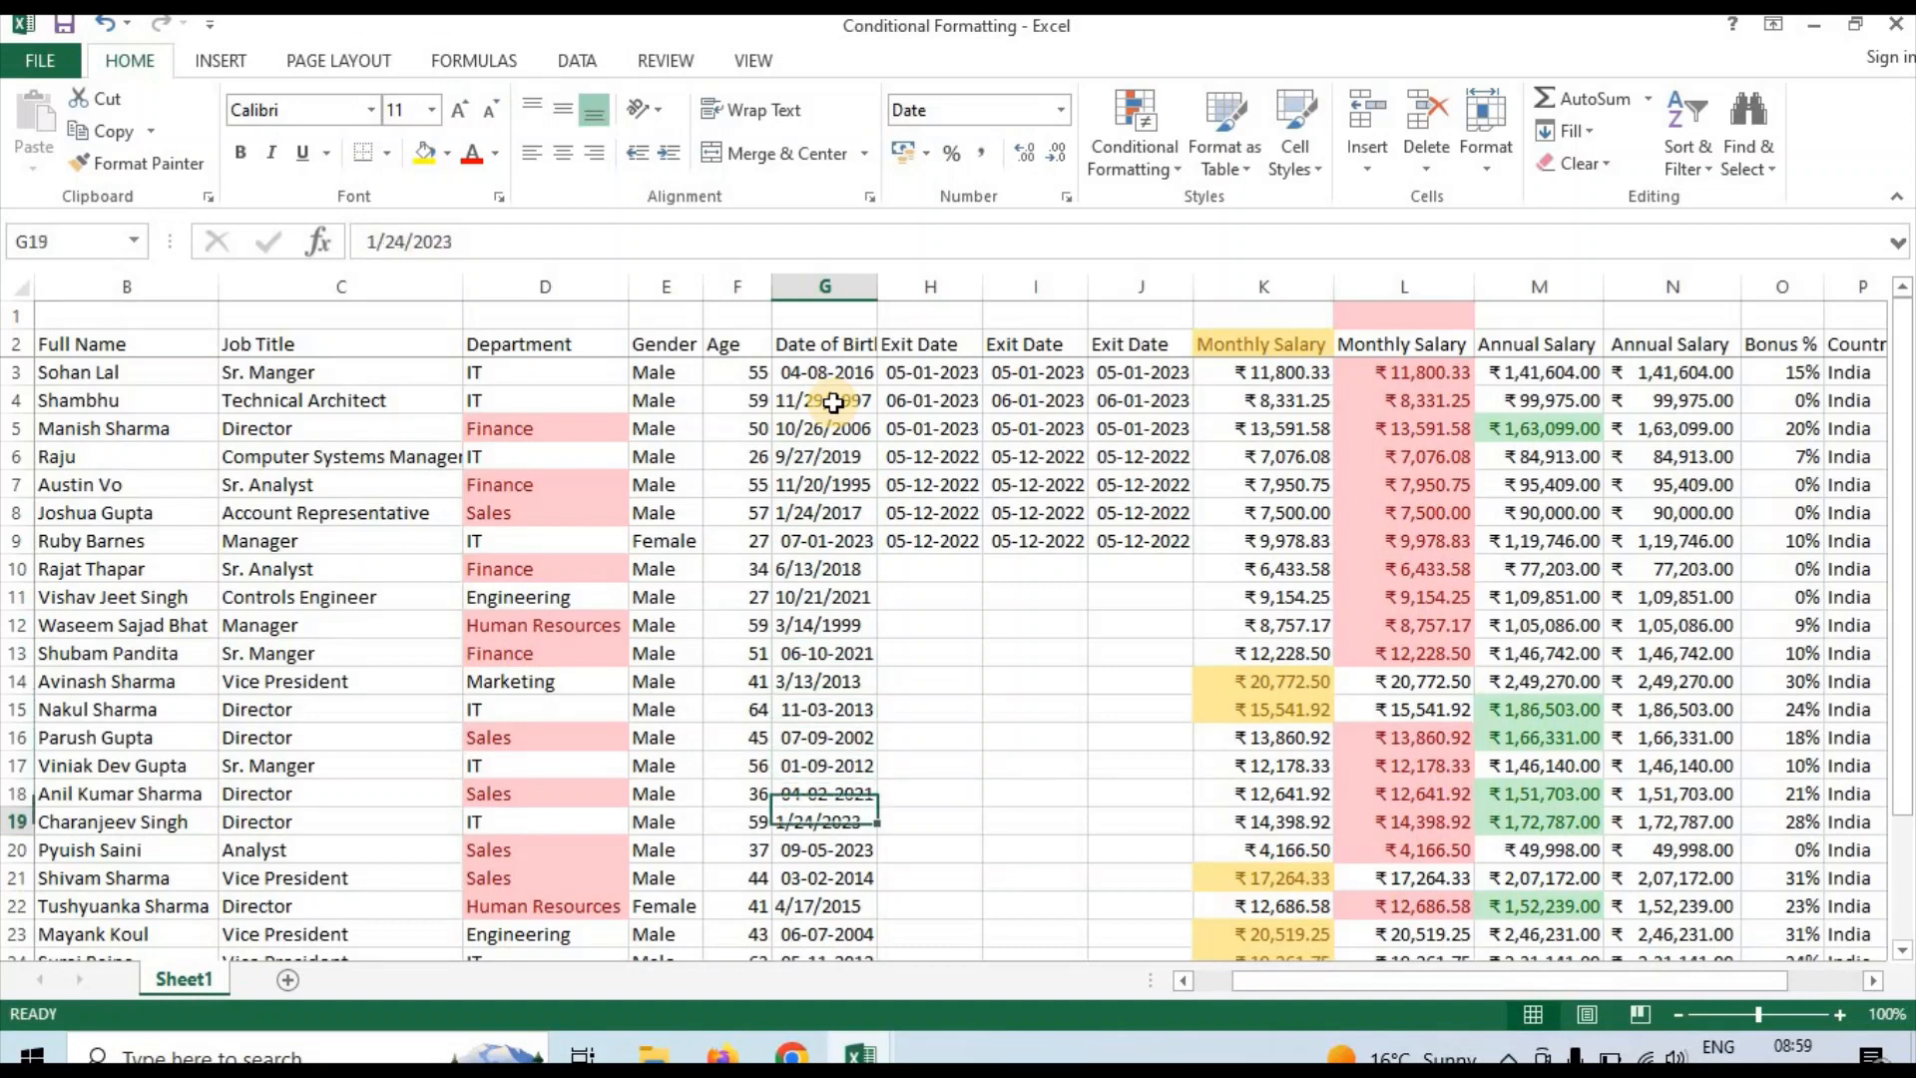
{"action": "key", "text": "Down"}
{"action": "key", "text": "Up"}
{"action": "key", "text": "Up"}
{"action": "key", "text": "Down"}
{"action": "key", "text": "Up"}
{"action": "key", "text": "Up"}
{"action": "key", "text": "Up"}
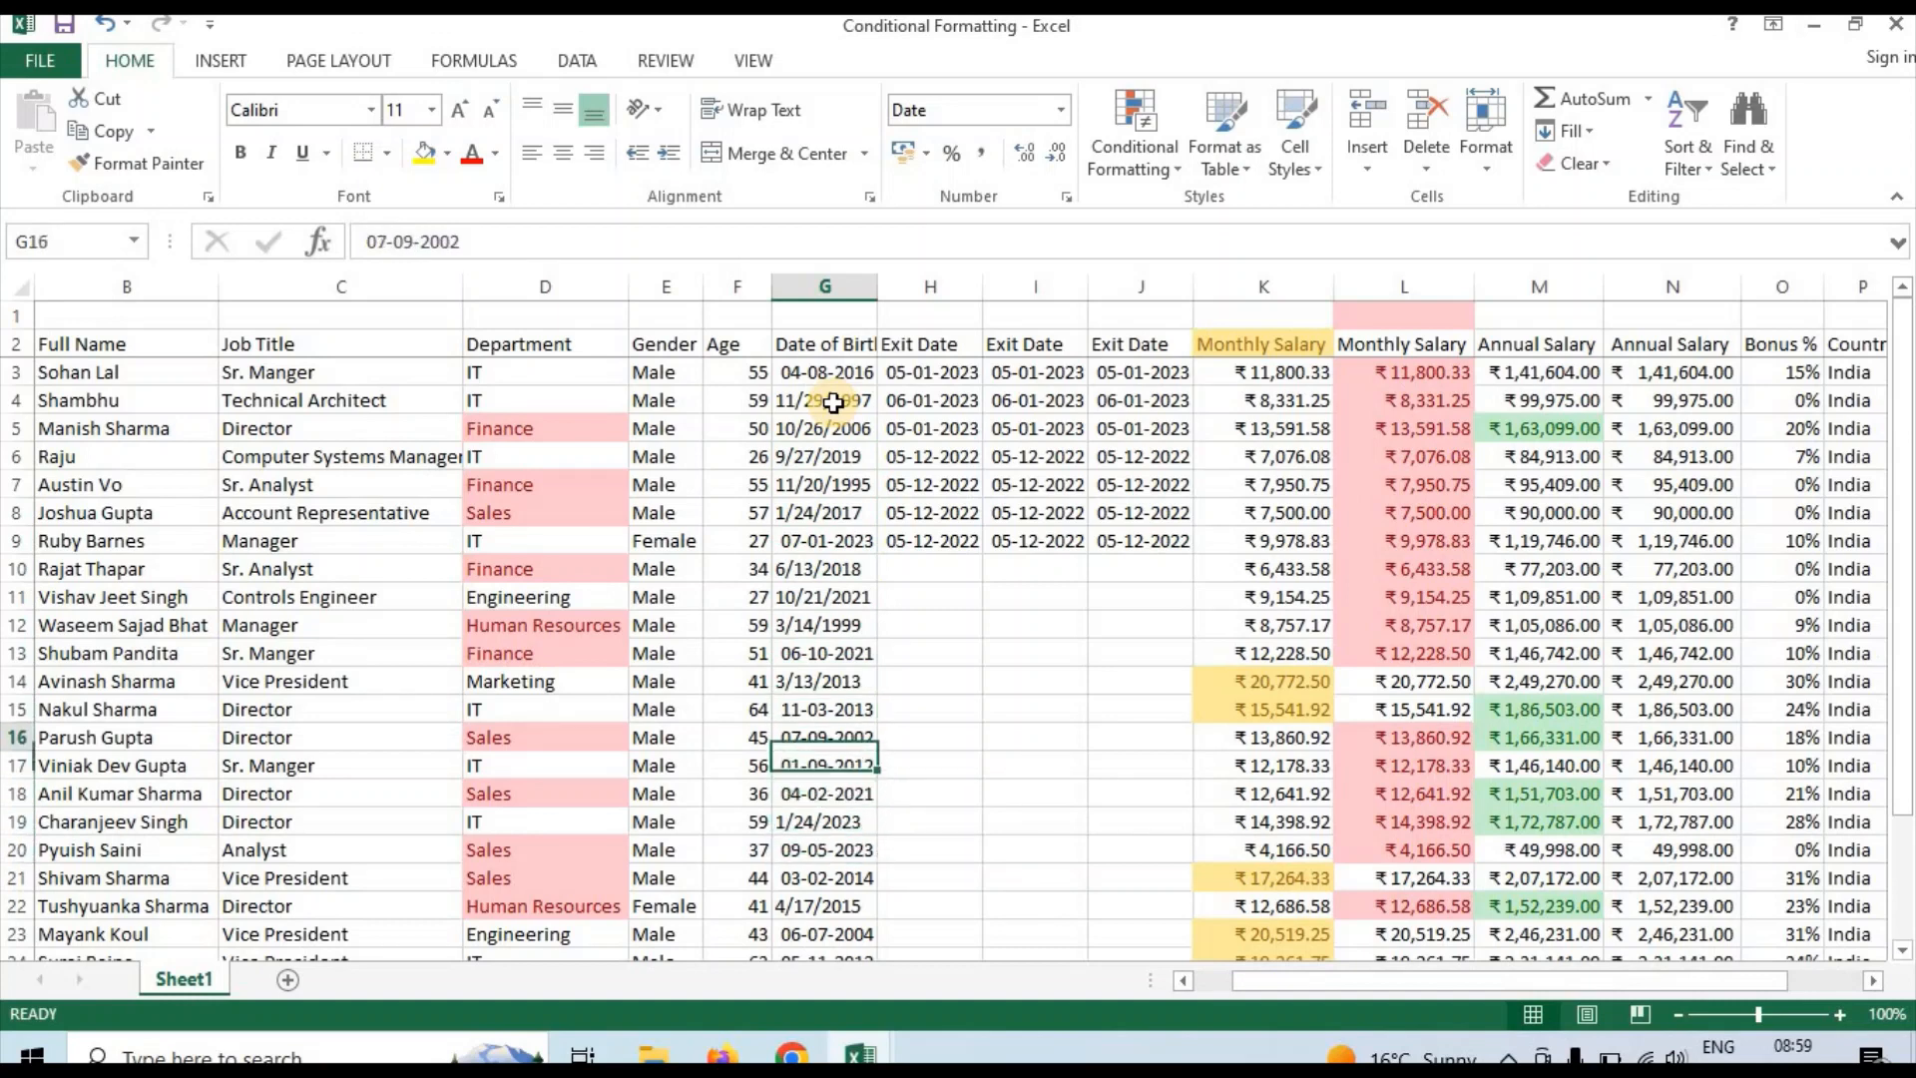
{"action": "key", "text": "Up"}
{"action": "key", "text": "Up"}
{"action": "key", "text": "Up"}
{"action": "left_click", "coordinate": [835, 402]}
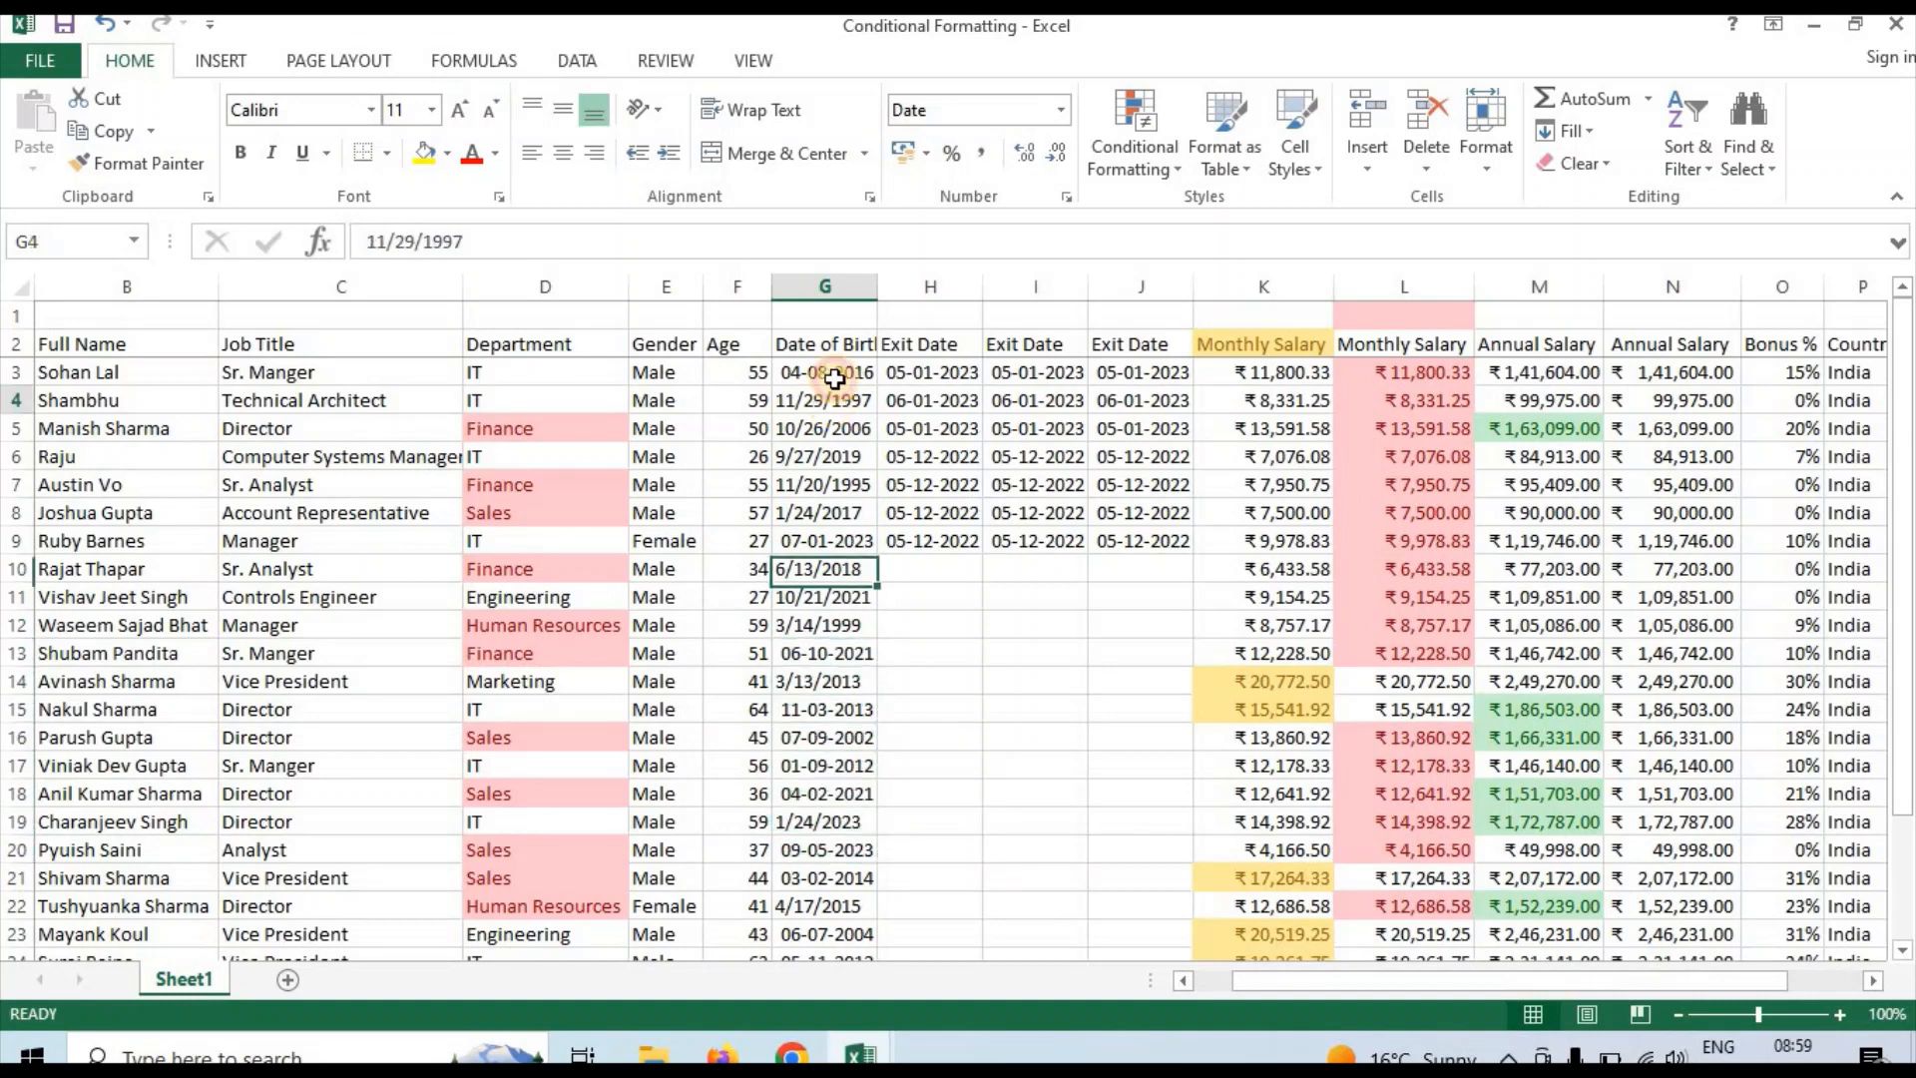
Apply an A Date Occurring highlight rule for Today to the whole Date of Birth column G with Light Red Fill with Dark Red Text
{"action": "left_click", "coordinate": [834, 289]}
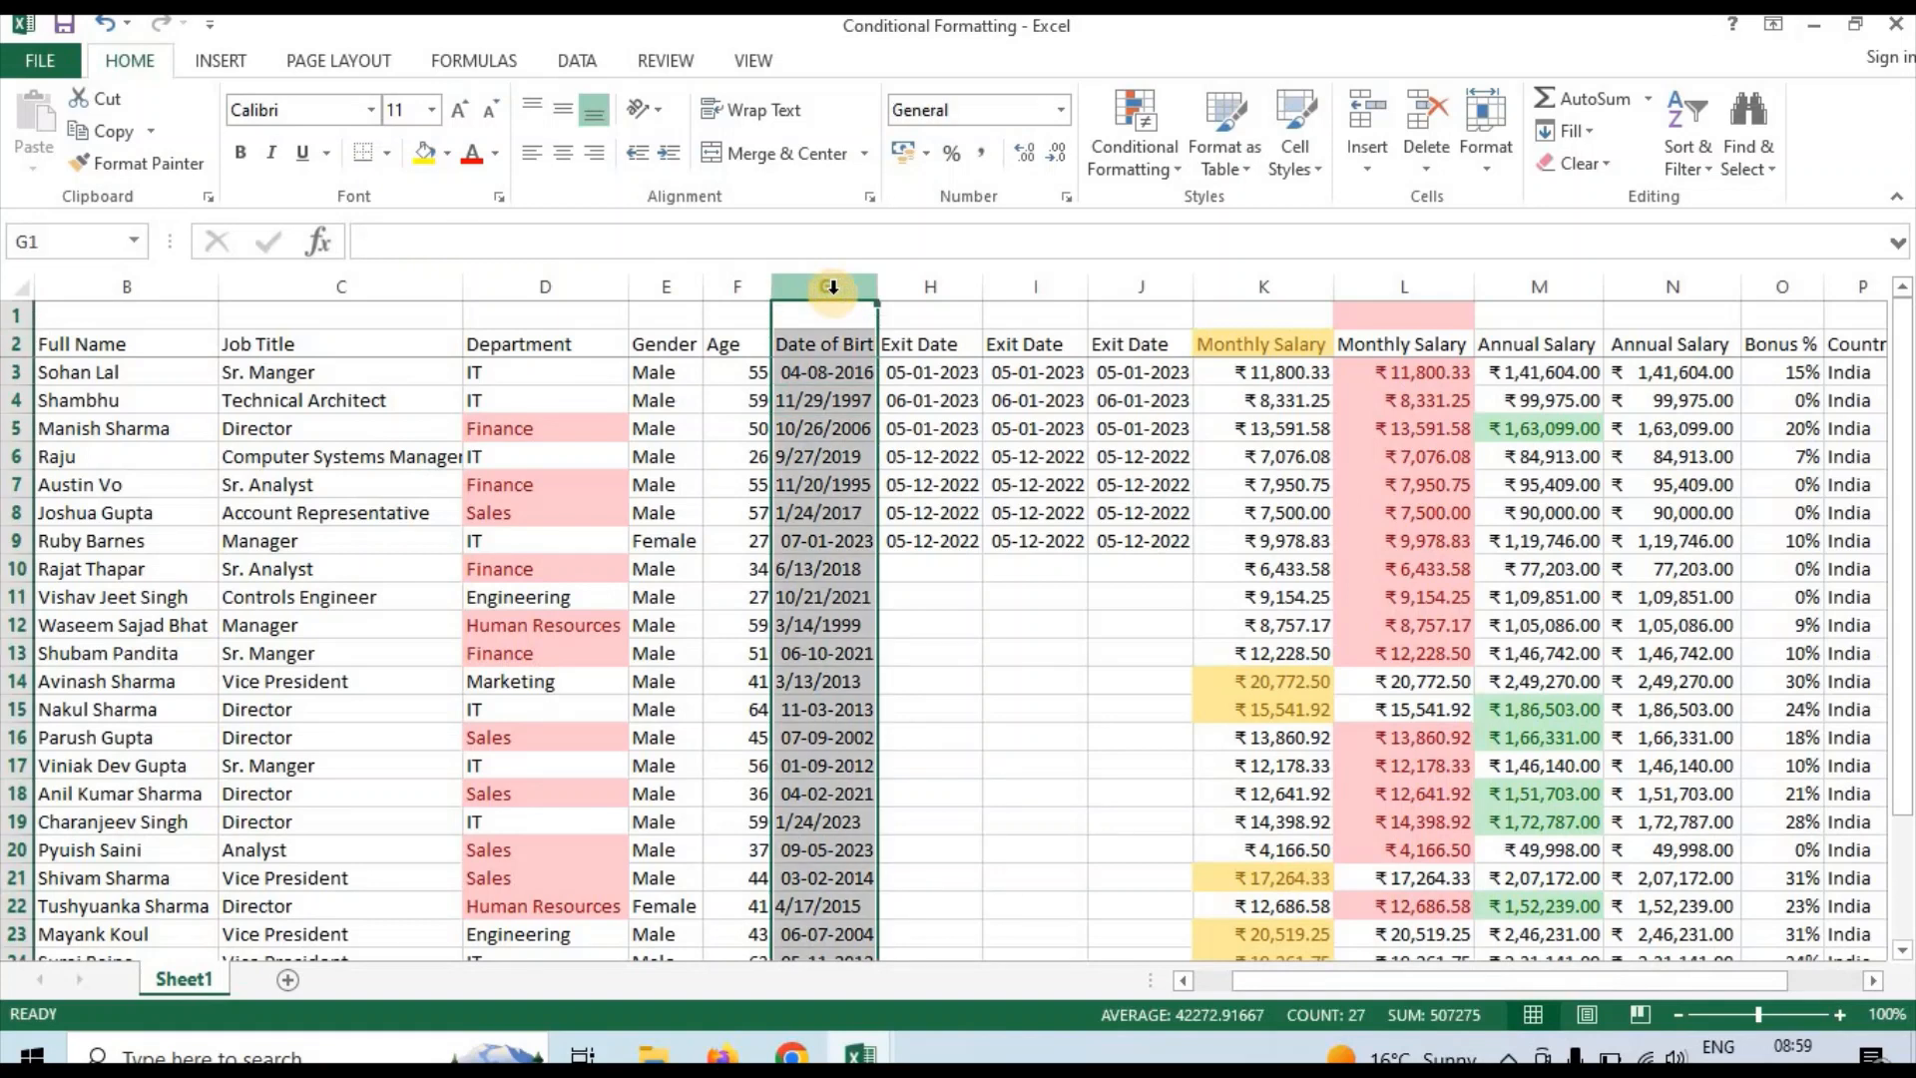
{"action": "left_click", "coordinate": [1148, 175]}
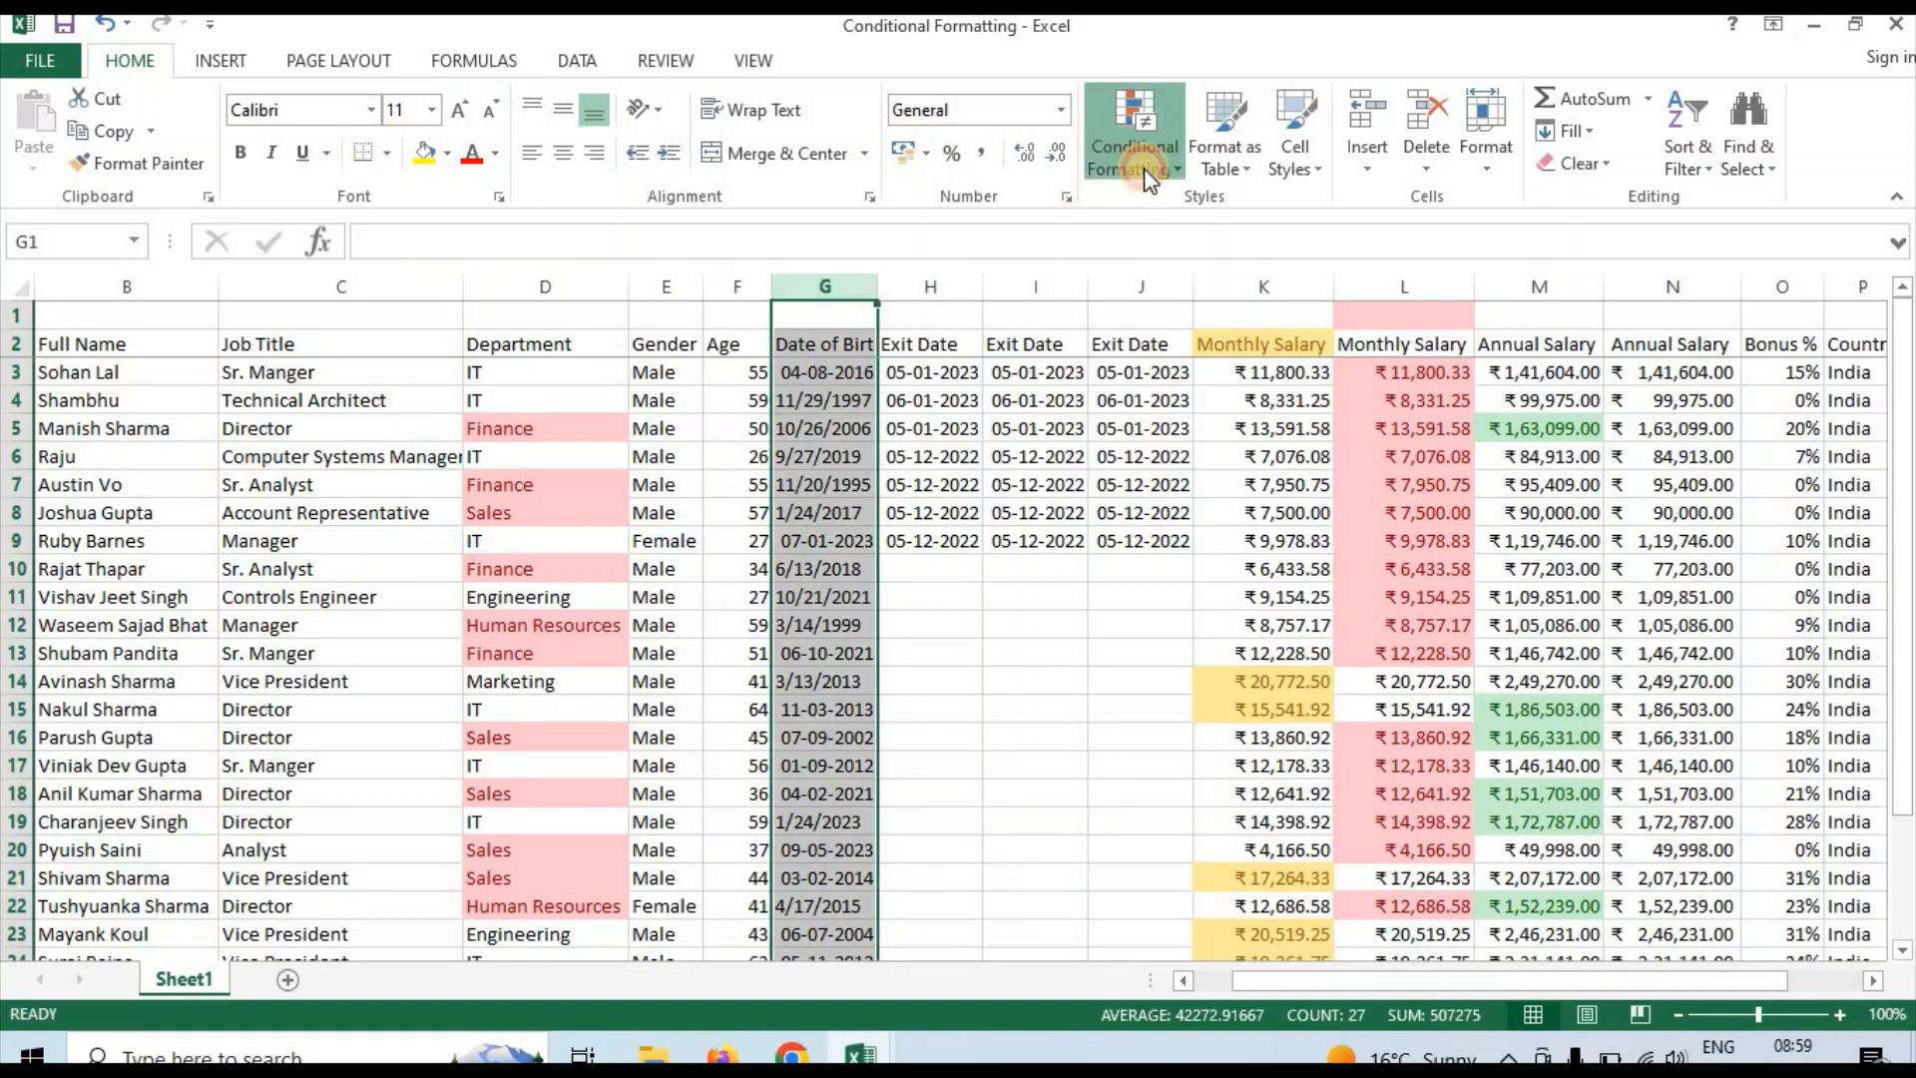
{"action": "mouse_move", "coordinate": [1164, 214]}
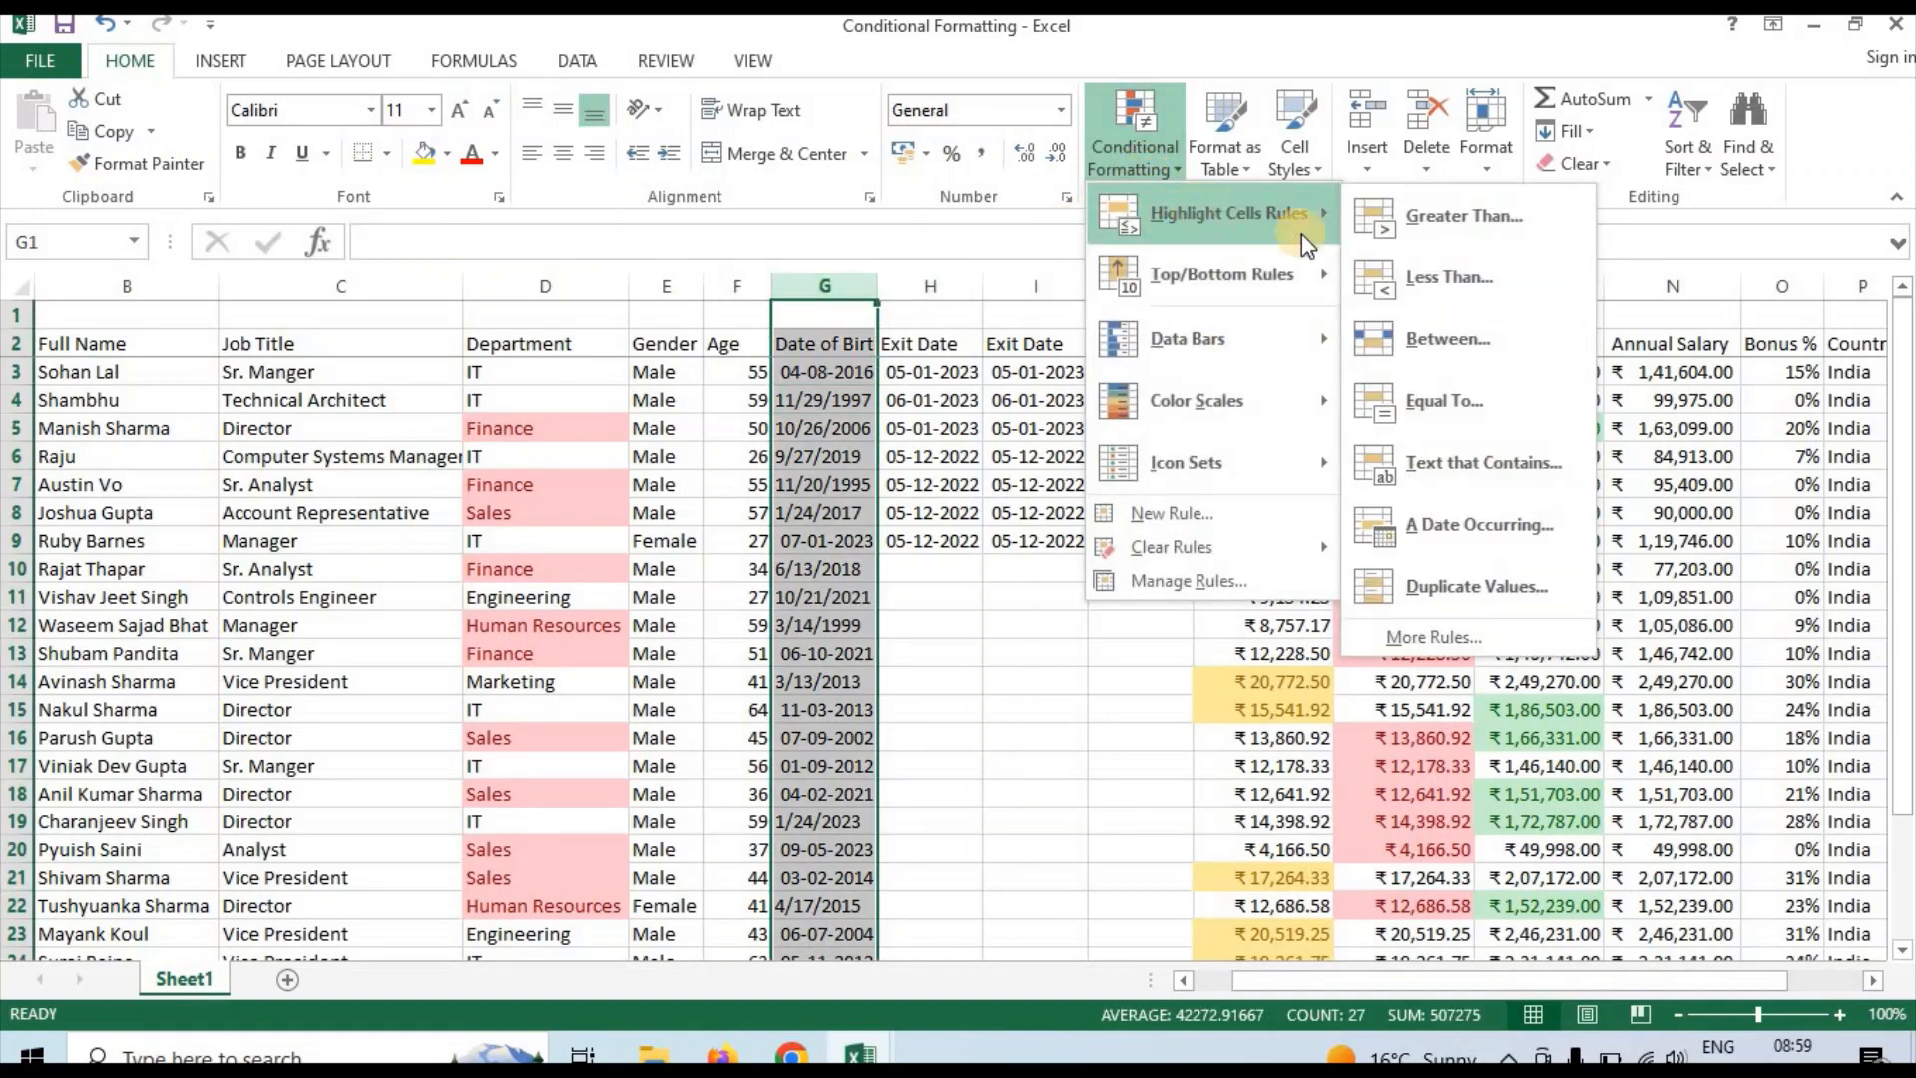
{"action": "left_click", "coordinate": [1470, 541]}
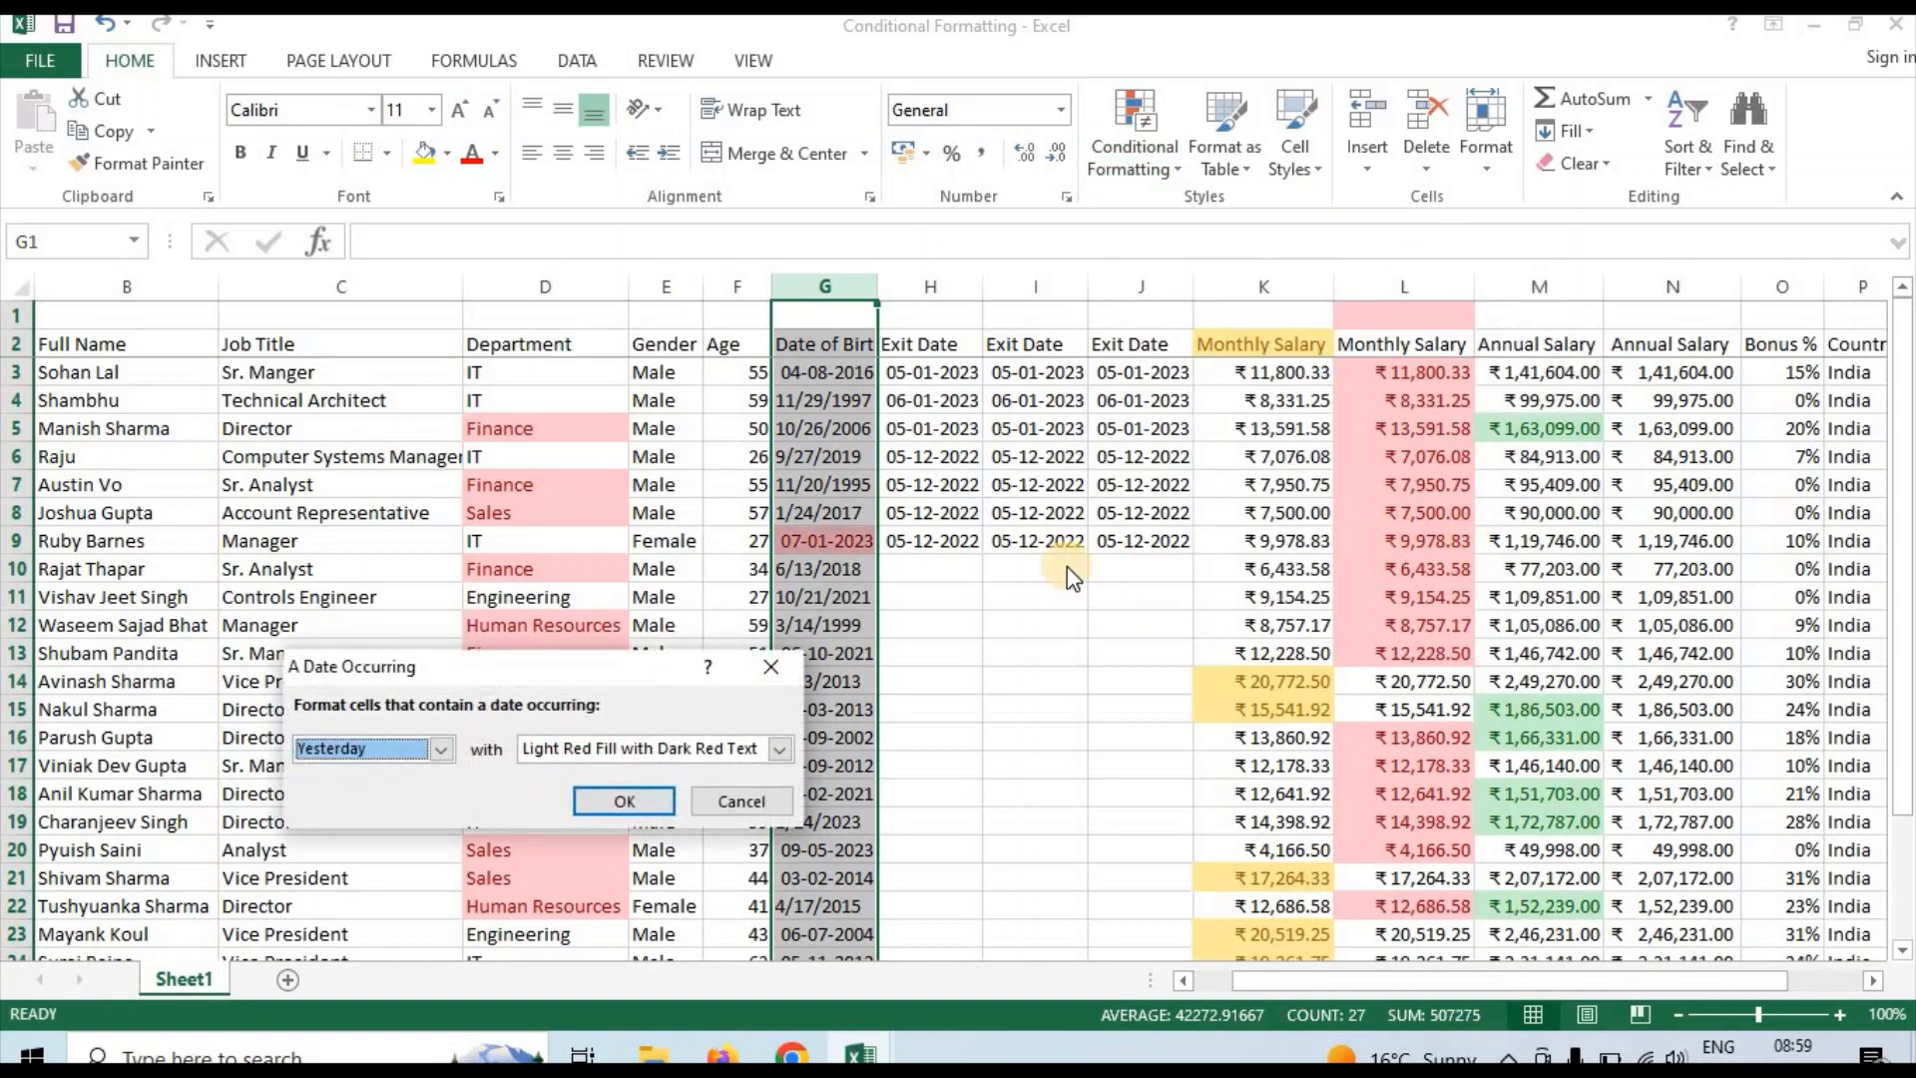
{"action": "left_click", "coordinate": [441, 750]}
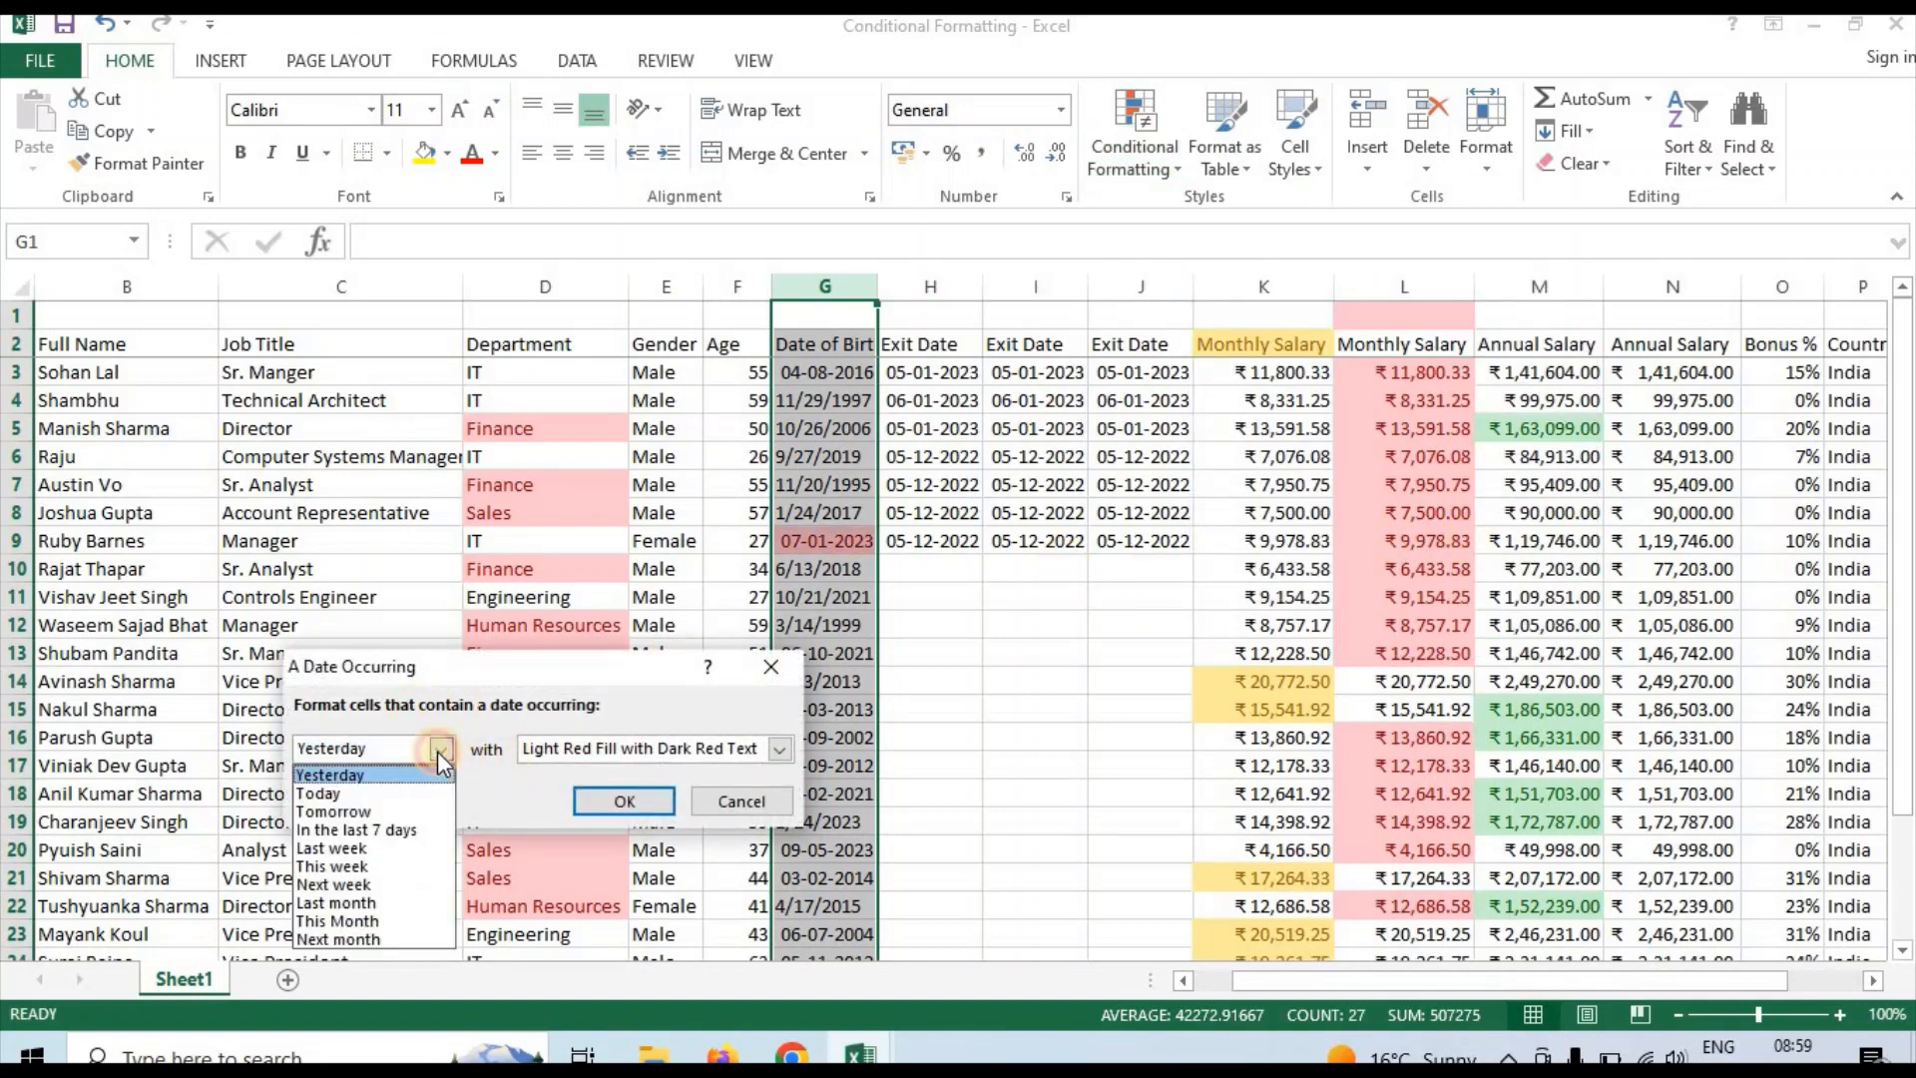
{"action": "left_click", "coordinate": [346, 796]}
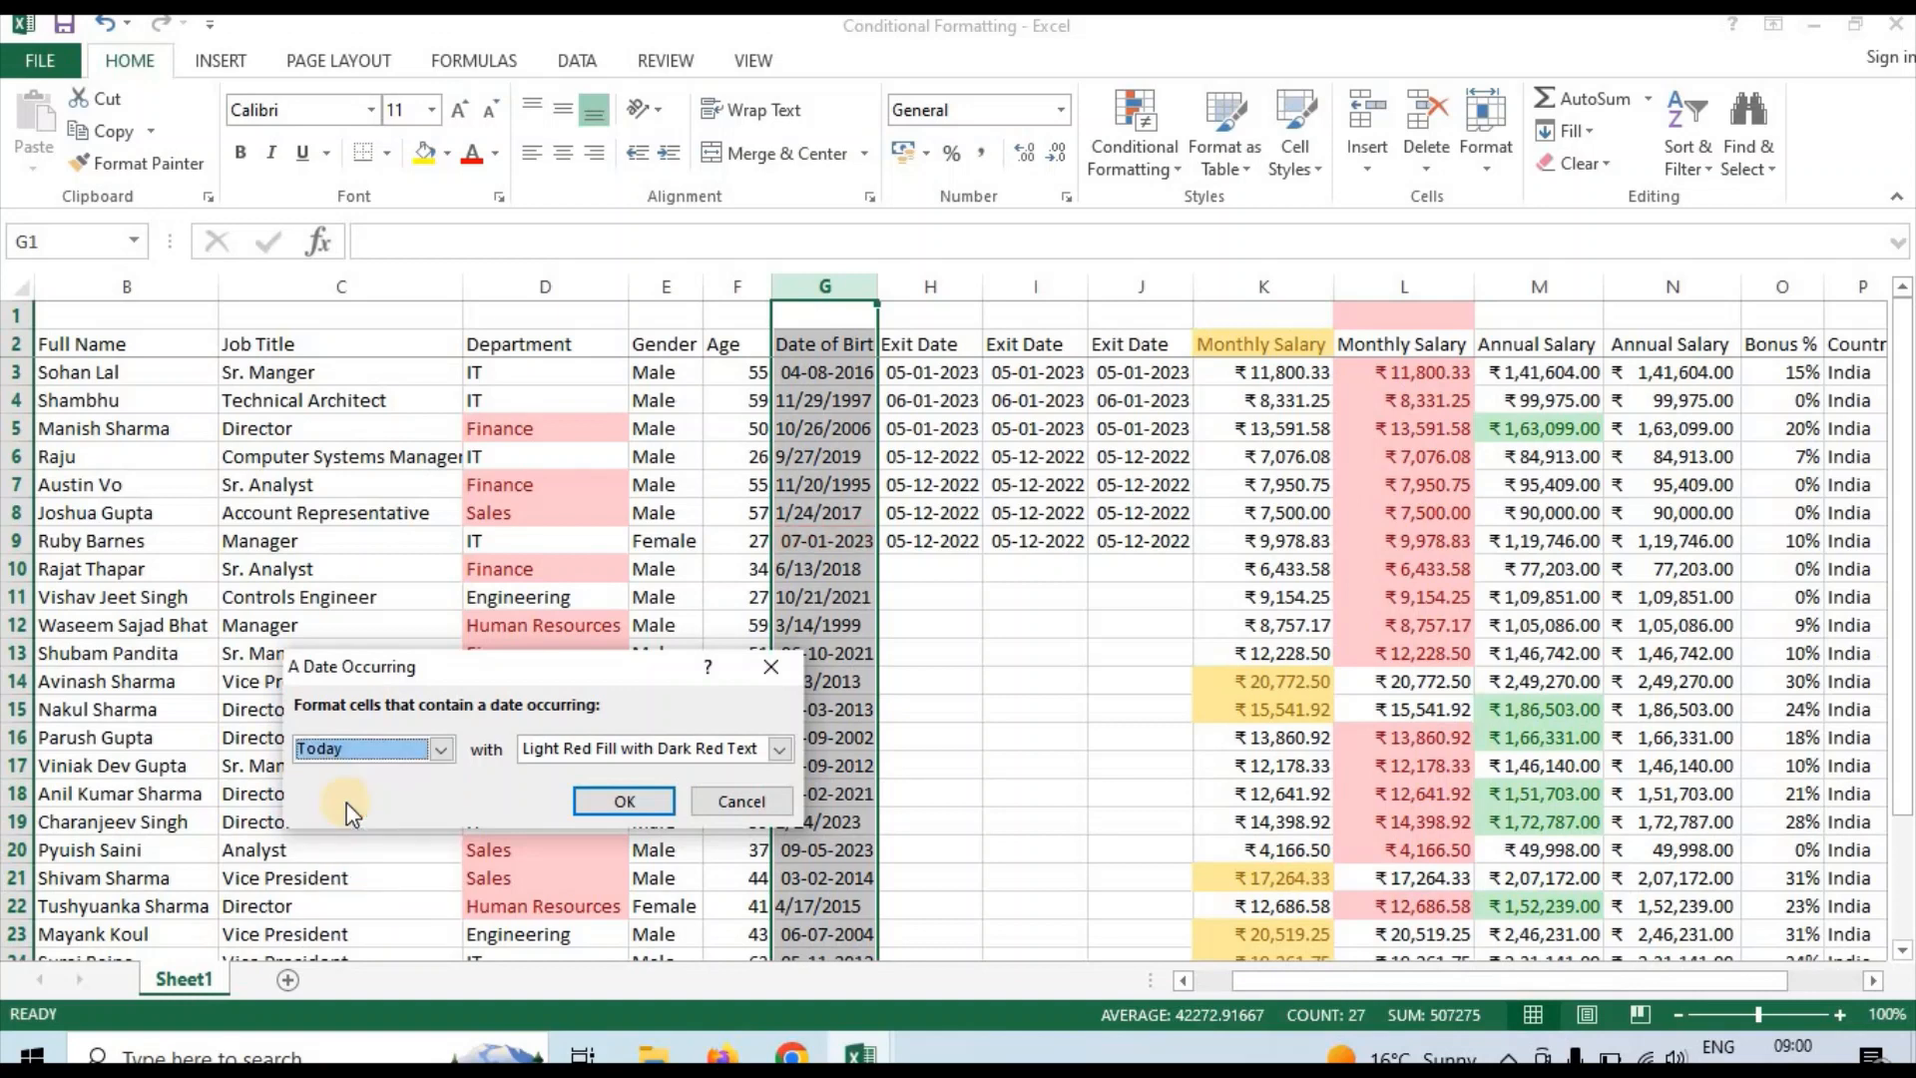
{"action": "left_click", "coordinate": [601, 798]}
Check the Date of Birth column G down to its last entry for dates highlighted by the Today rule
{"action": "left_click", "coordinate": [842, 600]}
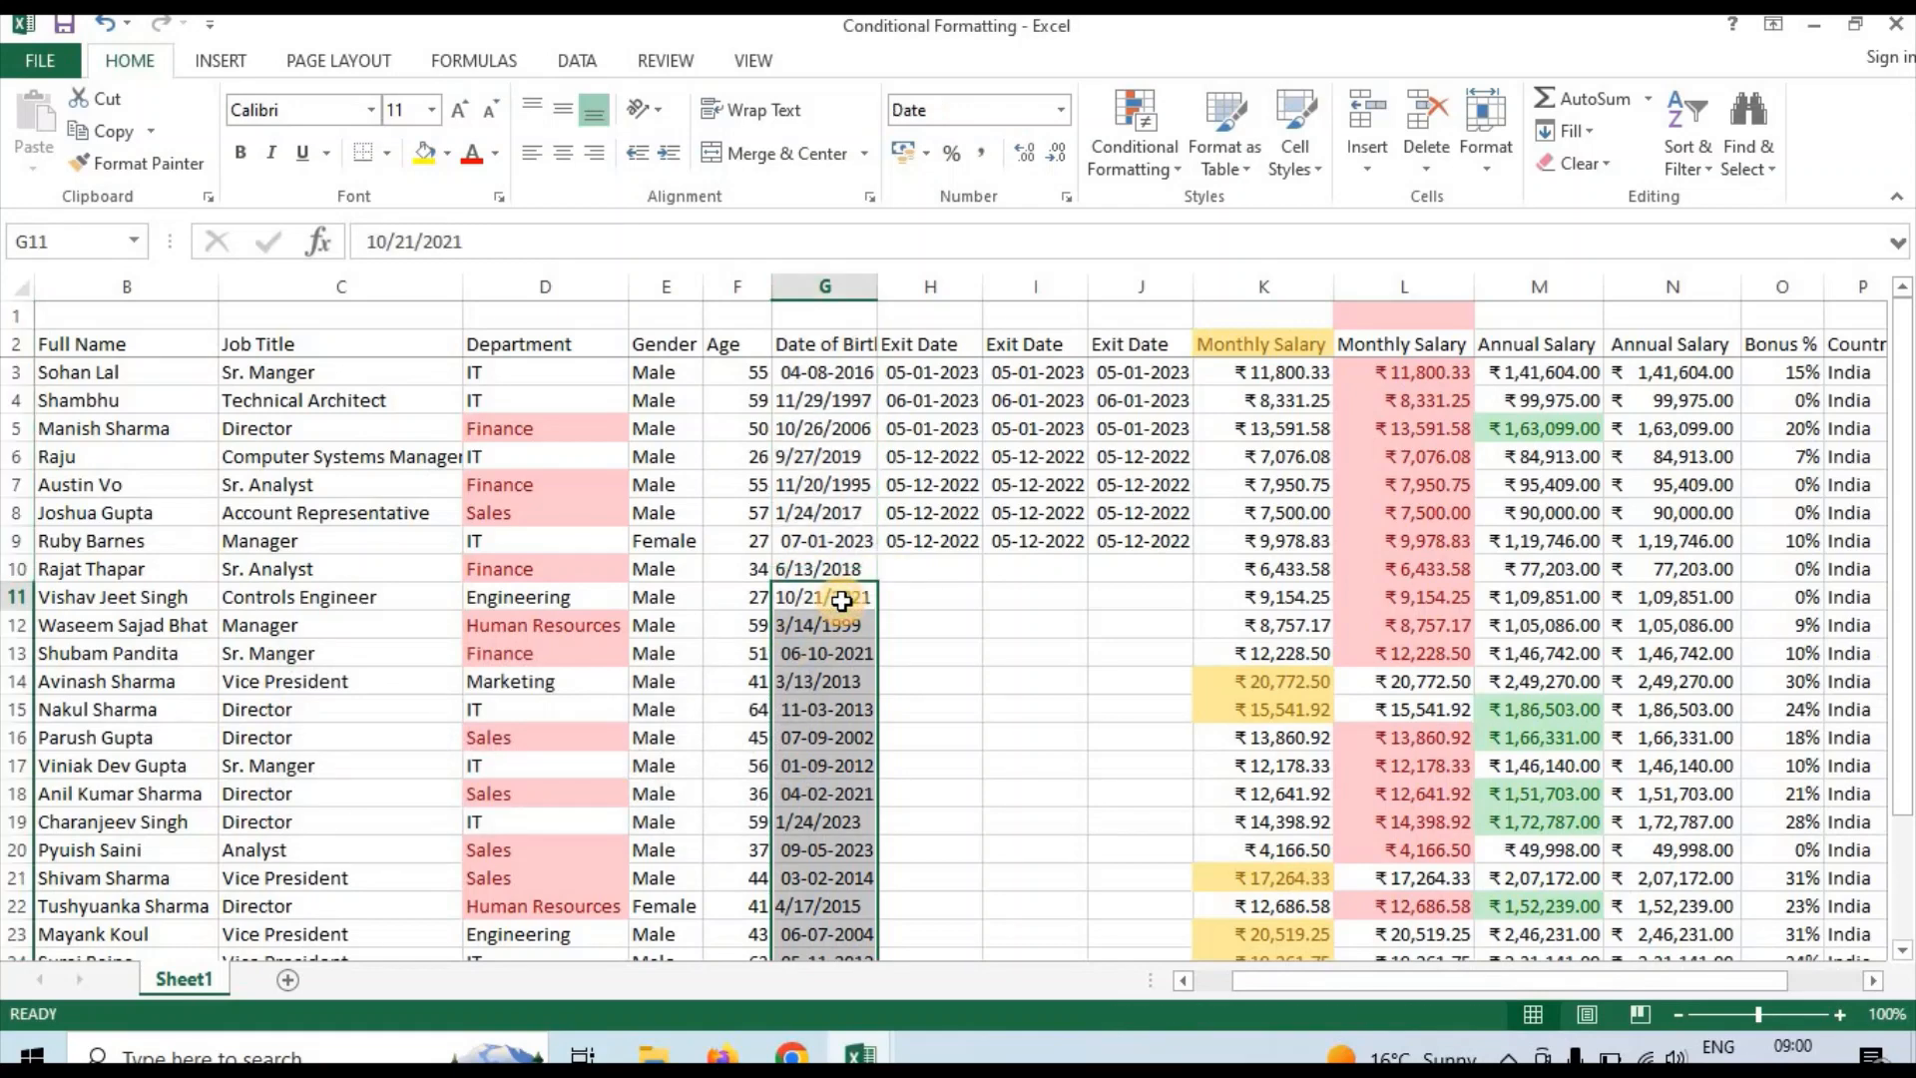
{"action": "key", "text": "Down"}
{"action": "key", "text": "Down"}
{"action": "key", "text": "Down"}
{"action": "key", "text": "Down"}
{"action": "key", "text": "Down"}
{"action": "key", "text": "Down"}
{"action": "key", "text": "Down"}
{"action": "key", "text": "Down"}
{"action": "key", "text": "Down"}
{"action": "key", "text": "Down"}
{"action": "key", "text": "Down"}
{"action": "key", "text": "Down"}
{"action": "key", "text": "Down"}
{"action": "key", "text": "Down"}
{"action": "key", "text": "Down"}
{"action": "key", "text": "Down"}
{"action": "key", "text": "Down"}
{"action": "key", "text": "Down"}
{"action": "key", "text": "Down"}
{"action": "key", "text": "Down"}
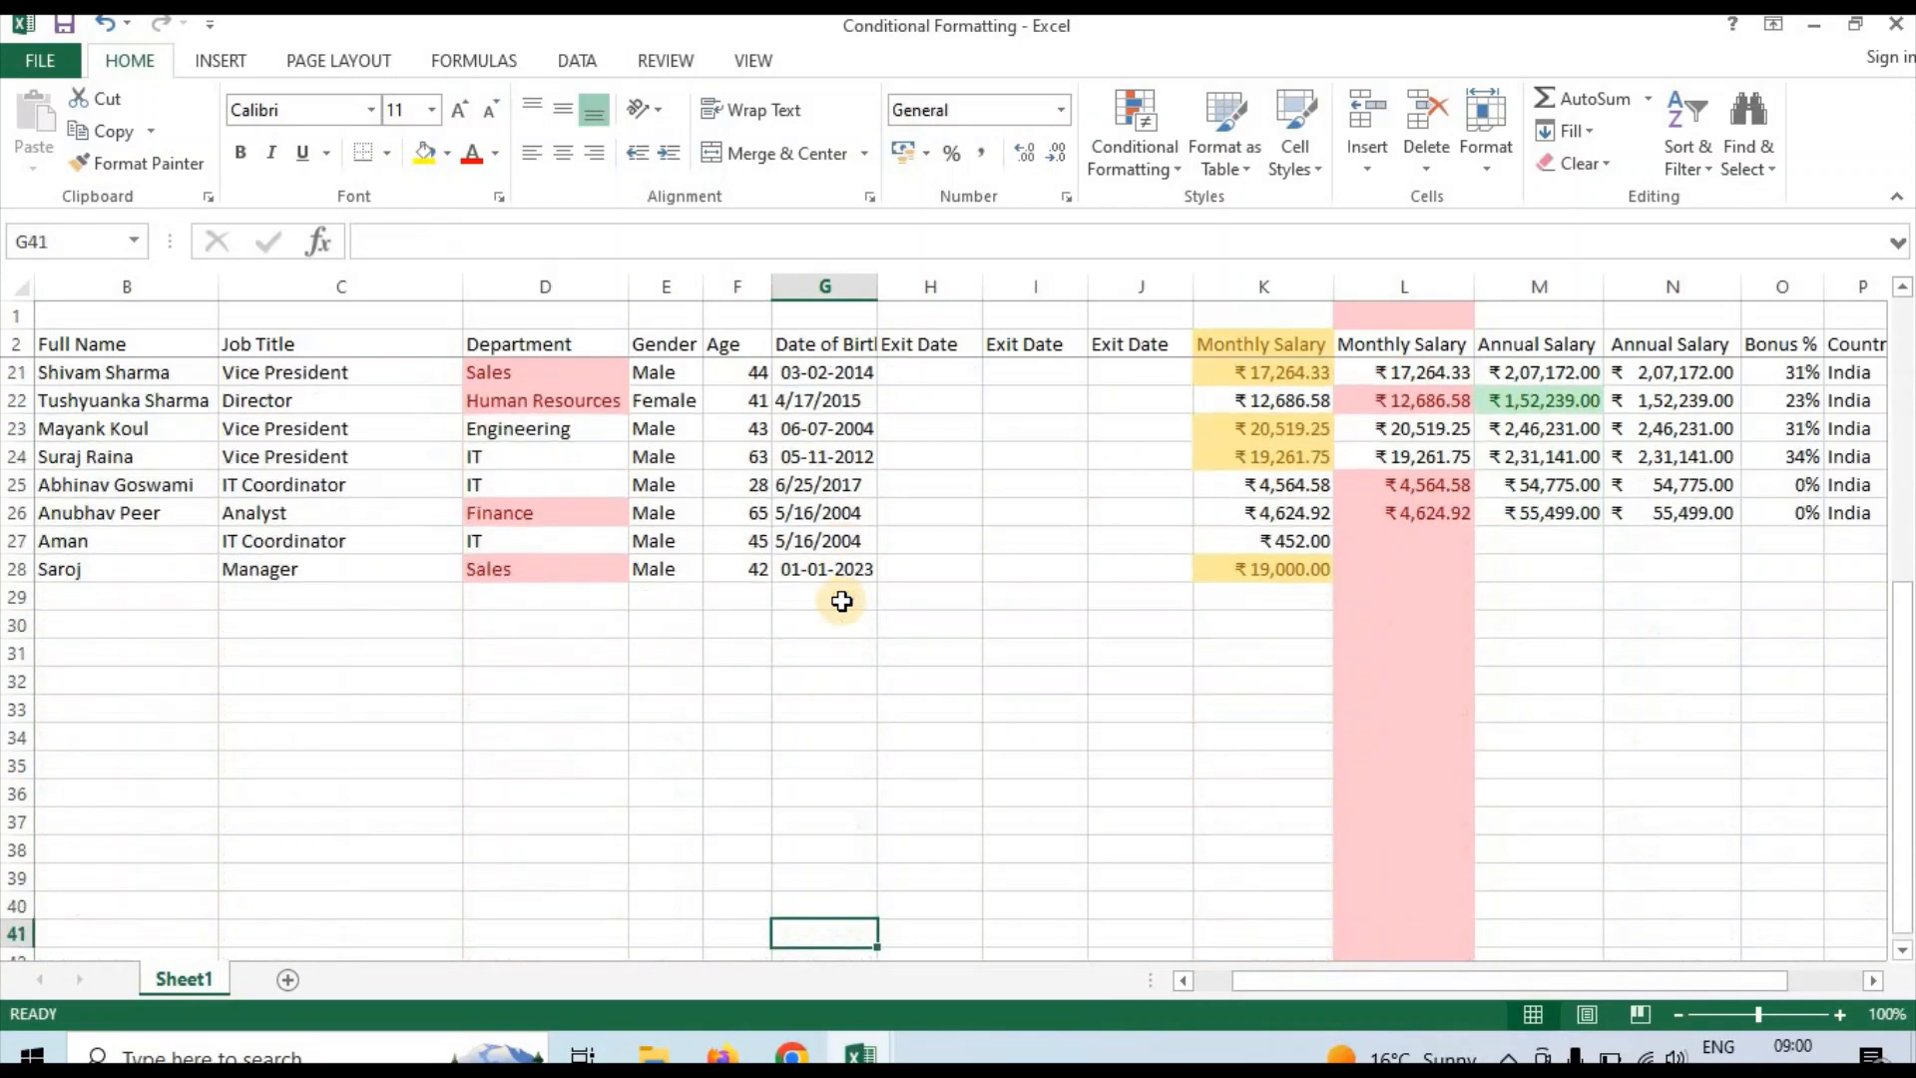
{"action": "key", "text": "Up"}
{"action": "key", "text": "Up"}
{"action": "key", "text": "Up"}
{"action": "key", "text": "Up"}
{"action": "key", "text": "Up"}
{"action": "key", "text": "Up"}
{"action": "key", "text": "Up"}
{"action": "key", "text": "Up"}
{"action": "key", "text": "Up"}
{"action": "key", "text": "Up"}
{"action": "key", "text": "Up"}
{"action": "key", "text": "Up"}
{"action": "key", "text": "Up"}
{"action": "key", "text": "Up"}
{"action": "key", "text": "Up"}
{"action": "key", "text": "Up"}
{"action": "key", "text": "Up"}
{"action": "key", "text": "Up"}
{"action": "key", "text": "Up"}
{"action": "key", "text": "Up"}
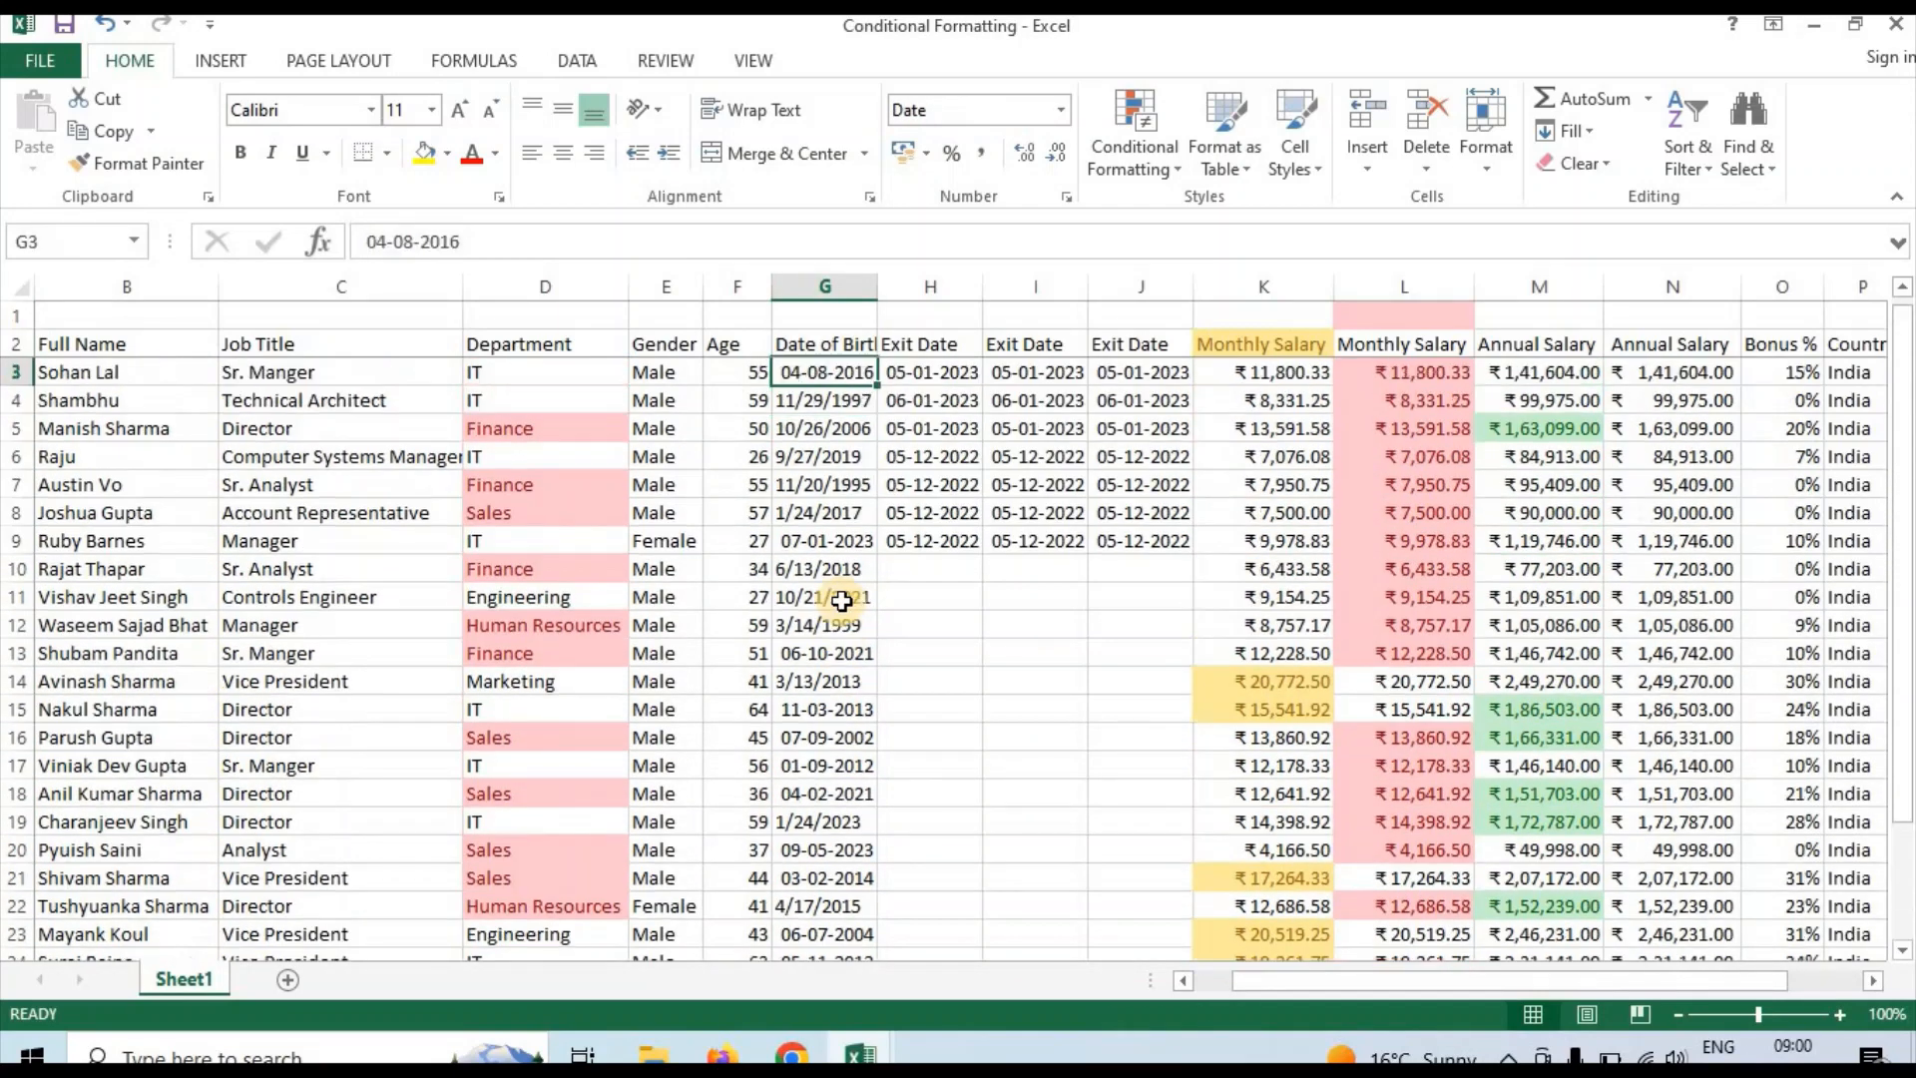
Add an A Date Occurring highlight rule for Tomorrow to the whole column G with Light Red Fill with Dark Red Text
{"action": "left_click", "coordinate": [843, 286]}
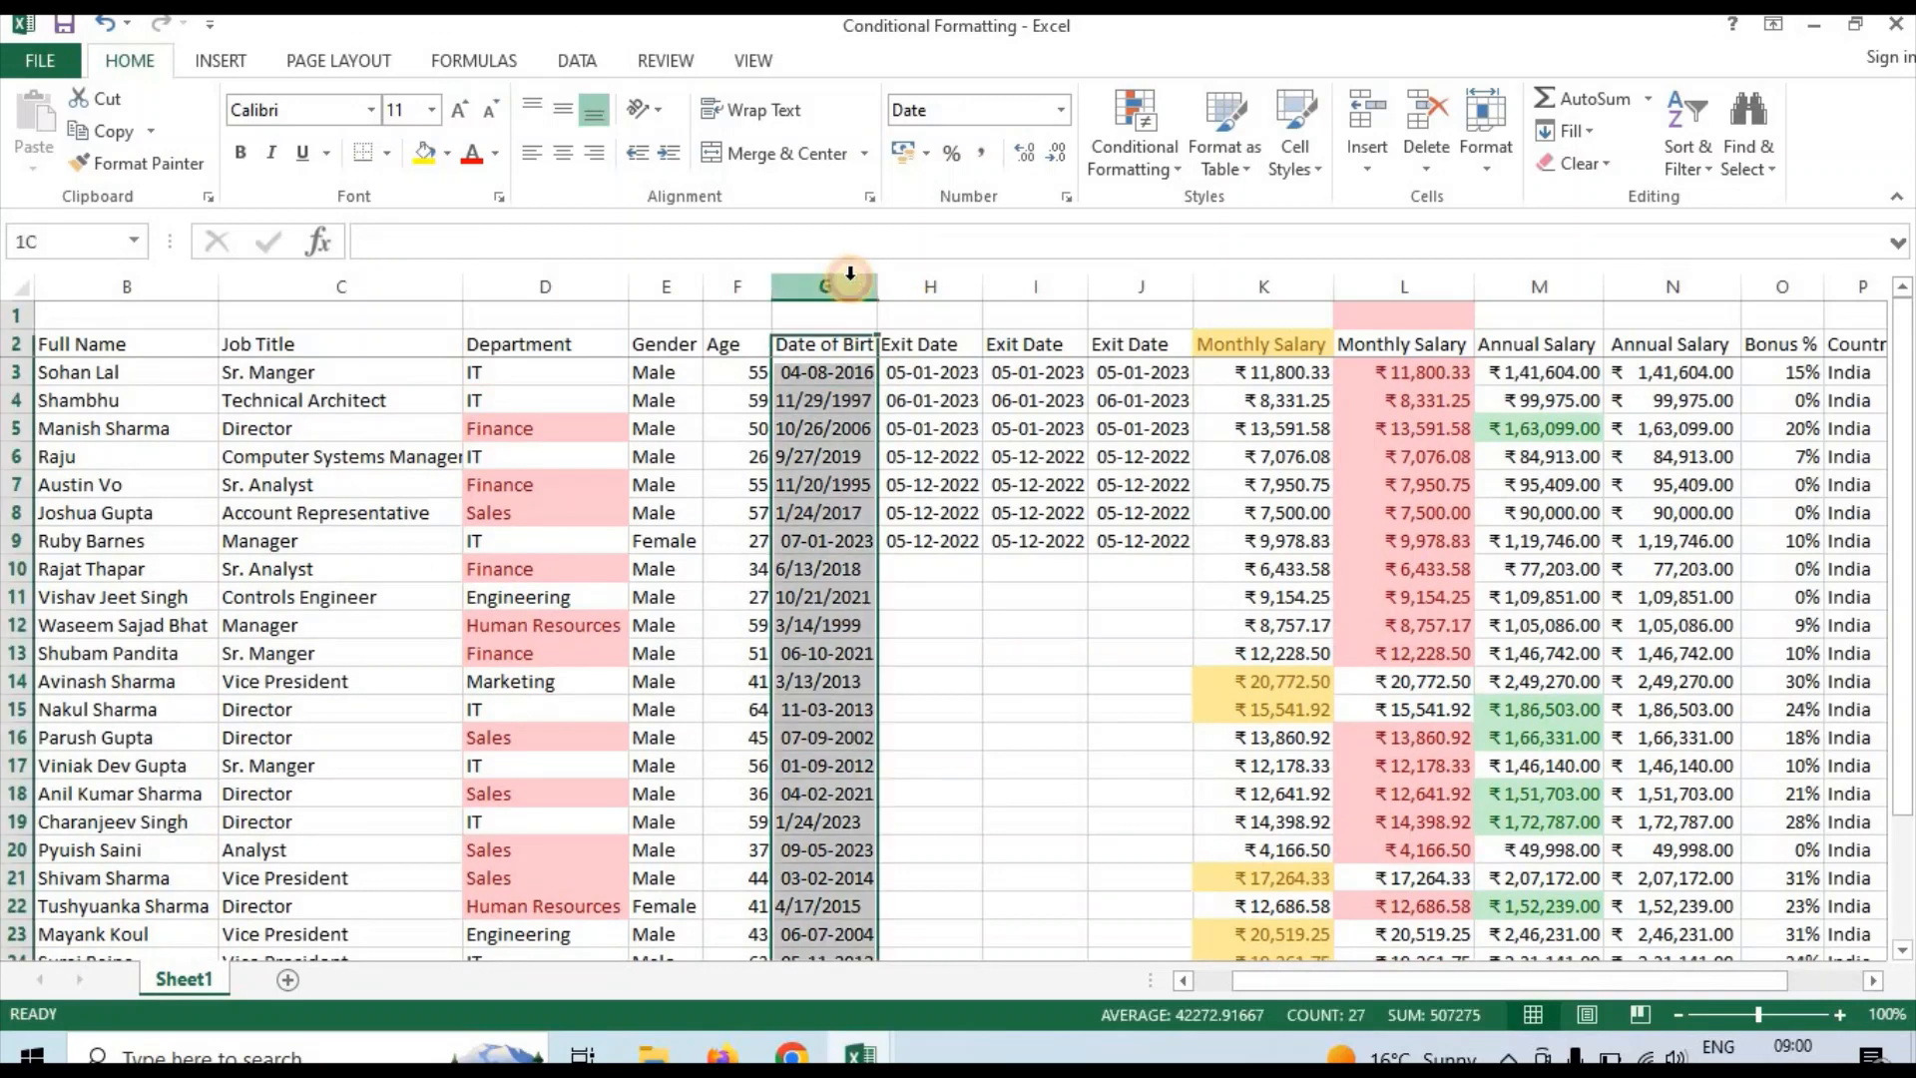
{"action": "left_click", "coordinate": [1162, 160]}
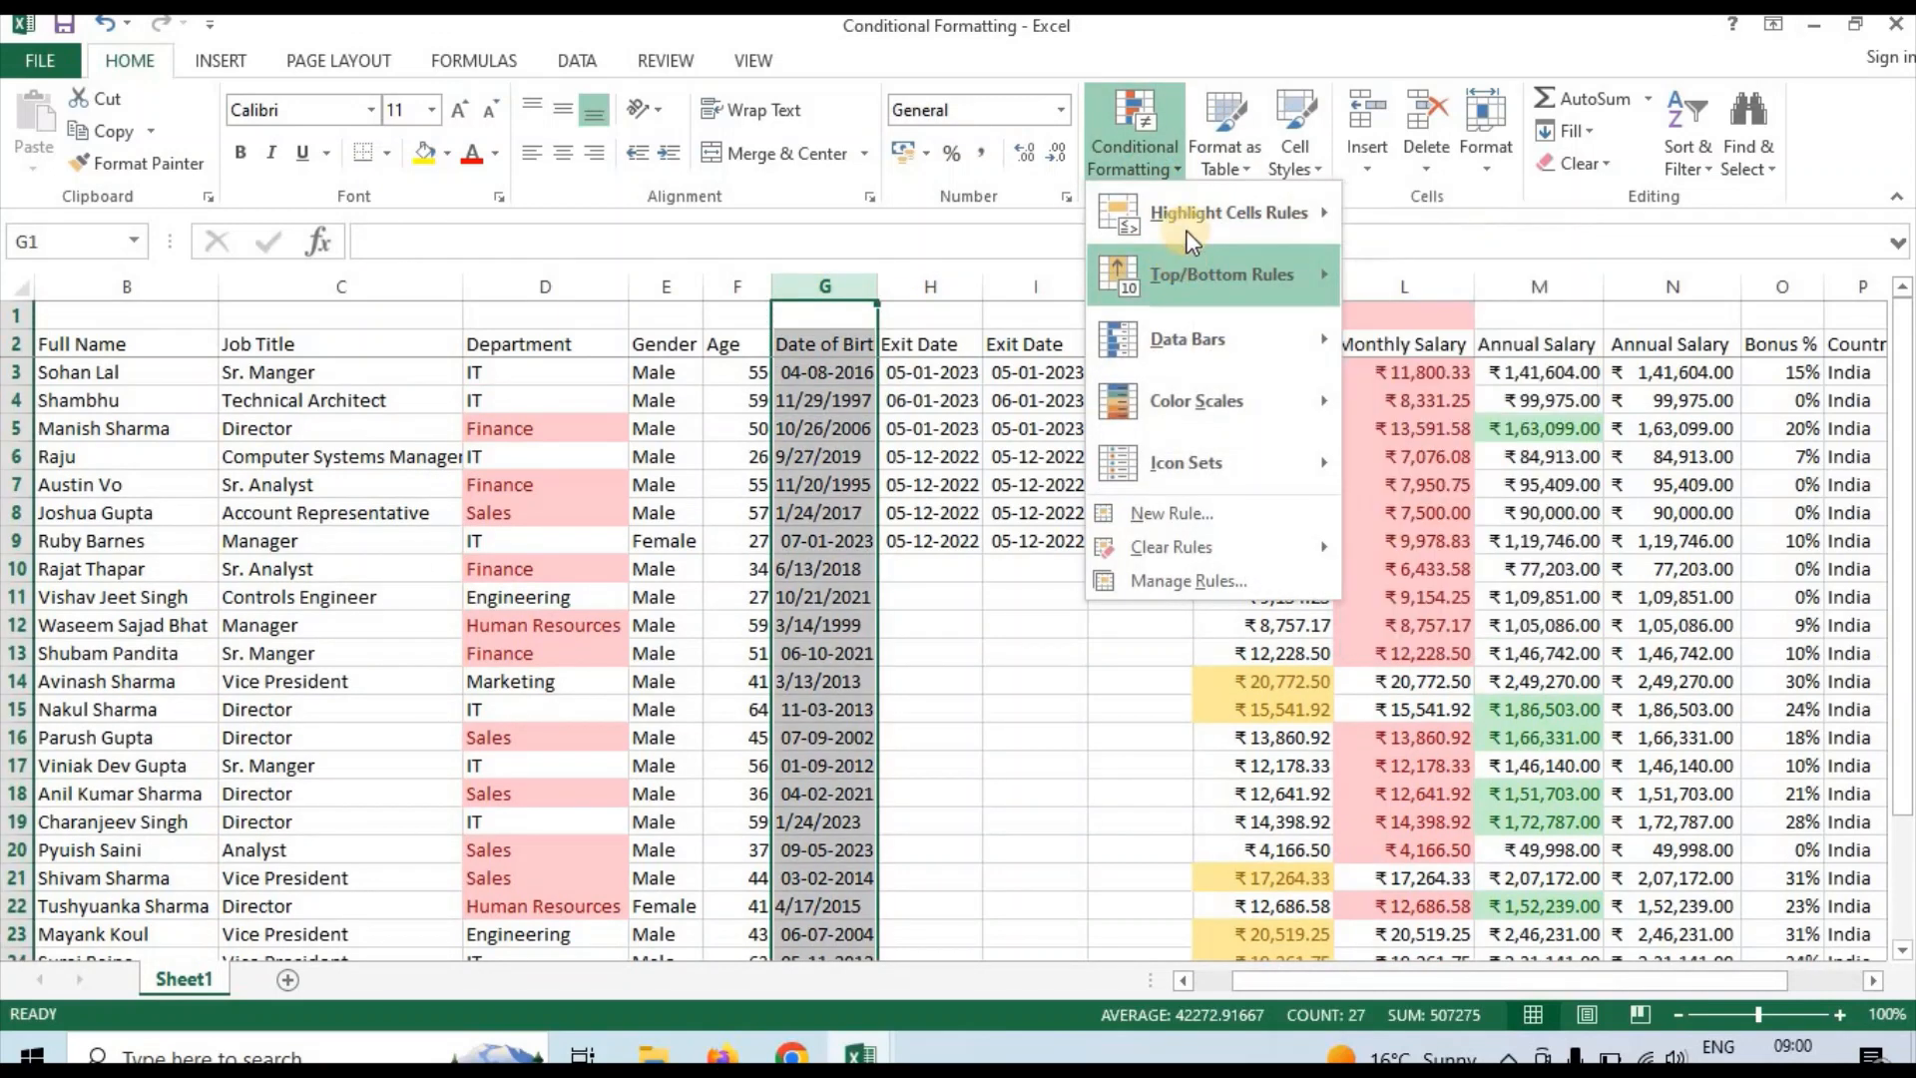
{"action": "mouse_move", "coordinate": [1205, 210]}
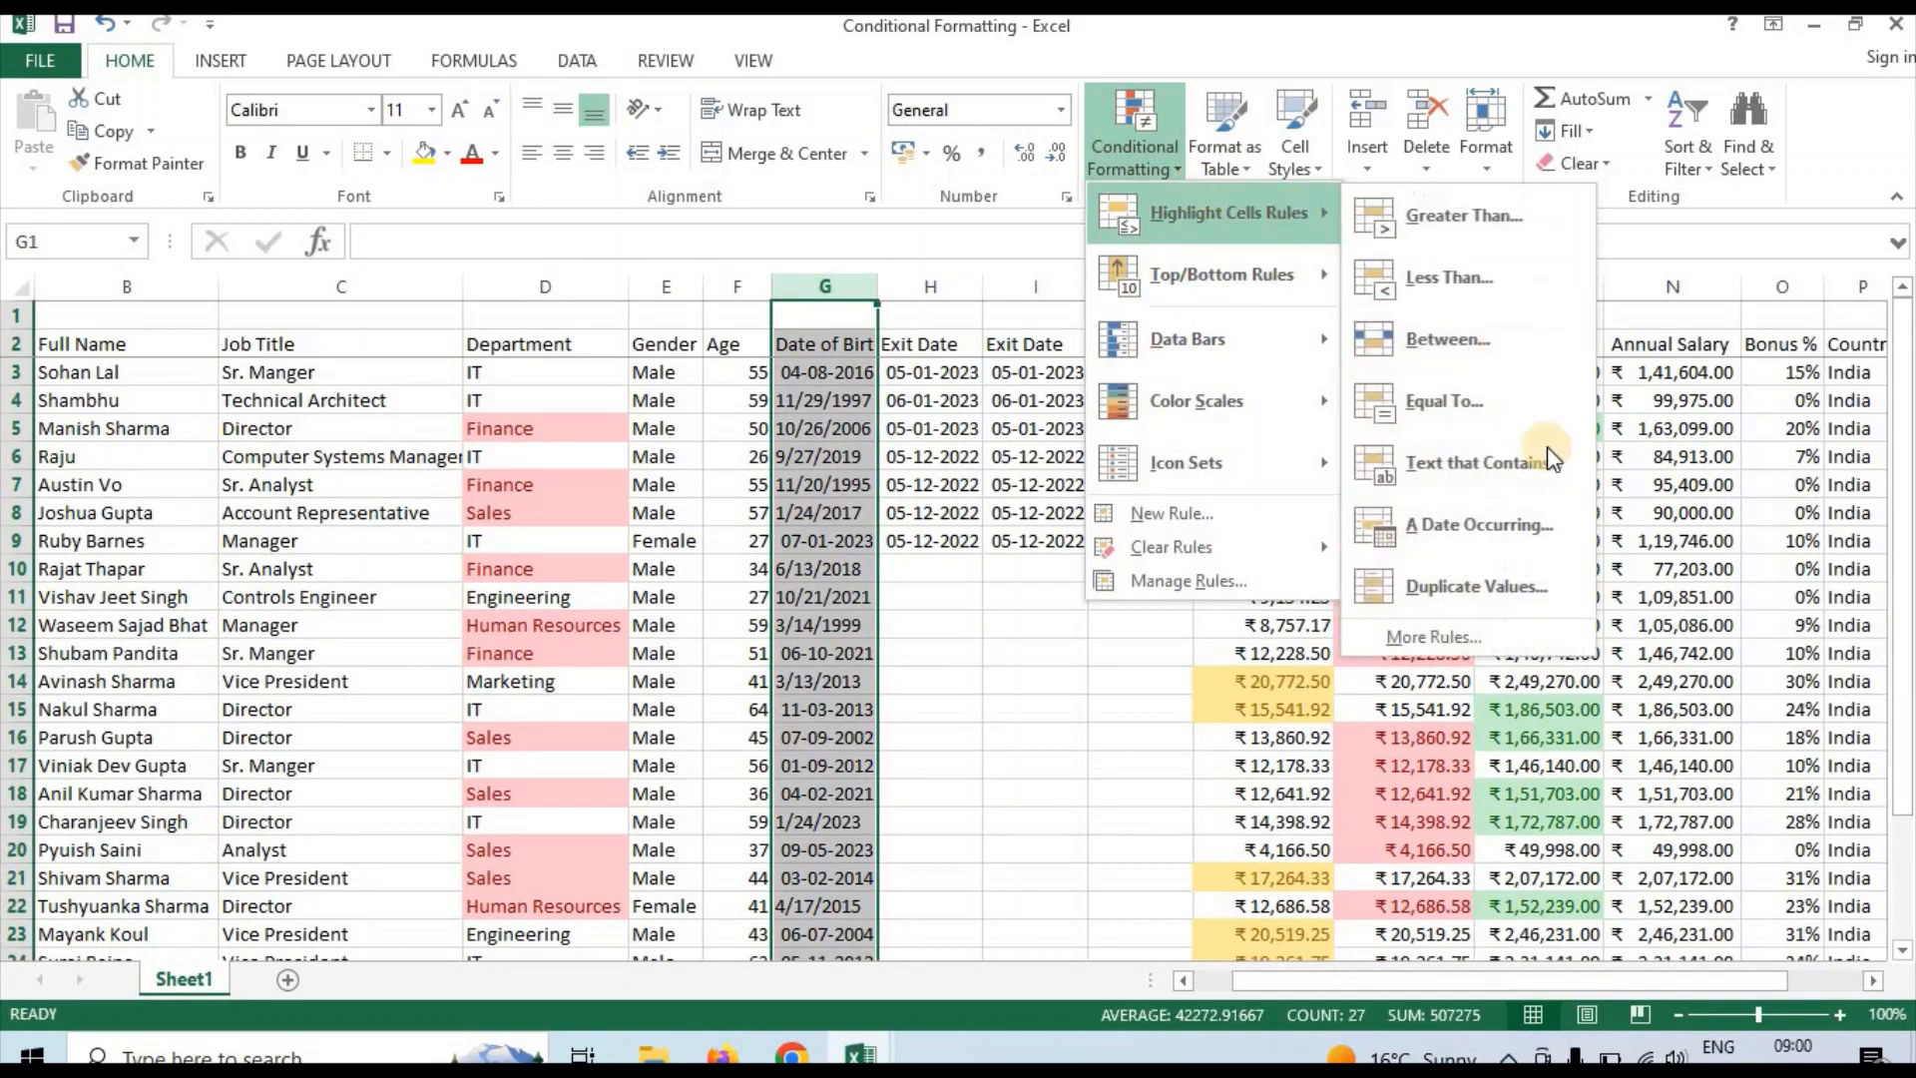
{"action": "left_click", "coordinate": [1491, 542]}
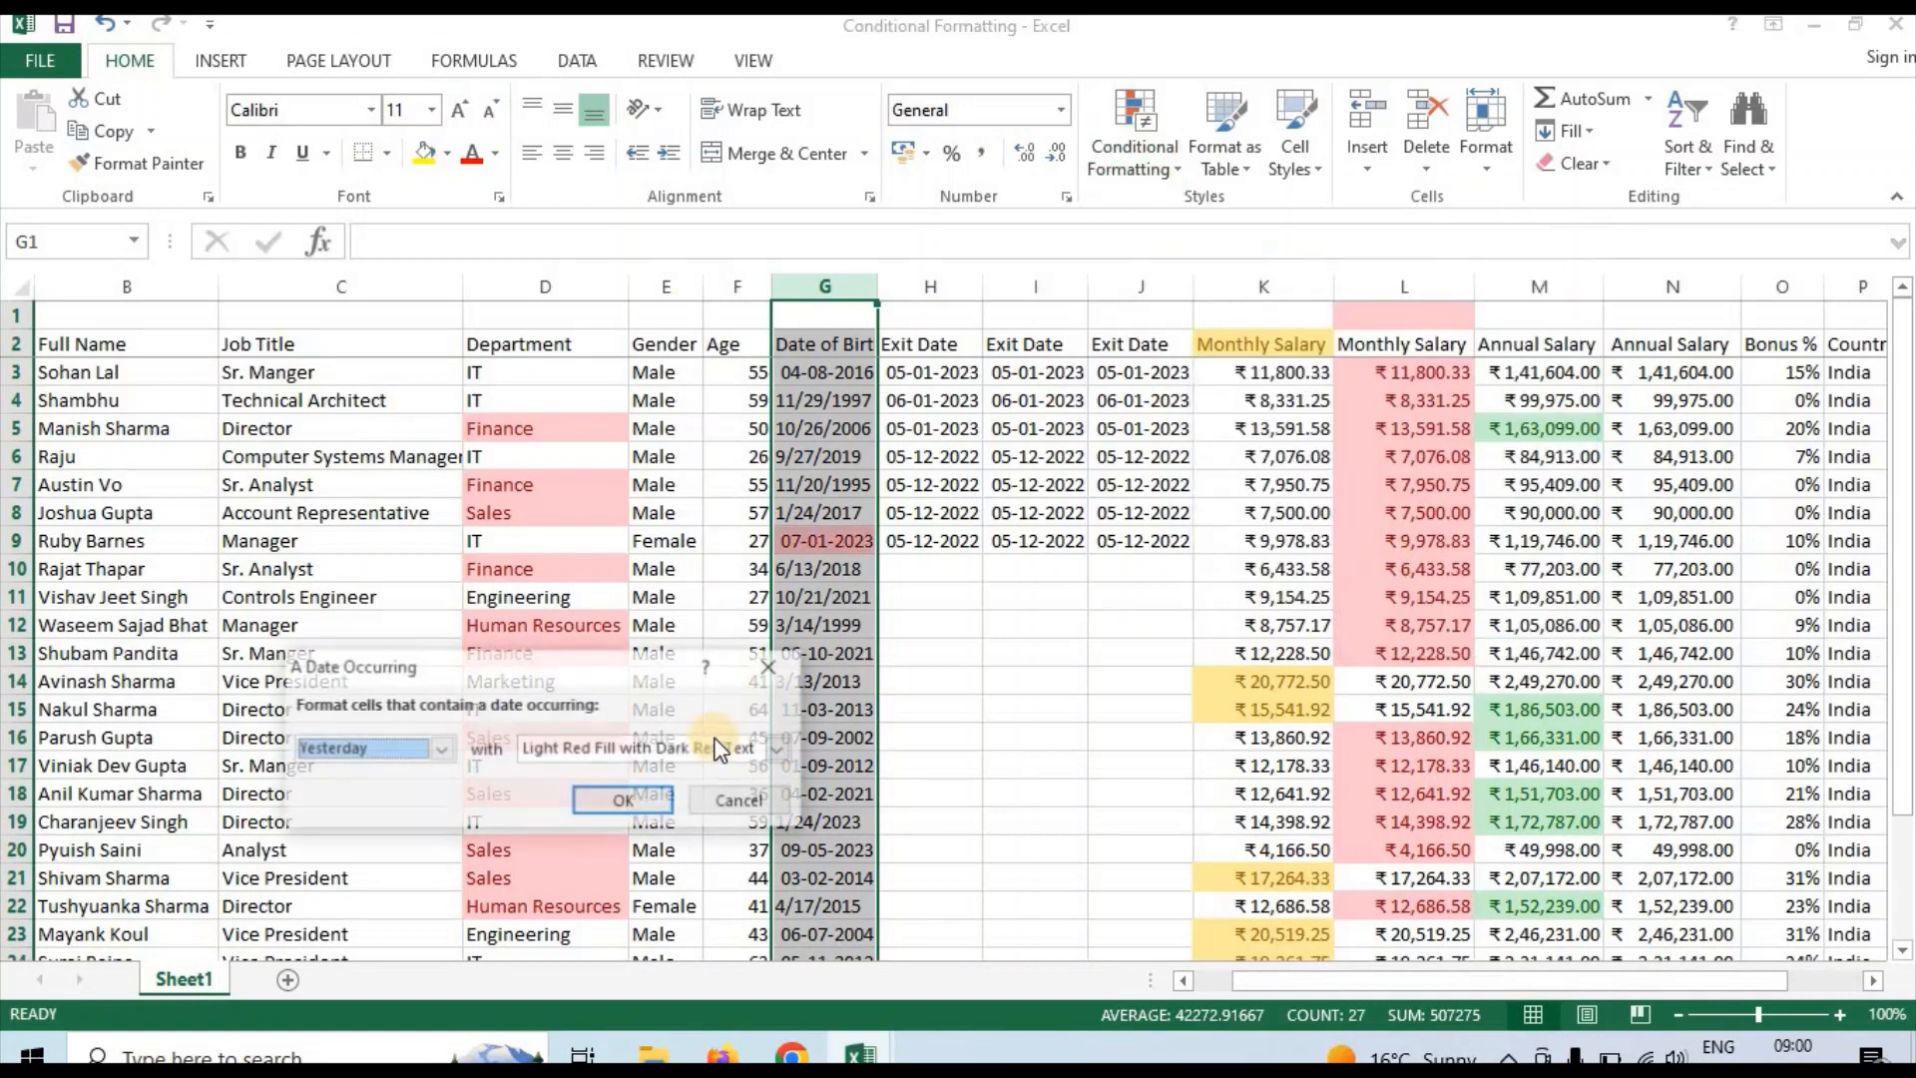
{"action": "left_click", "coordinate": [439, 748]}
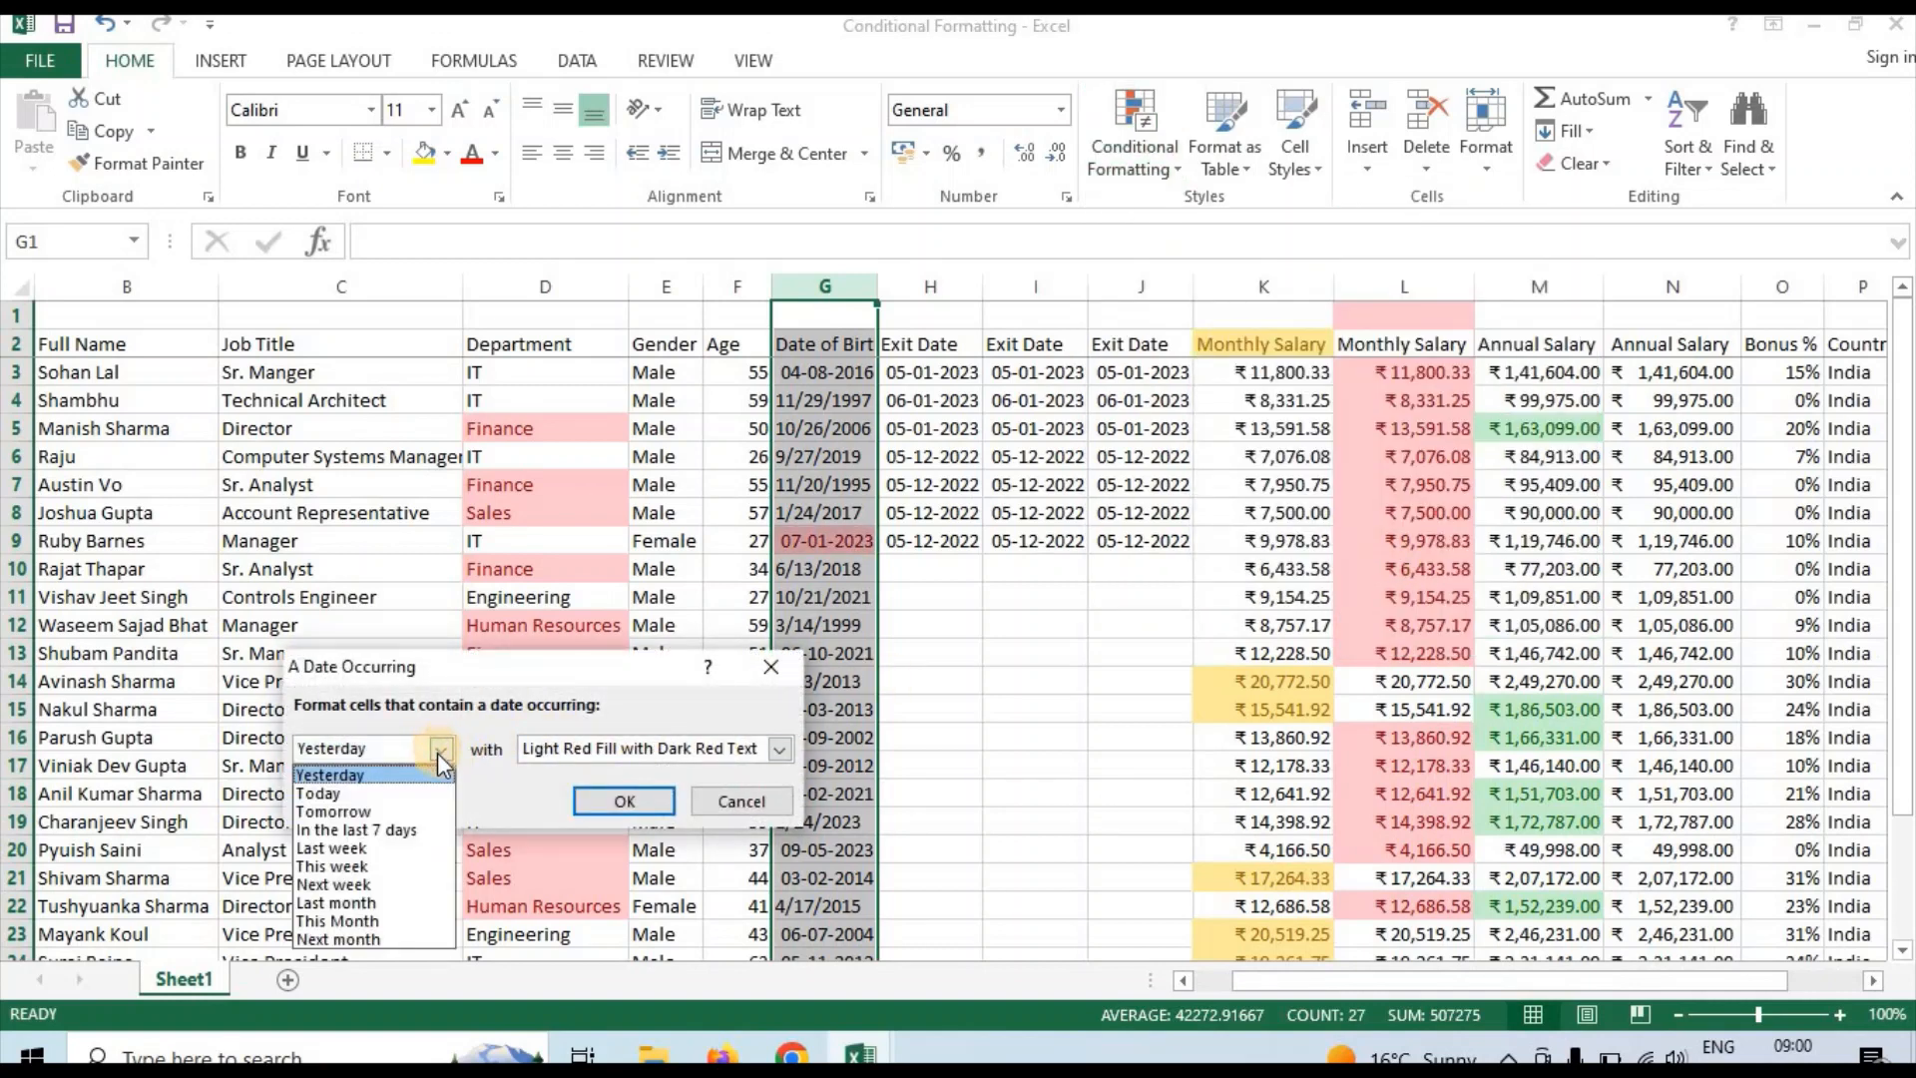
{"action": "left_click", "coordinate": [402, 812]}
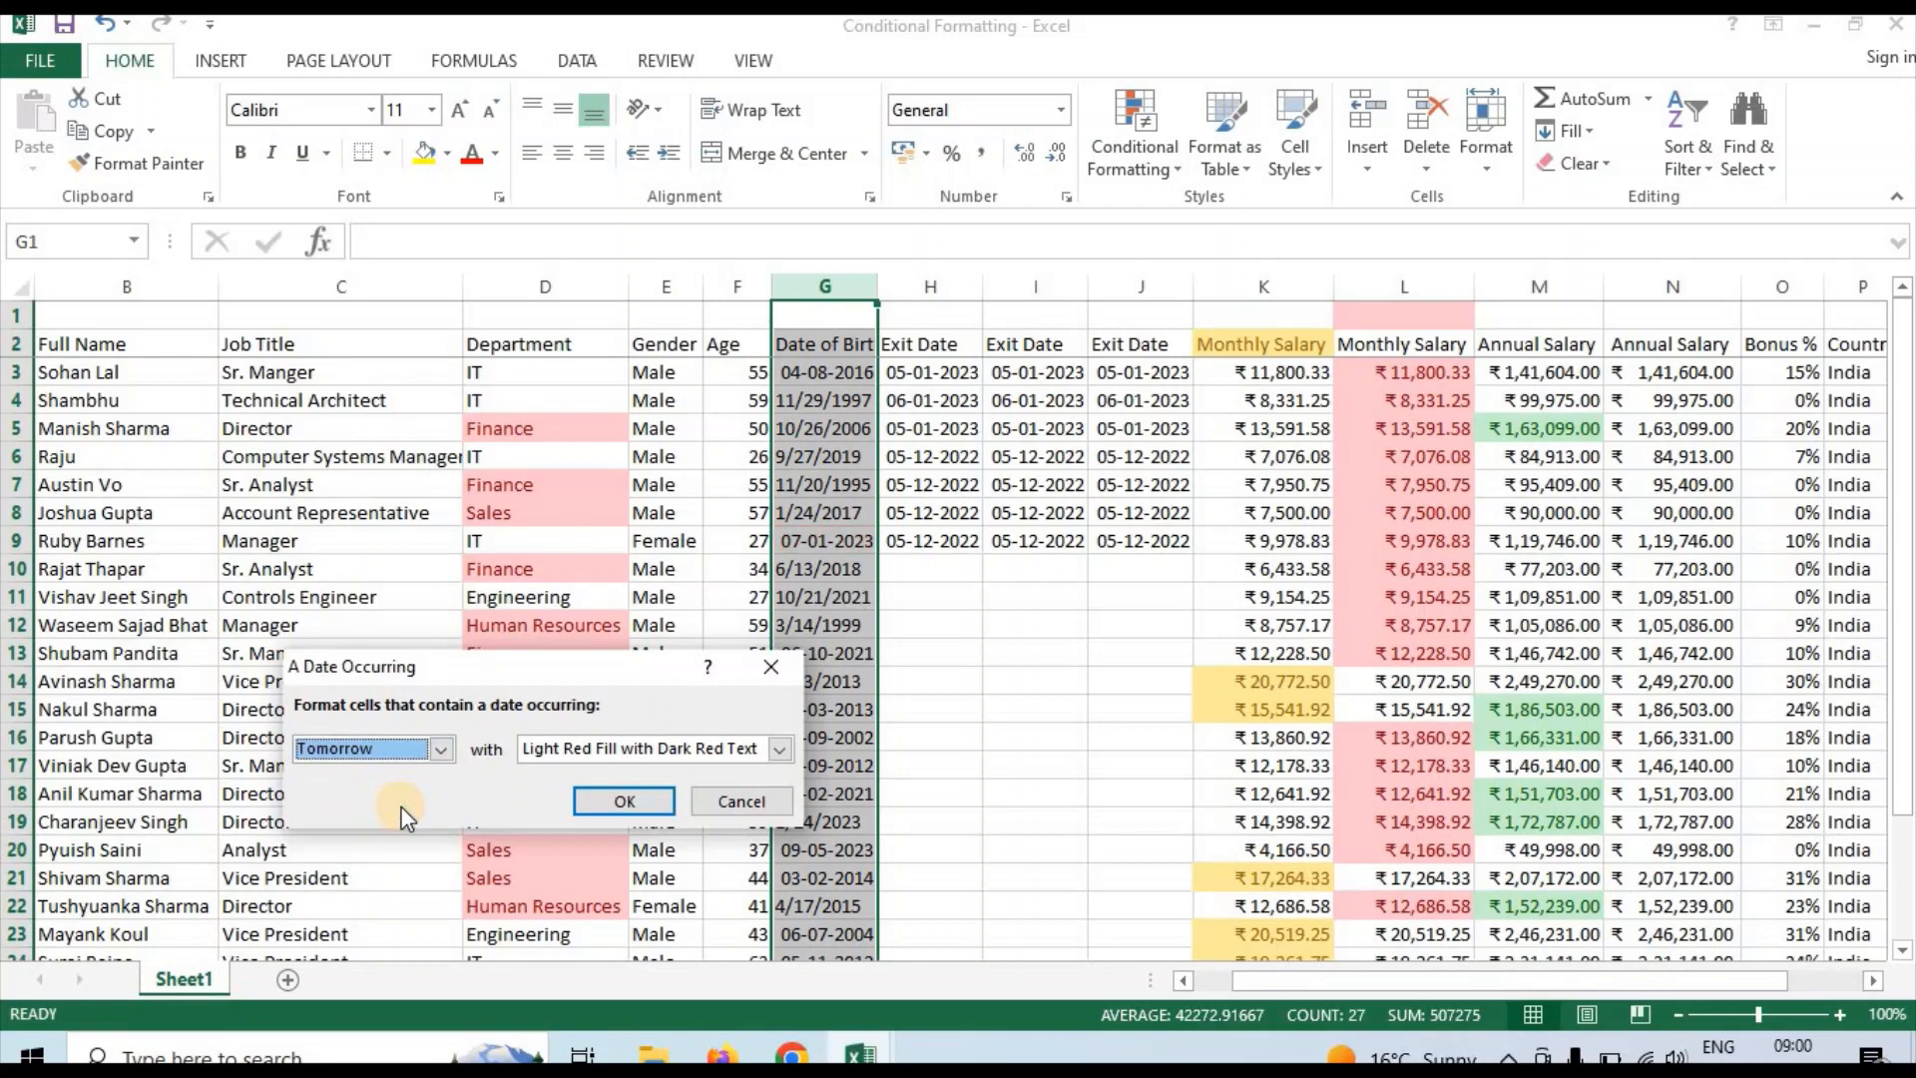
{"action": "left_click", "coordinate": [603, 799]}
Check the Date of Birth column G down to its last entry for dates highlighted by the Tomorrow rule
{"action": "left_click", "coordinate": [859, 571]}
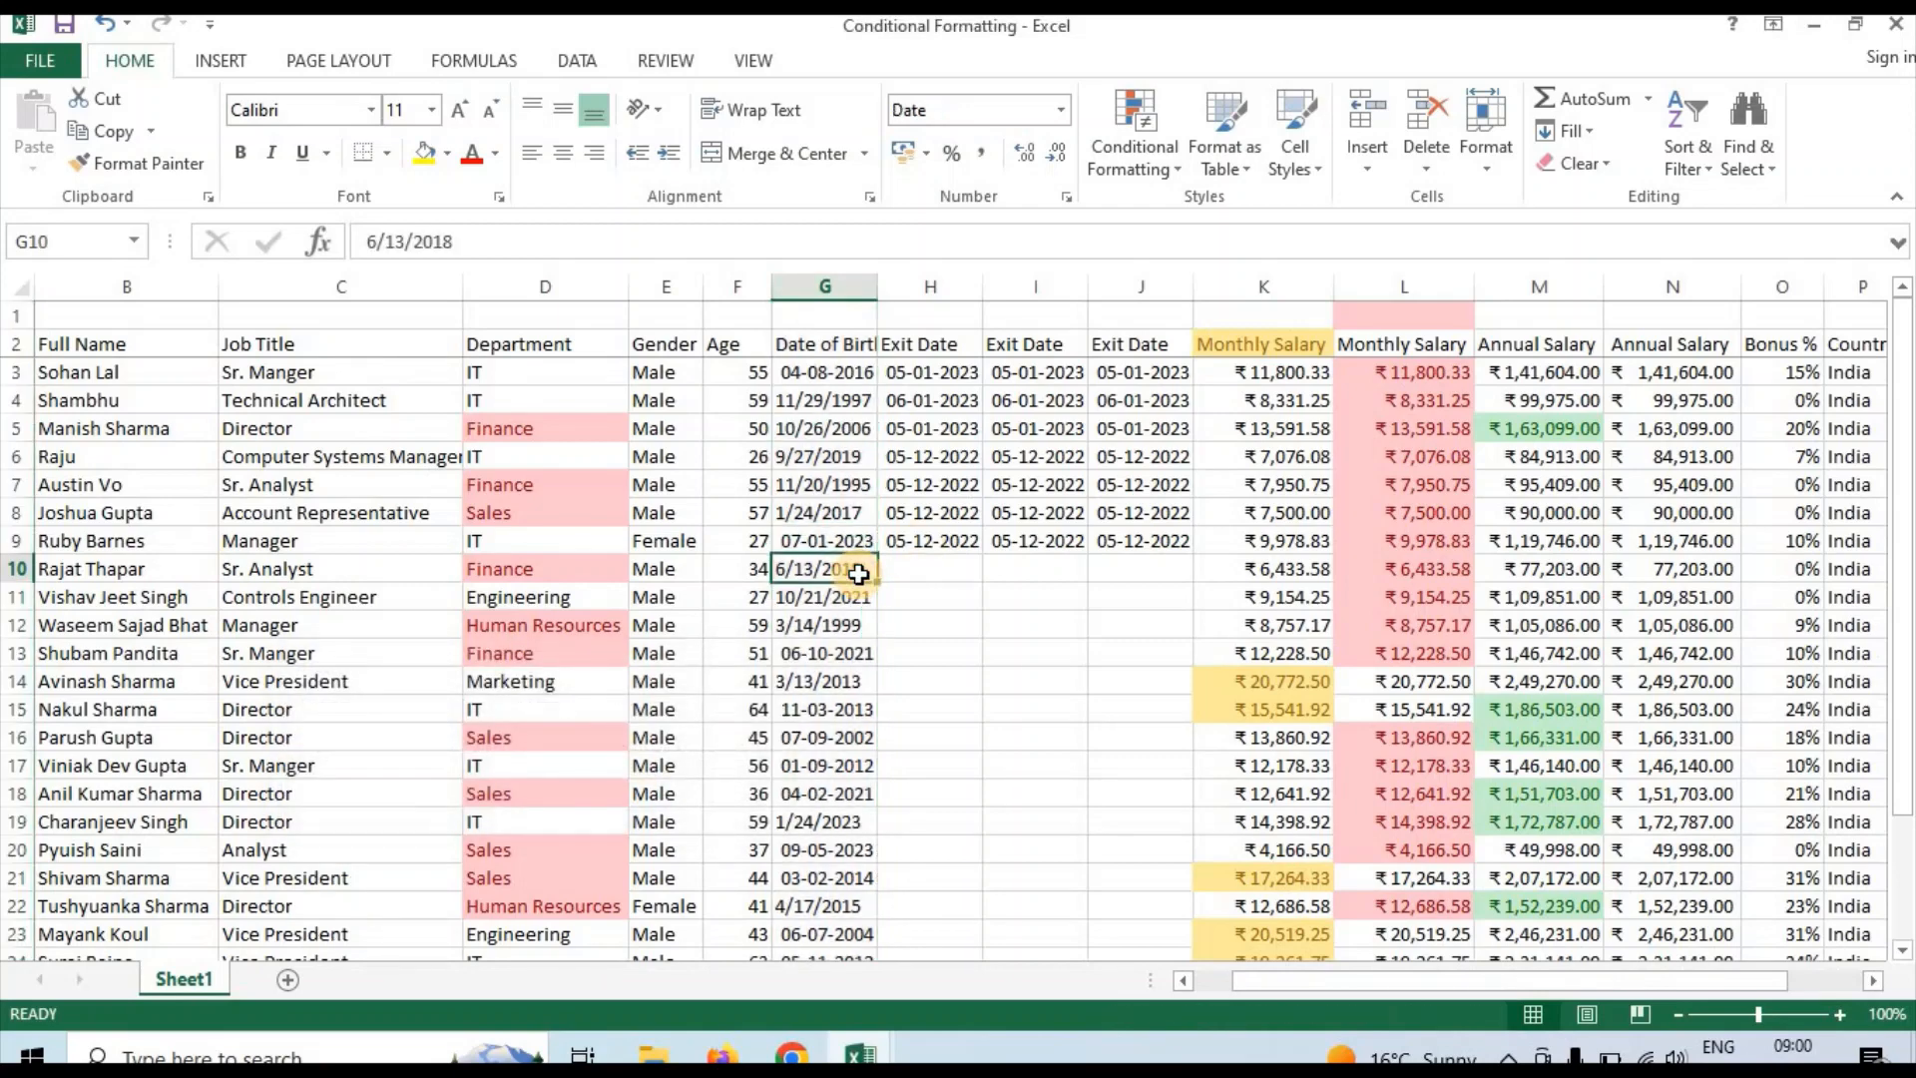
{"action": "key", "text": "Down"}
{"action": "key", "text": "Down"}
{"action": "key", "text": "Down"}
{"action": "key", "text": "Down"}
{"action": "key", "text": "Down"}
{"action": "key", "text": "Down"}
{"action": "key", "text": "Down"}
{"action": "key", "text": "Down"}
{"action": "key", "text": "Down"}
{"action": "key", "text": "Down"}
{"action": "key", "text": "Down"}
{"action": "key", "text": "Down"}
{"action": "key", "text": "Down"}
{"action": "key", "text": "Down"}
{"action": "key", "text": "Down"}
{"action": "key", "text": "Down"}
{"action": "key", "text": "Down"}
{"action": "key", "text": "Down"}
{"action": "key", "text": "Down"}
{"action": "key", "text": "Down"}
{"action": "key", "text": "Down"}
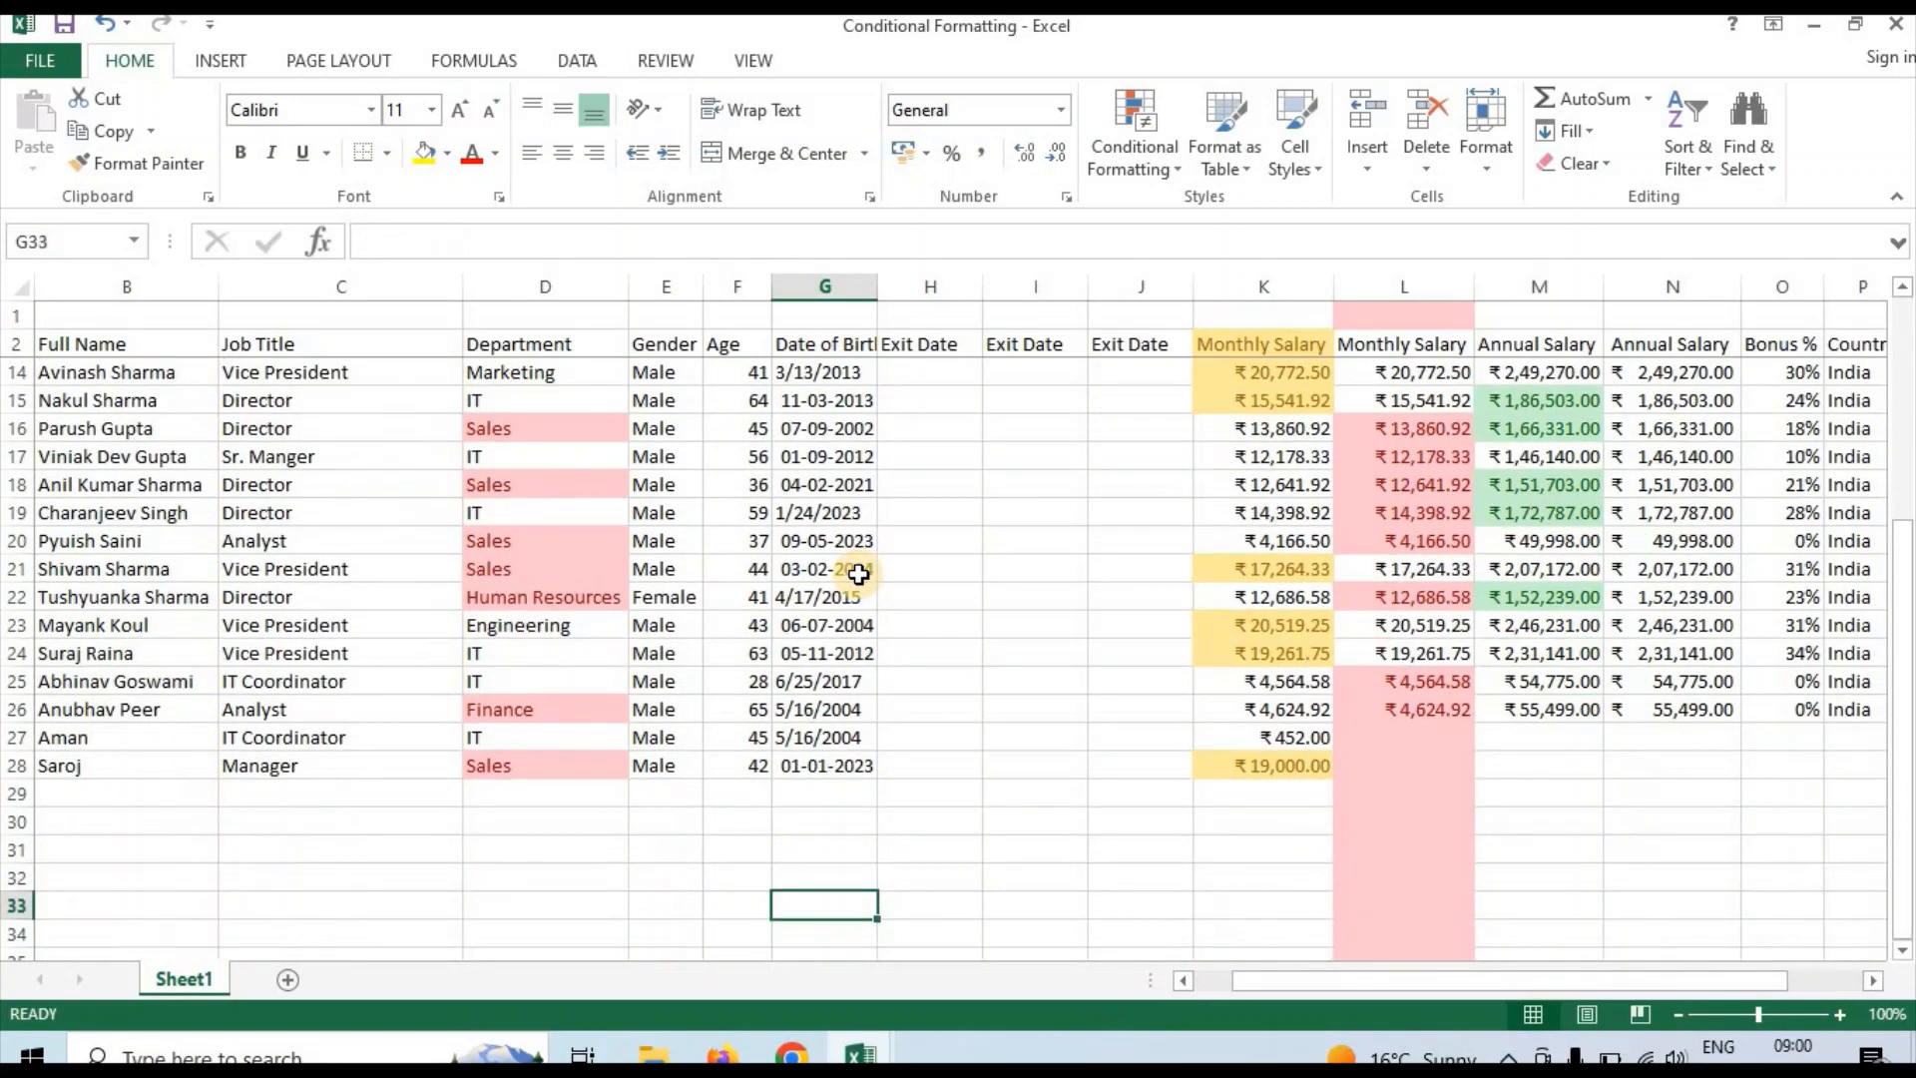
{"action": "key", "text": "Up"}
{"action": "key", "text": "Up"}
{"action": "key", "text": "Up"}
{"action": "key", "text": "Up"}
{"action": "key", "text": "Up"}
{"action": "key", "text": "Up"}
{"action": "key", "text": "Up"}
{"action": "key", "text": "Up"}
{"action": "key", "text": "Up"}
{"action": "key", "text": "Up"}
{"action": "key", "text": "Up"}
{"action": "key", "text": "Up"}
{"action": "key", "text": "Up"}
{"action": "key", "text": "Up"}
{"action": "key", "text": "Up"}
{"action": "key", "text": "Up"}
{"action": "key", "text": "Up"}
{"action": "key", "text": "Up"}
{"action": "key", "text": "Up"}
{"action": "key", "text": "Up"}
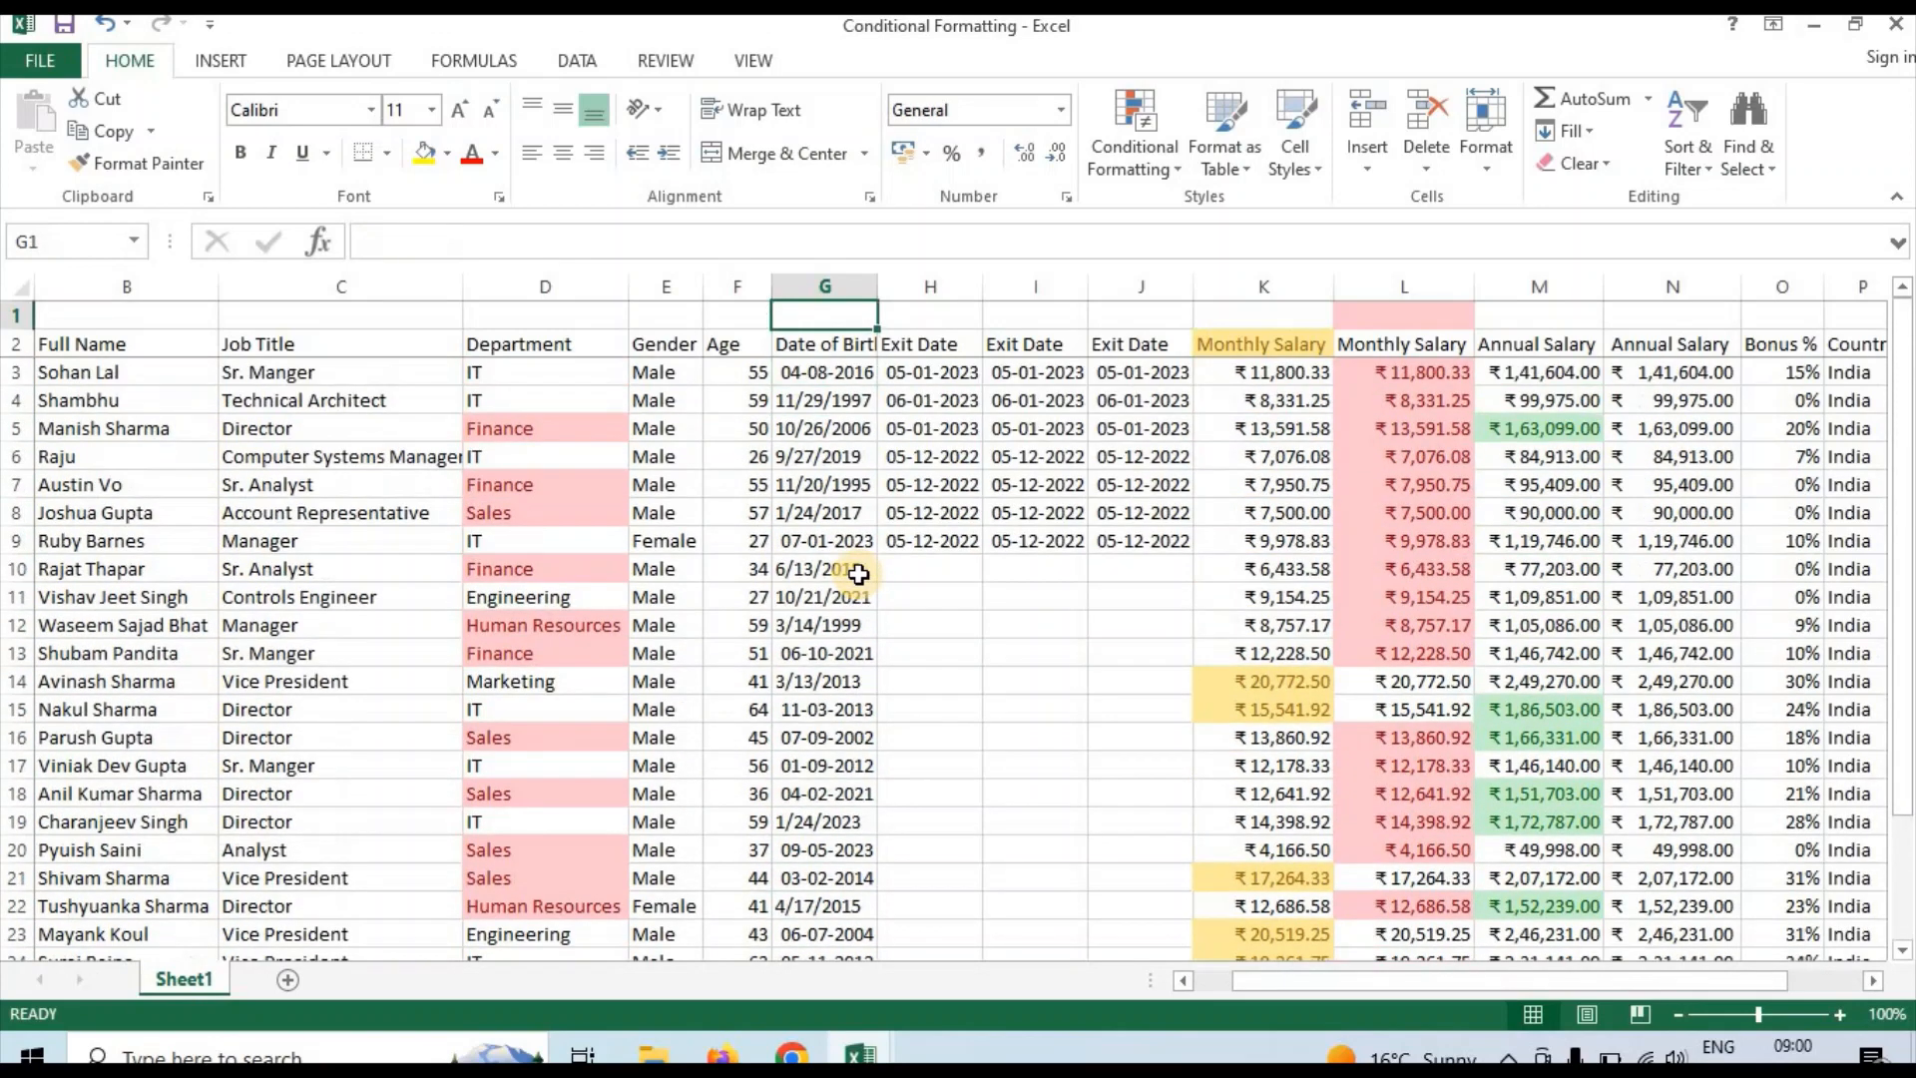
Add an A Date Occurring highlight rule for This Month to the whole column G with Light Red Fill with Dark Red Text
{"action": "left_click", "coordinate": [824, 287]}
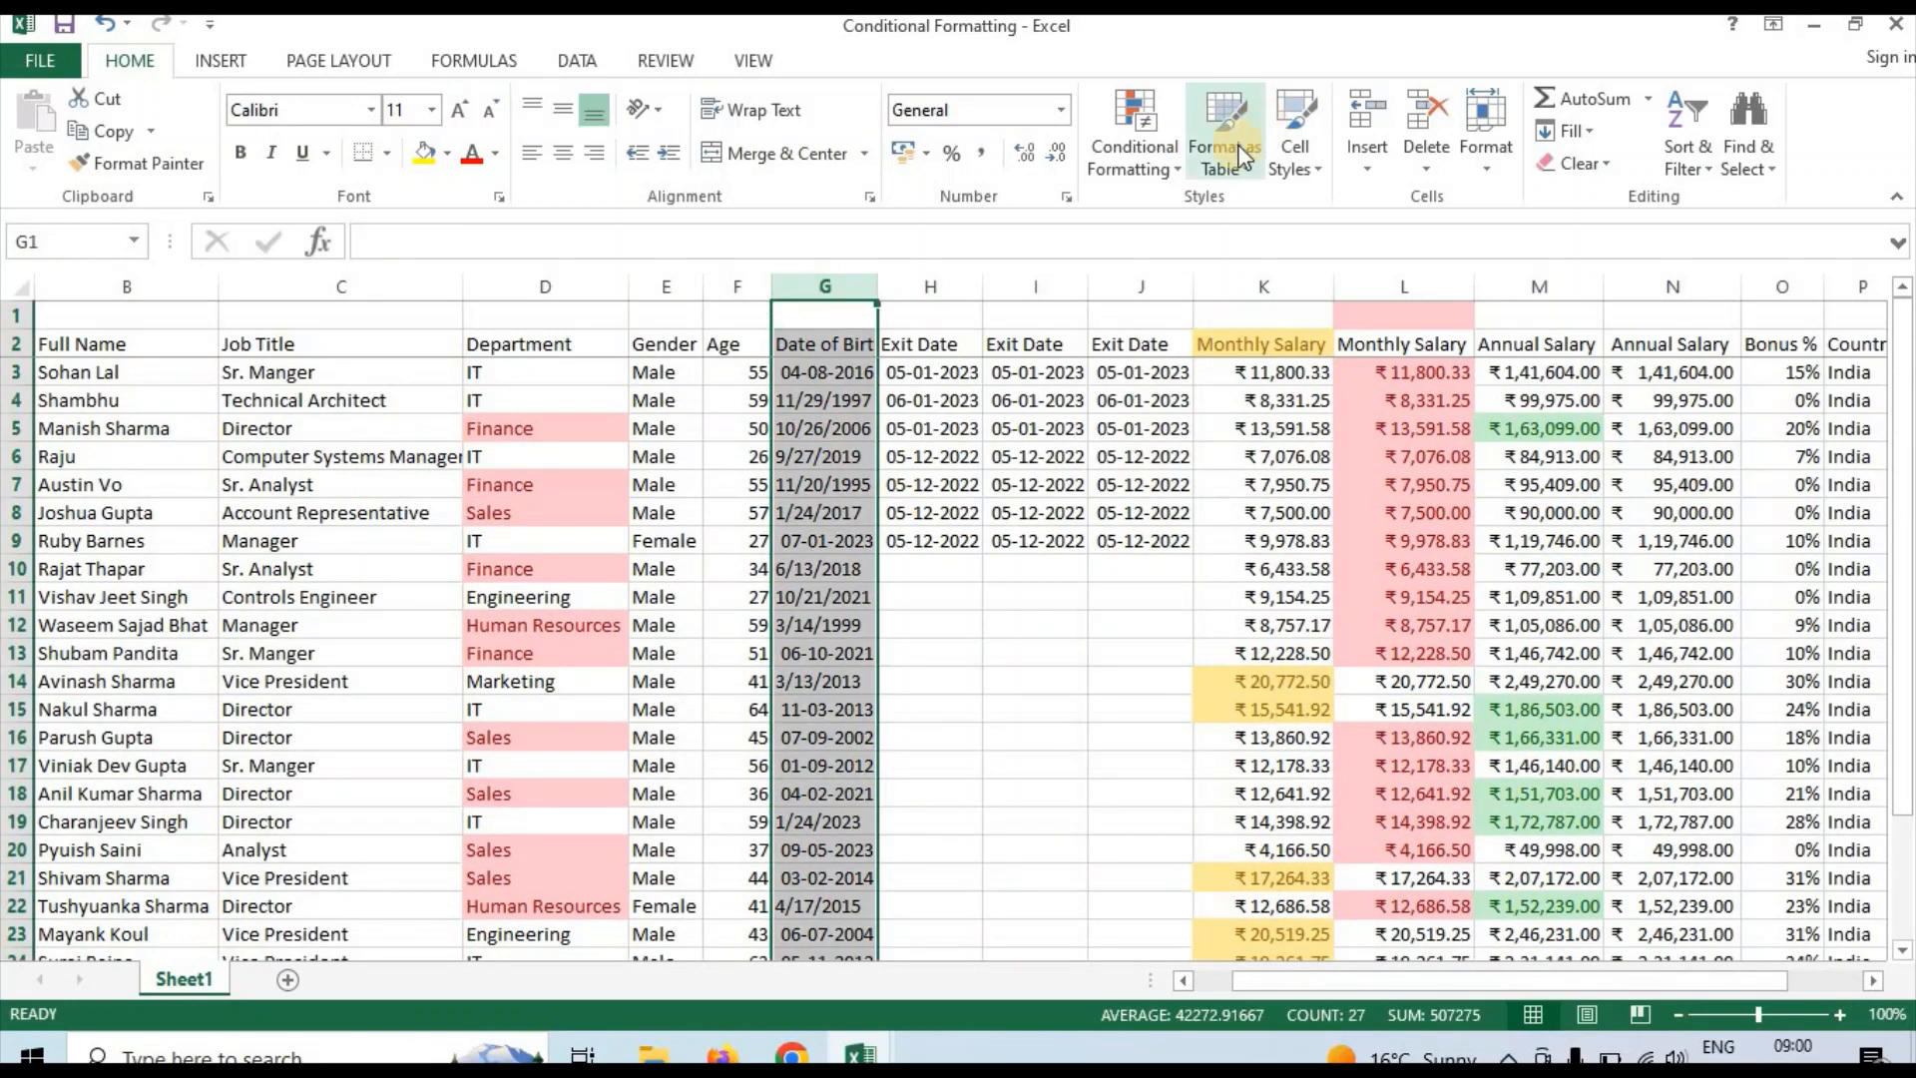
{"action": "left_click", "coordinate": [1153, 166]}
{"action": "mouse_move", "coordinate": [1178, 208]}
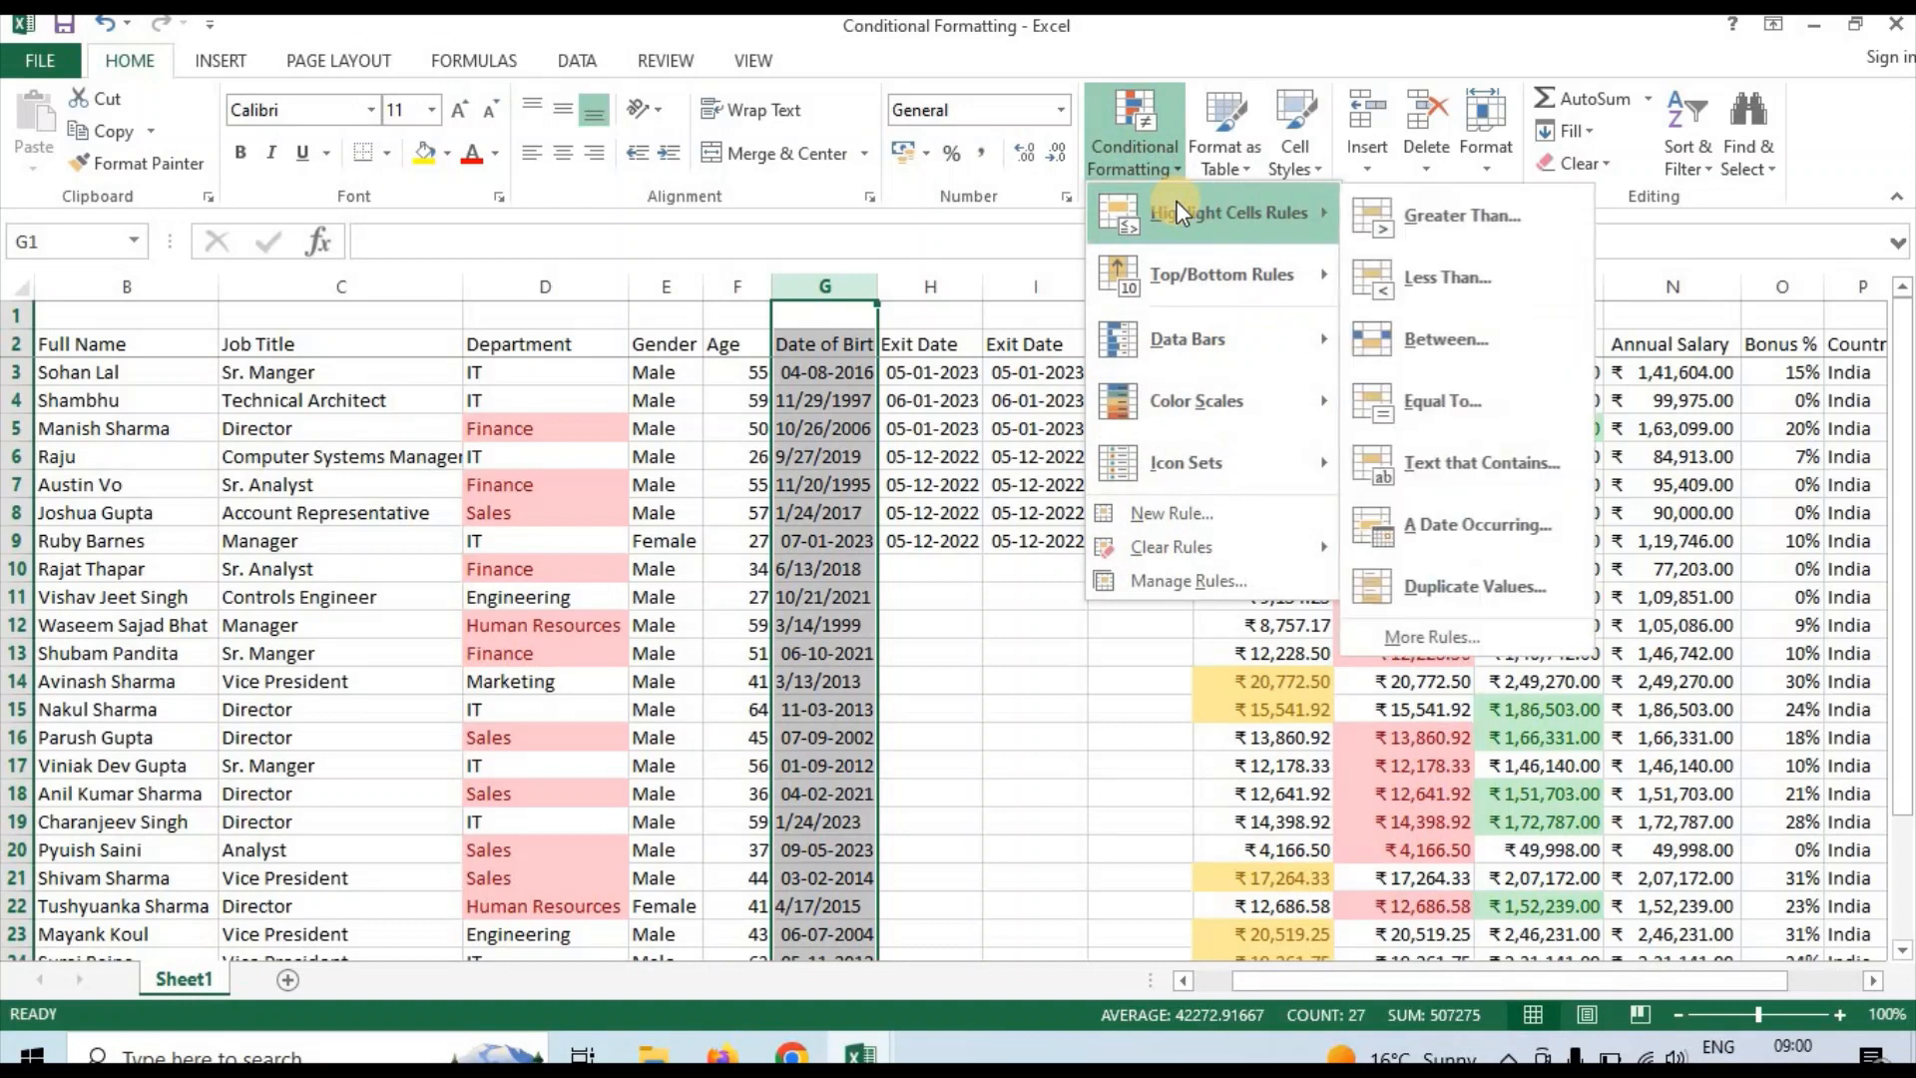
{"action": "left_click", "coordinate": [1506, 521]}
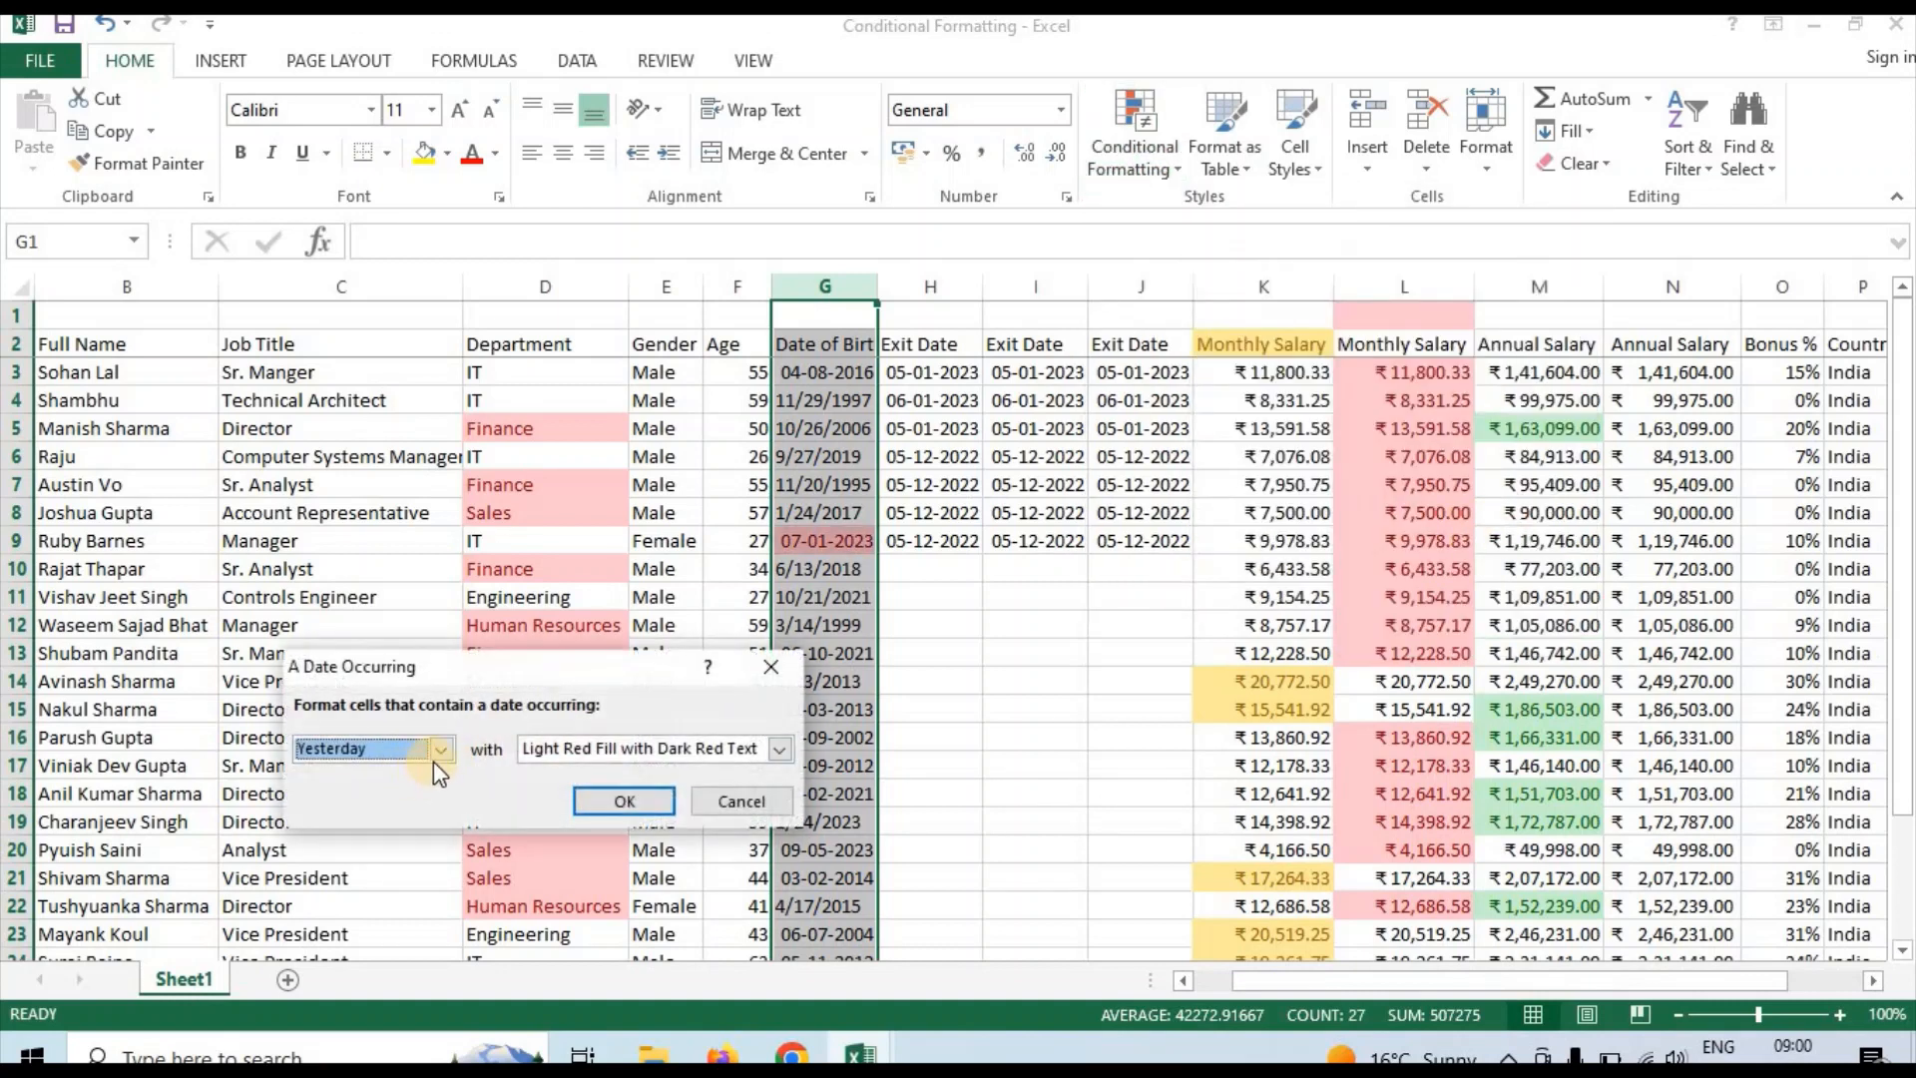
{"action": "left_click", "coordinate": [439, 756]}
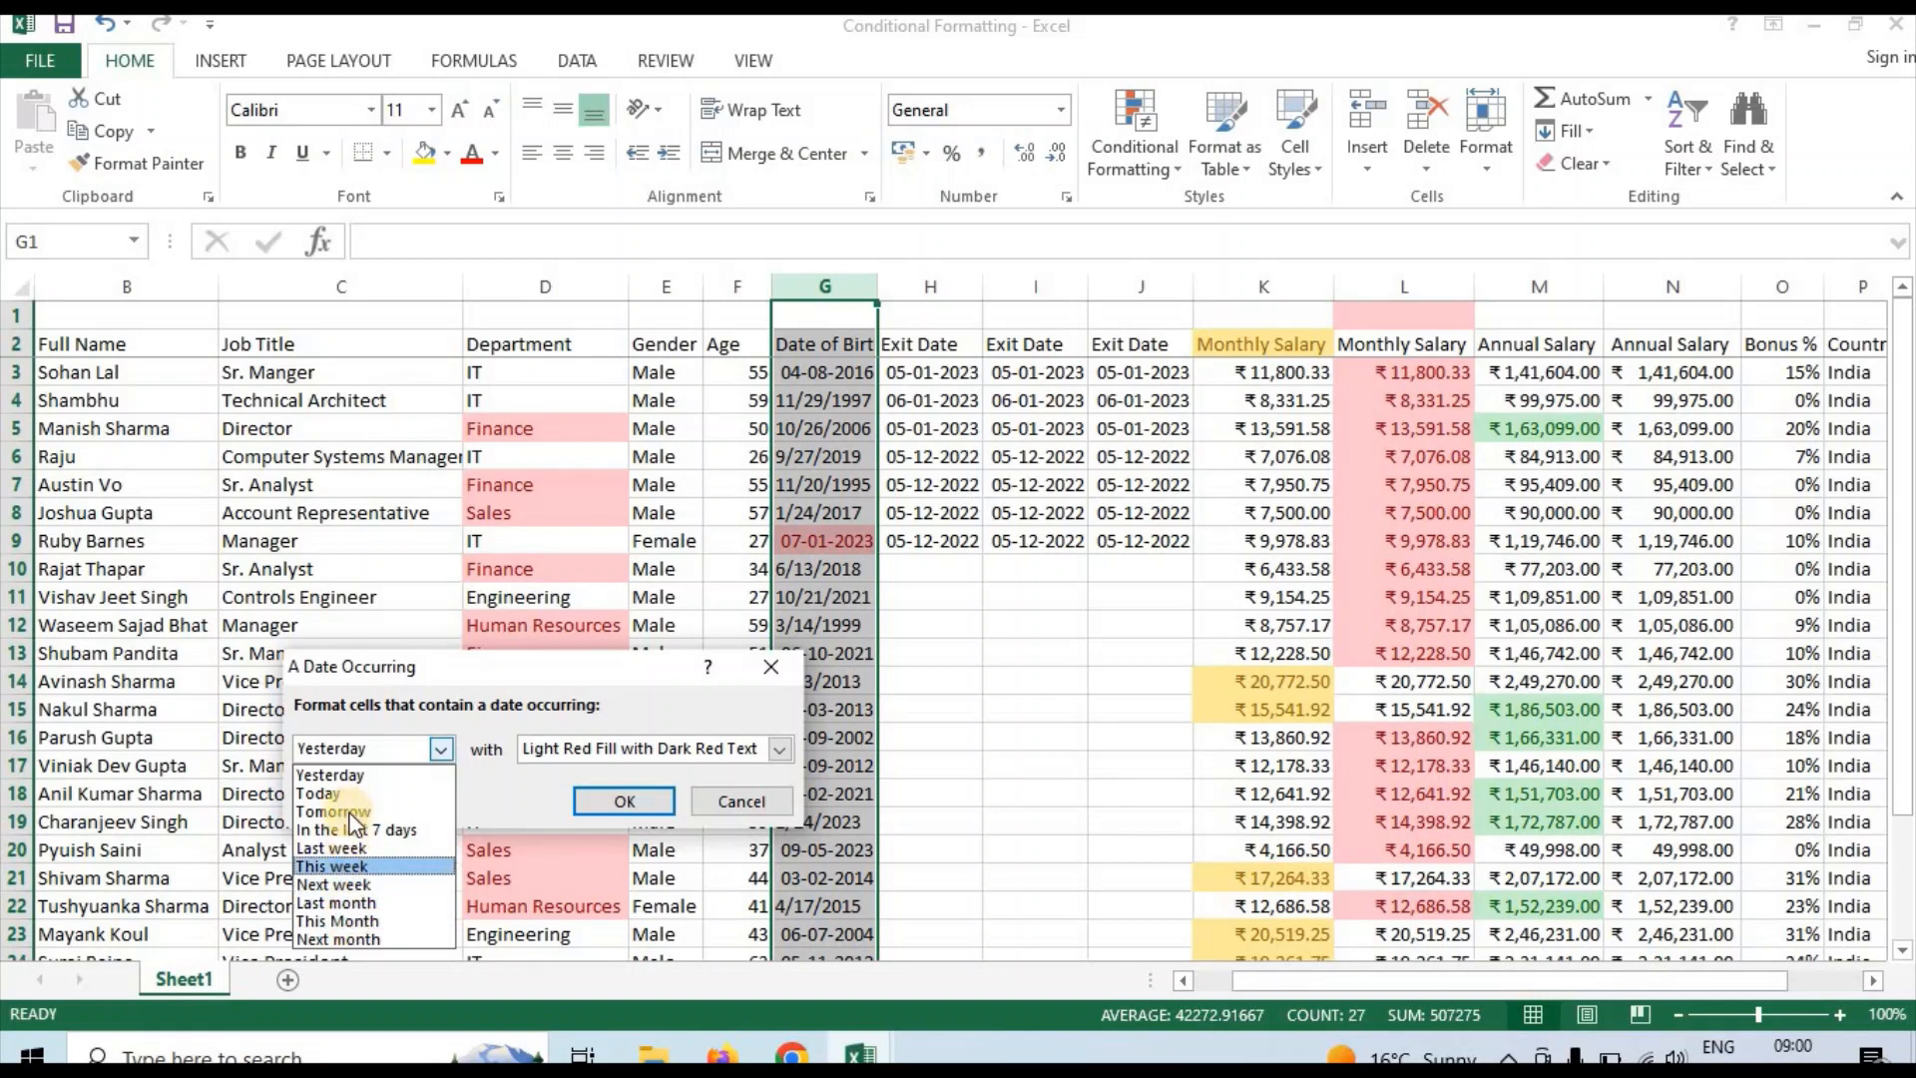
{"action": "left_click", "coordinate": [364, 921]}
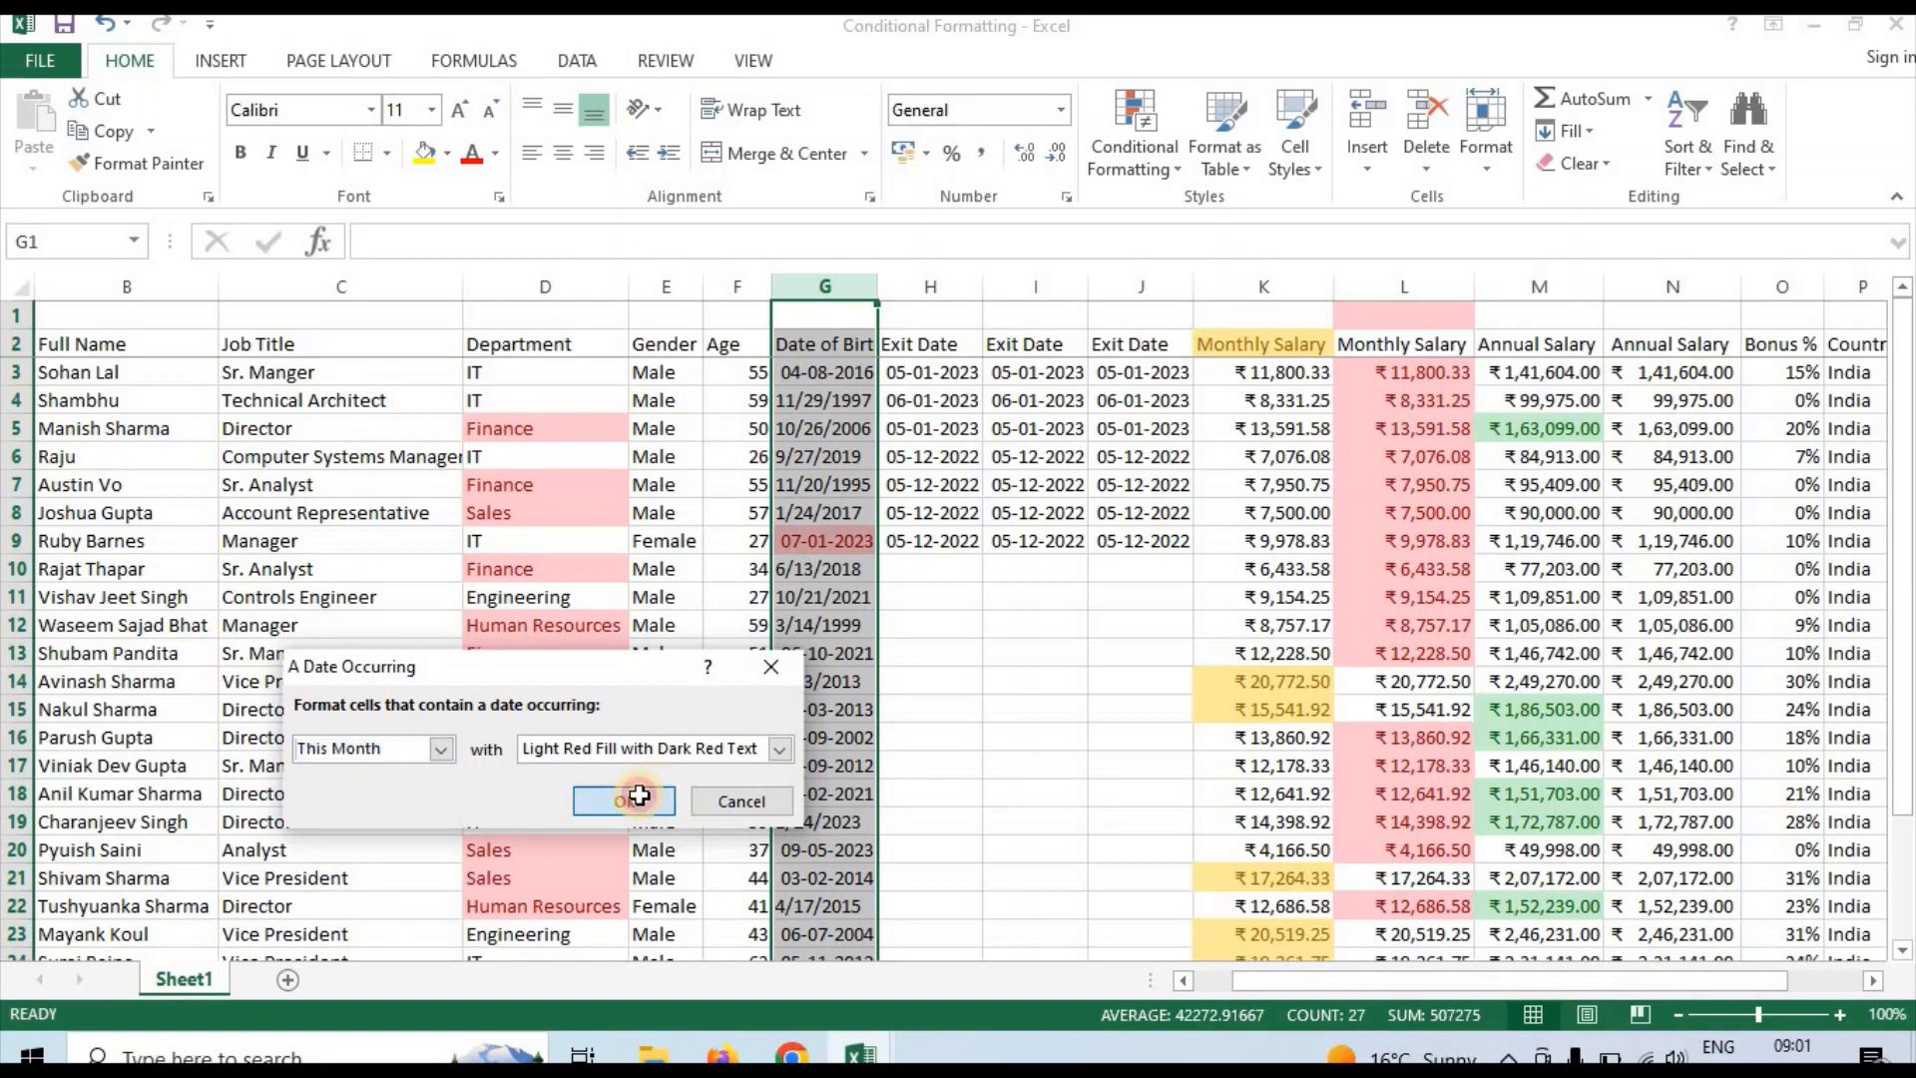
{"action": "left_click", "coordinate": [625, 801]}
Examine all the dates in the Date of Birth column G for cells highlighted by the This Month rule
{"action": "left_click", "coordinate": [823, 519]}
{"action": "key", "text": "Down"}
{"action": "key", "text": "Down"}
{"action": "key", "text": "Down"}
{"action": "key", "text": "Down"}
{"action": "key", "text": "Down"}
{"action": "key", "text": "Down"}
{"action": "key", "text": "Down"}
{"action": "key", "text": "Down"}
{"action": "key", "text": "Down"}
{"action": "key", "text": "Down"}
{"action": "key", "text": "Down"}
{"action": "key", "text": "Down"}
{"action": "key", "text": "Down"}
{"action": "key", "text": "Down"}
{"action": "key", "text": "Down"}
{"action": "key", "text": "Down"}
{"action": "key", "text": "Down"}
{"action": "key", "text": "Down"}
{"action": "key", "text": "Down"}
{"action": "key", "text": "Down"}
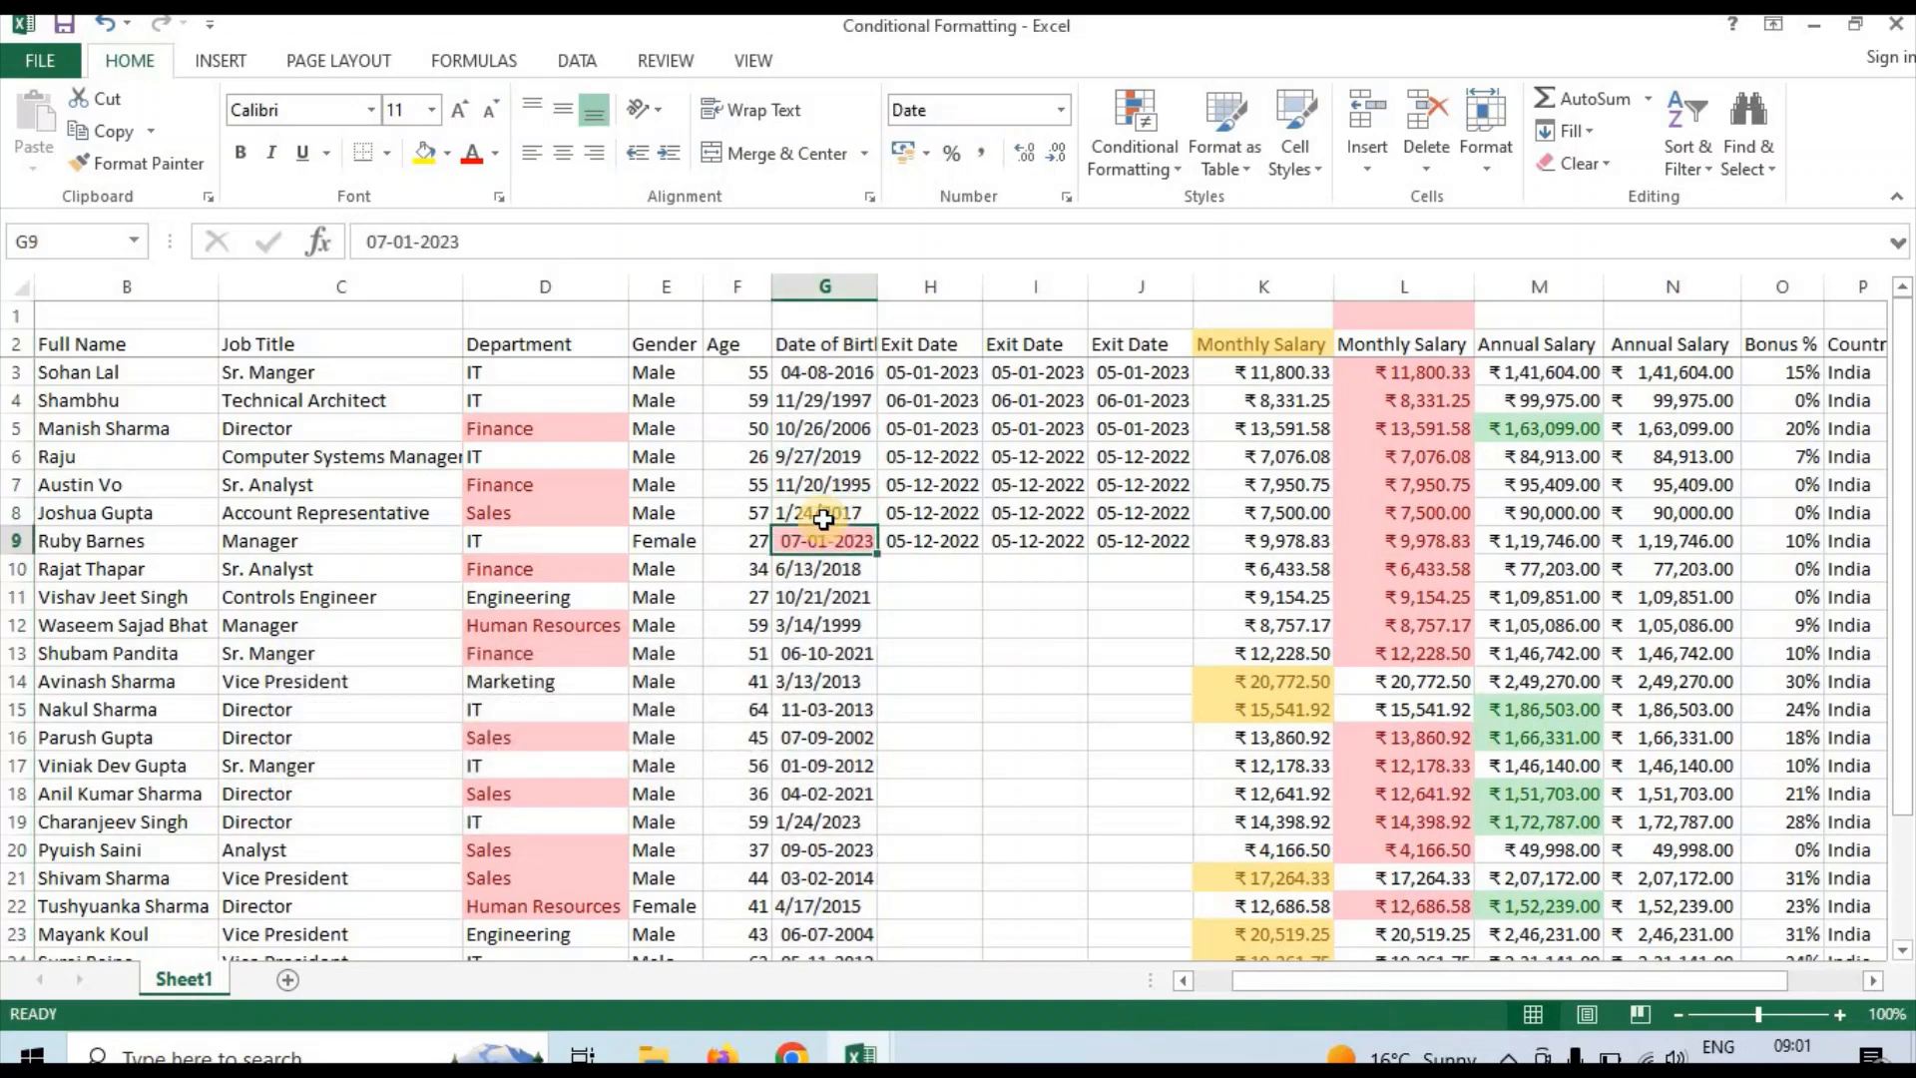
{"action": "key", "text": "Up"}
{"action": "key", "text": "Up"}
{"action": "key", "text": "Up"}
{"action": "key", "text": "Up"}
{"action": "key", "text": "Up"}
{"action": "key", "text": "Up"}
{"action": "key", "text": "Up"}
{"action": "key", "text": "Up"}
{"action": "key", "text": "Up"}
{"action": "key", "text": "Up"}
{"action": "key", "text": "Up"}
{"action": "key", "text": "Up"}
{"action": "key", "text": "Up"}
{"action": "key", "text": "Up"}
{"action": "key", "text": "Up"}
{"action": "key", "text": "Up"}
{"action": "key", "text": "Up"}
{"action": "key", "text": "Up"}
{"action": "key", "text": "Up"}
{"action": "key", "text": "Up"}
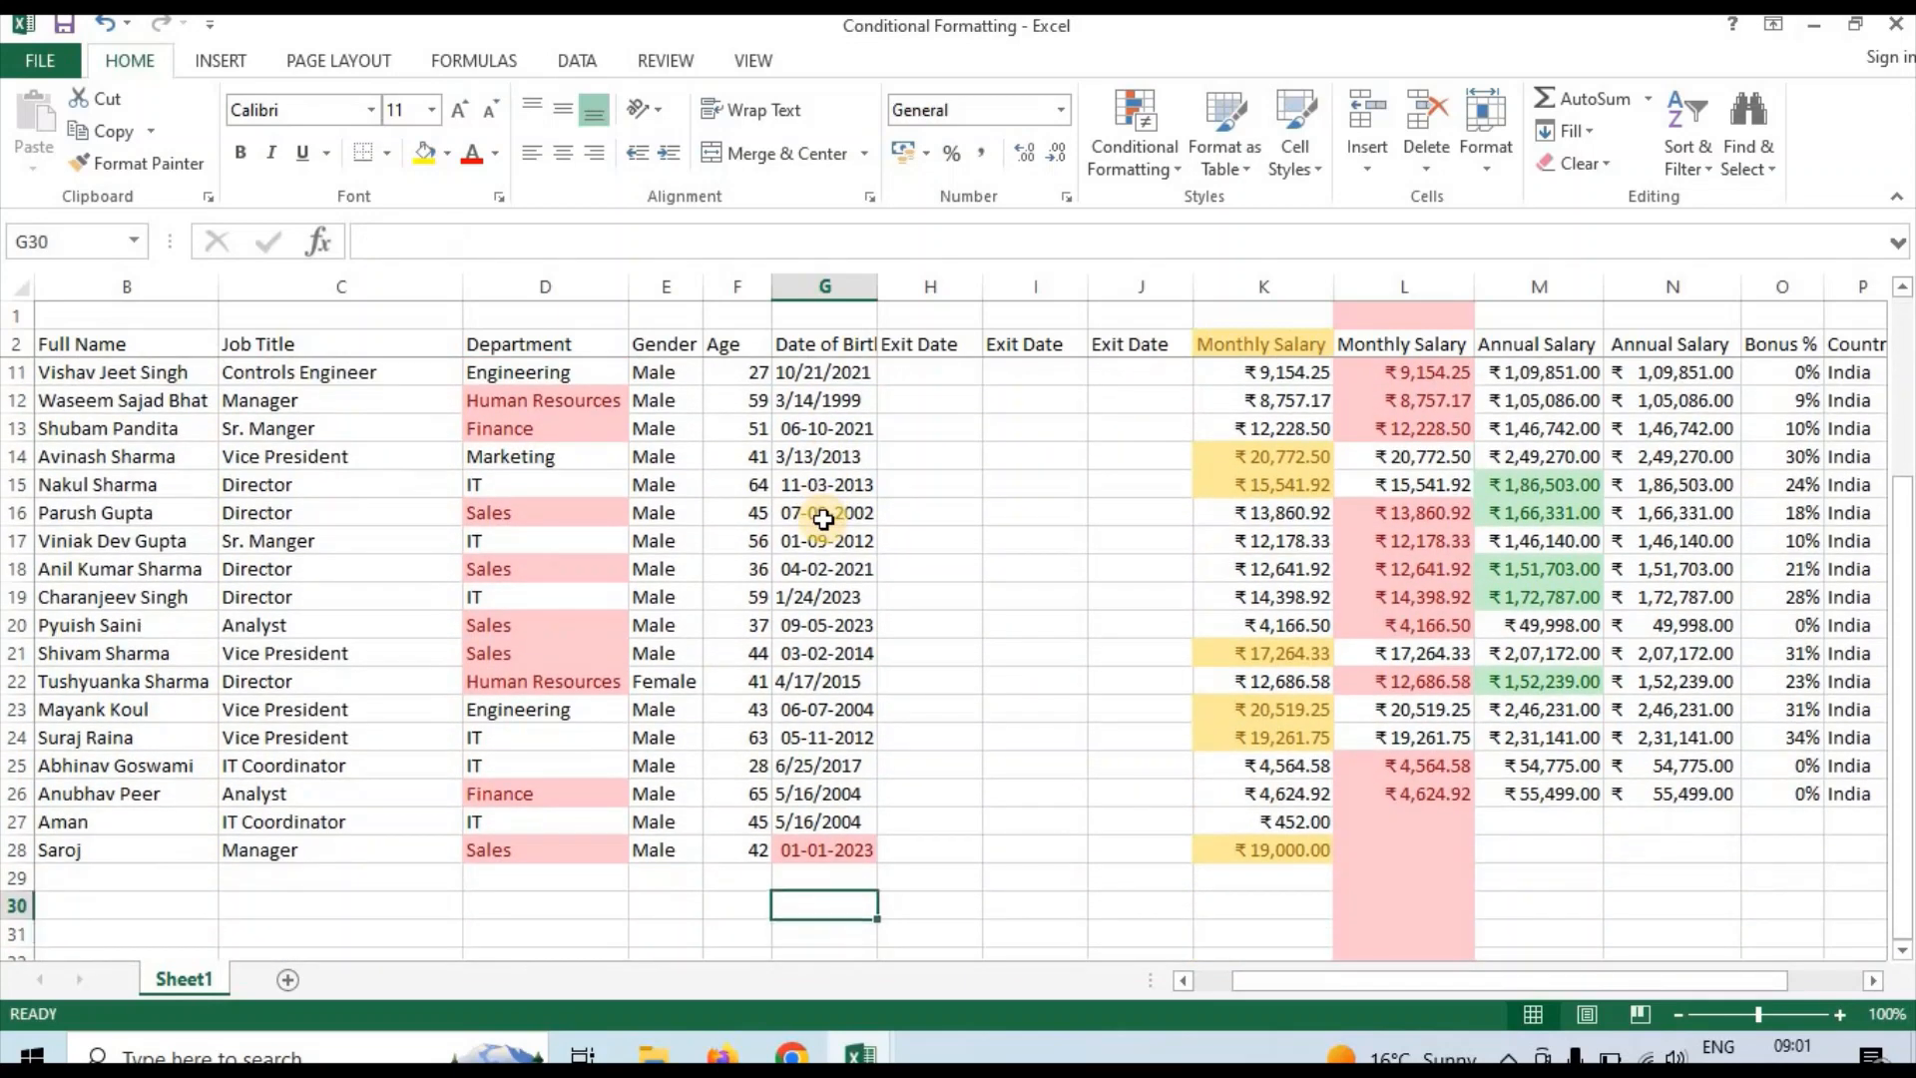
{"action": "key", "text": "Up"}
{"action": "key", "text": "Up"}
{"action": "key", "text": "Up"}
{"action": "key", "text": "Up"}
{"action": "key", "text": "Up"}
{"action": "key", "text": "Up"}
{"action": "key", "text": "Up"}
{"action": "key", "text": "Up"}
{"action": "key", "text": "Up"}
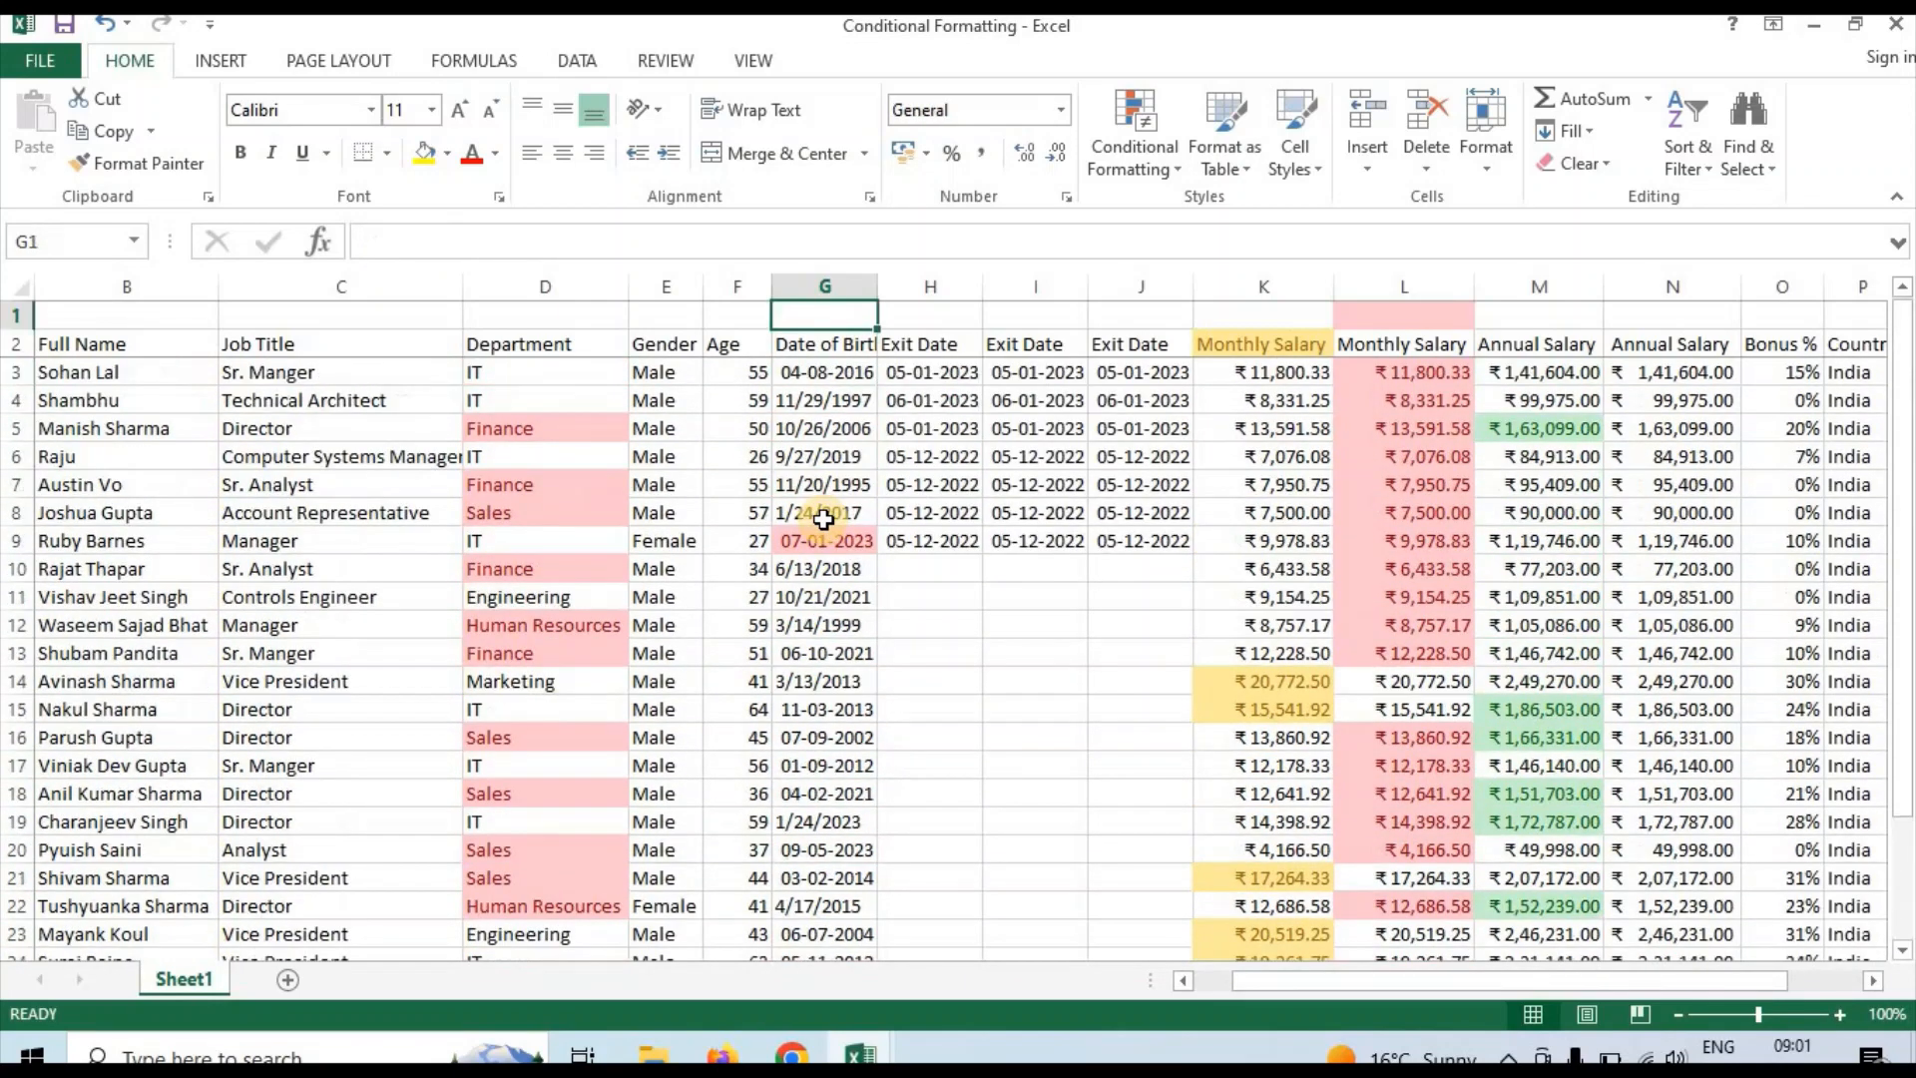
{"action": "key", "text": "Down"}
{"action": "key", "text": "Down"}
{"action": "key", "text": "Down"}
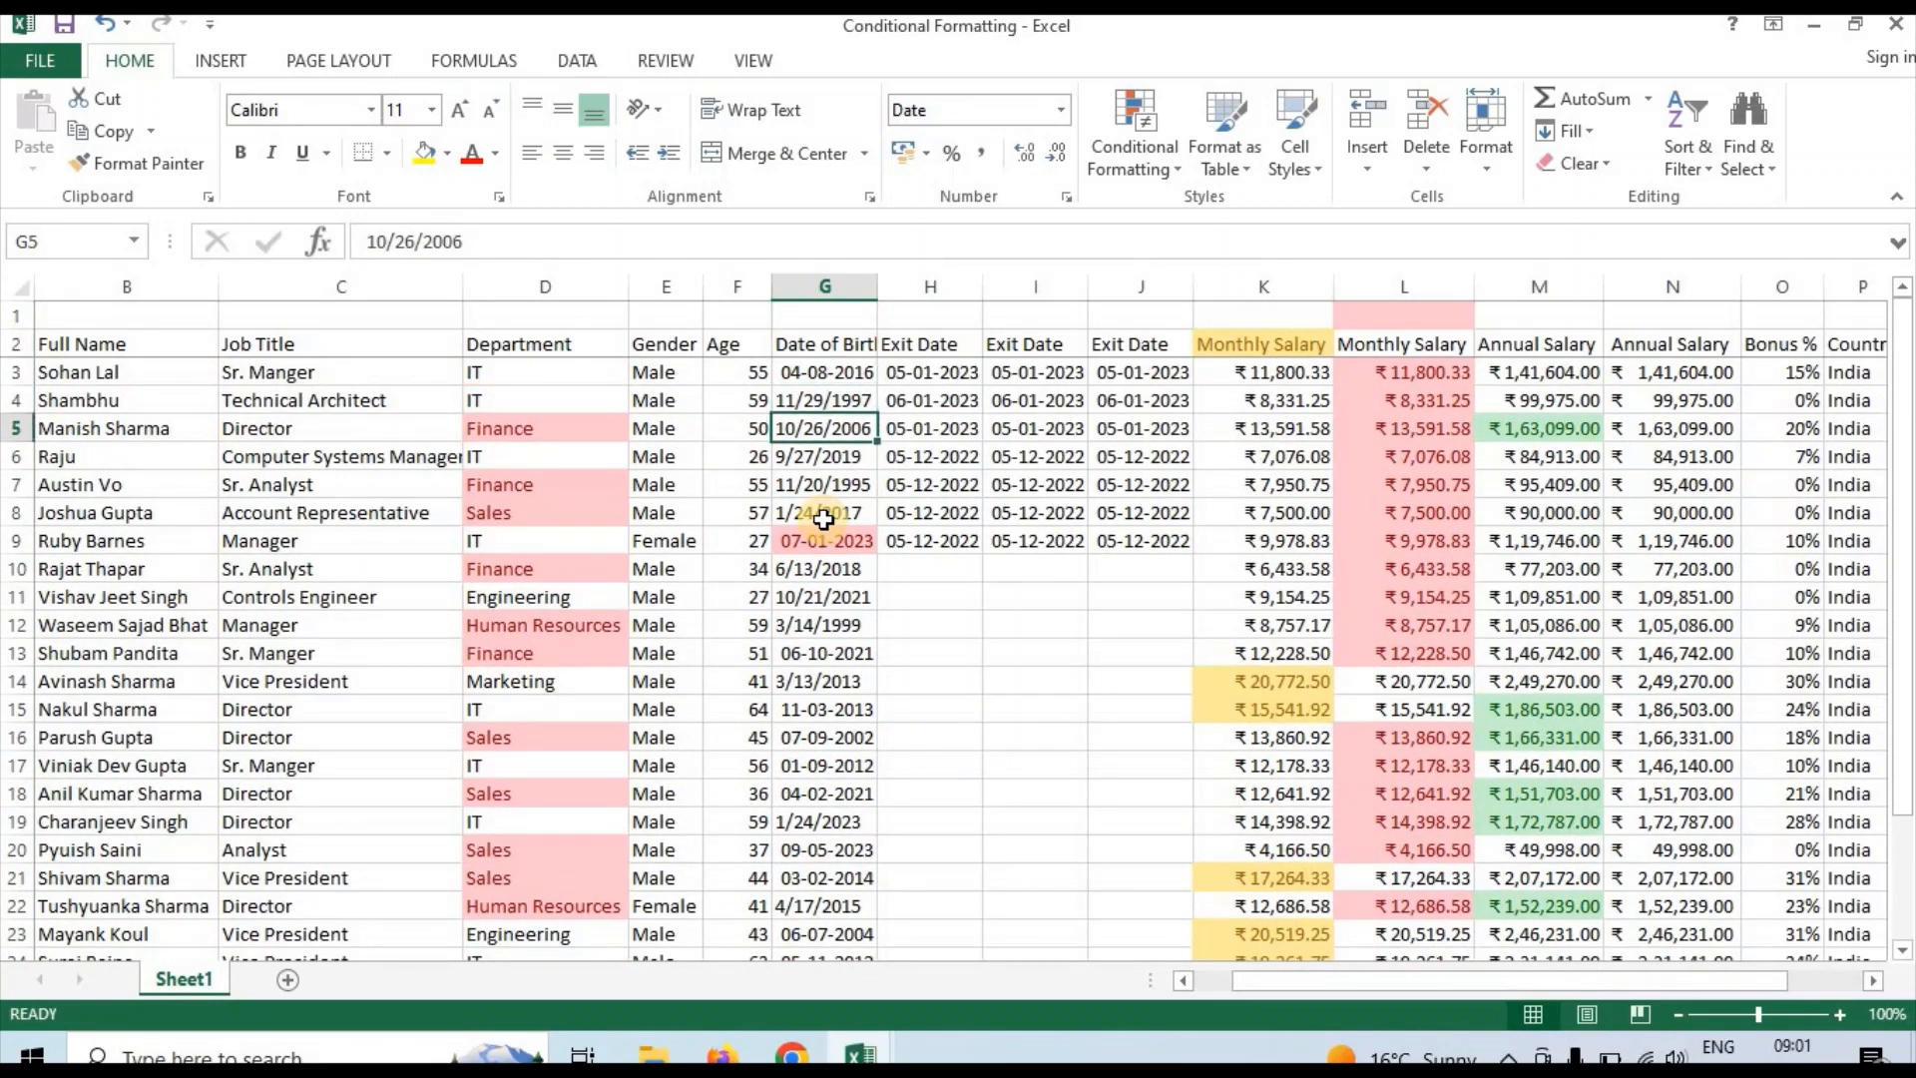
{"action": "left_click", "coordinate": [1112, 162]}
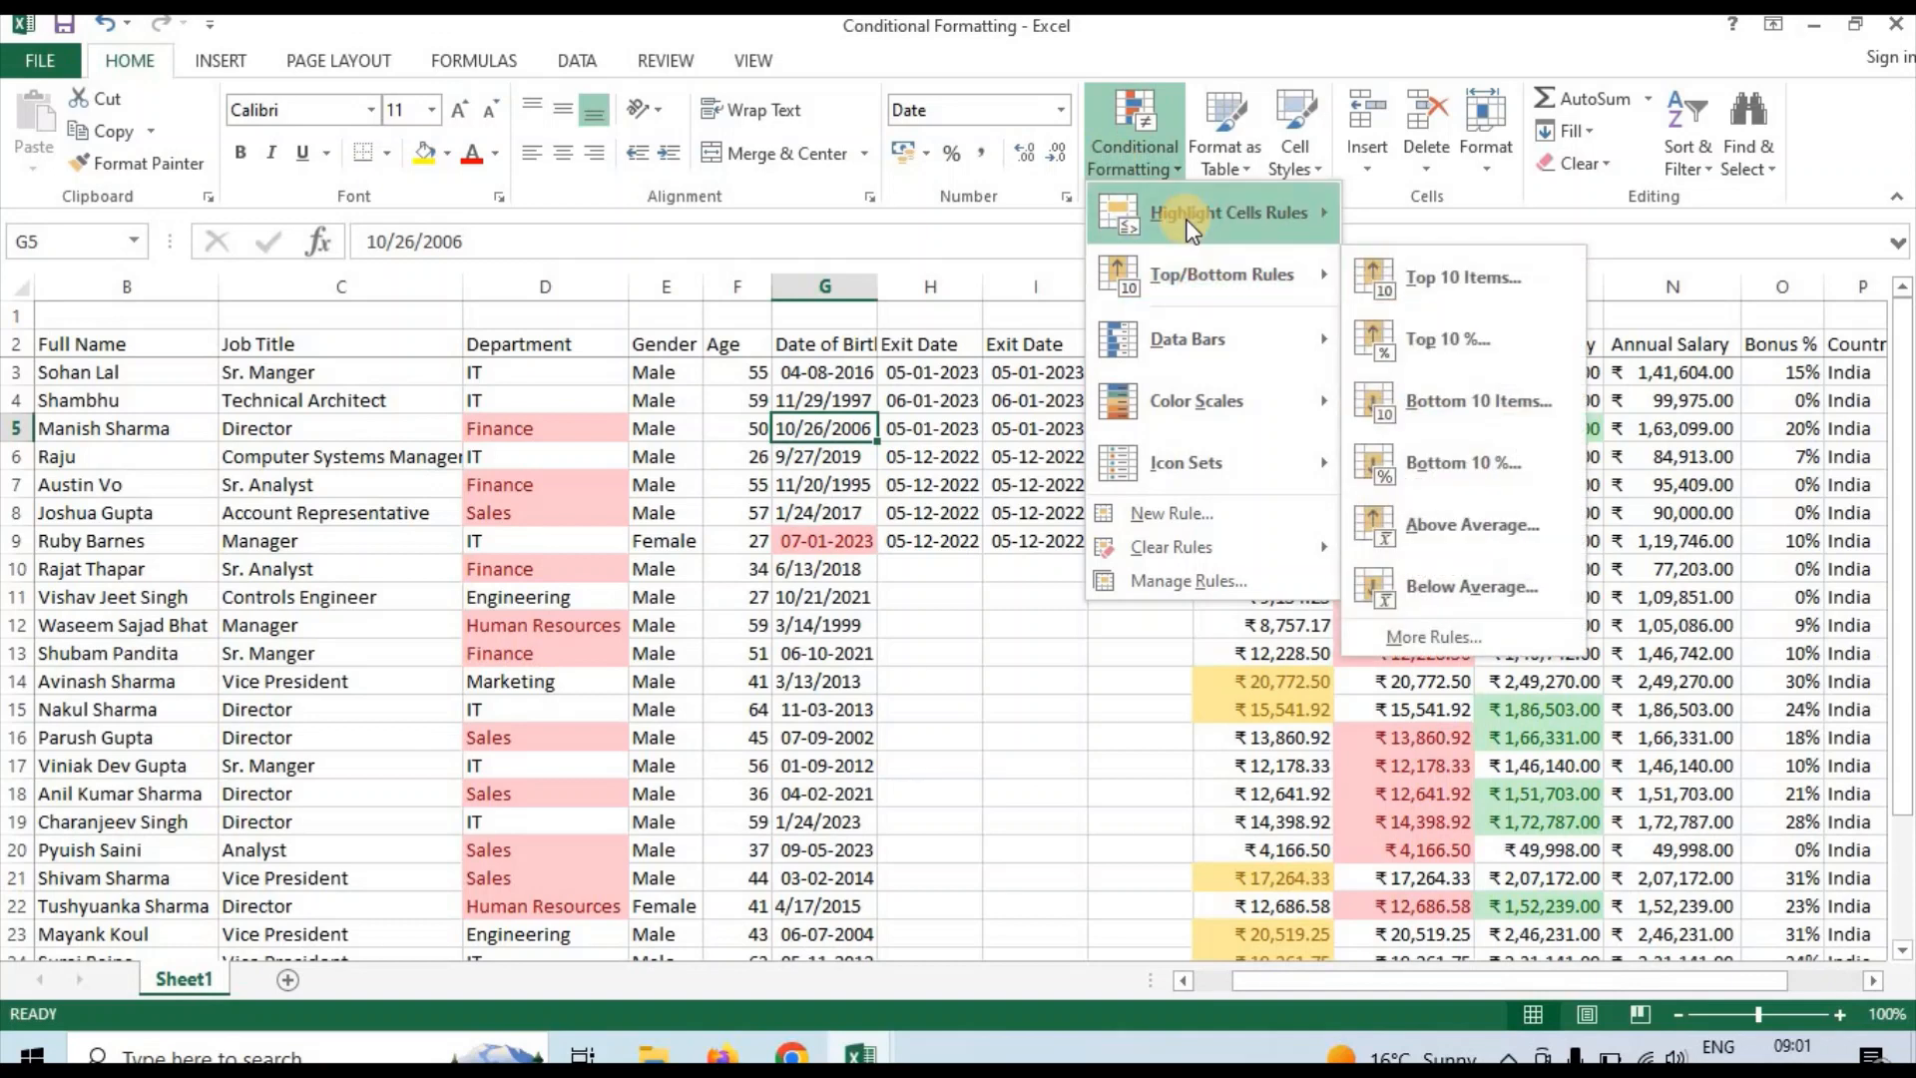
{"action": "mouse_move", "coordinate": [1234, 215]}
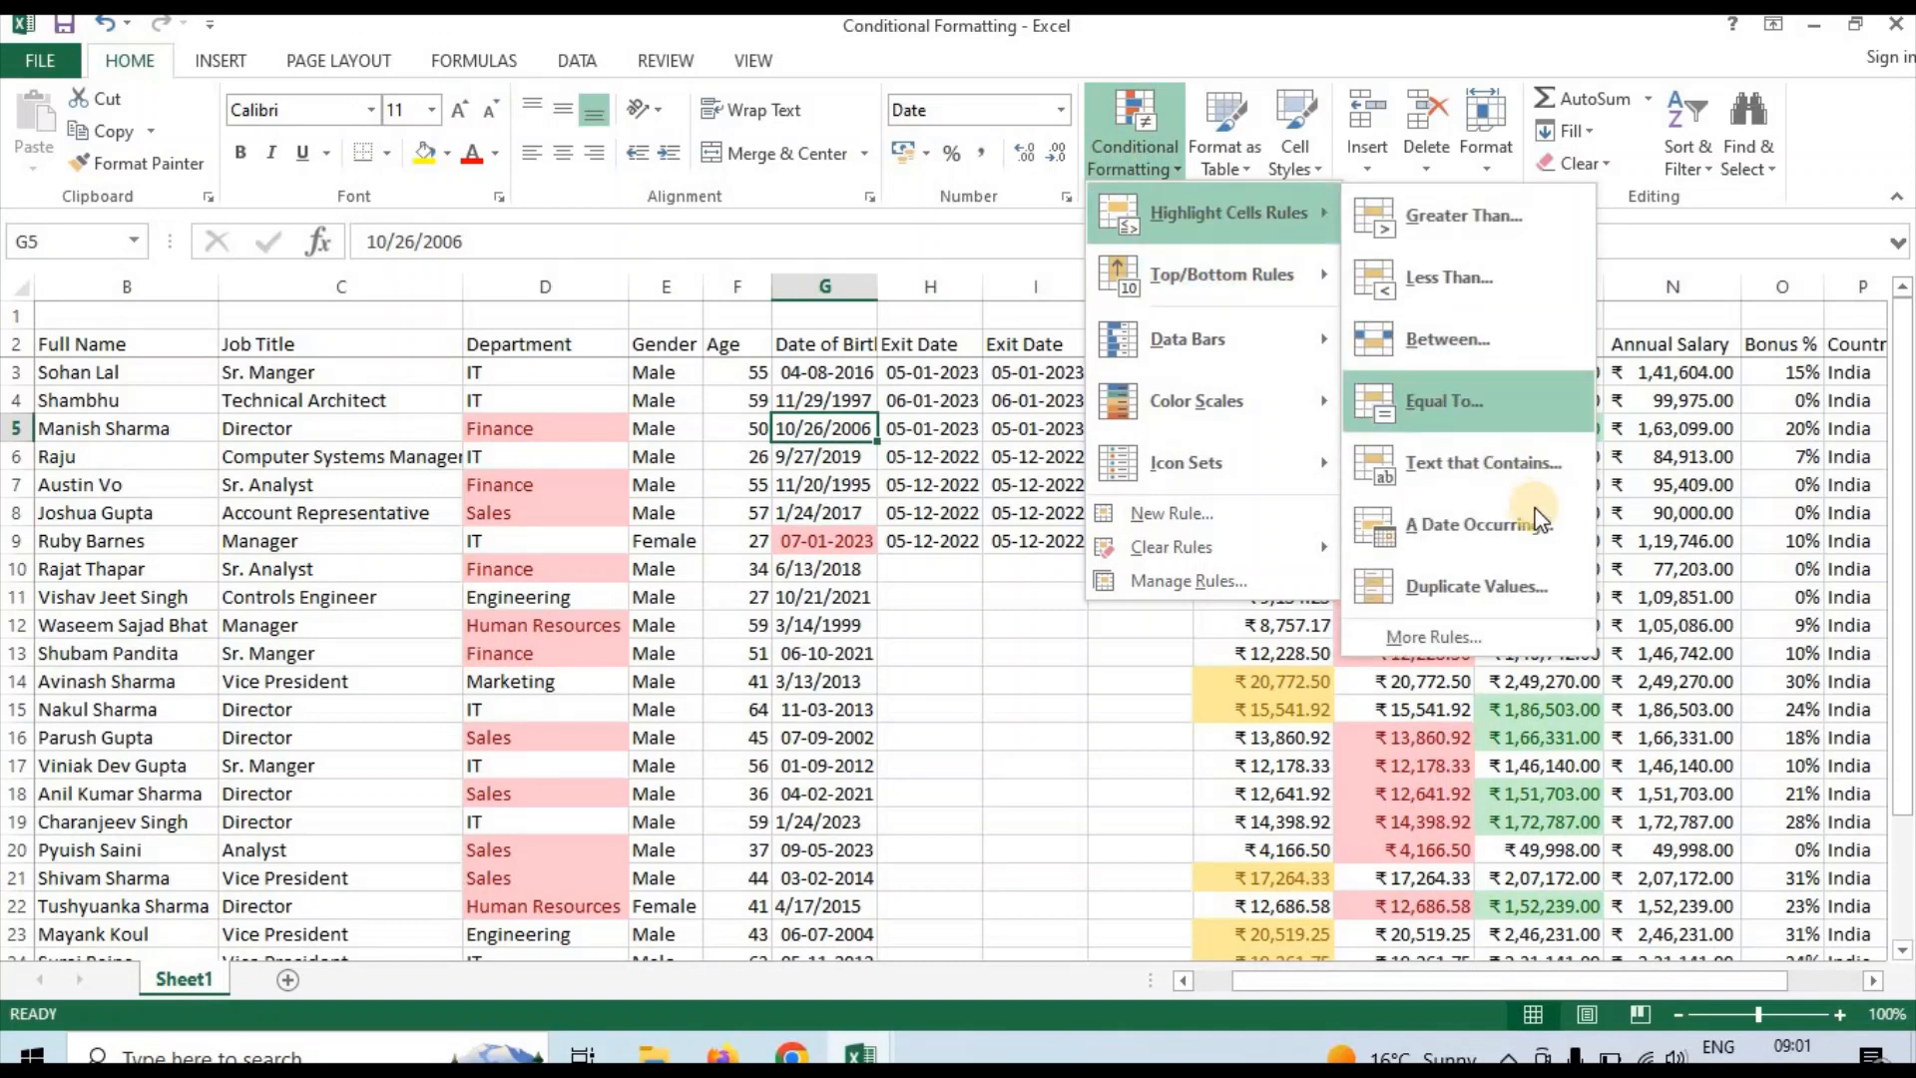
{"action": "left_click", "coordinate": [675, 643]}
Examine the entries of the Full Name column B and the EID column A
{"action": "left_click", "coordinate": [357, 509]}
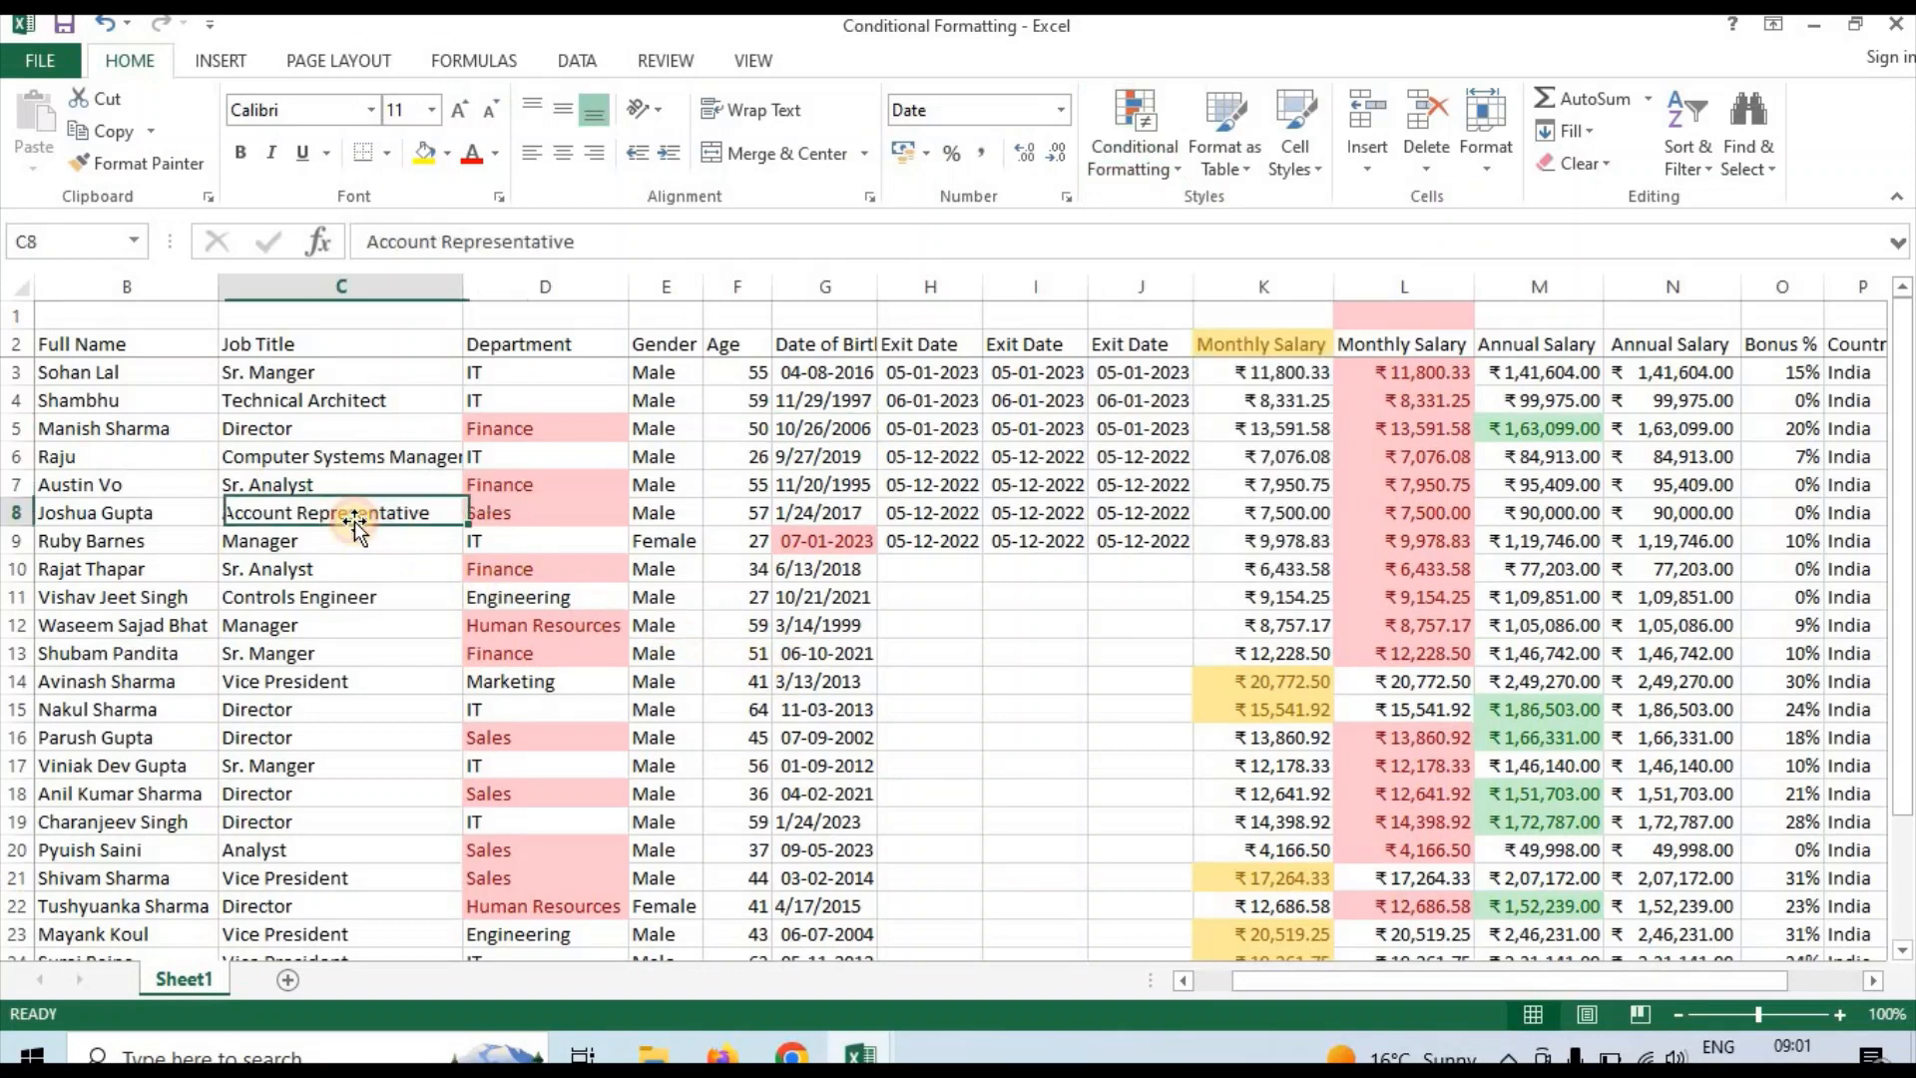
{"action": "left_click", "coordinate": [172, 454]}
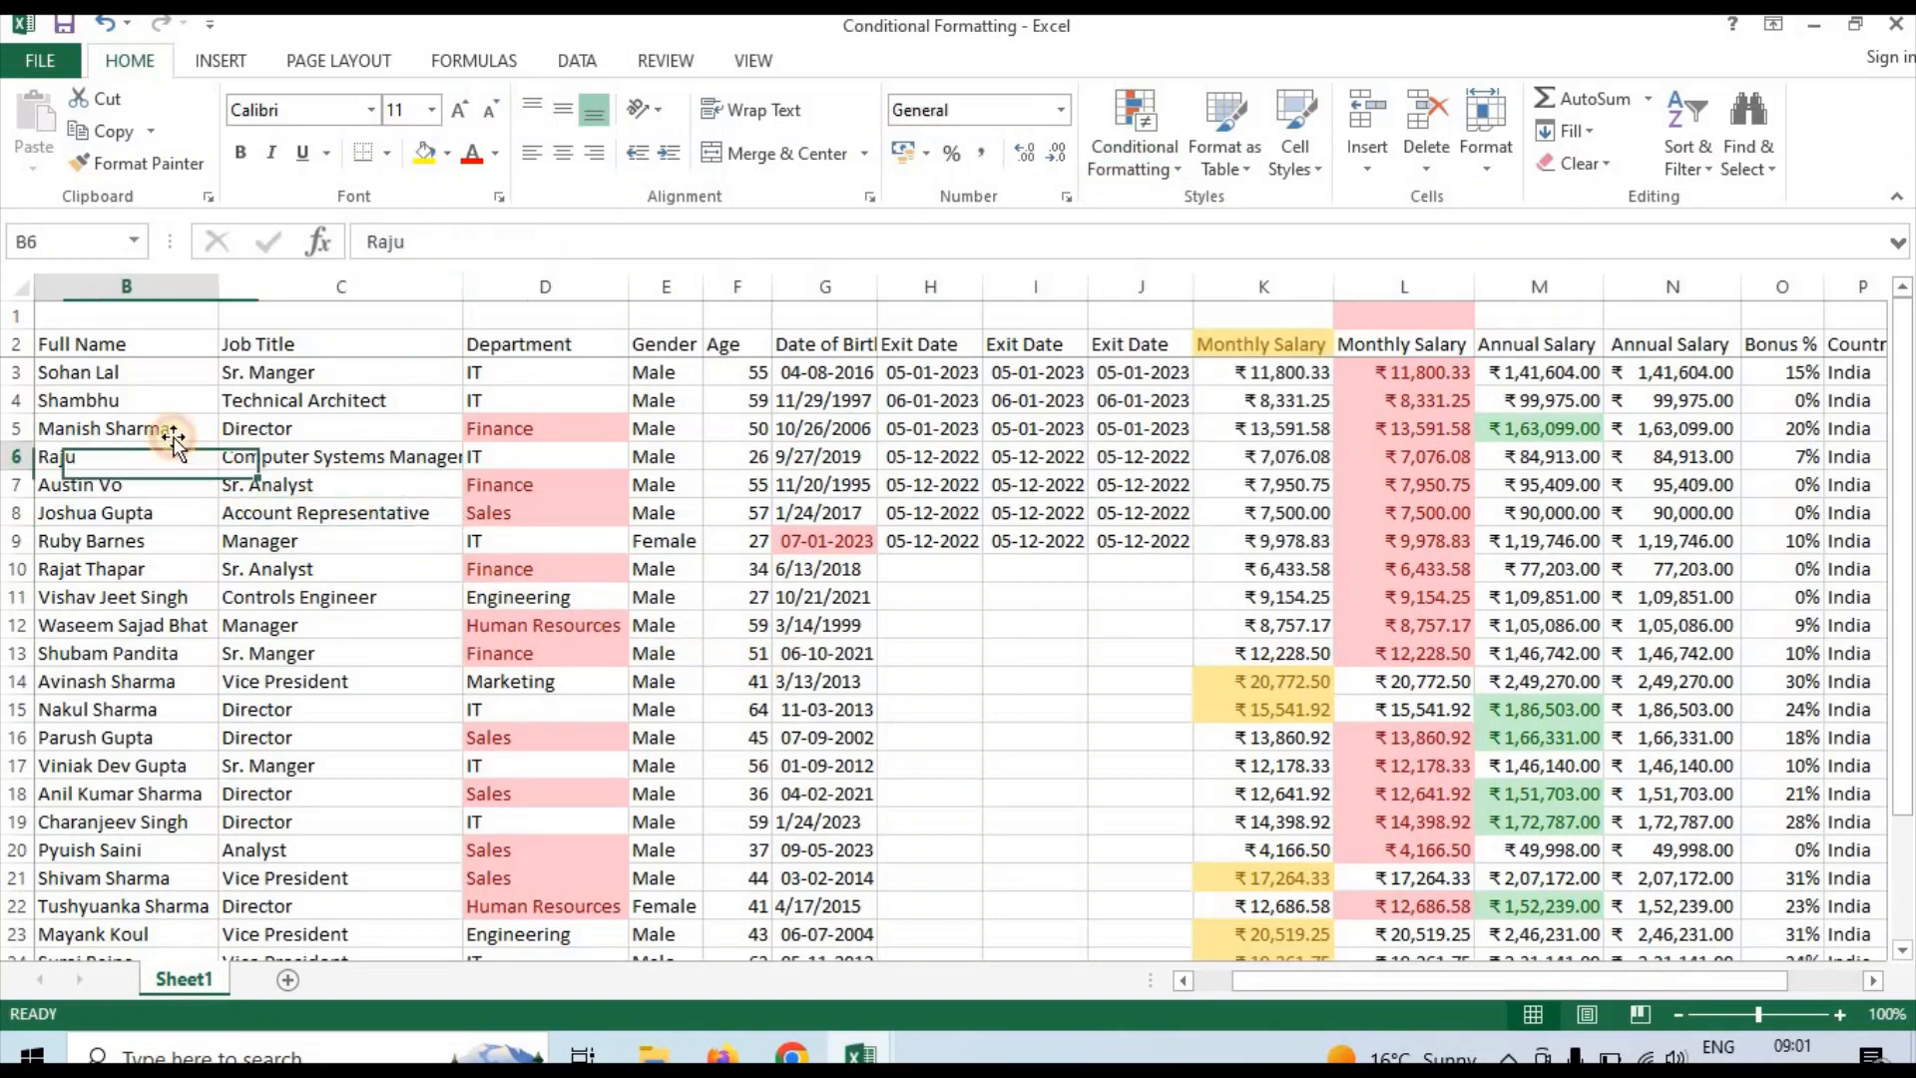
{"action": "left_click", "coordinate": [134, 284]}
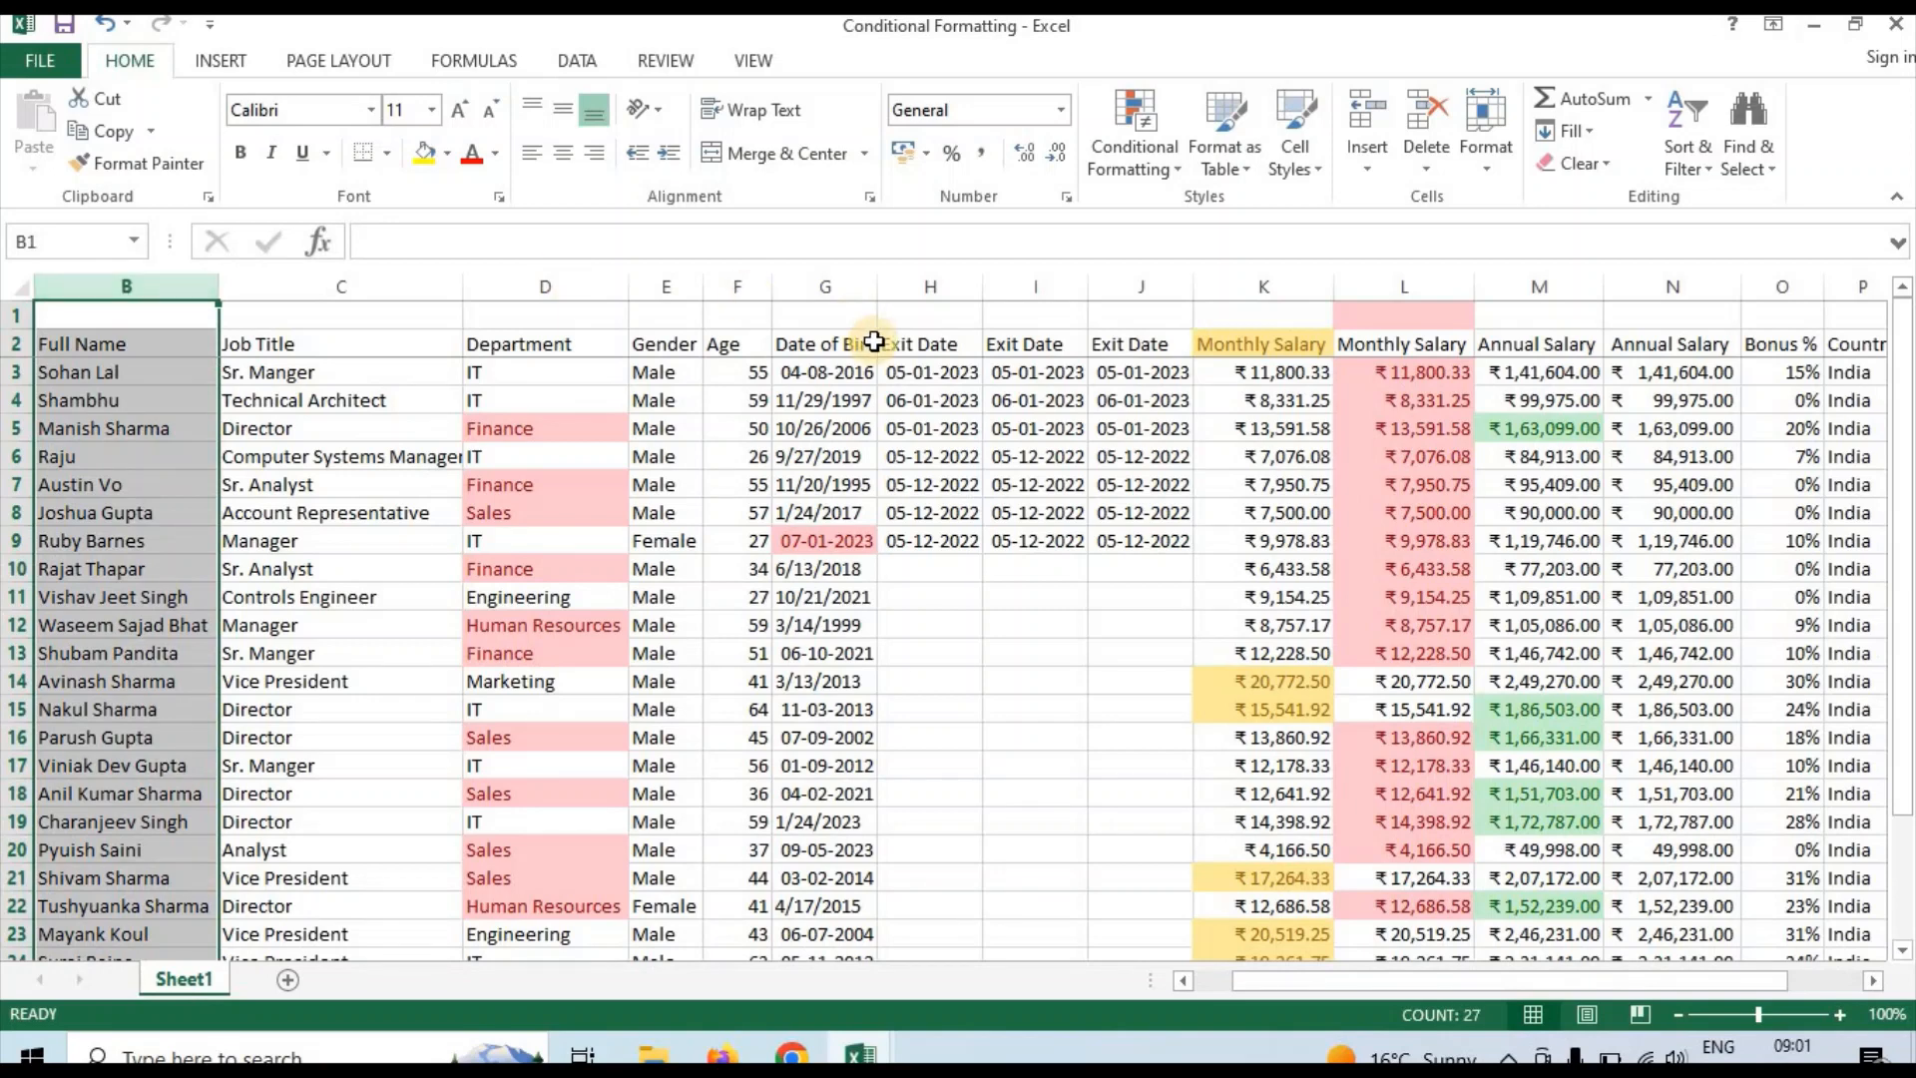
{"action": "key", "text": "ctrl+Home"}
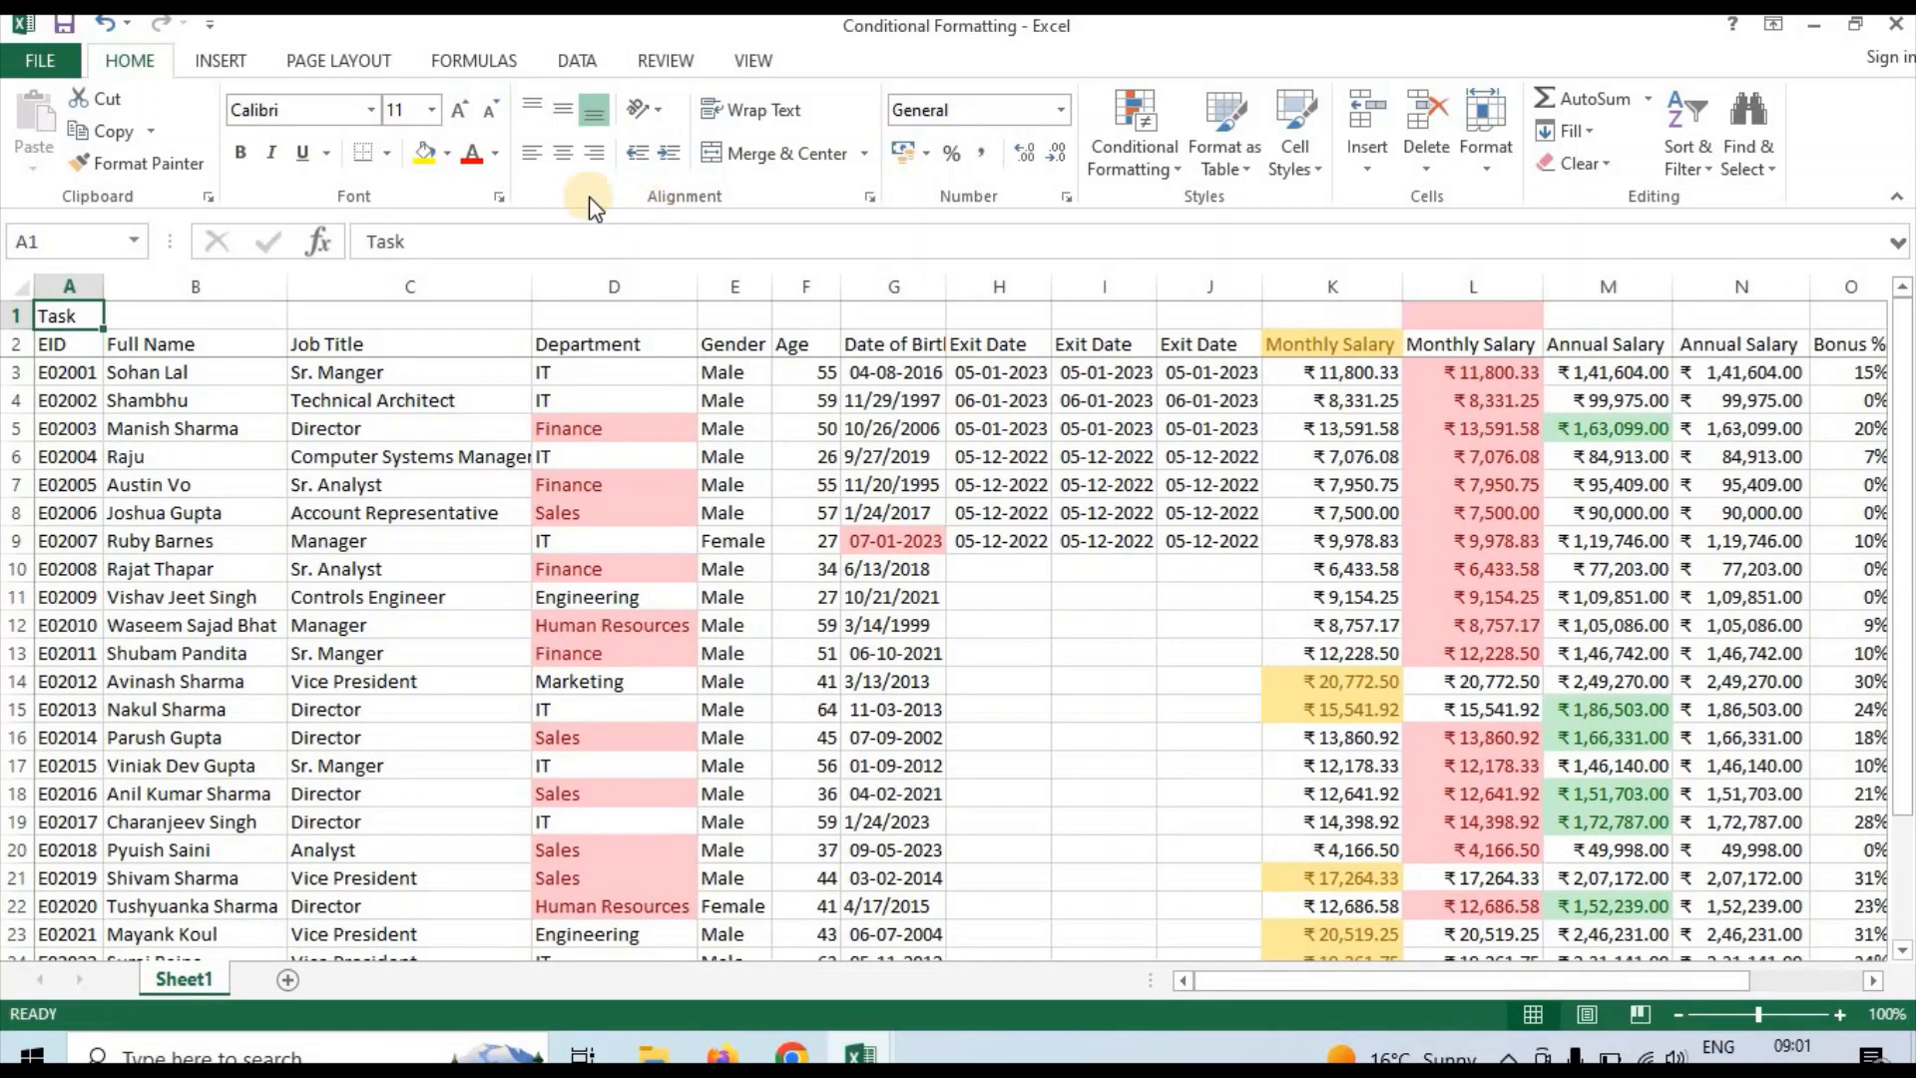
{"action": "left_click", "coordinate": [73, 282]}
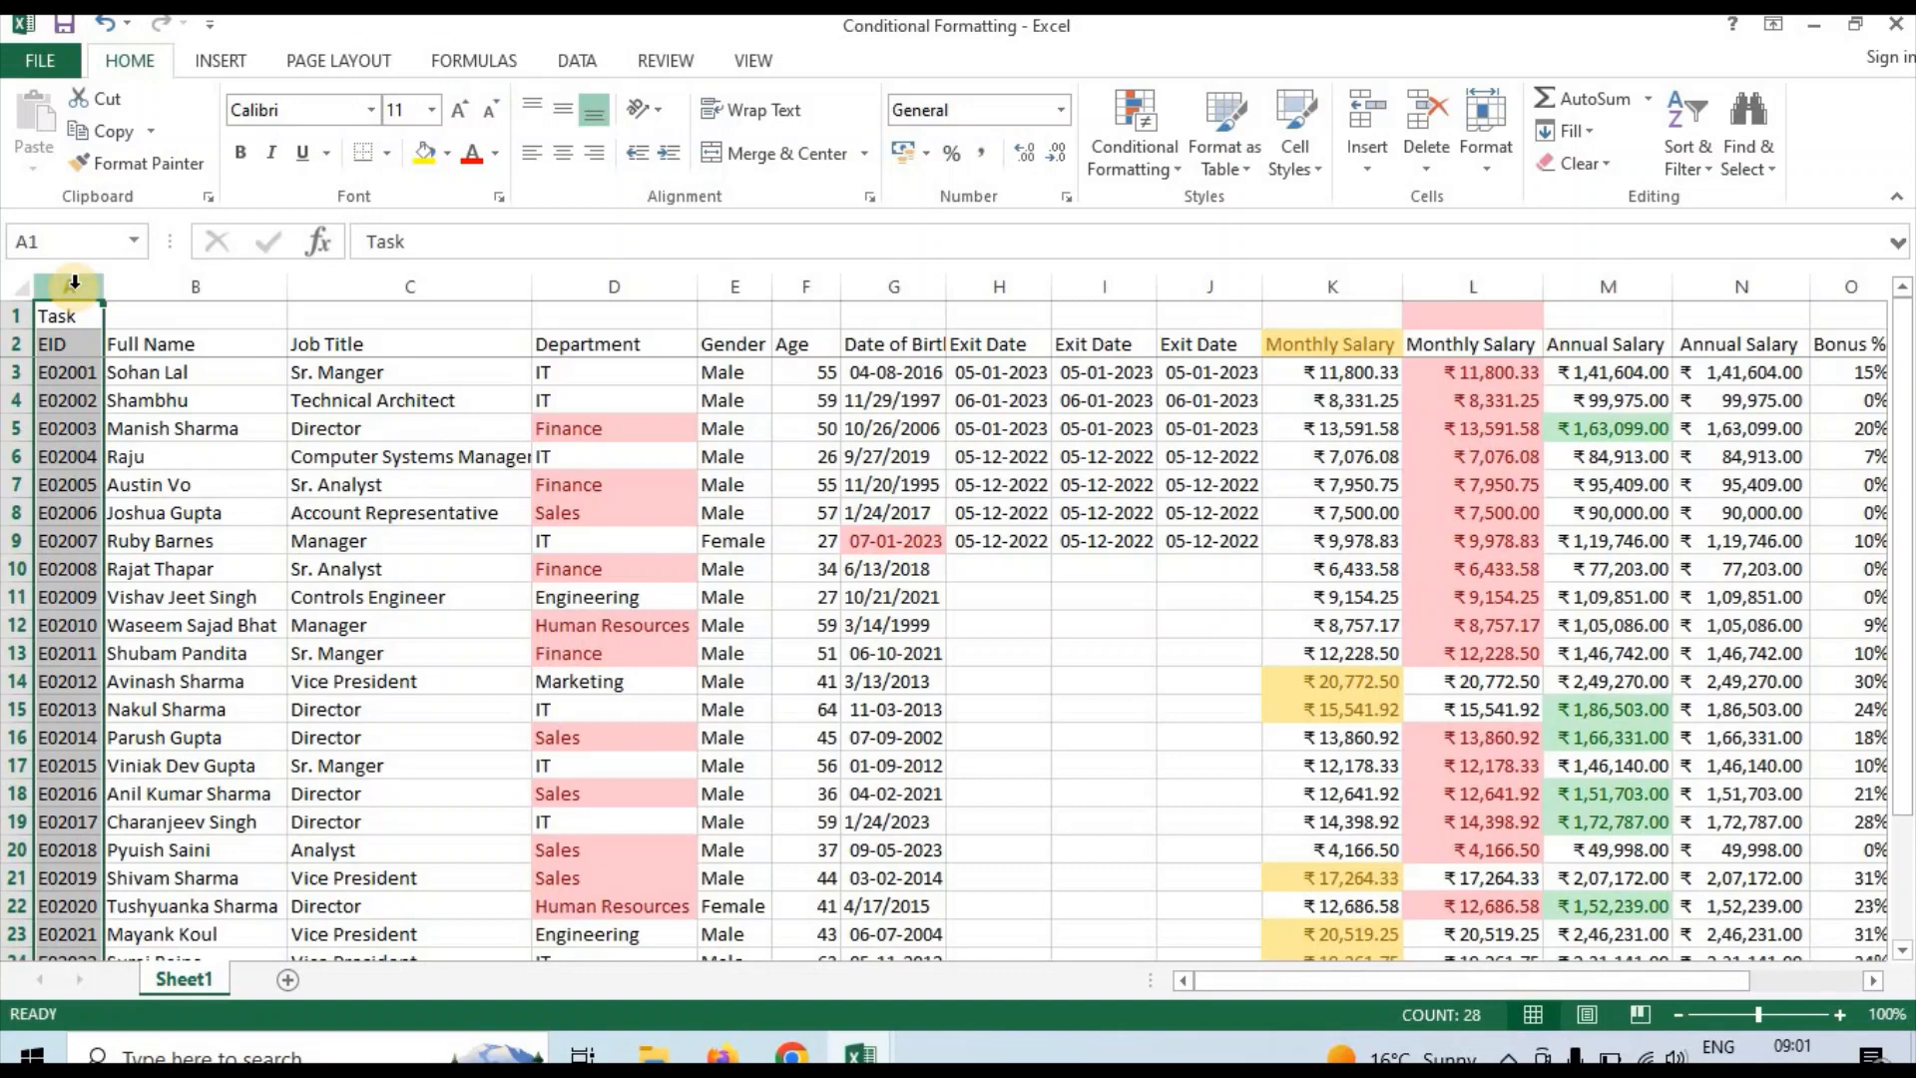
{"action": "left_click", "coordinate": [69, 679]}
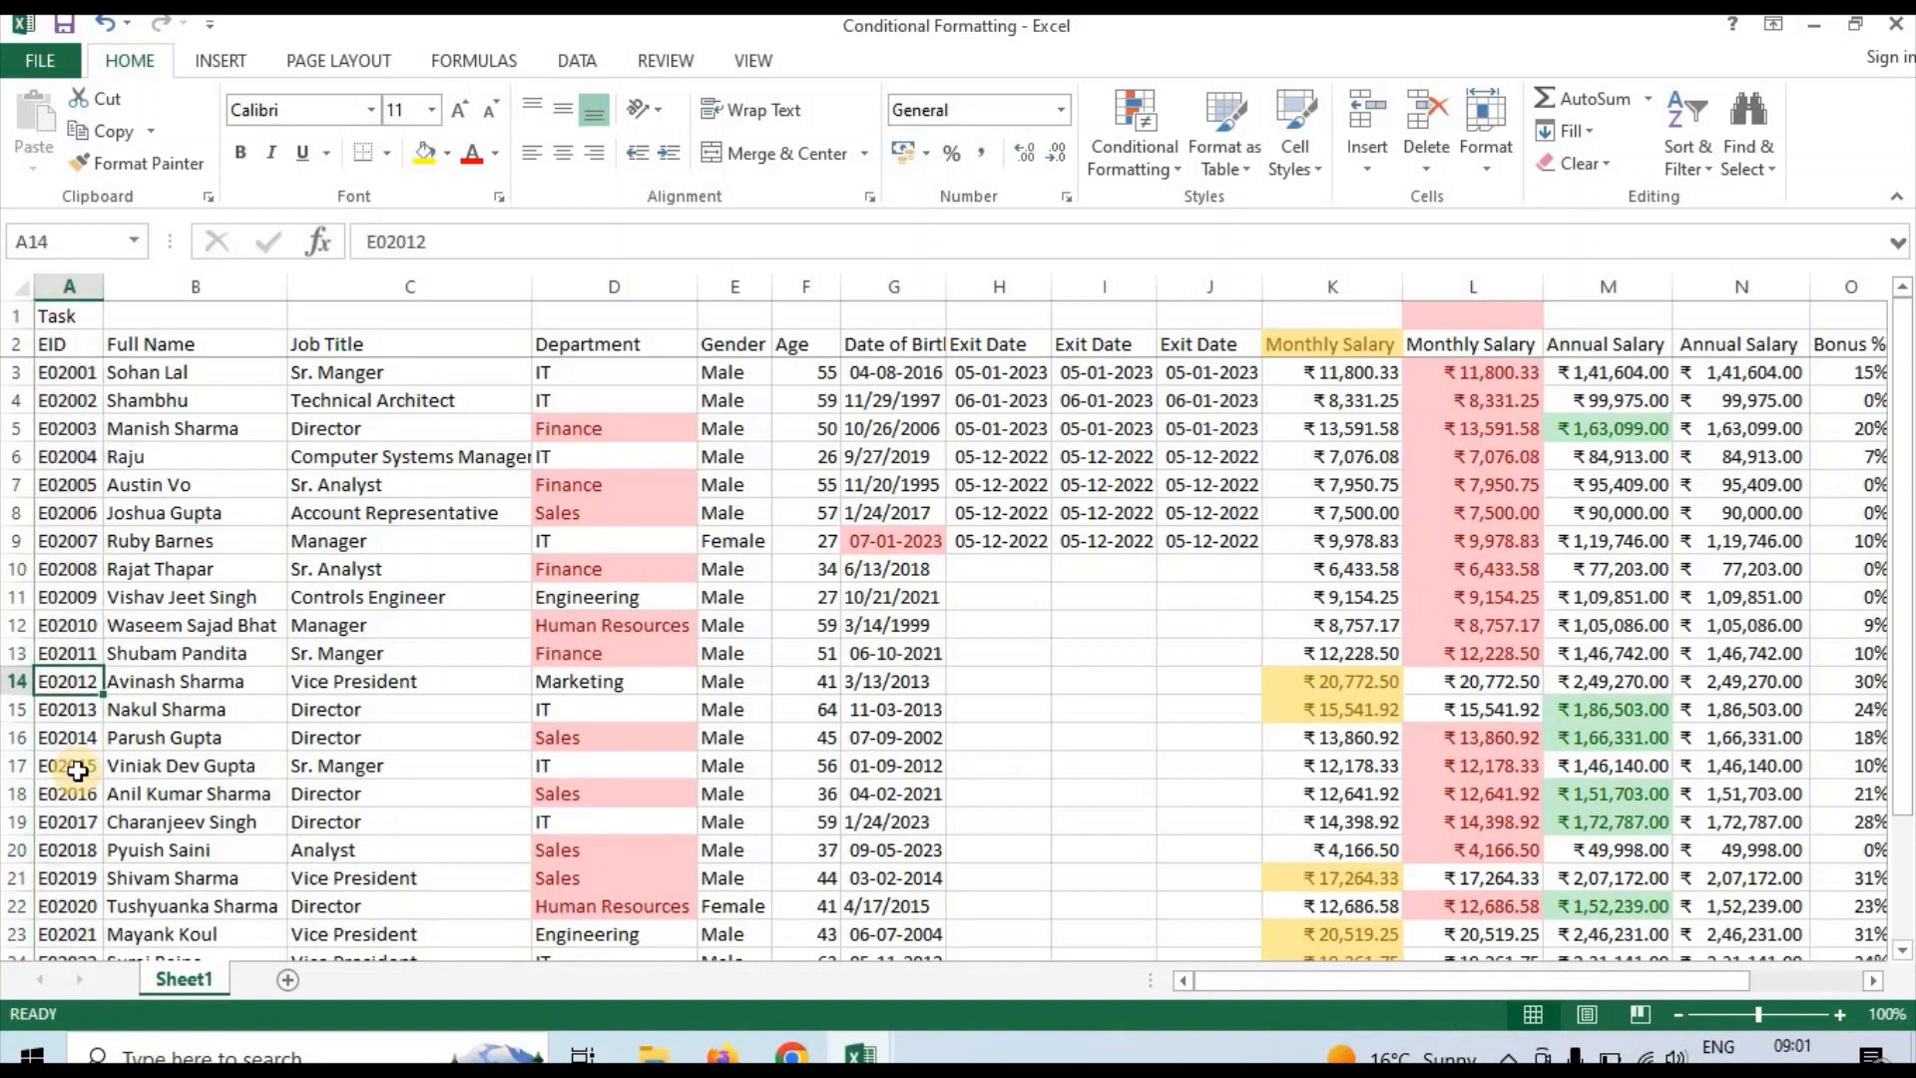
Change the EID in cell A17 to E02001 so that it repeats the first employee's ID
{"action": "left_click", "coordinate": [78, 771]}
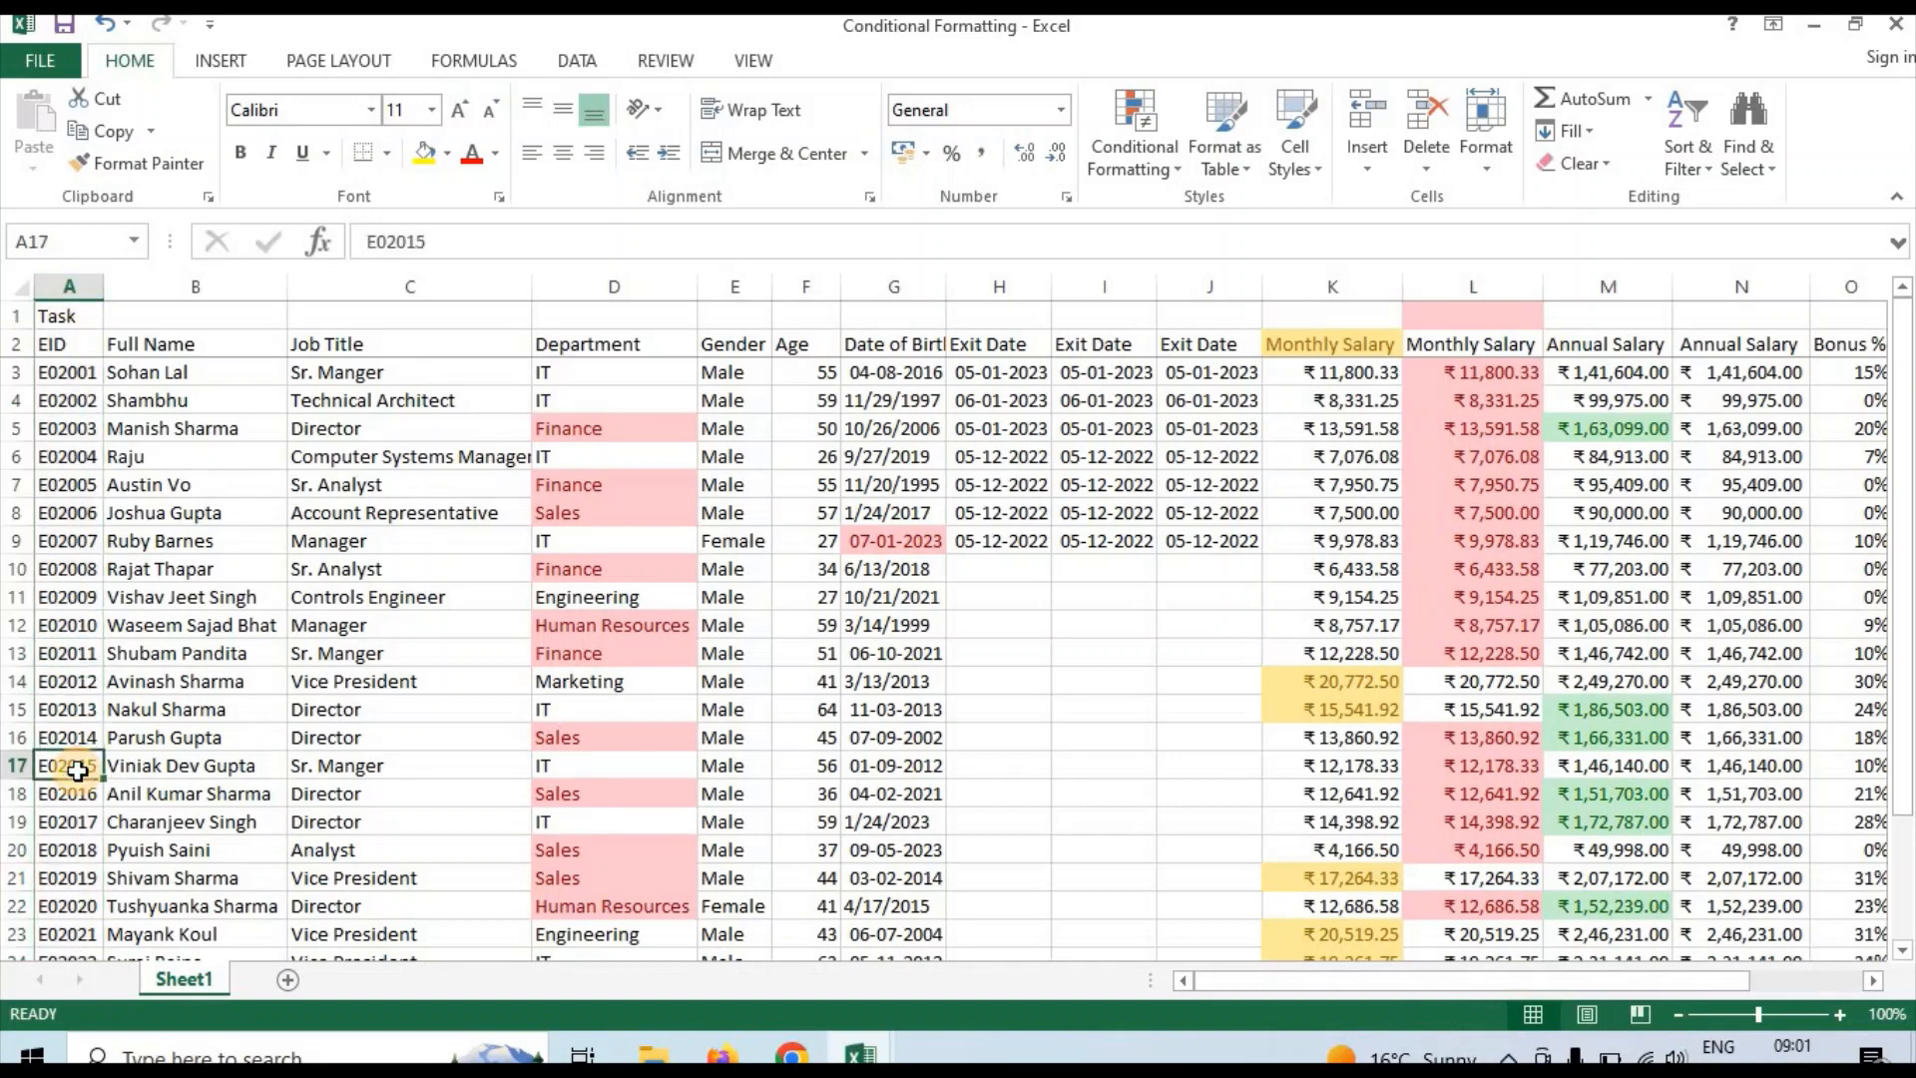
{"action": "left_click", "coordinate": [452, 242]}
{"action": "key", "text": "BackSpace"}
{"action": "key", "text": "BackSpace"}
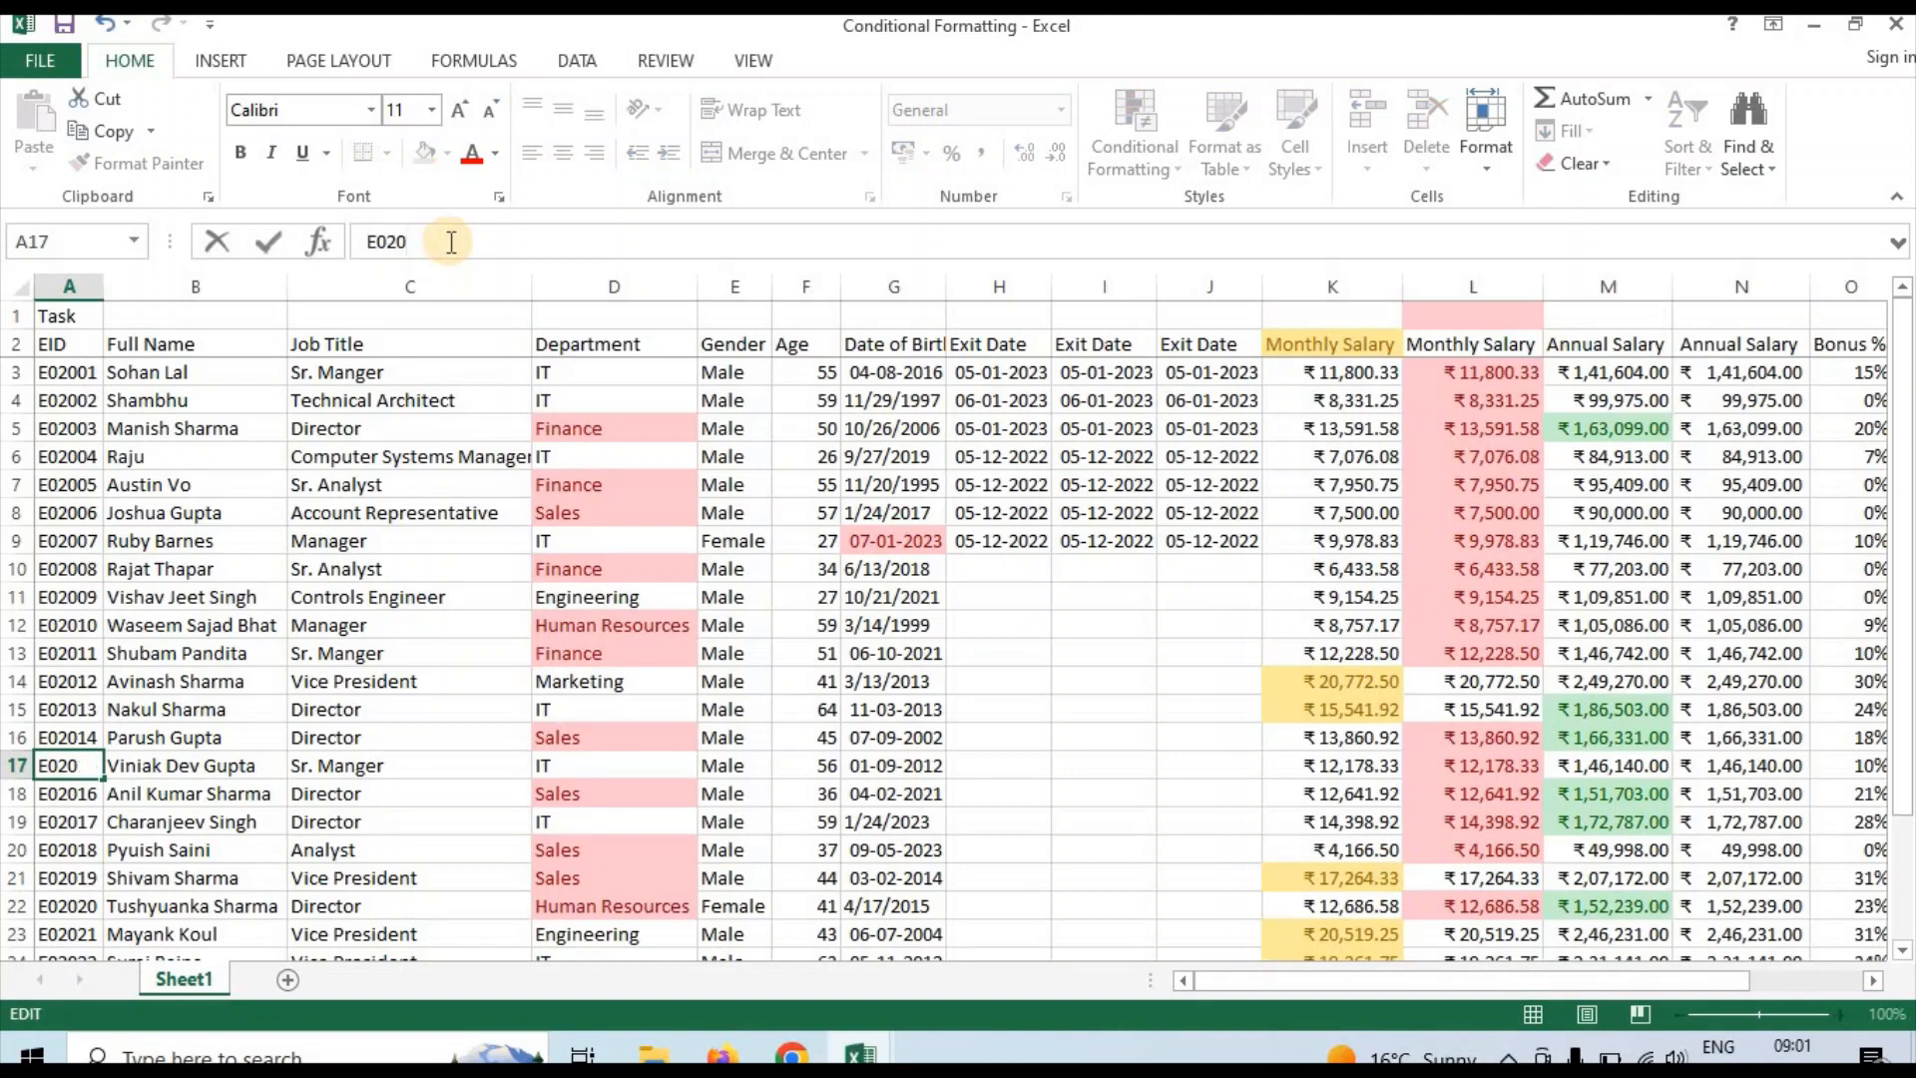
{"action": "type", "text": "01"}
{"action": "key", "text": "Return"}
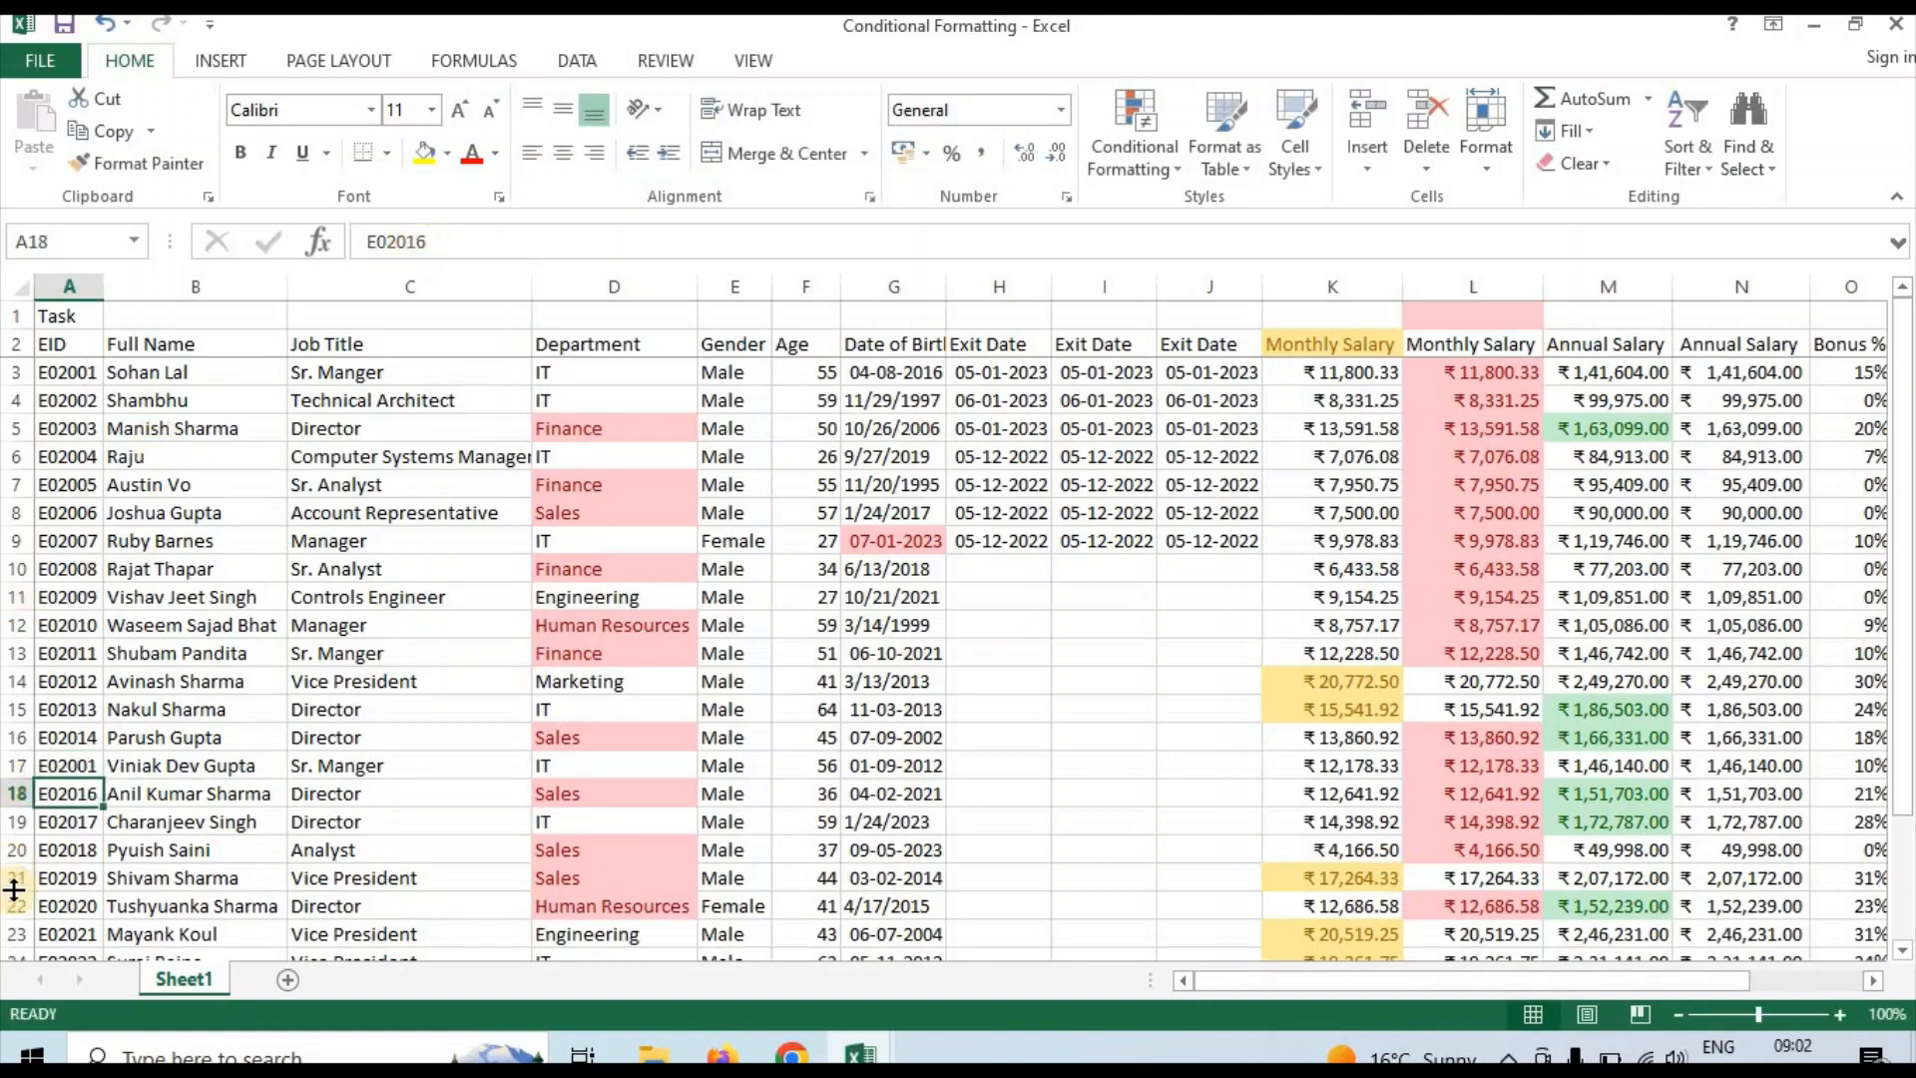
{"action": "left_click", "coordinate": [63, 765]}
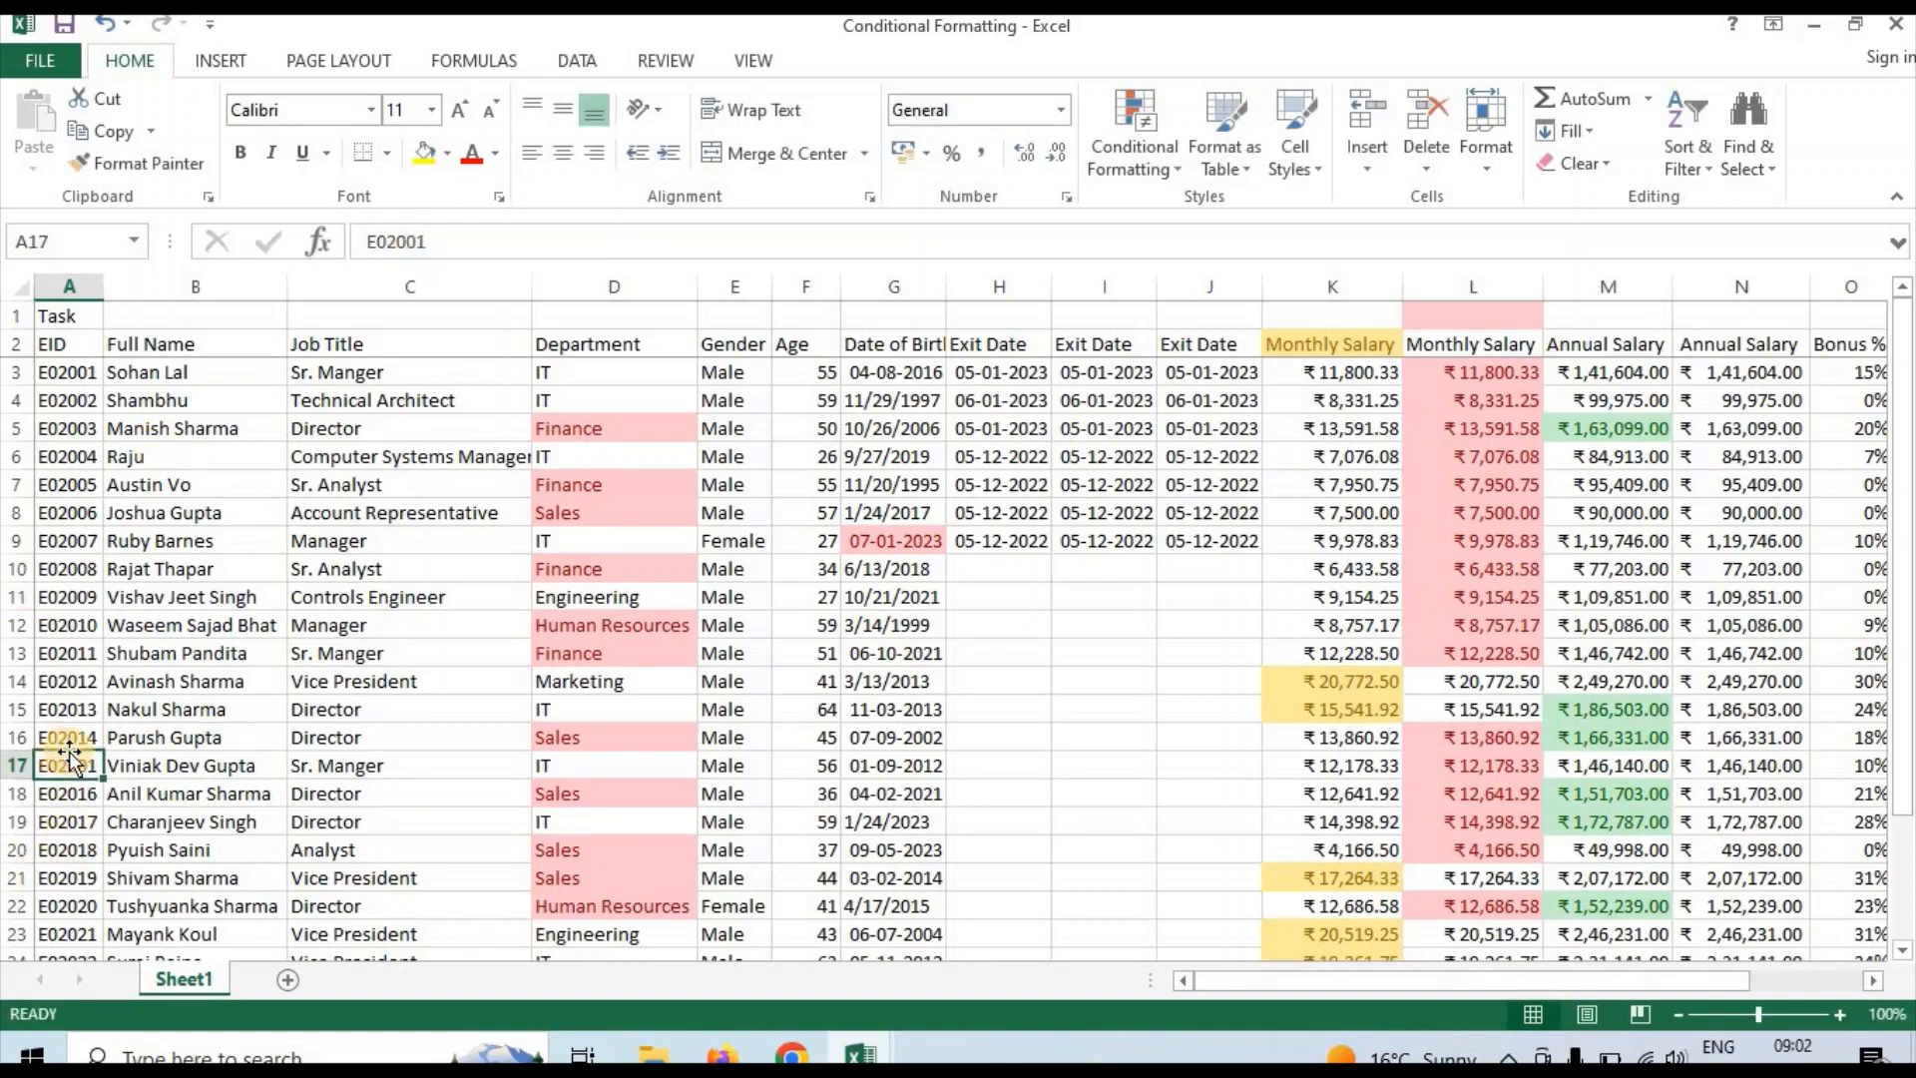
{"action": "left_click", "coordinate": [68, 601]}
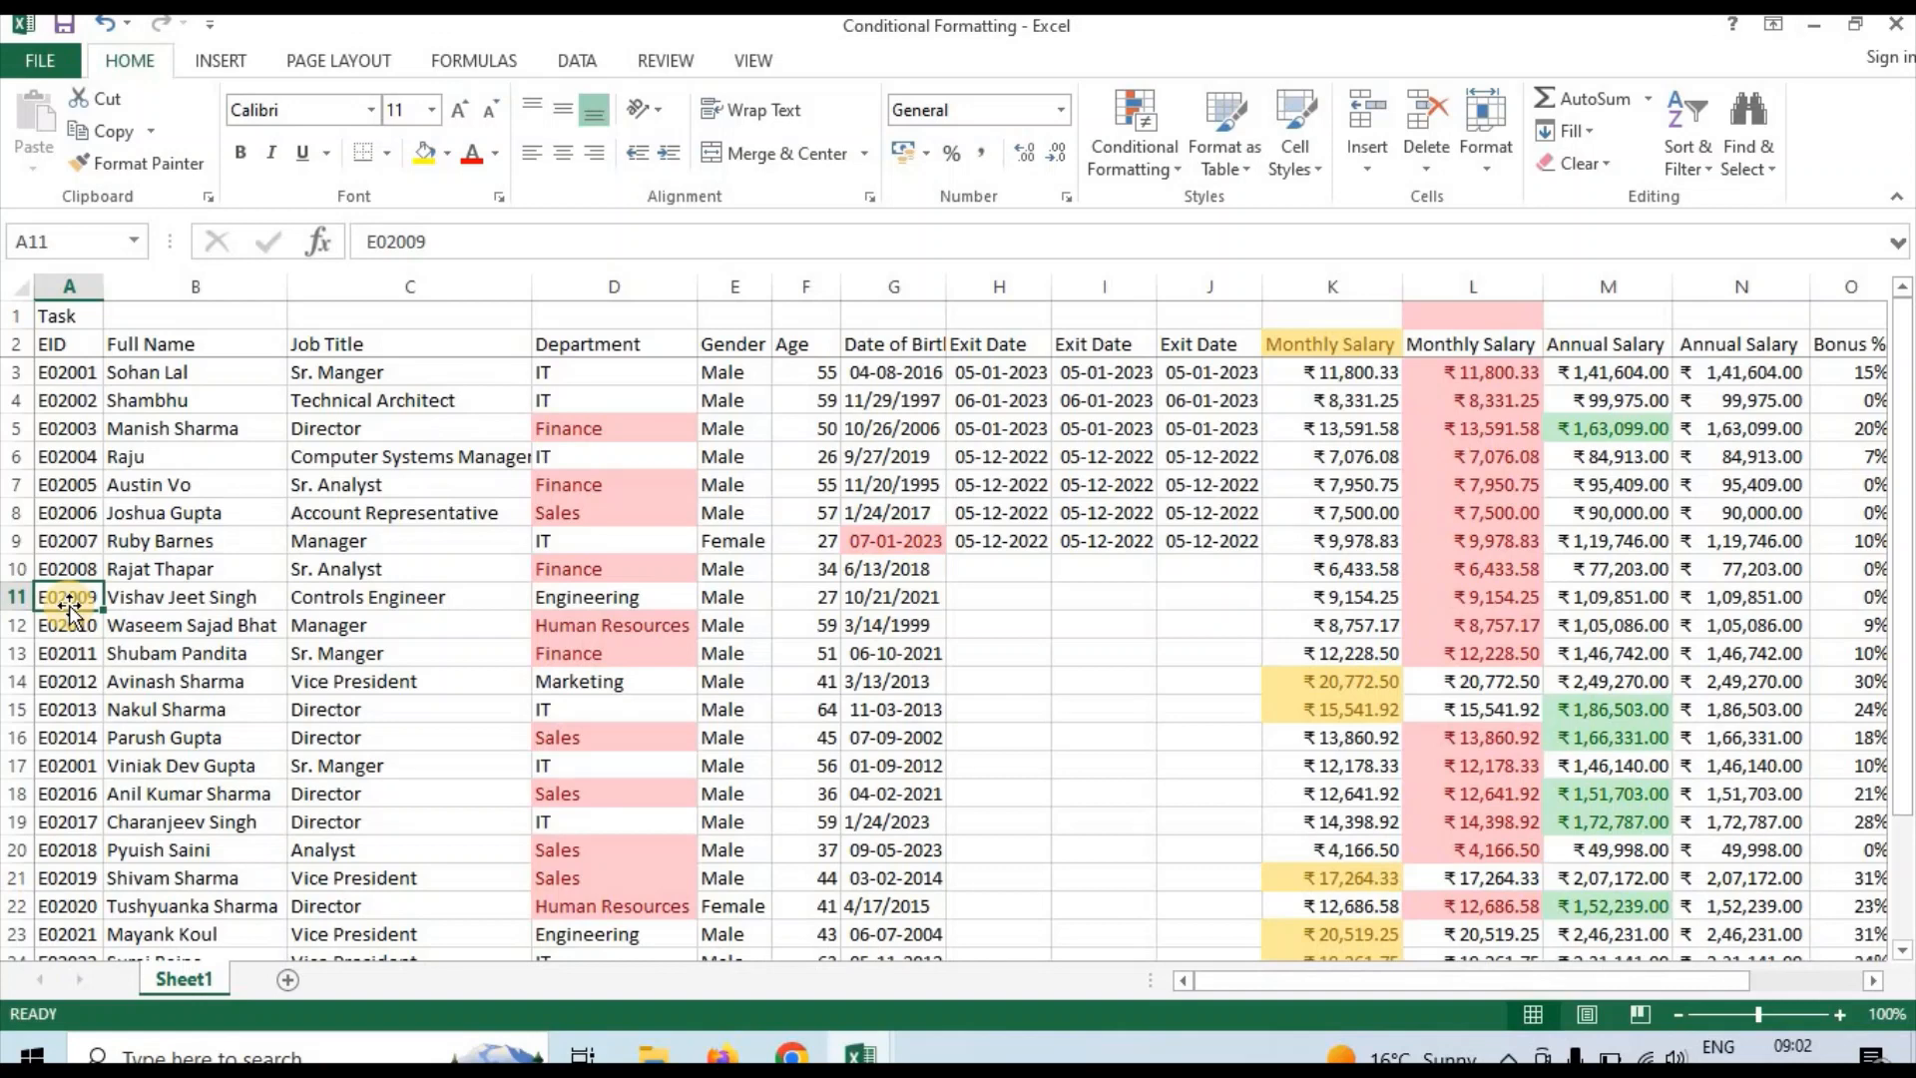
{"action": "left_click", "coordinate": [72, 429]}
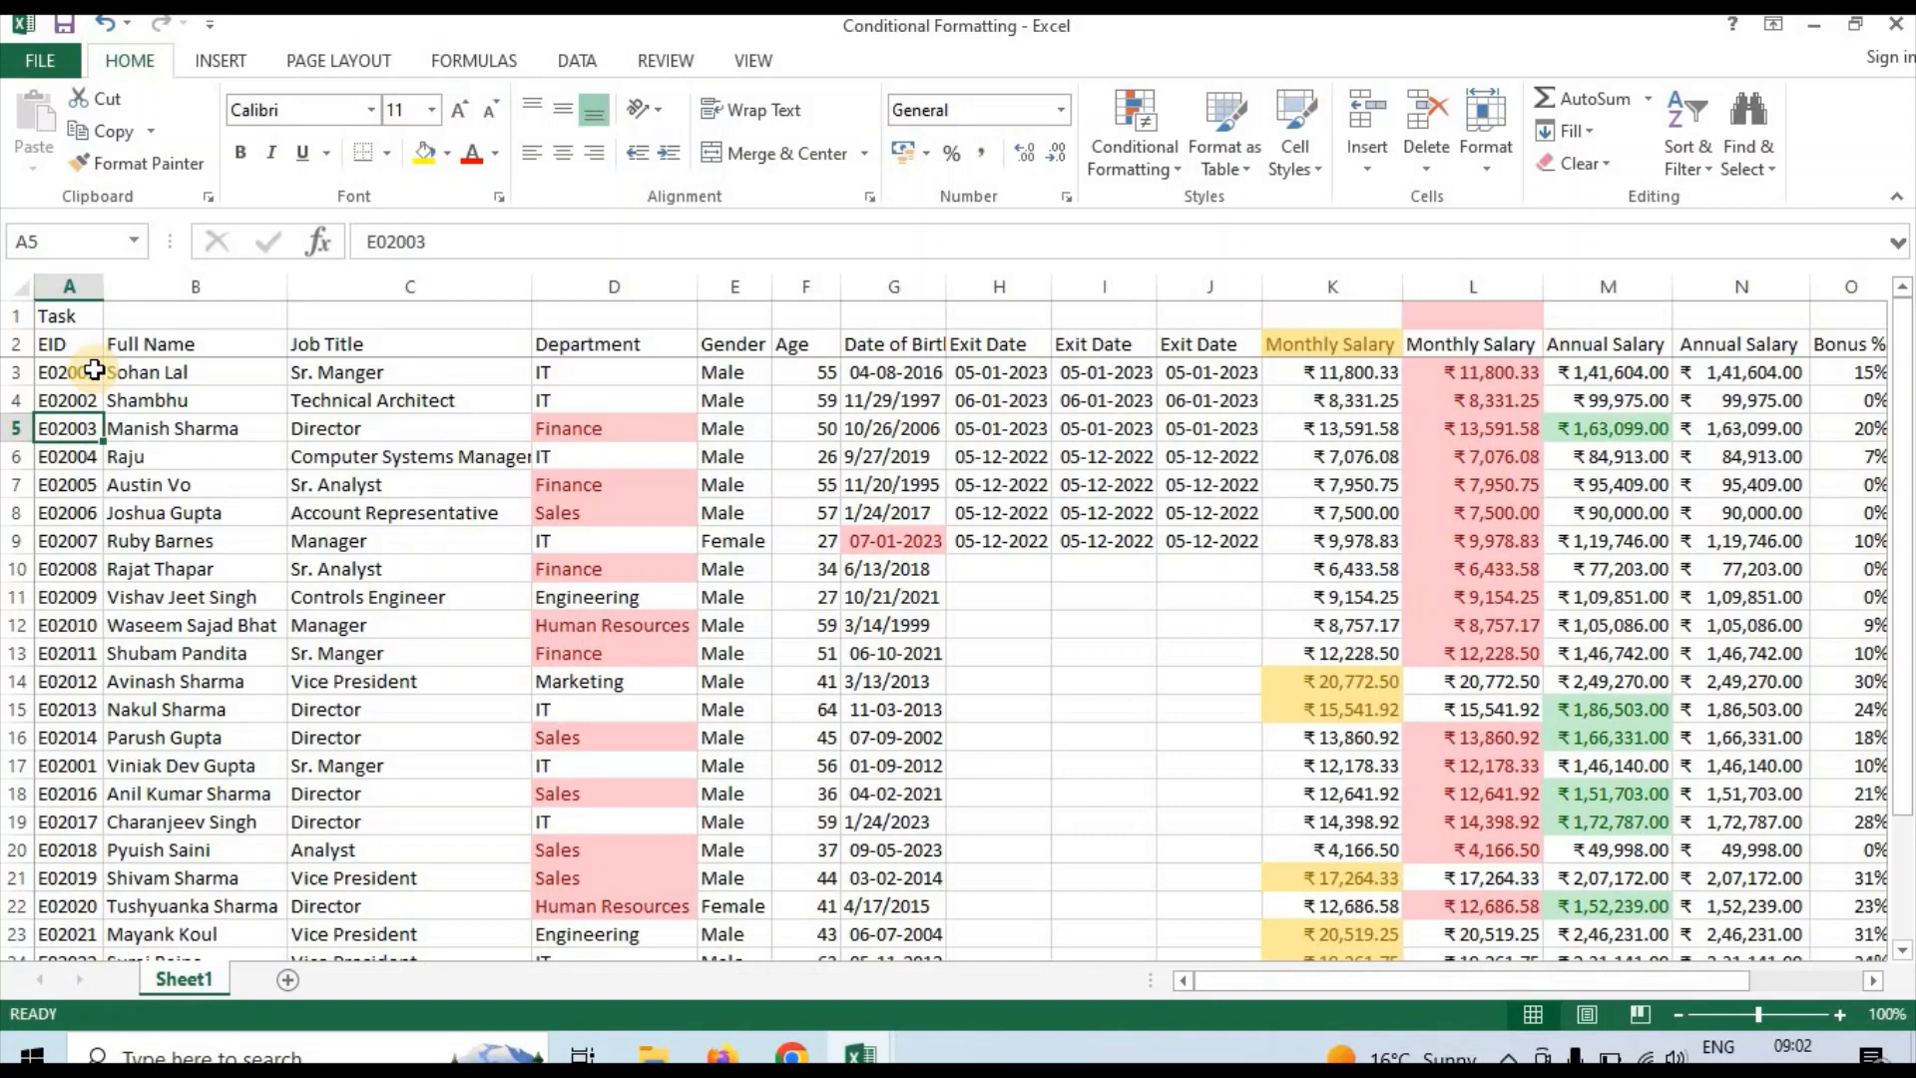
Add a Duplicate Values highlight rule to the whole EID column A with Light Red Fill with Dark Red Text
{"action": "left_click", "coordinate": [69, 280]}
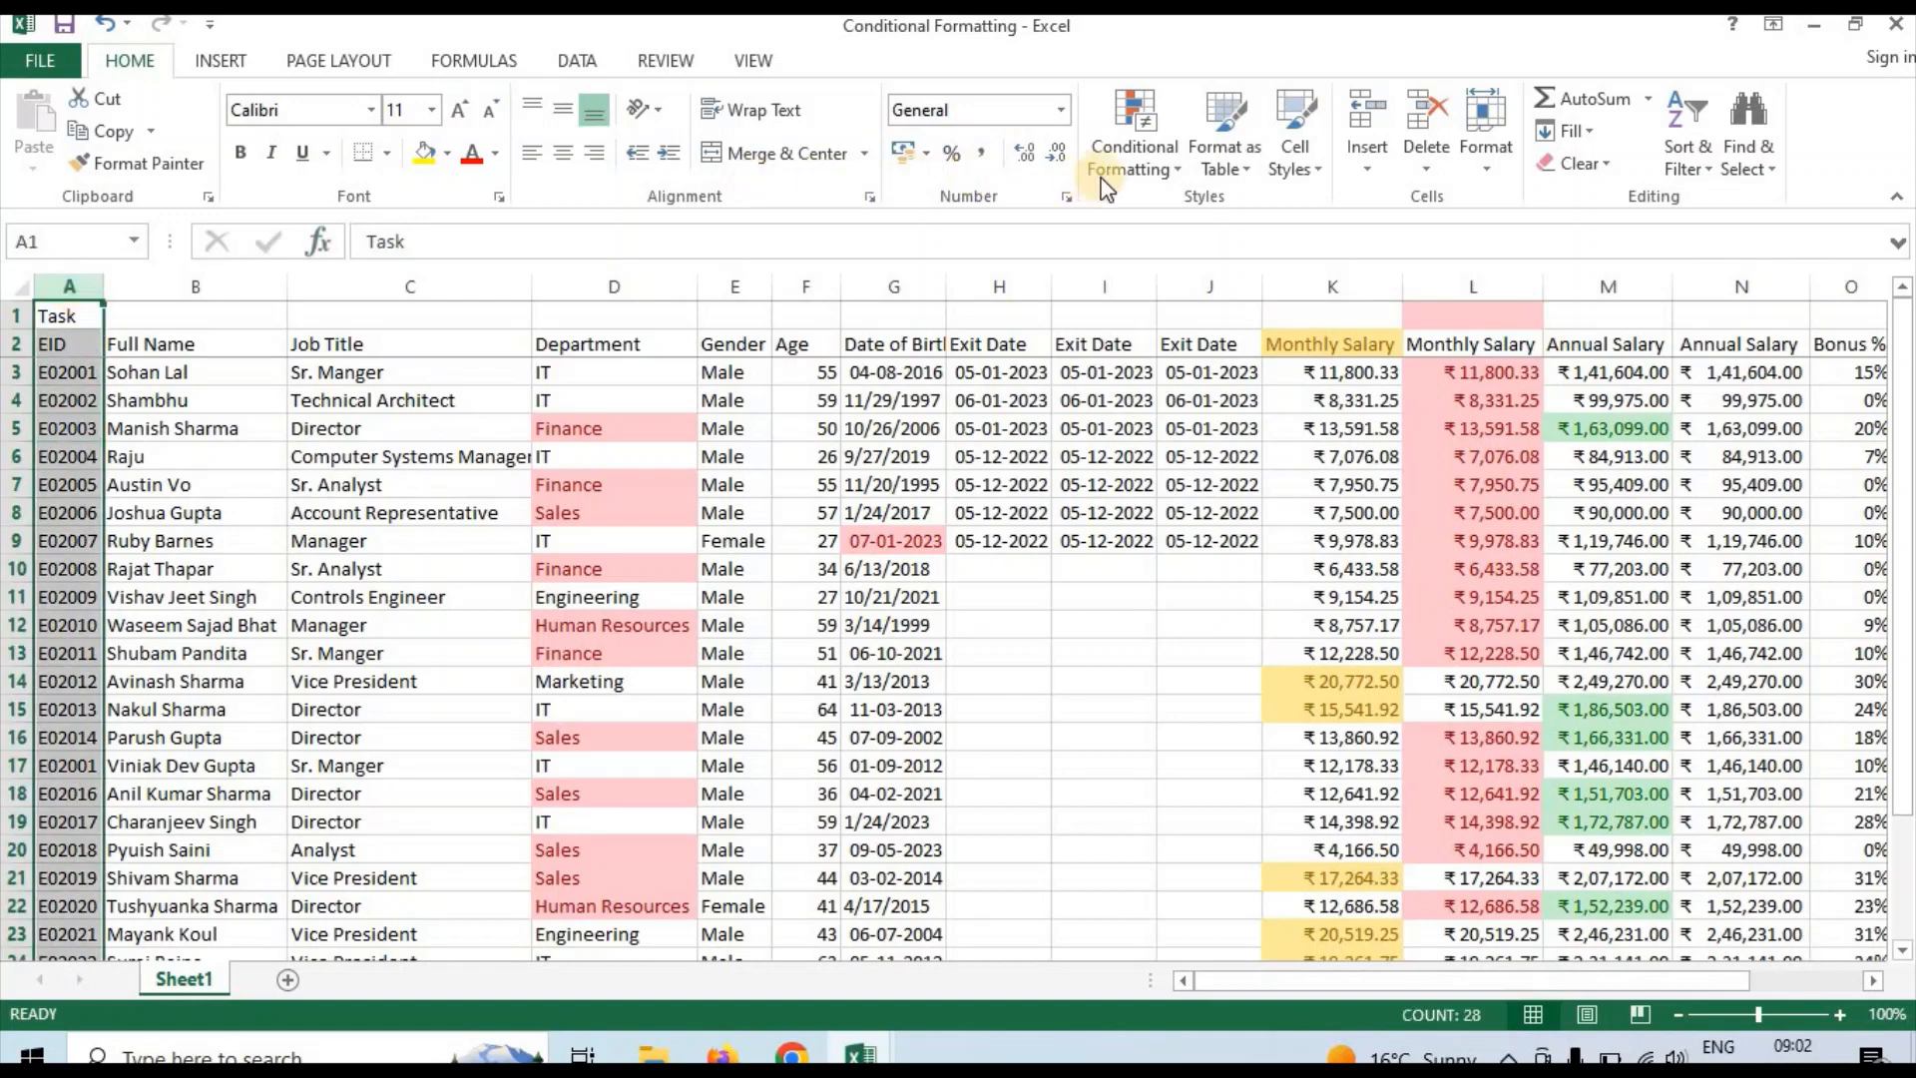
{"action": "left_click", "coordinate": [1148, 168]}
{"action": "mouse_move", "coordinate": [1178, 208]}
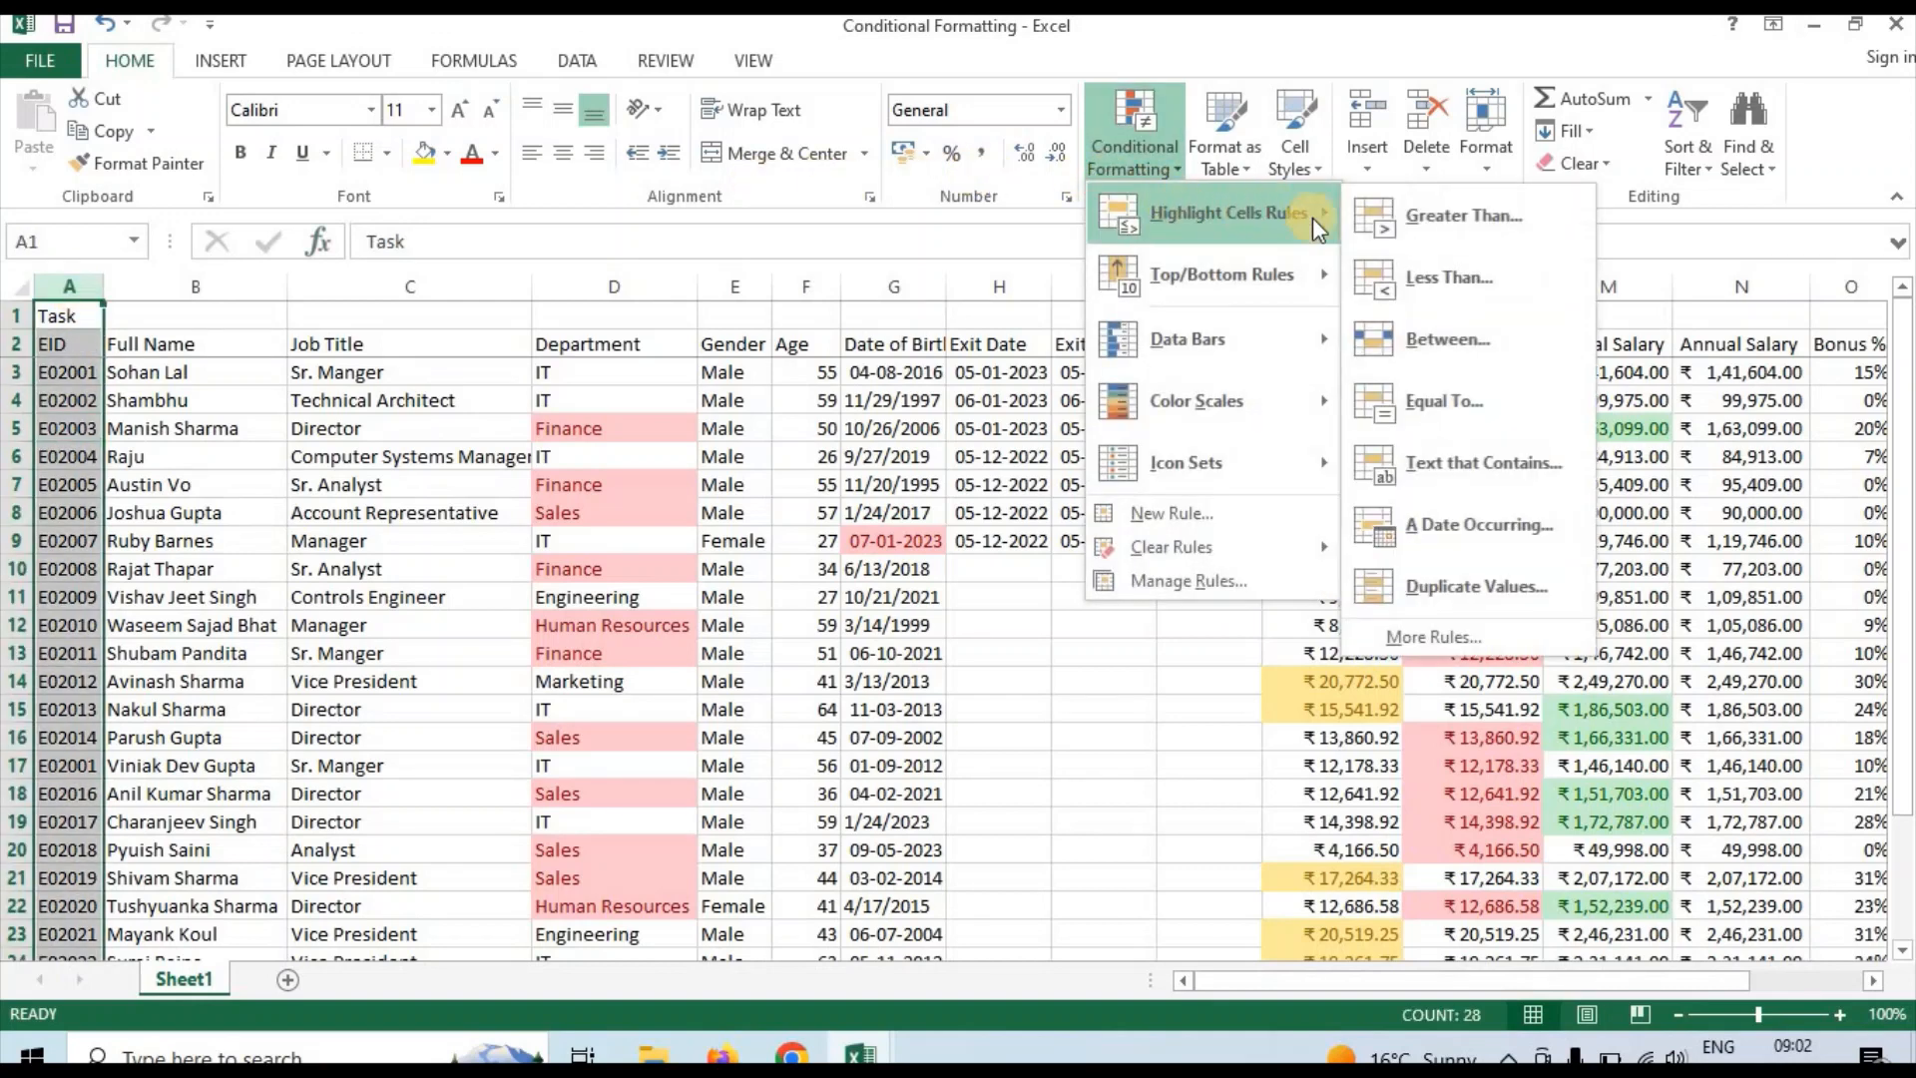
{"action": "left_click", "coordinate": [1434, 585]}
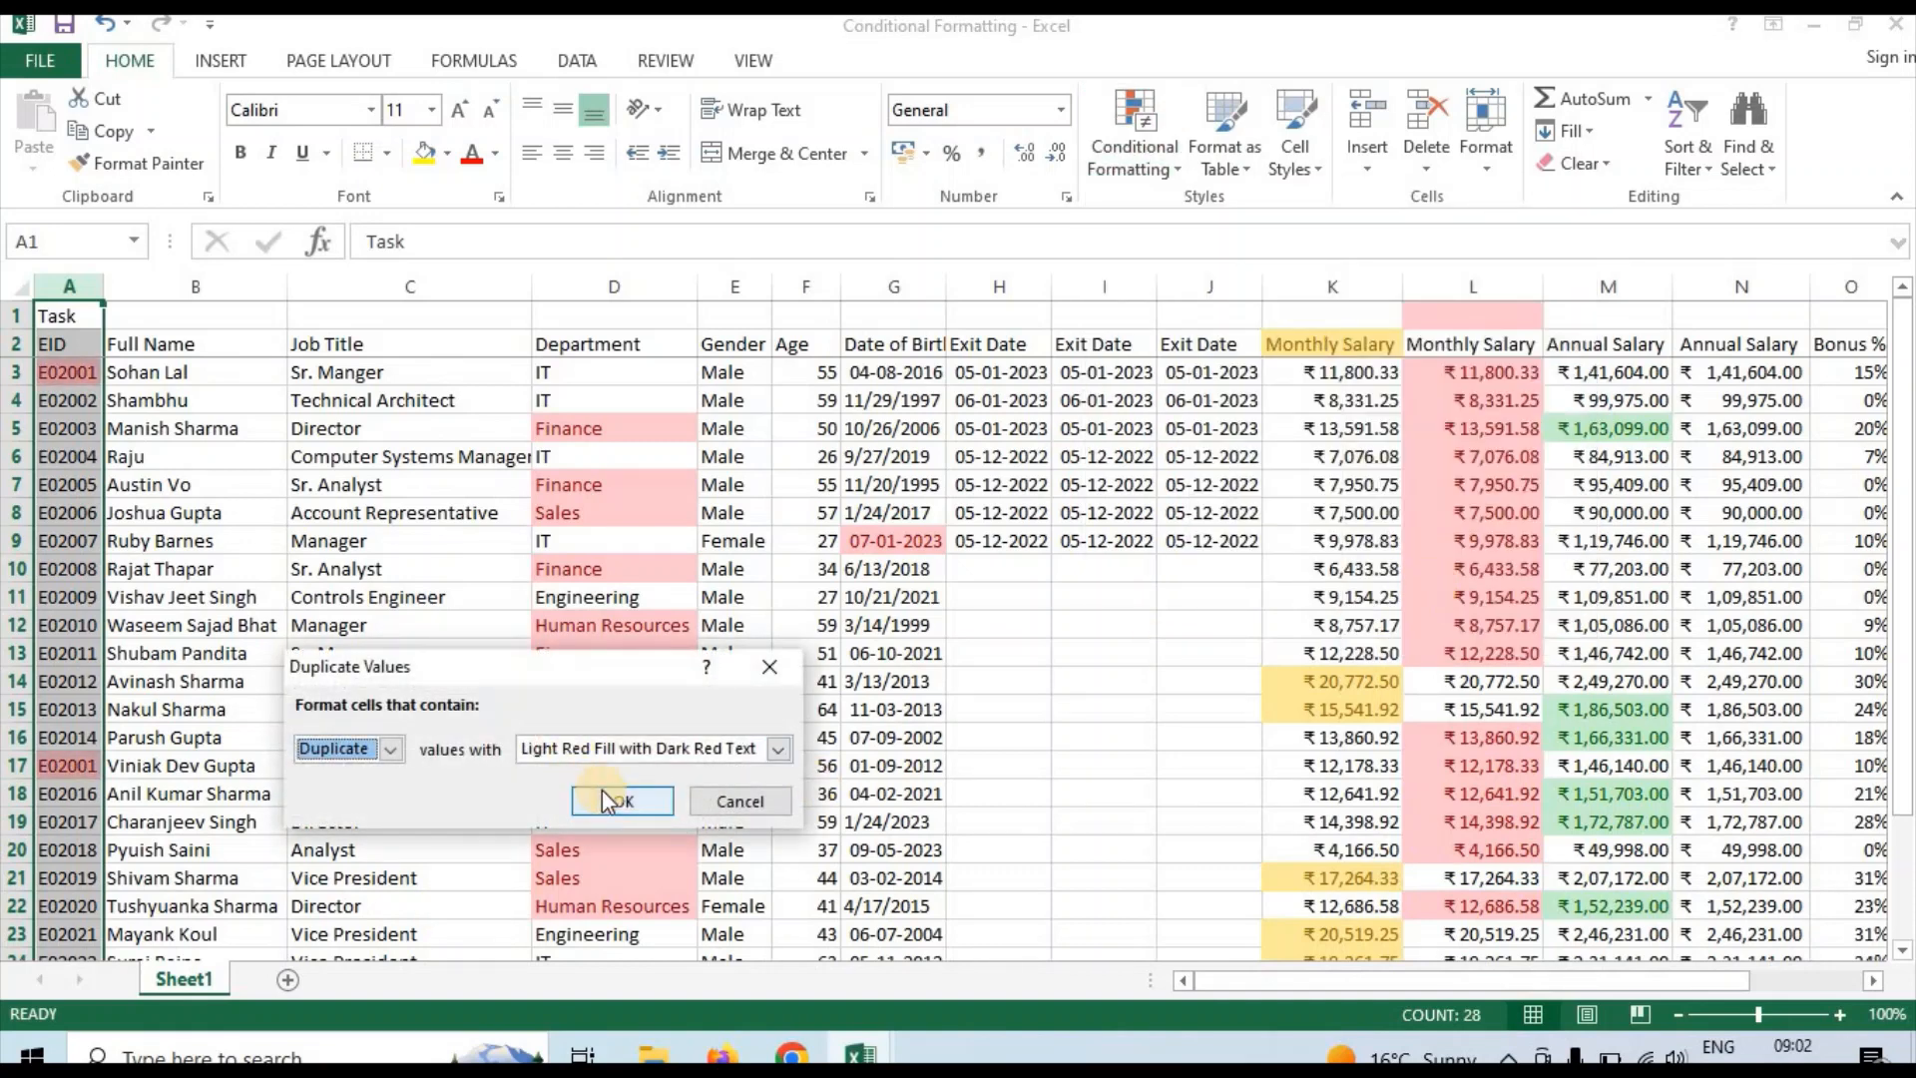
{"action": "left_click", "coordinate": [778, 748]}
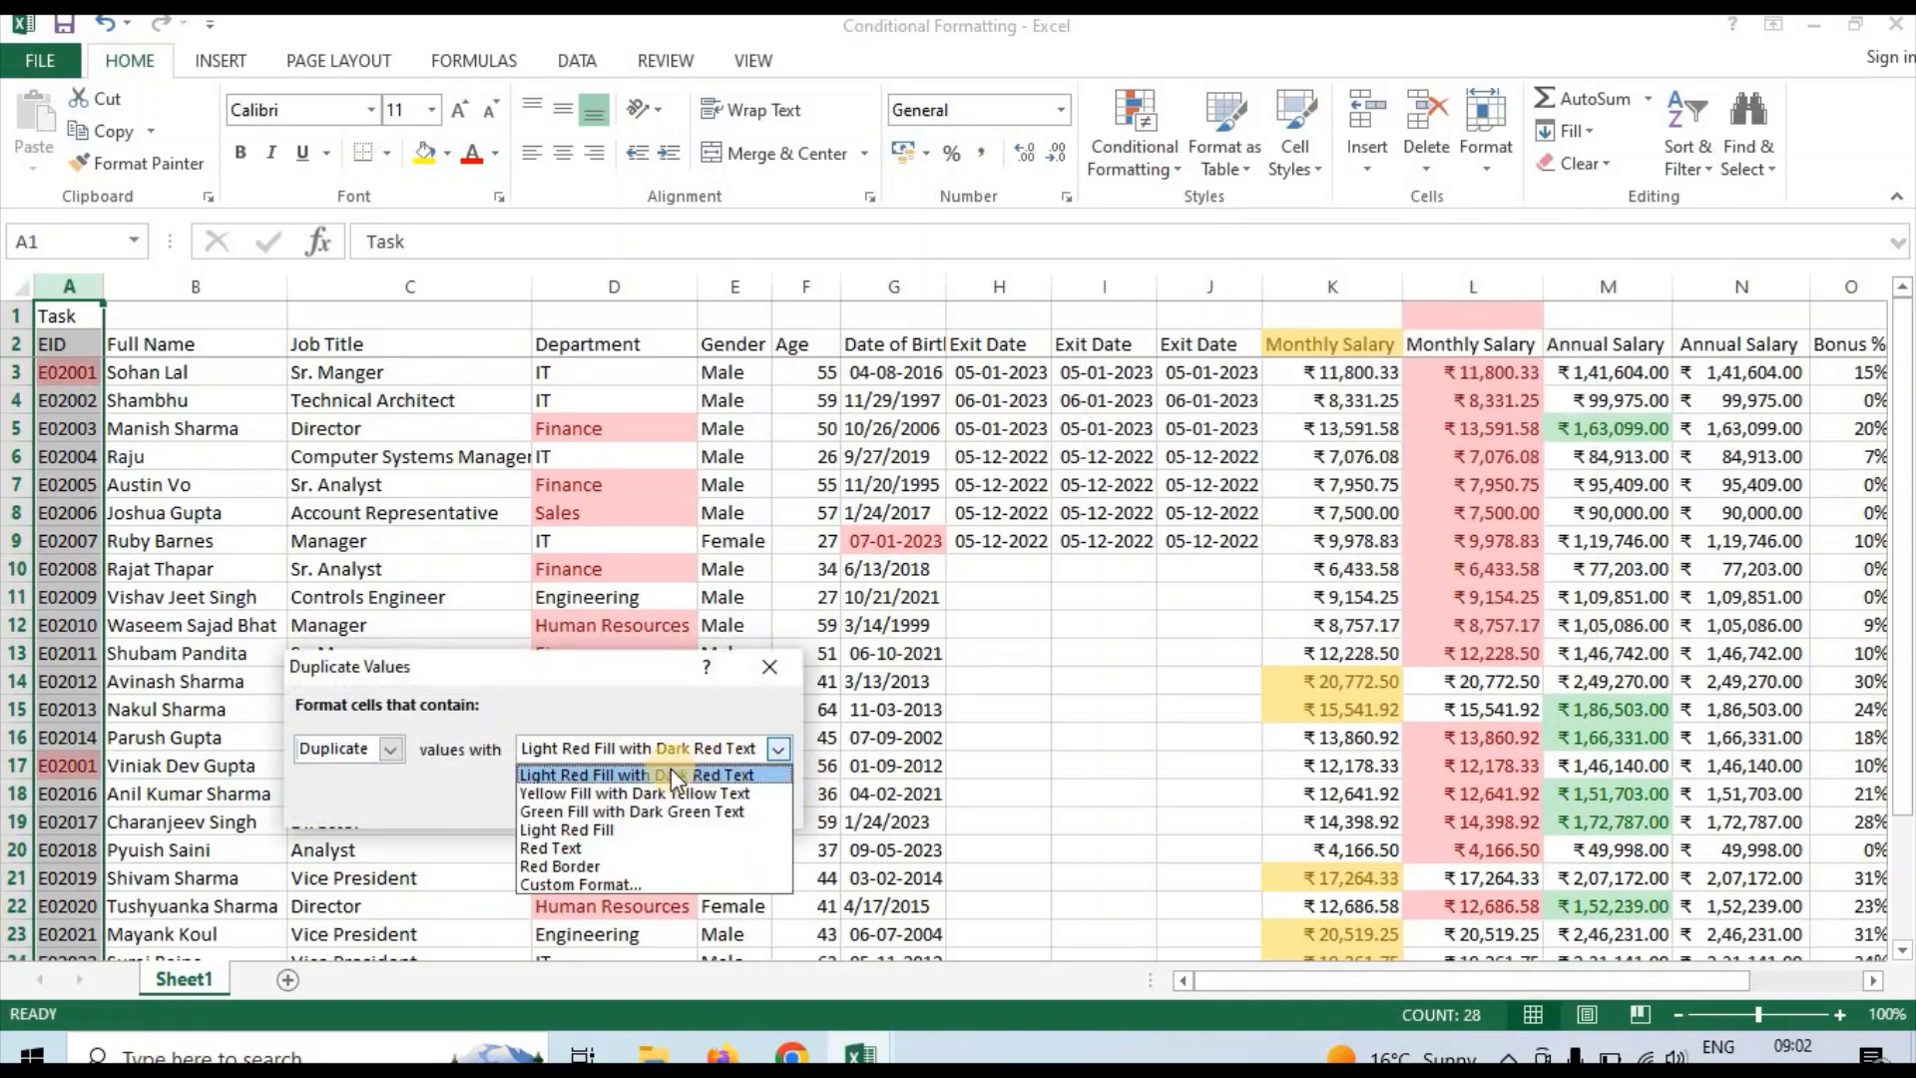
{"action": "left_click", "coordinate": [603, 753]}
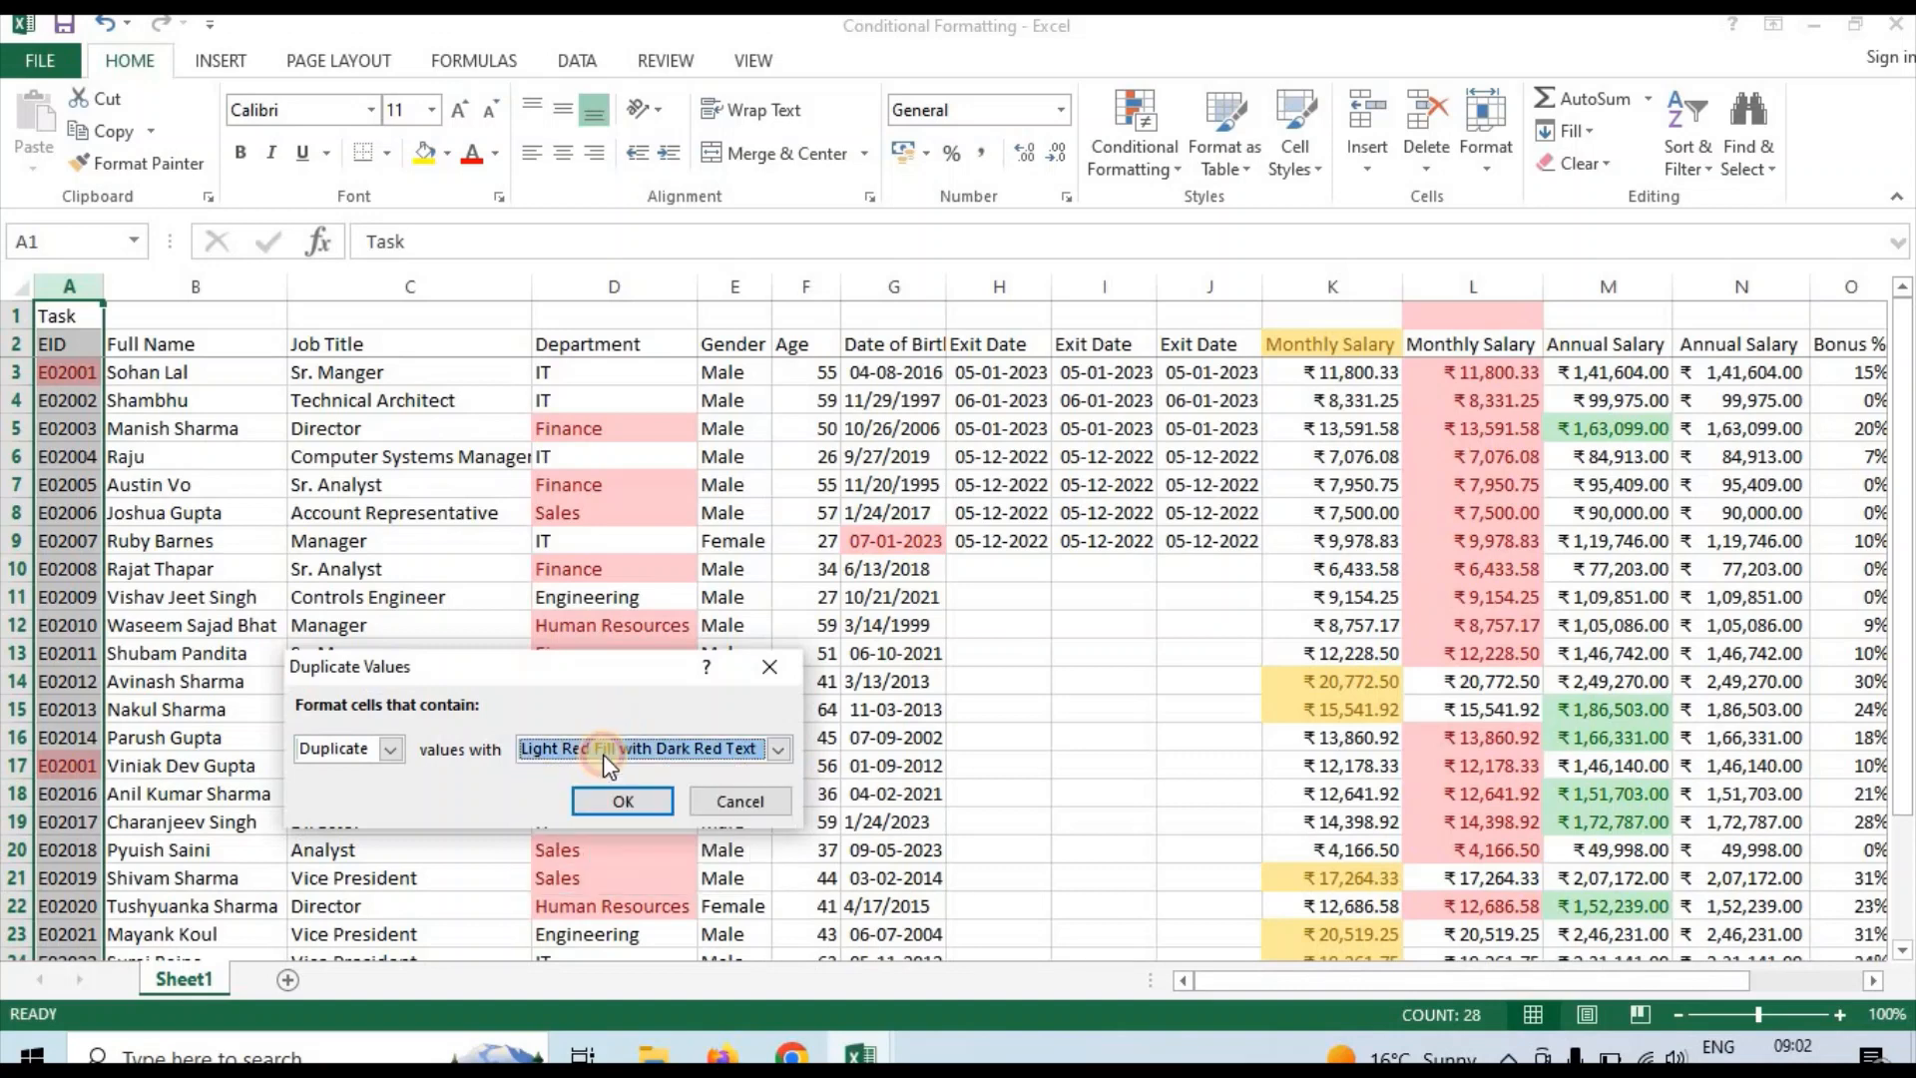
{"action": "left_click", "coordinate": [609, 805]}
Examine the EID column A down to its last entry for cells highlighted by the Duplicate Values rule
{"action": "left_click", "coordinate": [62, 661]}
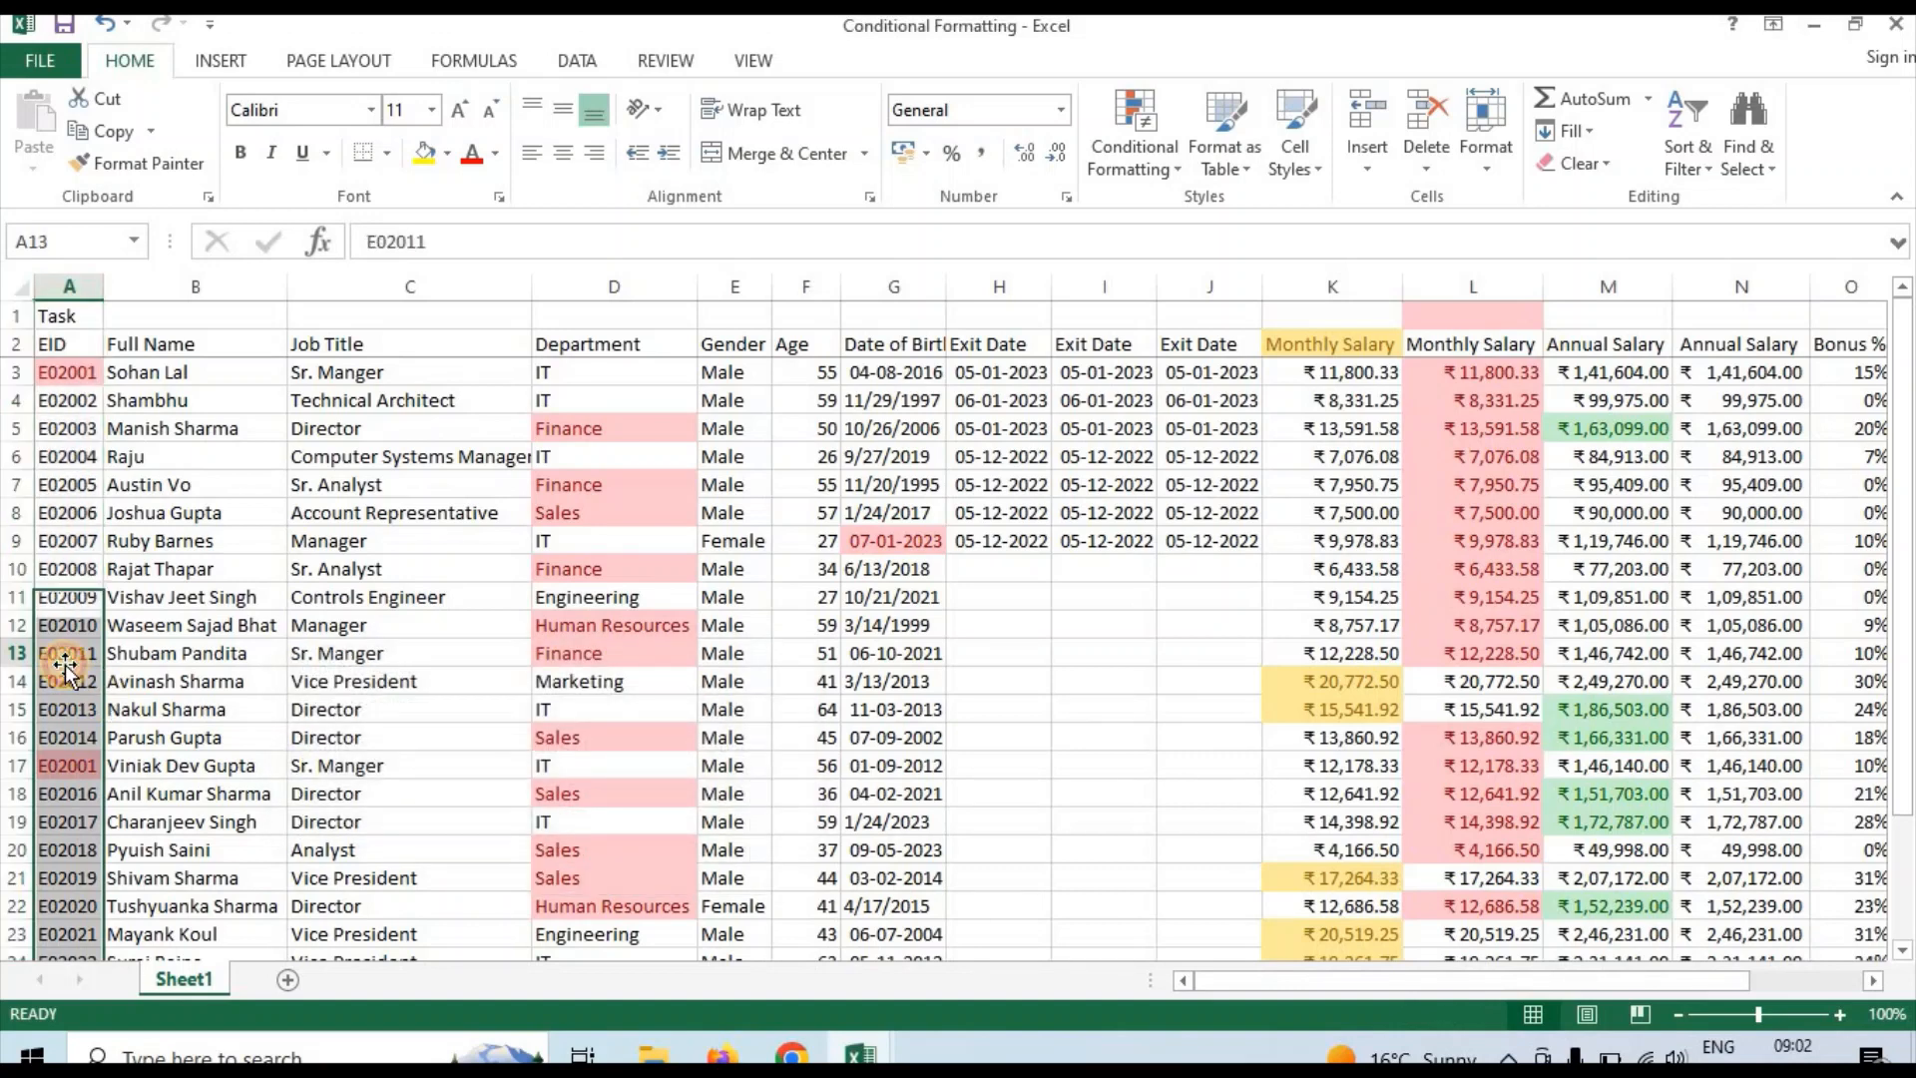
{"action": "key", "text": "Down"}
{"action": "key", "text": "Down"}
{"action": "key", "text": "Down"}
{"action": "key", "text": "Down"}
{"action": "key", "text": "Down"}
{"action": "key", "text": "Down"}
{"action": "key", "text": "Down"}
{"action": "key", "text": "Down"}
{"action": "key", "text": "Down"}
{"action": "key", "text": "Down"}
{"action": "key", "text": "Down"}
{"action": "key", "text": "Down"}
{"action": "key", "text": "Down"}
{"action": "key", "text": "Down"}
{"action": "key", "text": "Down"}
{"action": "key", "text": "Down"}
{"action": "key", "text": "Down"}
{"action": "key", "text": "Down"}
{"action": "key", "text": "Down"}
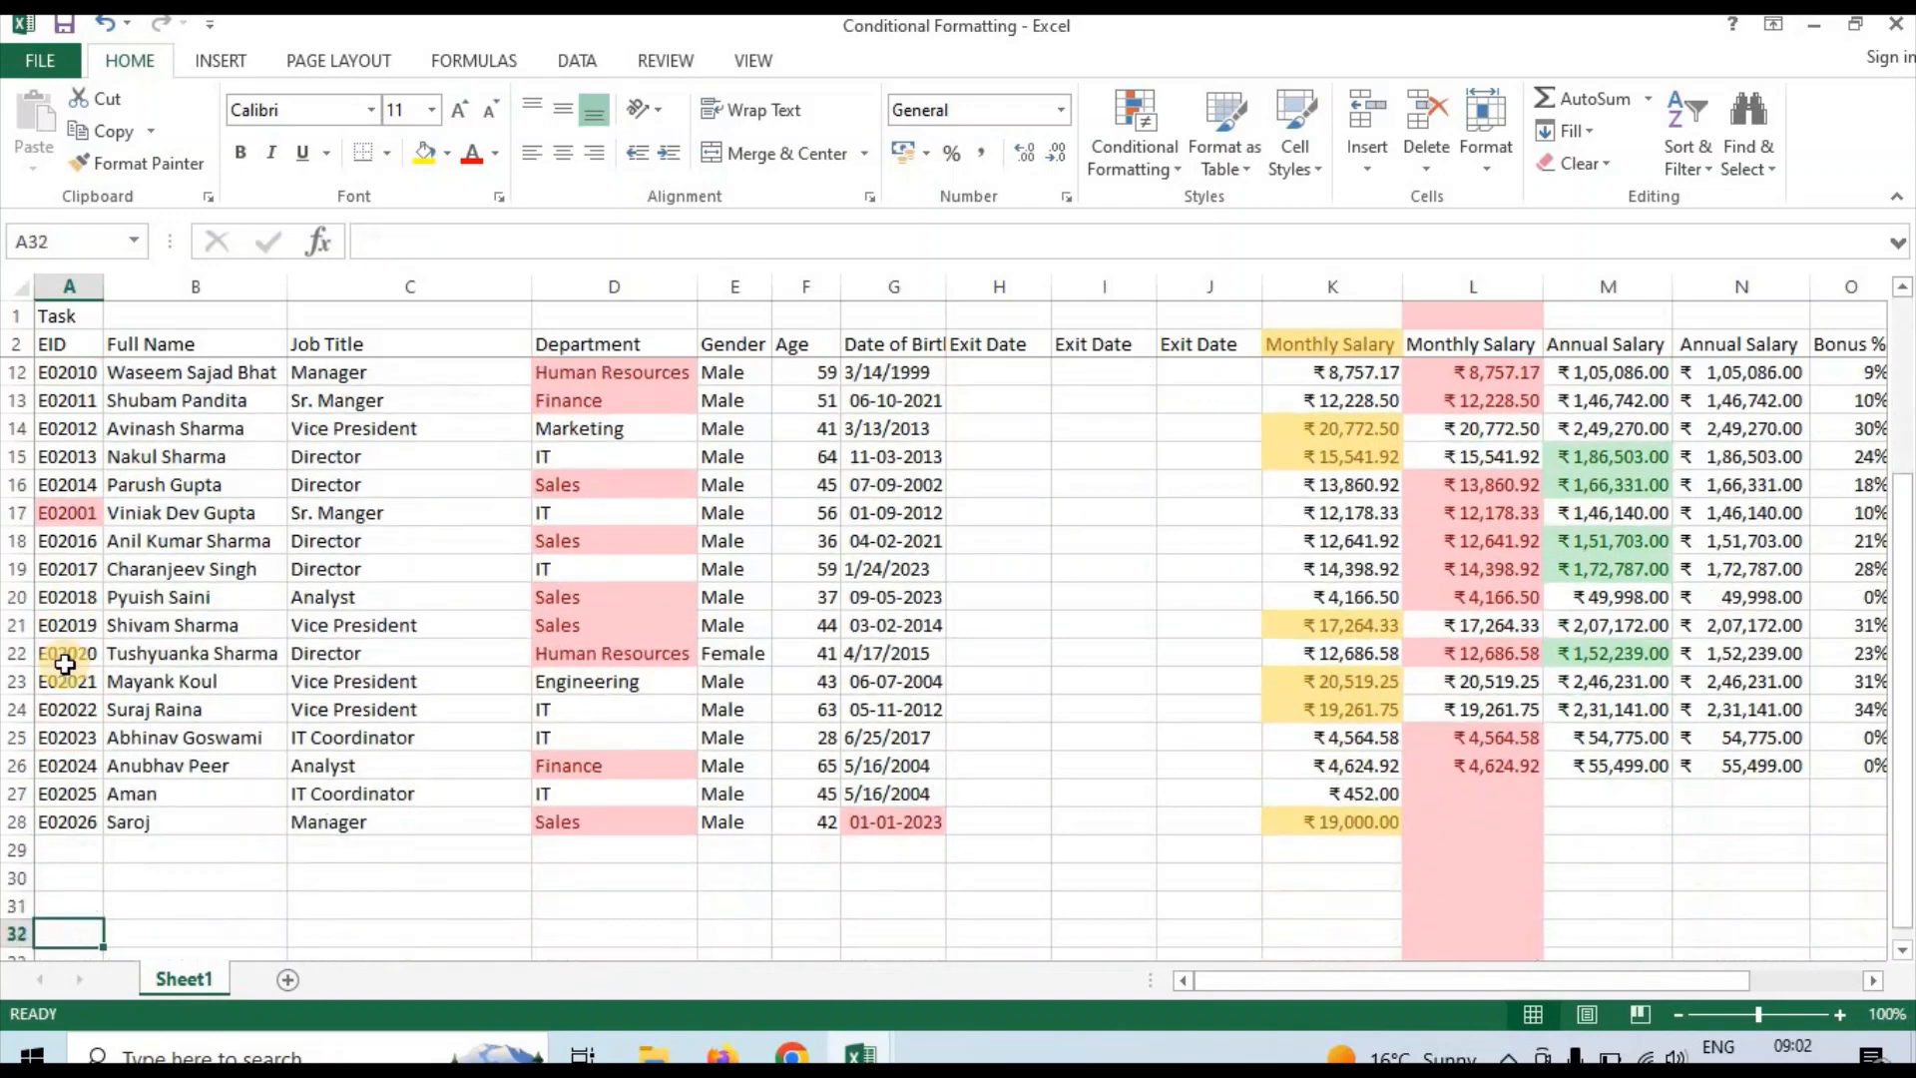
{"action": "key", "text": "Up"}
{"action": "key", "text": "Up"}
{"action": "key", "text": "Up"}
{"action": "key", "text": "Up"}
{"action": "key", "text": "Up"}
{"action": "key", "text": "Up"}
{"action": "key", "text": "Up"}
{"action": "key", "text": "Up"}
{"action": "key", "text": "Up"}
{"action": "key", "text": "Up"}
{"action": "key", "text": "Up"}
{"action": "key", "text": "Up"}
{"action": "key", "text": "Up"}
{"action": "key", "text": "Up"}
{"action": "key", "text": "Up"}
{"action": "key", "text": "Up"}
{"action": "key", "text": "Up"}
{"action": "key", "text": "Up"}
{"action": "key", "text": "Up"}
{"action": "key", "text": "Up"}
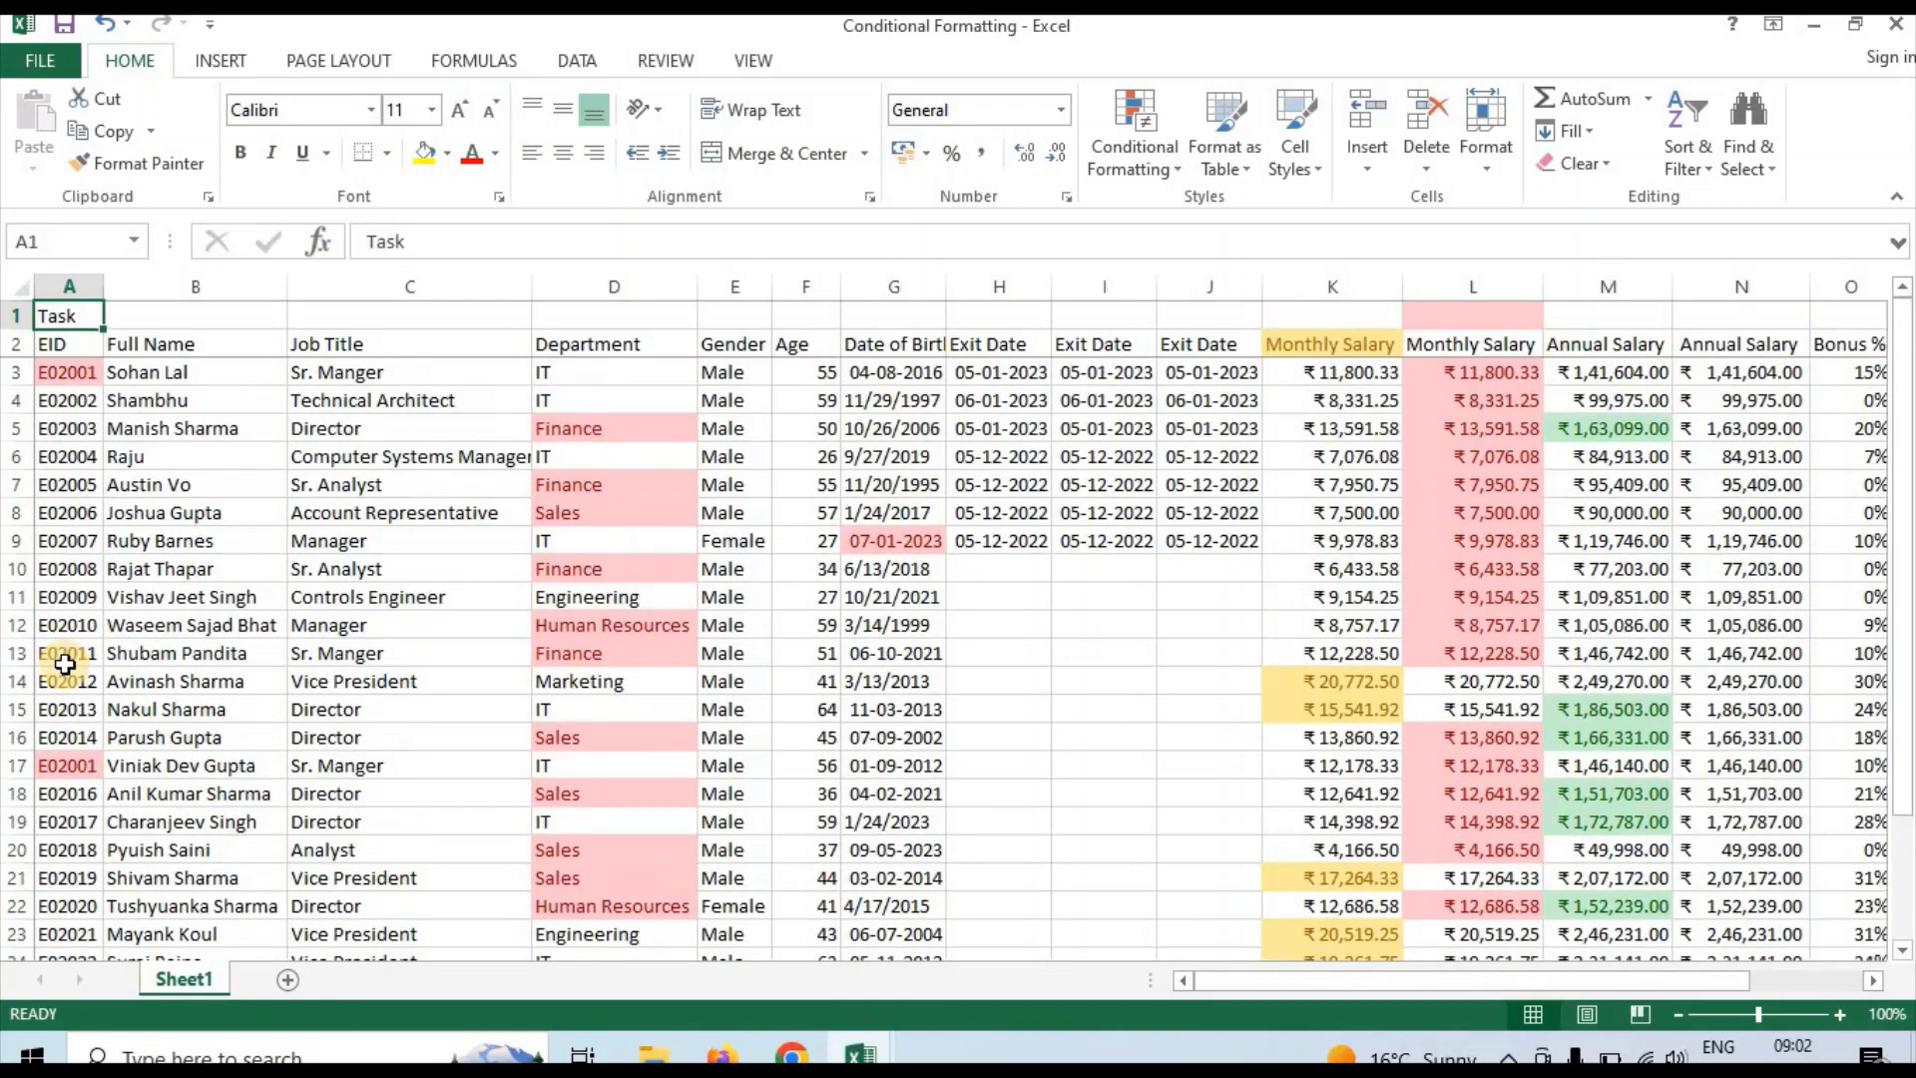
{"action": "key", "text": "Down"}
{"action": "key", "text": "Down"}
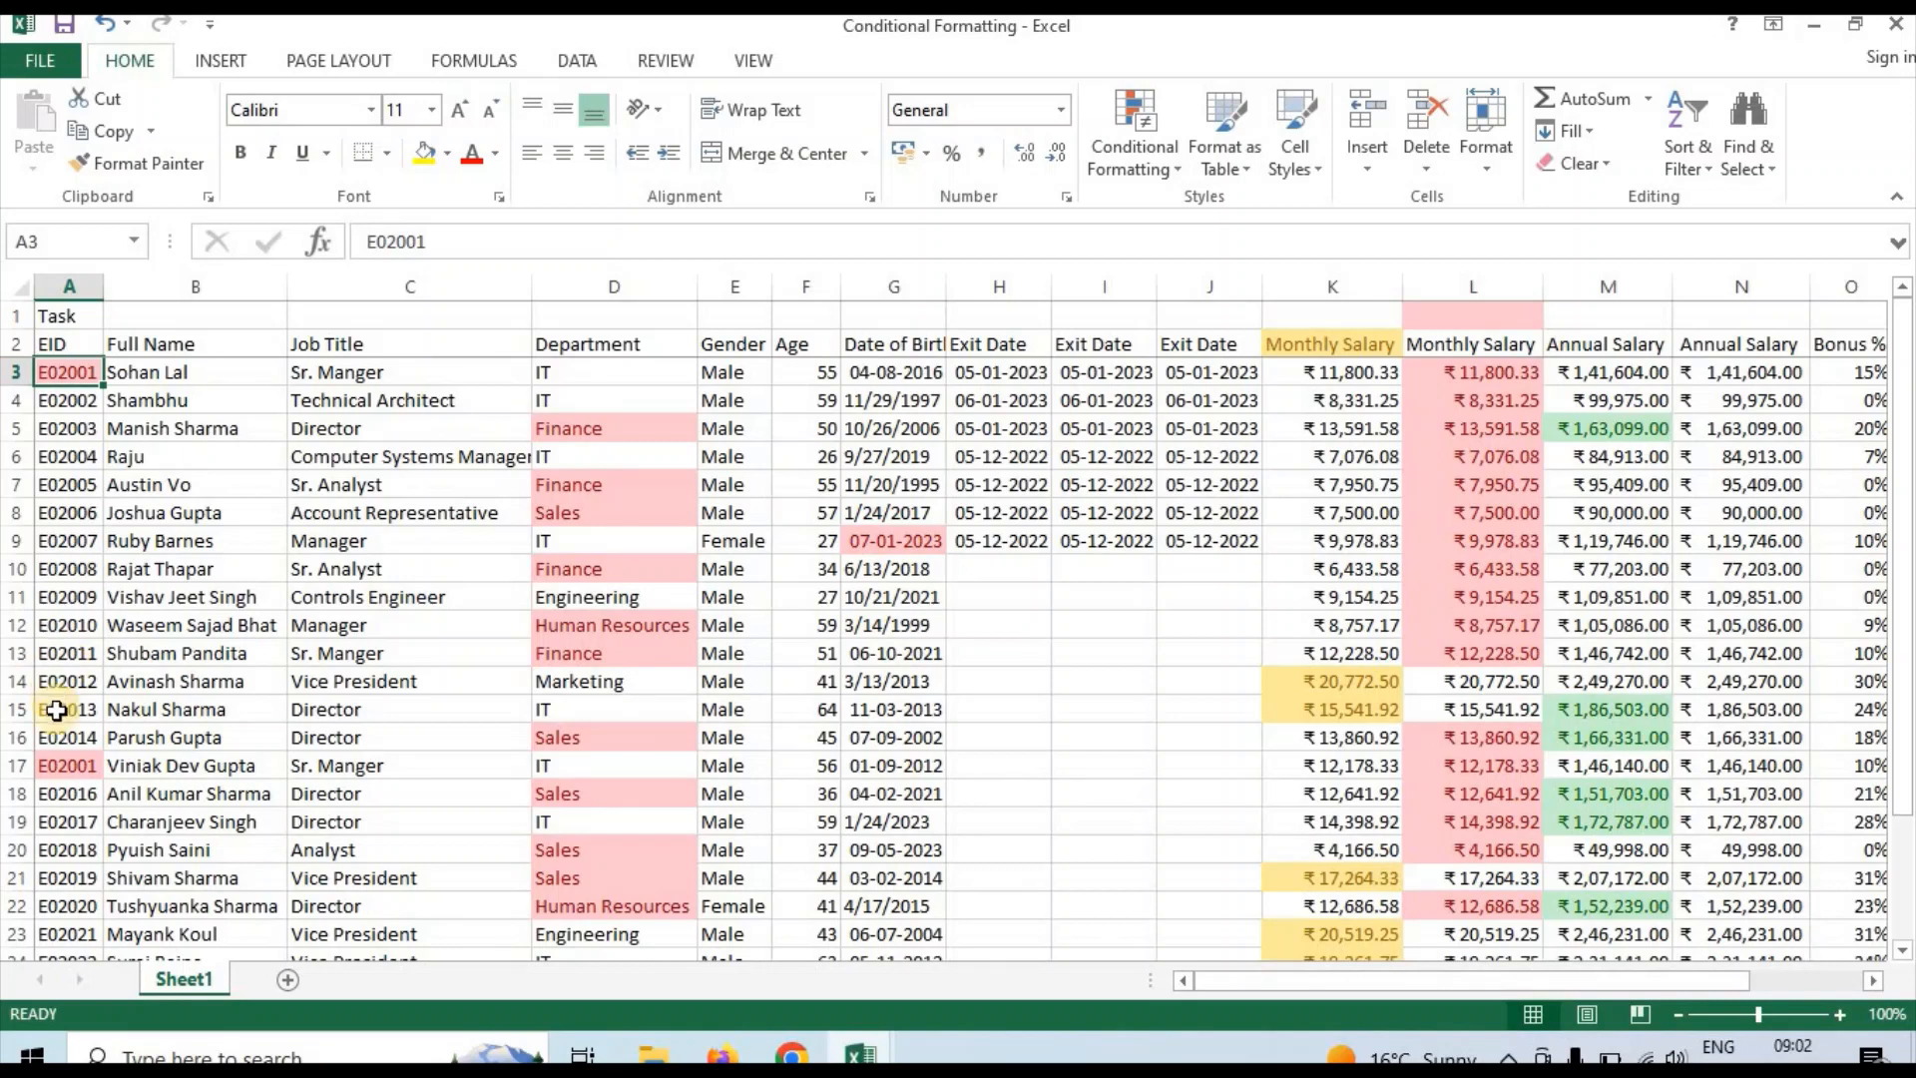
{"action": "left_click", "coordinate": [74, 763]}
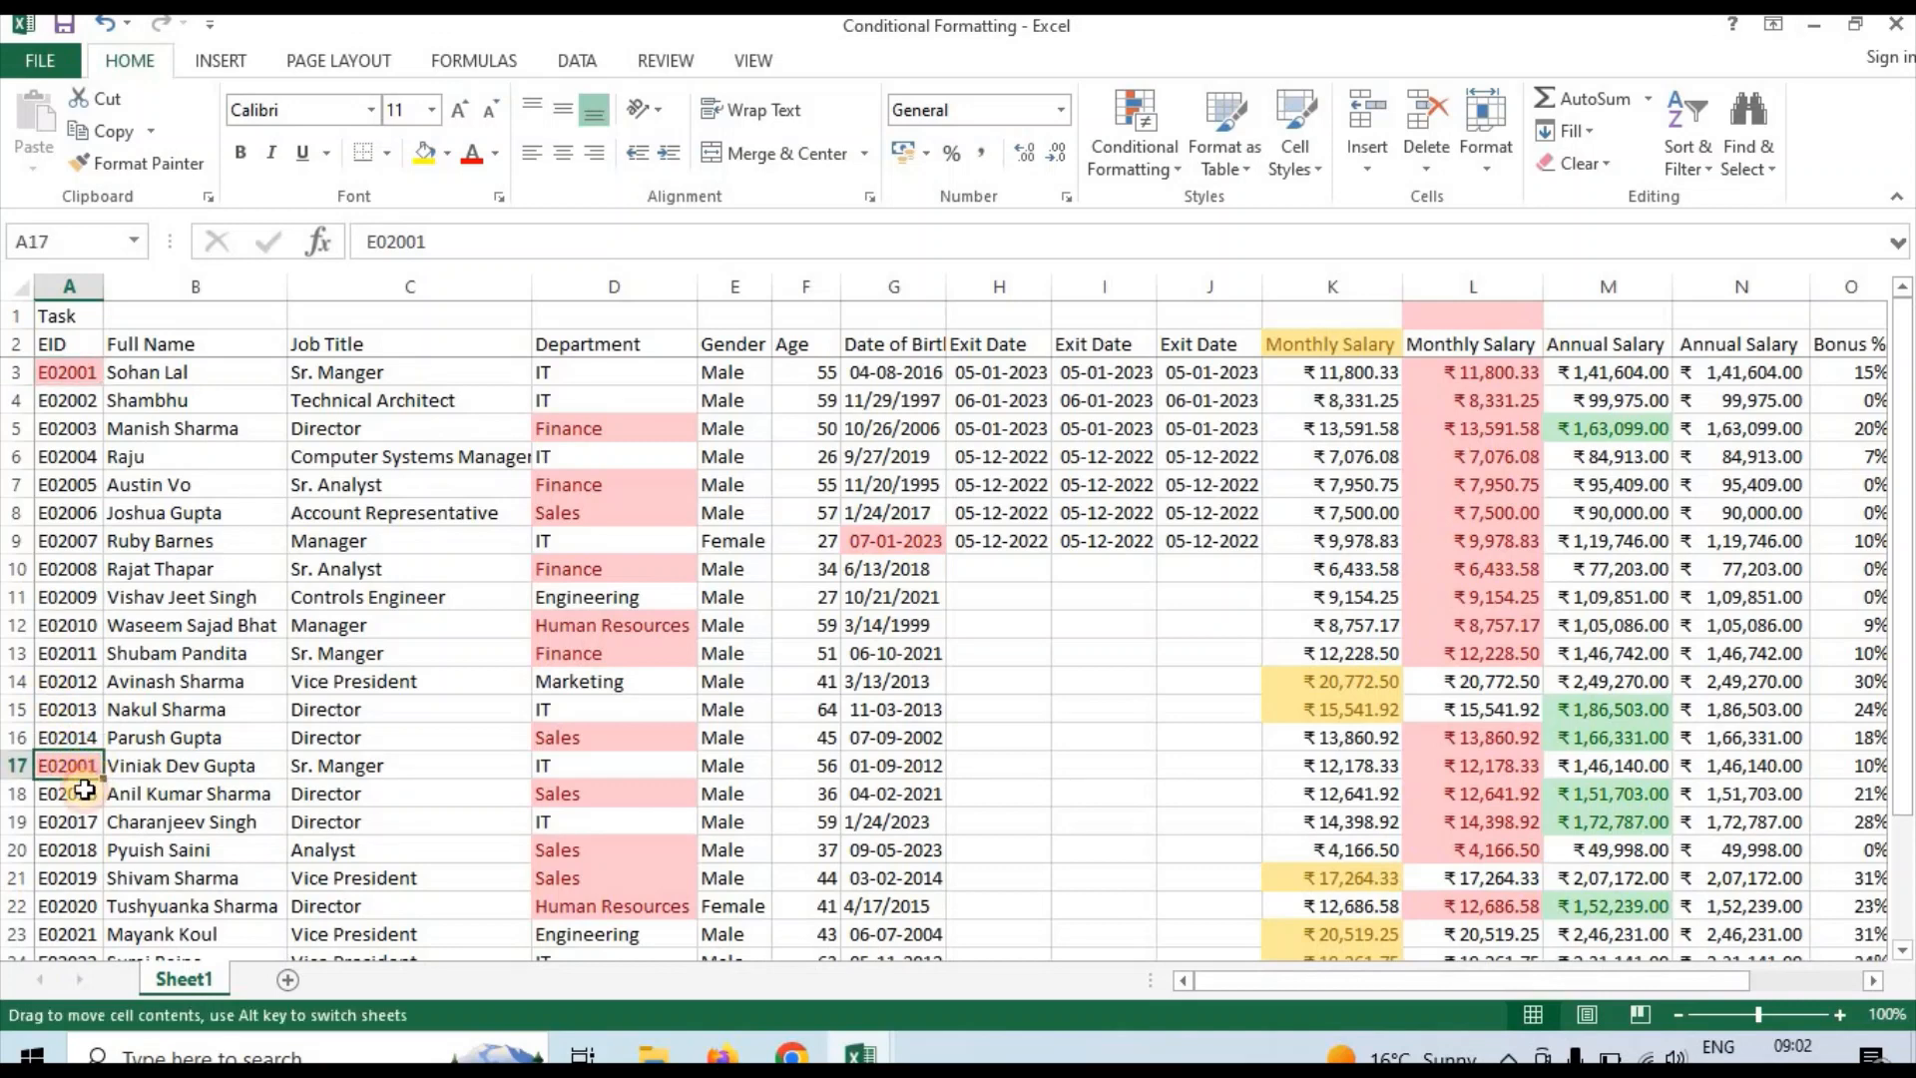
{"action": "left_click", "coordinate": [86, 794]}
{"action": "left_click", "coordinate": [82, 747]}
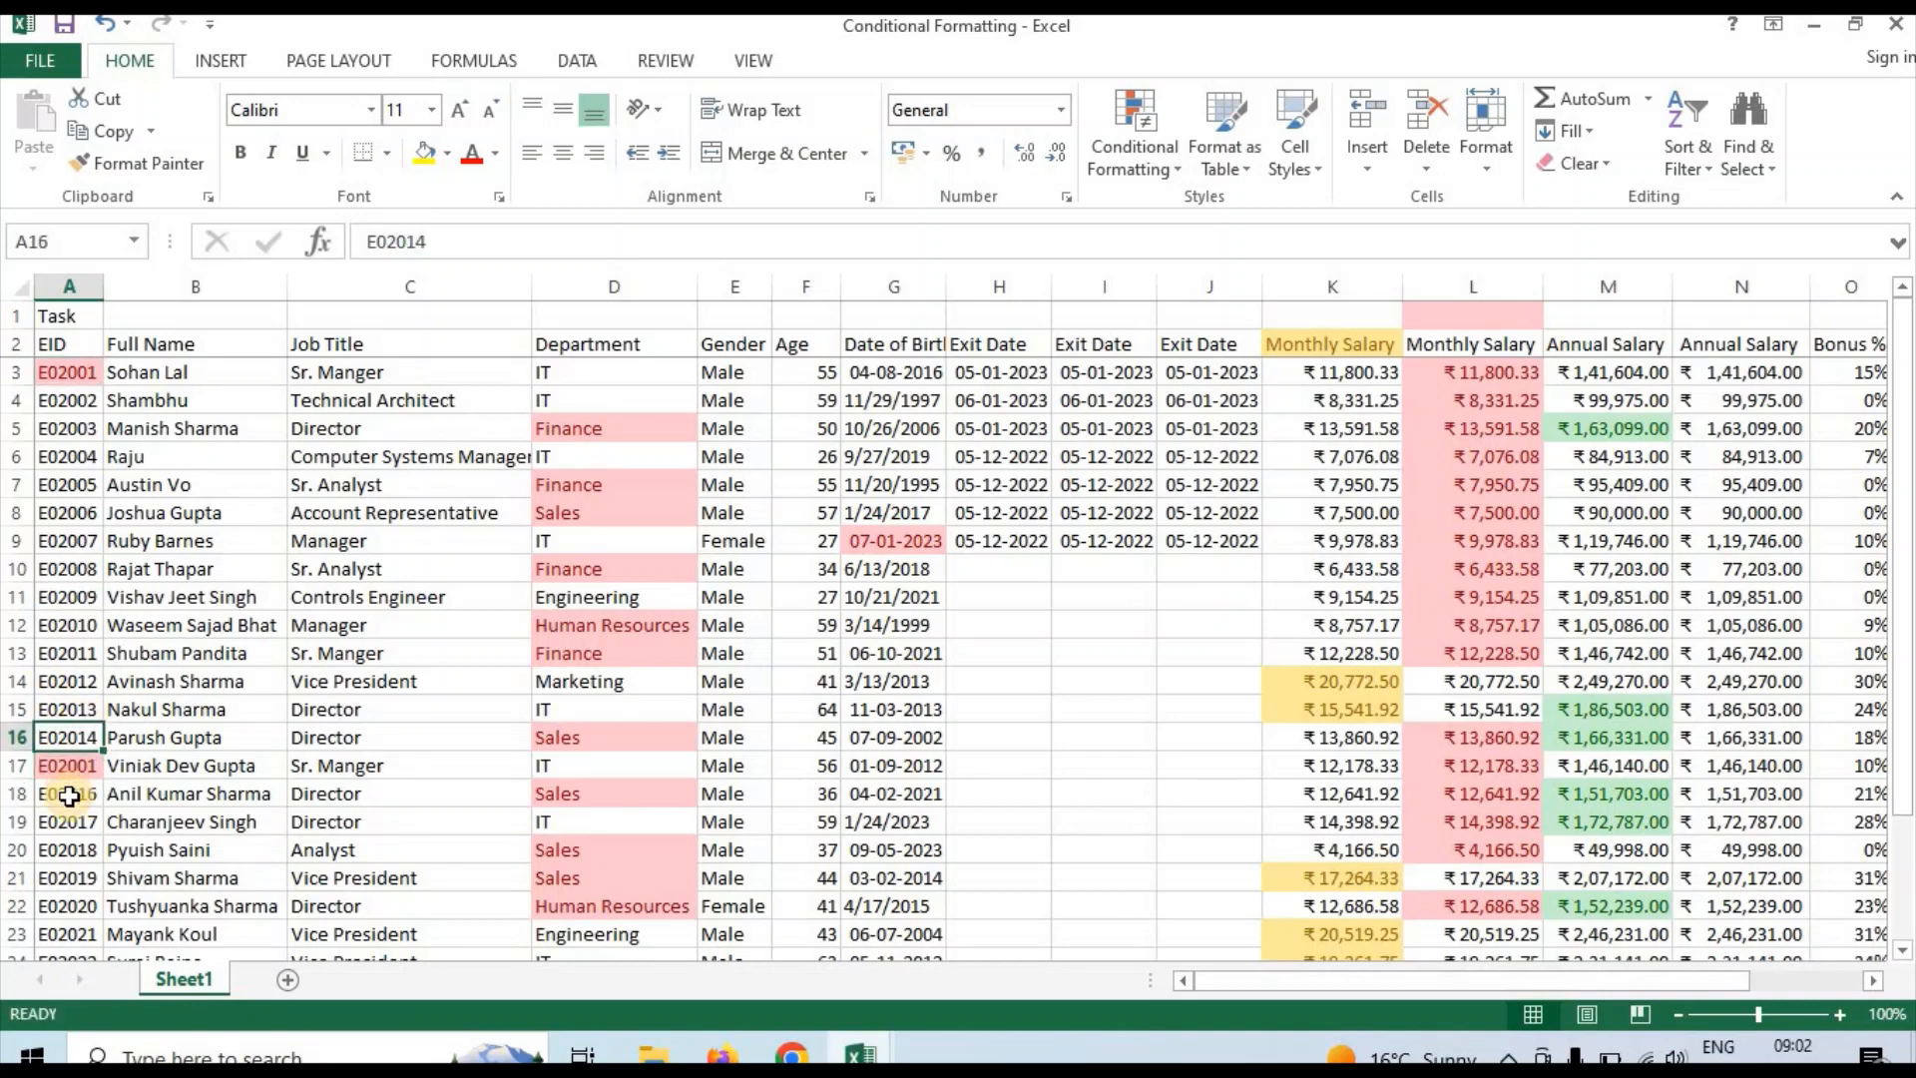
{"action": "left_click", "coordinate": [69, 769]}
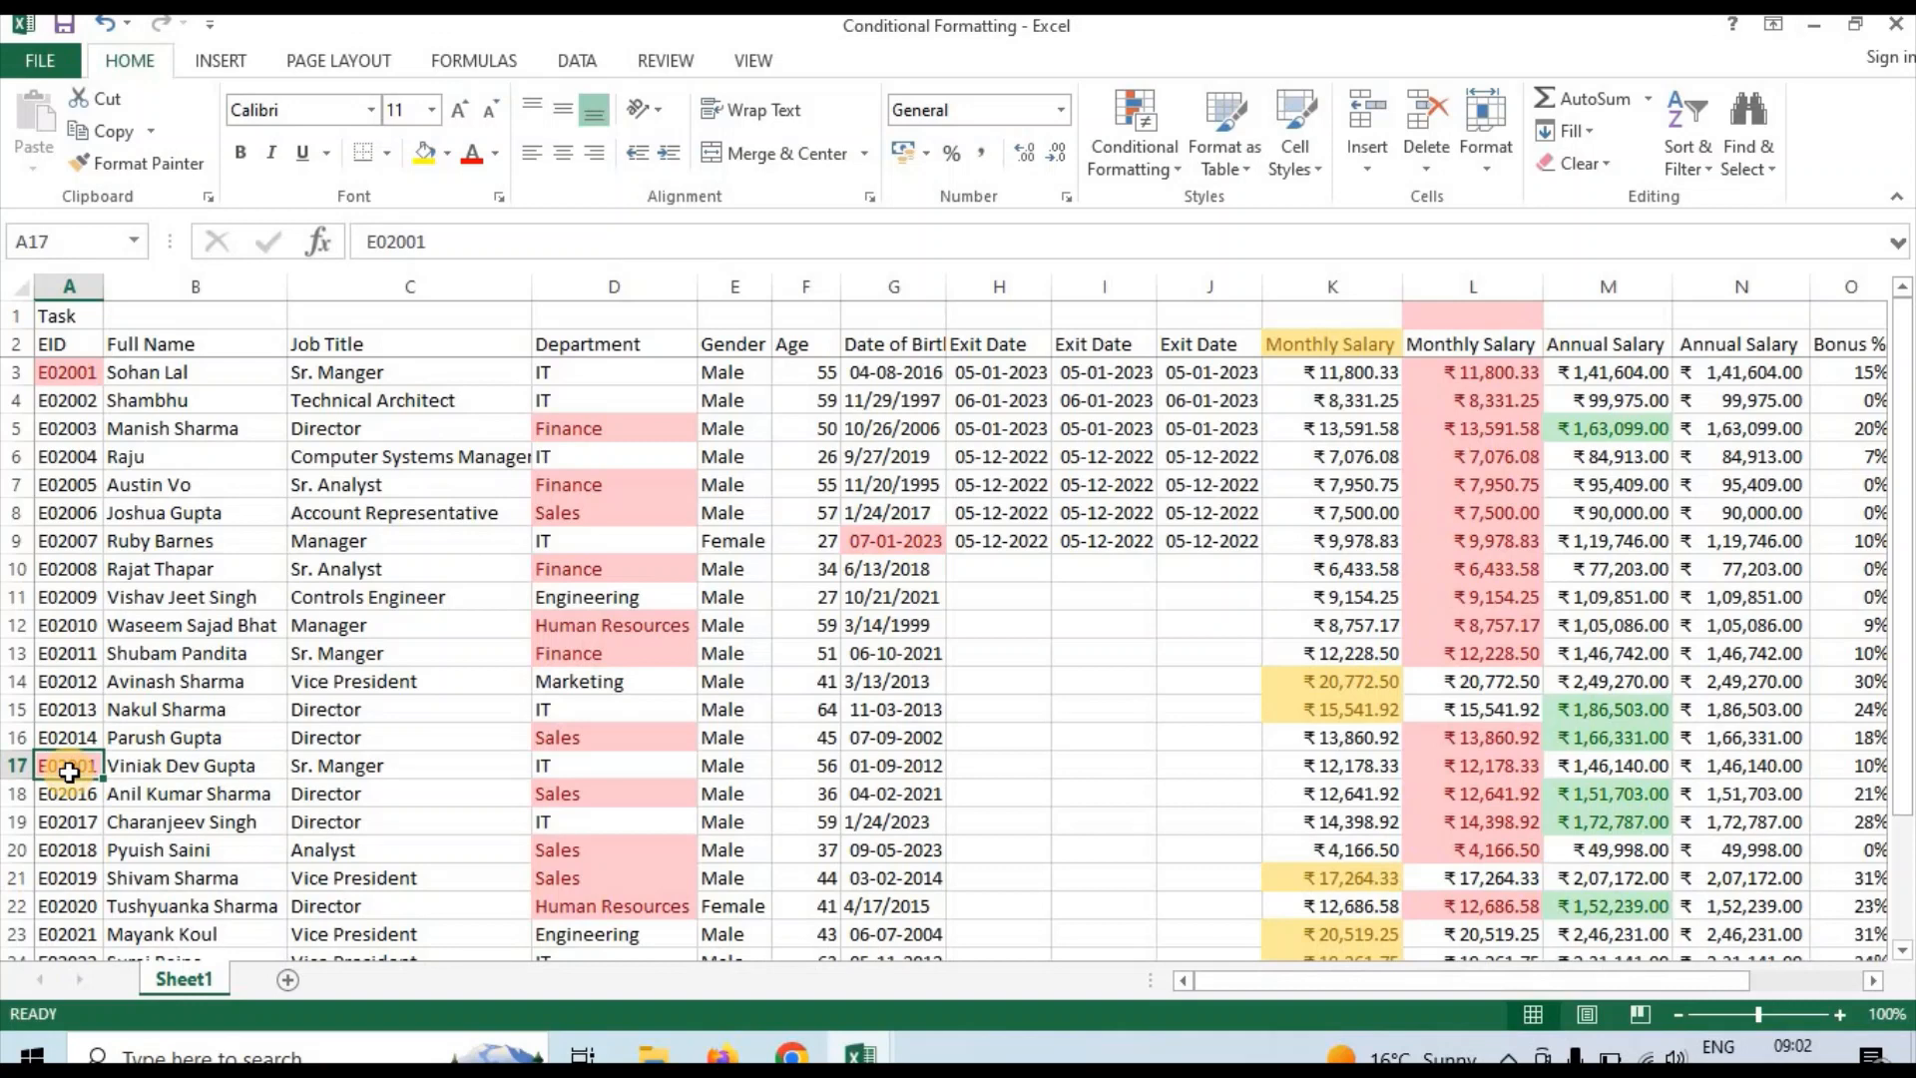
{"action": "left_click", "coordinate": [491, 537]}
{"action": "left_click", "coordinate": [790, 608]}
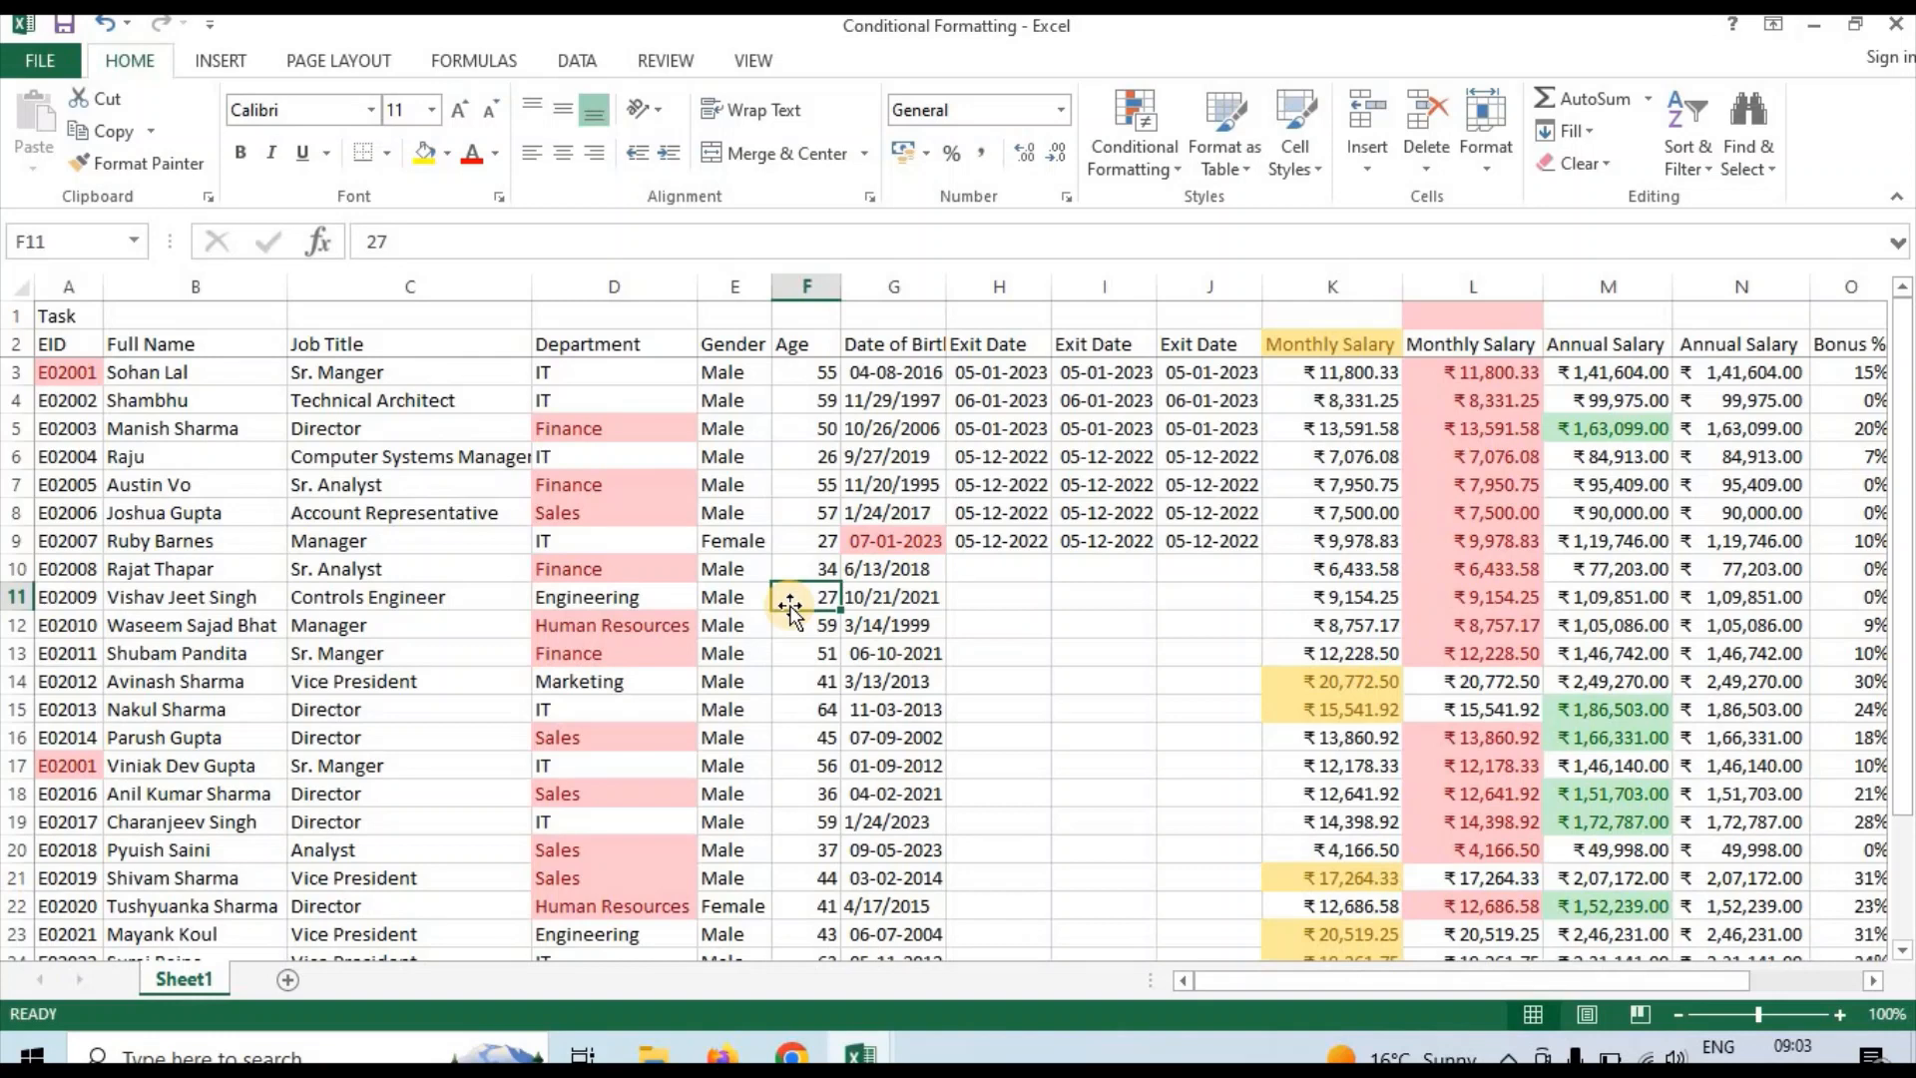
{"action": "left_click", "coordinate": [1154, 124]}
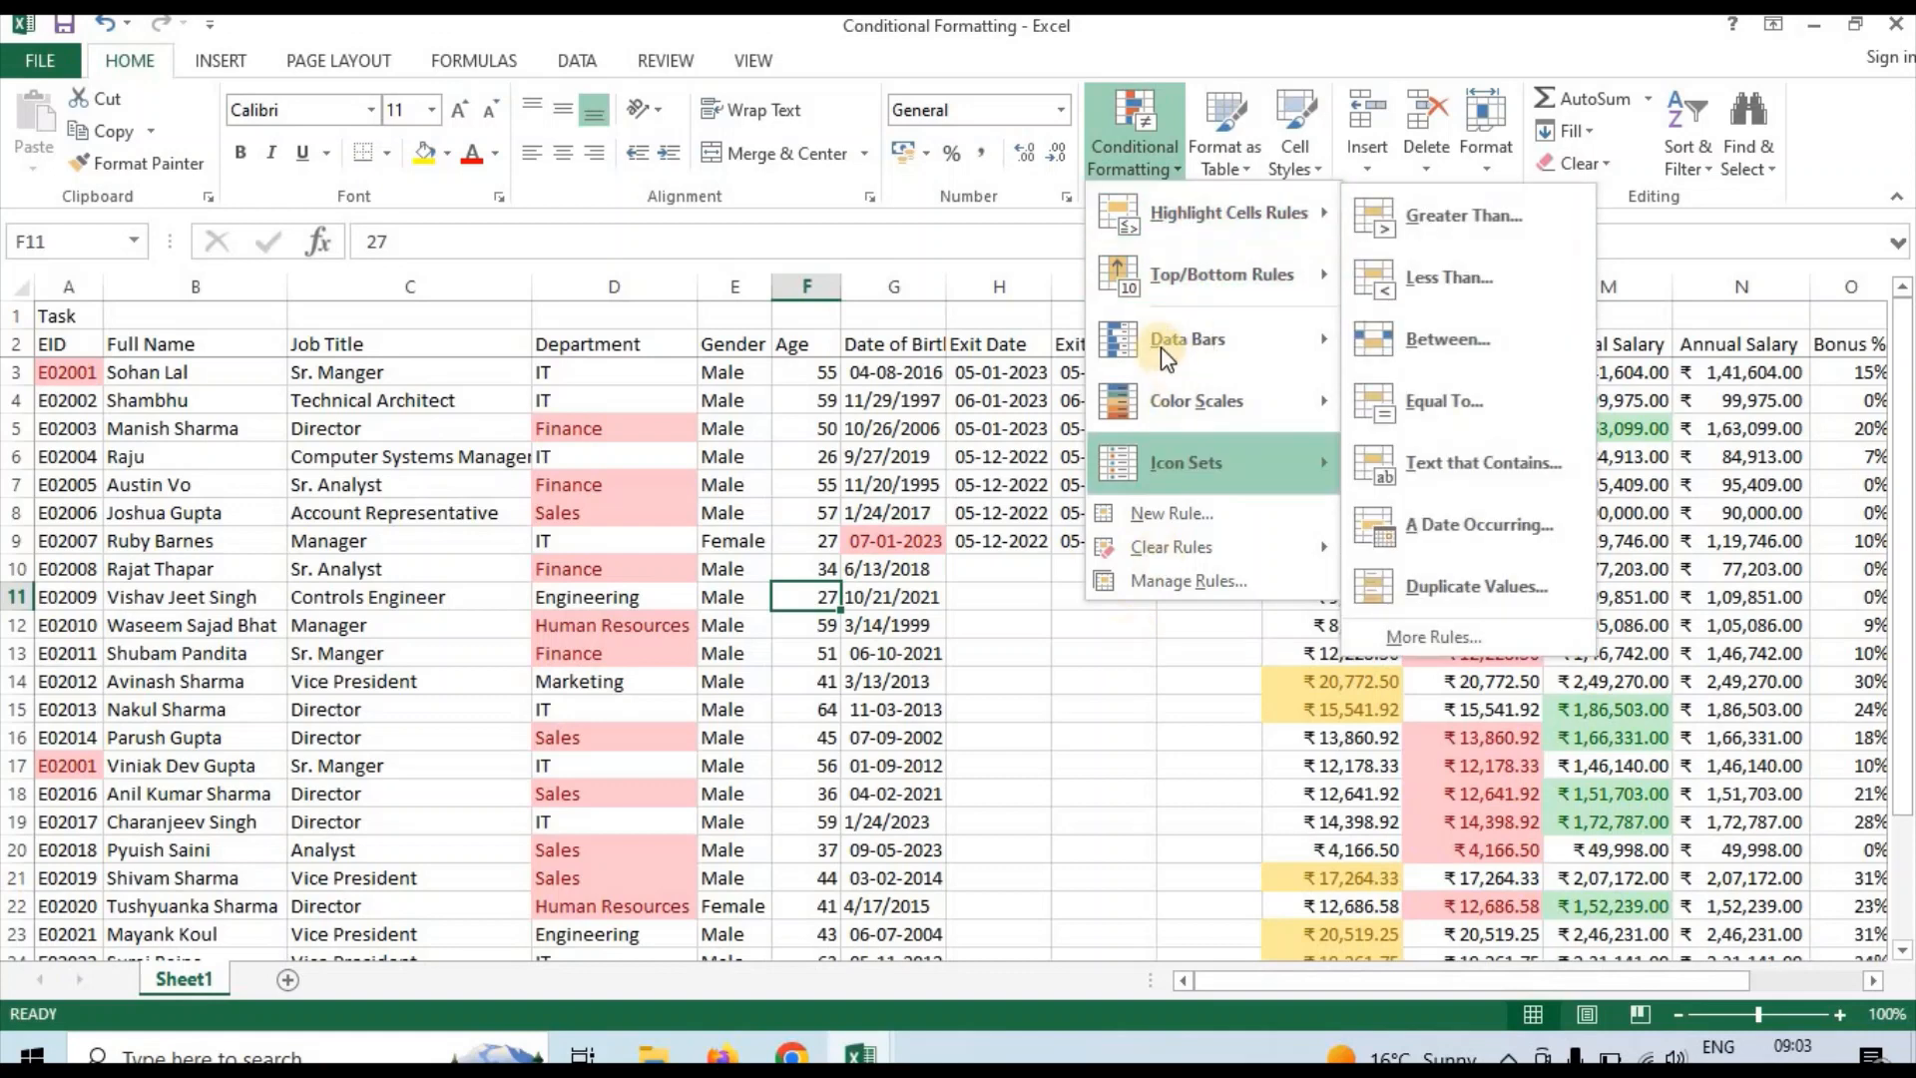
{"action": "left_click", "coordinate": [757, 703]}
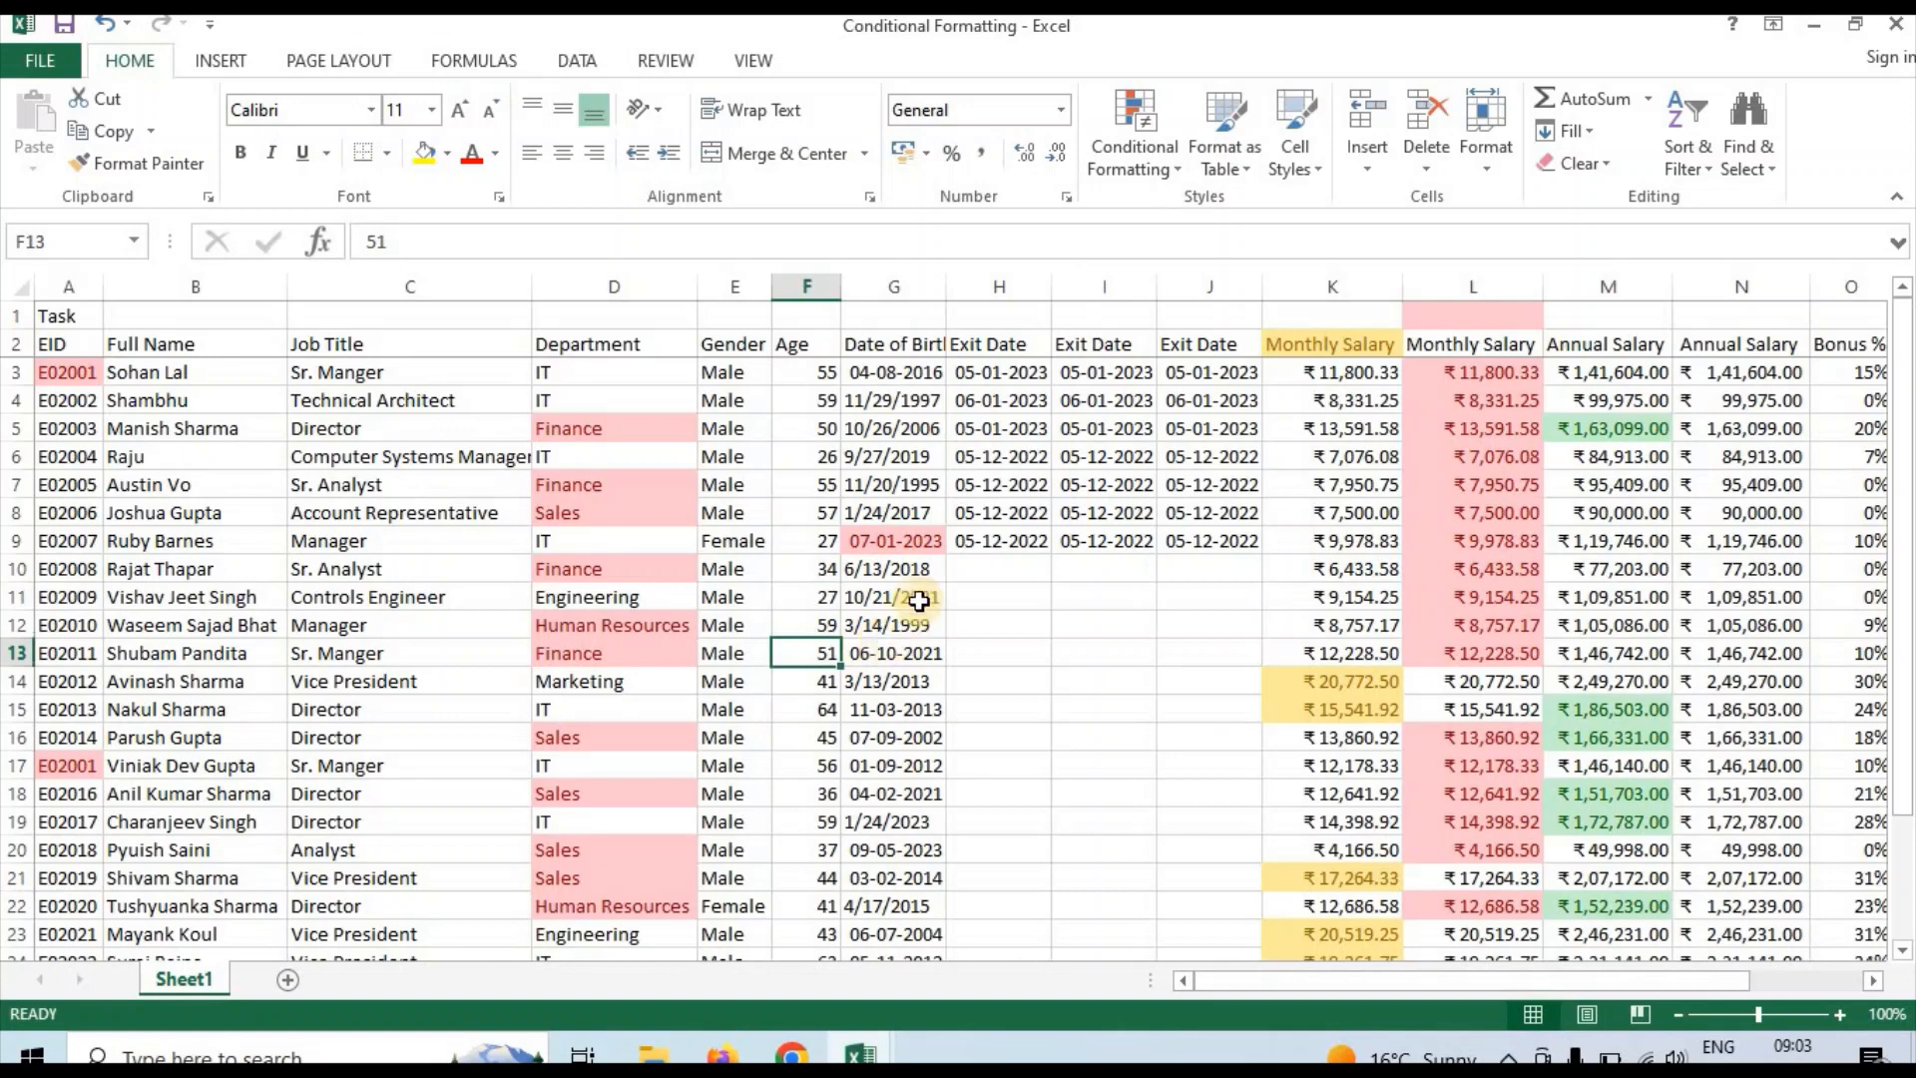
{"action": "left_click", "coordinate": [916, 599]}
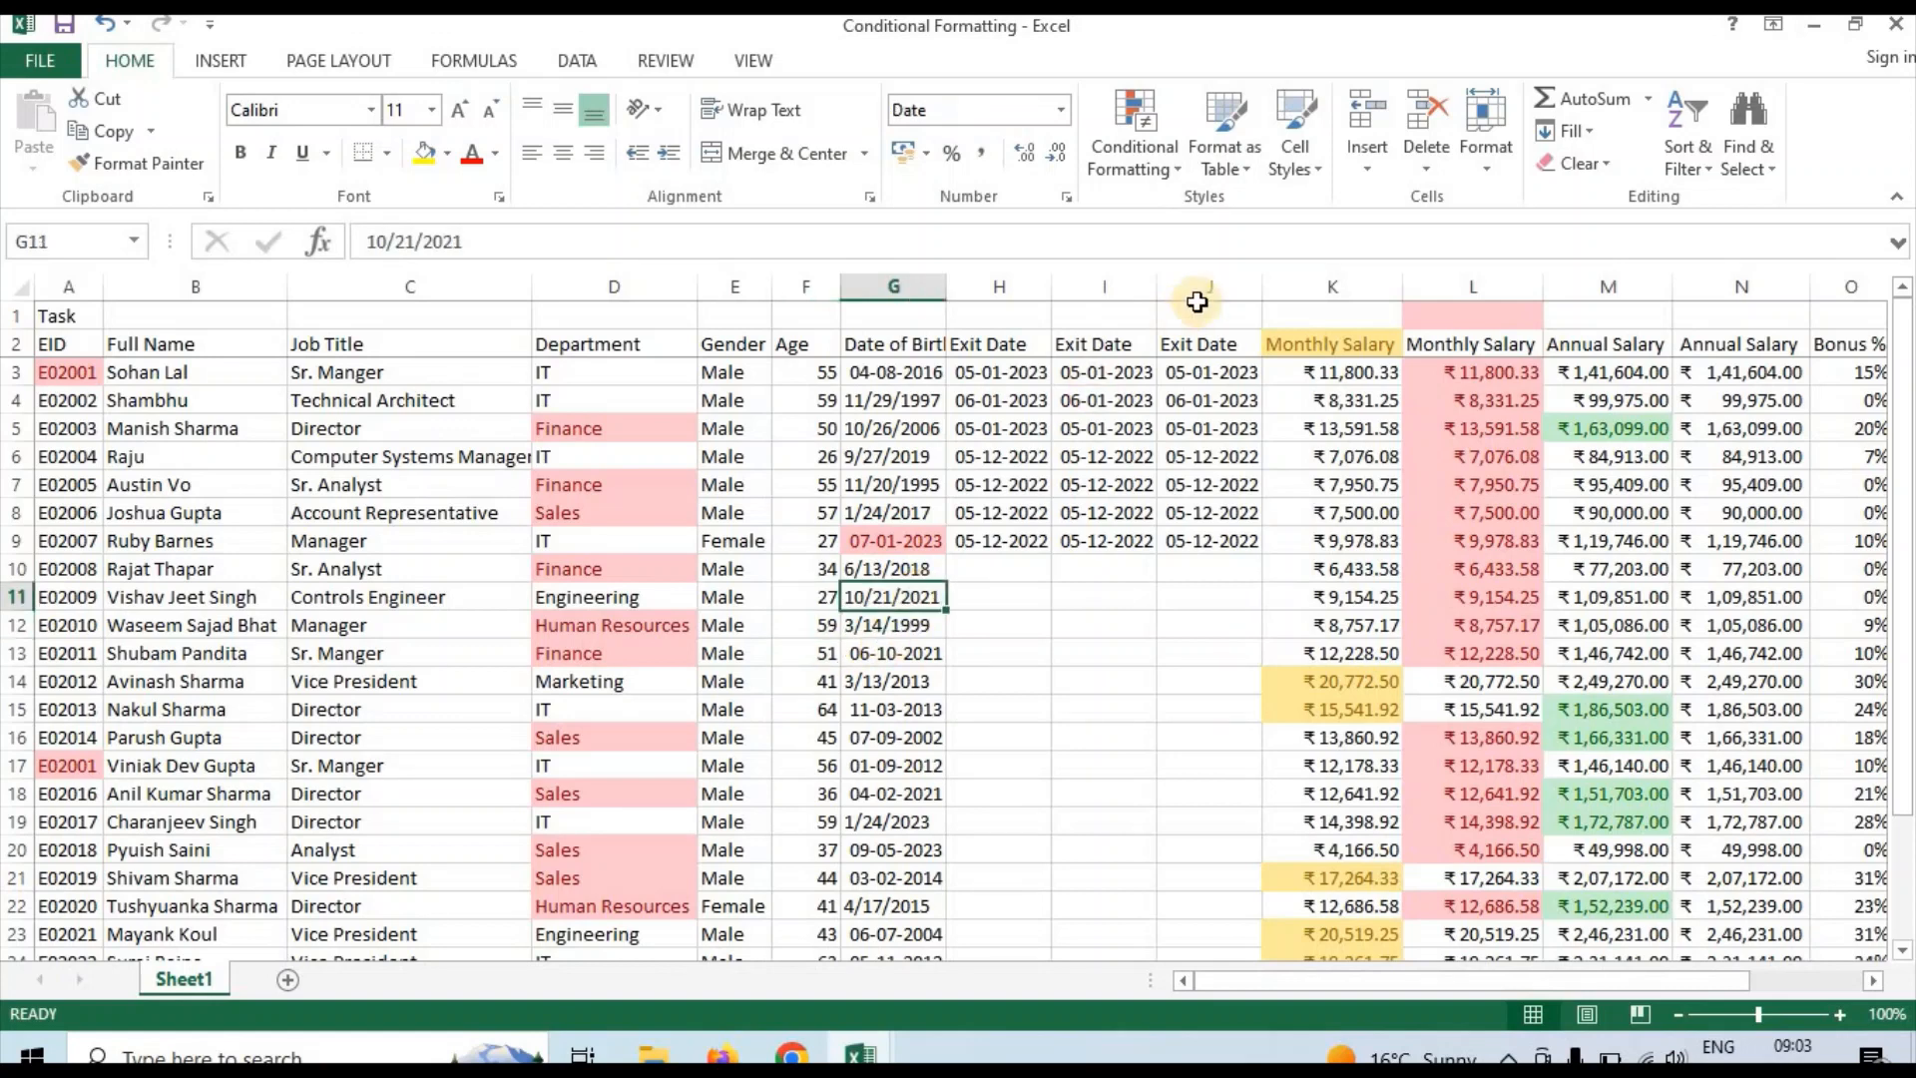
{"action": "left_click", "coordinate": [899, 457]}
Clear the conditional formatting rules from the entire sheet and undo the clearing
{"action": "left_click", "coordinate": [1151, 178]}
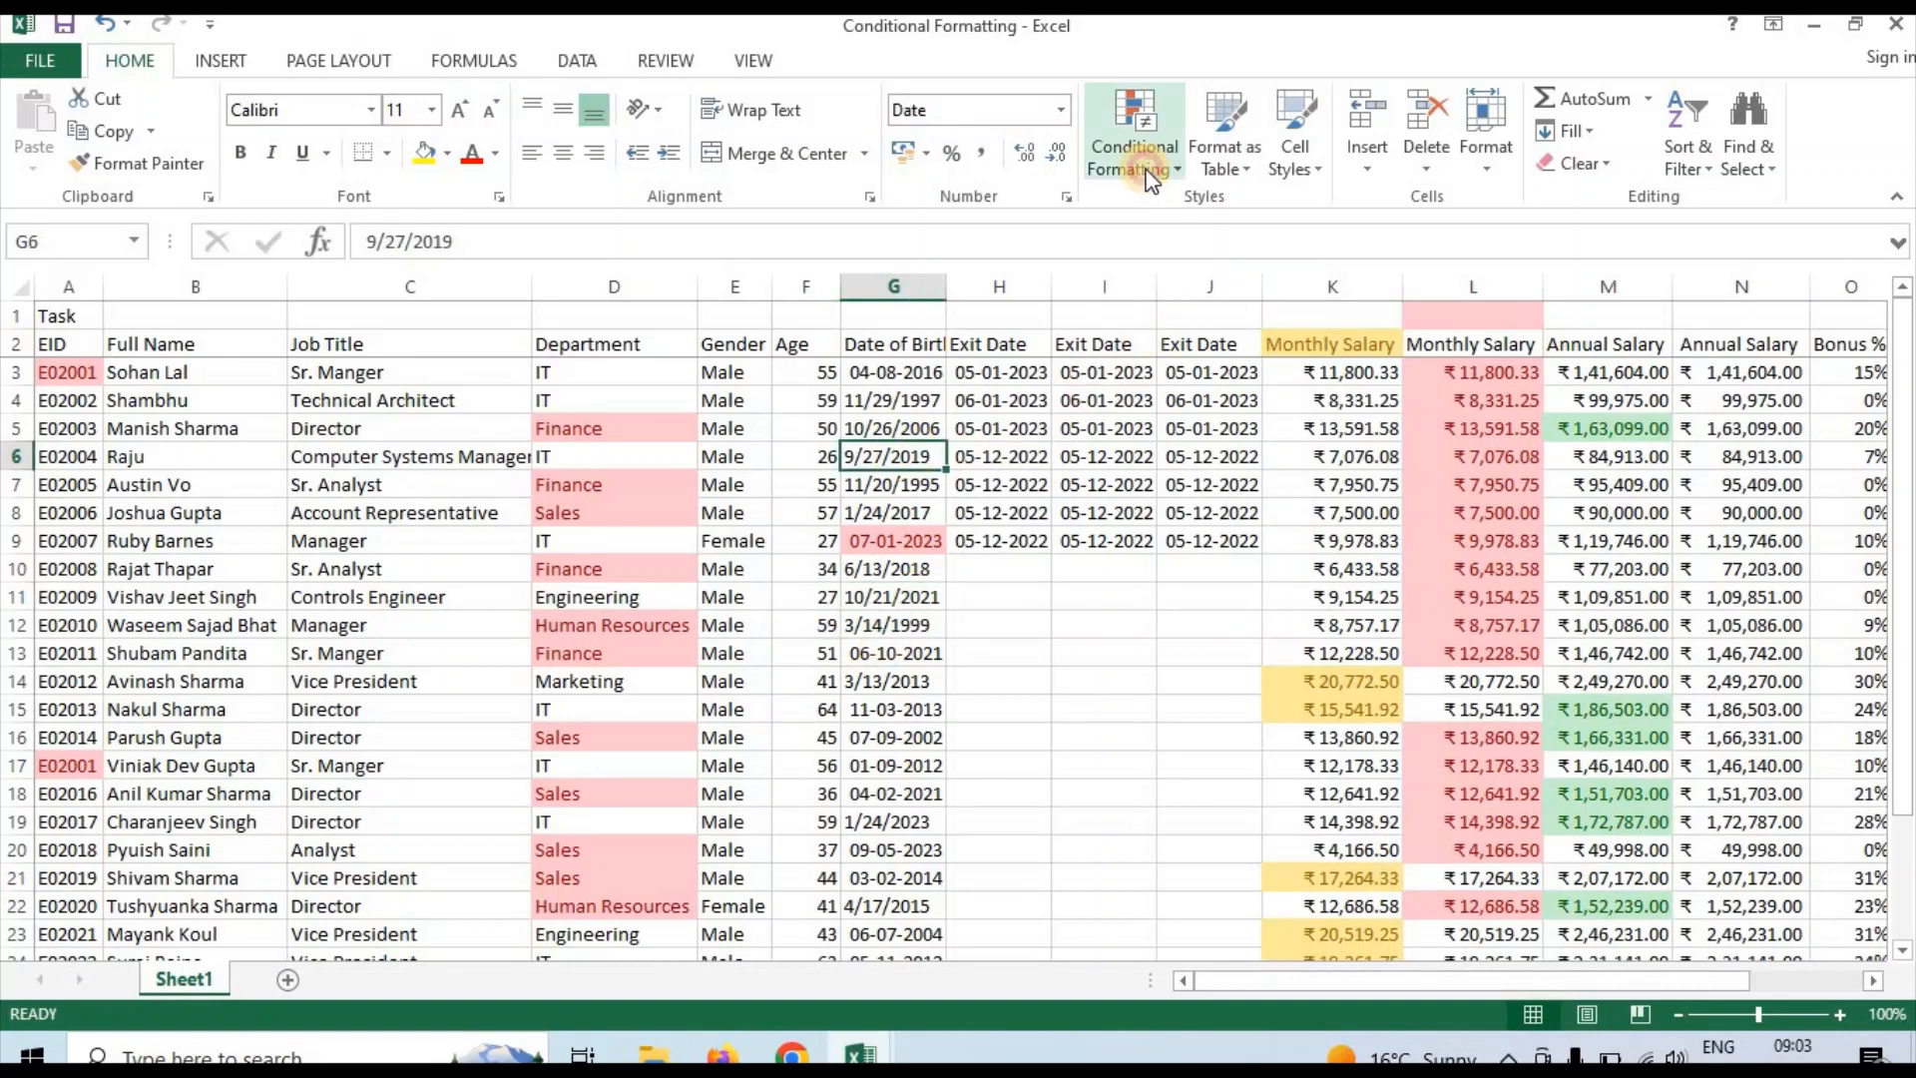
{"action": "mouse_move", "coordinate": [1180, 228]}
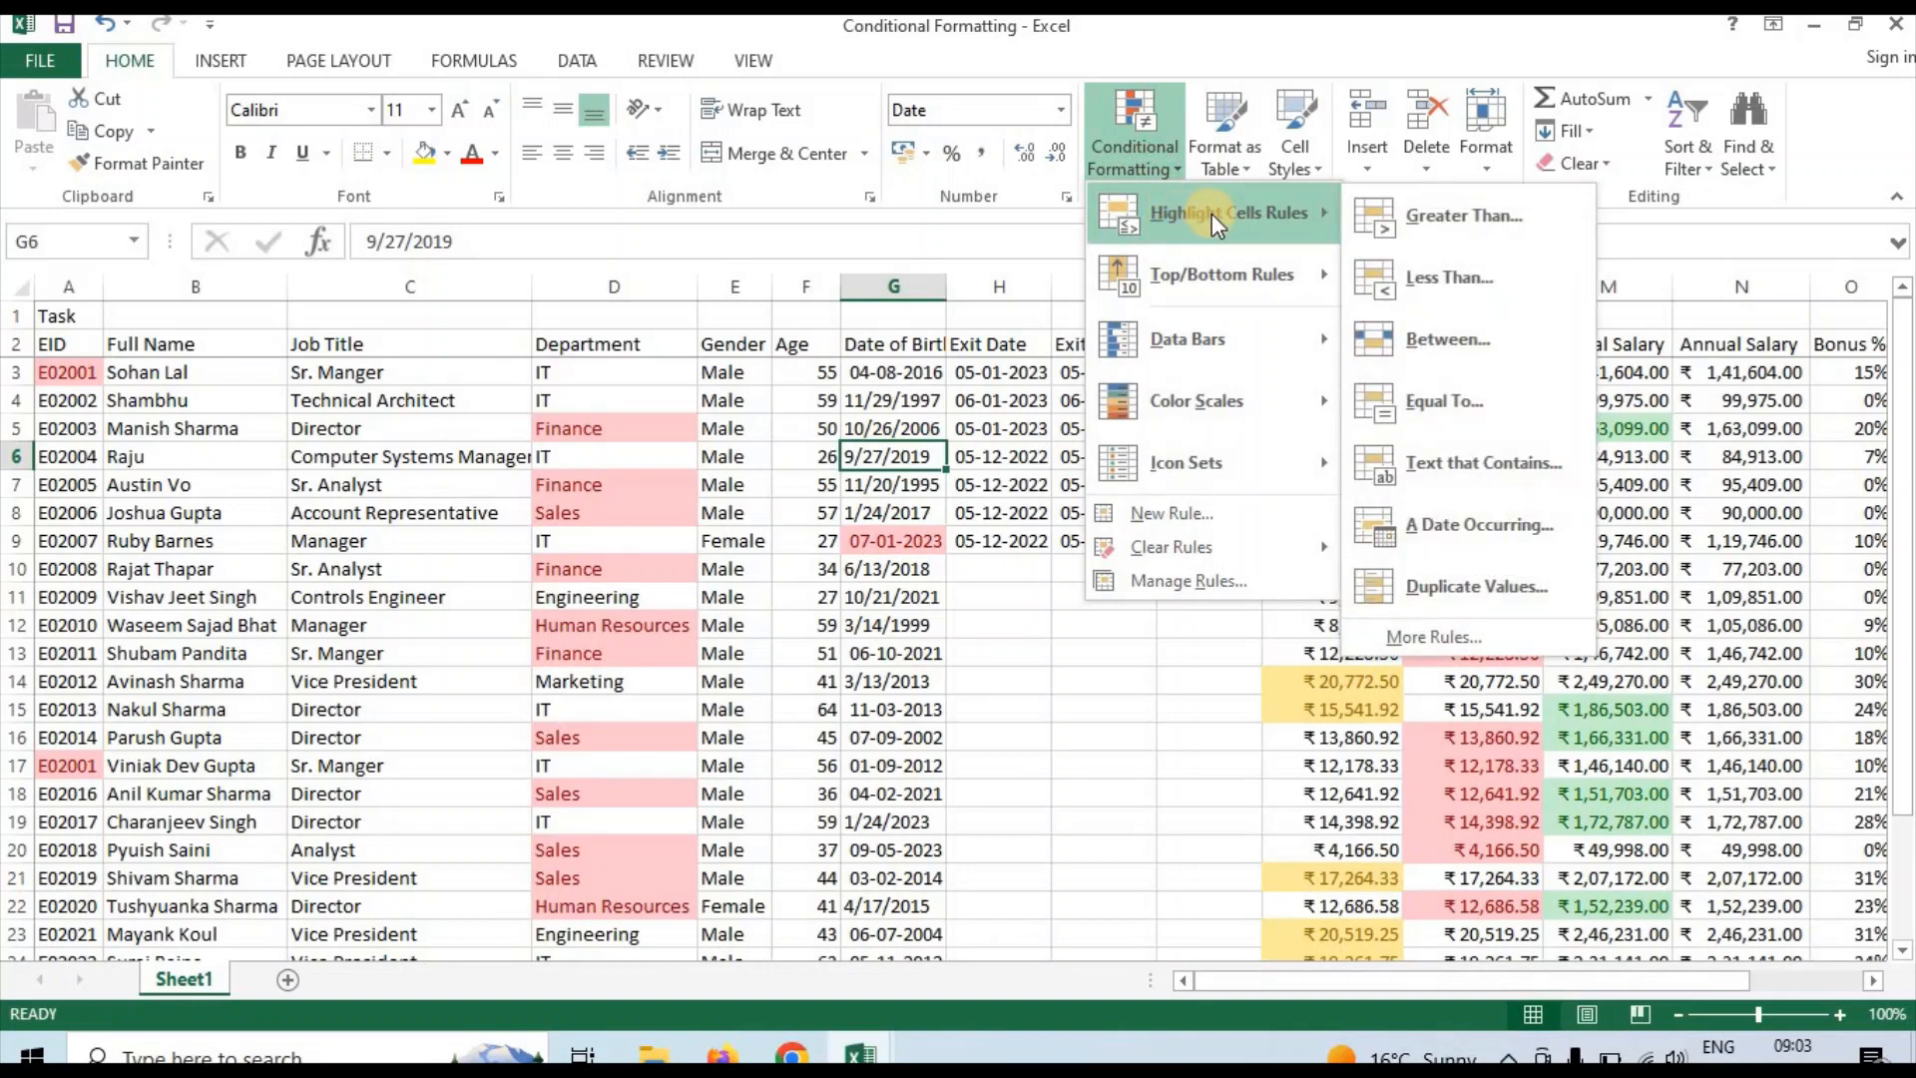
{"action": "mouse_move", "coordinate": [1153, 549]}
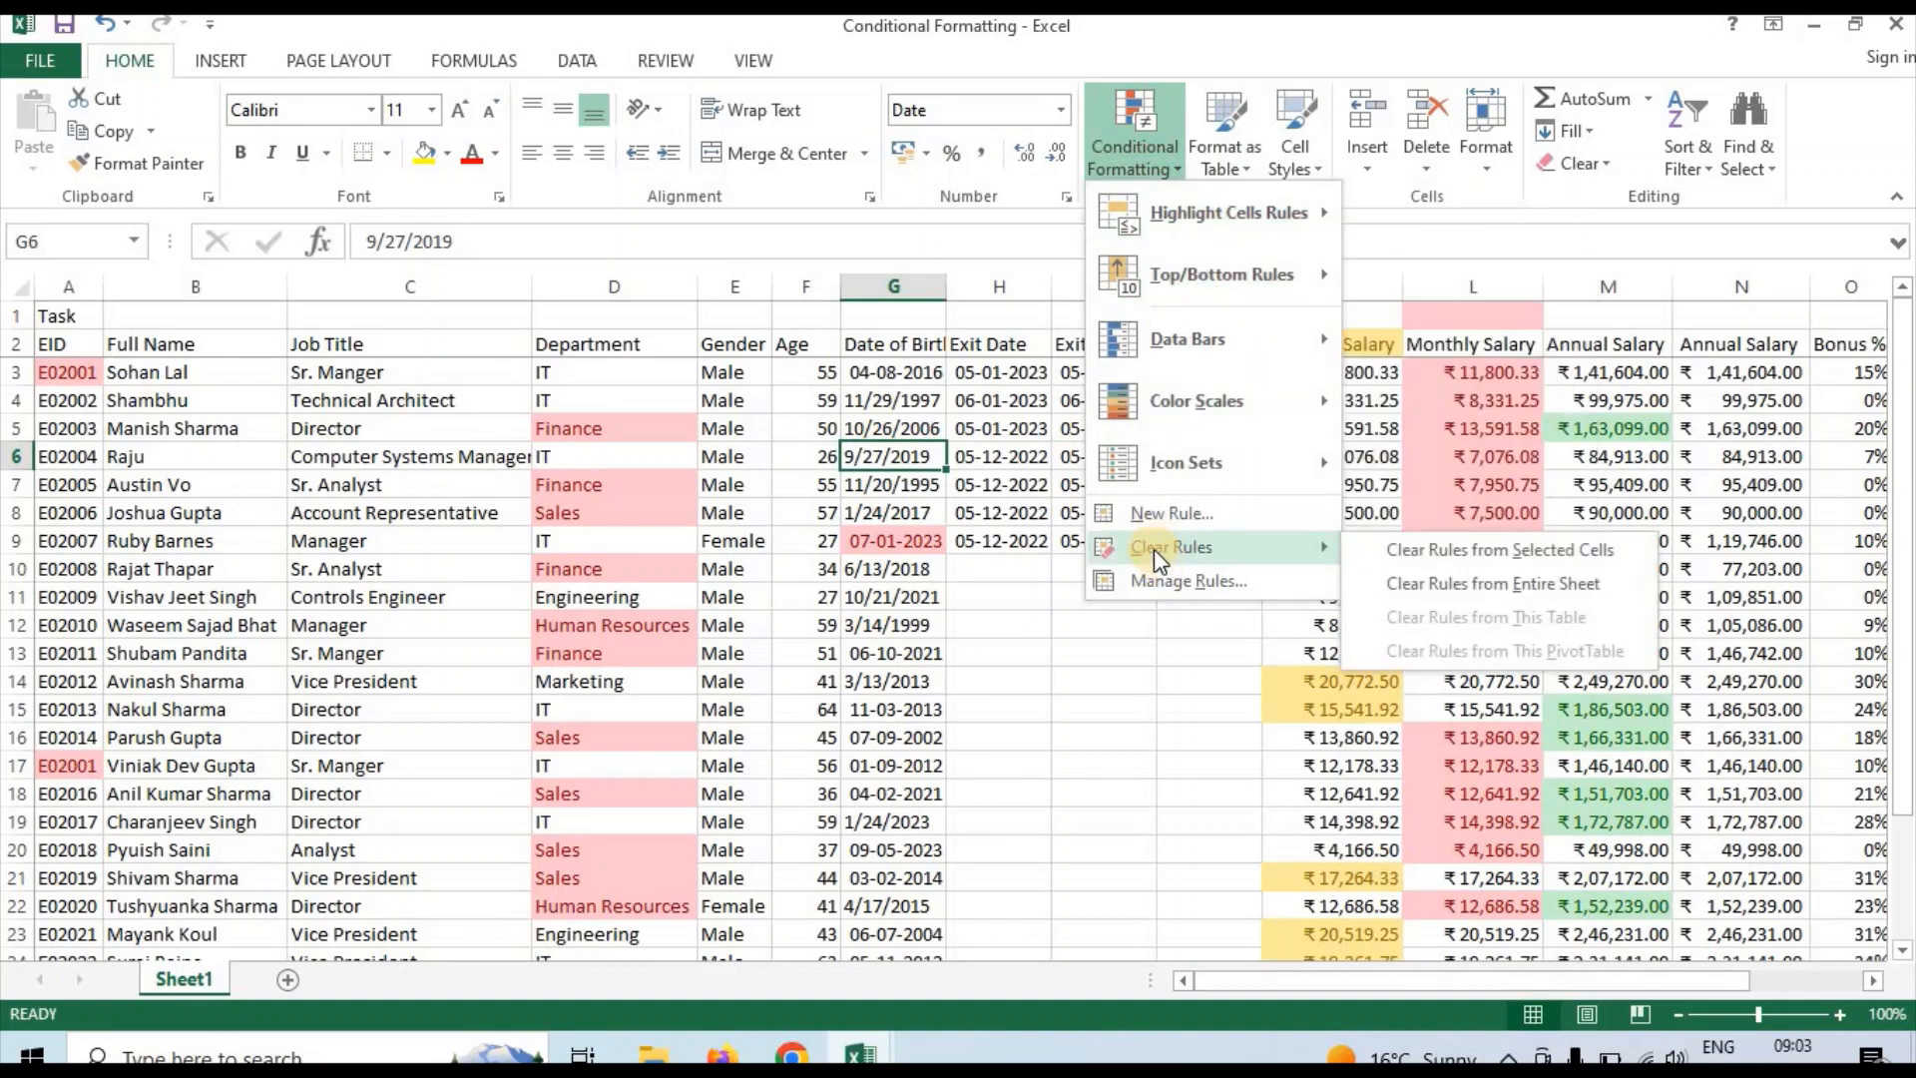
{"action": "left_click", "coordinate": [1499, 591]}
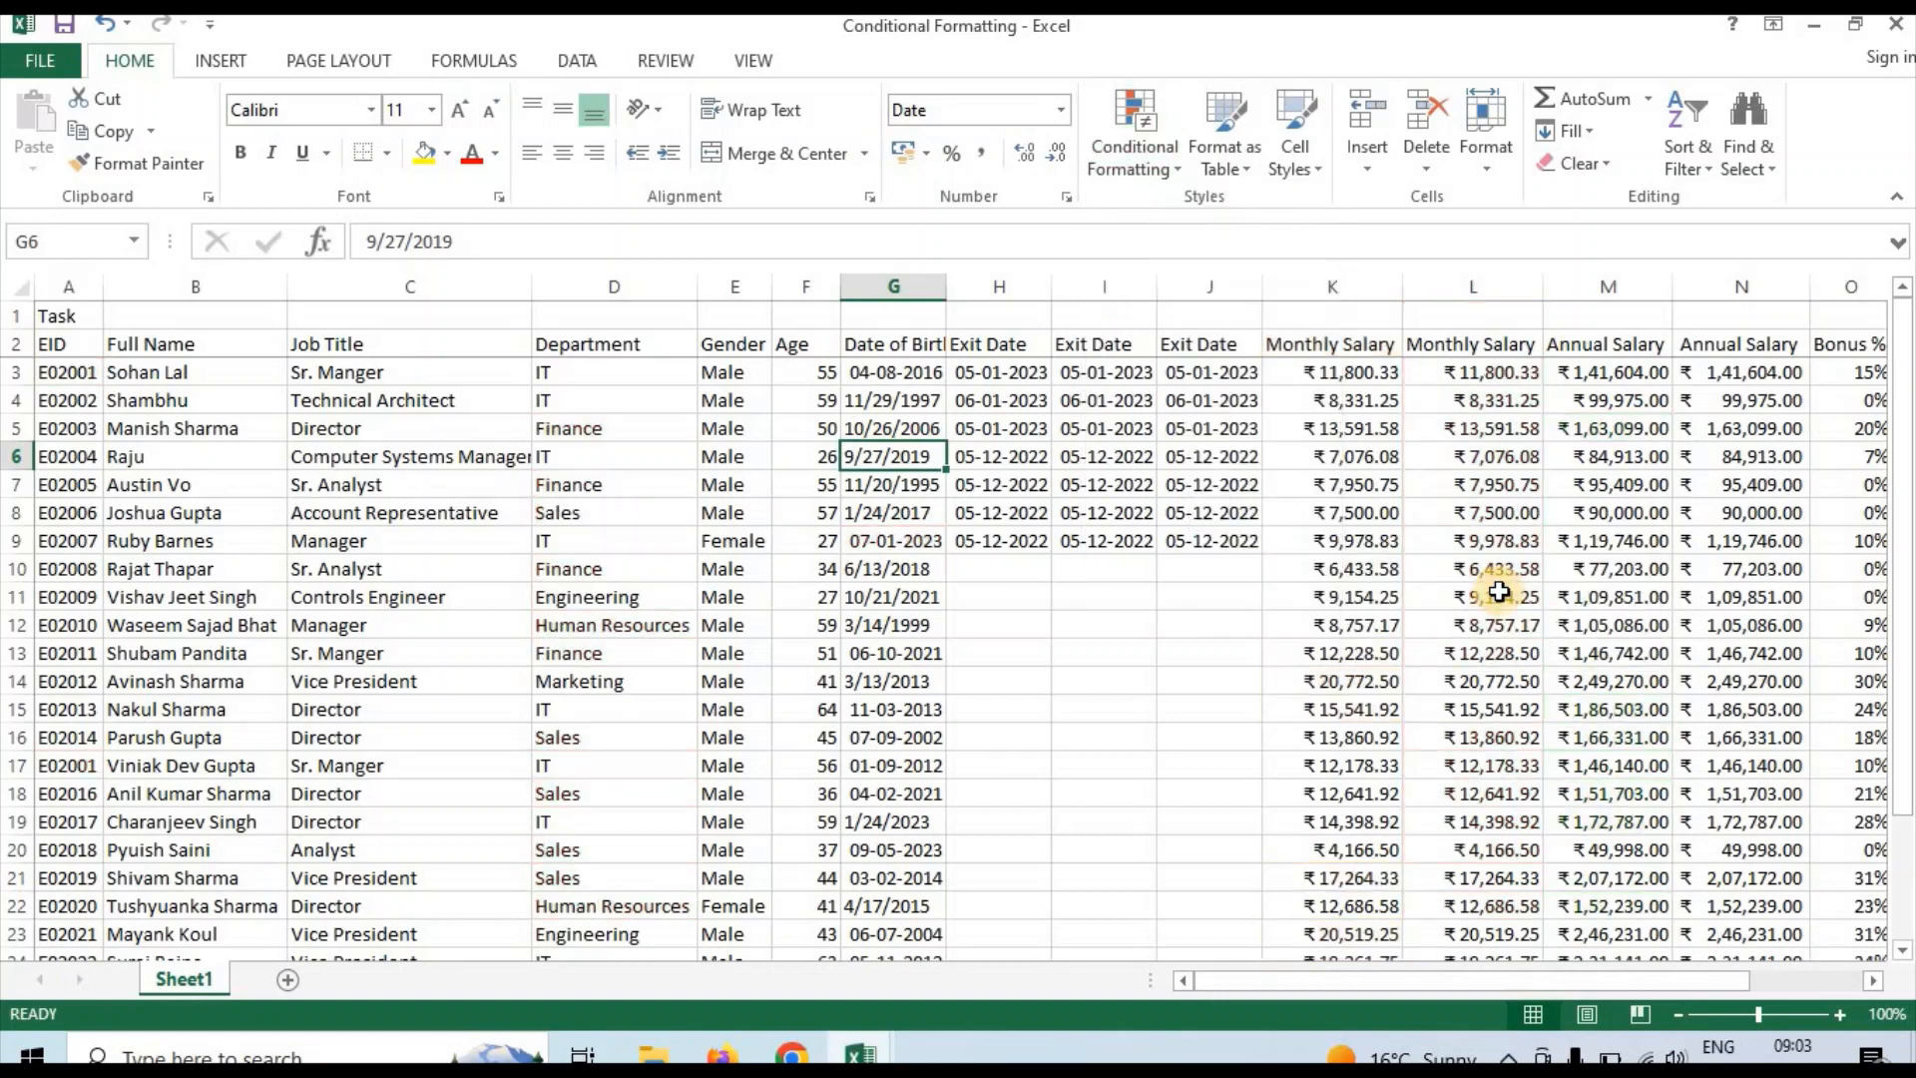
{"action": "left_click", "coordinate": [1269, 627]}
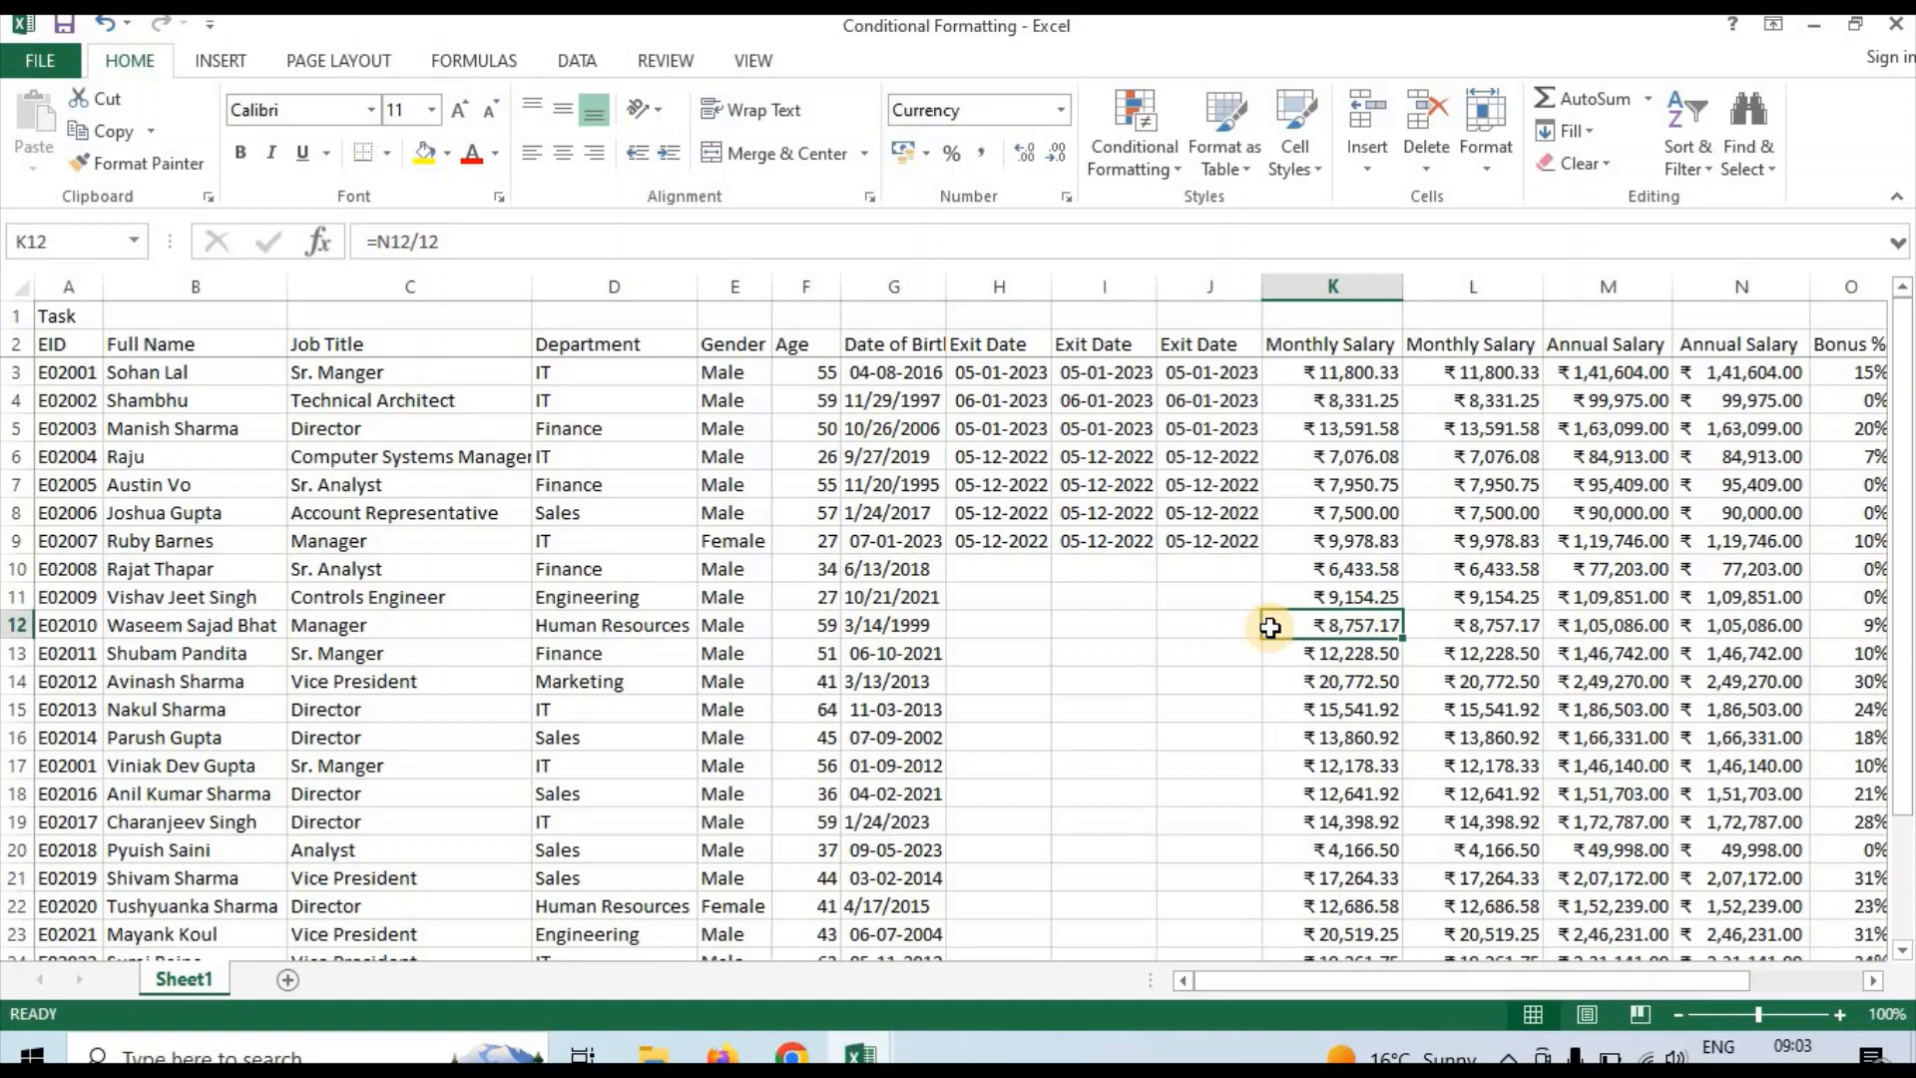
{"action": "key", "text": "ctrl+z"}
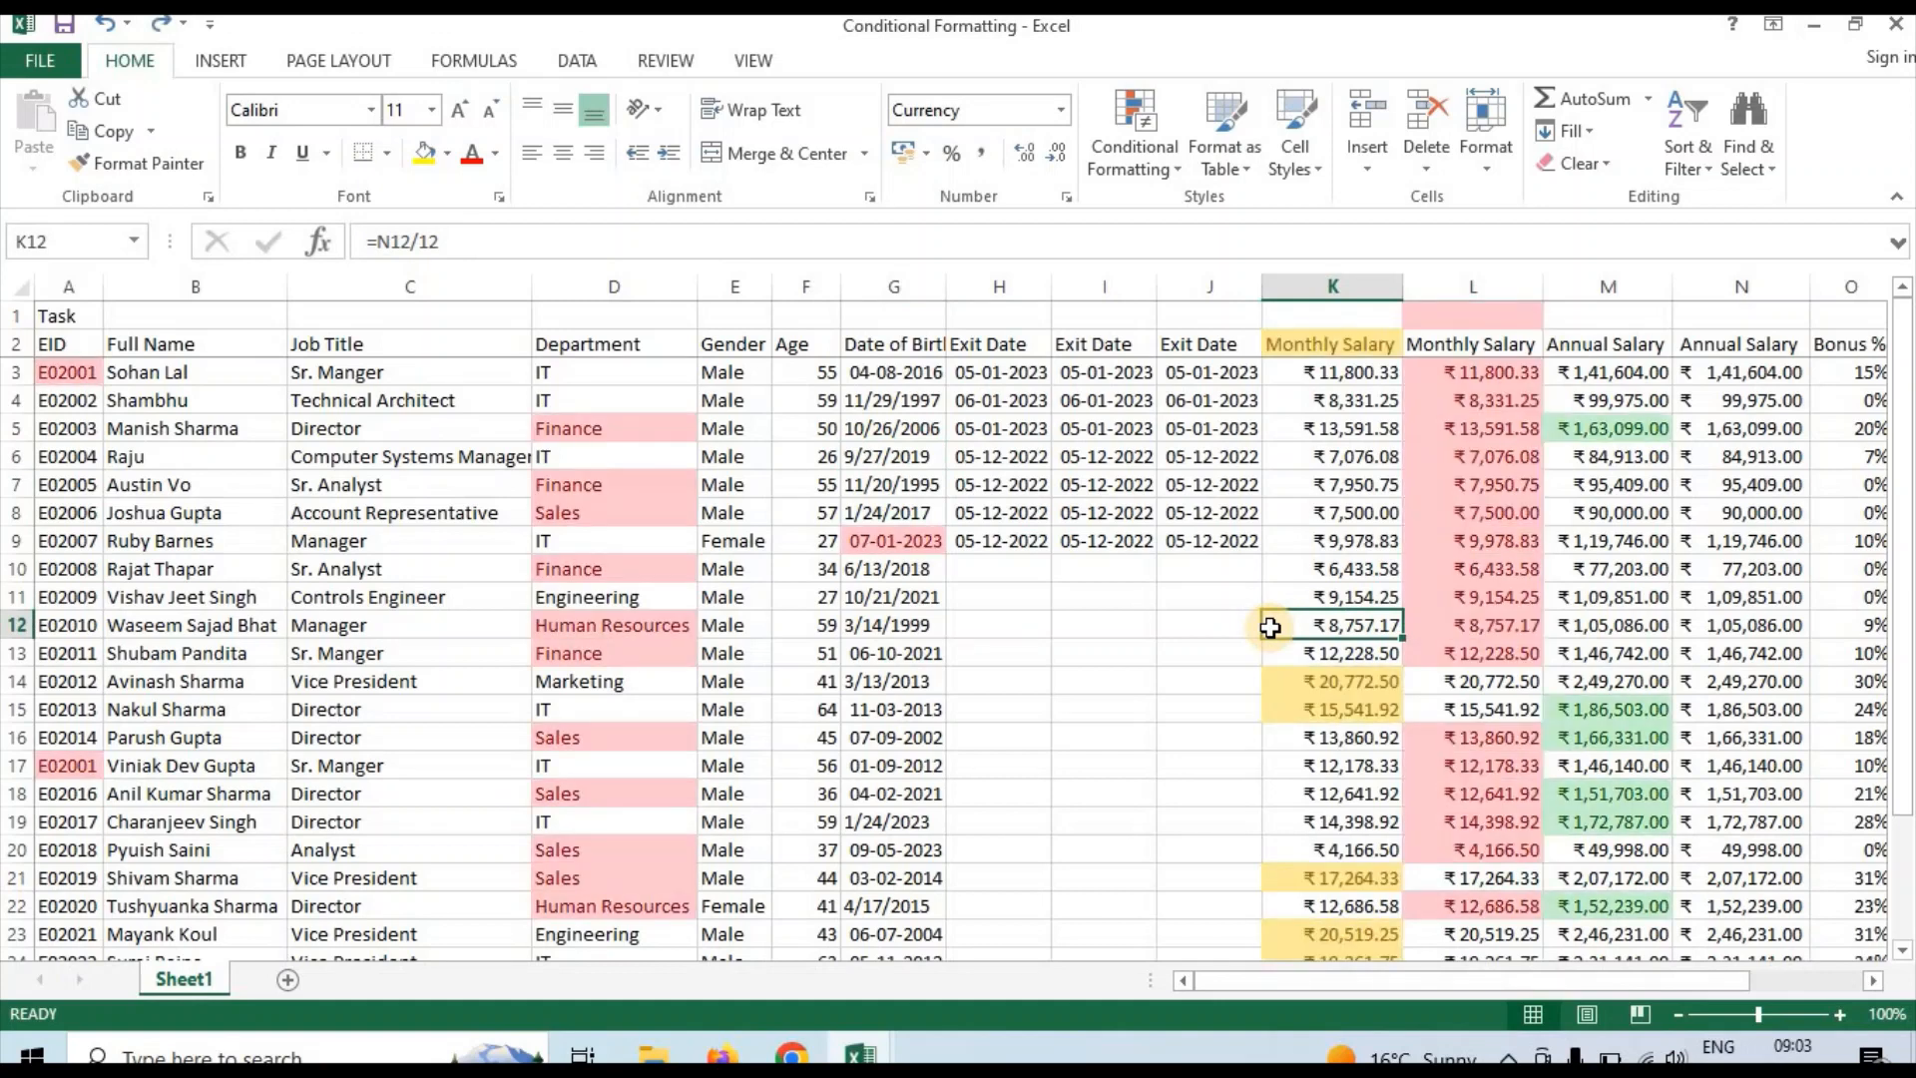
Look across the salary columns and review the available Top/Bottom Rules for conditional formatting
{"action": "left_click", "coordinate": [1329, 552]}
{"action": "key", "text": "Right"}
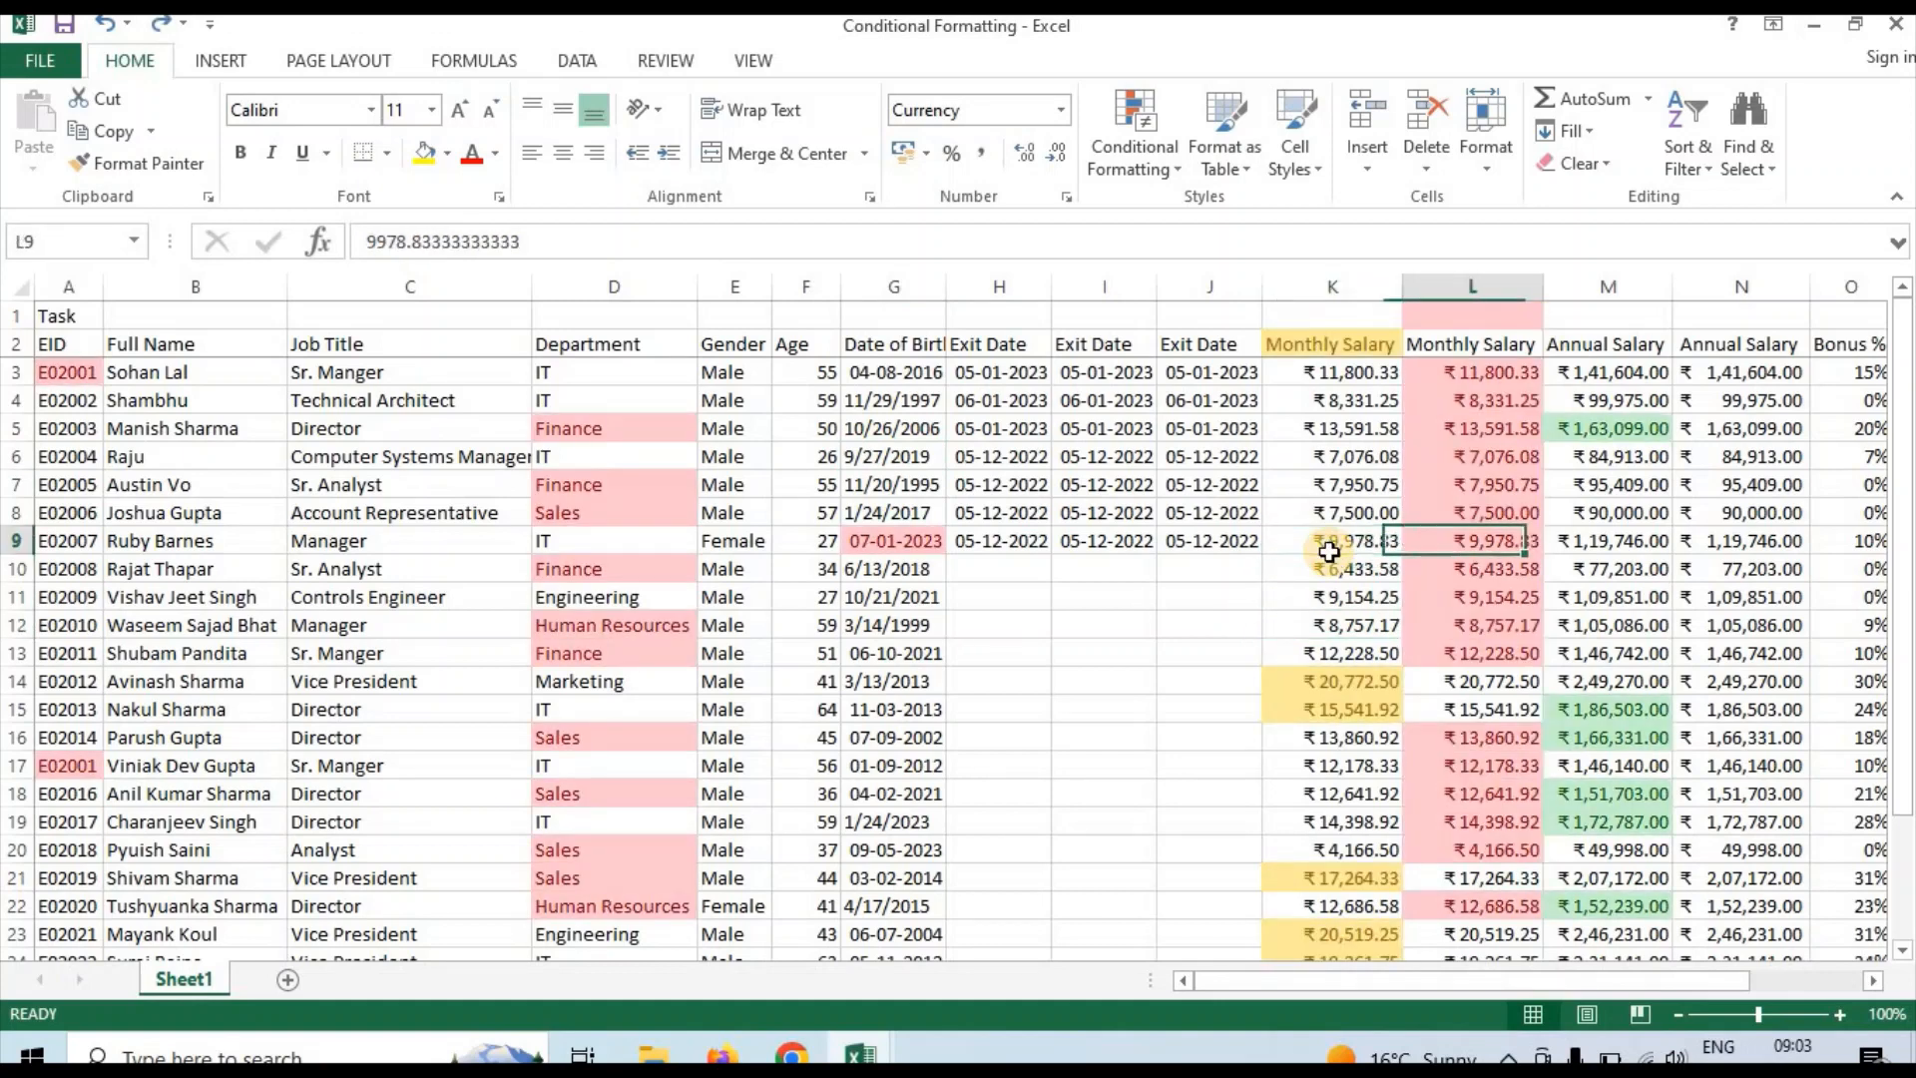
{"action": "key", "text": "Right"}
{"action": "key", "text": "Right"}
{"action": "key", "text": "Right"}
{"action": "key", "text": "Right"}
{"action": "key", "text": "Right"}
{"action": "key", "text": "Right"}
{"action": "key", "text": "Right"}
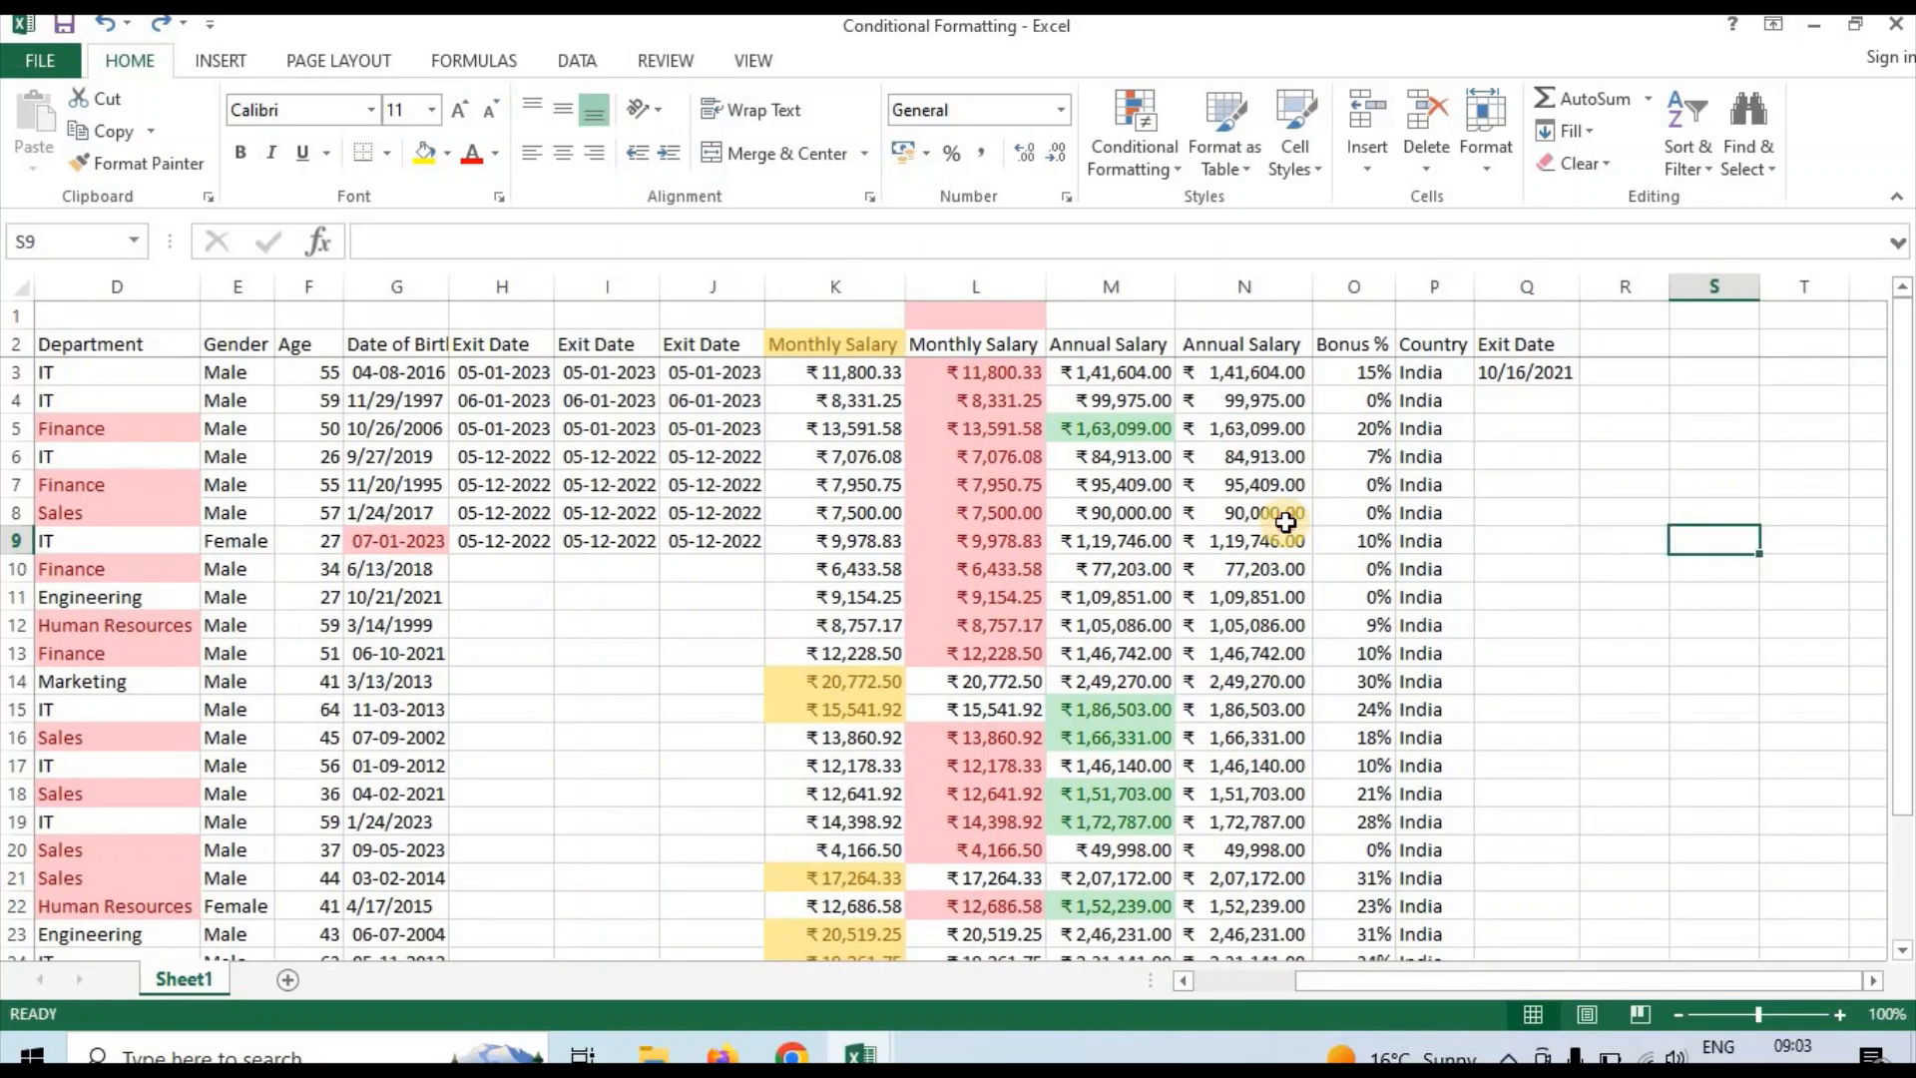
{"action": "left_click", "coordinate": [1286, 522]}
{"action": "left_click", "coordinate": [1171, 158]}
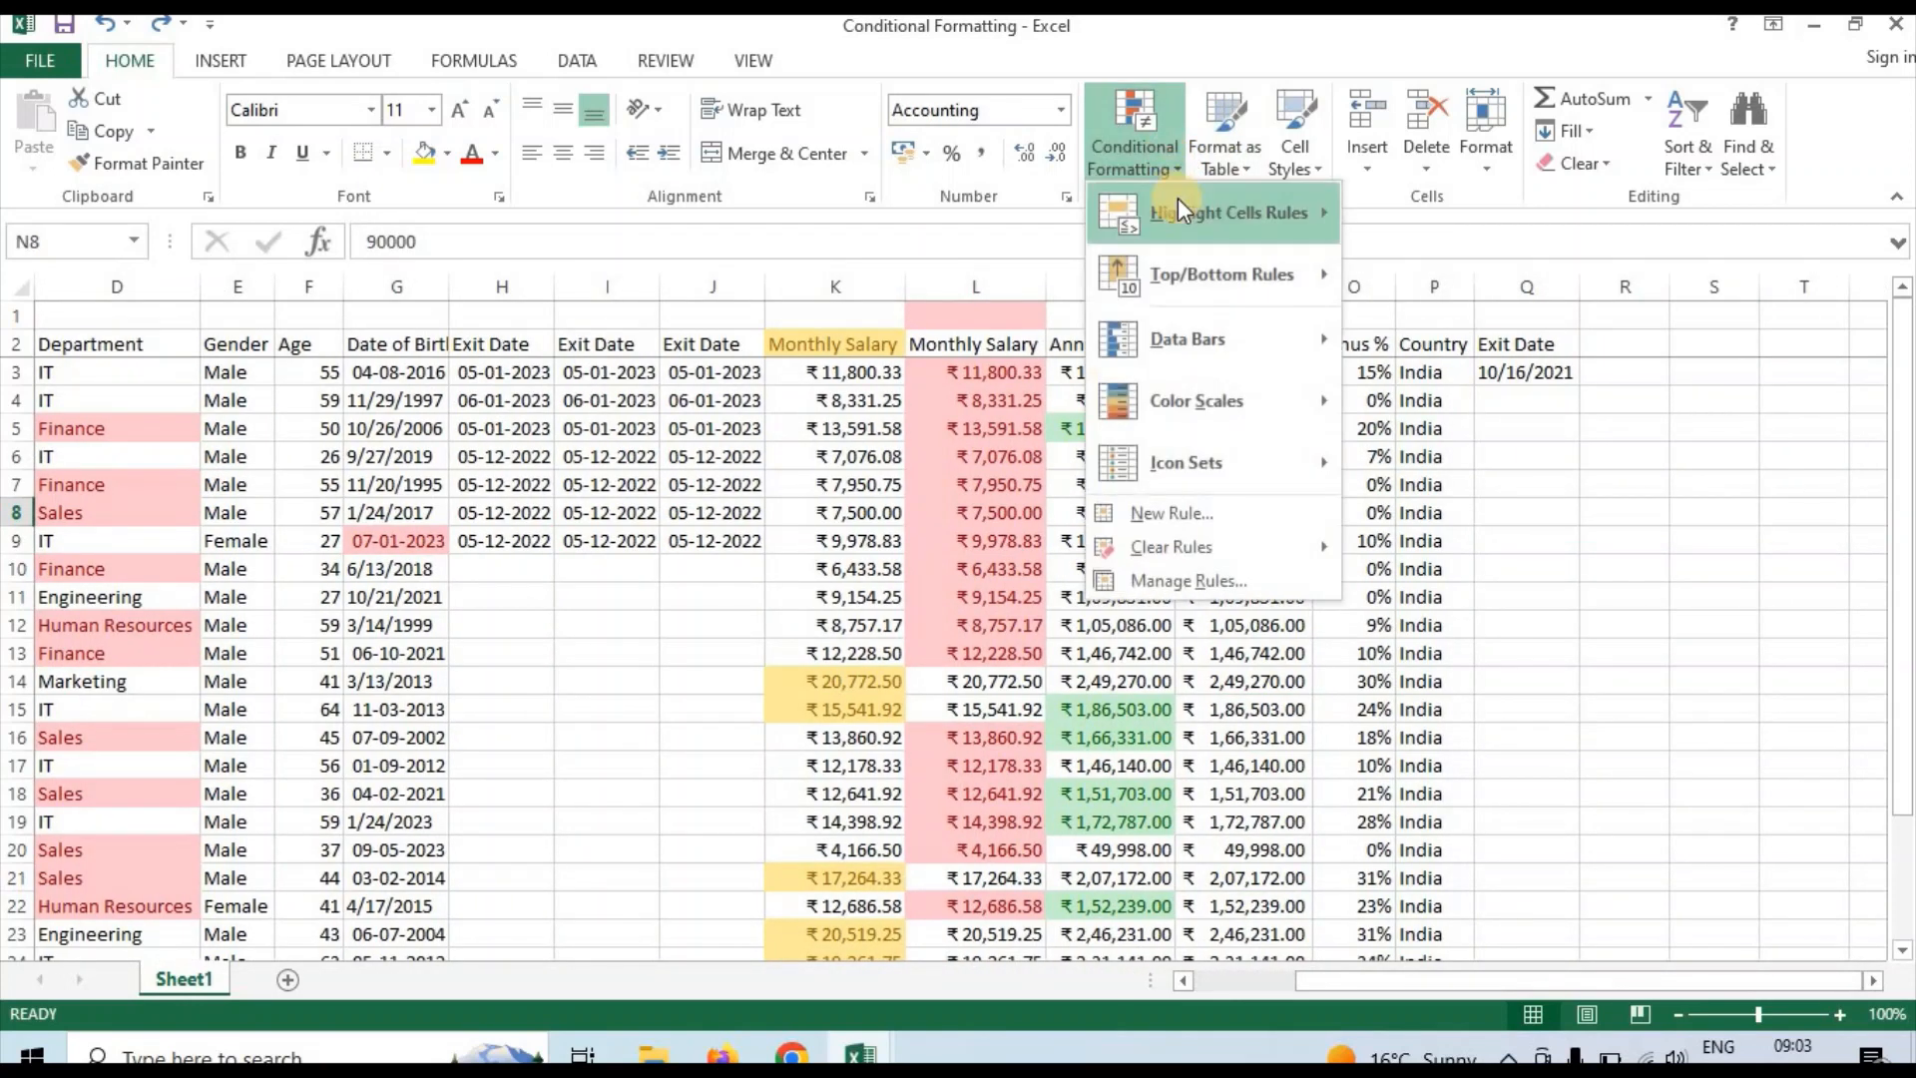
{"action": "mouse_move", "coordinate": [1182, 279]}
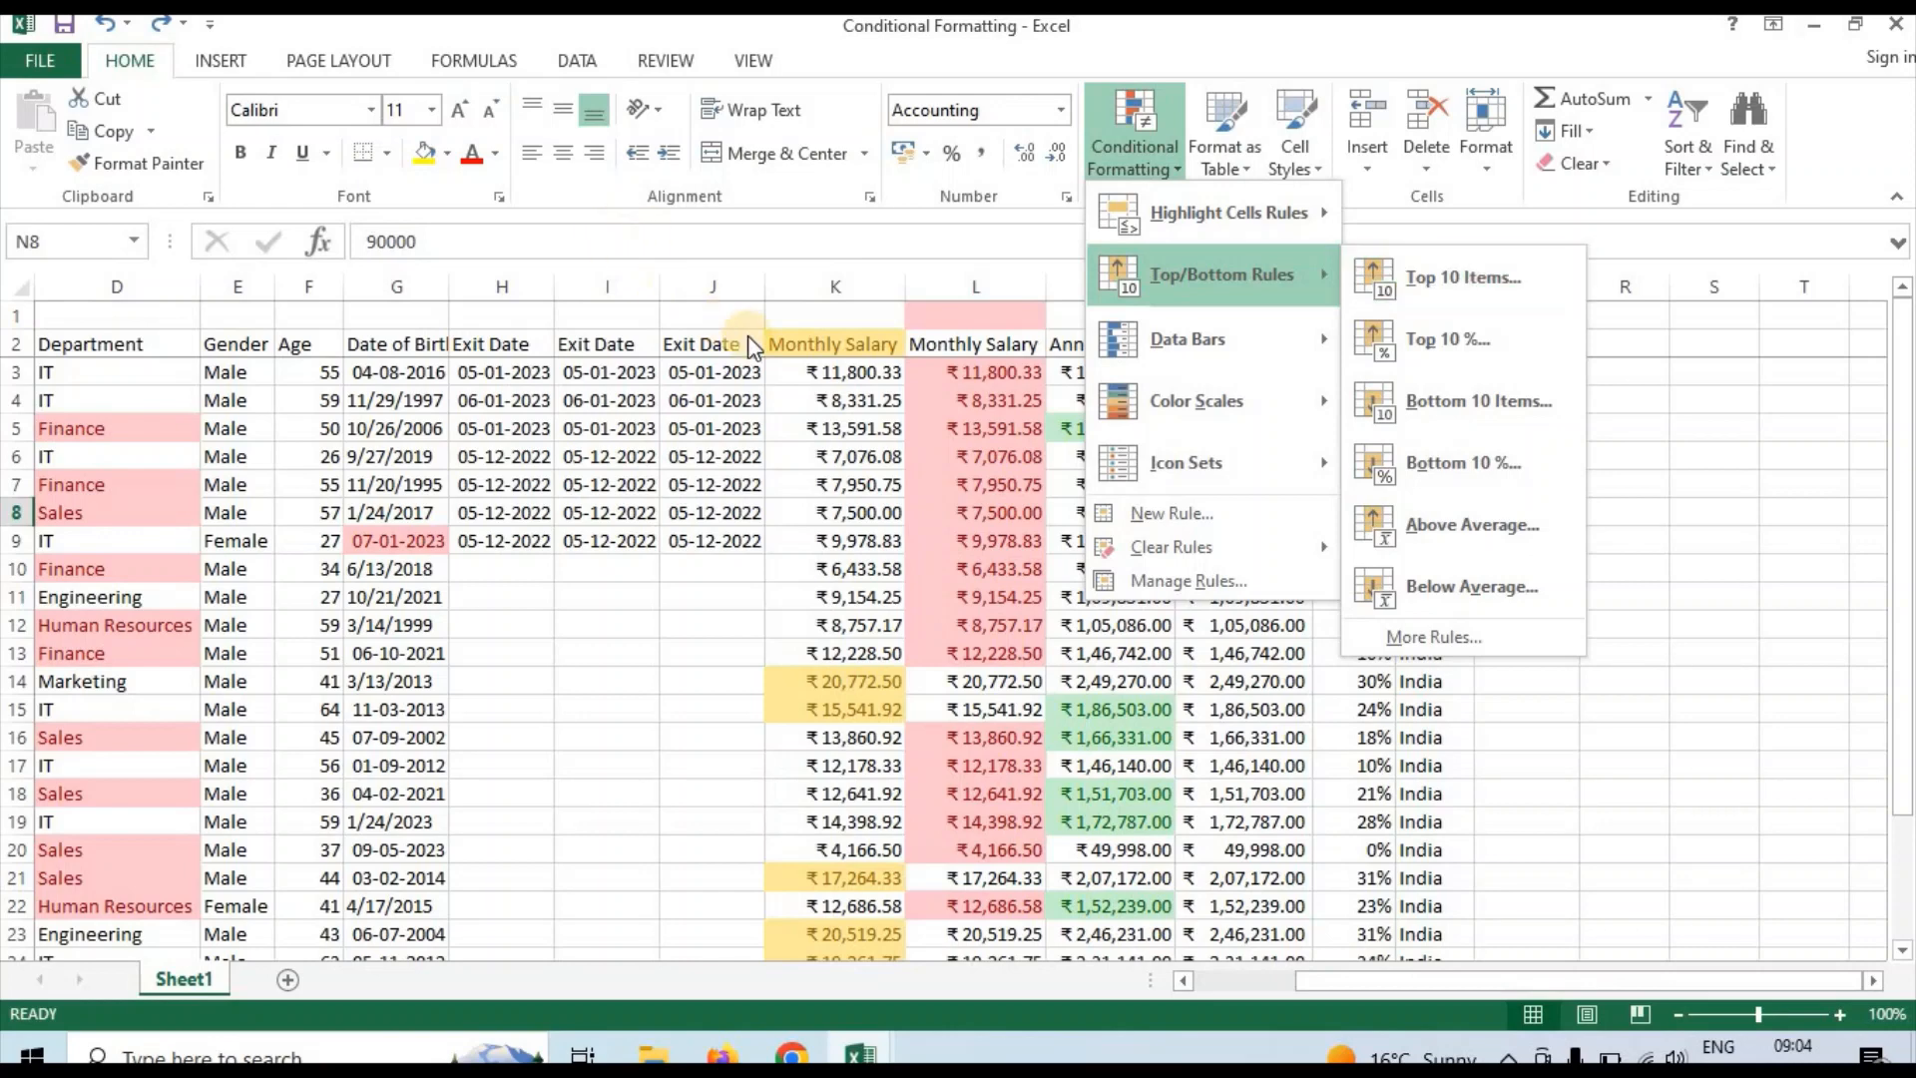
{"action": "left_click", "coordinate": [1041, 437]}
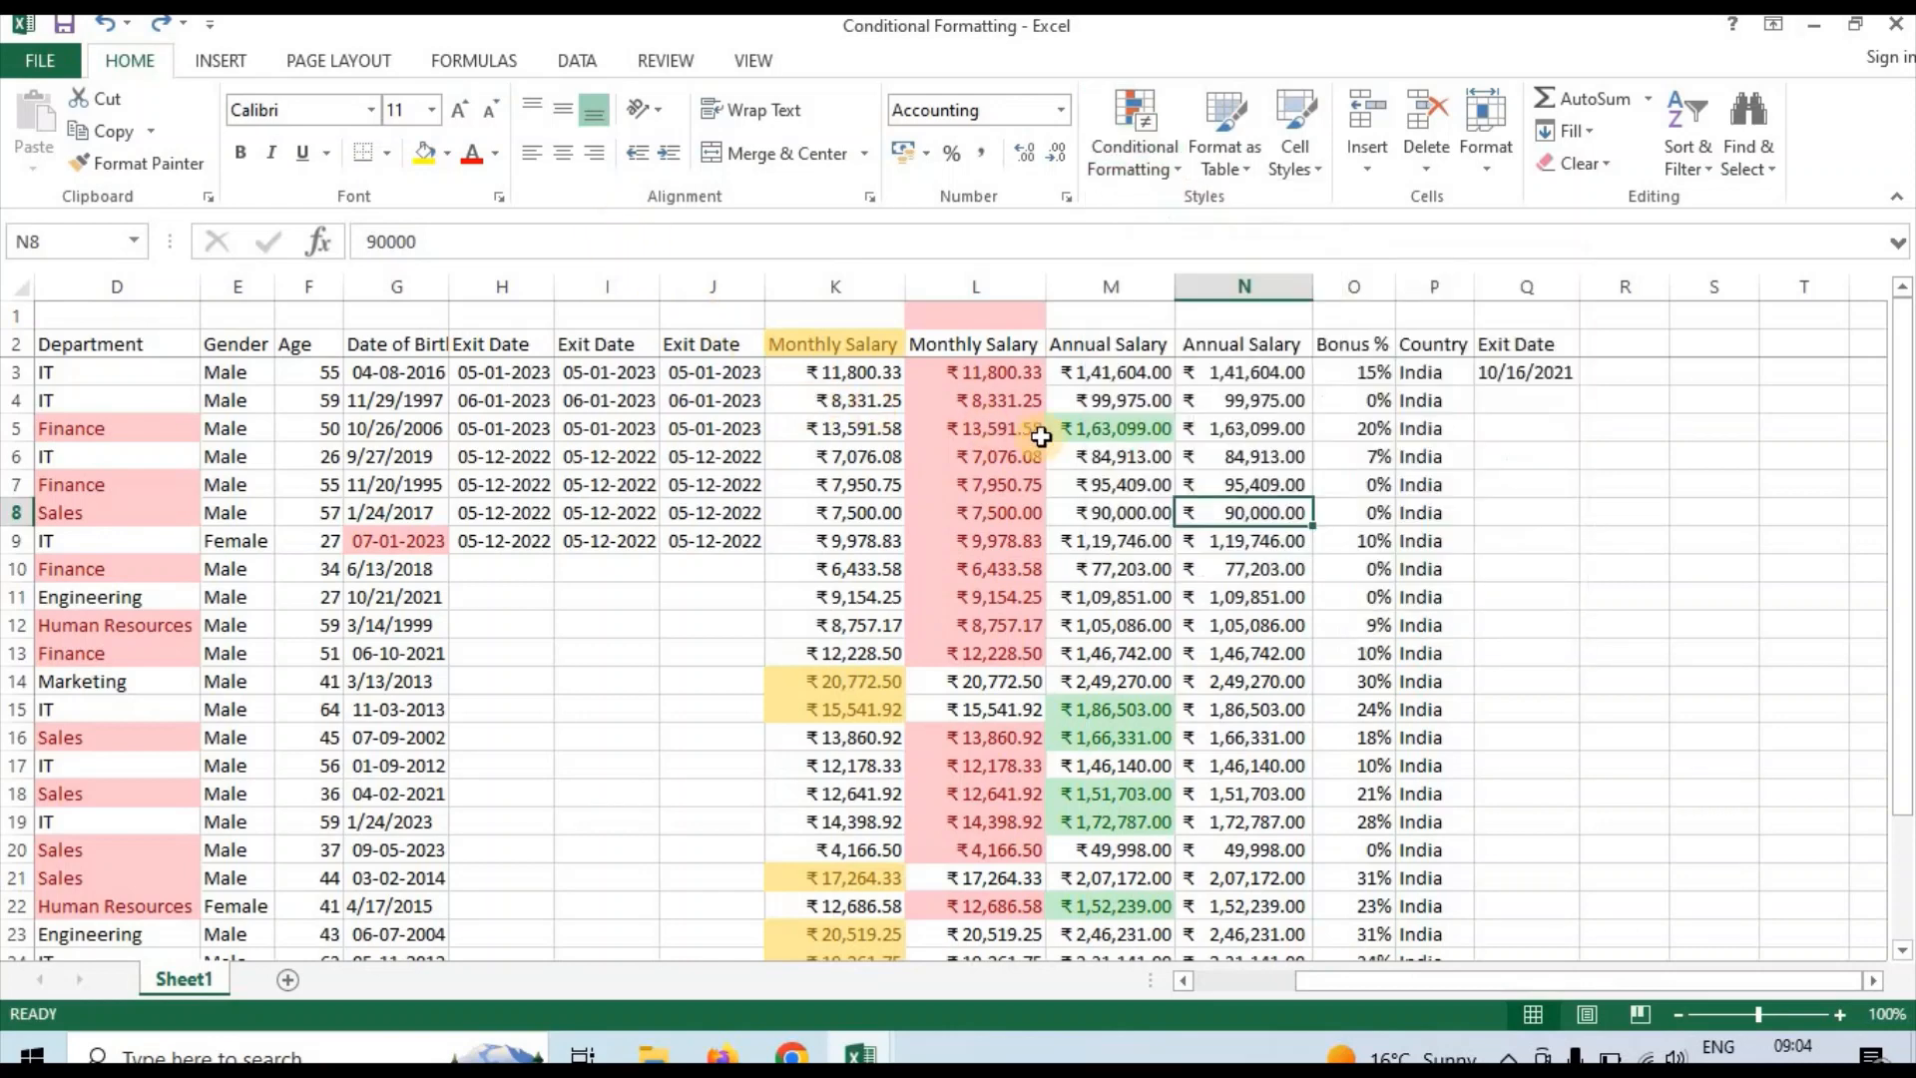
Add a Top 10 Items rule to the whole second Annual Salary column (N) with Light Red Fill with Dark Red Text
{"action": "left_click", "coordinate": [1241, 287]}
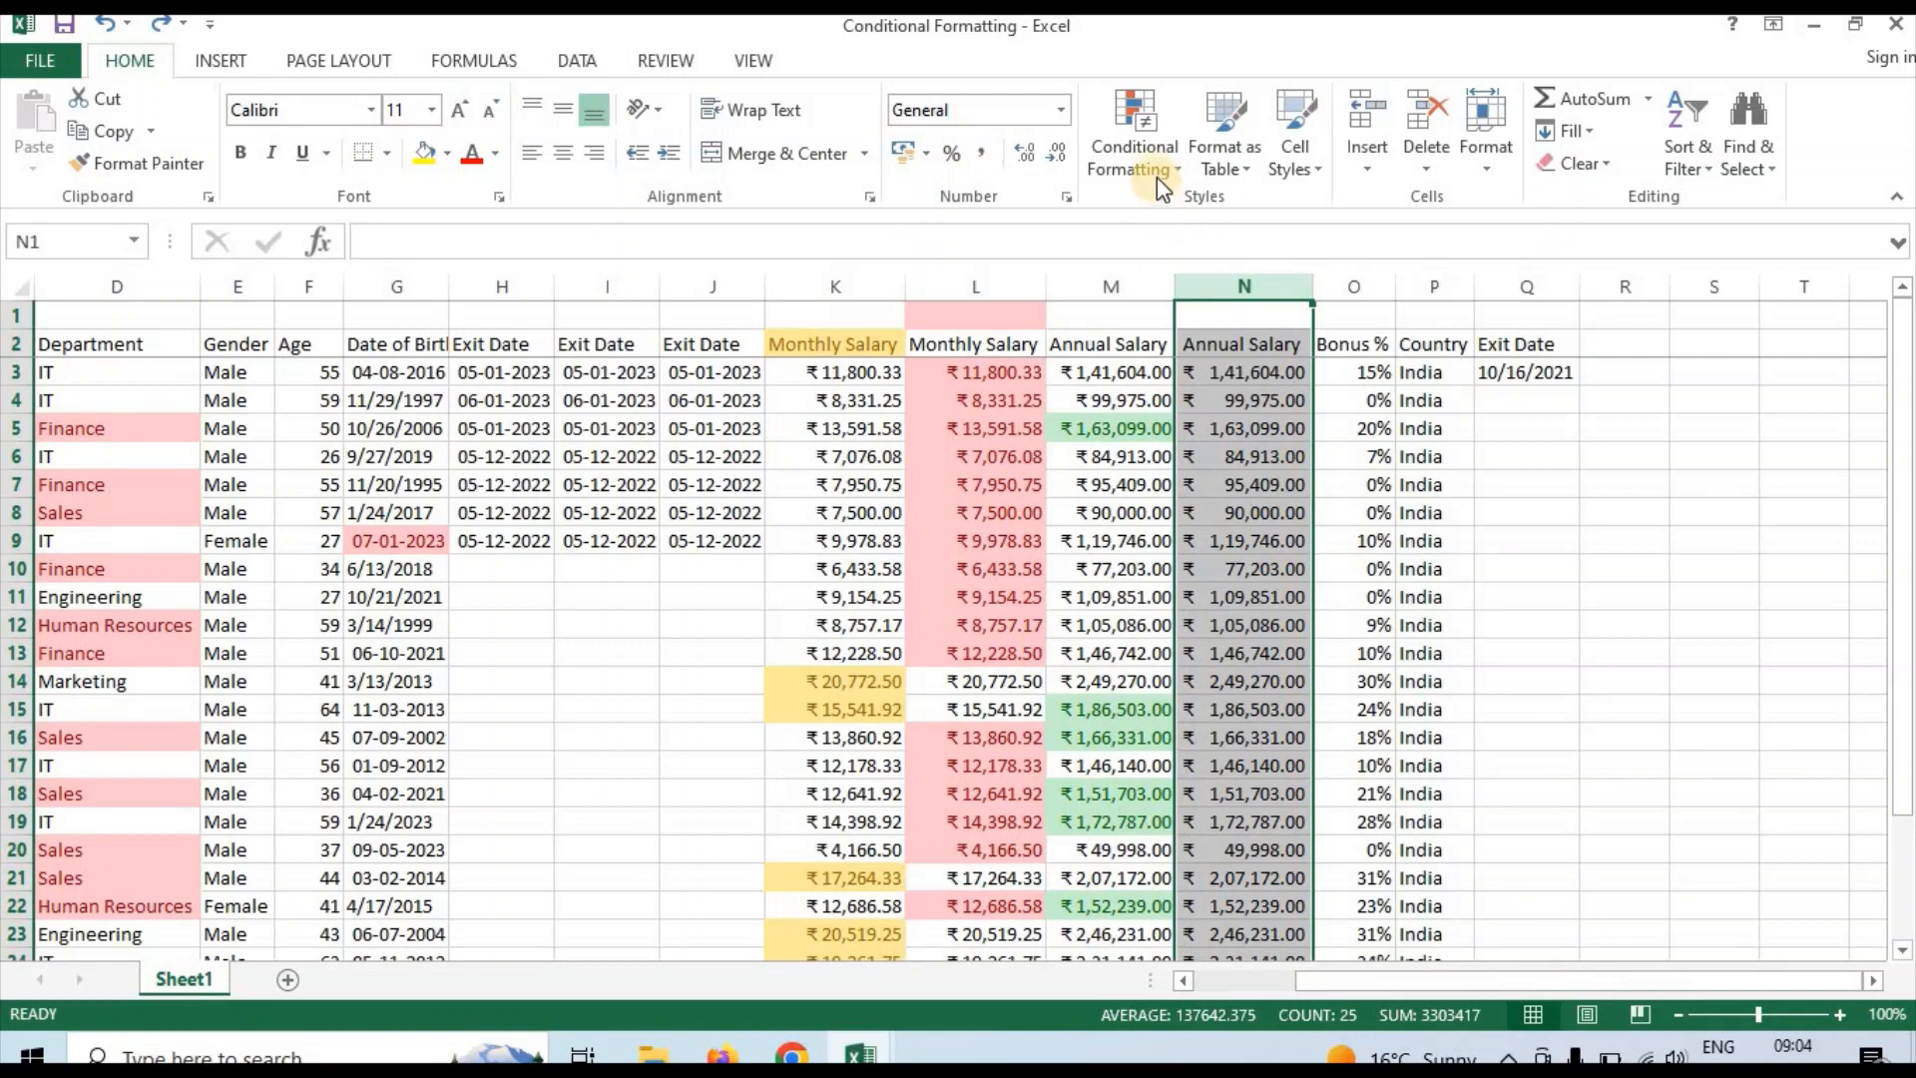
{"action": "left_click", "coordinate": [1154, 174]}
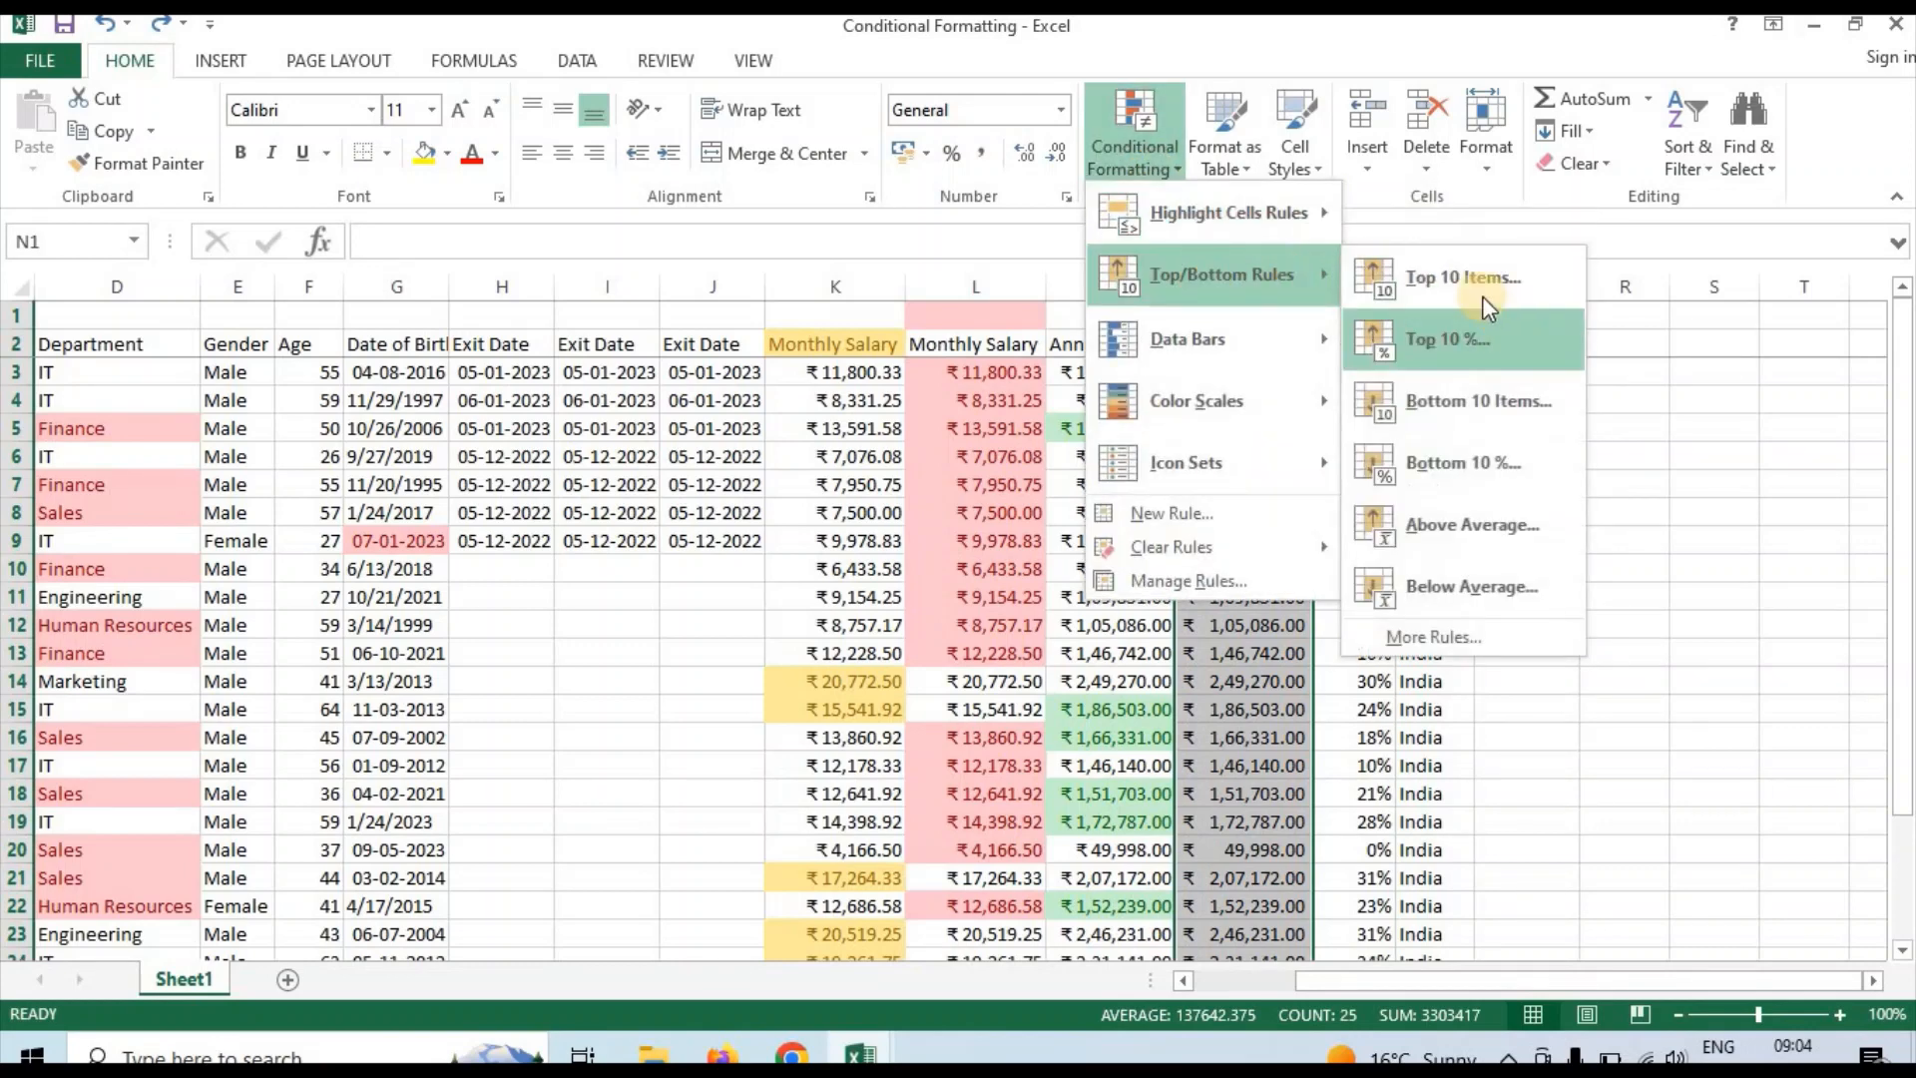
{"action": "left_click", "coordinate": [1477, 283]}
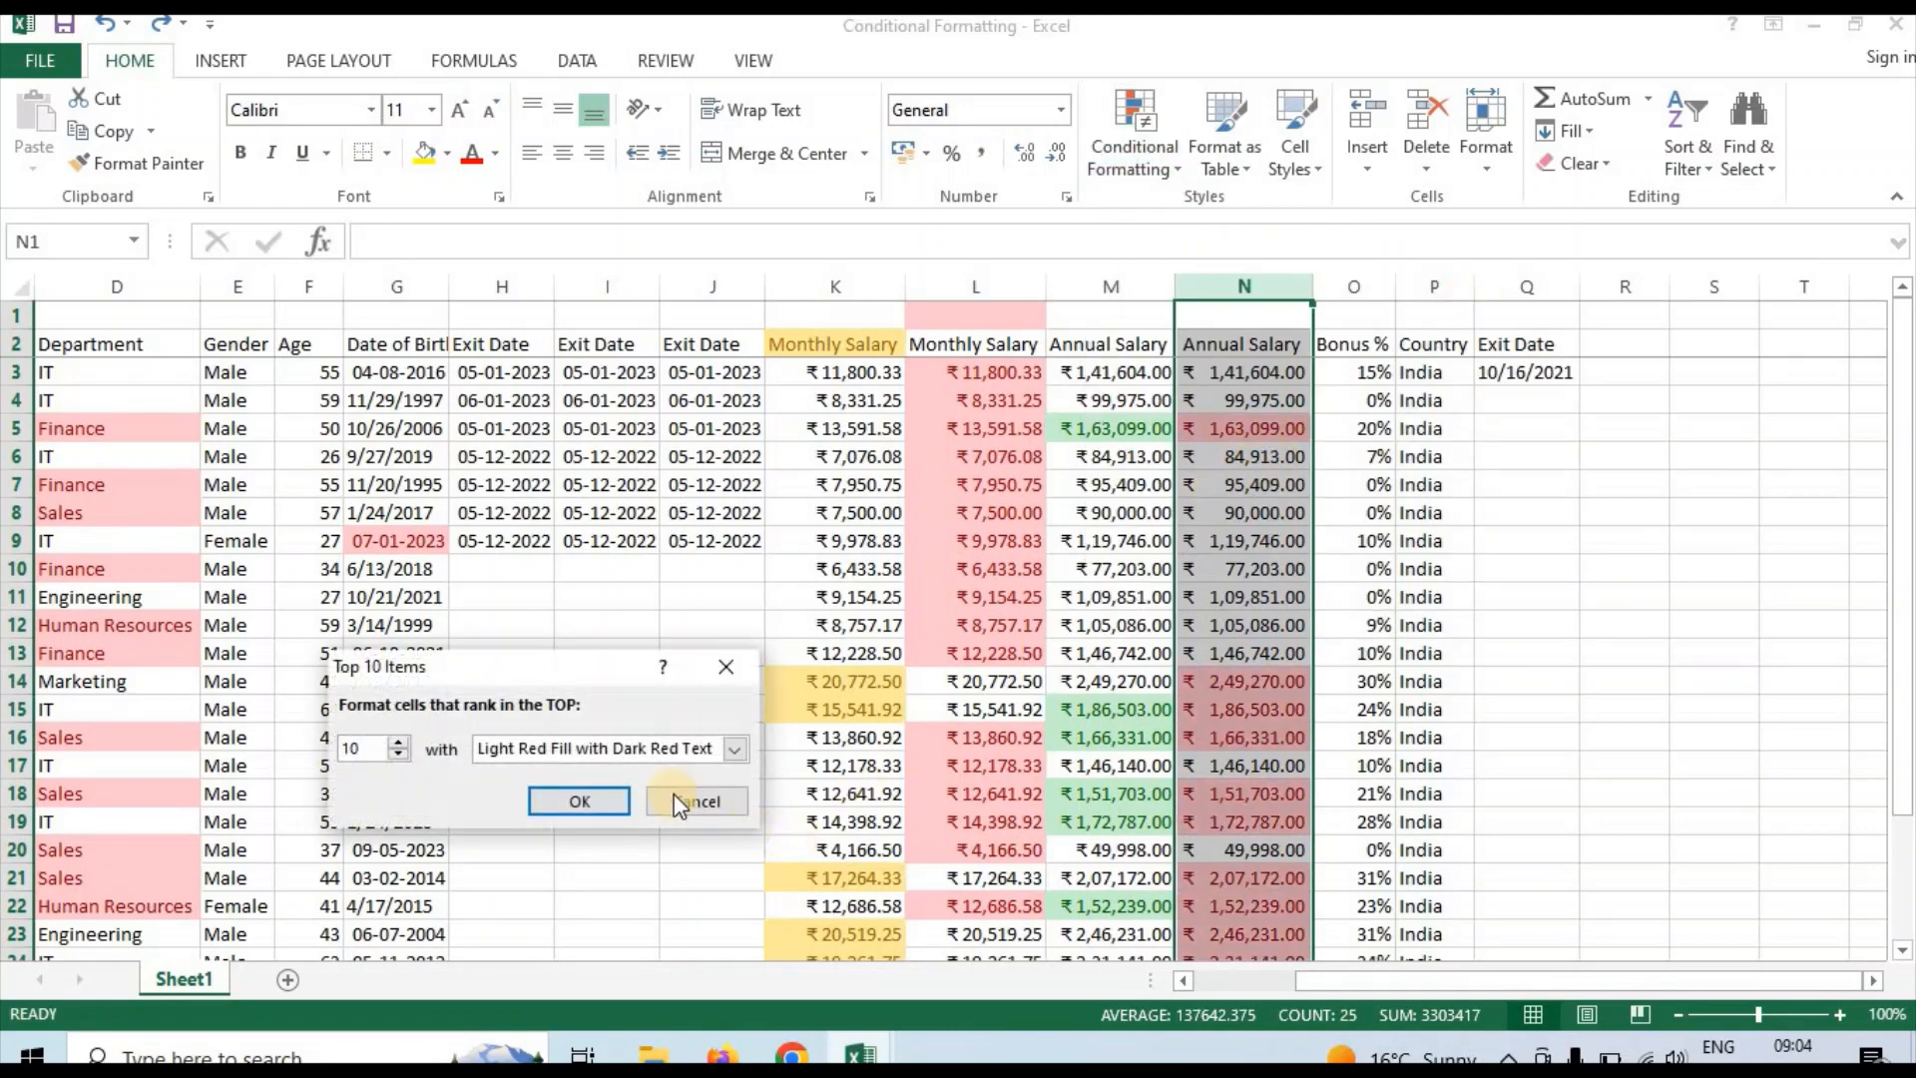
{"action": "left_click", "coordinate": [607, 799]}
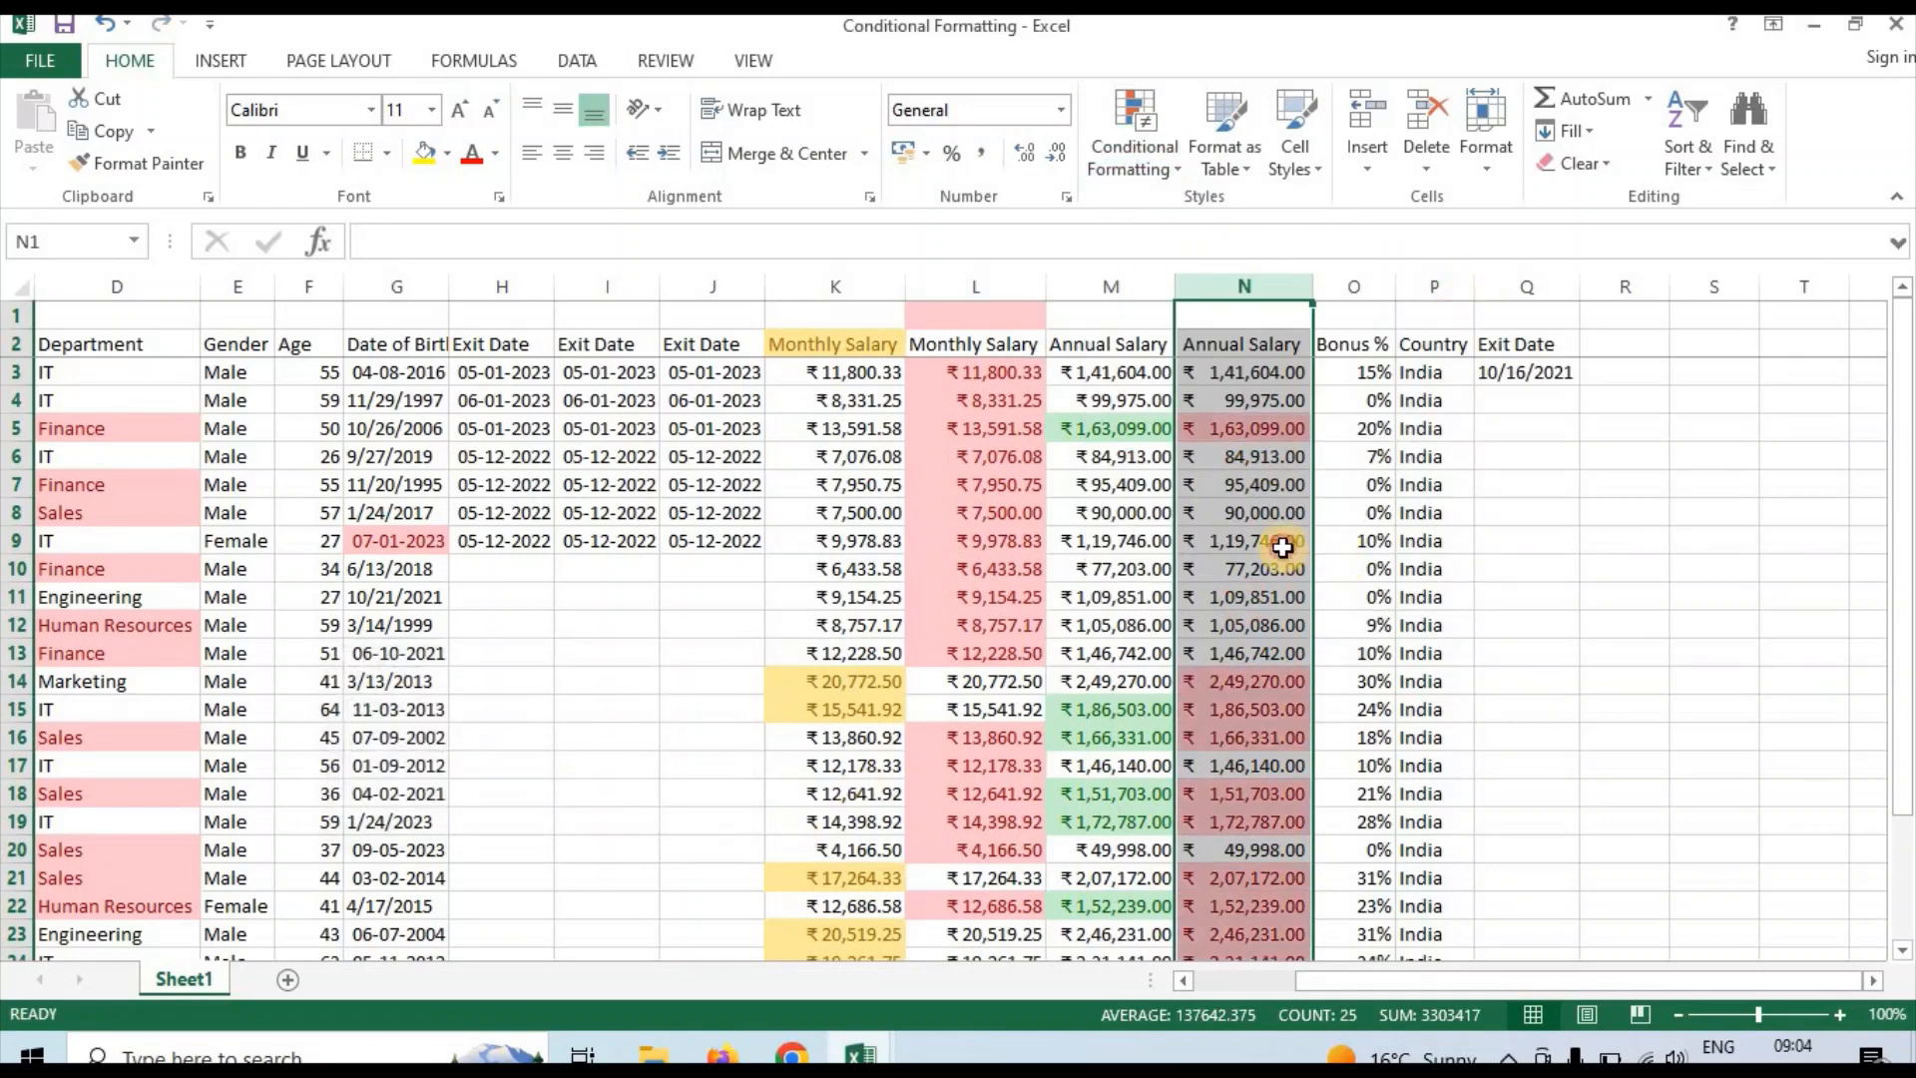
{"action": "left_click", "coordinate": [1283, 547]}
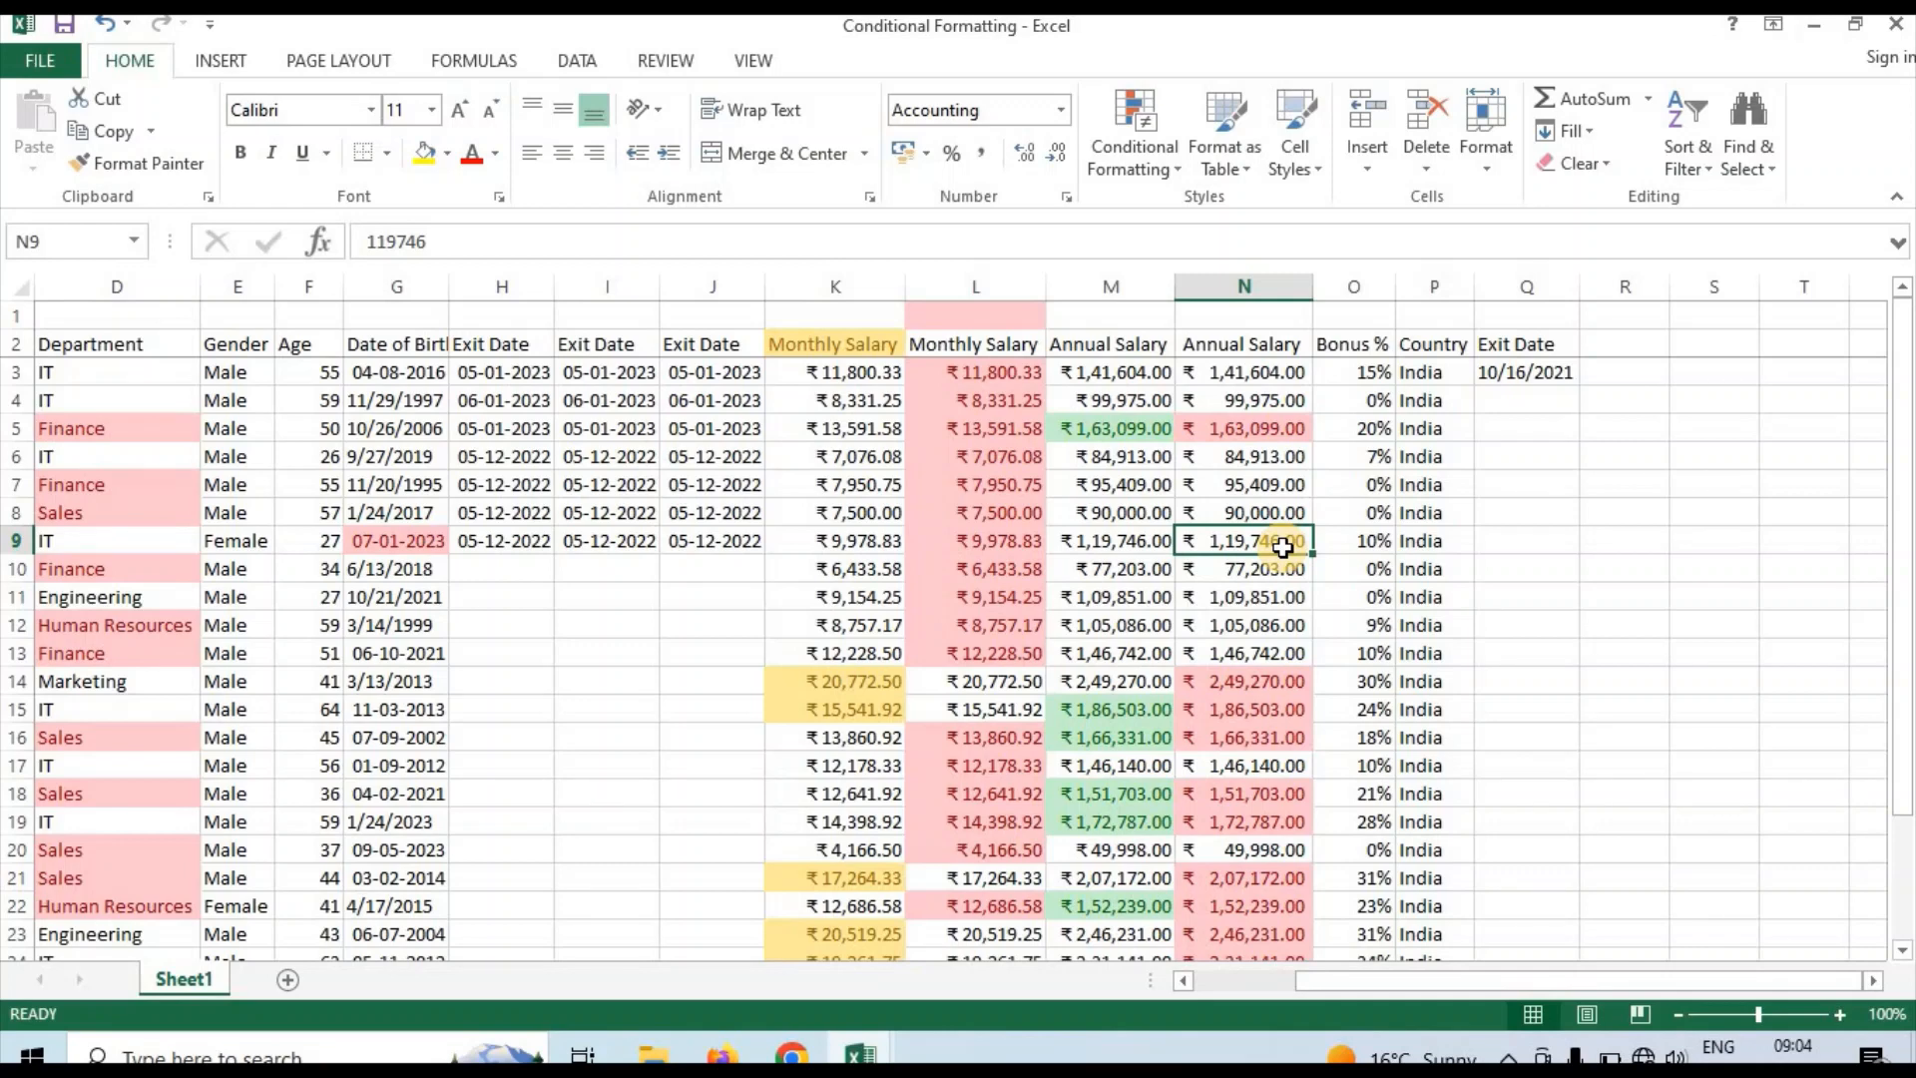
{"action": "left_click", "coordinate": [1257, 513]}
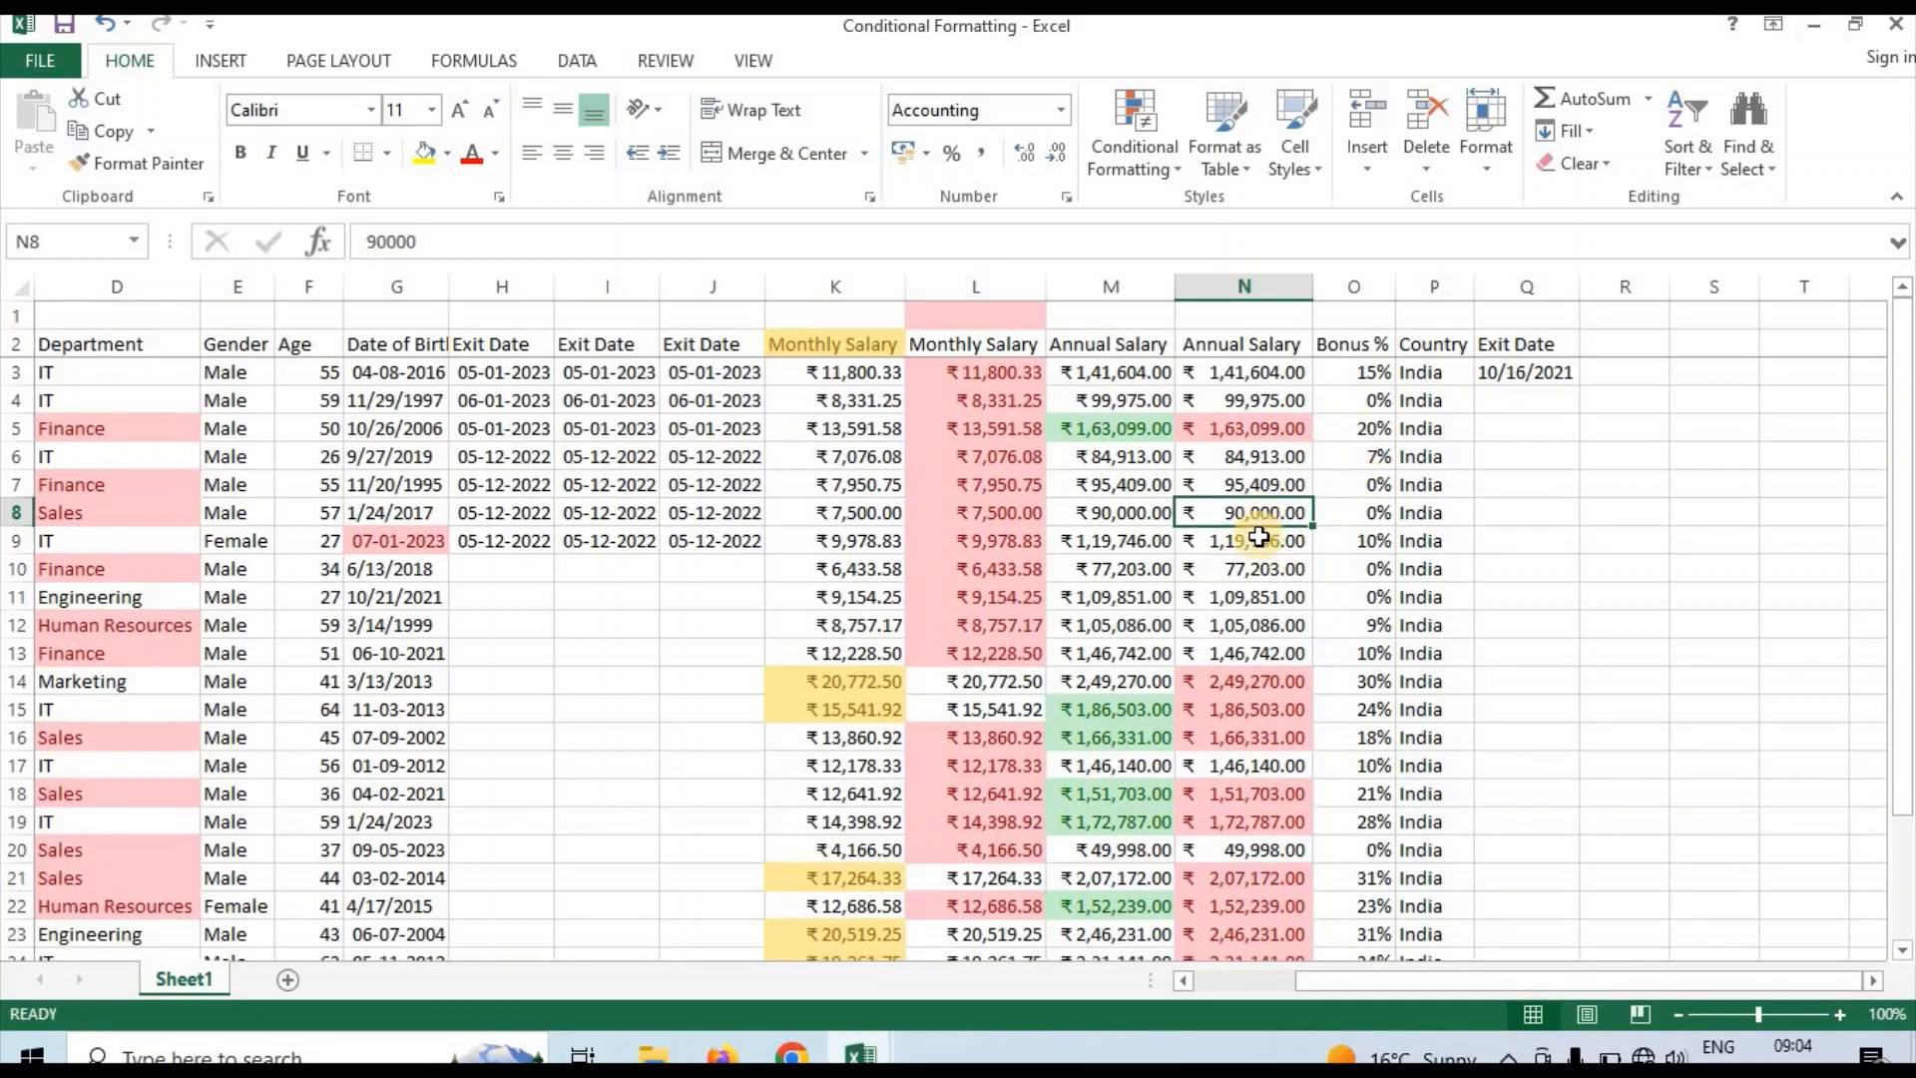
{"action": "left_click", "coordinate": [1259, 539]}
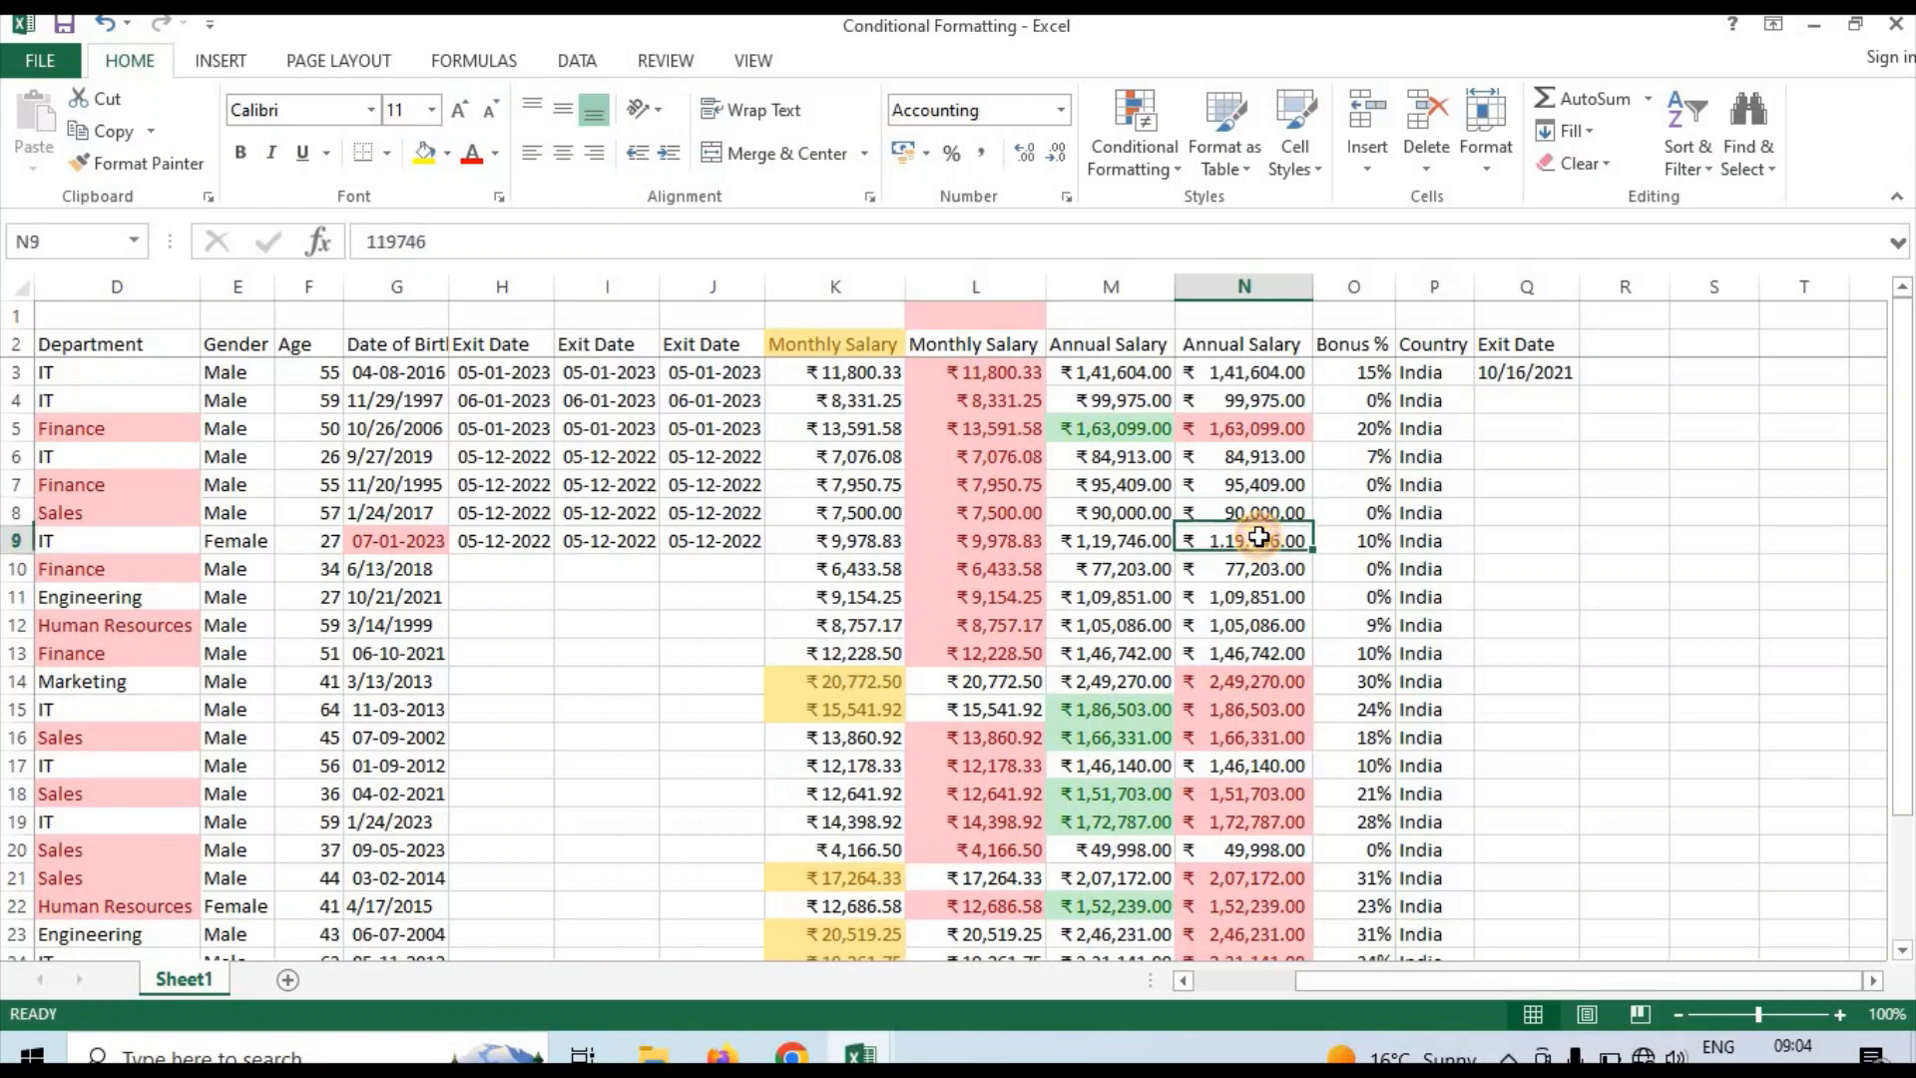
Review the Highlight Cells, Top/Bottom and Data Bars options for column N and compare them with its salary cells
{"action": "left_click", "coordinate": [1247, 285]}
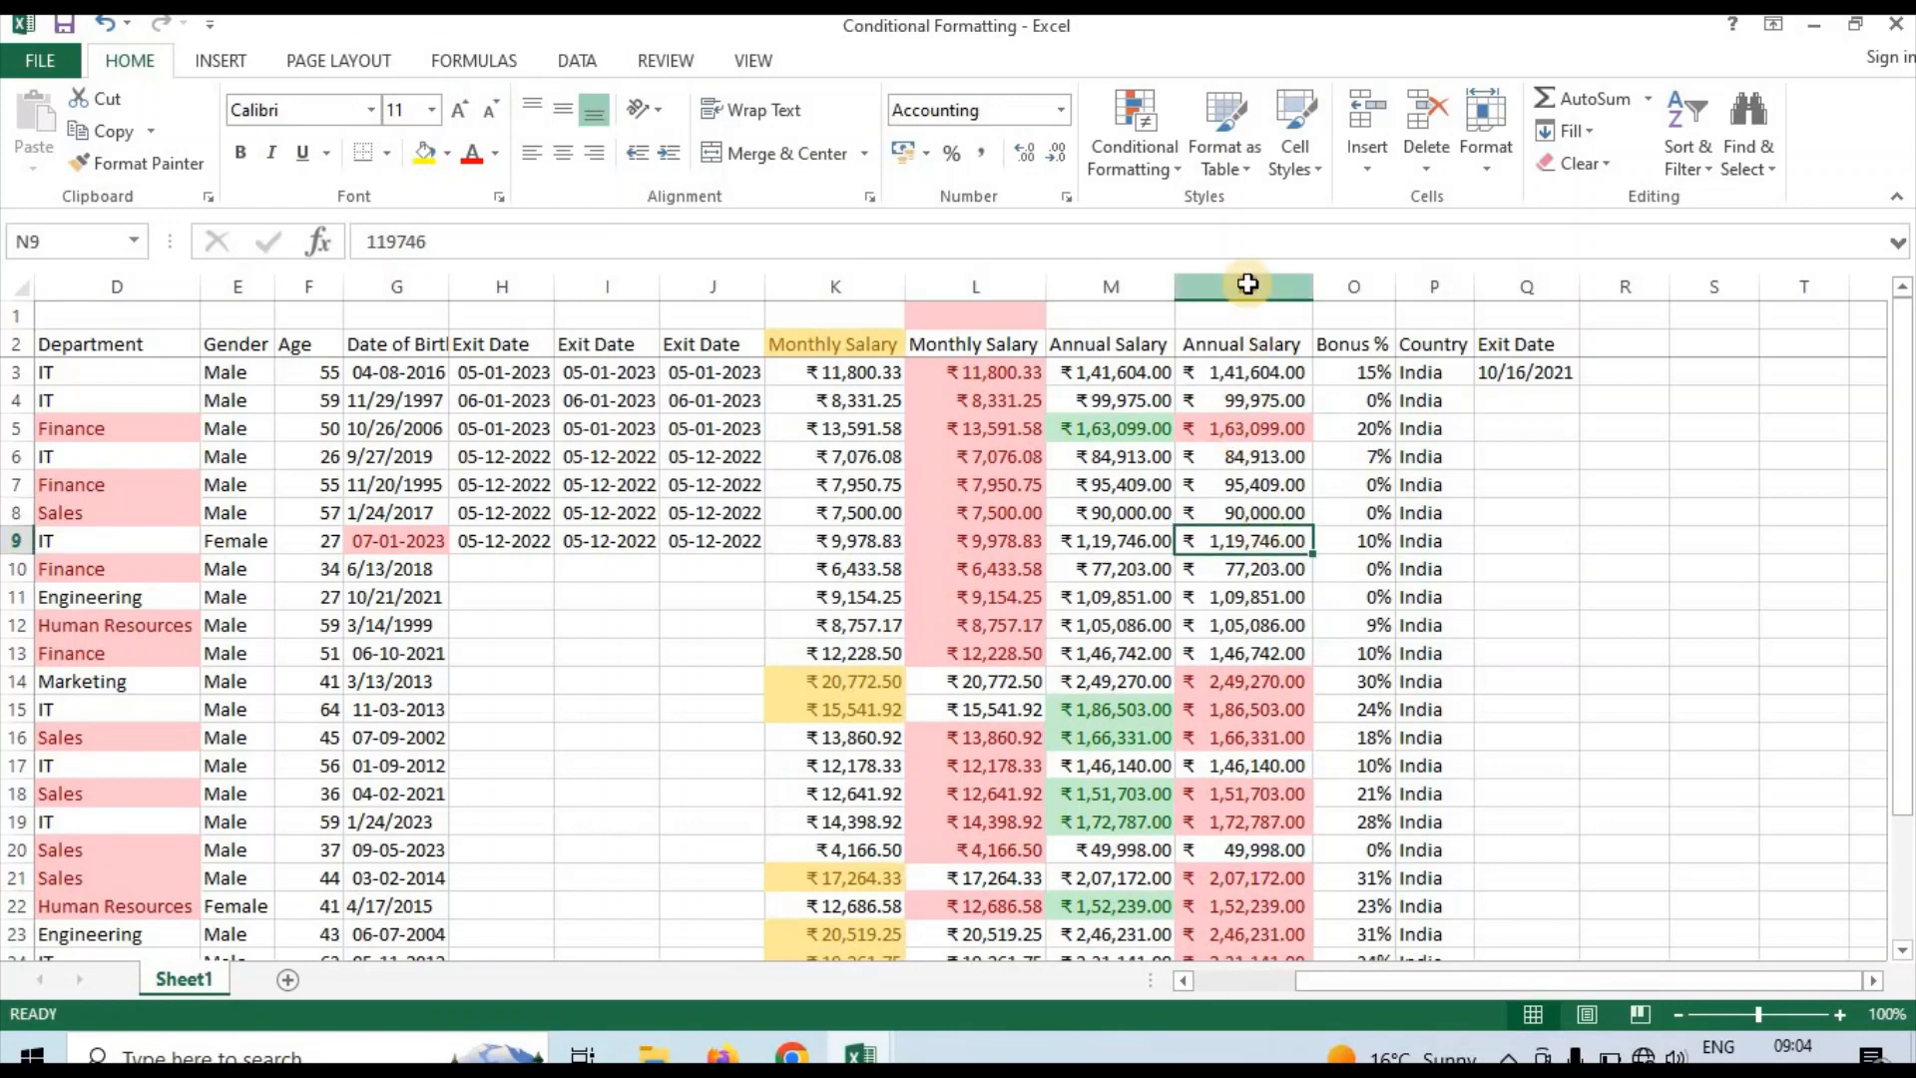
{"action": "left_click", "coordinate": [1170, 180]}
{"action": "mouse_move", "coordinate": [1189, 214]}
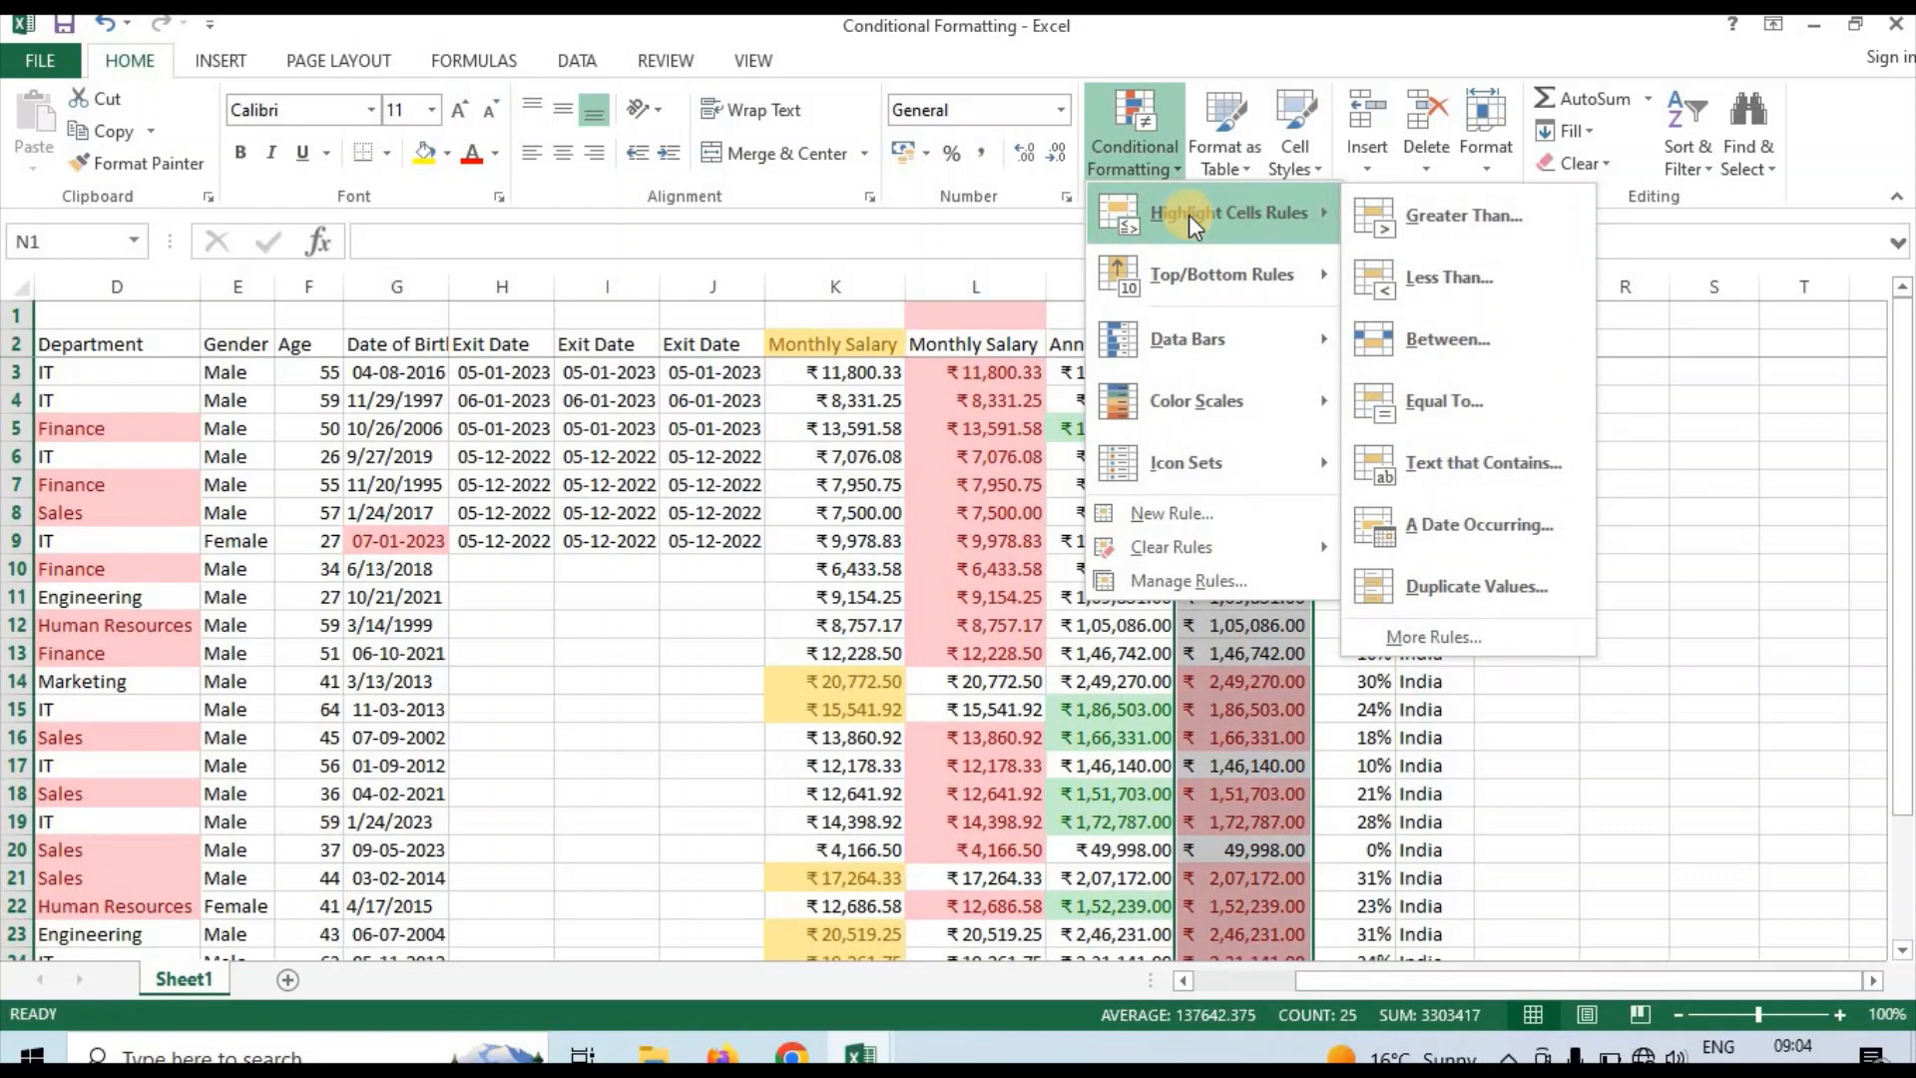
{"action": "mouse_move", "coordinate": [1301, 272]}
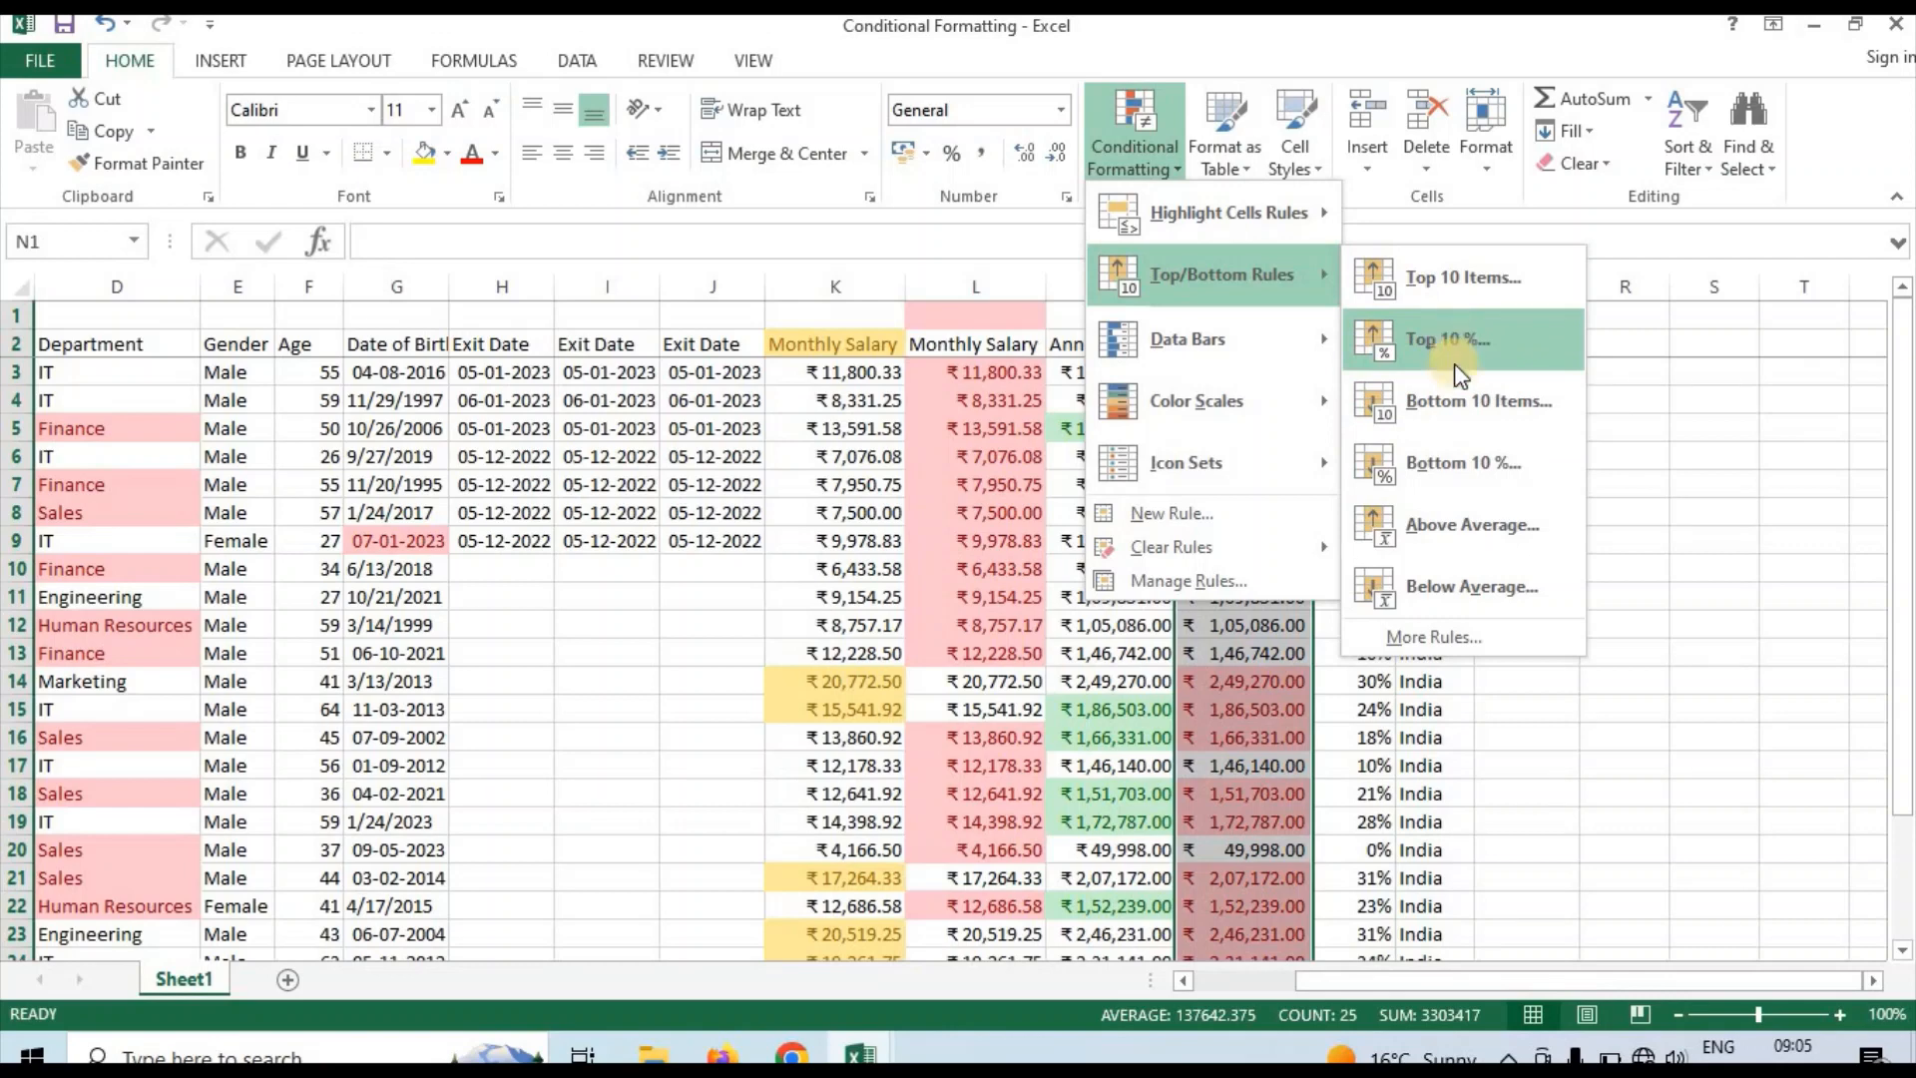
{"action": "left_click", "coordinate": [1224, 736]}
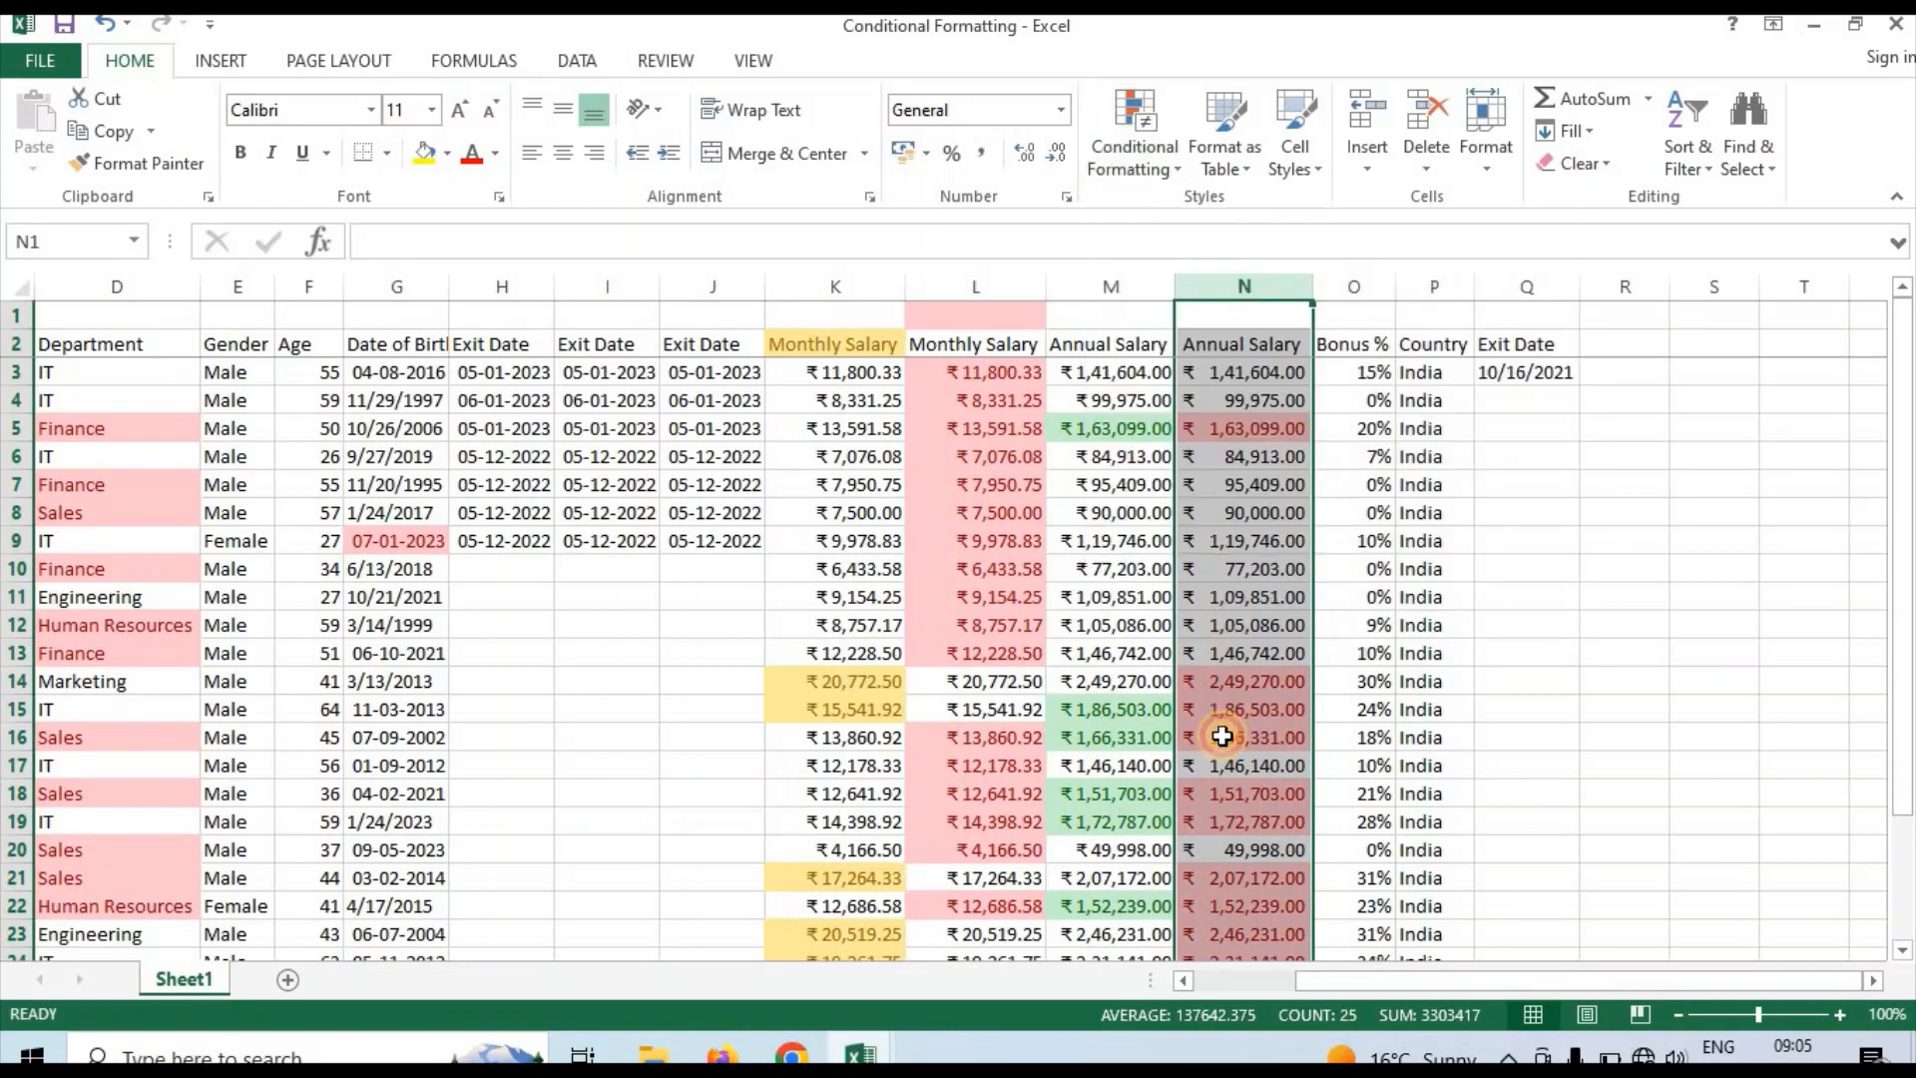
{"action": "left_click", "coordinate": [1224, 679]}
{"action": "left_click", "coordinate": [1234, 623]}
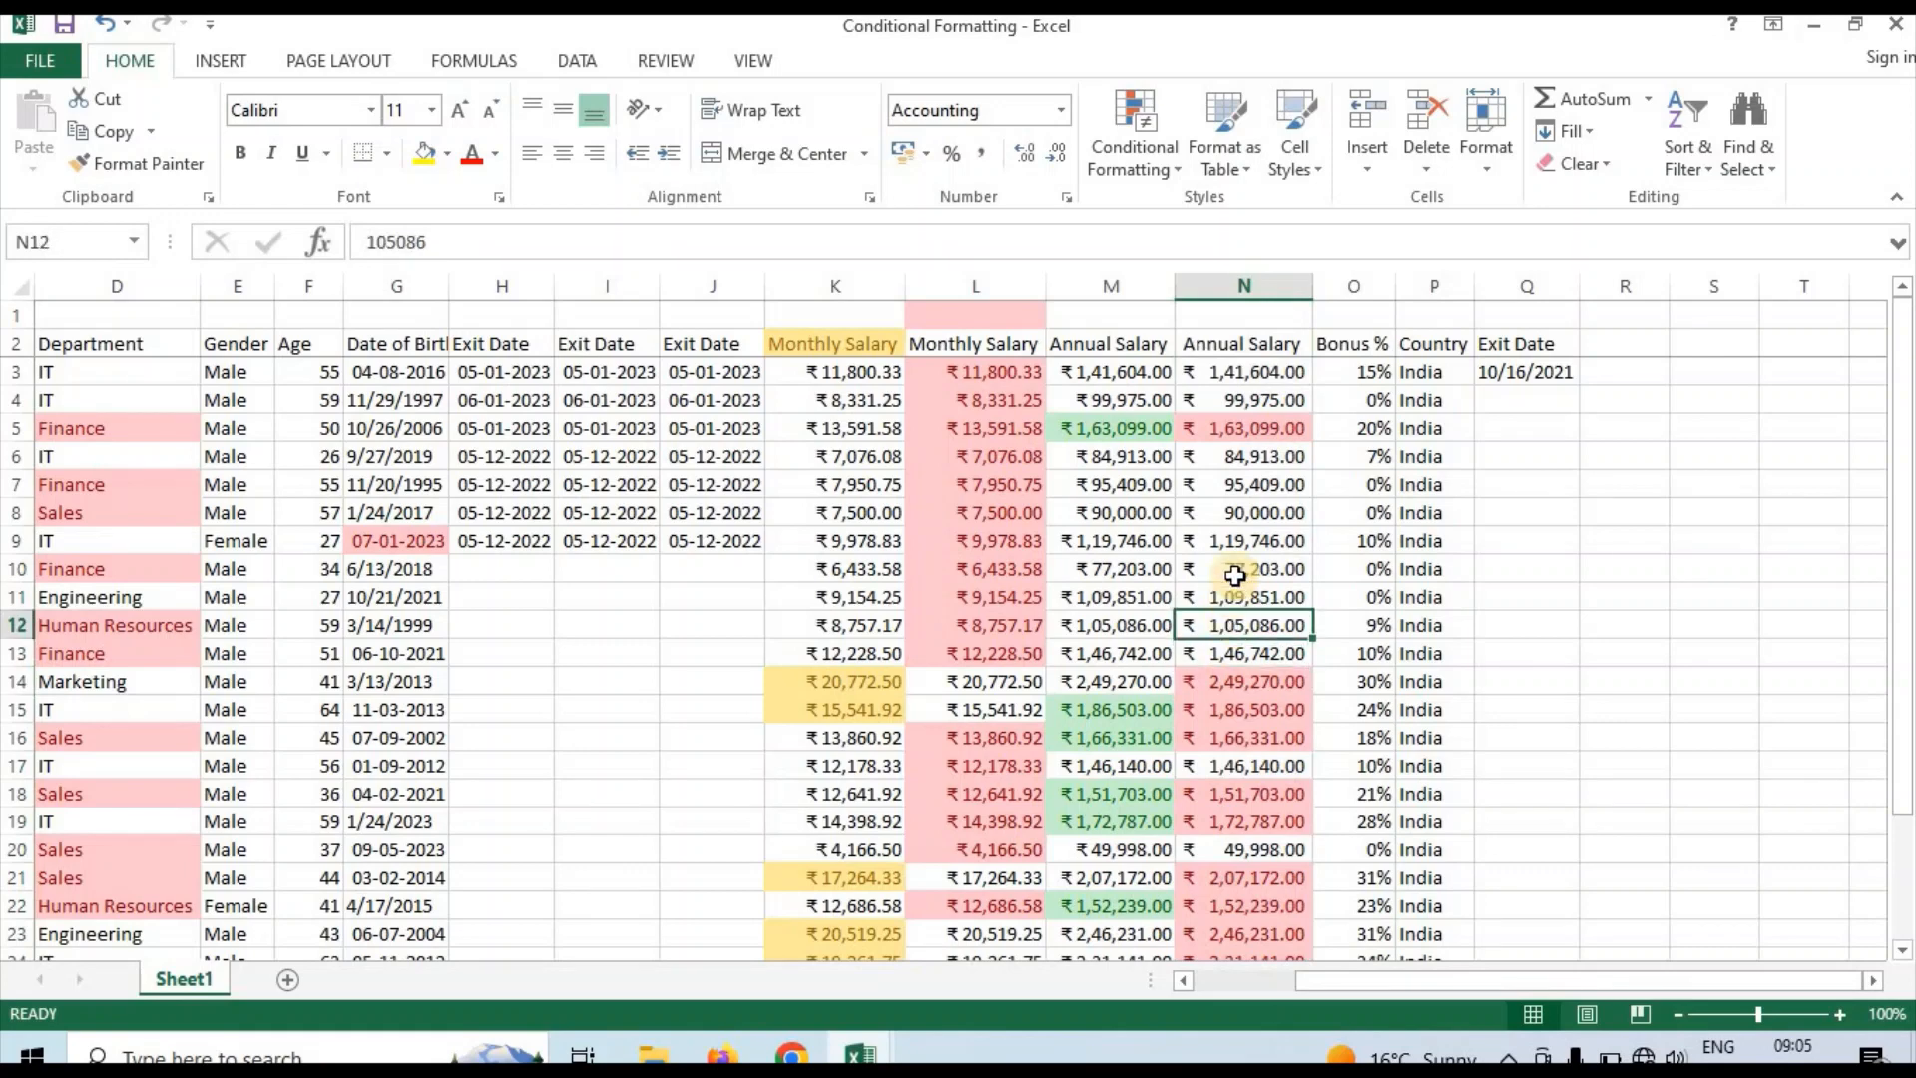
{"action": "left_click", "coordinate": [1241, 514]}
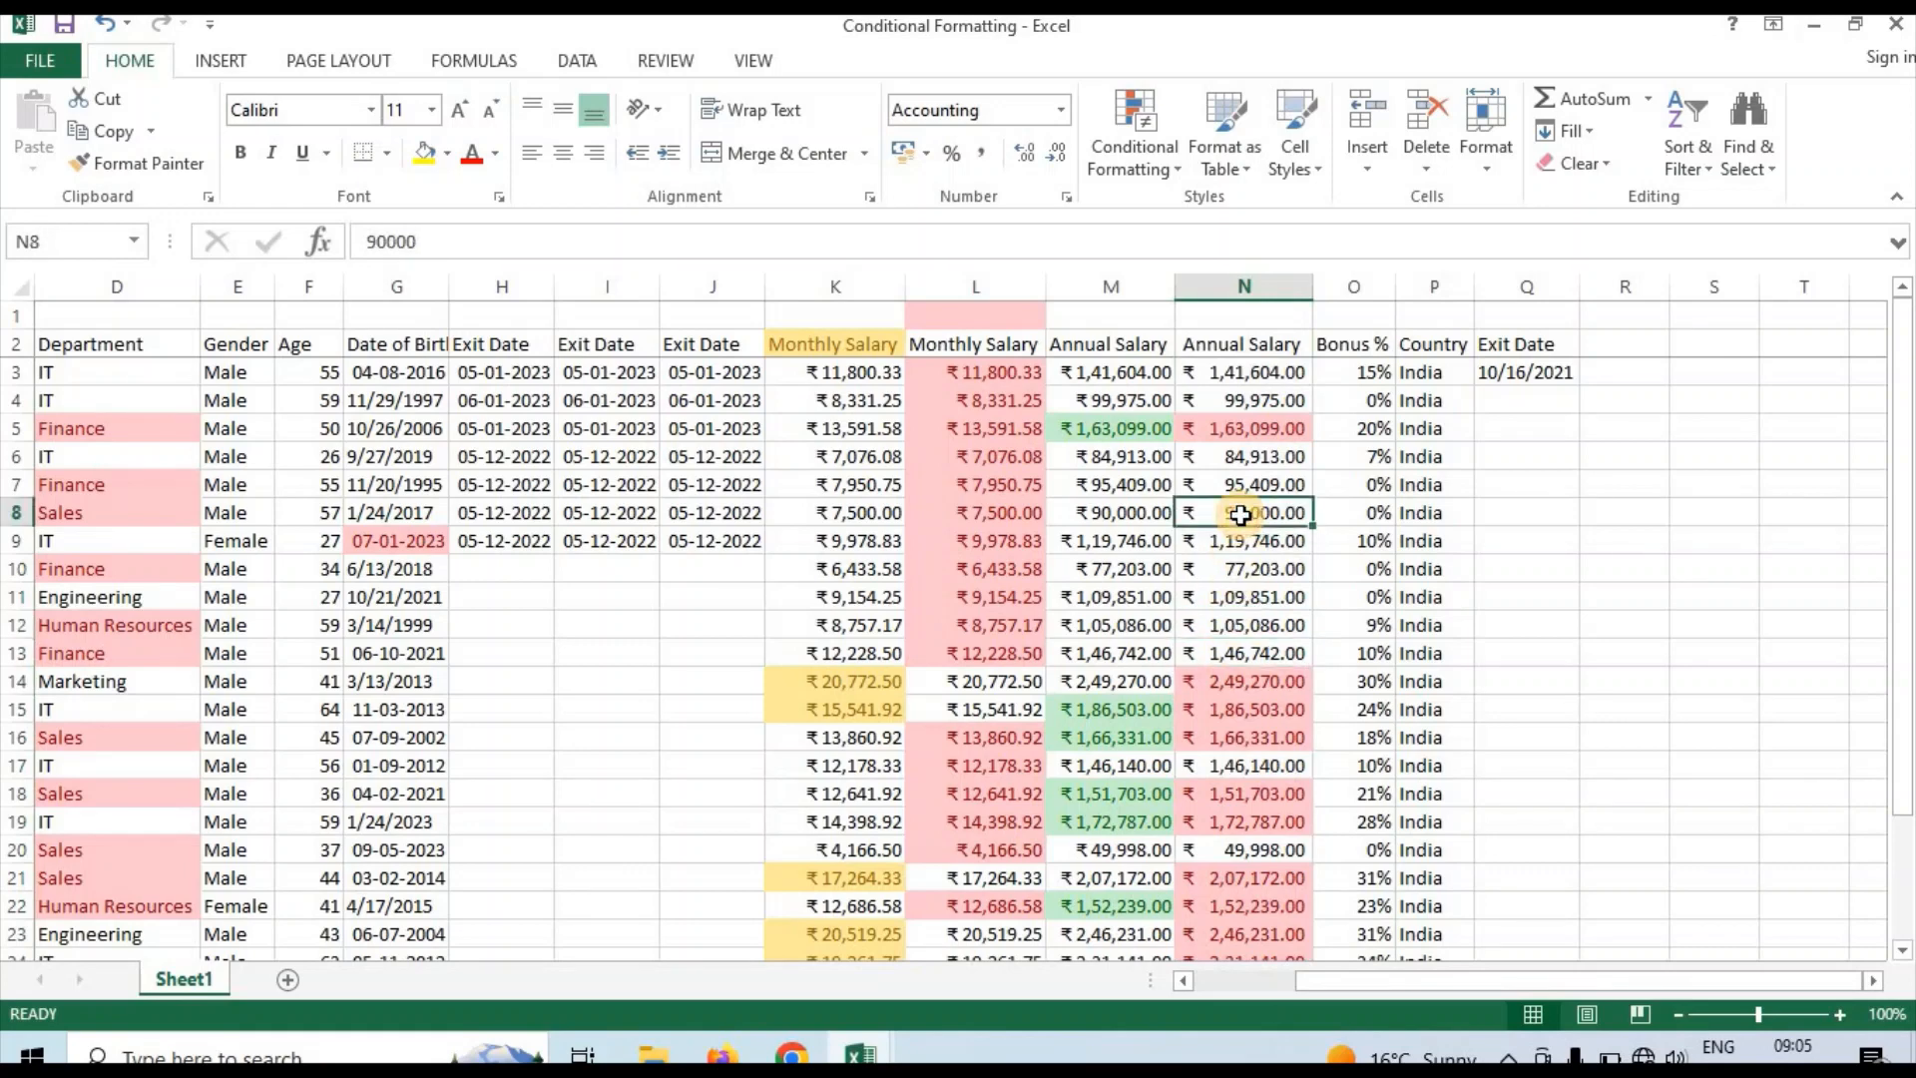
{"action": "left_click", "coordinate": [1241, 428]}
{"action": "left_click", "coordinate": [1229, 465]}
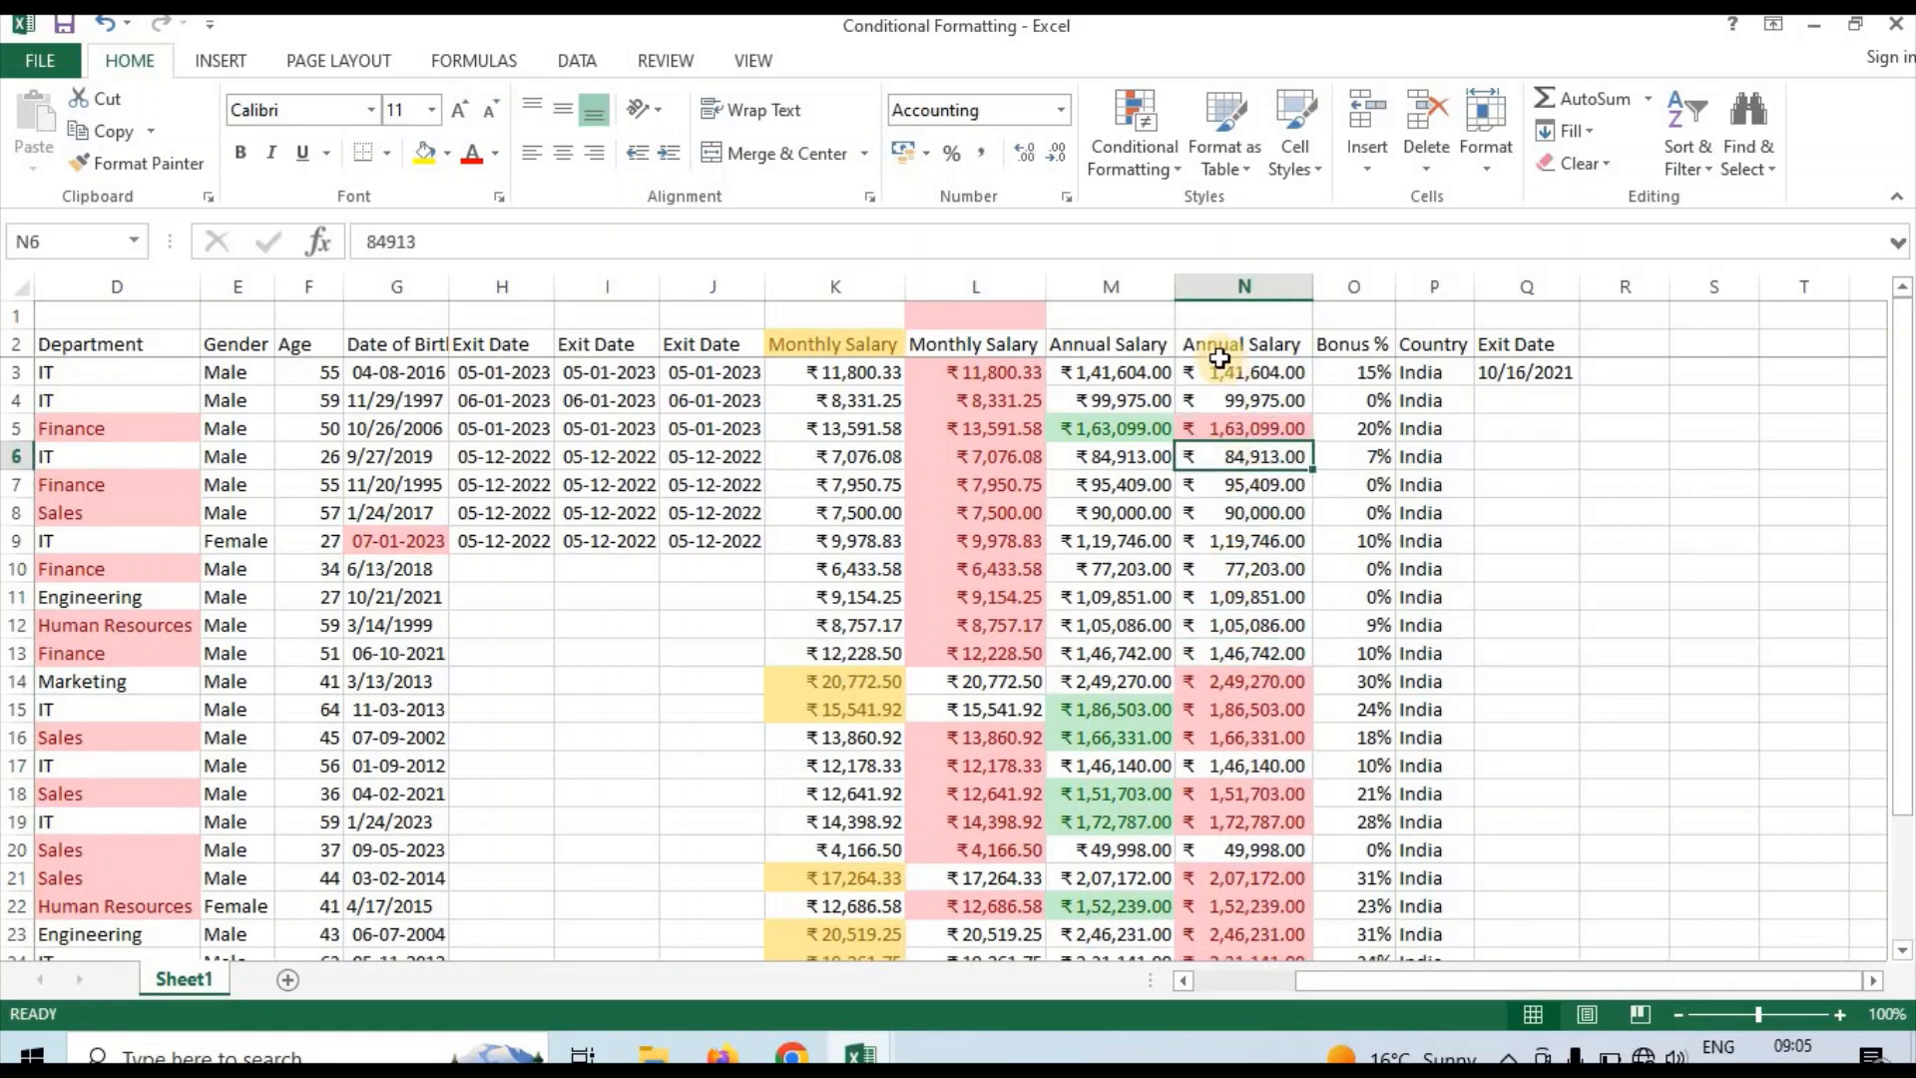
{"action": "left_click", "coordinate": [1125, 170]}
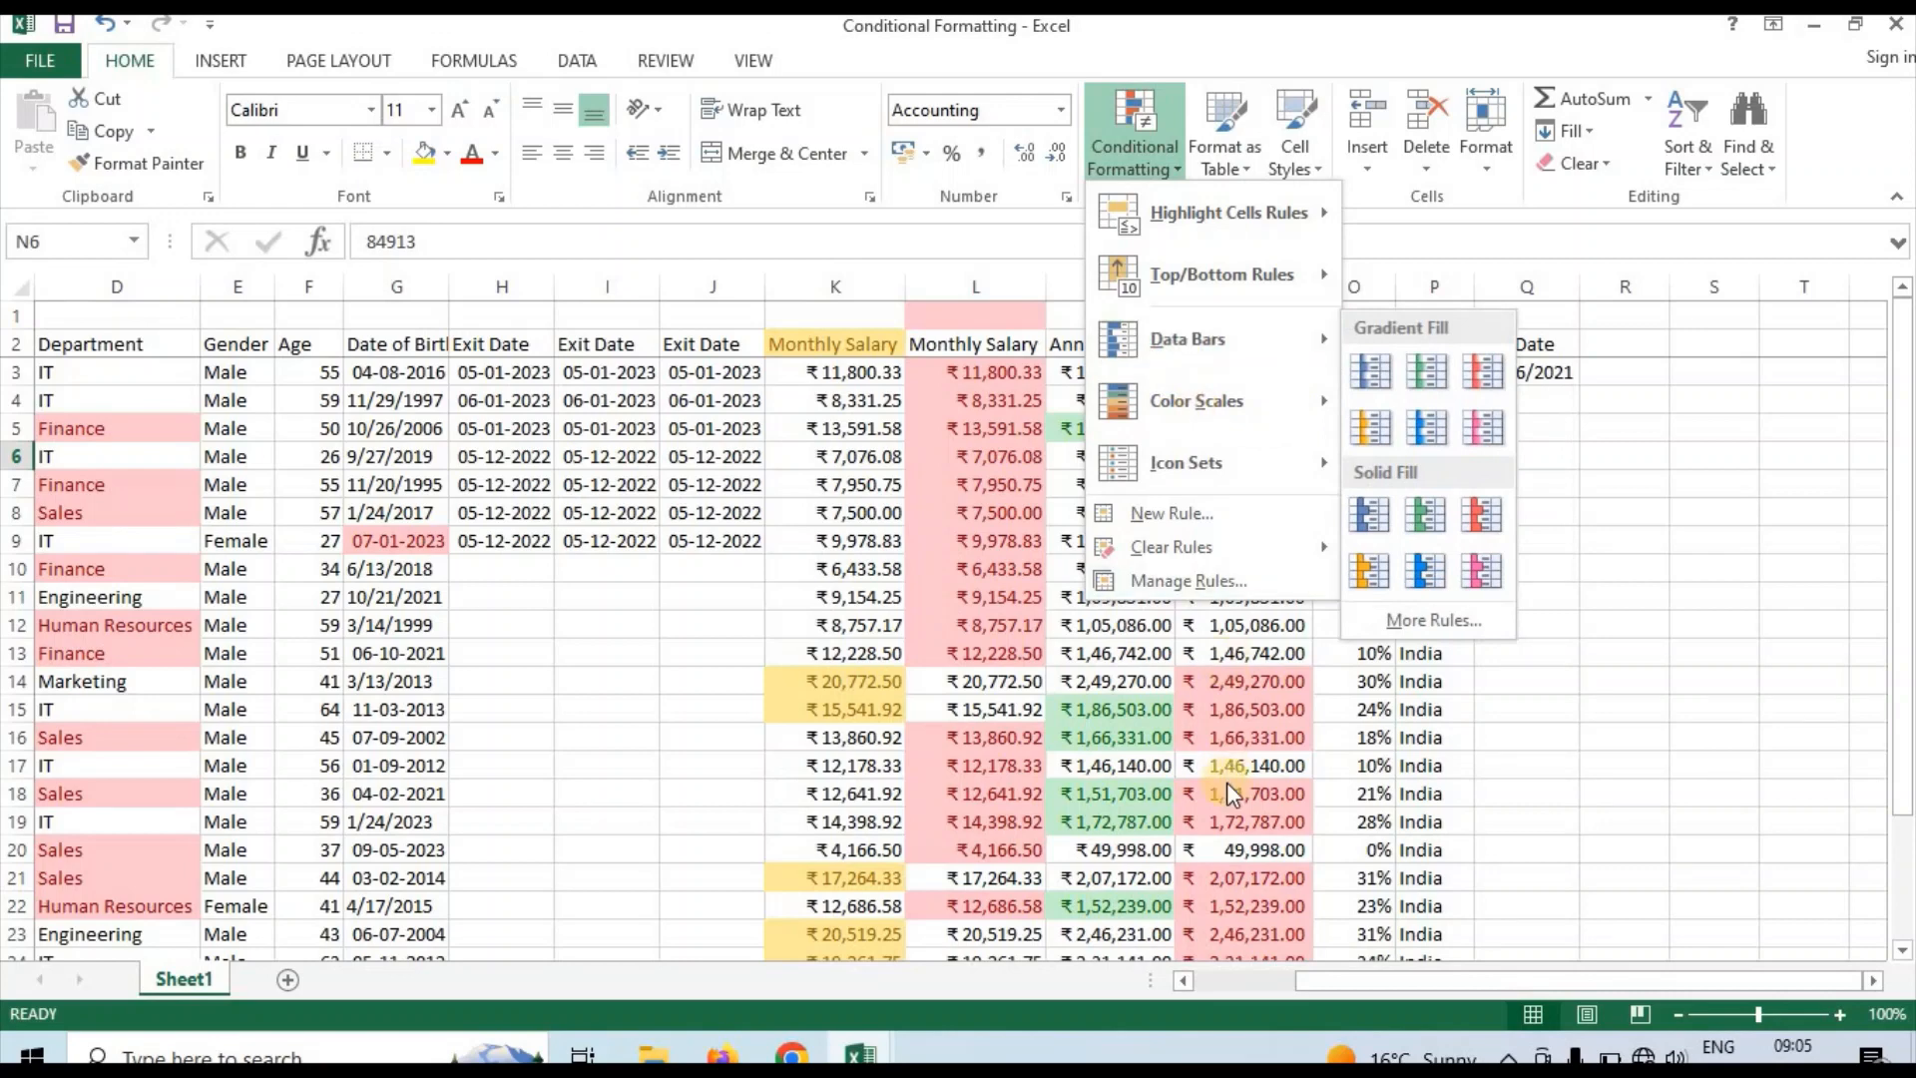
{"action": "left_click", "coordinate": [1232, 749]}
{"action": "left_click", "coordinate": [1231, 602]}
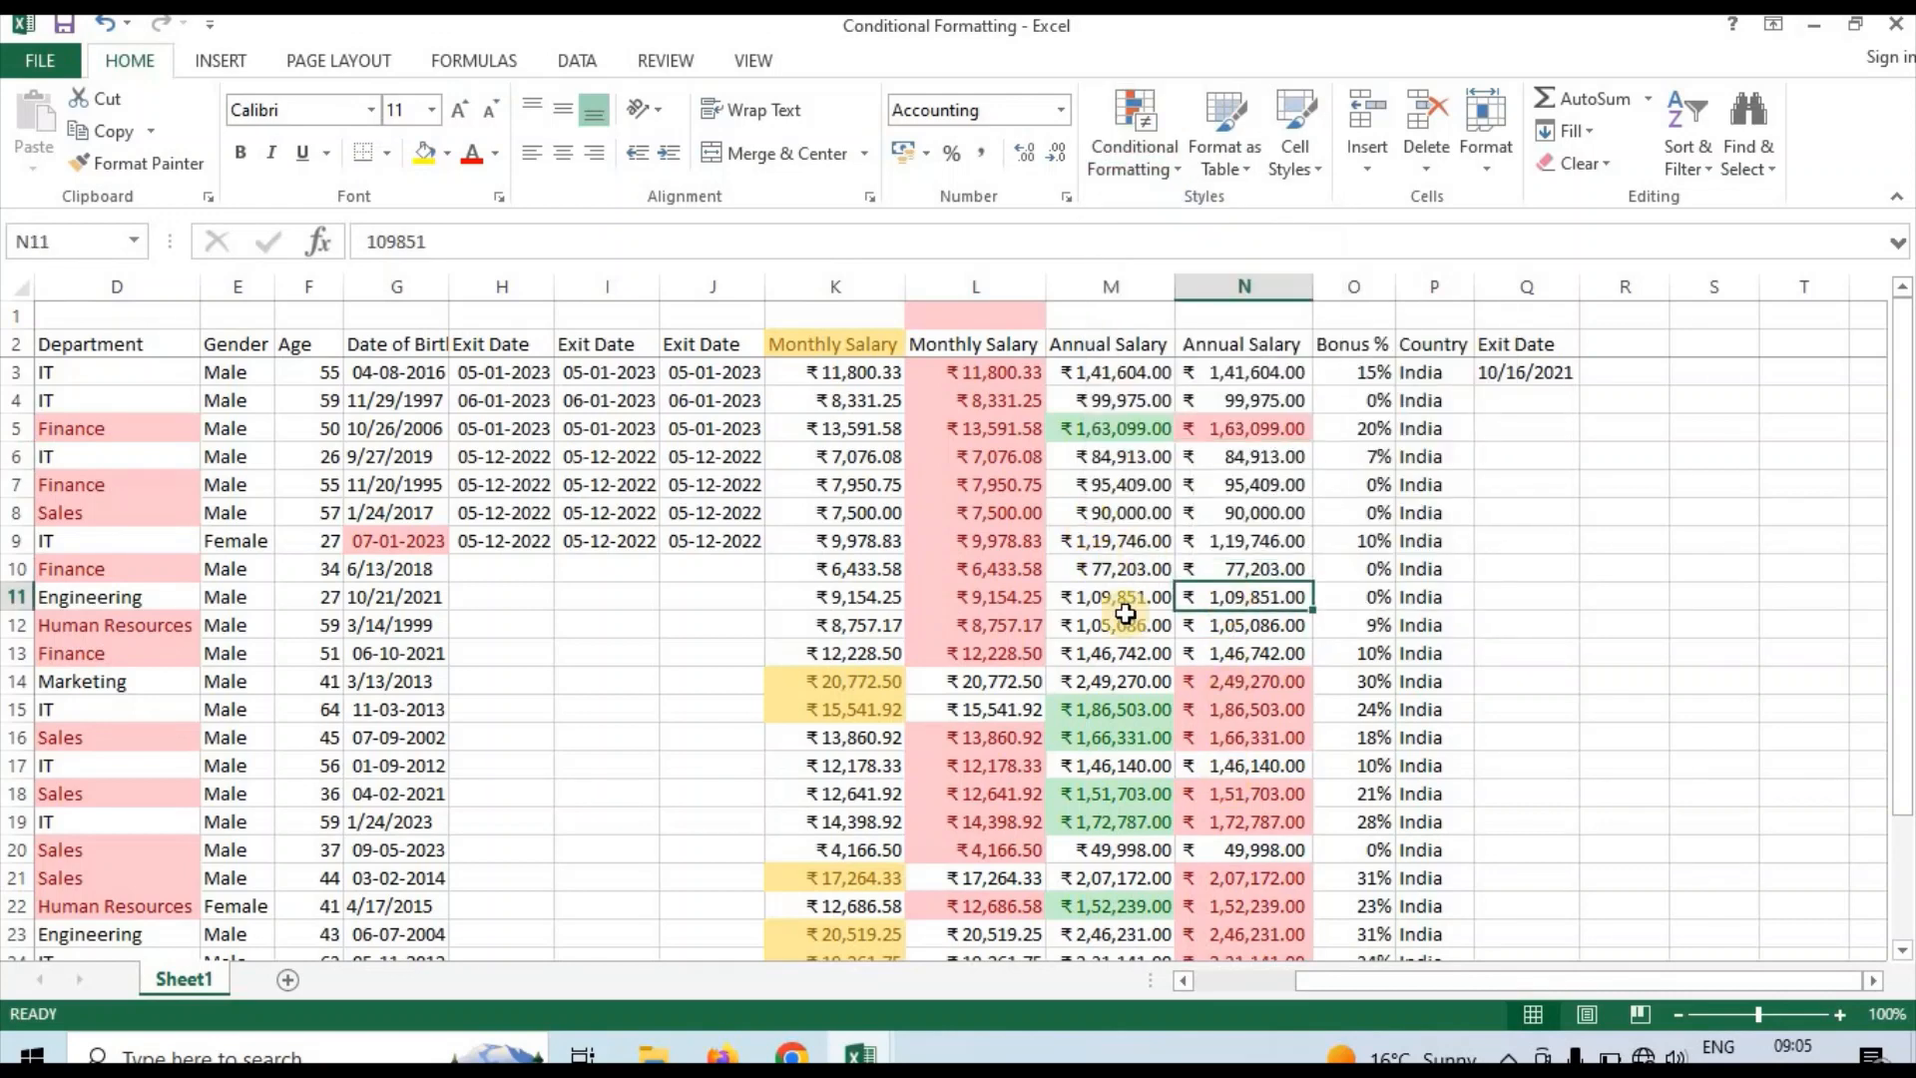
{"action": "left_click", "coordinate": [1254, 494]}
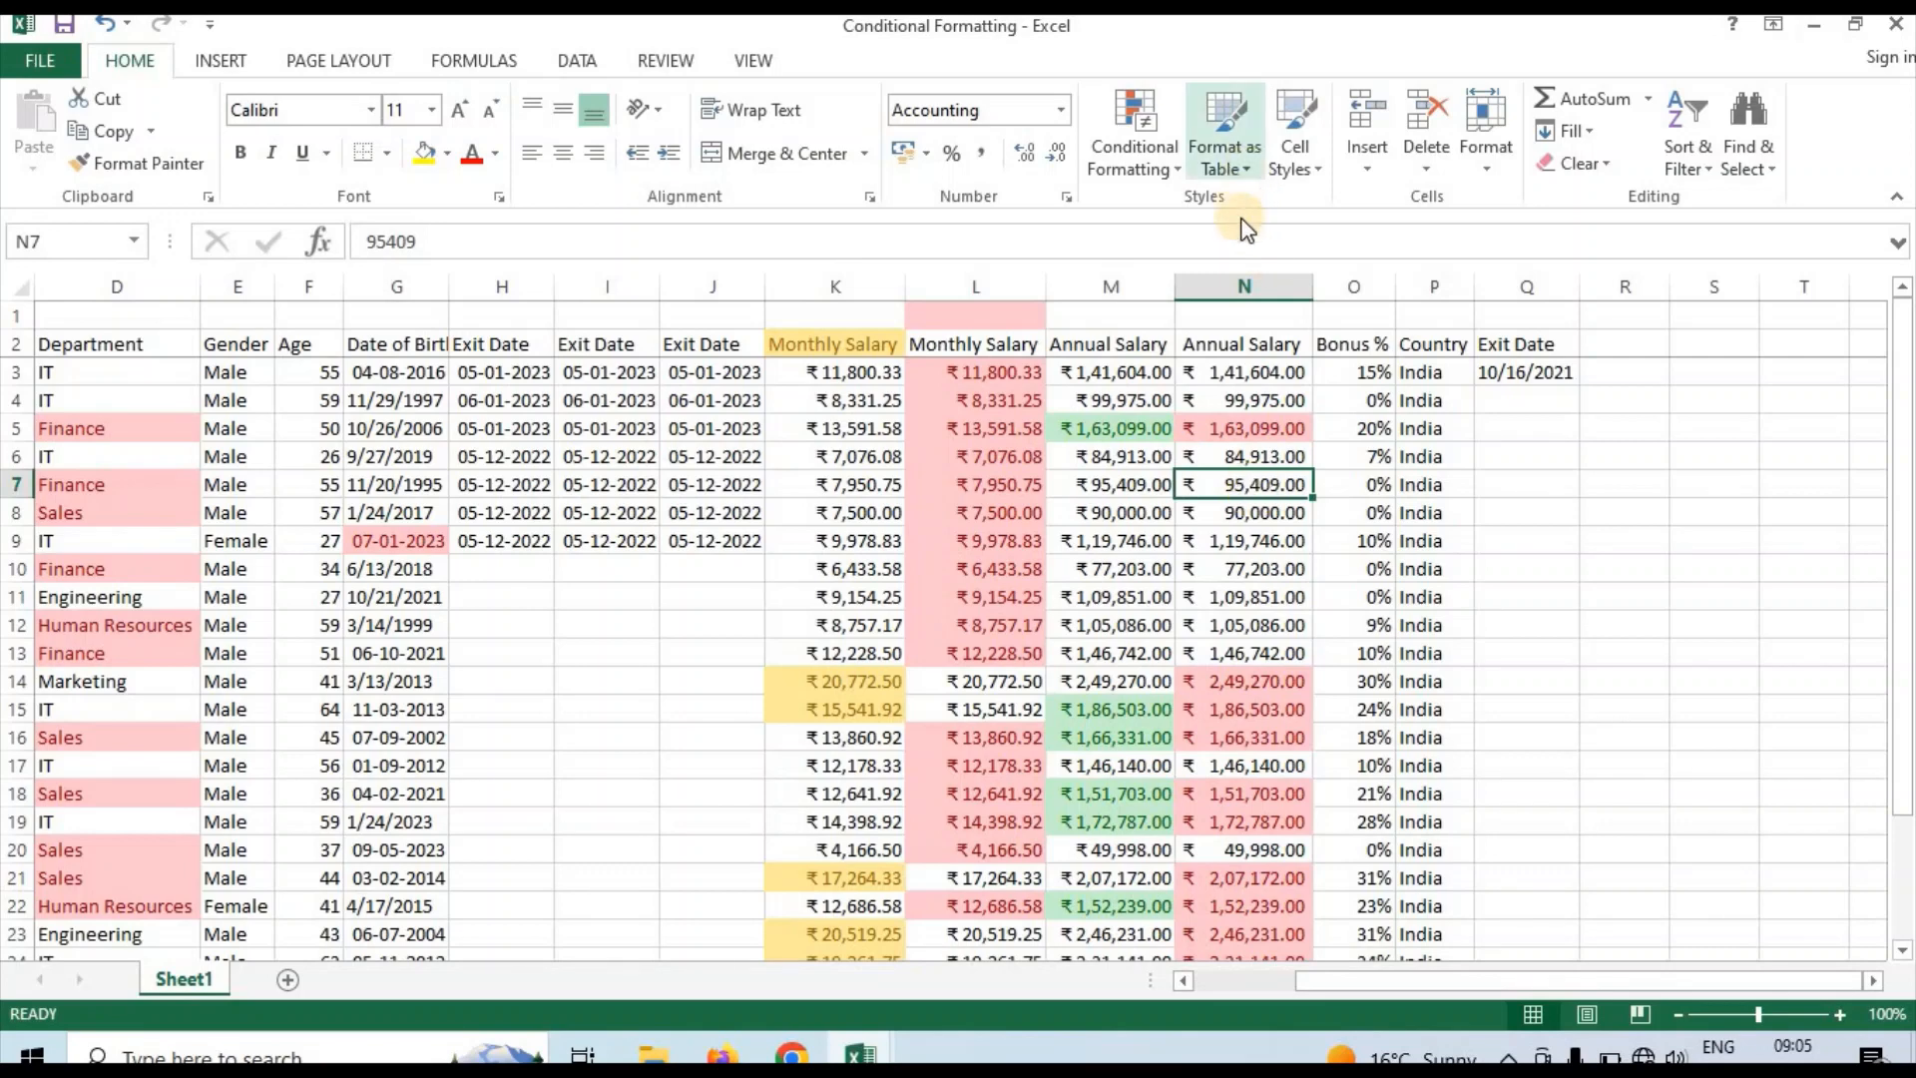
Clear the conditional formatting rules from the second Annual Salary column (N) only
{"action": "left_click", "coordinate": [1232, 283]}
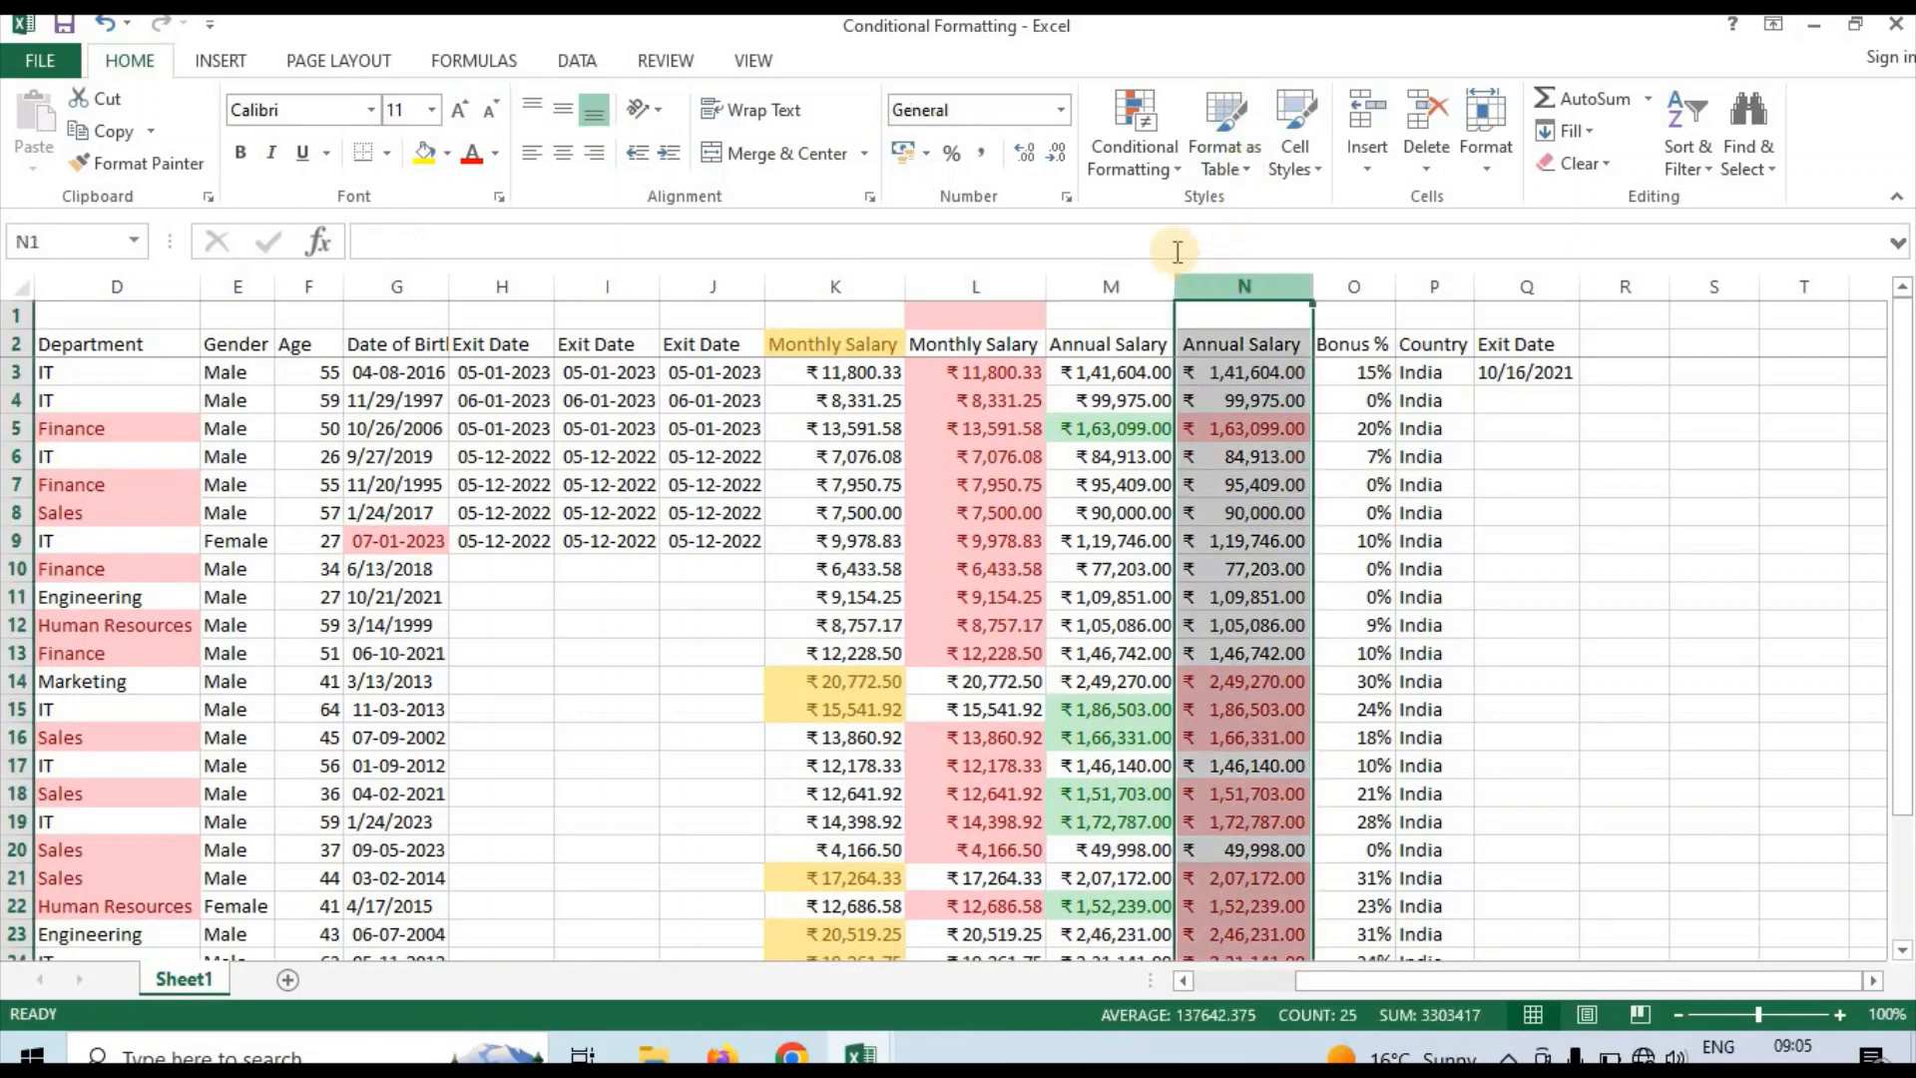
{"action": "left_click", "coordinate": [1134, 178]}
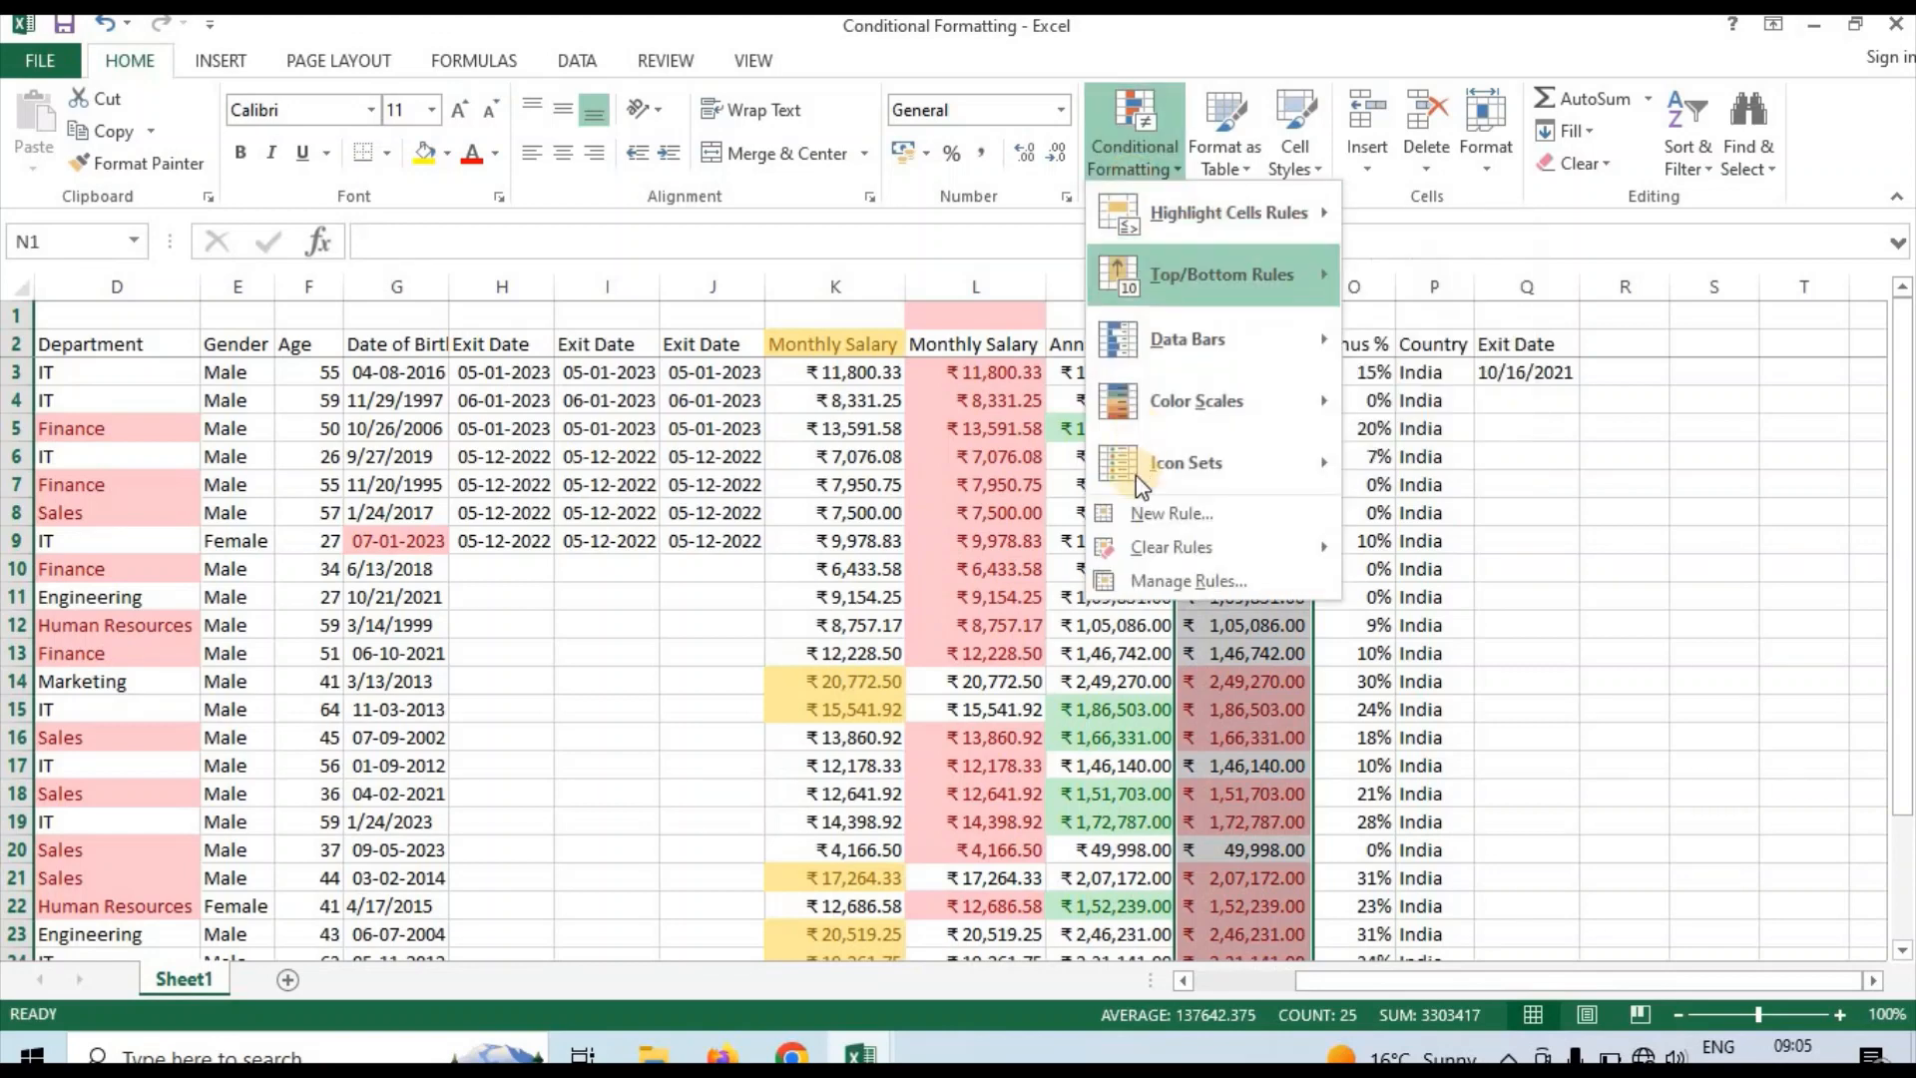
{"action": "left_click", "coordinate": [1141, 549]}
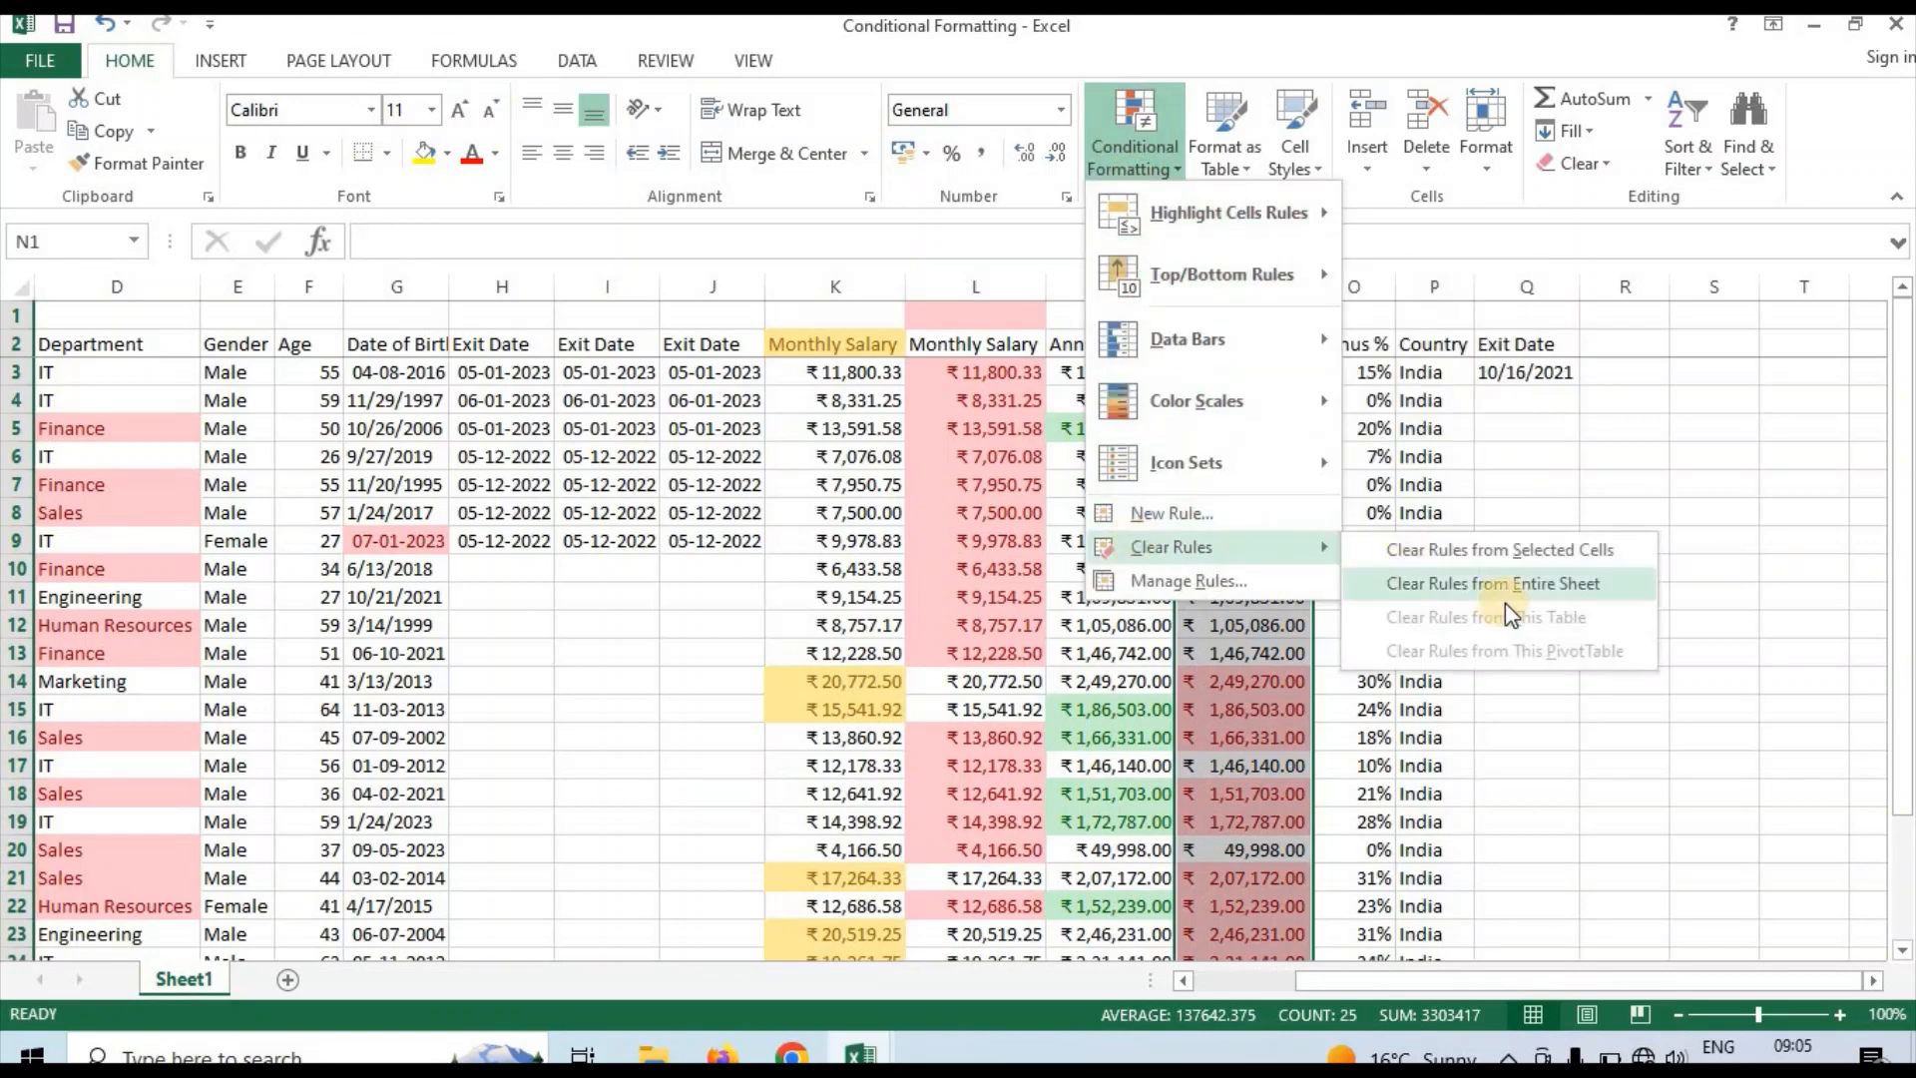
{"action": "left_click", "coordinate": [1490, 549]}
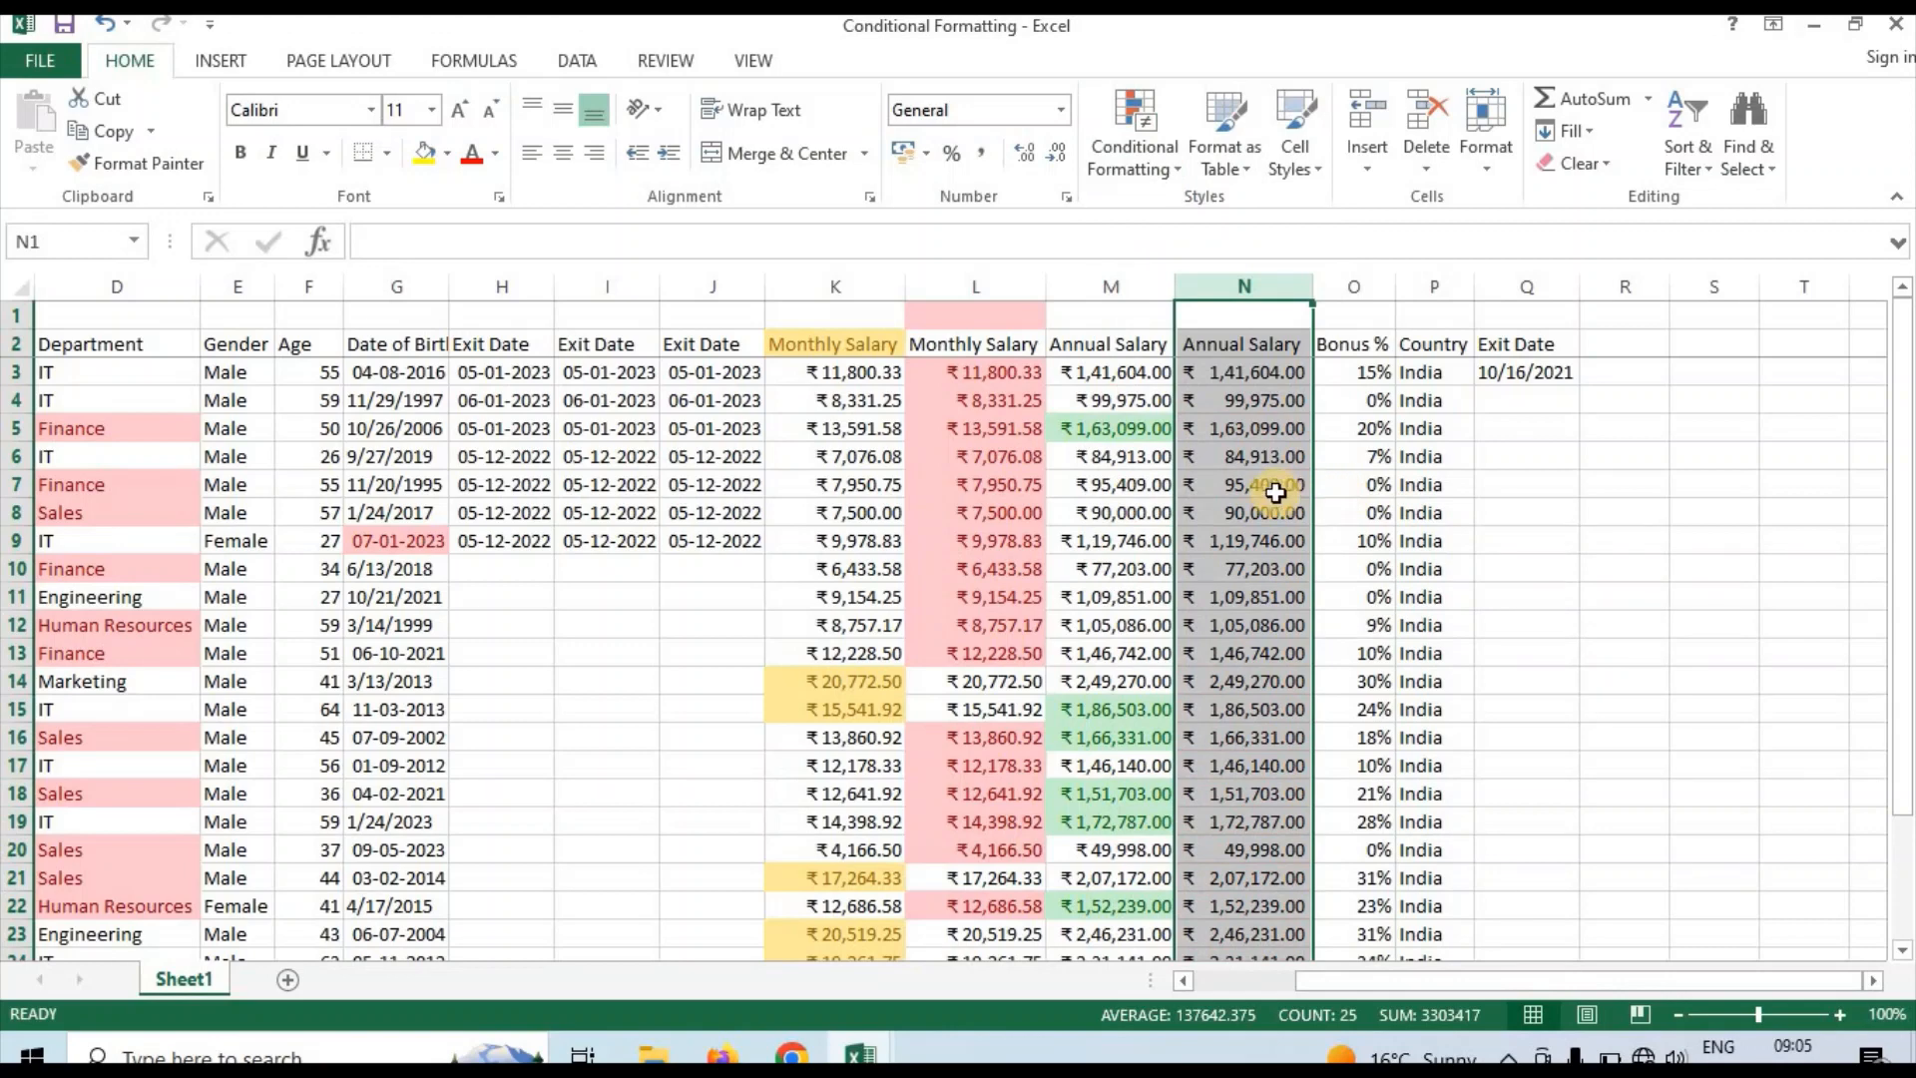
{"action": "left_click", "coordinate": [1266, 486]}
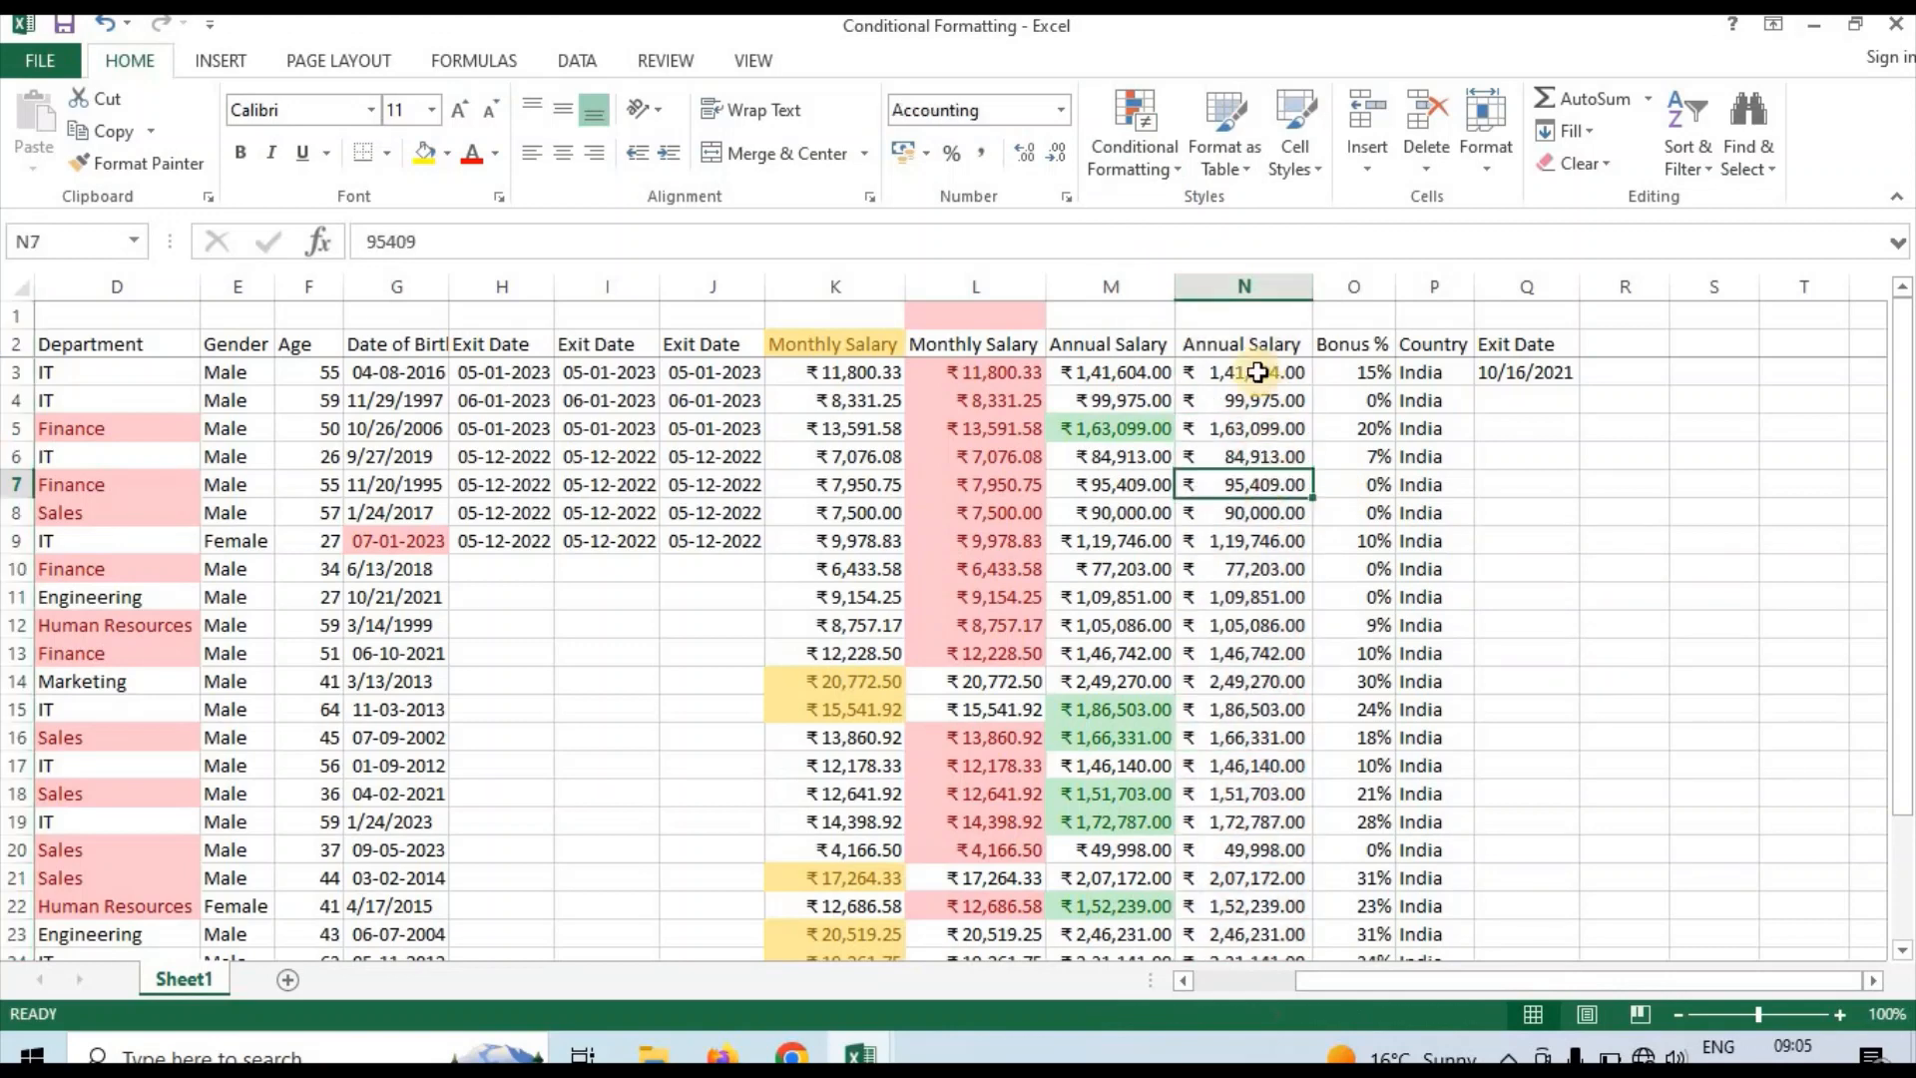
Apply blue gradient-fill data bars to the whole second Annual Salary column (N)
{"action": "left_click", "coordinate": [1243, 288]}
{"action": "left_click", "coordinate": [1130, 174]}
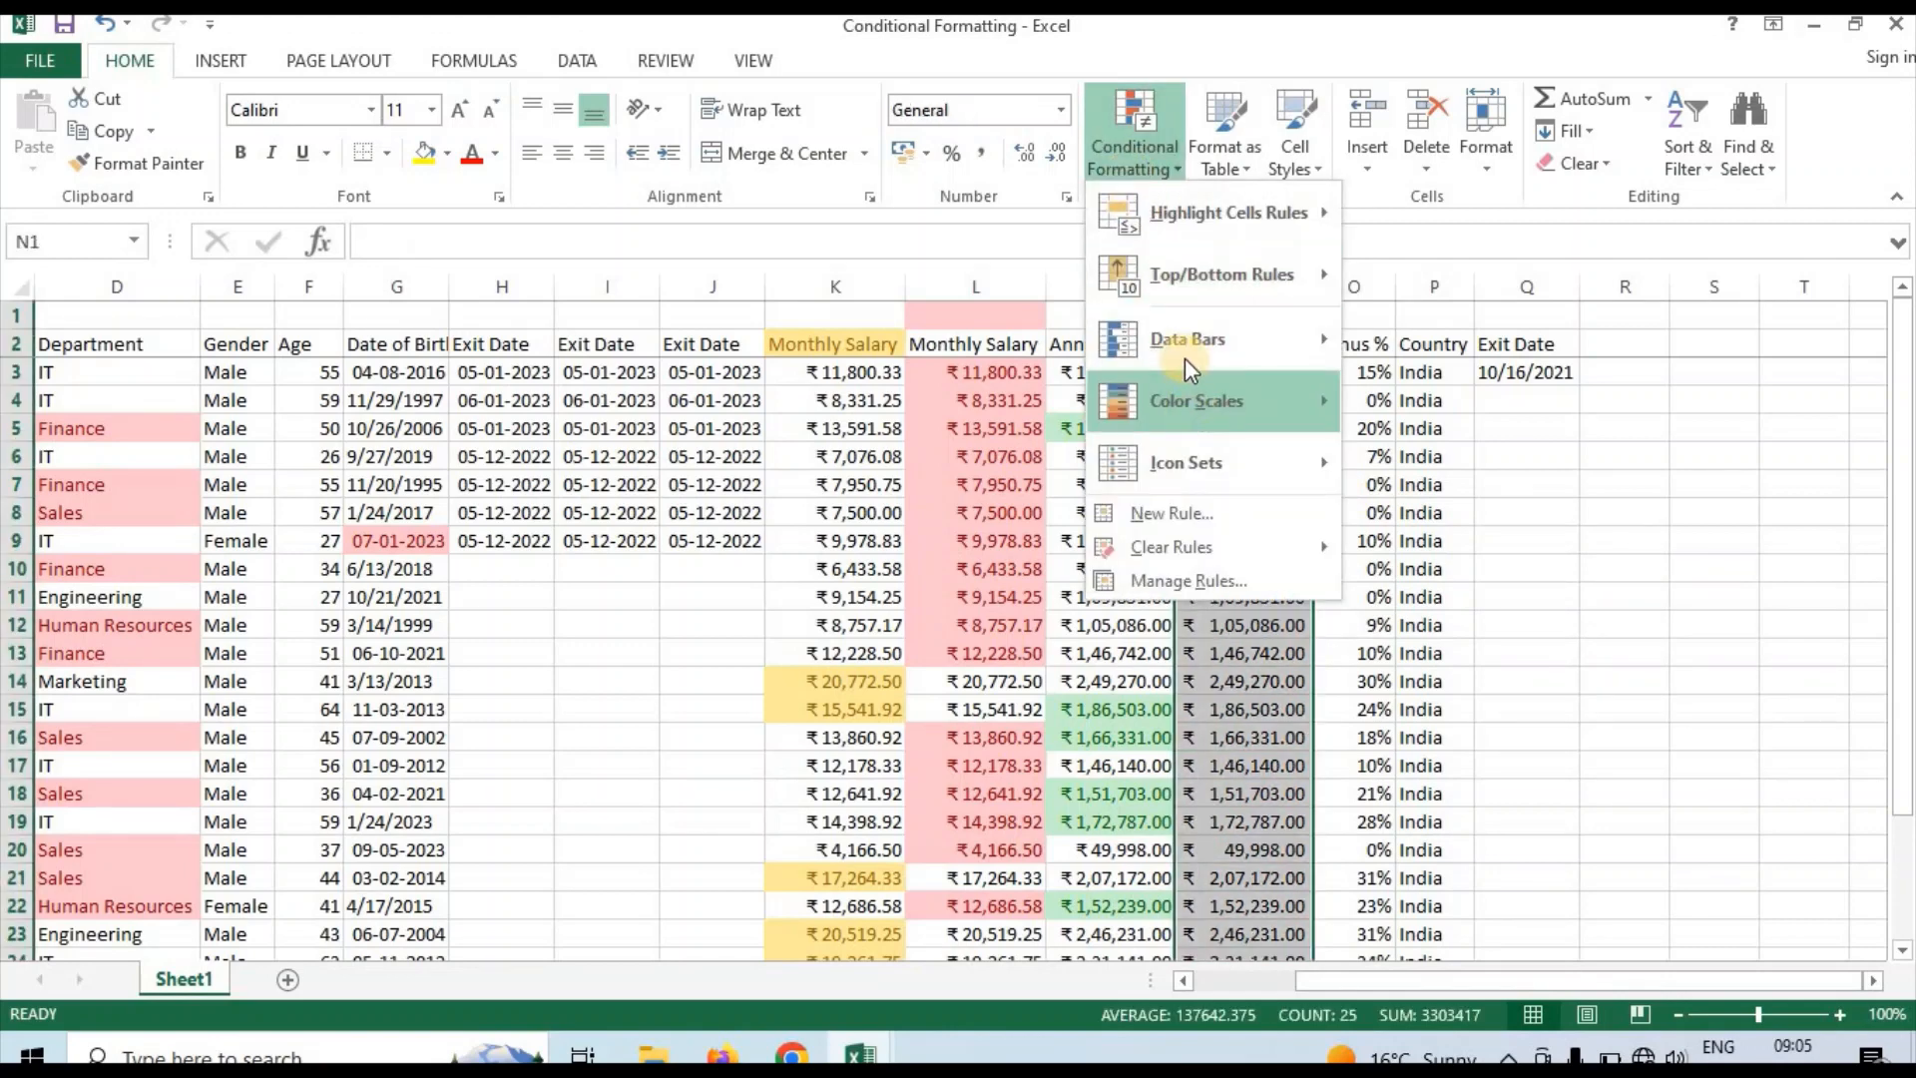
{"action": "mouse_move", "coordinate": [1188, 361]}
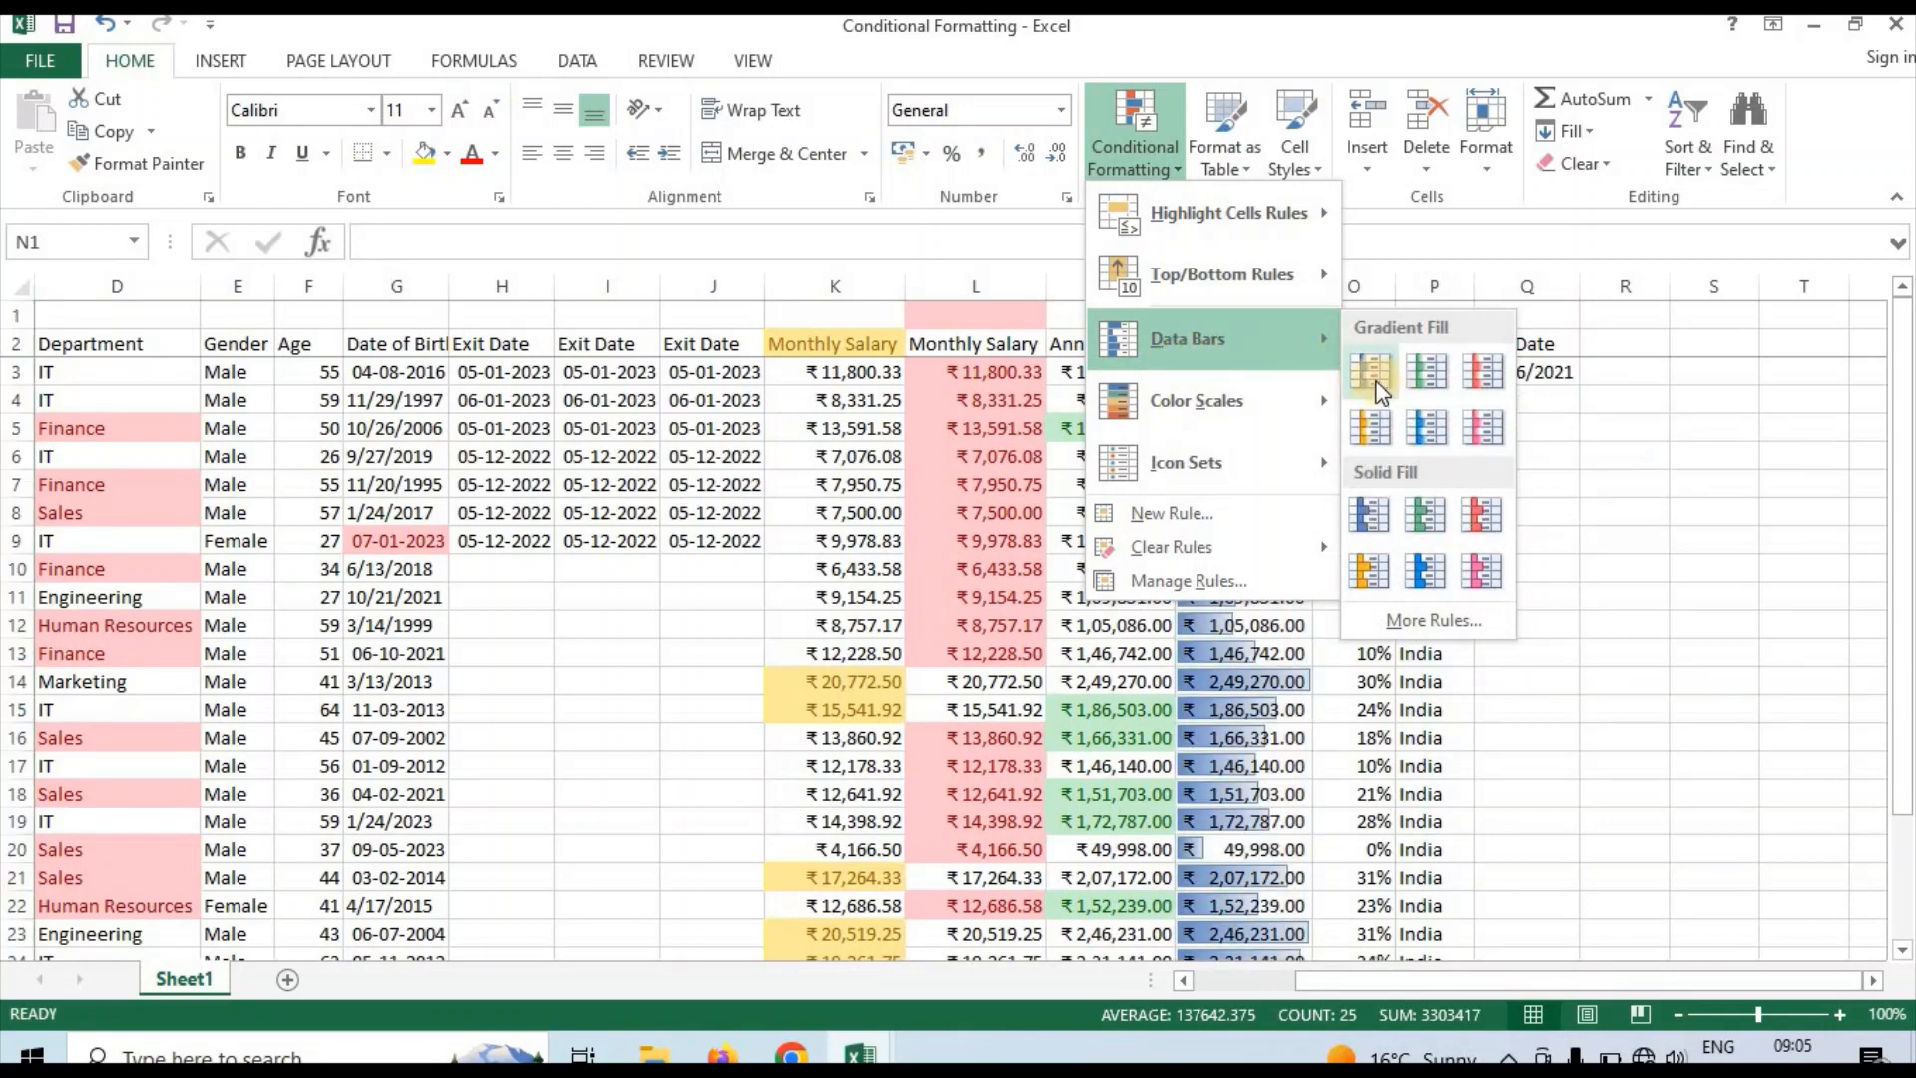
{"action": "left_click", "coordinate": [1396, 385]}
{"action": "left_click", "coordinate": [1231, 484]}
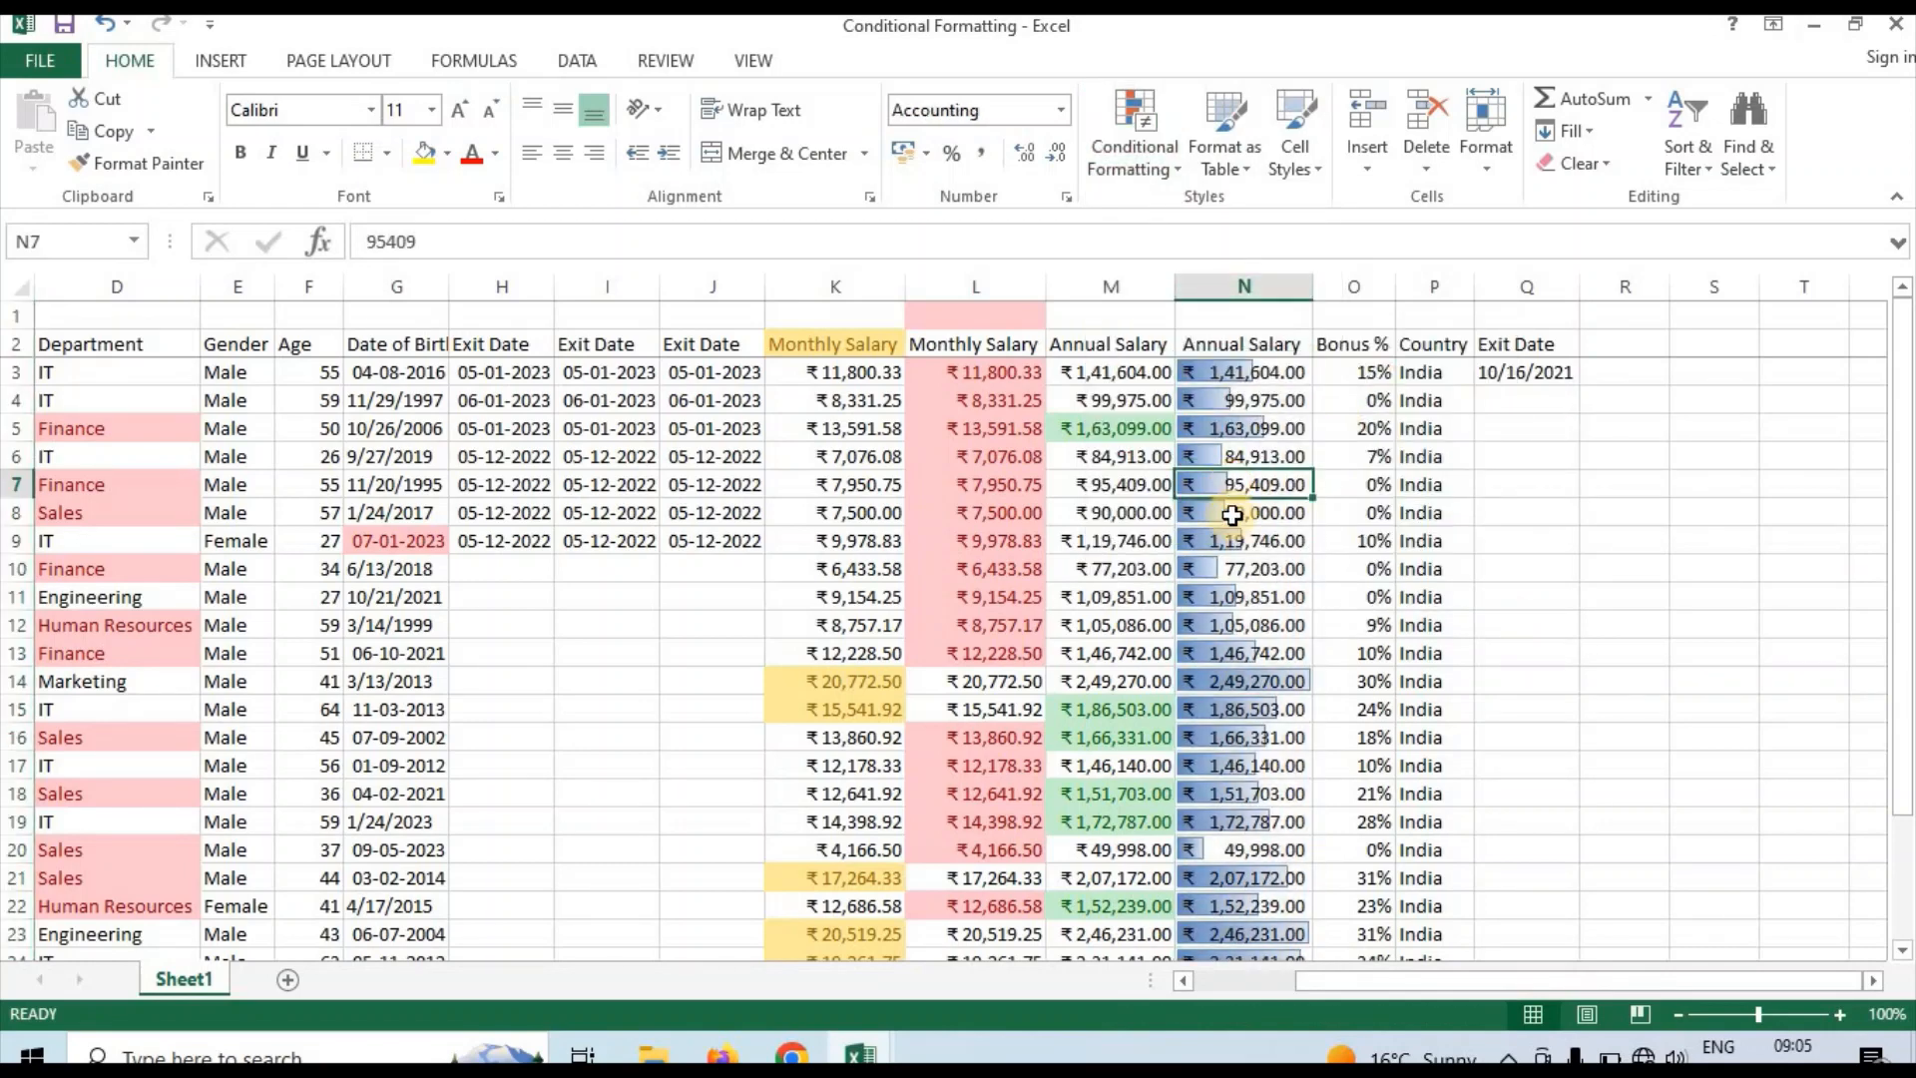
Examine the data bars down column N, comparing bar lengths with the annual salary values
{"action": "left_click", "coordinate": [1238, 576]}
{"action": "key", "text": "Down"}
{"action": "key", "text": "Down"}
{"action": "key", "text": "Down"}
{"action": "key", "text": "Down"}
{"action": "key", "text": "Down"}
{"action": "key", "text": "Down"}
{"action": "key", "text": "Down"}
{"action": "key", "text": "Down"}
{"action": "key", "text": "Down"}
{"action": "key", "text": "Down"}
{"action": "key", "text": "Down"}
{"action": "key", "text": "Down"}
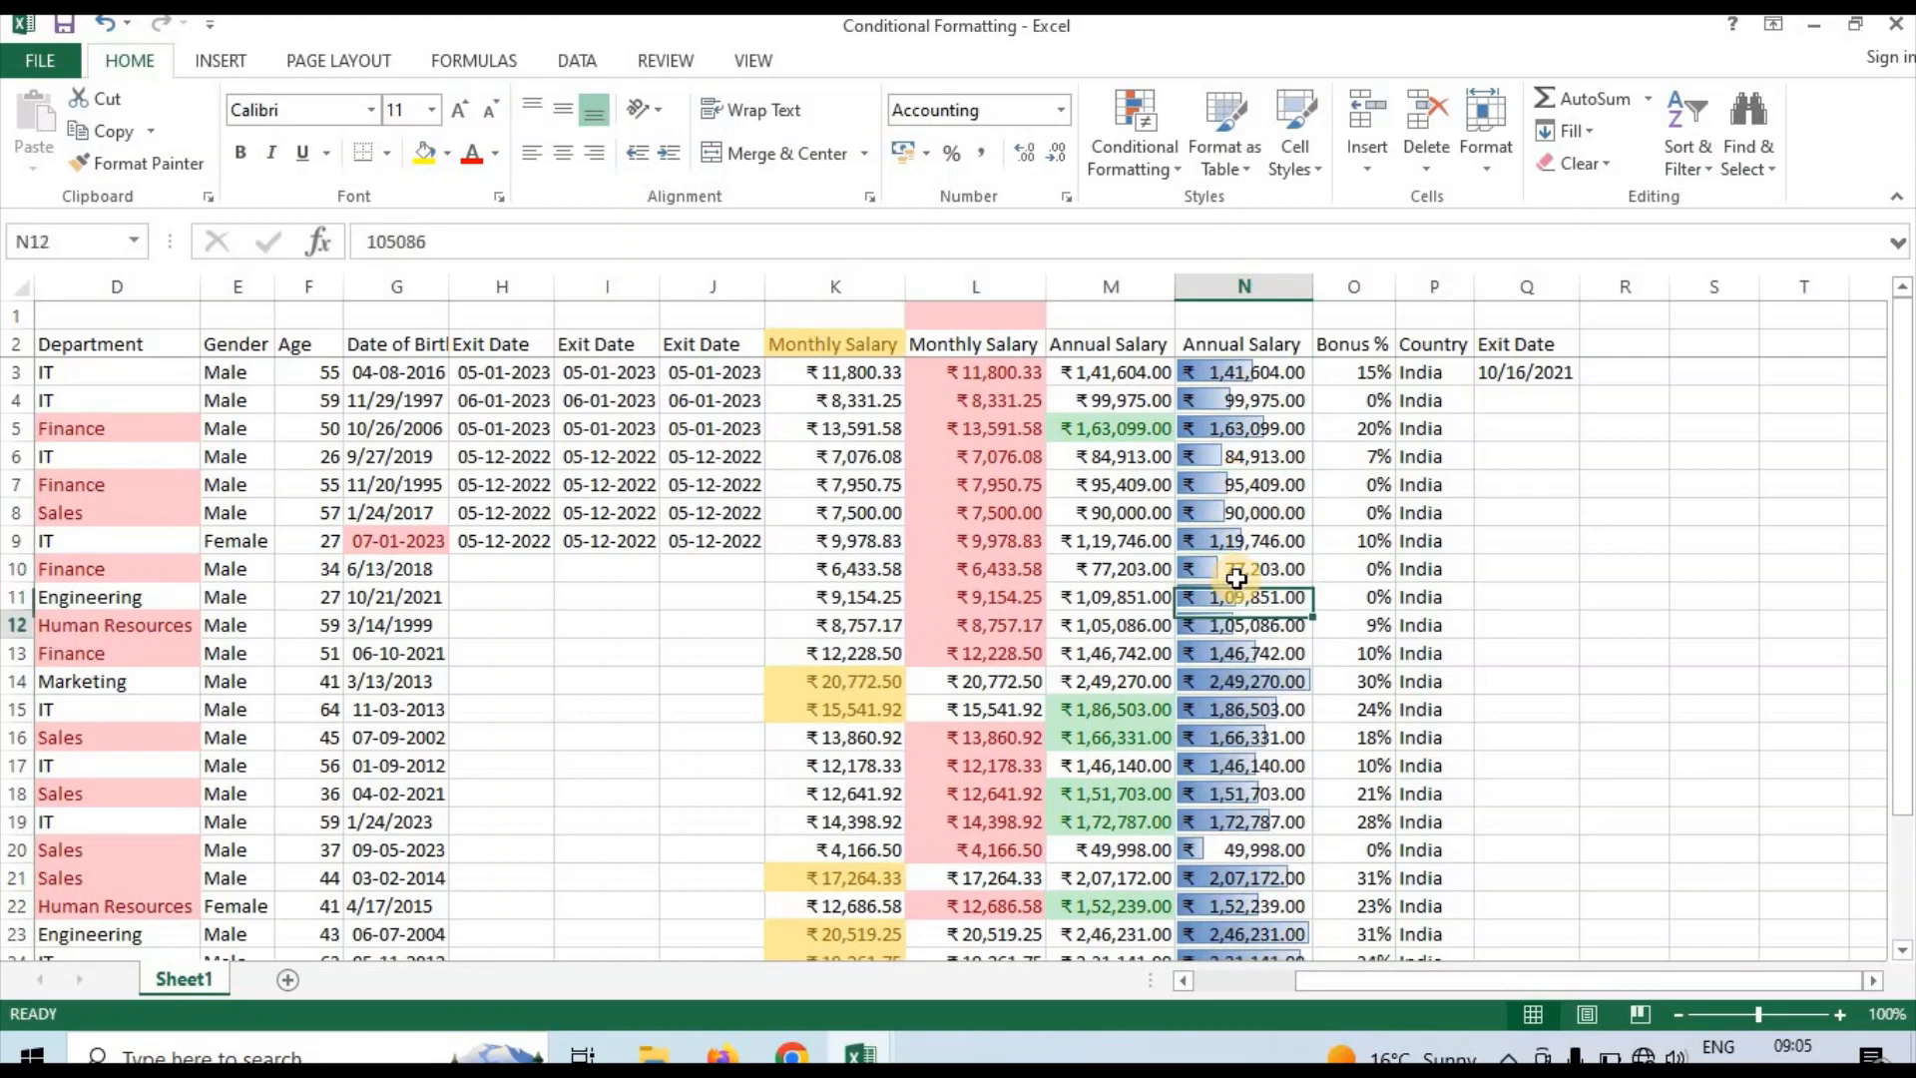
{"action": "key", "text": "Down"}
{"action": "key", "text": "Down"}
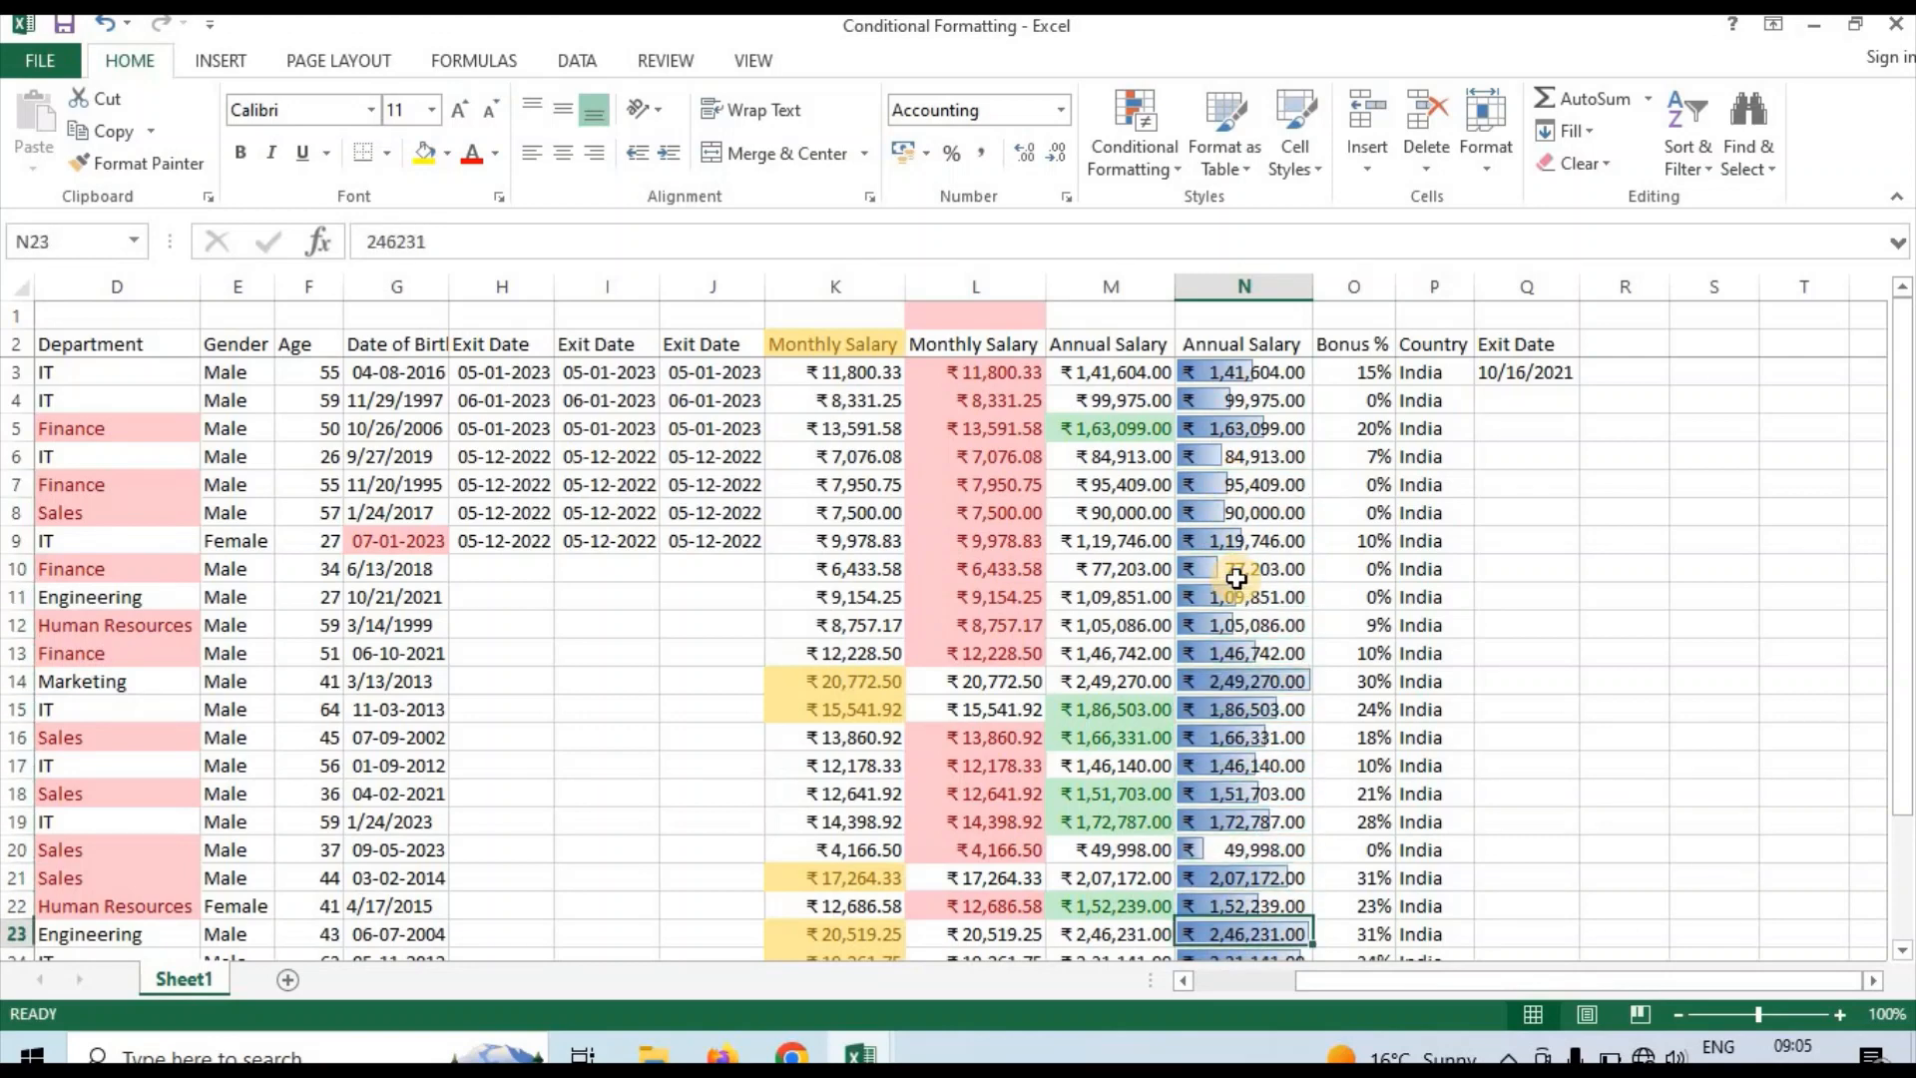
{"action": "key", "text": "Up"}
{"action": "key", "text": "Up"}
{"action": "key", "text": "Up"}
{"action": "key", "text": "Up"}
{"action": "key", "text": "Up"}
{"action": "key", "text": "Up"}
{"action": "key", "text": "Up"}
{"action": "key", "text": "Up"}
{"action": "key", "text": "Up"}
{"action": "key", "text": "Up"}
{"action": "key", "text": "Up"}
{"action": "key", "text": "Up"}
{"action": "key", "text": "Up"}
{"action": "key", "text": "Up"}
{"action": "key", "text": "Up"}
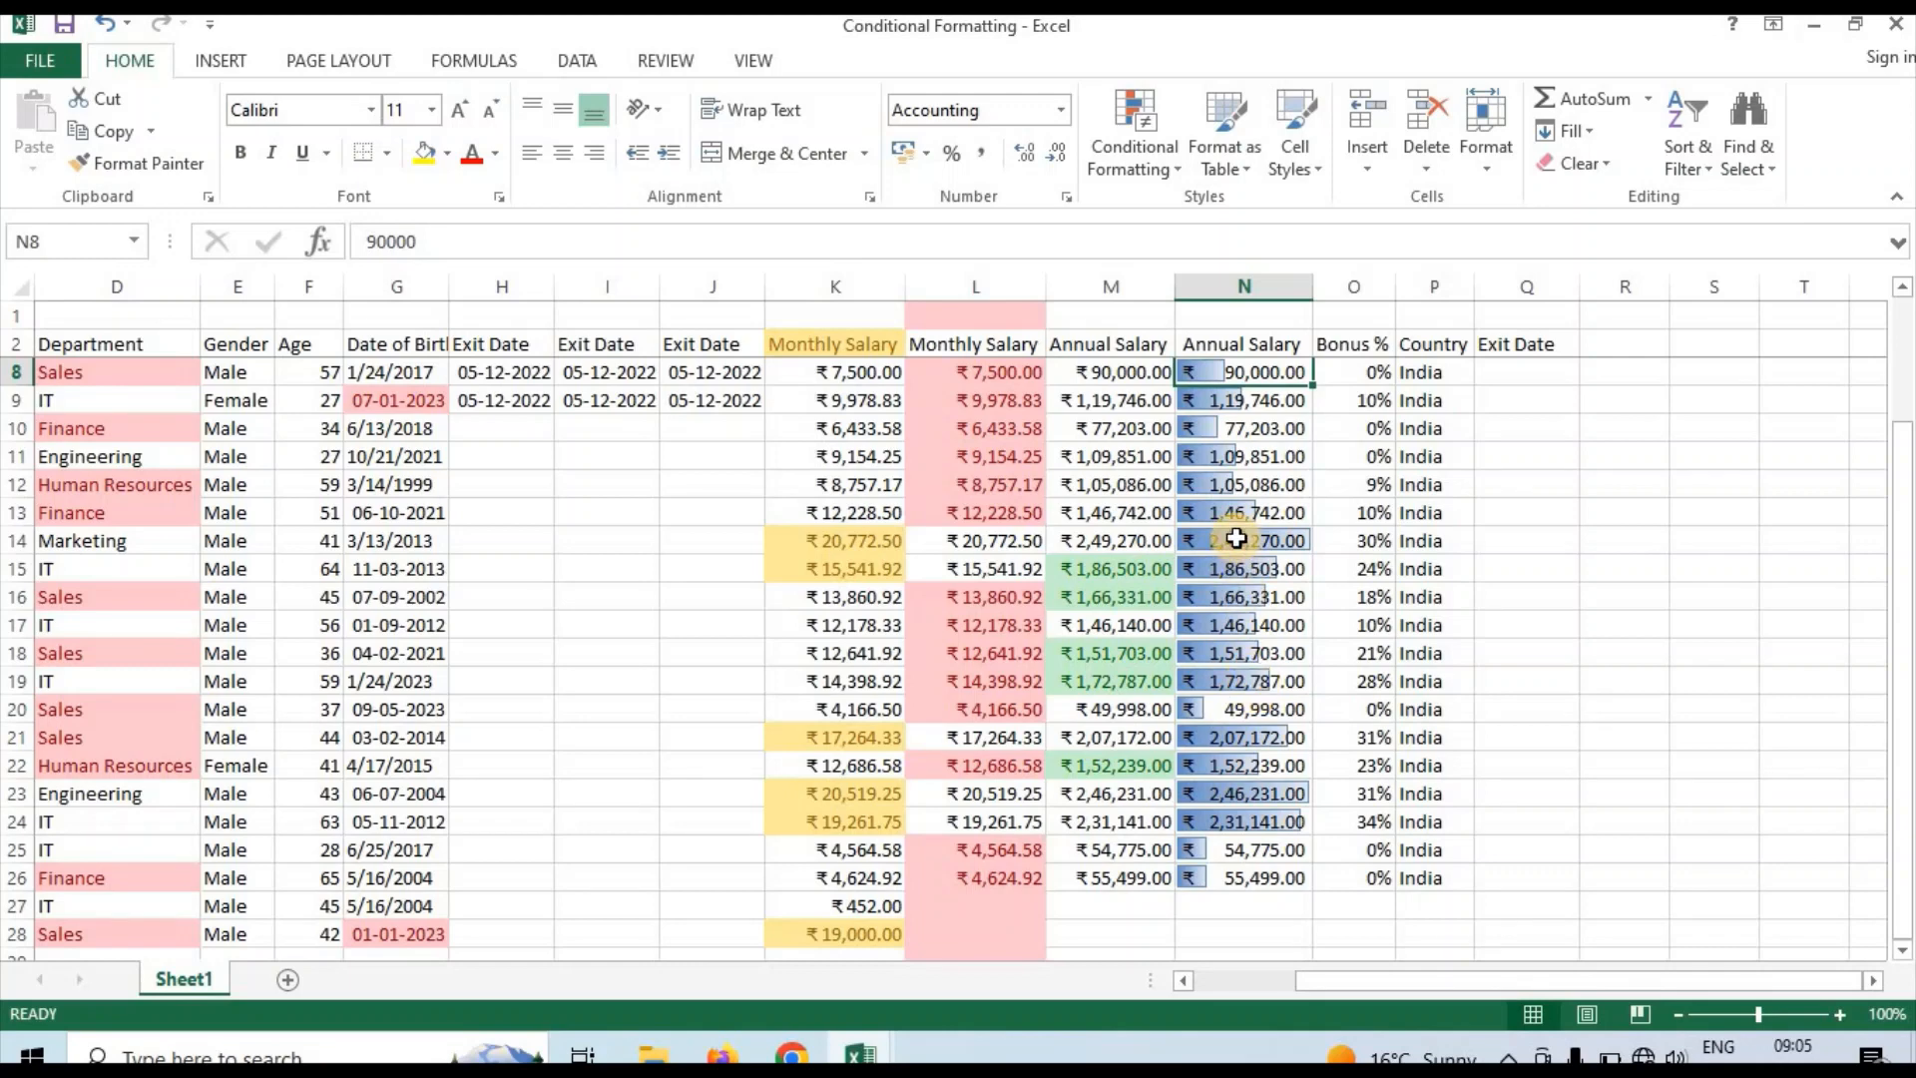
{"action": "left_click", "coordinate": [1236, 539]}
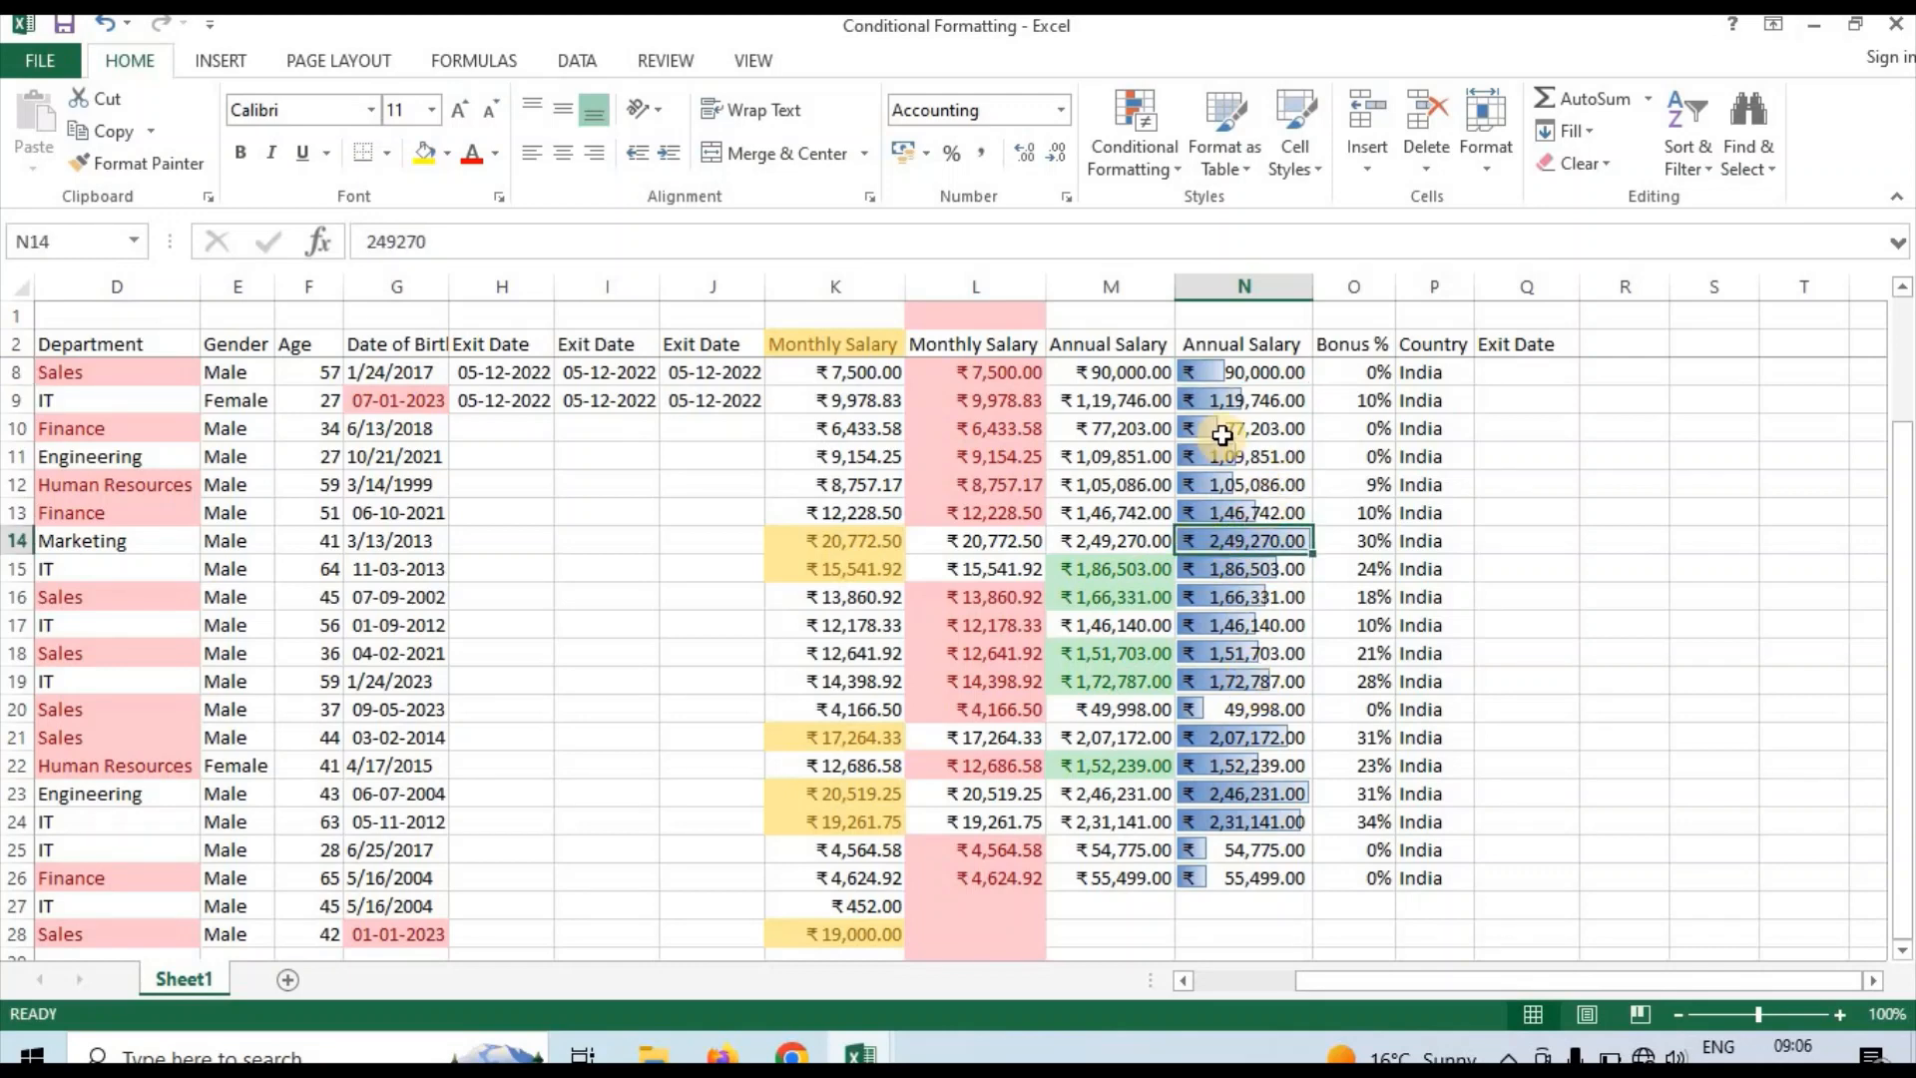
{"action": "left_click", "coordinate": [1217, 429]}
{"action": "key", "text": "Down"}
{"action": "key", "text": "Down"}
{"action": "key", "text": "Down"}
{"action": "key", "text": "Down"}
{"action": "key", "text": "Down"}
{"action": "key", "text": "Down"}
{"action": "key", "text": "Down"}
{"action": "key", "text": "Down"}
{"action": "key", "text": "Down"}
{"action": "key", "text": "Down"}
{"action": "key", "text": "Down"}
{"action": "key", "text": "Down"}
{"action": "key", "text": "Down"}
{"action": "key", "text": "Down"}
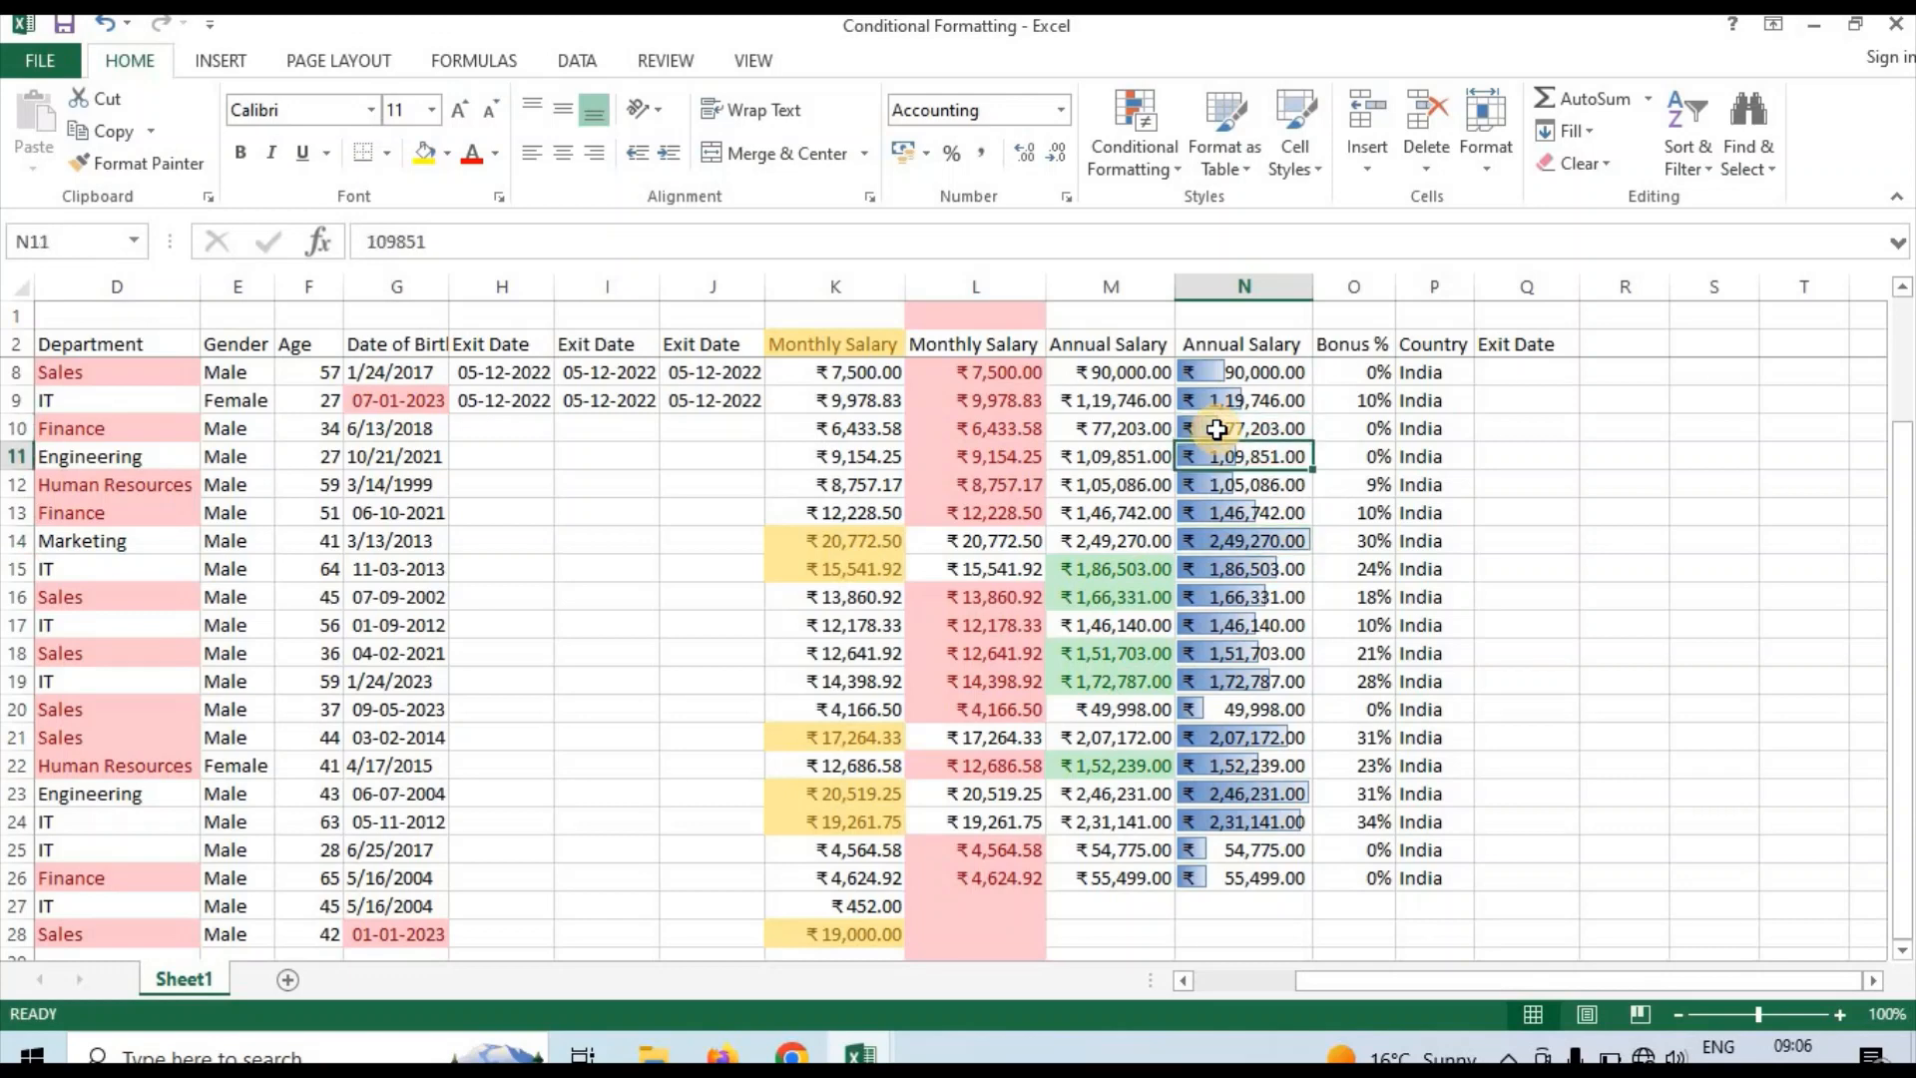
{"action": "key", "text": "Down"}
{"action": "key", "text": "Down"}
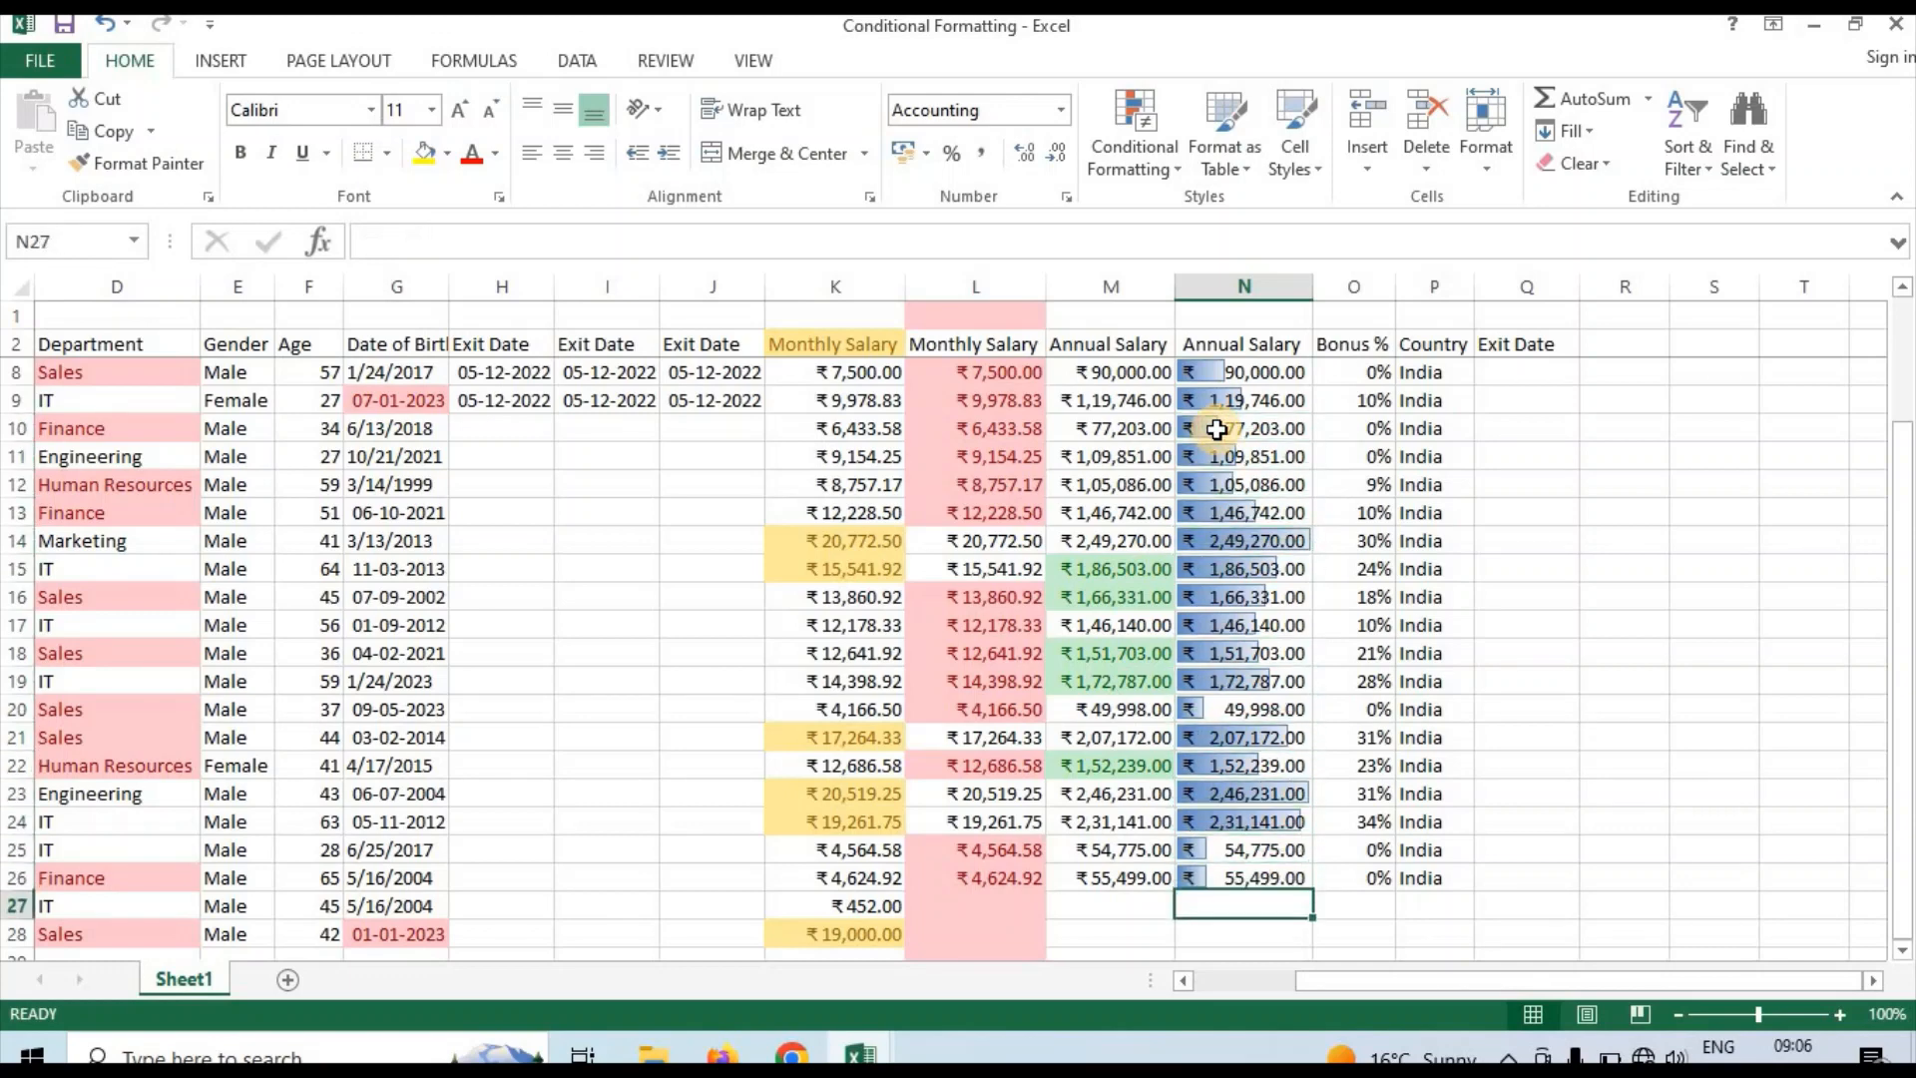
{"action": "key", "text": "Up"}
{"action": "key", "text": "Up"}
{"action": "key", "text": "Up"}
{"action": "key", "text": "Up"}
{"action": "key", "text": "Up"}
{"action": "key", "text": "Up"}
{"action": "key", "text": "Up"}
{"action": "key", "text": "Up"}
{"action": "key", "text": "Up"}
{"action": "key", "text": "Up"}
{"action": "key", "text": "Up"}
{"action": "key", "text": "Up"}
{"action": "key", "text": "Up"}
{"action": "key", "text": "Up"}
{"action": "key", "text": "Up"}
{"action": "key", "text": "Up"}
{"action": "key", "text": "Up"}
{"action": "key", "text": "Up"}
{"action": "key", "text": "Up"}
{"action": "key", "text": "Up"}
{"action": "key", "text": "Up"}
{"action": "key", "text": "Up"}
{"action": "key", "text": "Up"}
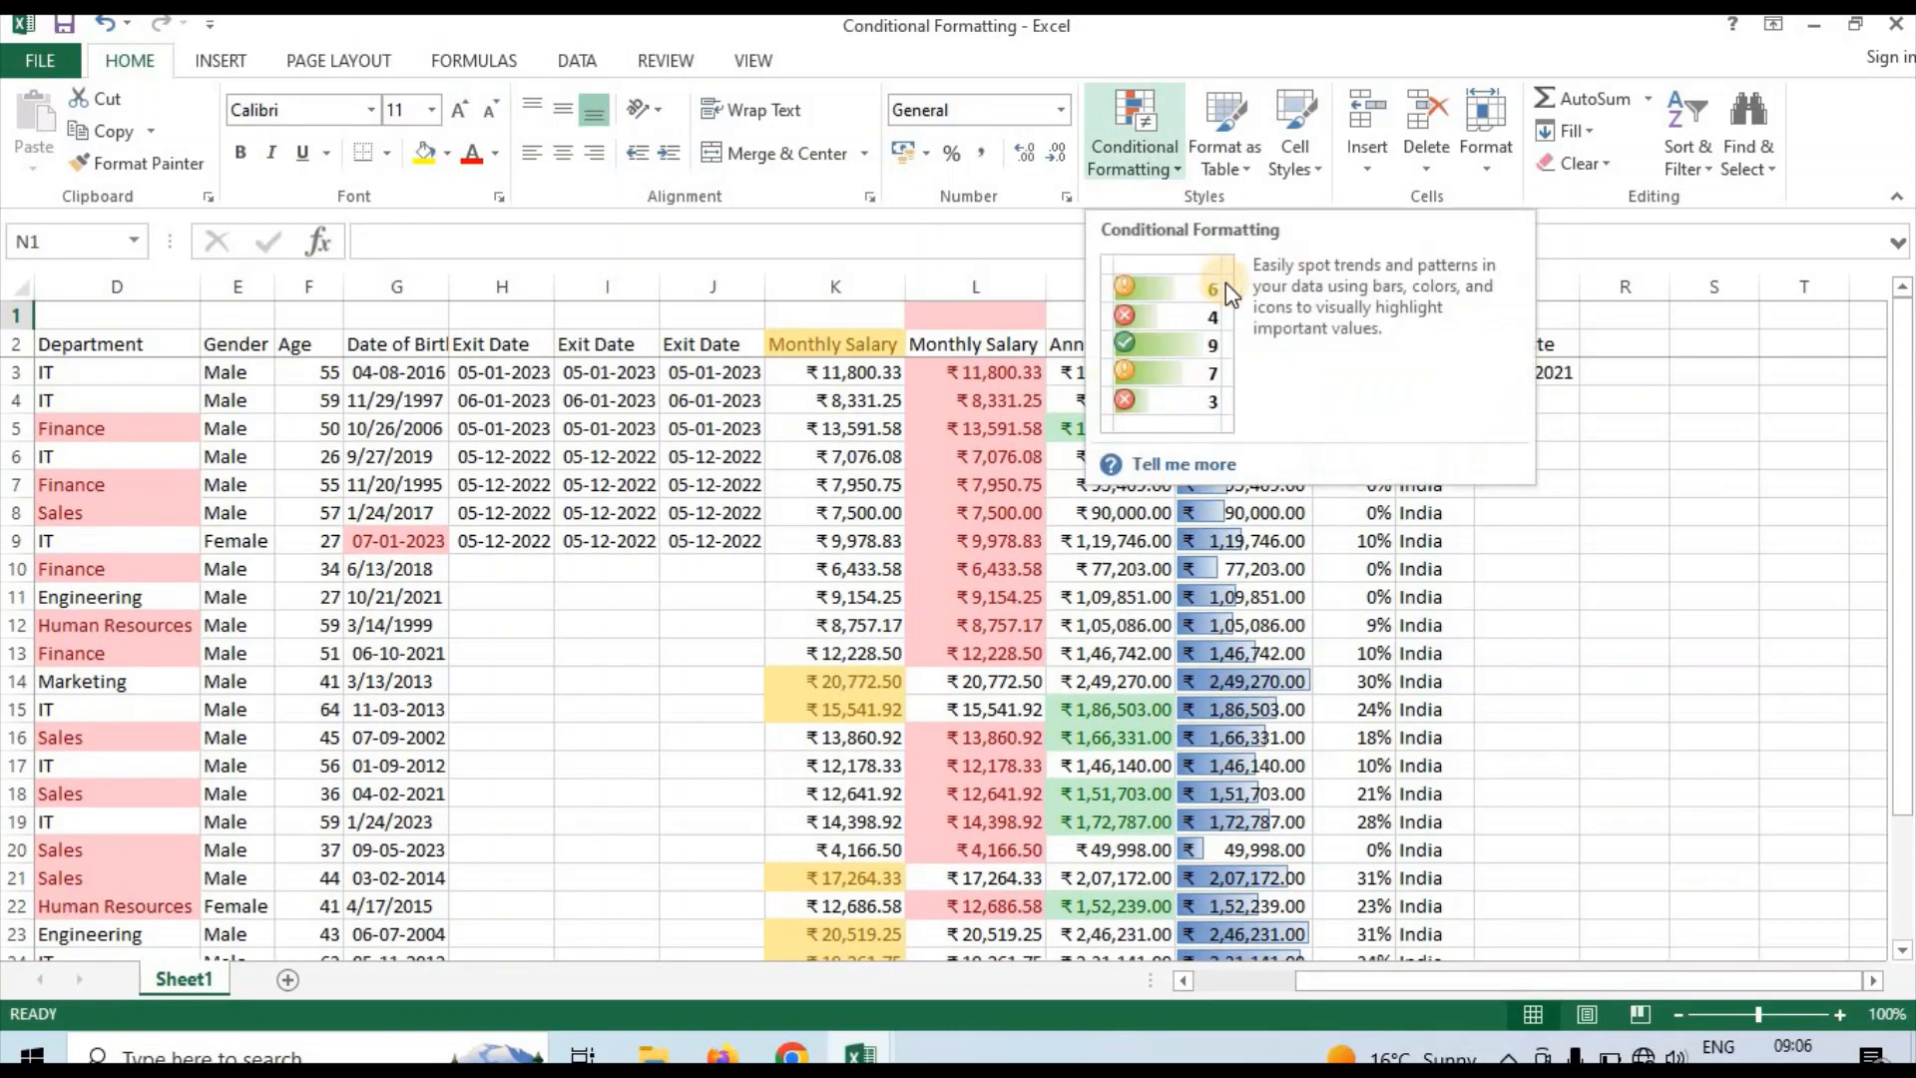
{"action": "left_click", "coordinate": [1360, 678]}
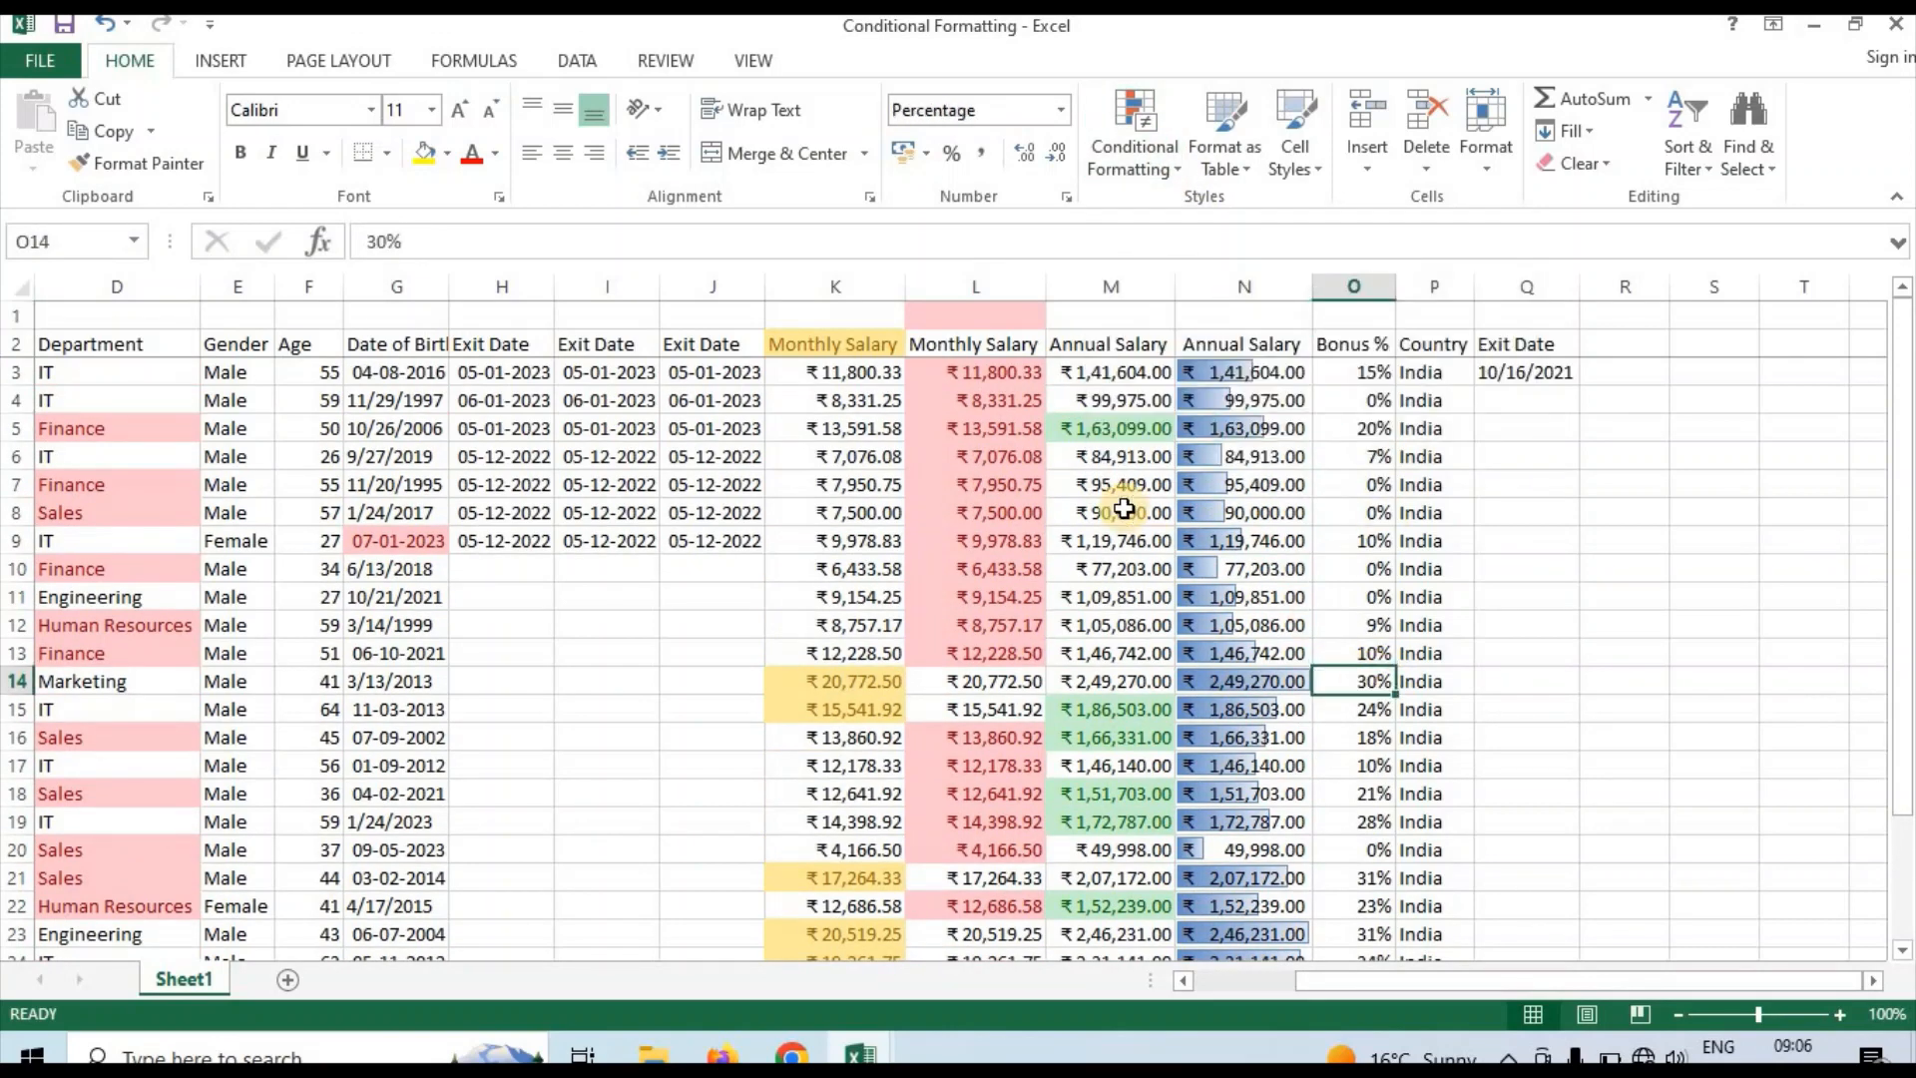
Look back across the table to the EID column and review the conditional formatting applied to the employee records
{"action": "left_click", "coordinate": [1125, 510]}
{"action": "key", "text": "Left"}
{"action": "key", "text": "Left"}
{"action": "key", "text": "Left"}
{"action": "key", "text": "Left"}
{"action": "key", "text": "Left"}
{"action": "key", "text": "Left"}
{"action": "key", "text": "Left"}
{"action": "key", "text": "Left"}
{"action": "key", "text": "Left"}
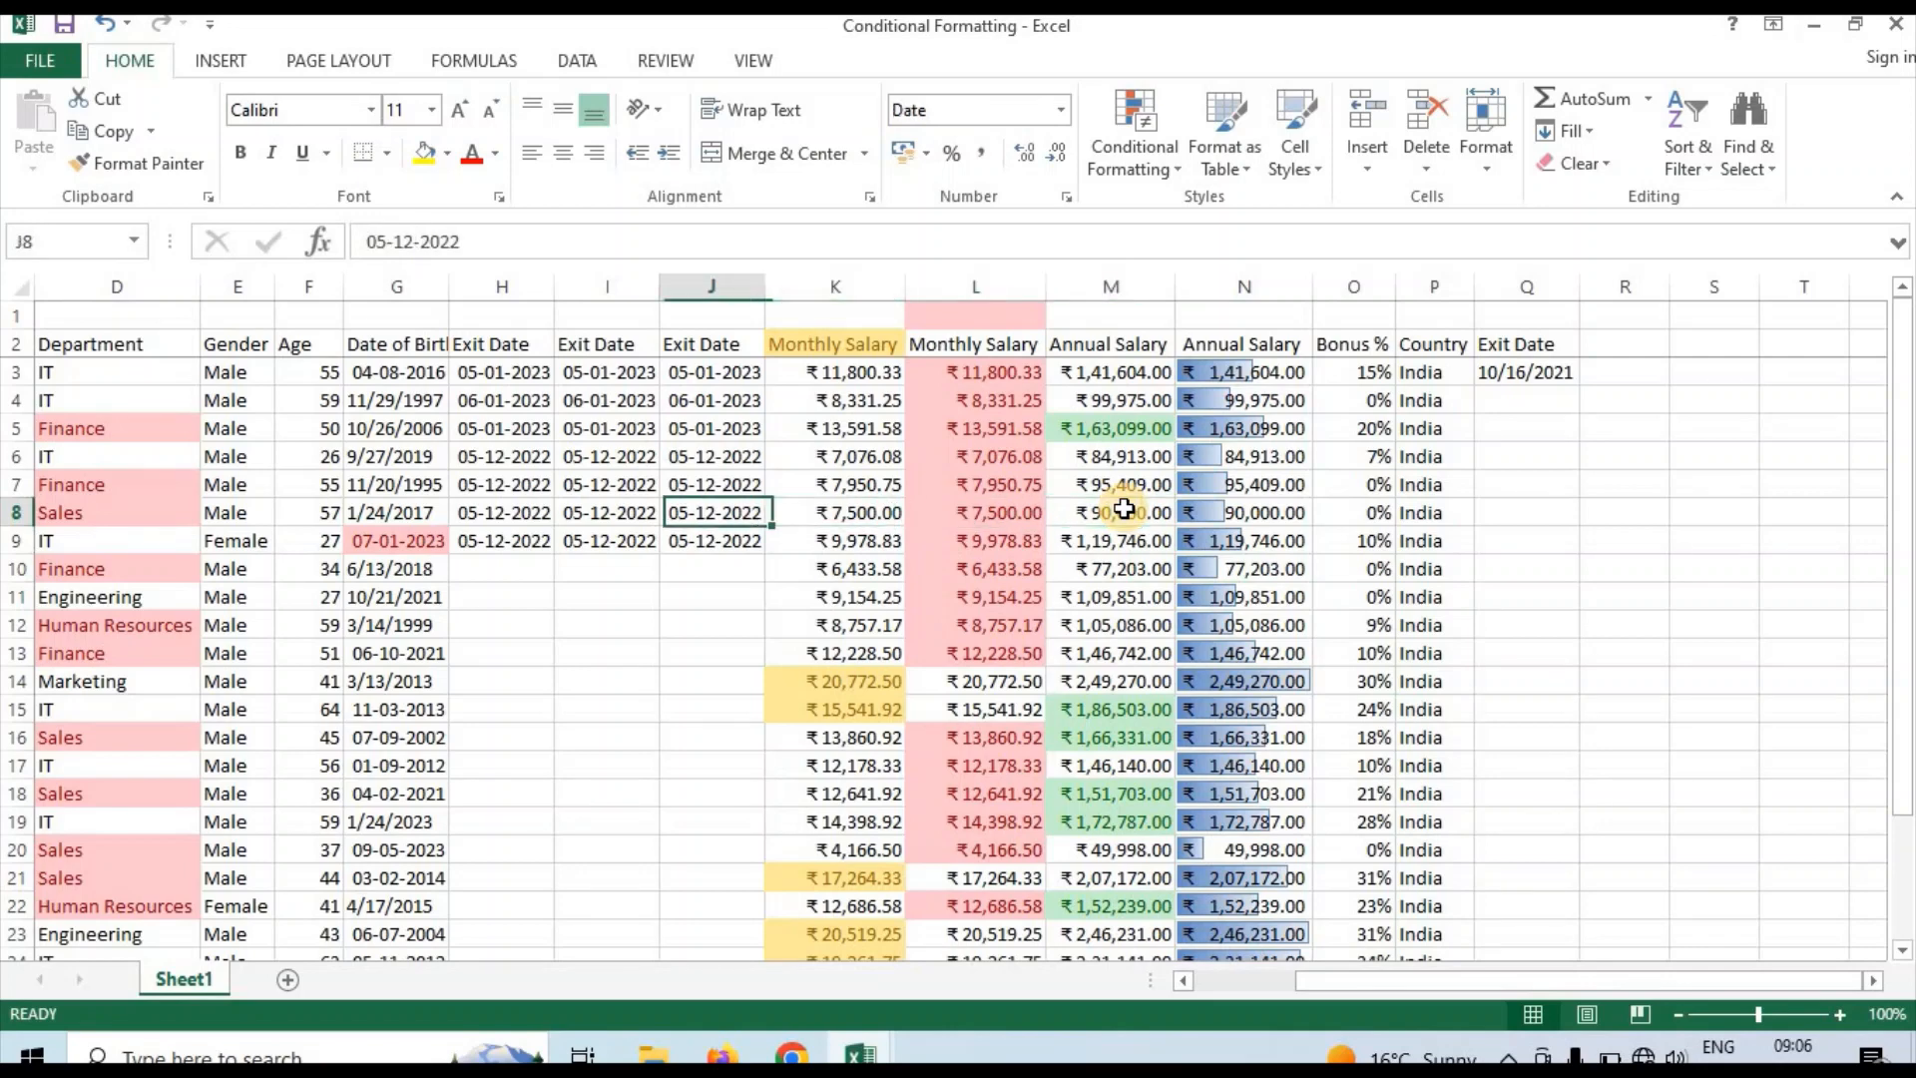
{"action": "key", "text": "Left"}
{"action": "key", "text": "Left"}
{"action": "key", "text": "Left"}
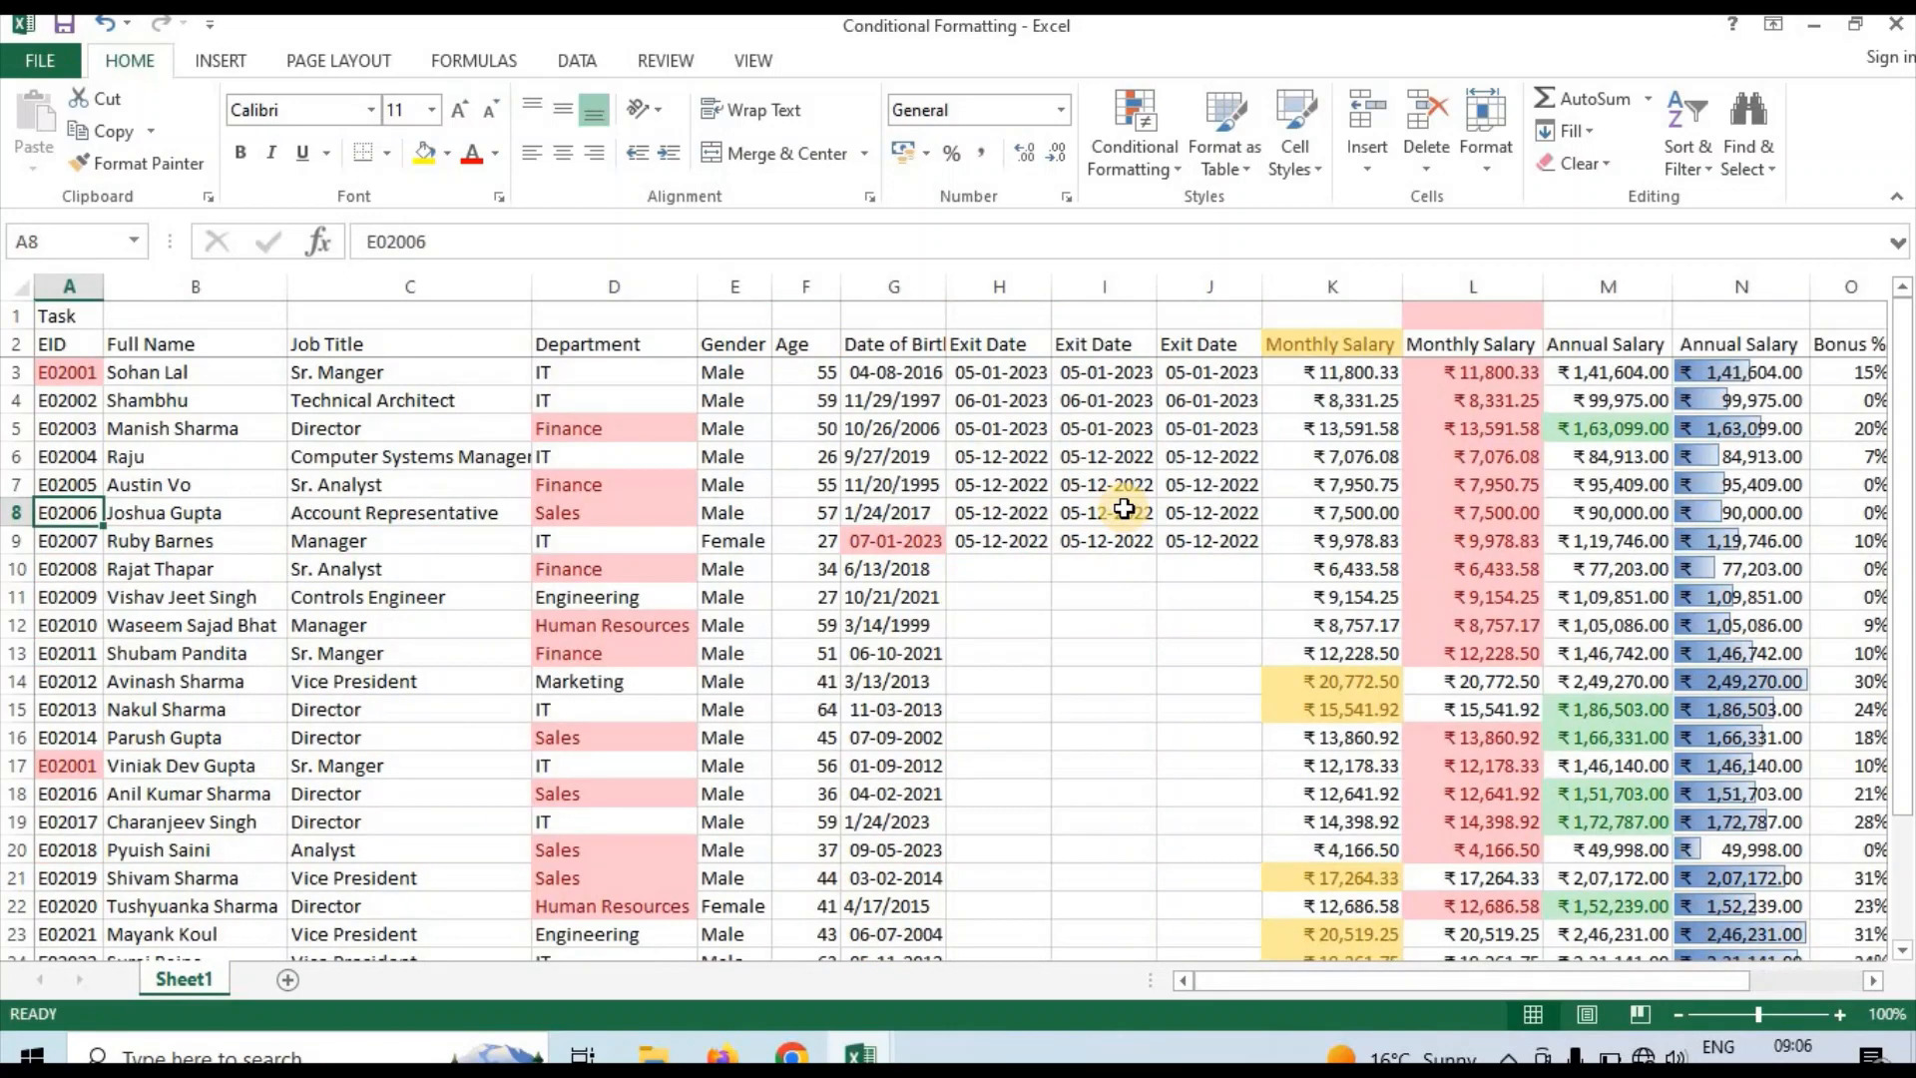
{"action": "key", "text": "Down"}
{"action": "key", "text": "Down"}
{"action": "key", "text": "Down"}
{"action": "key", "text": "Down"}
{"action": "key", "text": "Down"}
{"action": "key", "text": "Up"}
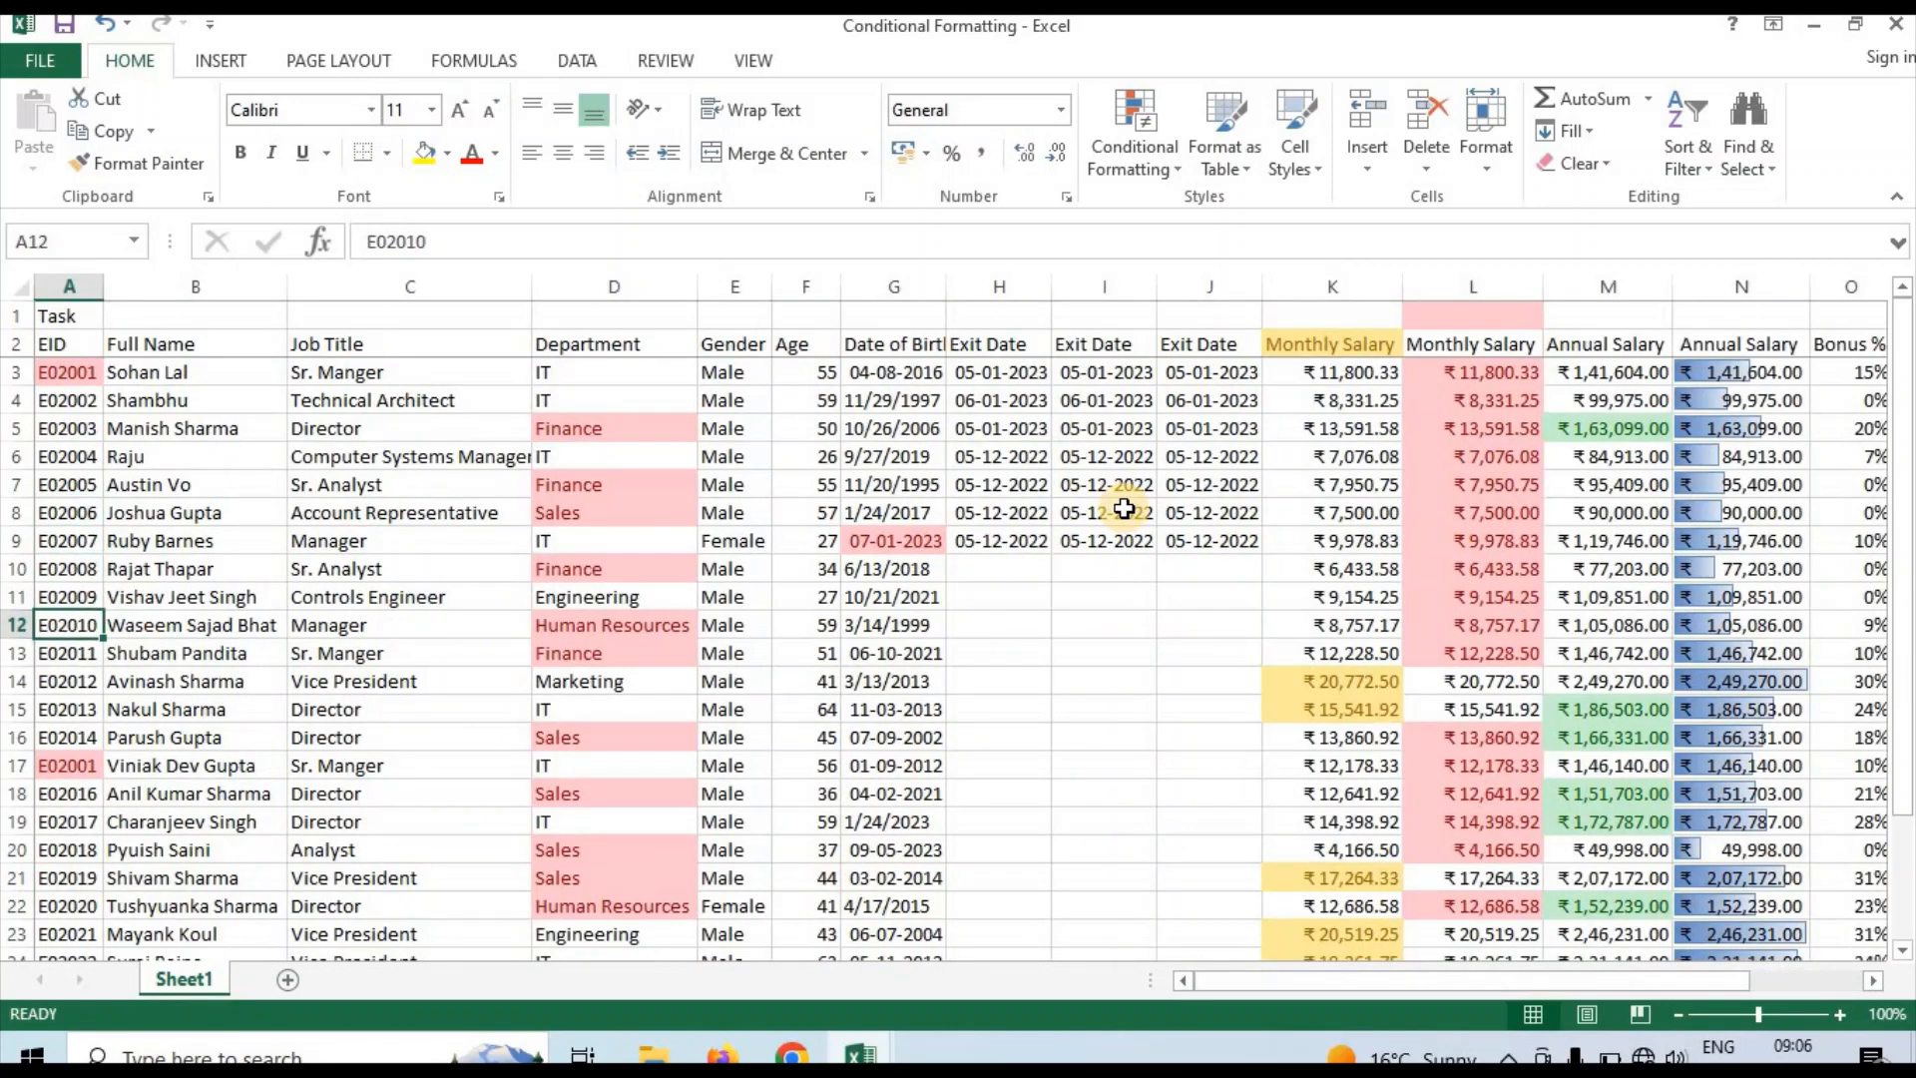
{"action": "key", "text": "Up"}
{"action": "key", "text": "Up"}
{"action": "key", "text": "Up"}
{"action": "key", "text": "Up"}
{"action": "key", "text": "Up"}
{"action": "key", "text": "Up"}
{"action": "key", "text": "Up"}
{"action": "key", "text": "Up"}
{"action": "key", "text": "Up"}
{"action": "key", "text": "Down"}
{"action": "key", "text": "Down"}
{"action": "key", "text": "Down"}
{"action": "key", "text": "Down"}
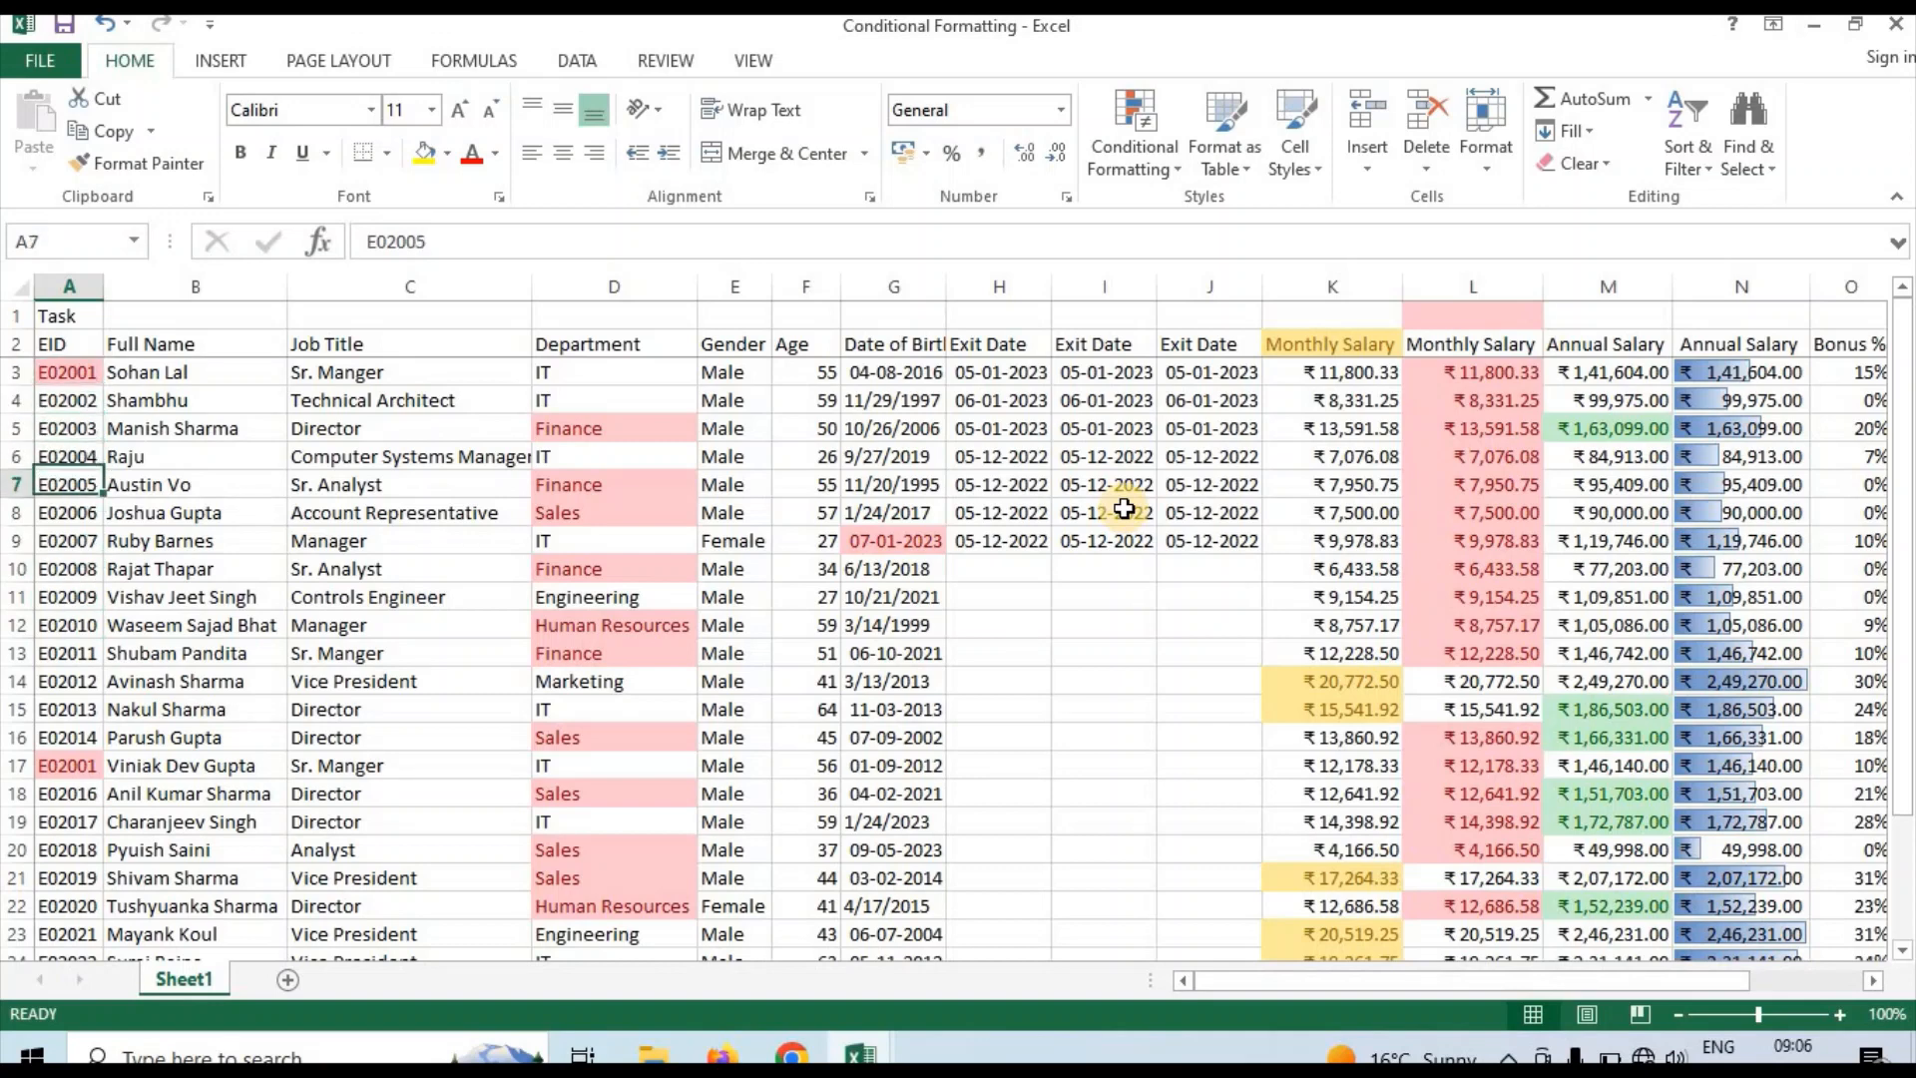
{"action": "key", "text": "Up"}
{"action": "key", "text": "Up"}
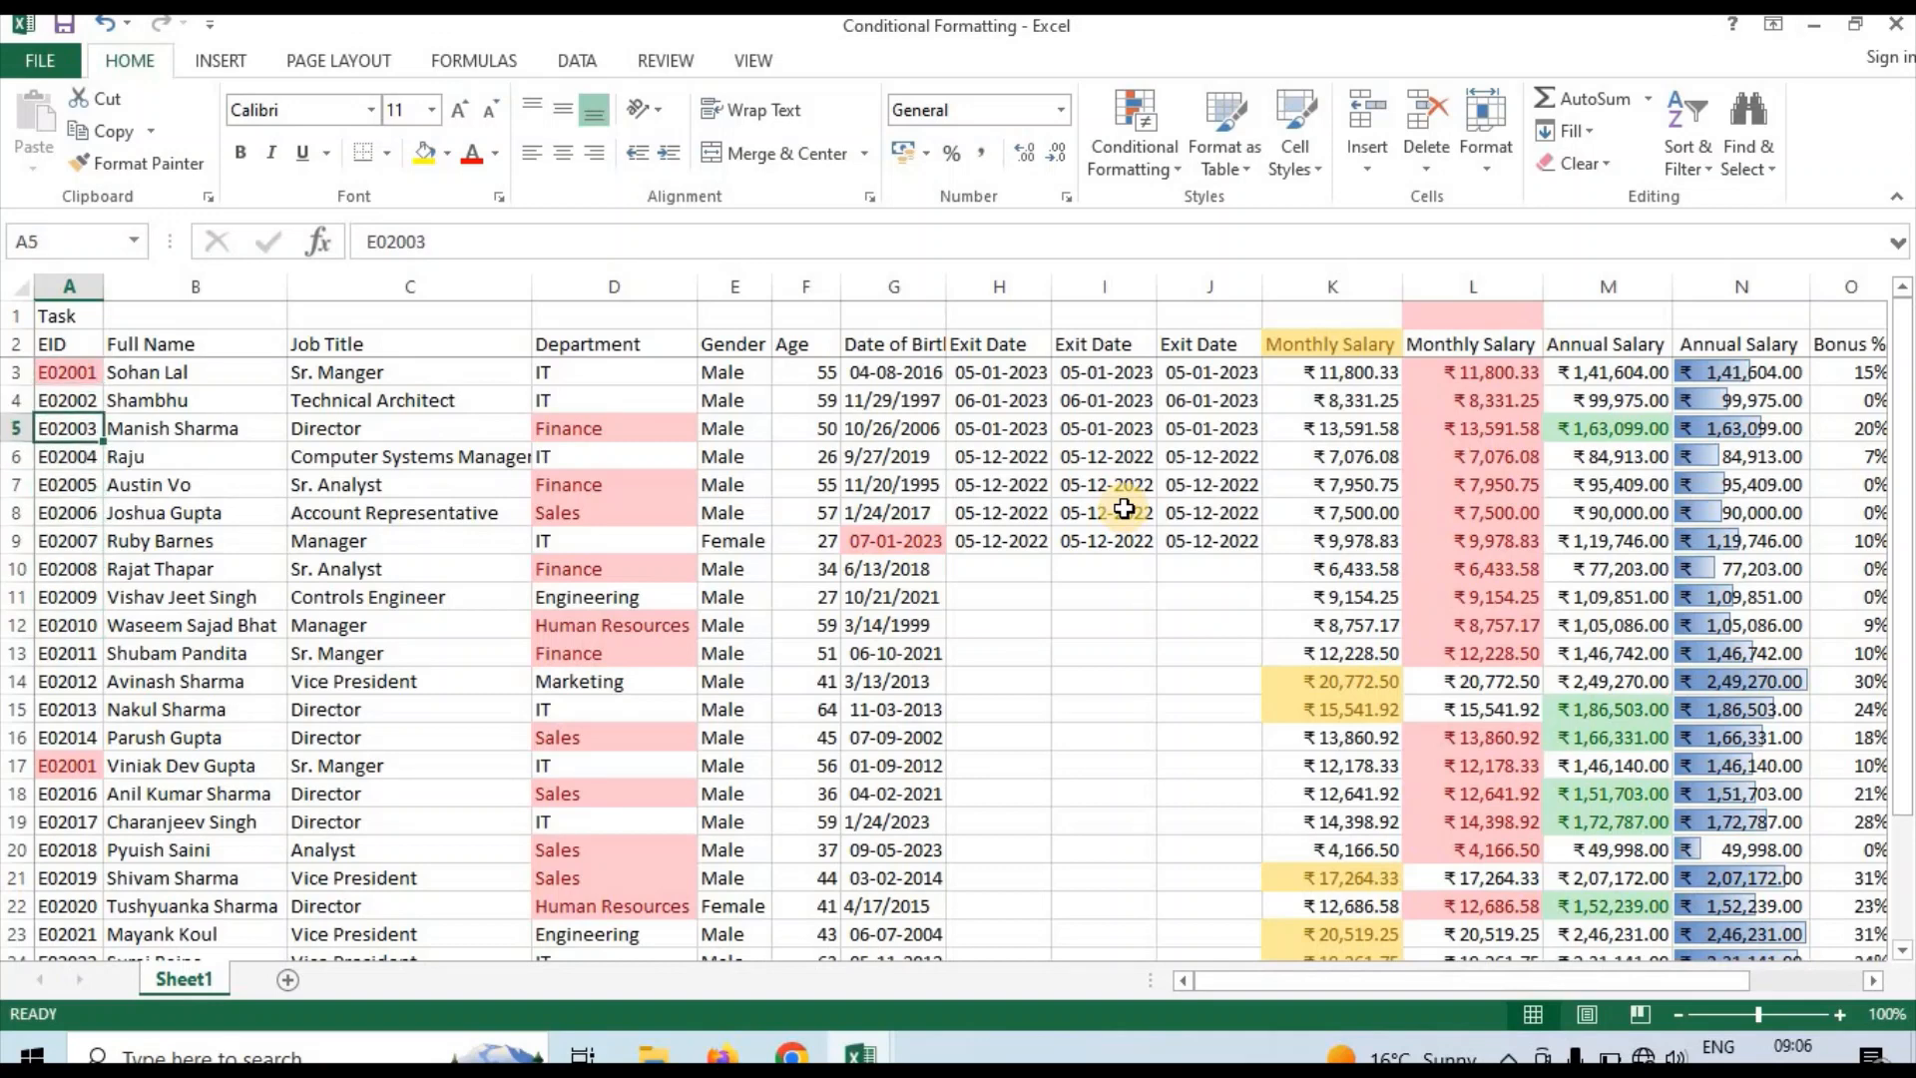
{"action": "left_click", "coordinate": [757, 665]}
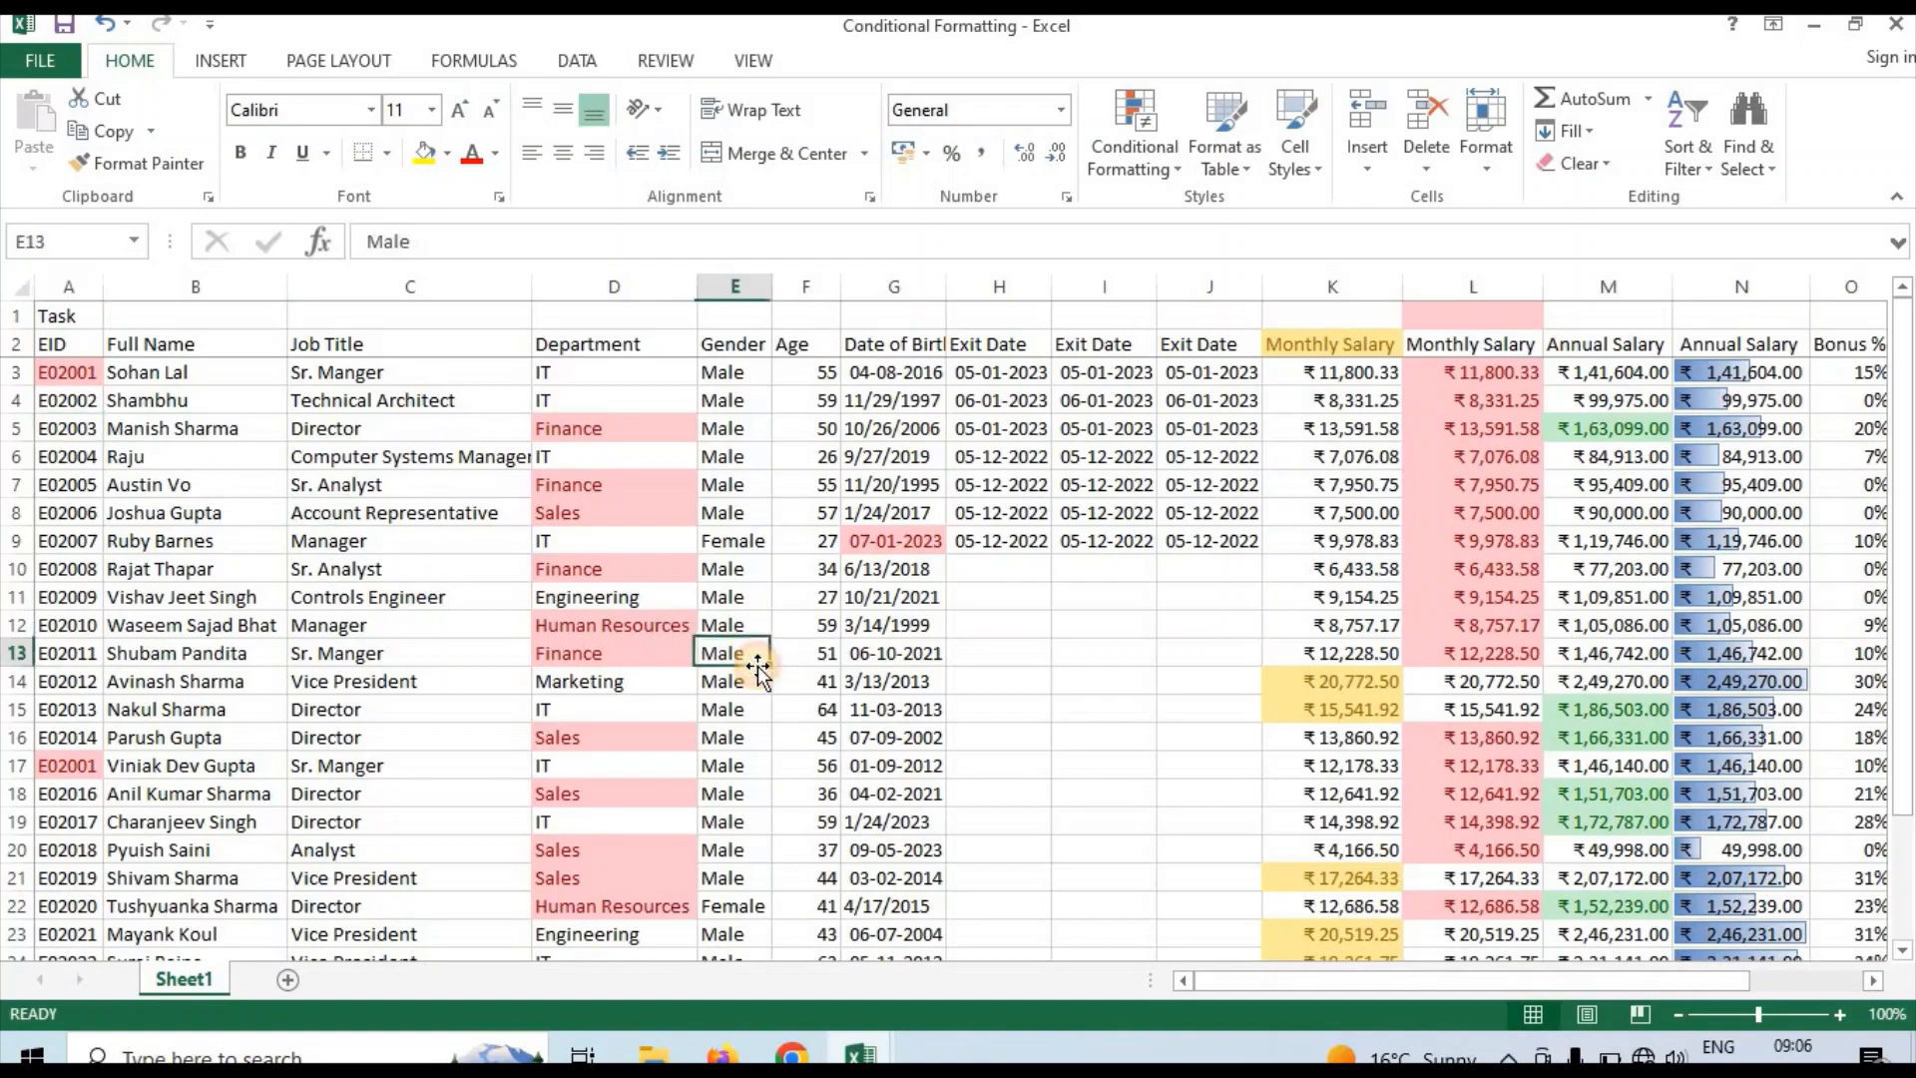